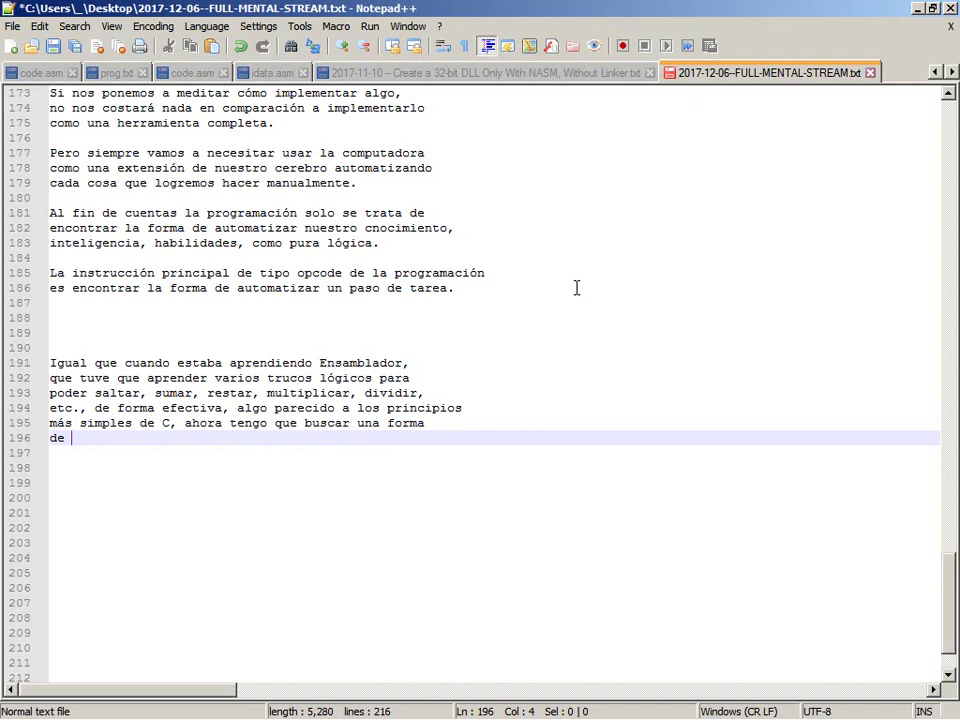
Continue line 196 with "traducir de forma predecible cualquier elemento", add "de Ensamblador de una forma ." on a new line, and save the file.
{"action": "type", "text": "traducir de forma pr"}
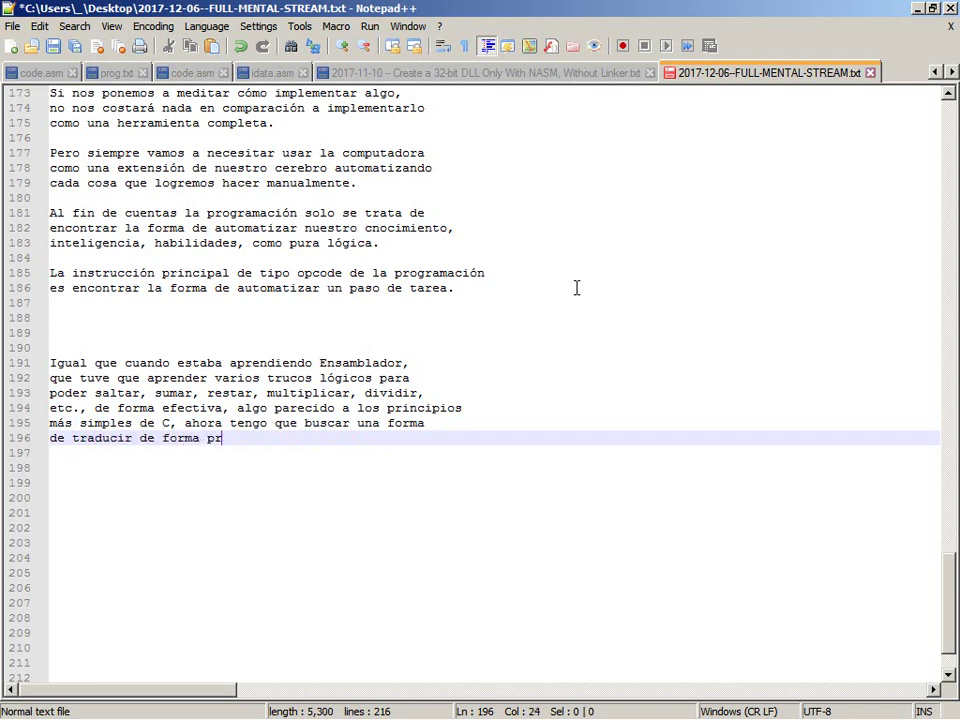
{"action": "type", "text": "edecible cualquier"}
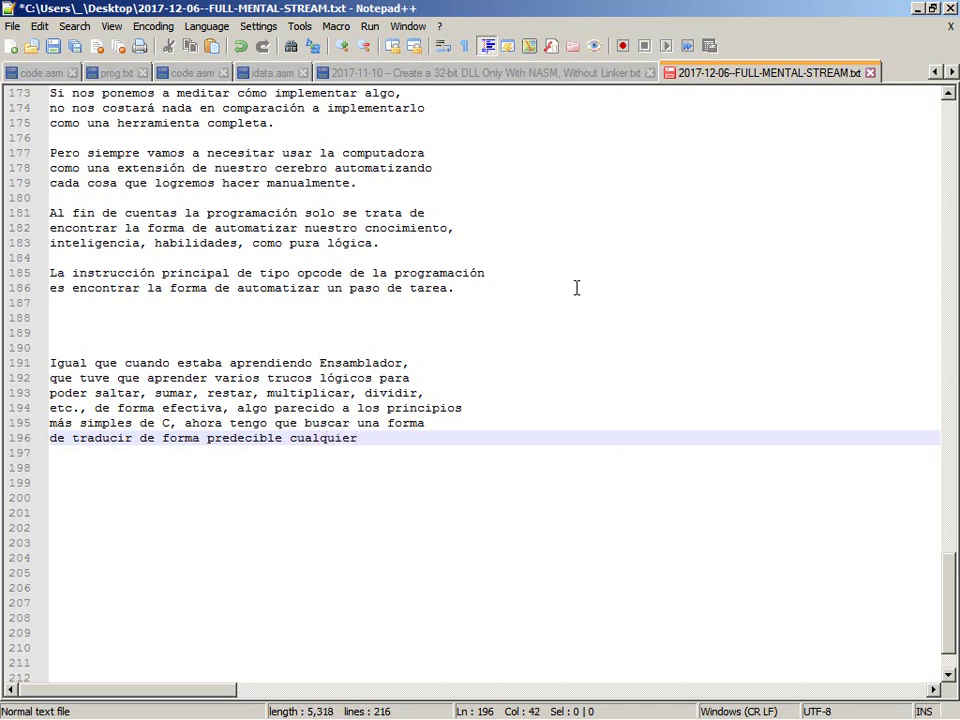
{"action": "type", "text": " elemento"}
{"action": "key", "text": "Return"}
{"action": "type", "text": "de En"}
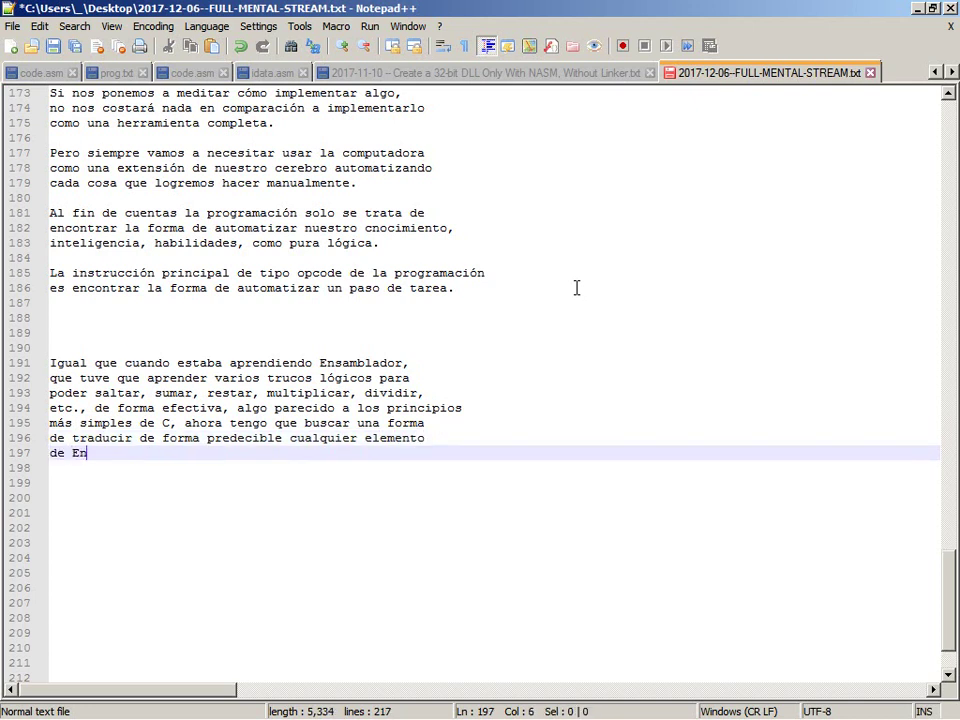
{"action": "type", "text": "samblado"}
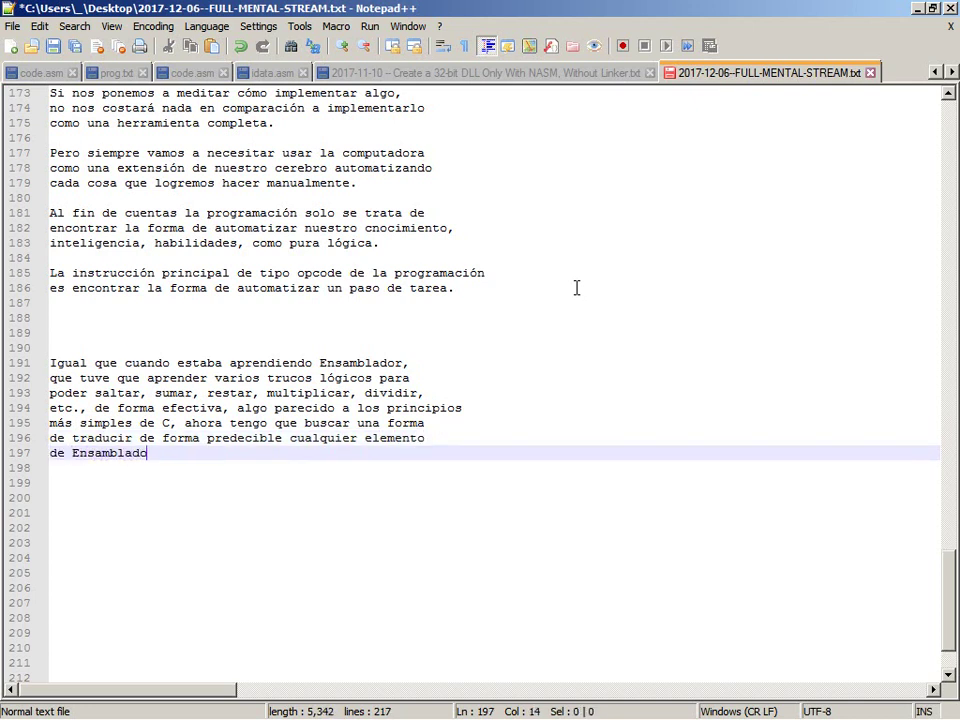
{"action": "type", "text": "r de una forma ."}
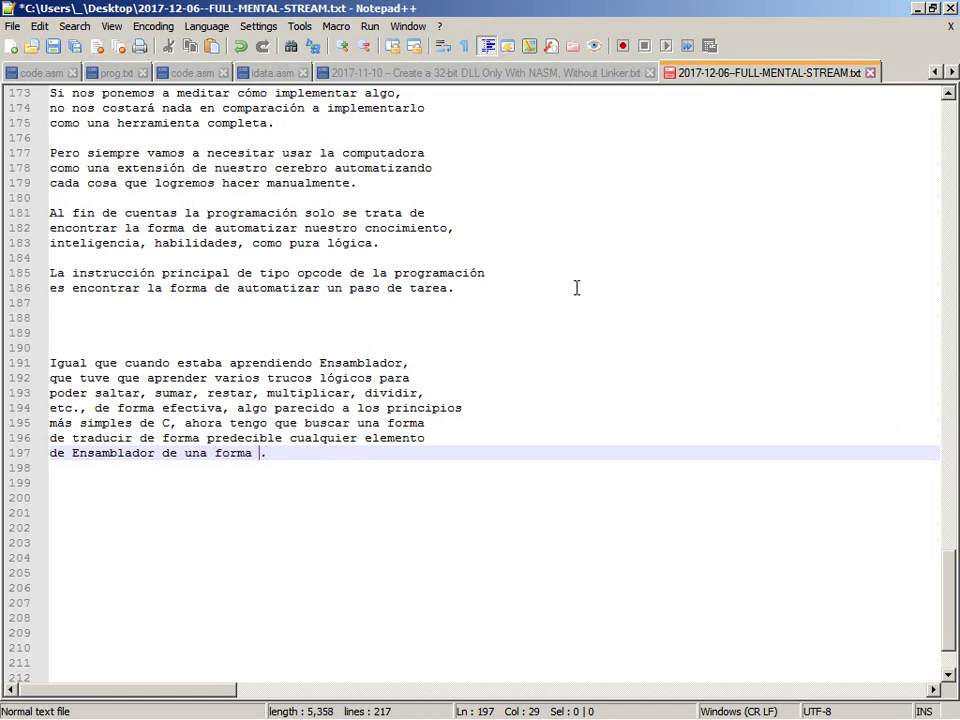
{"action": "key", "text": "ctrl+s"}
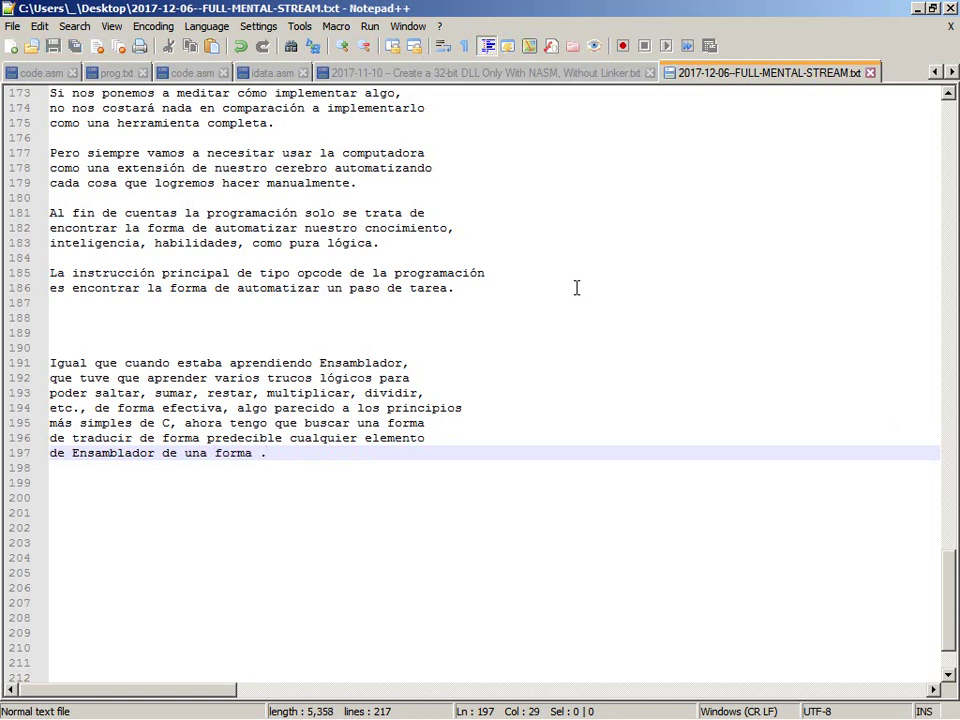
Complete the sentence before its period with "tal que después no me" and, on a new line, "cueste recordarlos o usarlos automatizados".
{"action": "key", "text": "alt+Tab"}
{"action": "type", "text": "tal que después no m"}
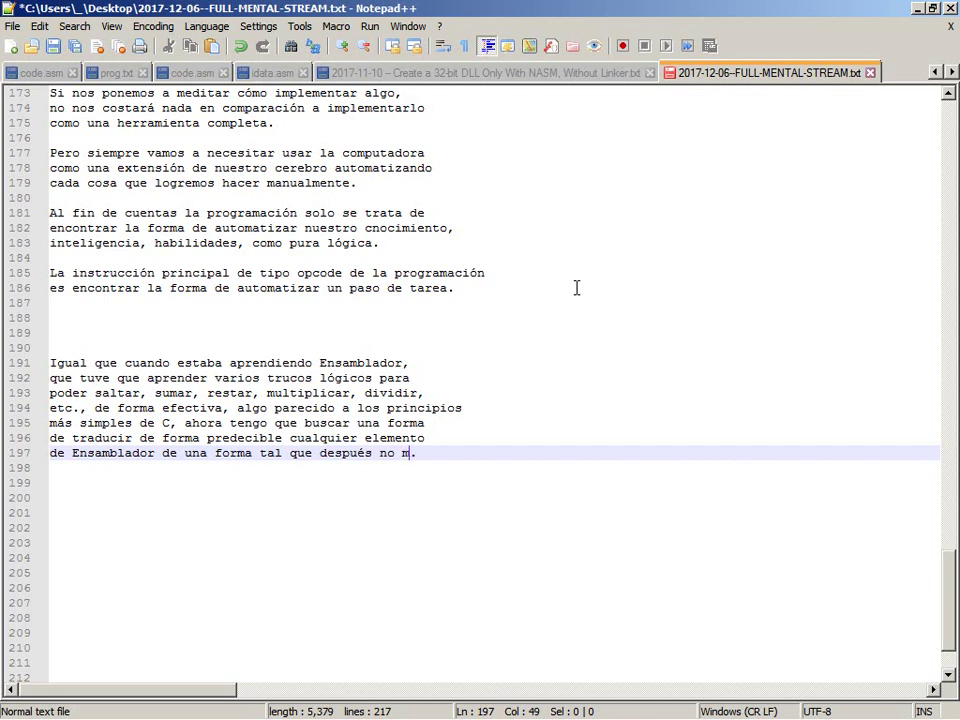
{"action": "type", "text": "e"}
{"action": "key", "text": "Return"}
{"action": "type", "text": "cueste recordarlos o usarlos automatizados."}
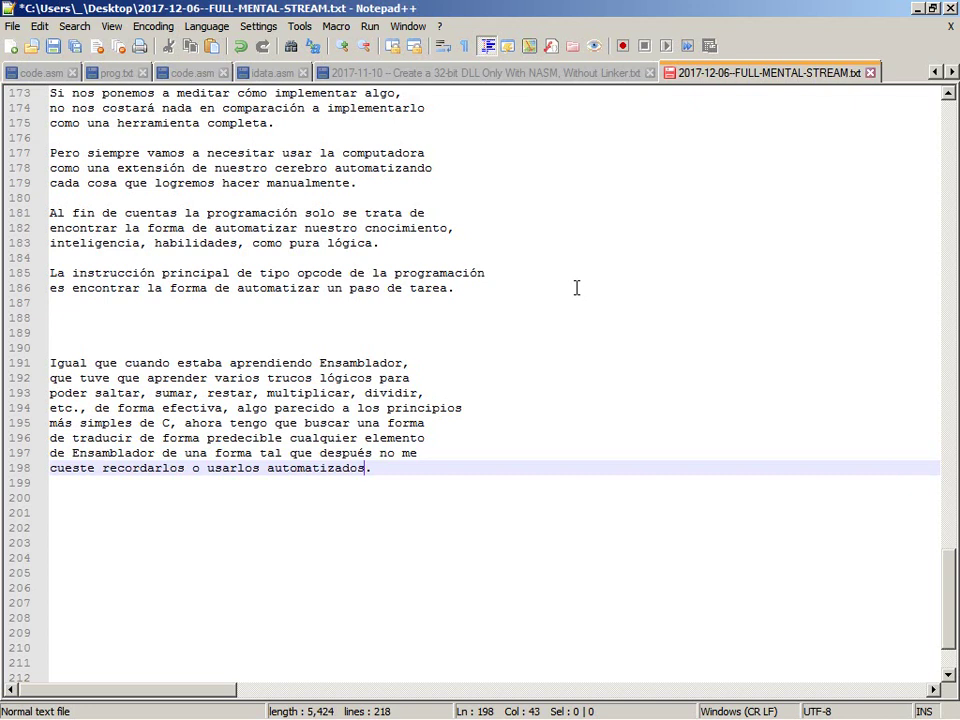
{"action": "key", "text": "Down"}
{"action": "key", "text": "Down"}
{"action": "key", "text": "Down"}
{"action": "key", "text": "Down"}
{"action": "key", "text": "Down"}
{"action": "key", "text": "Down"}
{"action": "key", "text": "Down"}
{"action": "key", "text": "Down"}
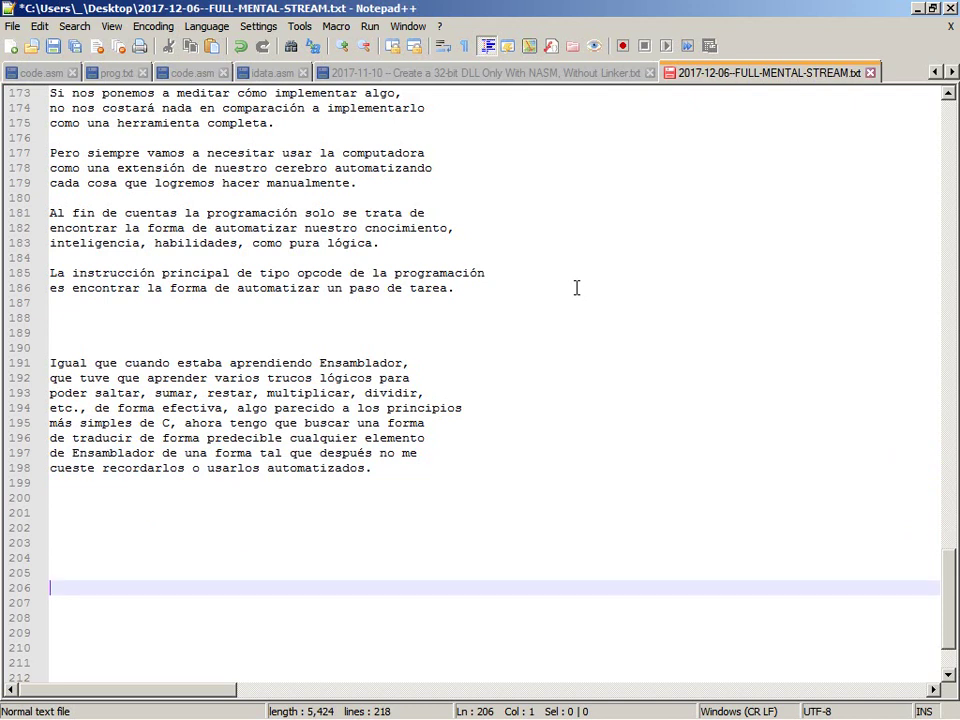
{"action": "key", "text": "Up"}
{"action": "key", "text": "Up"}
{"action": "key", "text": "Up"}
{"action": "key", "text": "Up"}
{"action": "key", "text": "Up"}
{"action": "key", "text": "Up"}
{"action": "key", "text": "Up"}
{"action": "key", "text": "Up"}
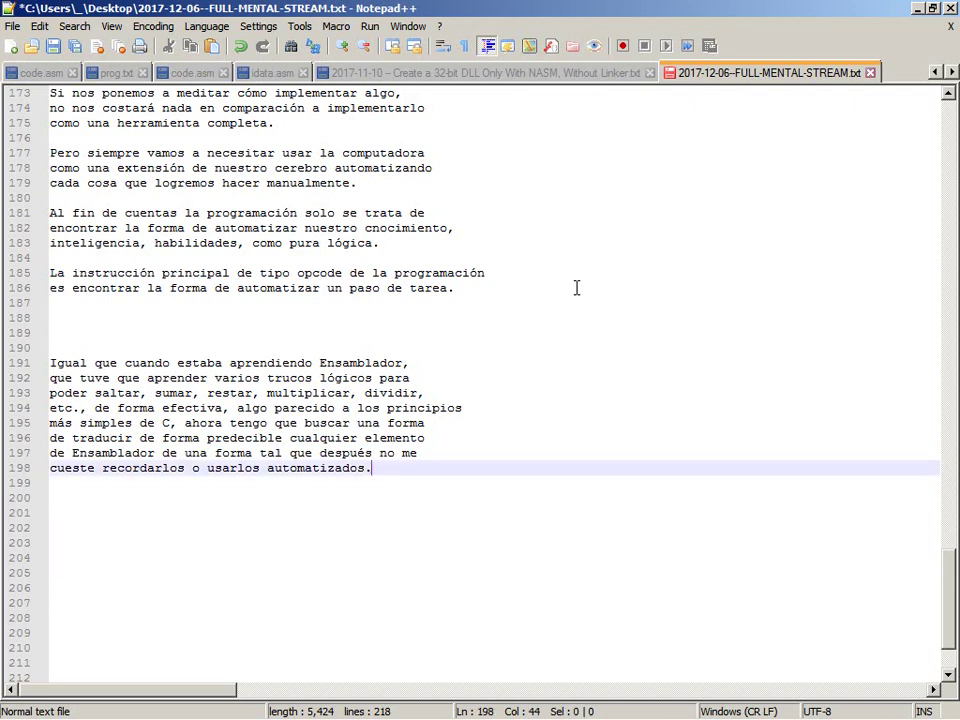
Re-enter the closing period after "automatizados" on line 198 and save the text file.
{"action": "key", "text": "BackSpace"}
{"action": "type", "text": "."}
{"action": "key", "text": "ctrl+s"}
Switch to the browser's File Upload dialog and select 2017-12-06 -- Ideas.avi in the _OWN_ folder.
{"action": "key", "text": "alt+Tab"}
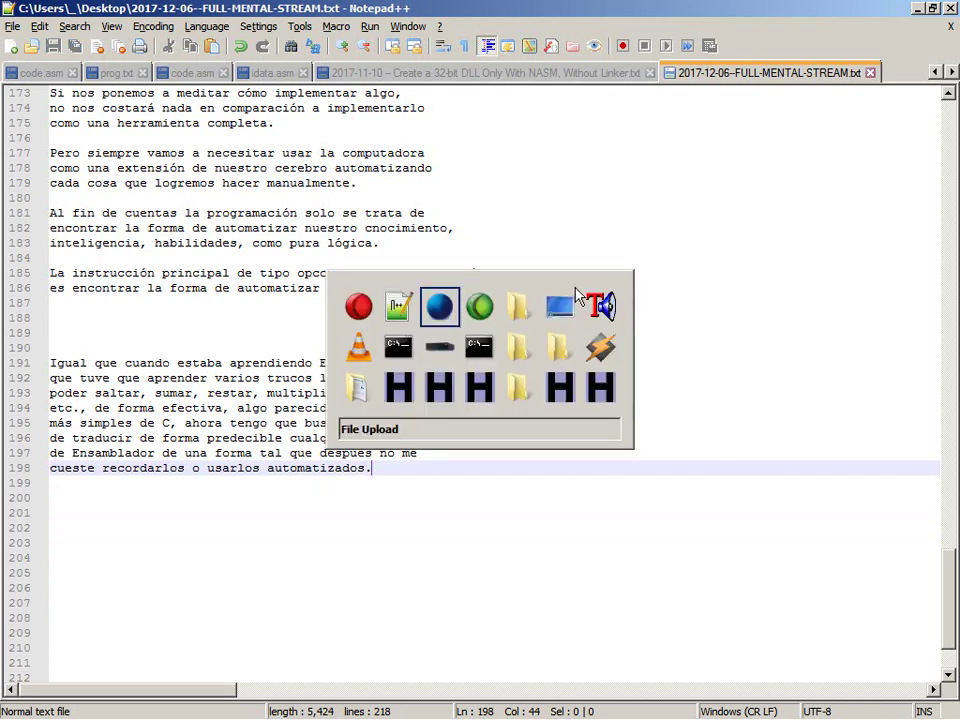
{"action": "key", "text": "alt+Tab"}
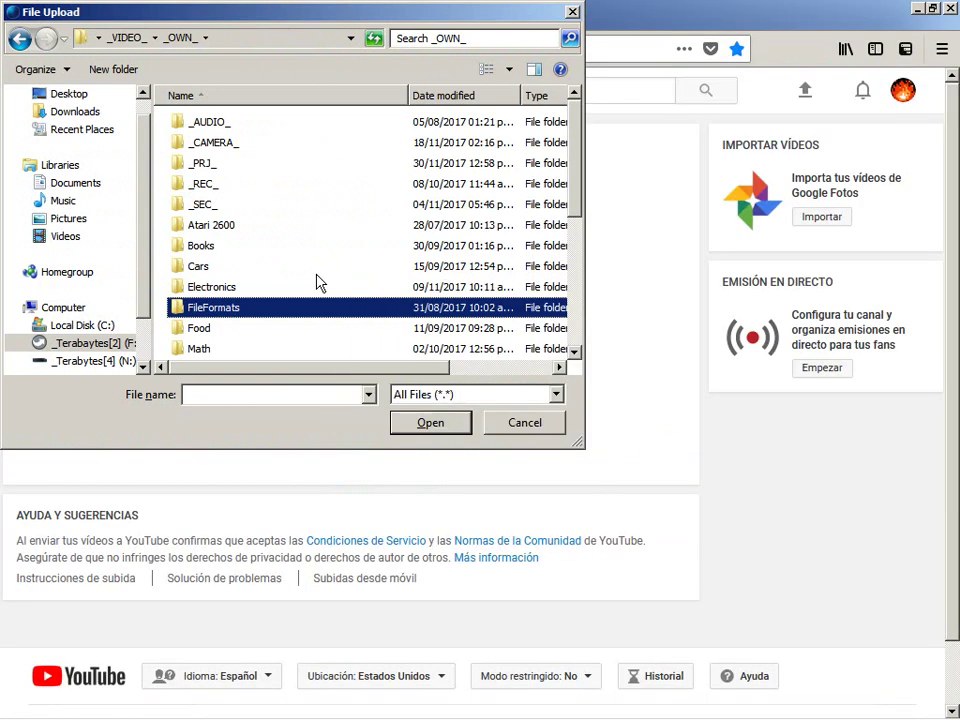
{"action": "key", "text": "F9"}
{"action": "key", "text": "F9"}
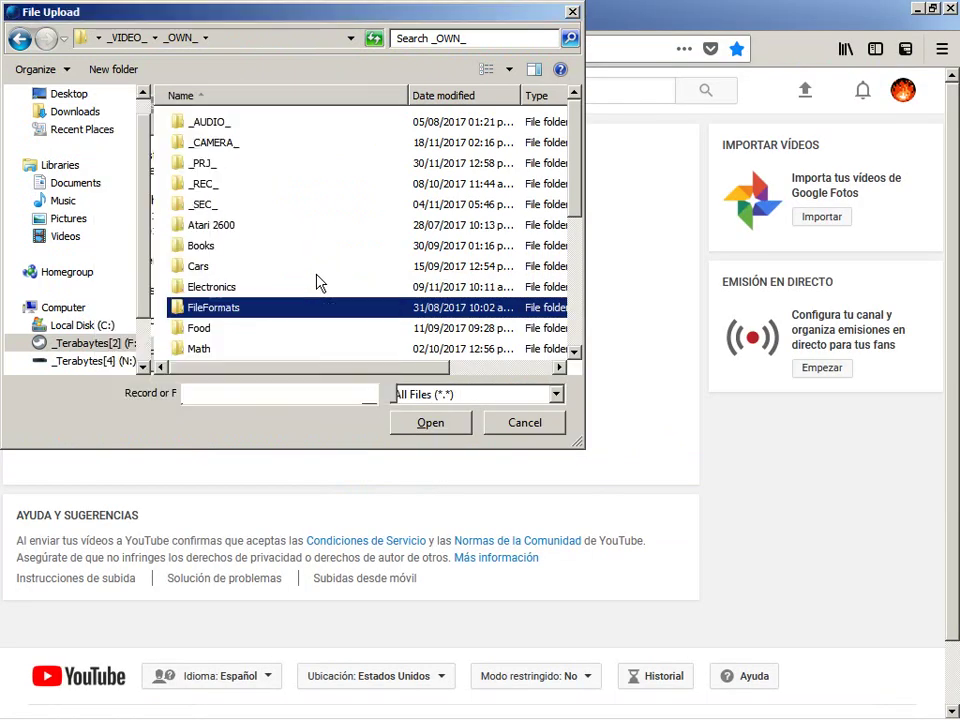
{"action": "left_click", "coordinate": [379, 252]}
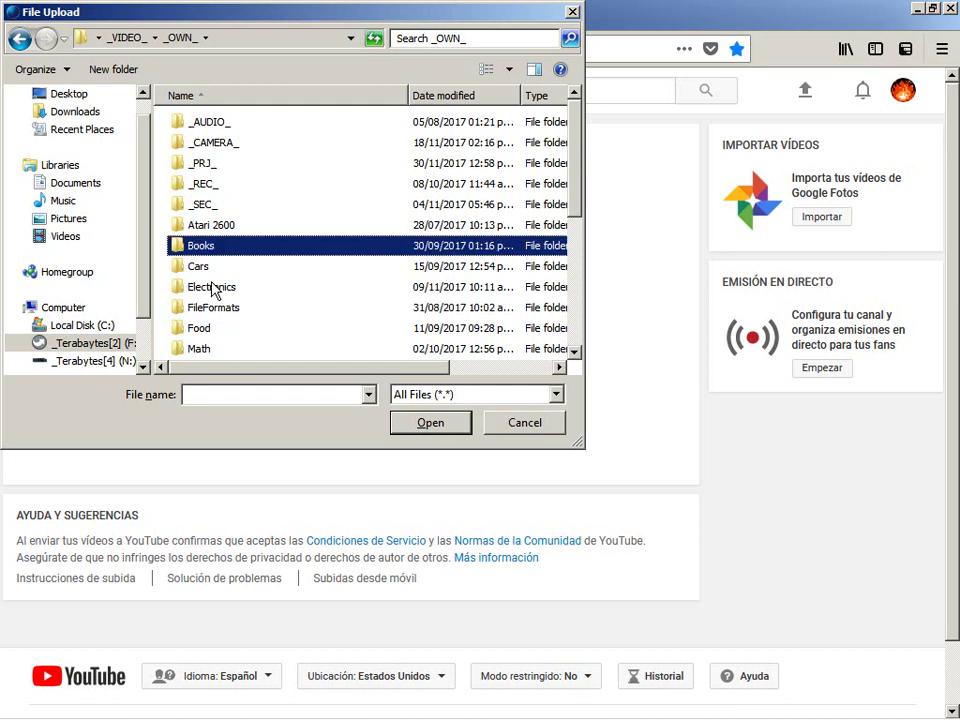
{"action": "key", "text": "End"}
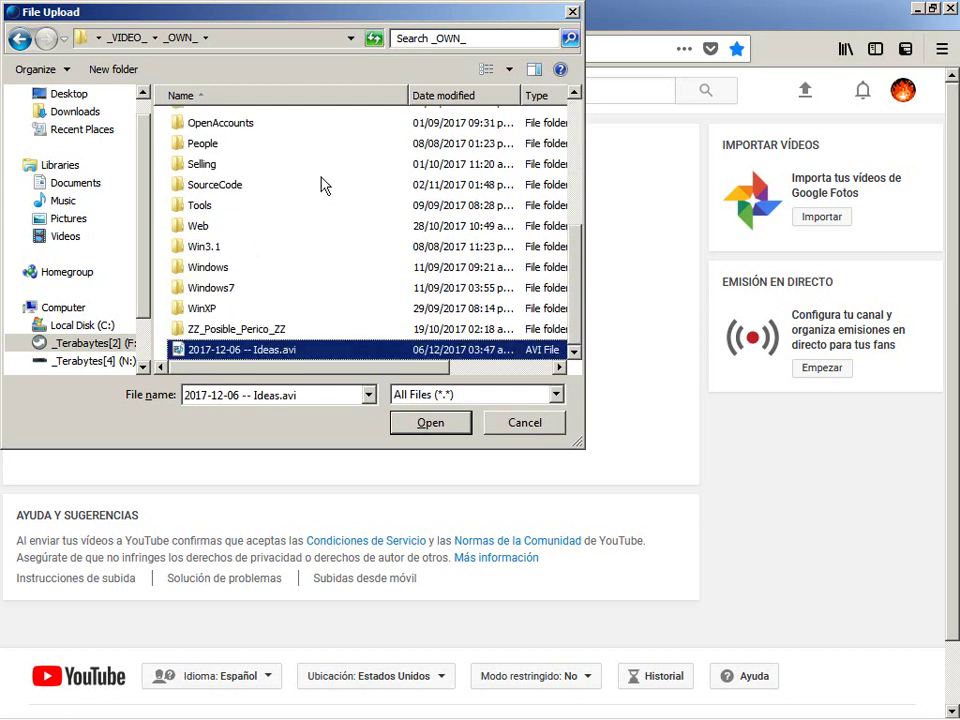
{"action": "key", "text": "Home"}
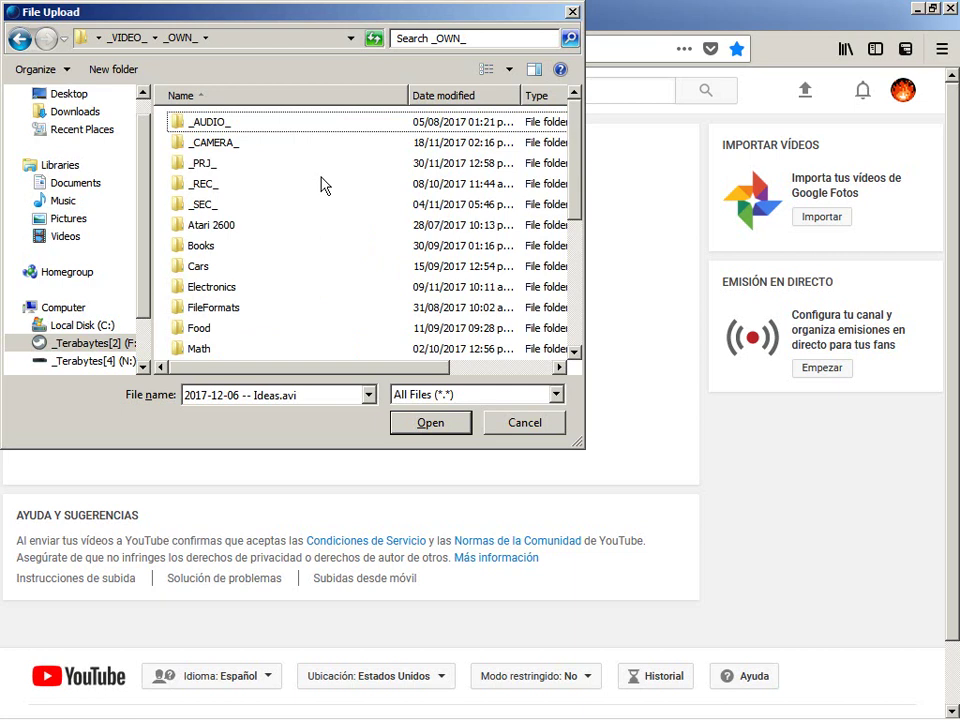
{"action": "key", "text": "shift+F10"}
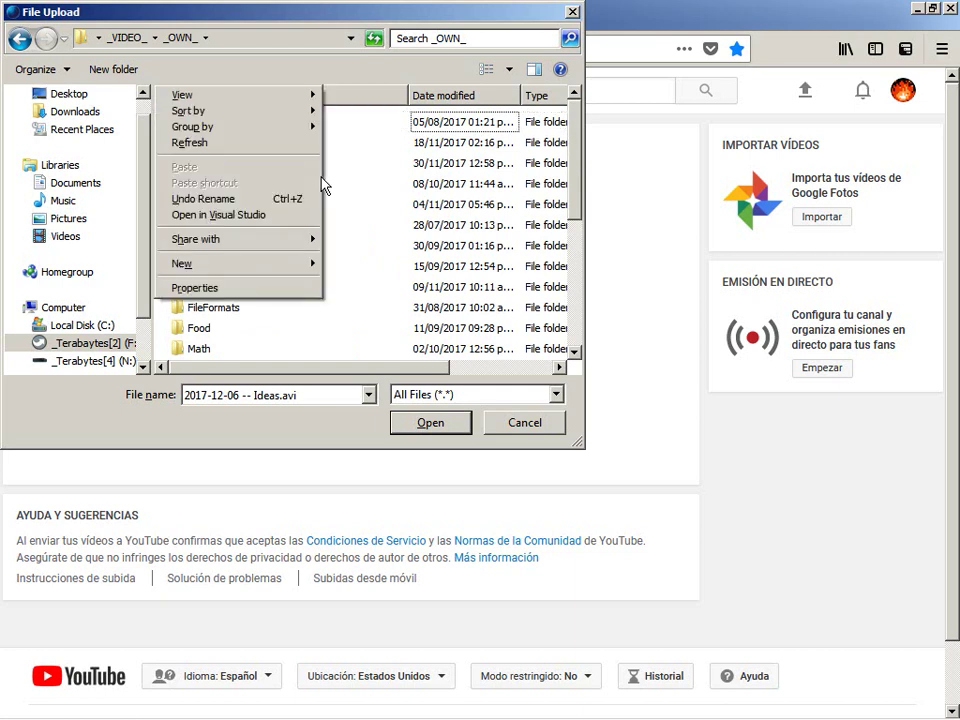
{"action": "key", "text": "Up"}
{"action": "key", "text": "Up"}
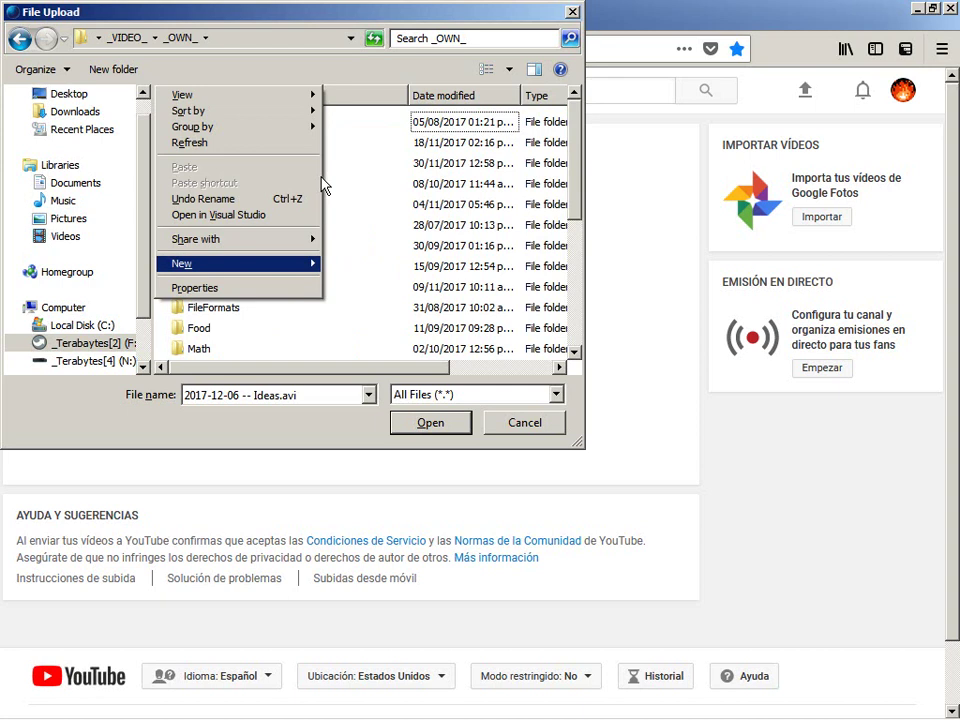
{"action": "key", "text": "Right"}
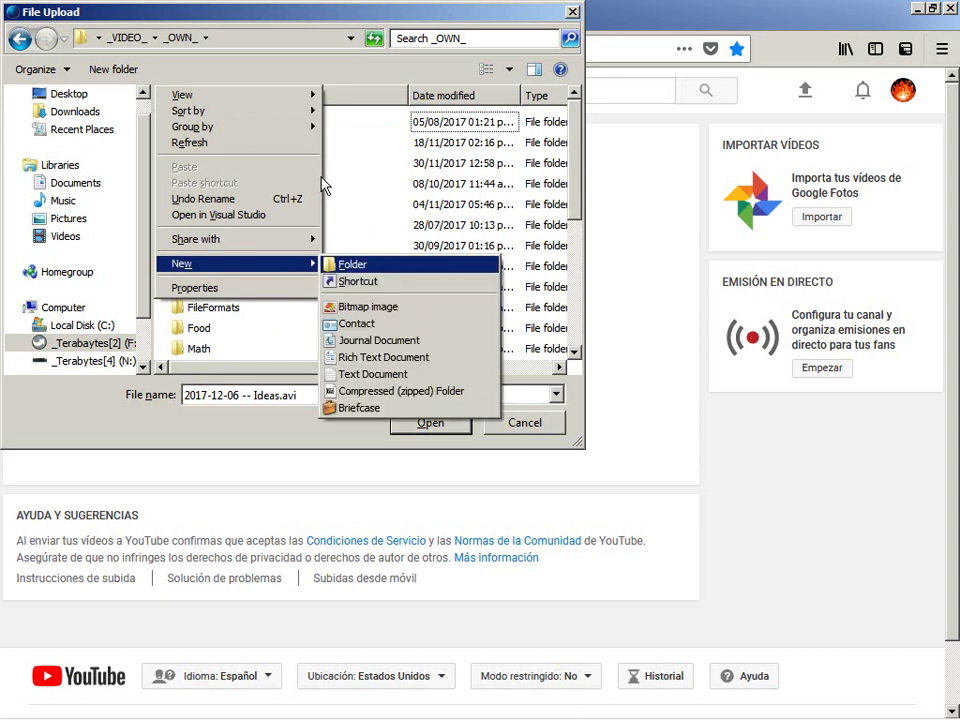
{"action": "key", "text": "Escape"}
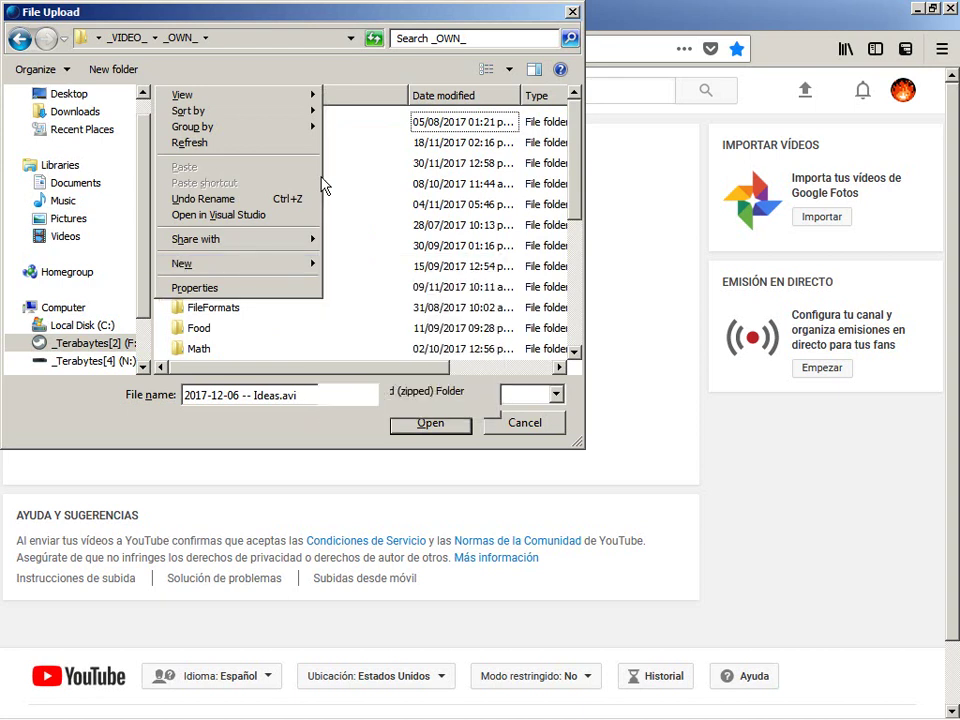
{"action": "key", "text": "Escape"}
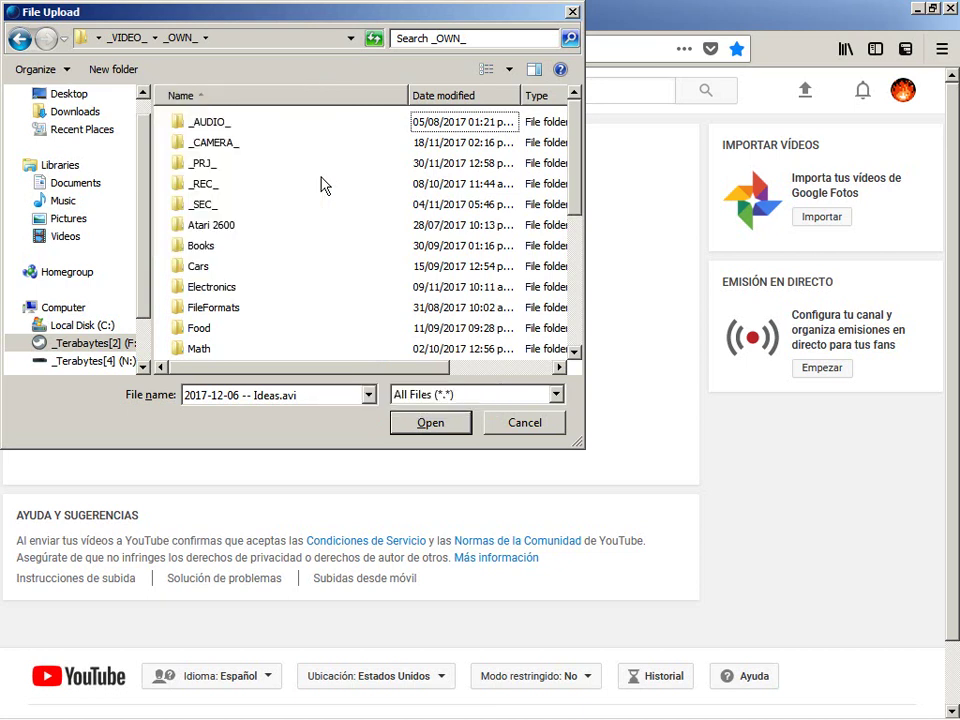
Create a new folder named Ideas inside the _OWN_ folder.
{"action": "key", "text": "ctrl+shift+n"}
{"action": "type", "text": "Ideas"}
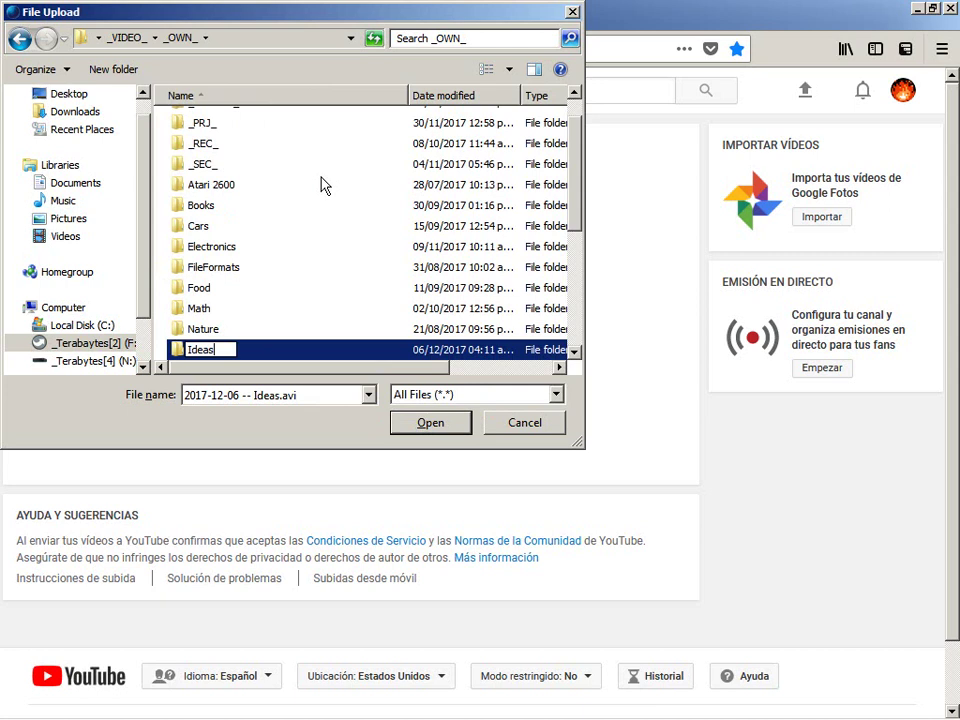
{"action": "key", "text": "Return"}
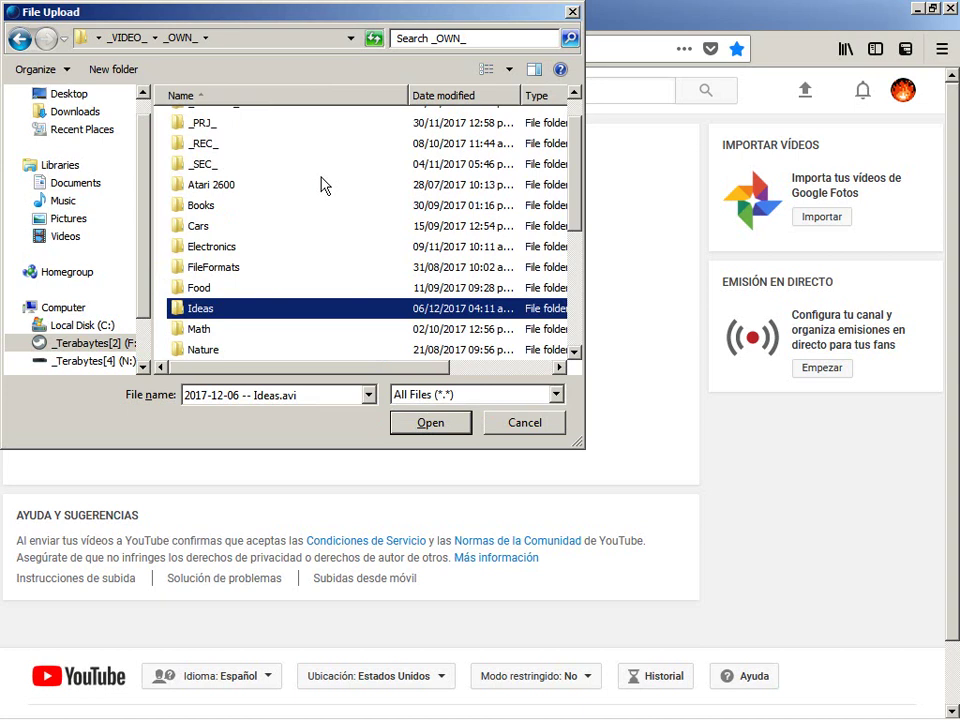
Switch back to Notepad++ and start a paragraph on line 208 with "Si tenemos ideas importantes en mente y si en vez".
{"action": "key", "text": "alt+Tab"}
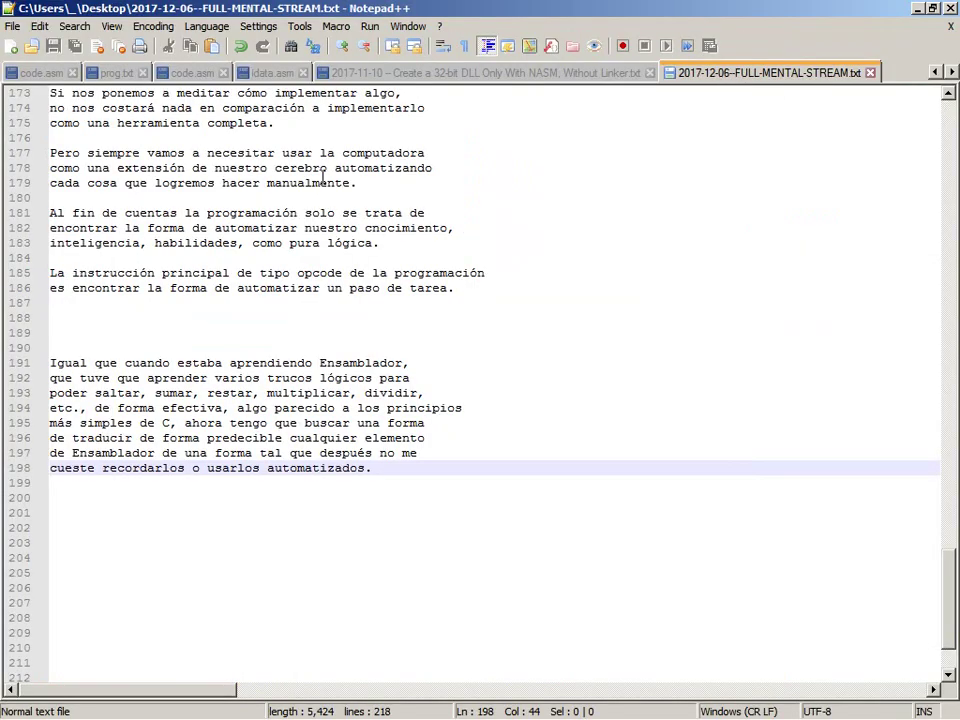
{"action": "key", "text": "ctrl+End"}
{"action": "key", "text": "Up"}
{"action": "key", "text": "Up"}
{"action": "key", "text": "Up"}
{"action": "key", "text": "Up"}
{"action": "key", "text": "Up"}
{"action": "key", "text": "Up"}
{"action": "key", "text": "Up"}
{"action": "key", "text": "Up"}
{"action": "key", "text": "Up"}
{"action": "key", "text": "Up"}
{"action": "type", "text": "S"}
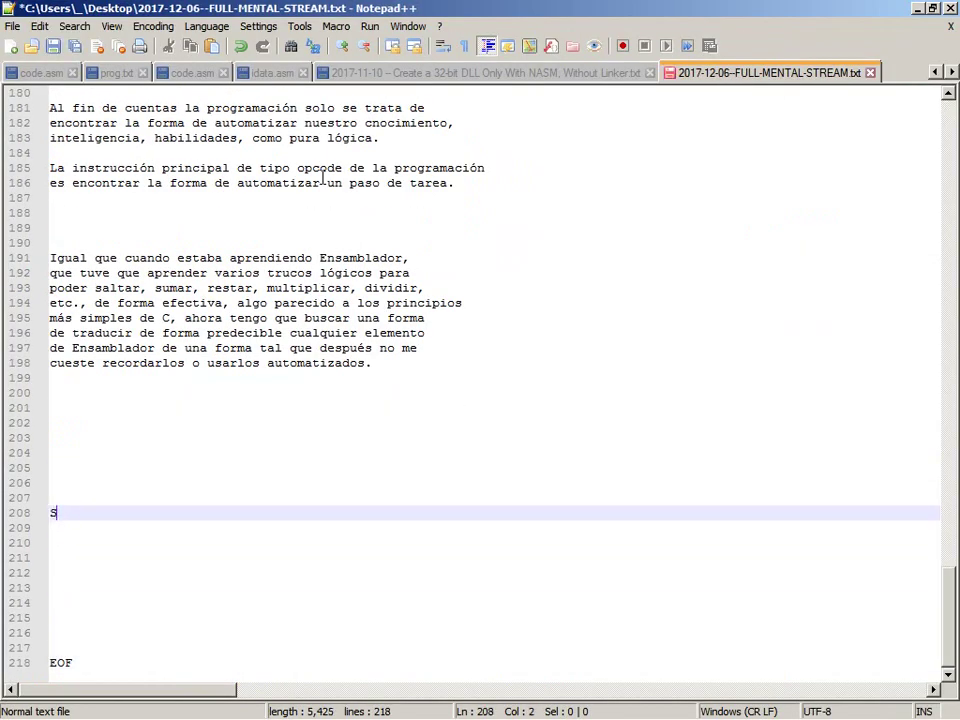
{"action": "type", "text": "i tenemos ideas imp"}
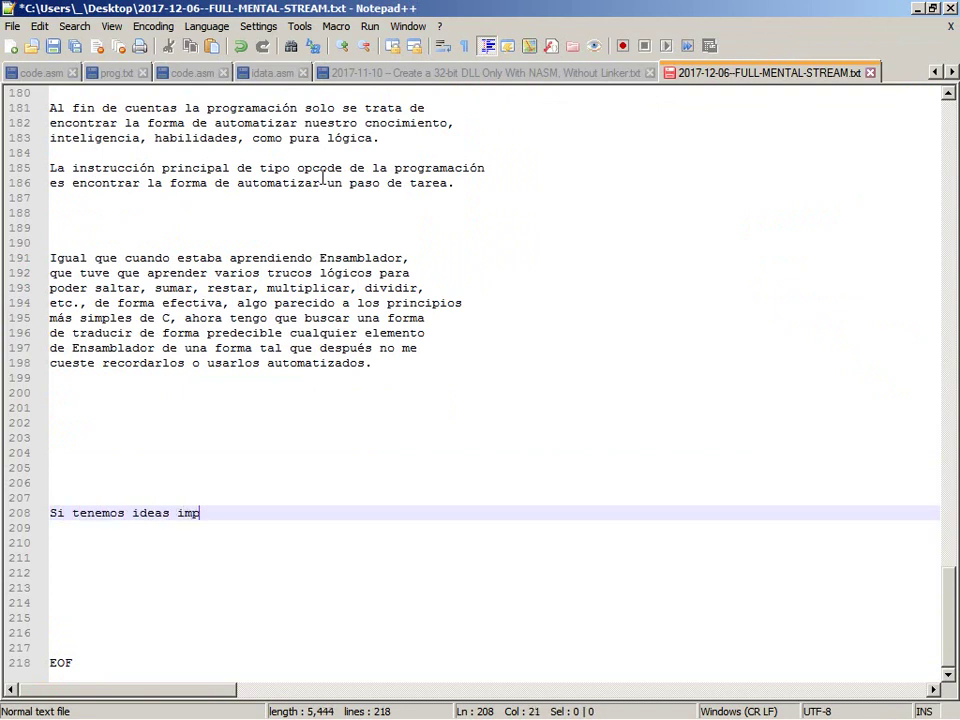
{"action": "type", "text": "ortantes en nuestr"}
{"action": "key", "text": "BackSpace"}
{"action": "key", "text": "BackSpace"}
{"action": "key", "text": "BackSpace"}
{"action": "key", "text": "BackSpace"}
{"action": "key", "text": "BackSpace"}
{"action": "key", "text": "BackSpace"}
{"action": "key", "text": "BackSpace"}
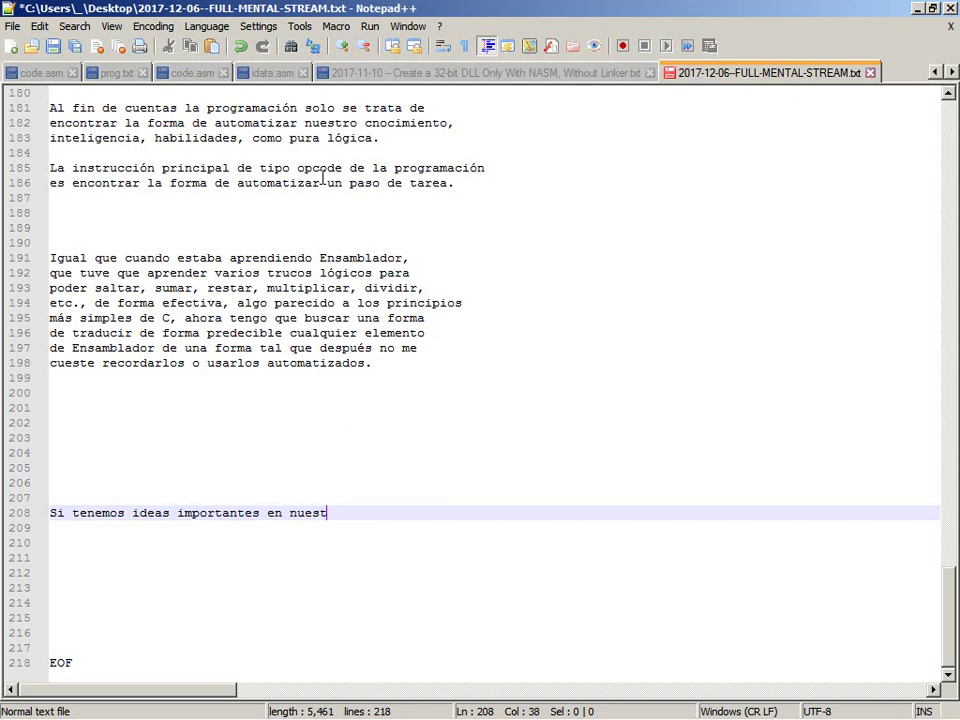
{"action": "type", "text": "mente y si en vez"}
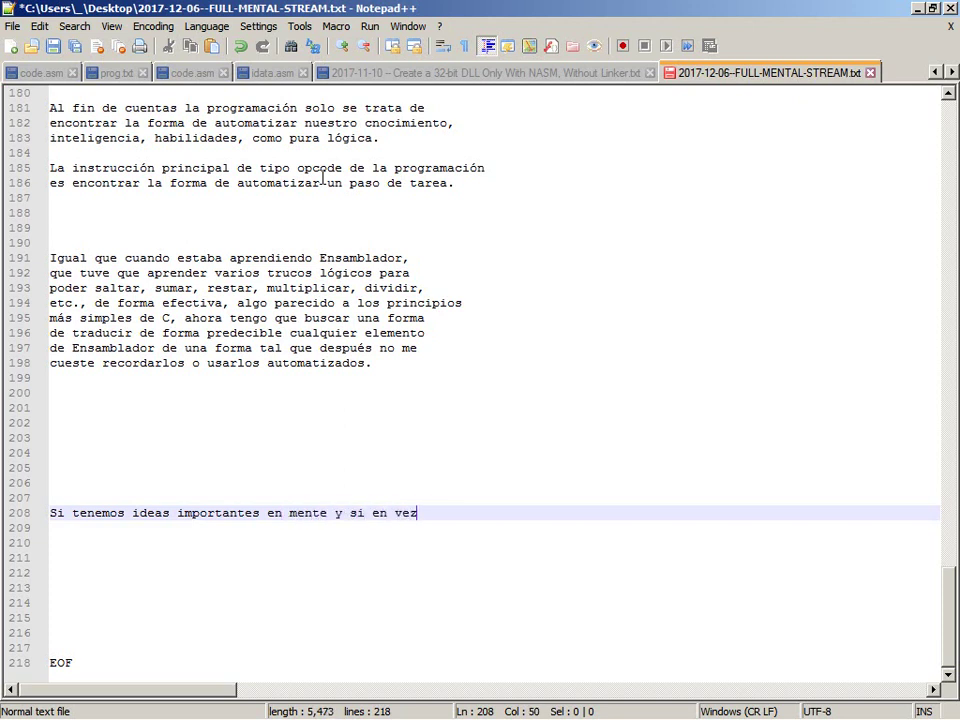
Continue the paragraph over two lines: "de simplemente escribirlas las mantenemos cargadas / en memoria y si al escribirlas las escribimos como la".
{"action": "key", "text": "Return"}
{"action": "type", "text": "de simplemente es"}
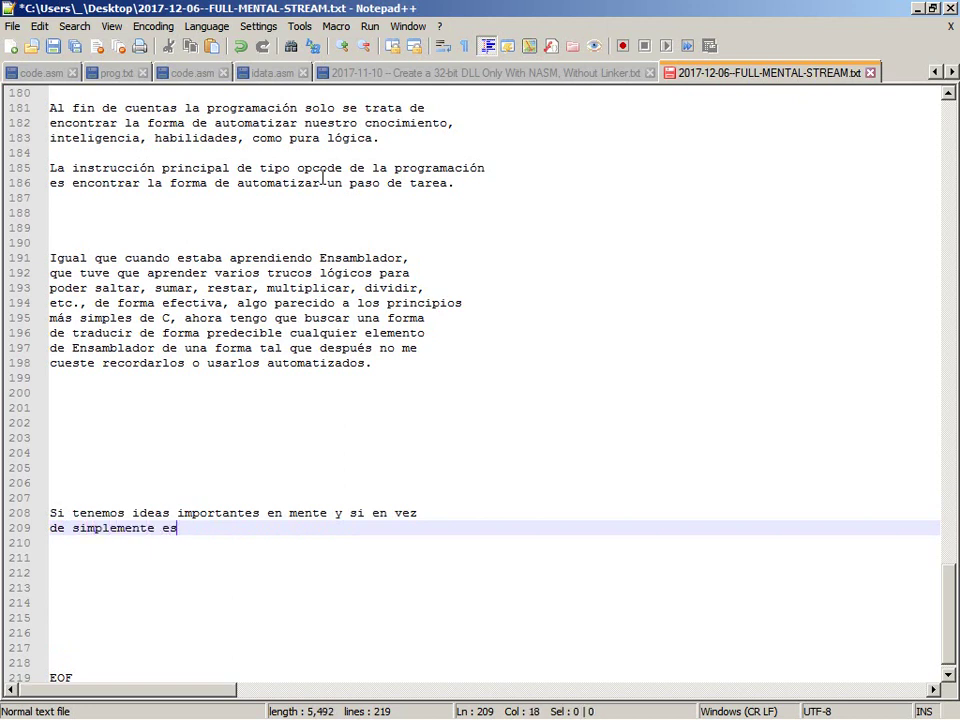
{"action": "type", "text": "cribirlas las ma"}
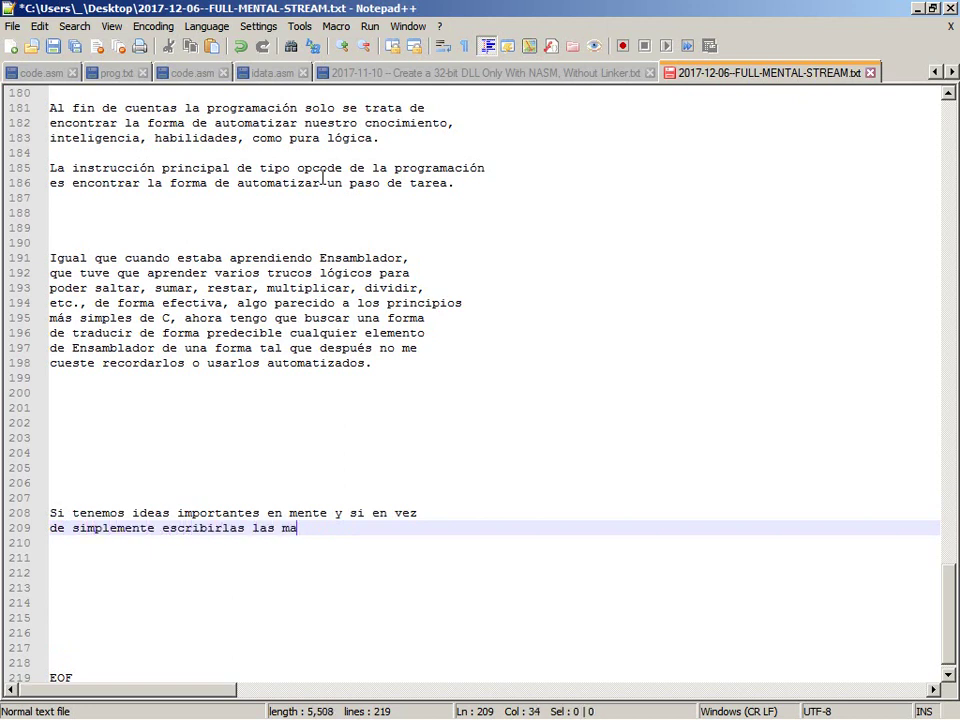
{"action": "type", "text": "ntenemos cargadas"}
{"action": "key", "text": "Return"}
{"action": "type", "text": "en memoria y si a"}
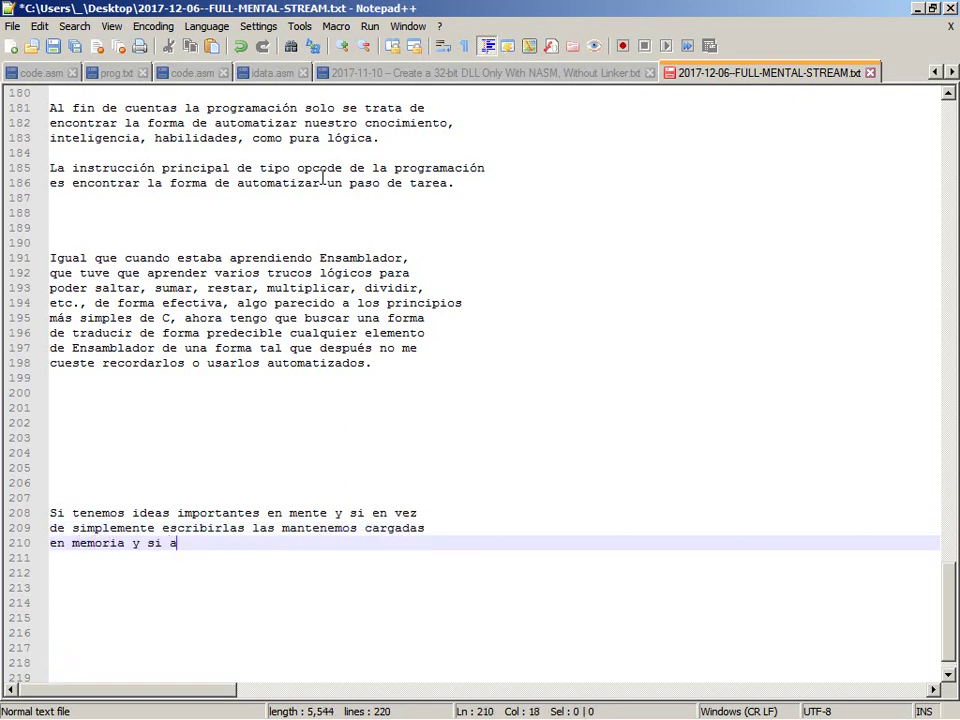
{"action": "type", "text": "l escribirlas las es"}
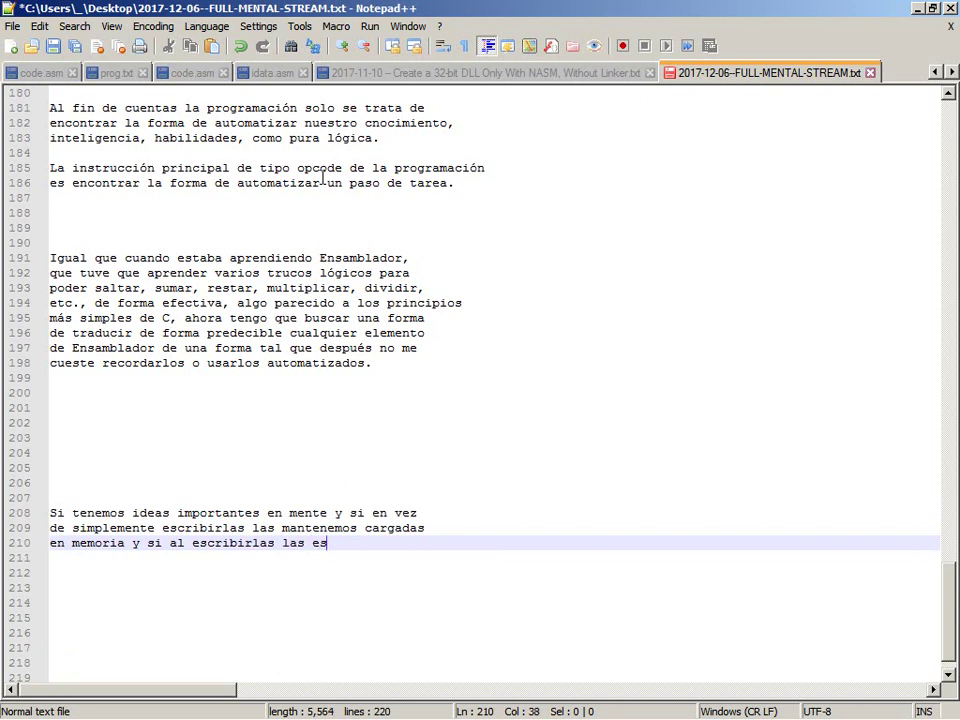
{"action": "type", "text": "cribimos como la"}
Finish the paragraph over two lines: "implementación de alo, eso nos mantendrá con la carga / suficiente para hacer algo, hacer eso.".
{"action": "key", "text": "Return"}
{"action": "type", "text": "implementación de "}
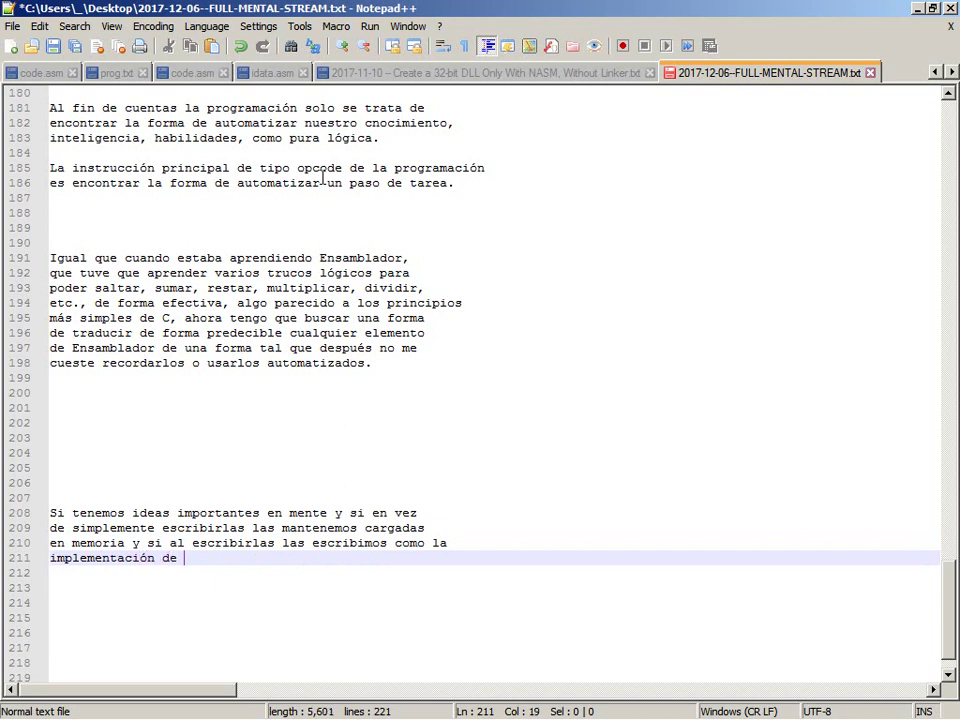
{"action": "type", "text": "alo, eso nos ma"}
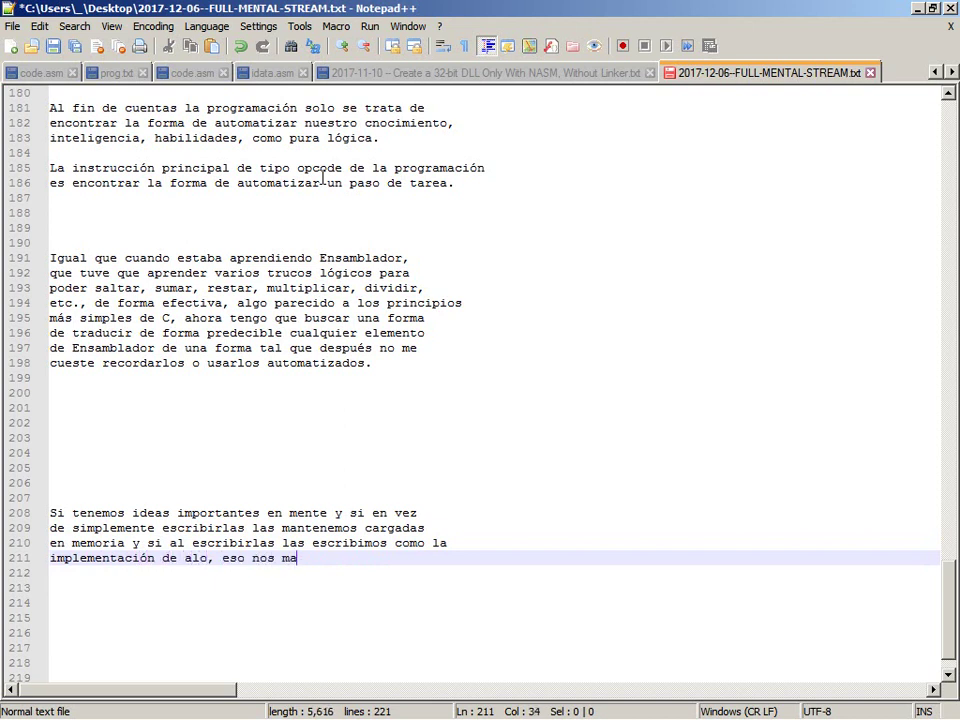
{"action": "type", "text": "ntendrá con u"}
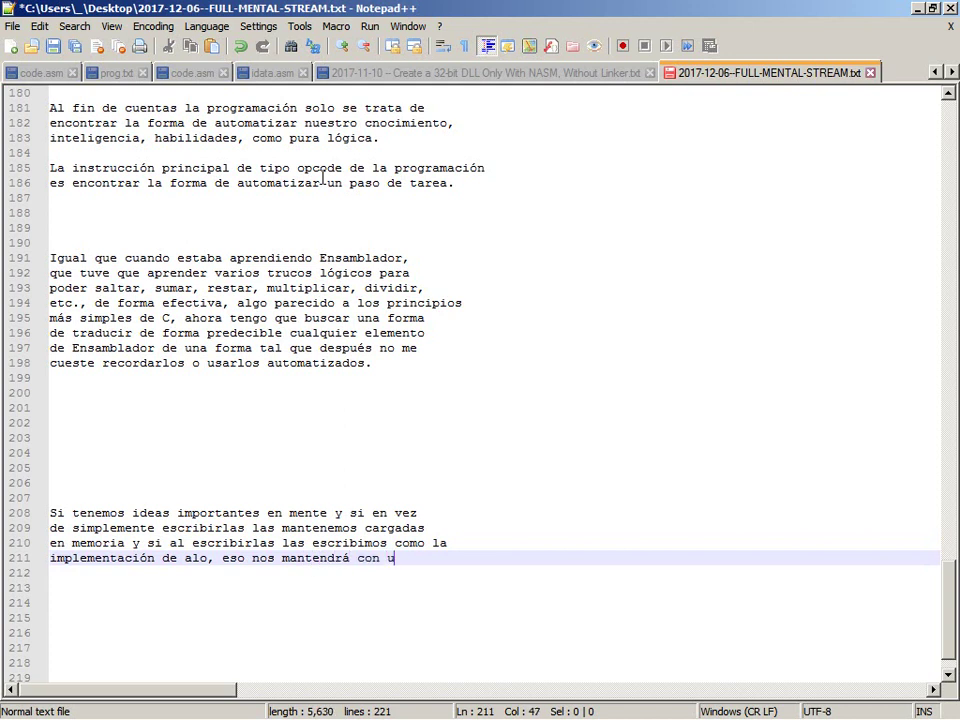
{"action": "key", "text": "BackSpace"}
{"action": "type", "text": "la carga"}
{"action": "key", "text": "Return"}
{"action": "type", "text": "suficiente para"}
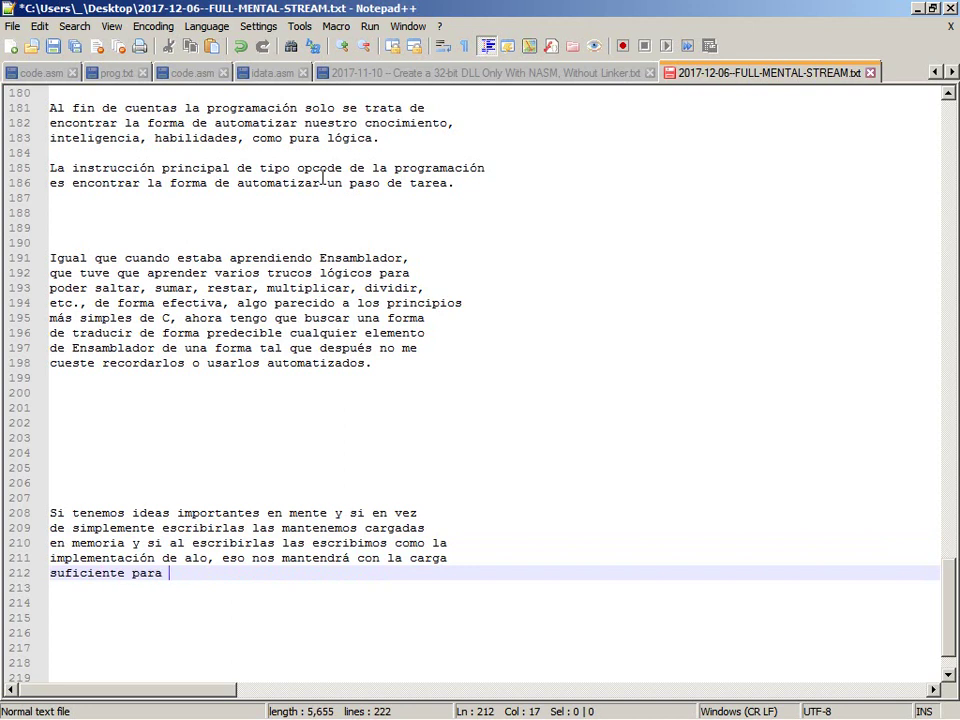
{"action": "type", "text": " hacer algo, hacer eso"}
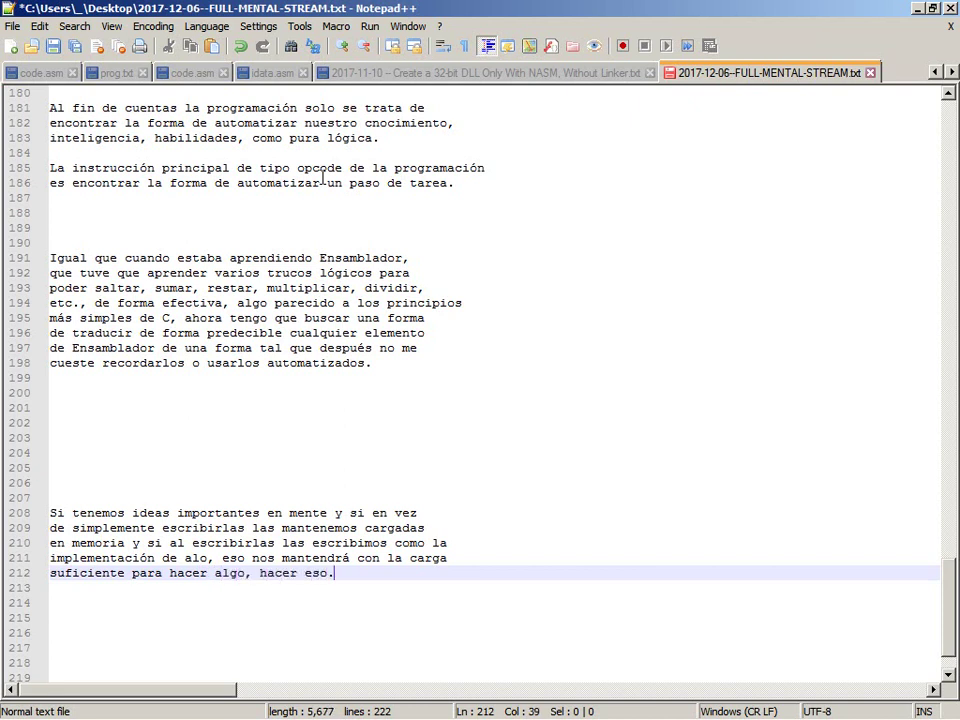
{"action": "type", "text": "."}
Leave a blank line and start another paragraph with "Así que tenemos que ser tranquilos e instantáneos, / naturales, en".
{"action": "key", "text": "Return"}
{"action": "type", "text": "A"}
{"action": "key", "text": "BackSpace"}
{"action": "key", "text": "Return"}
{"action": "type", "text": "Así que tenemos que ser "}
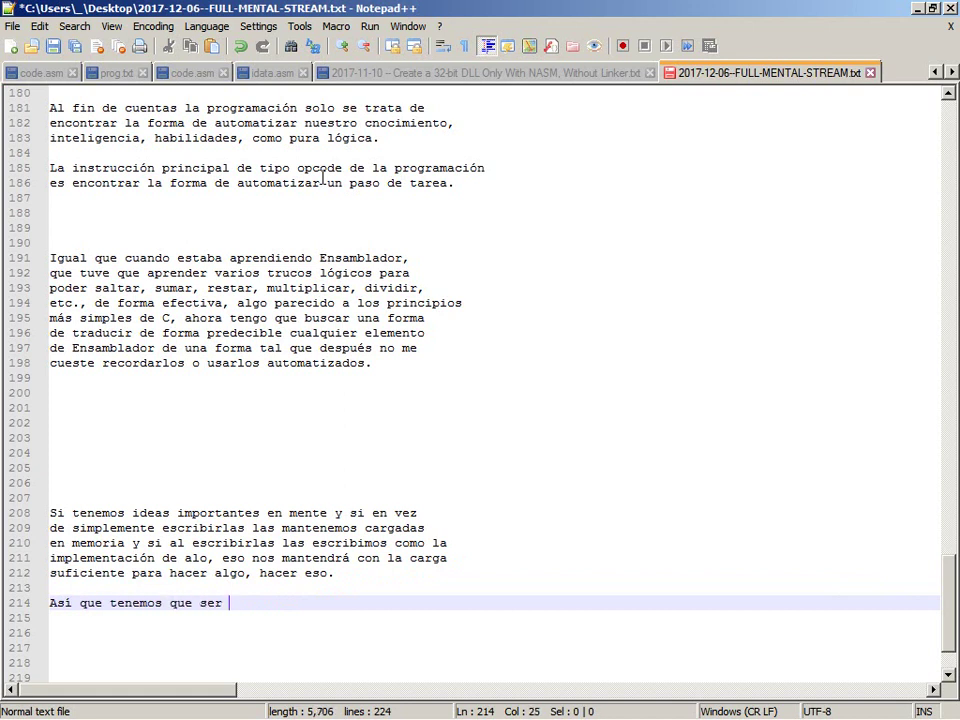
{"action": "type", "text": "tranquilos e in"}
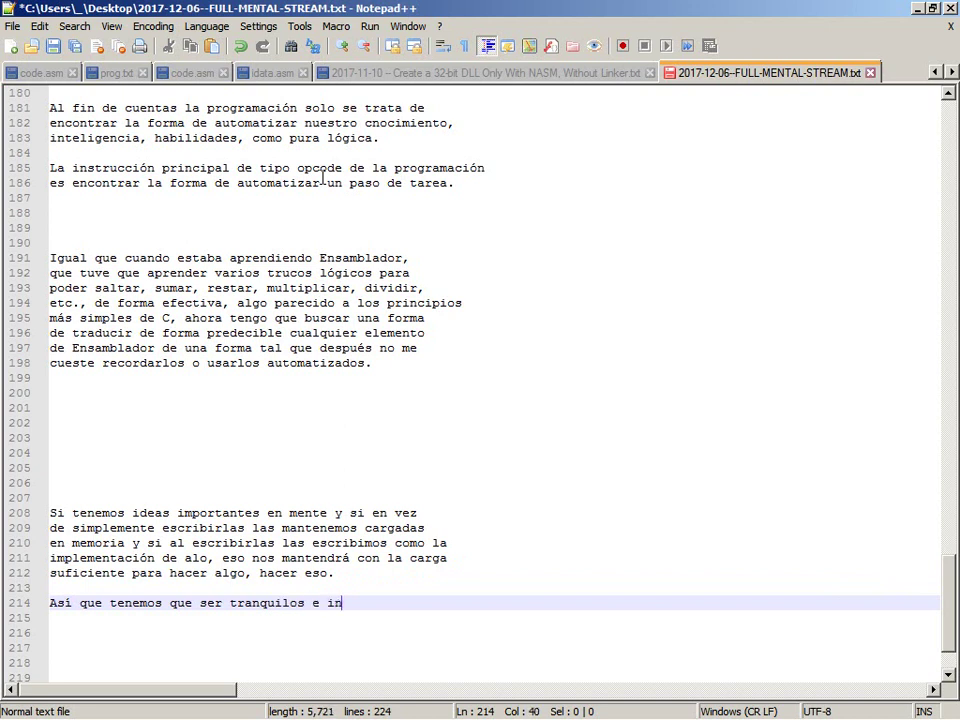
{"action": "type", "text": "stantáneos,"}
{"action": "key", "text": "Return"}
{"action": "type", "text": "naturales, en "}
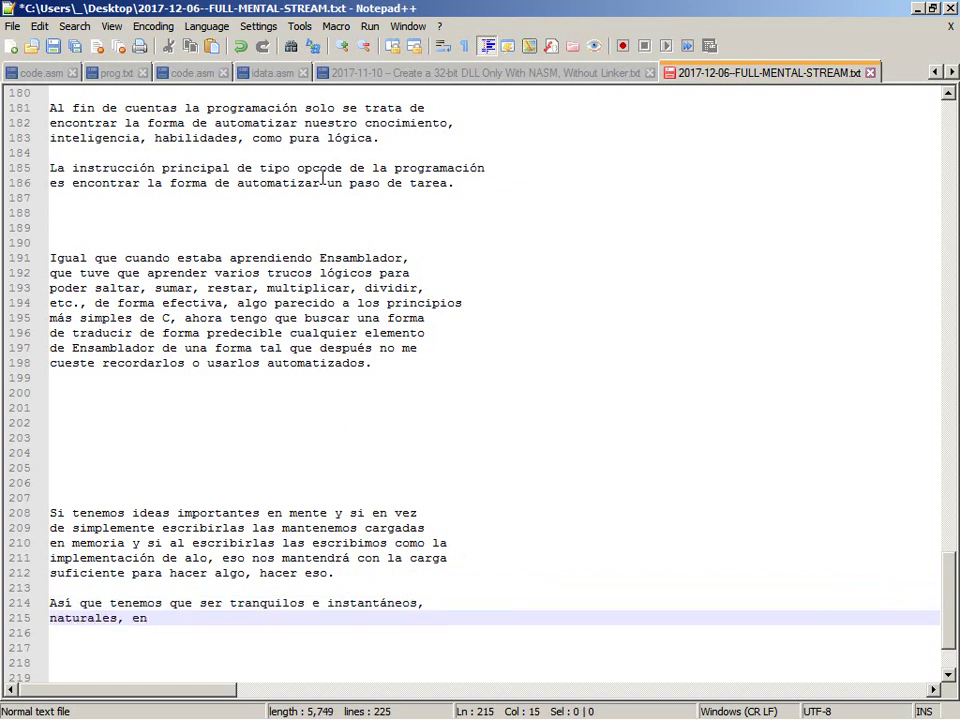
Continue the paragraph with "detectar qué escribir, primero lo / menos cargado pero más importante, y después poco a".
{"action": "type", "text": "detectar qué escribir, primero lo"}
{"action": "key", "text": "Return"}
{"action": "type", "text": "más"}
{"action": "key", "text": "BackSpace"}
{"action": "key", "text": "BackSpace"}
{"action": "key", "text": "BackSpace"}
{"action": "type", "text": "enos c"}
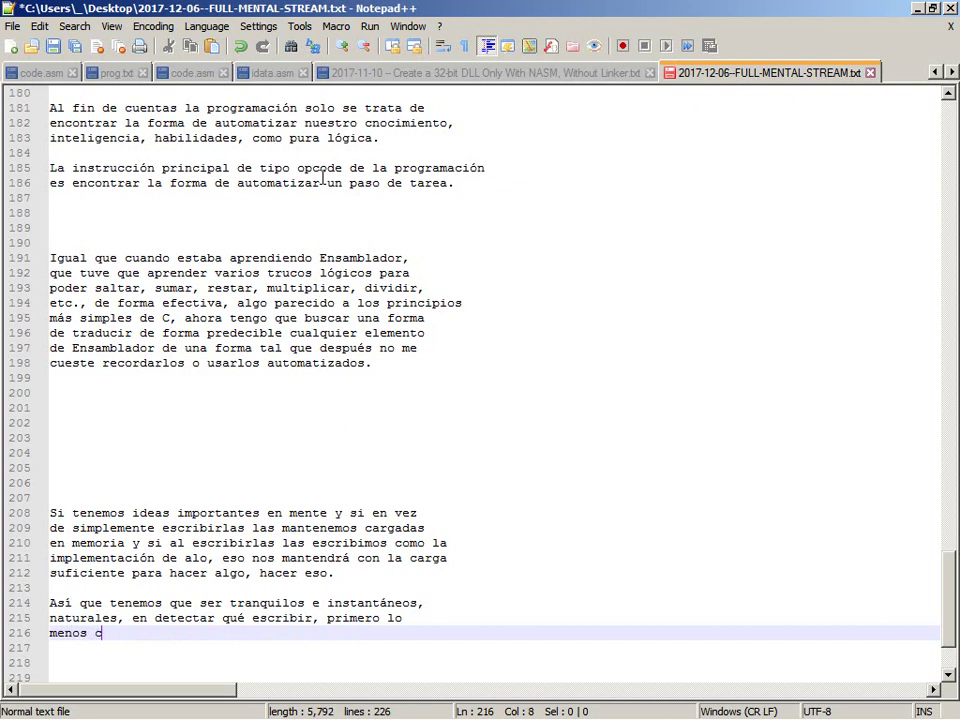
{"action": "type", "text": "argado pero más im"}
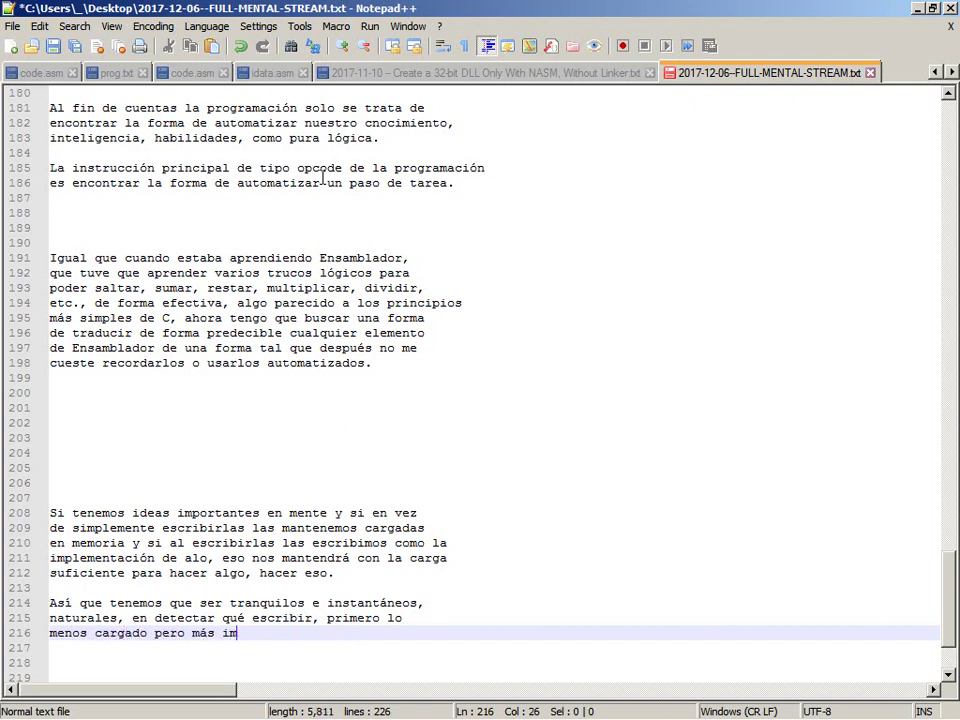
{"action": "type", "text": "portante, y después poco a"}
Add line 217 to the paragraph: "poco lo que se vaya cargando pero que solo es para".
{"action": "key", "text": "Return"}
{"action": "type", "text": "poco lo que se vaya cargando"}
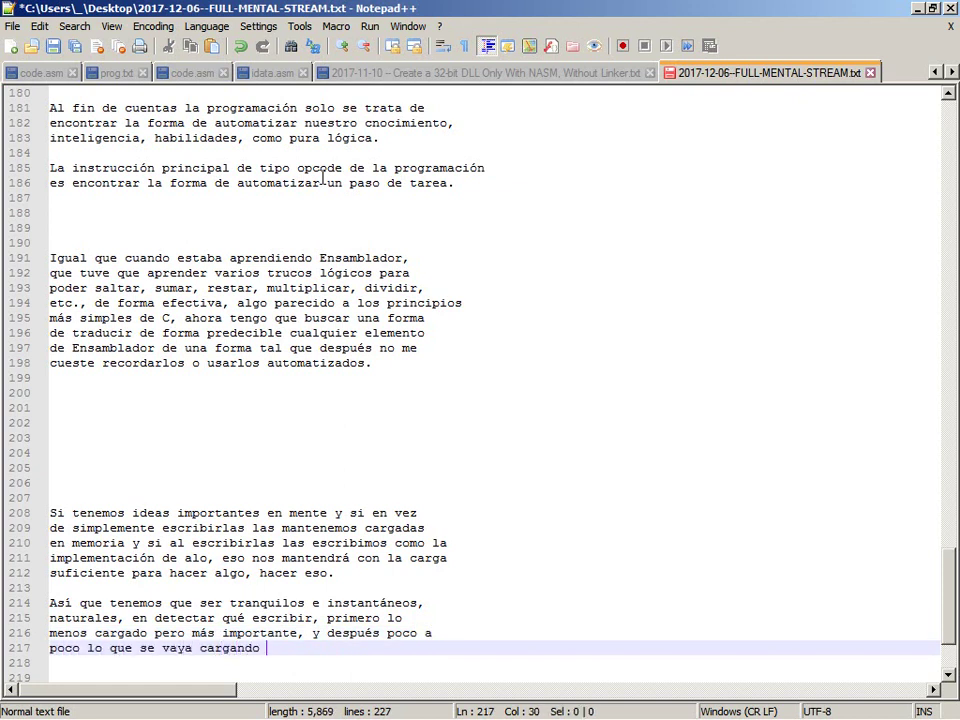
{"action": "type", "text": " pero que"}
{"action": "type", "text": "solo es para"}
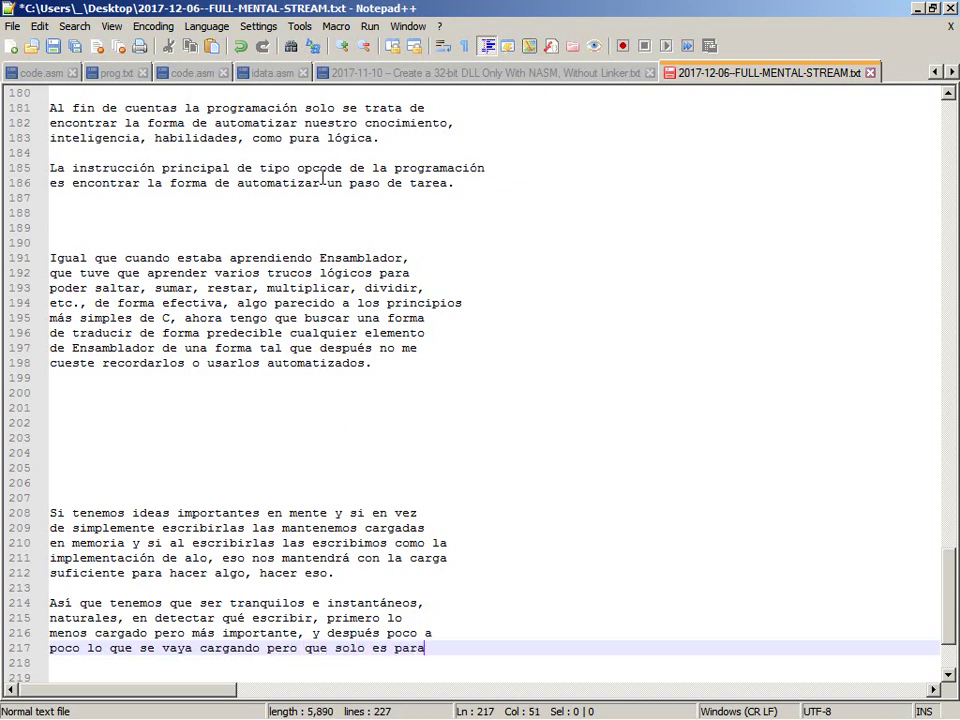
{"action": "key", "text": "Return"}
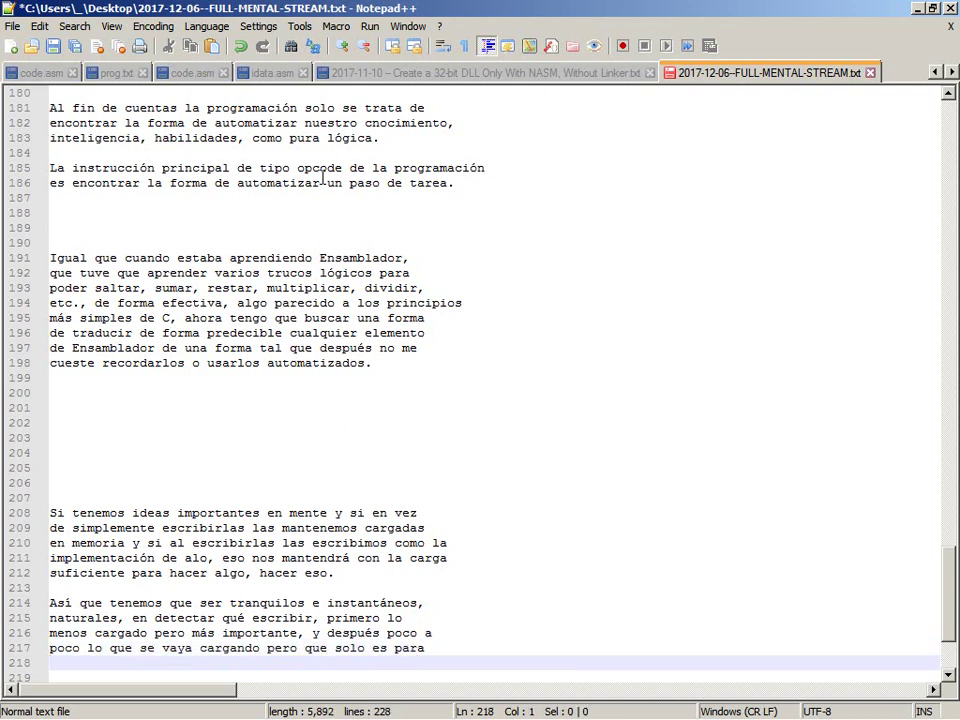
Complete the paragraph on line 218 with "completar la frase sintácticamente.".
{"action": "type", "text": "completar la "}
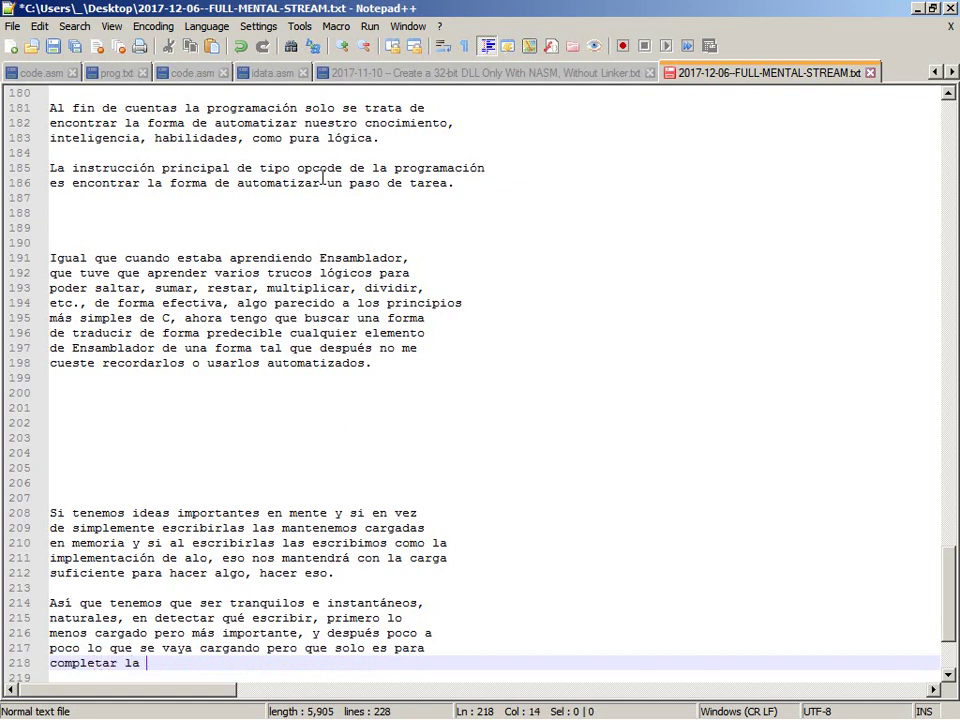
{"action": "type", "text": "frase"}
{"action": "key", "text": "ctrl+End"}
{"action": "key", "text": "Up"}
{"action": "key", "text": "Up"}
{"action": "key", "text": "Up"}
{"action": "key", "text": "Up"}
{"action": "key", "text": "Up"}
{"action": "key", "text": "Up"}
{"action": "key", "text": "Up"}
{"action": "key", "text": "Up"}
{"action": "key", "text": "Up"}
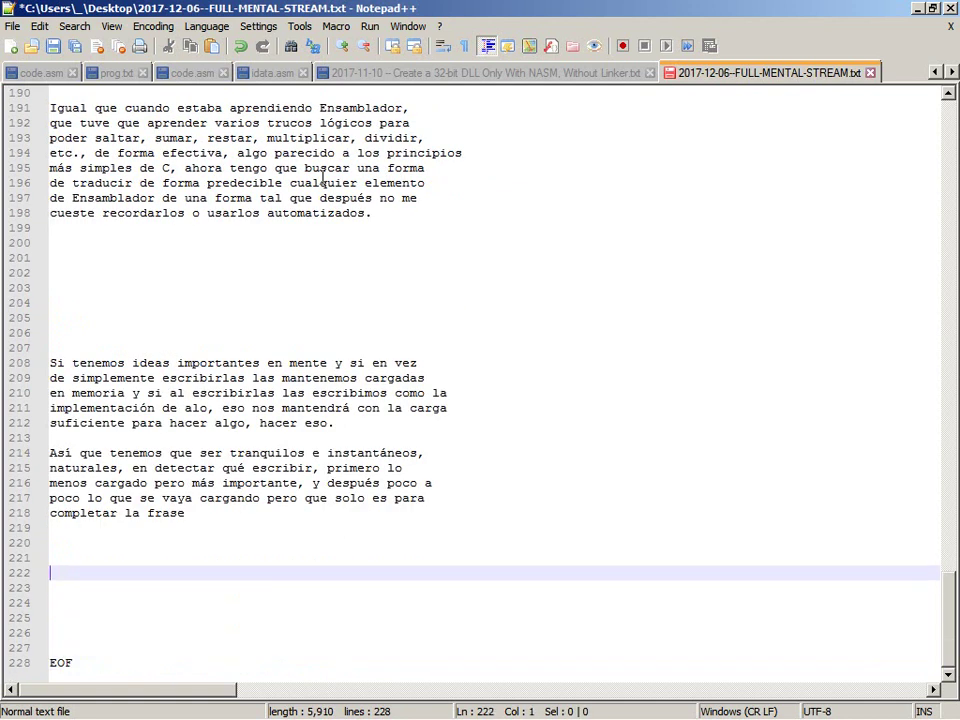
{"action": "key", "text": "Up"}
{"action": "key", "text": "End"}
{"action": "type", "text": "sint"}
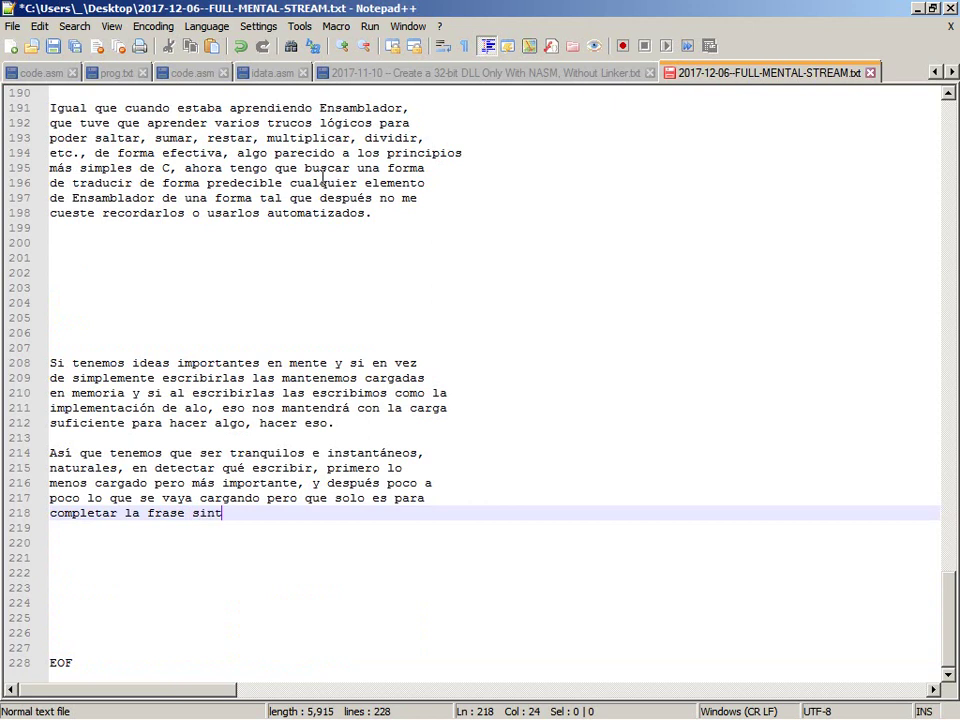
{"action": "type", "text": "ácticamente."}
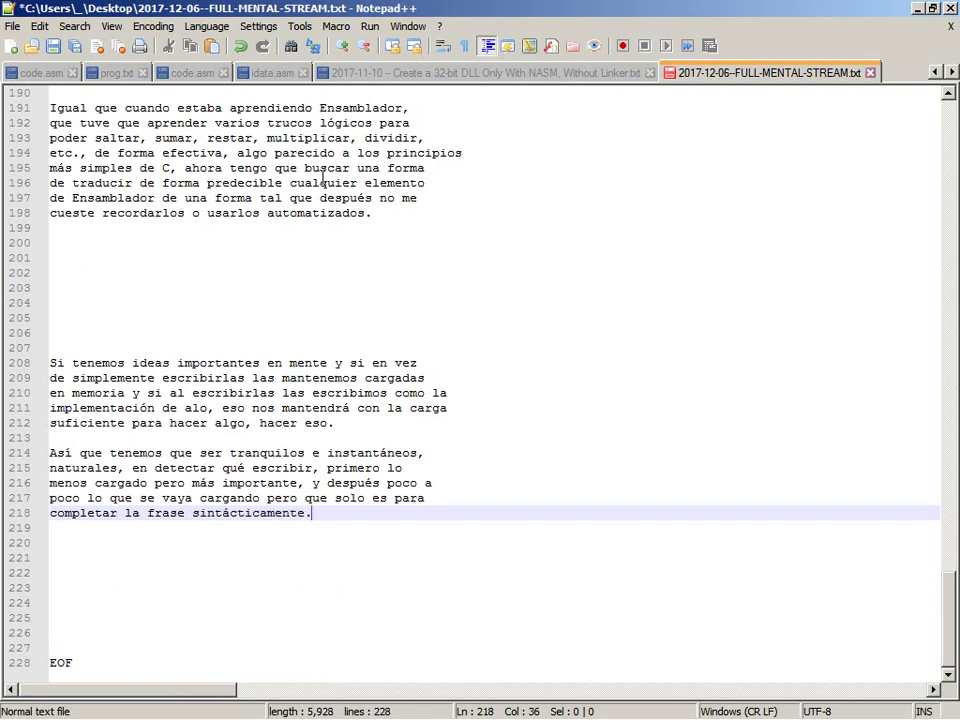
Insert six blank lines after the finished paragraph.
{"action": "key", "text": "Return"}
{"action": "key", "text": "Return"}
{"action": "key", "text": "Return"}
{"action": "key", "text": "Return"}
{"action": "key", "text": "Return"}
{"action": "key", "text": "Return"}
{"action": "key", "text": "ctrl+End"}
{"action": "key", "text": "Up"}
{"action": "key", "text": "Up"}
{"action": "key", "text": "Up"}
{"action": "key", "text": "Up"}
{"action": "key", "text": "Up"}
{"action": "key", "text": "Up"}
{"action": "key", "text": "Up"}
{"action": "key", "text": "Up"}
{"action": "key", "text": "Up"}
{"action": "key", "text": "Up"}
{"action": "key", "text": "Up"}
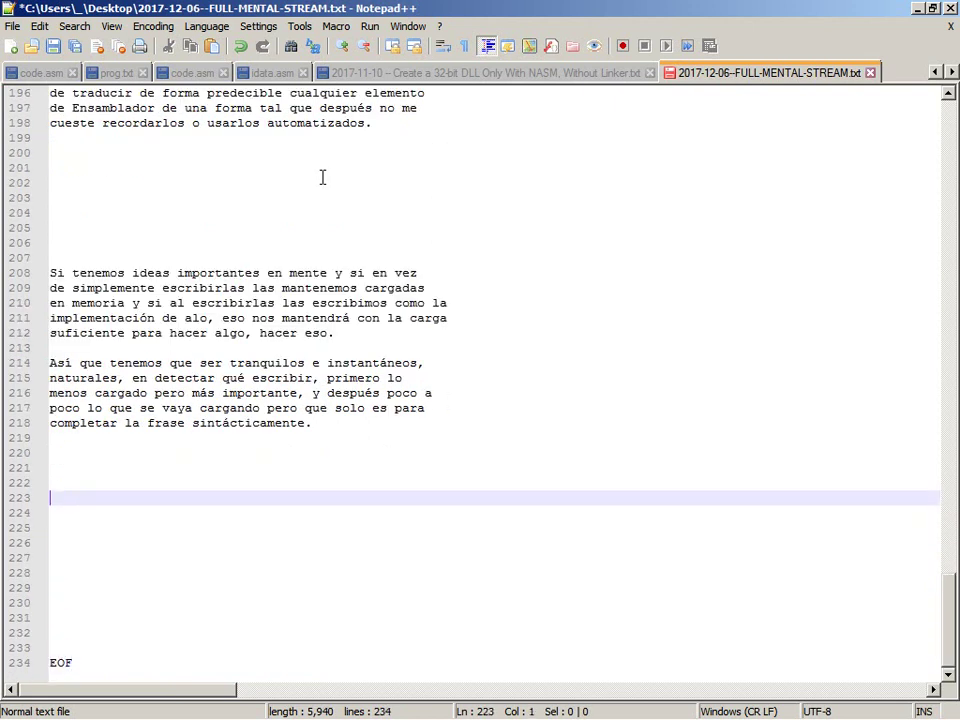
{"action": "key", "text": "Down"}
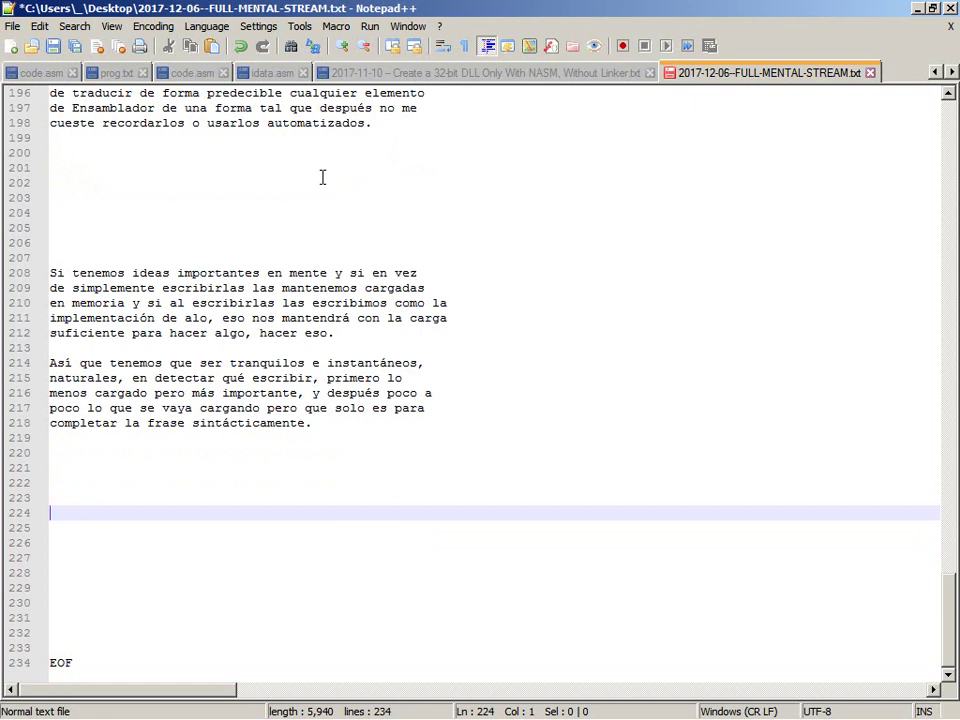
{"action": "key", "text": "Down"}
{"action": "key", "text": "Down"}
{"action": "key", "text": "Down"}
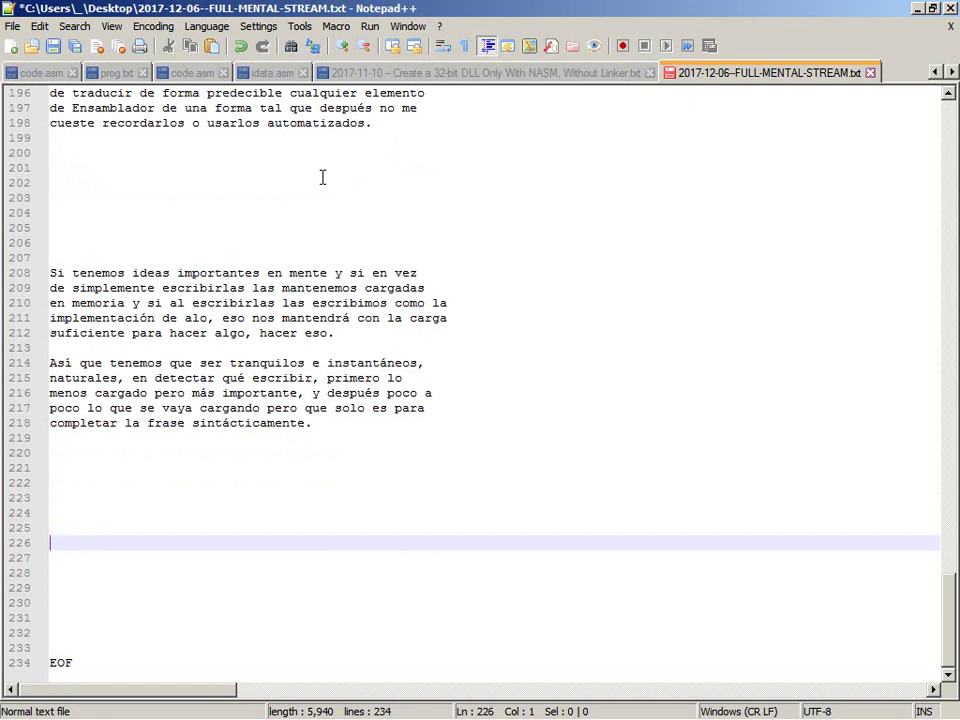
Insert seven more blank lines directly above the EOF marker.
{"action": "key", "text": "ctrl+End"}
{"action": "key", "text": "Home"}
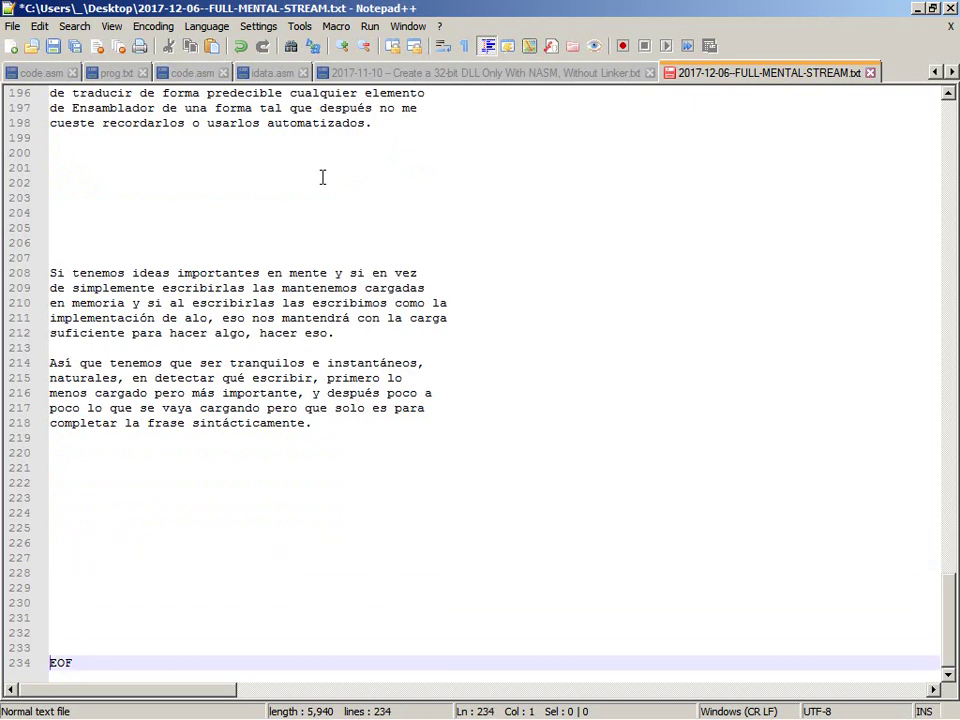
{"action": "key", "text": "Return"}
{"action": "key", "text": "Return"}
{"action": "key", "text": "Return"}
{"action": "key", "text": "Return"}
{"action": "key", "text": "Return"}
{"action": "key", "text": "Return"}
{"action": "key", "text": "Return"}
Place the text cursor on empty line 227 and save the file.
{"action": "key", "text": "Up"}
{"action": "key", "text": "Up"}
{"action": "key", "text": "Up"}
{"action": "key", "text": "Up"}
{"action": "key", "text": "Up"}
{"action": "key", "text": "Up"}
{"action": "key", "text": "Up"}
{"action": "key", "text": "Up"}
{"action": "key", "text": "Up"}
{"action": "key", "text": "Up"}
{"action": "key", "text": "Up"}
{"action": "key", "text": "Up"}
{"action": "key", "text": "Up"}
{"action": "key", "text": "Up"}
{"action": "key", "text": "Up"}
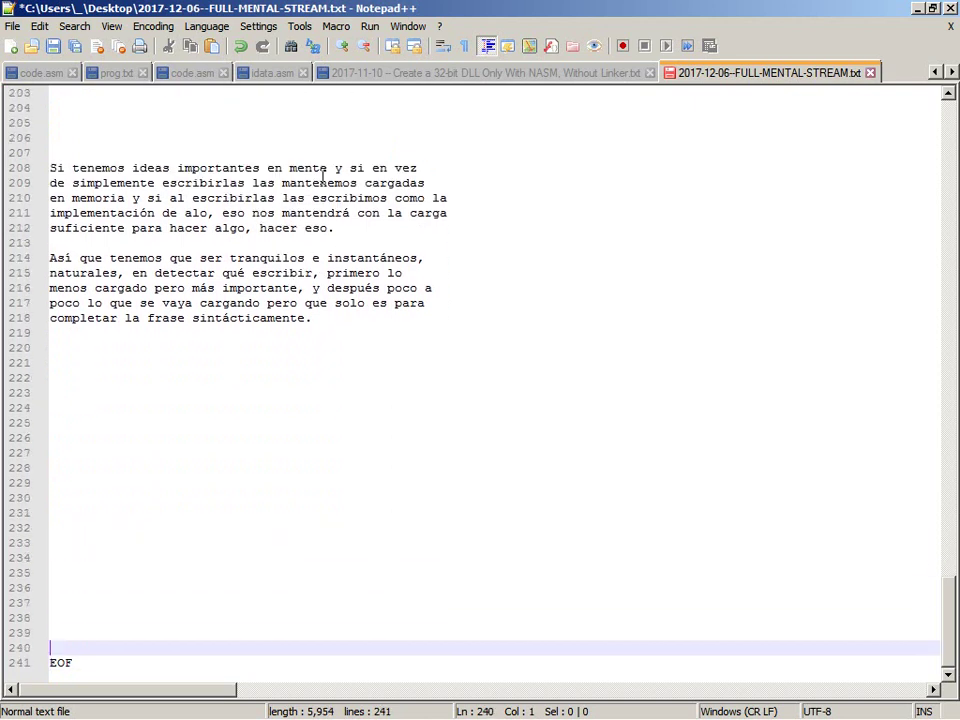
{"action": "key", "text": "Down"}
{"action": "key", "text": "ctrl+s"}
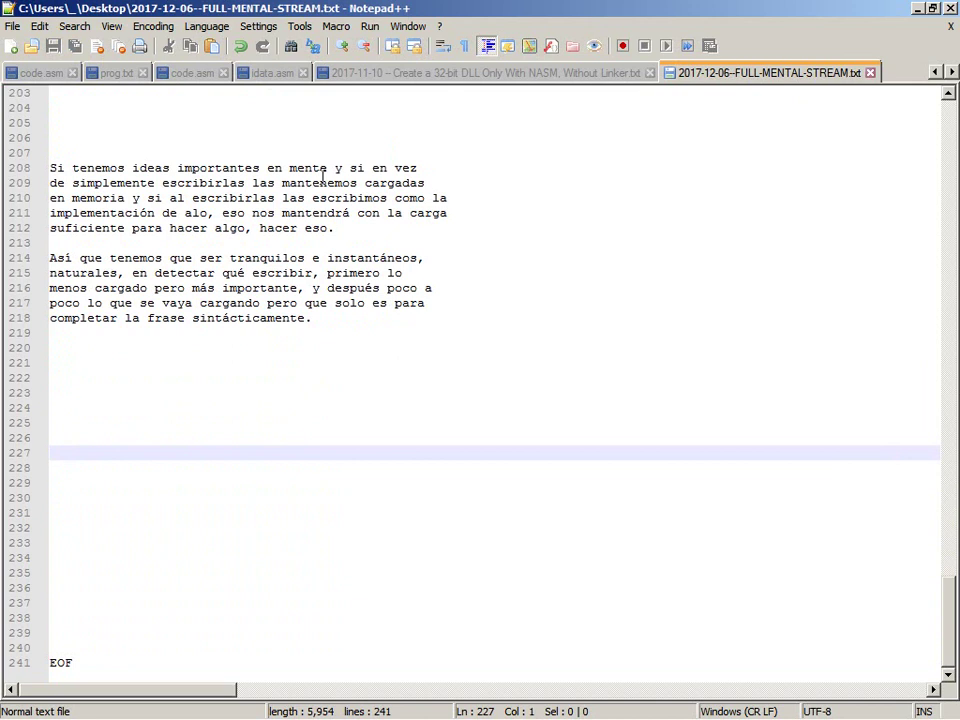
Switch to the browser's File Upload dialog and move 2017-12-06 -- Ideas.avi from the _OWN_ folder into its Ideas subfolder.
{"action": "key", "text": "alt+Tab"}
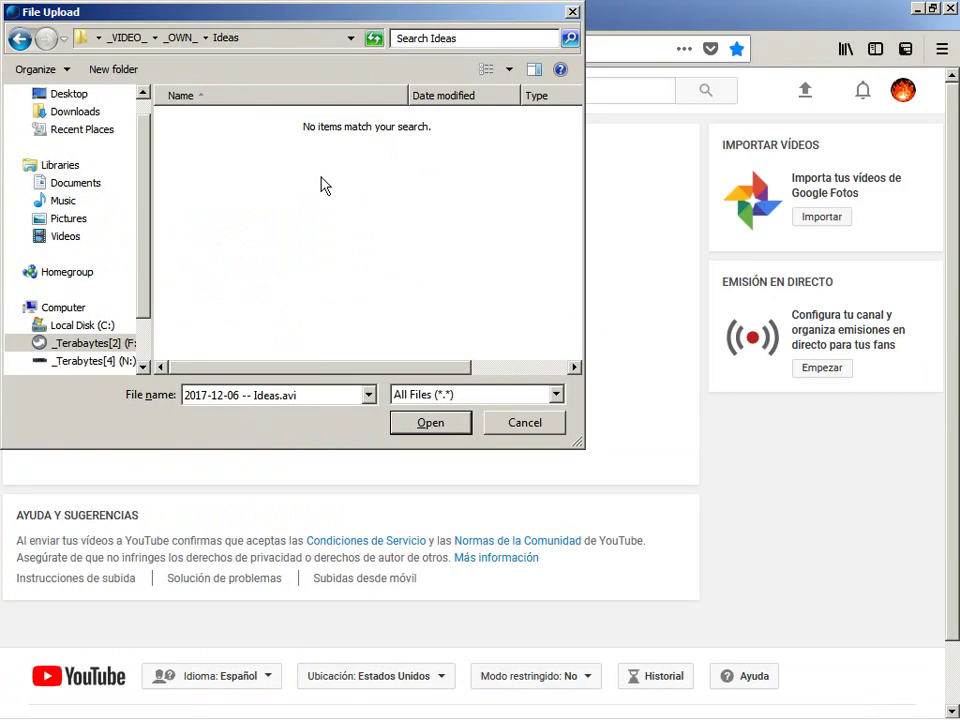
{"action": "left_click_drag", "start_coordinate": [321, 177], "coordinate": [403, 276]}
{"action": "key", "text": "alt+Up"}
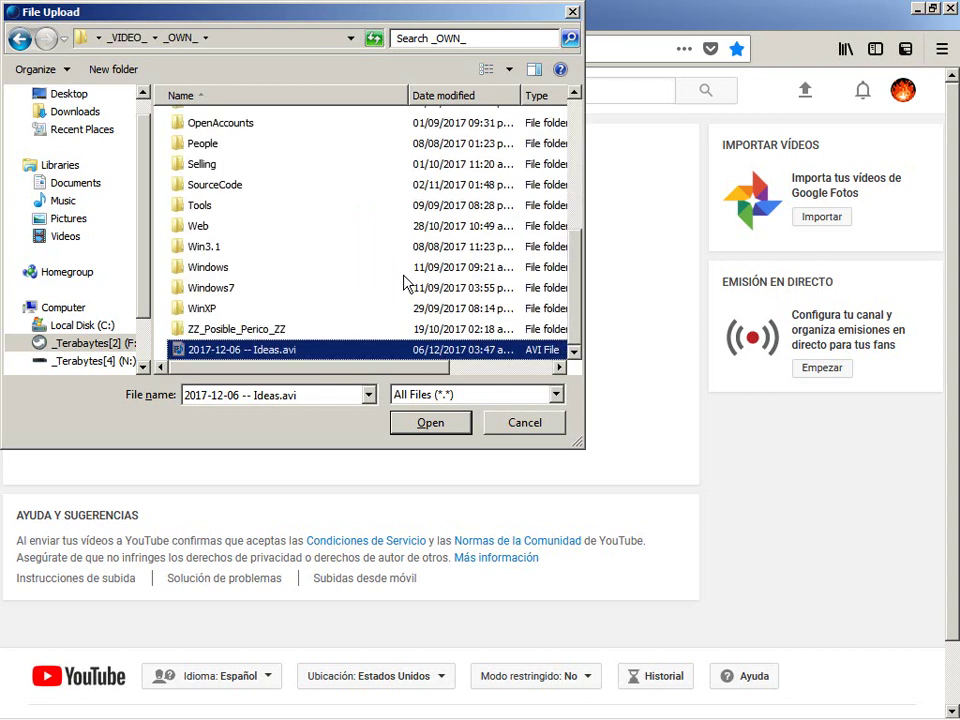
{"action": "key", "text": "Return"}
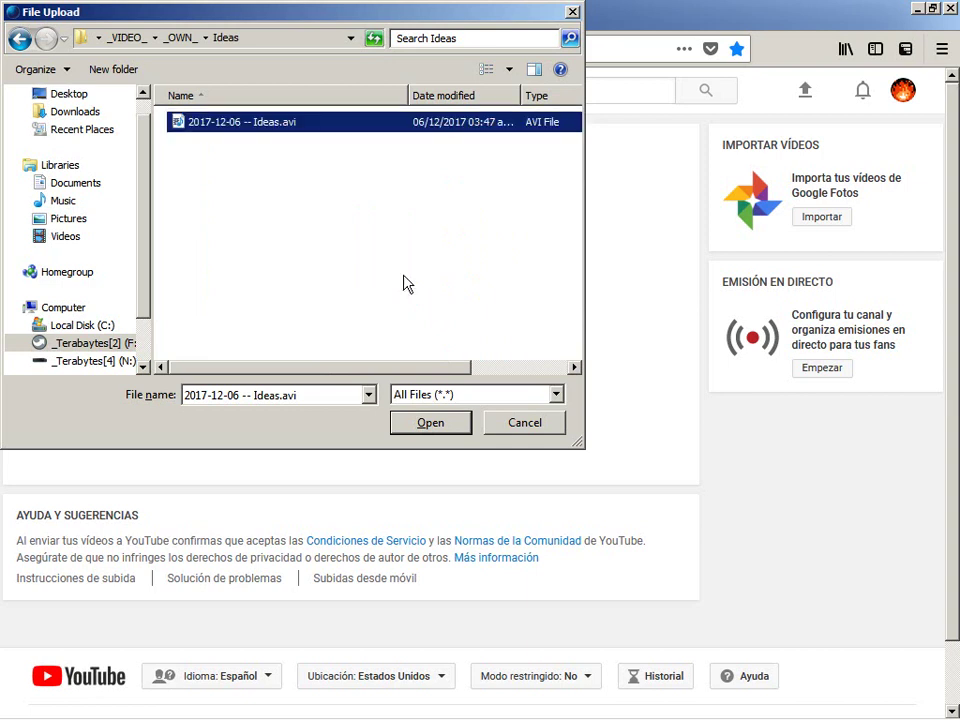
{"action": "key", "text": "F2"}
{"action": "key", "text": "Escape"}
{"action": "key", "text": "alt+Tab"}
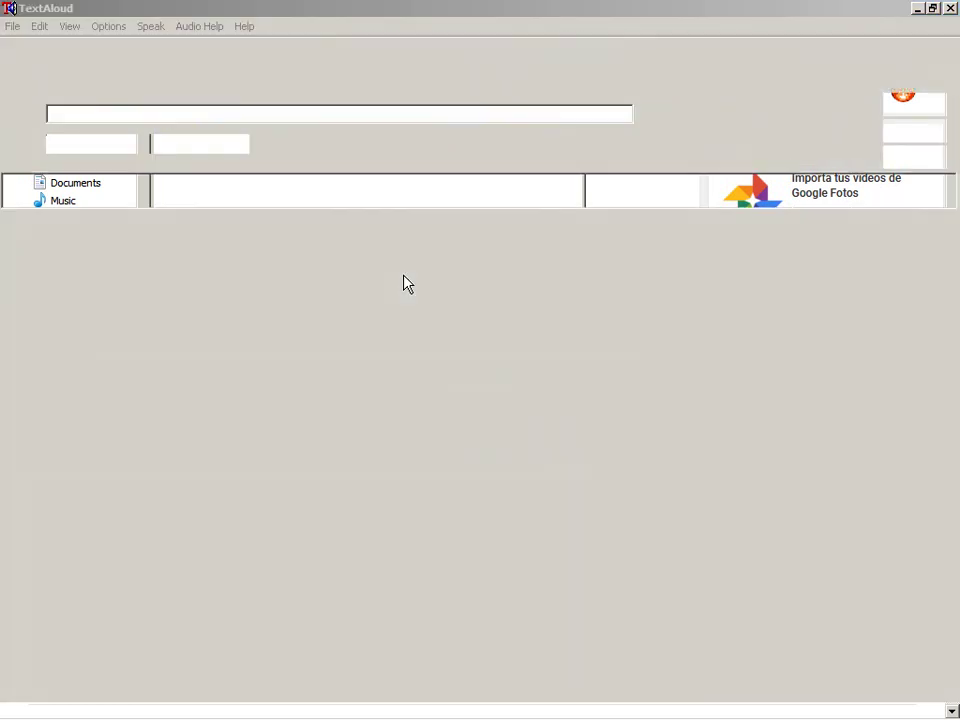
{"action": "key", "text": "alt+Tab"}
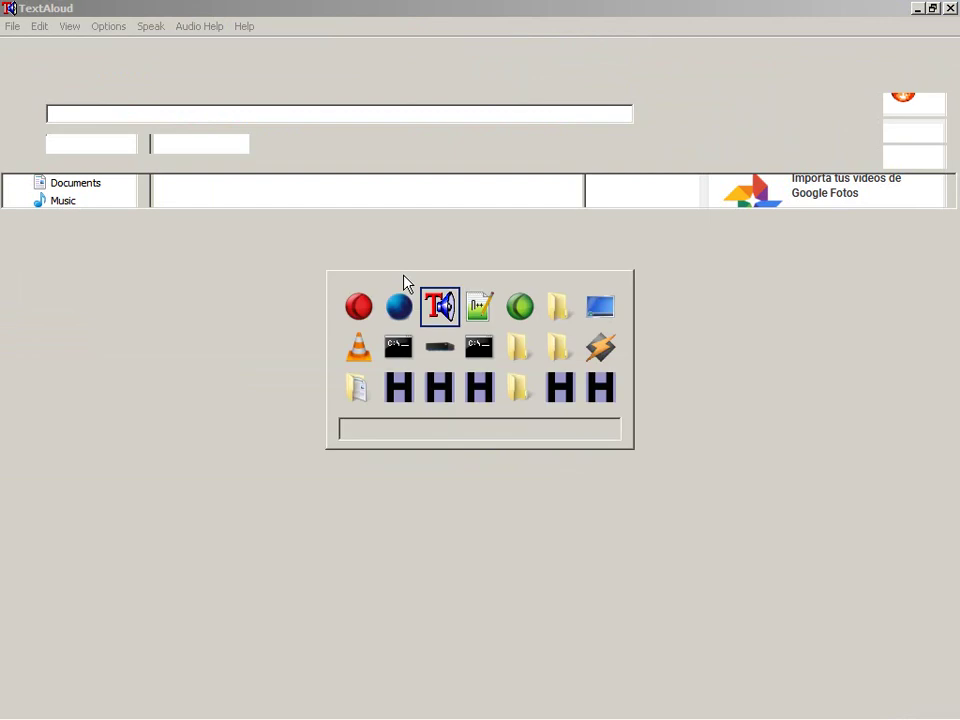
{"action": "key", "text": "alt+Tab"}
{"action": "key", "text": "alt+Tab"}
{"action": "key", "text": "alt+shift+Tab"}
{"action": "key", "text": "alt+shift+Tab"}
{"action": "key", "text": "alt+shift+Tab"}
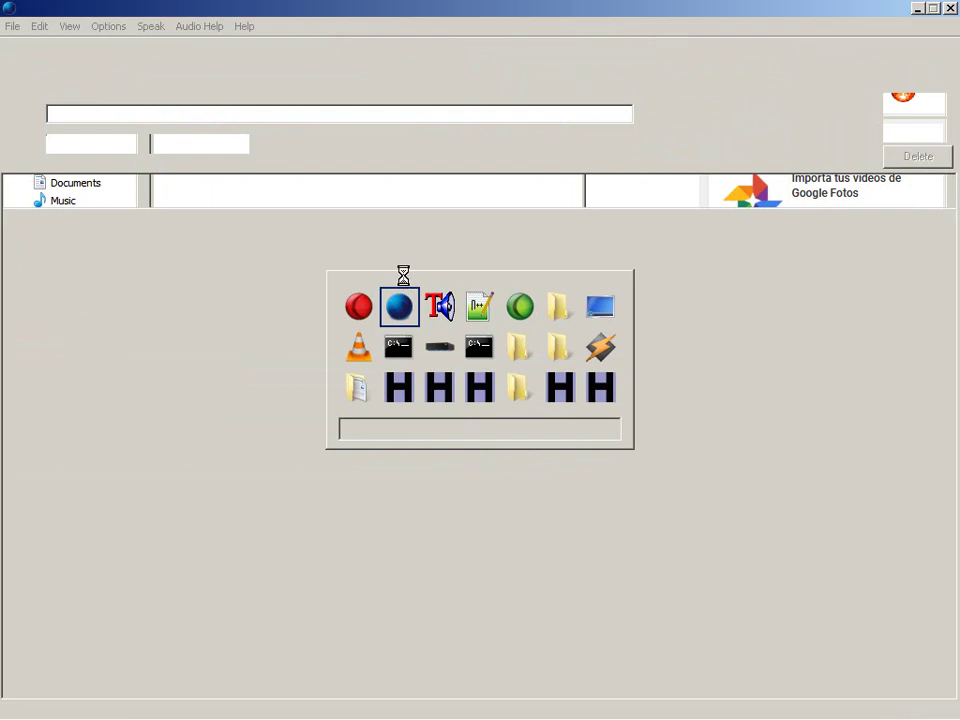
{"action": "key", "text": "alt"}
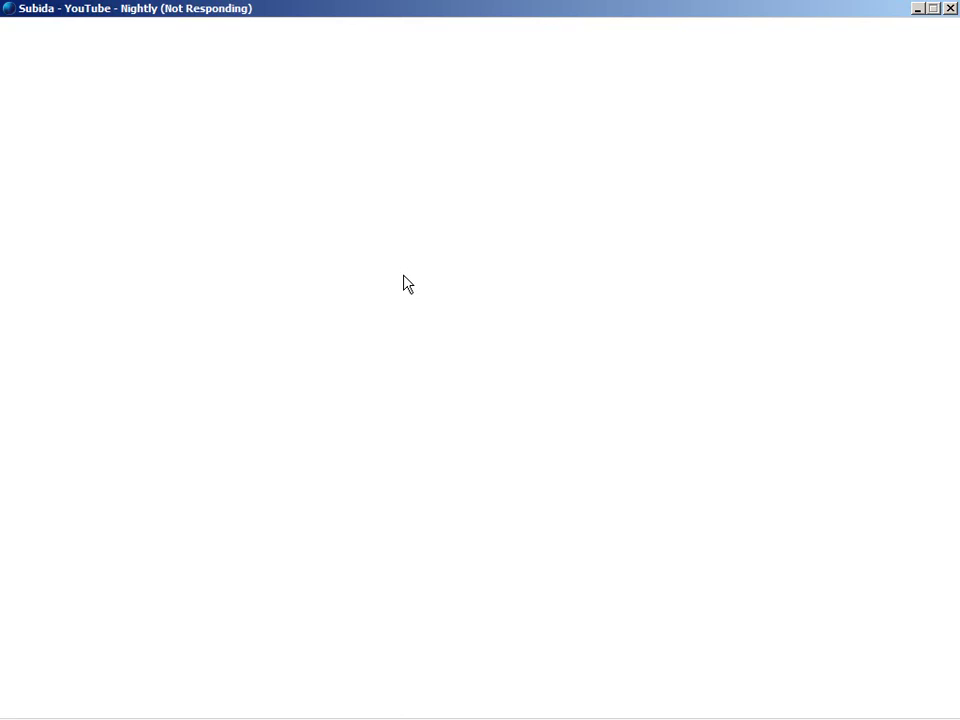
Switch back to the Notepad++ notes file and write "Todas nuestras células y aspectos biológicos" on line 227.
{"action": "key", "text": "alt+Tab"}
{"action": "key", "text": "alt+Tab"}
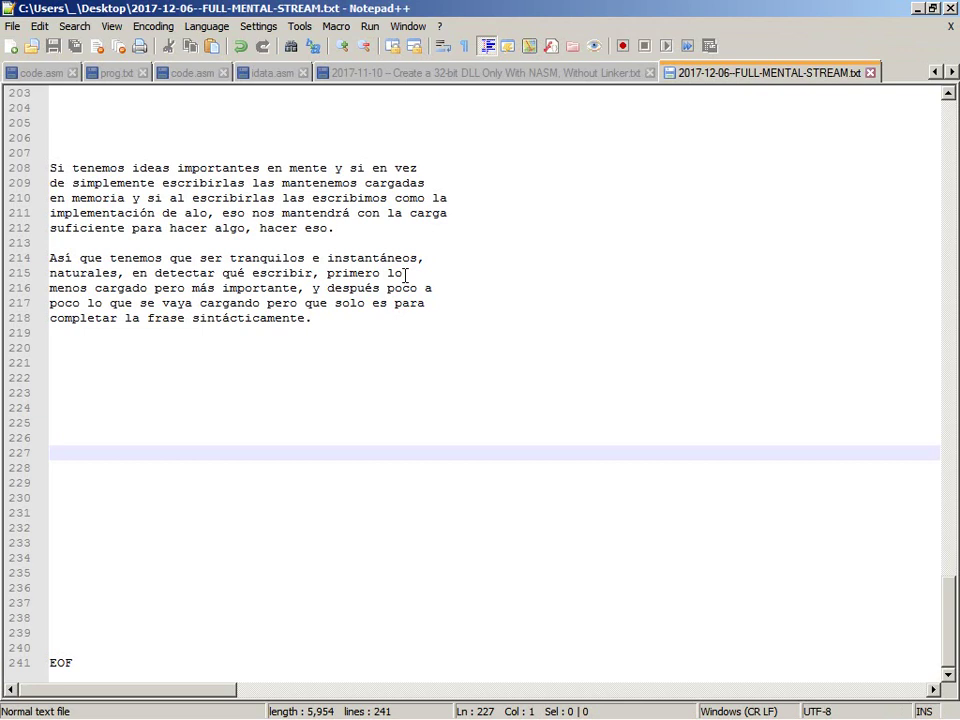
{"action": "type", "text": "Tod"}
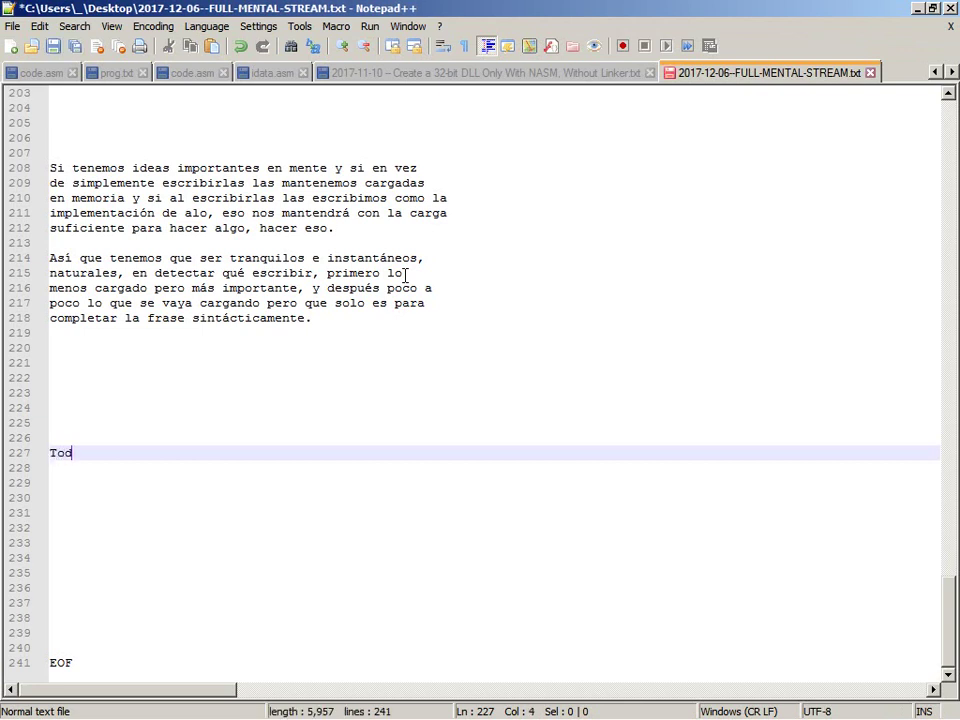
{"action": "type", "text": "as nuestras cél"}
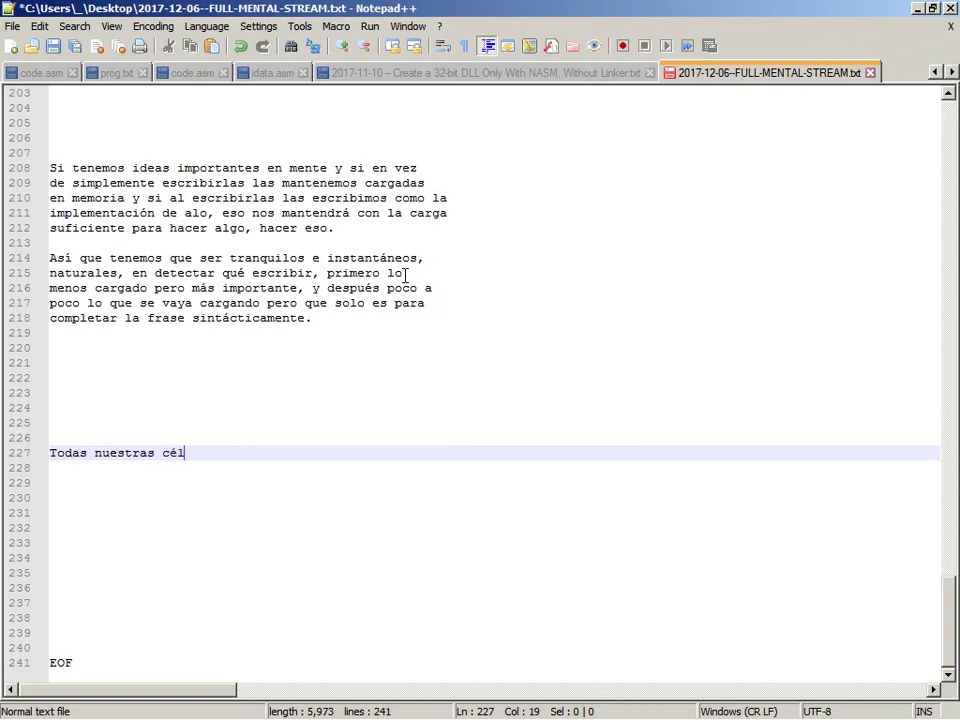
{"action": "type", "text": "ulas y aspectos bi"}
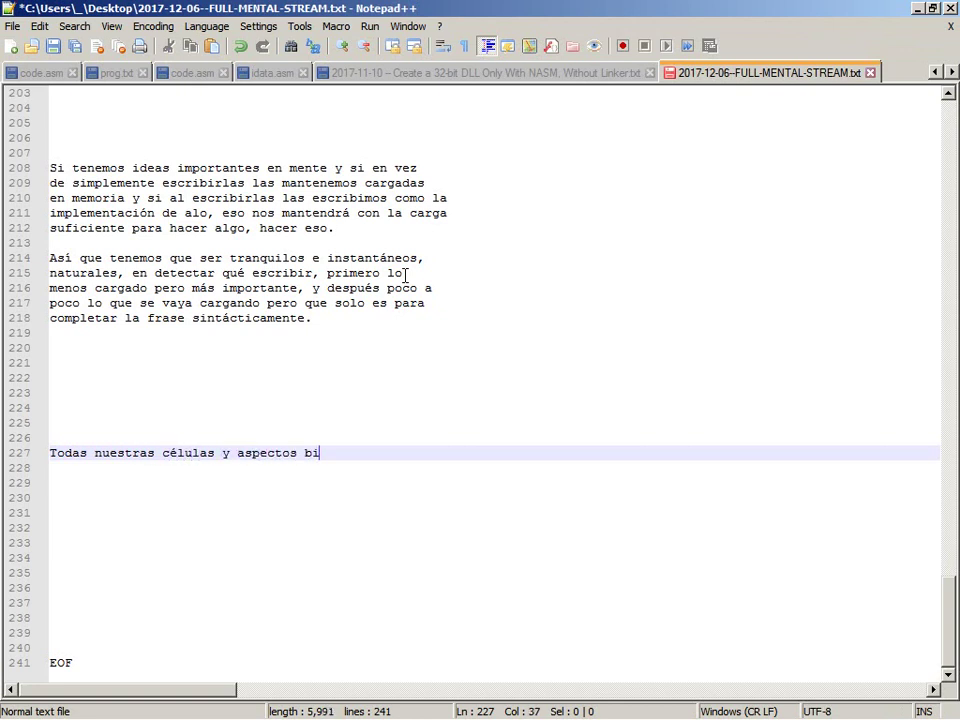
{"action": "type", "text": "ológicos"}
Continue the sentence on a new line with "y mentales pueden unirse a realizar una tarea".
{"action": "key", "text": "Return"}
{"action": "type", "text": "pue"}
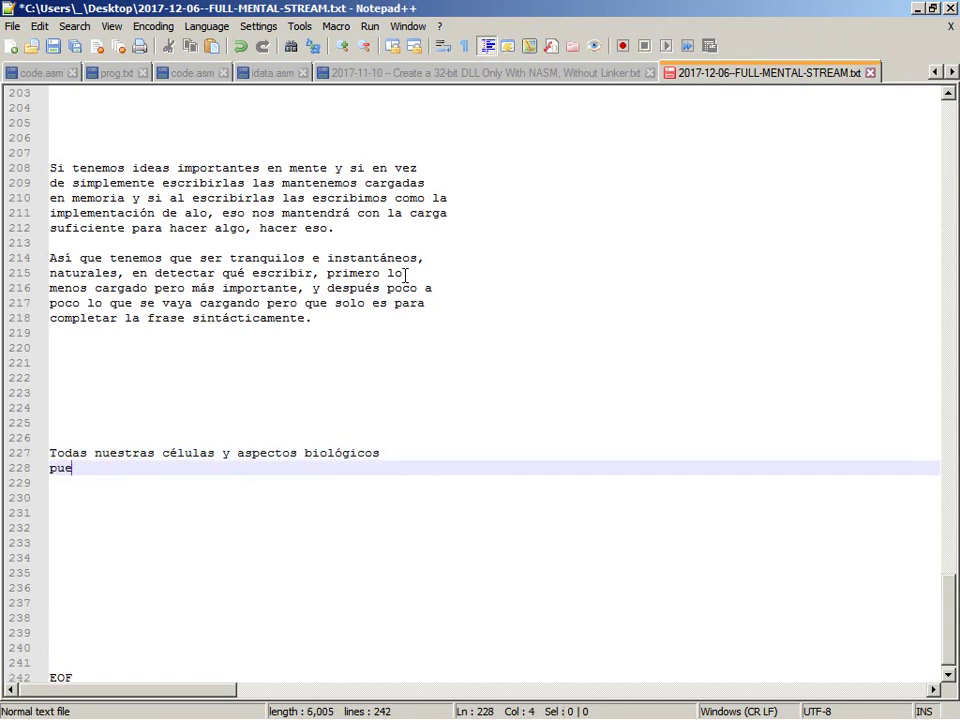
{"action": "type", "text": "den unir"}
{"action": "key", "text": "Home"}
{"action": "type", "text": "y mentales"}
{"action": "key", "text": "End"}
{"action": "type", "text": "se a hacer"}
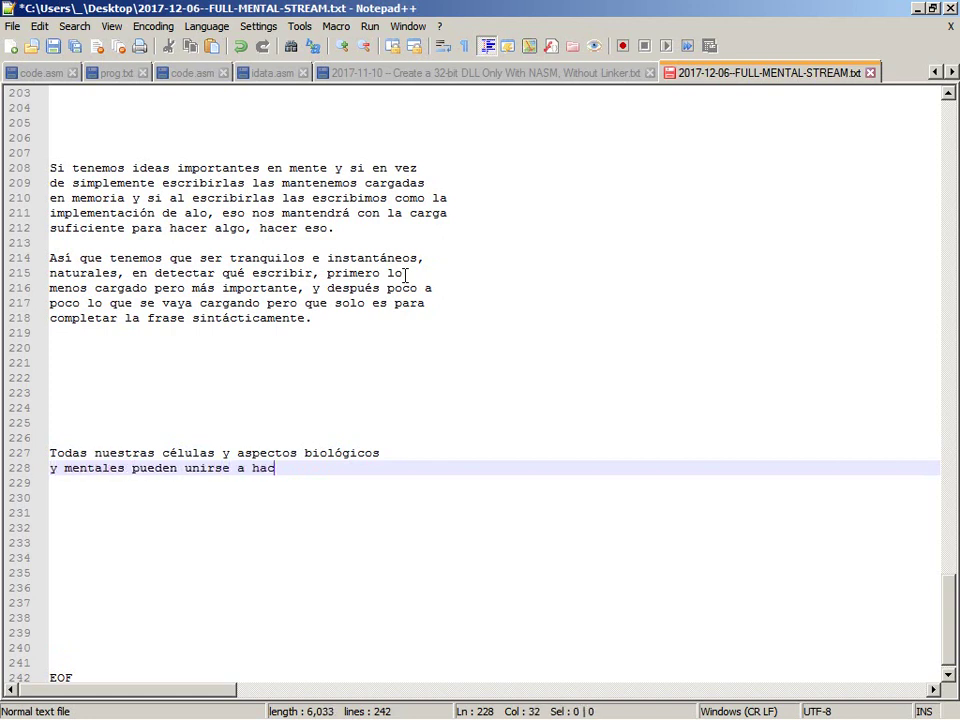
{"action": "key", "text": "ctrl+shift+Left"}
{"action": "type", "text": "realizar una tarea"}
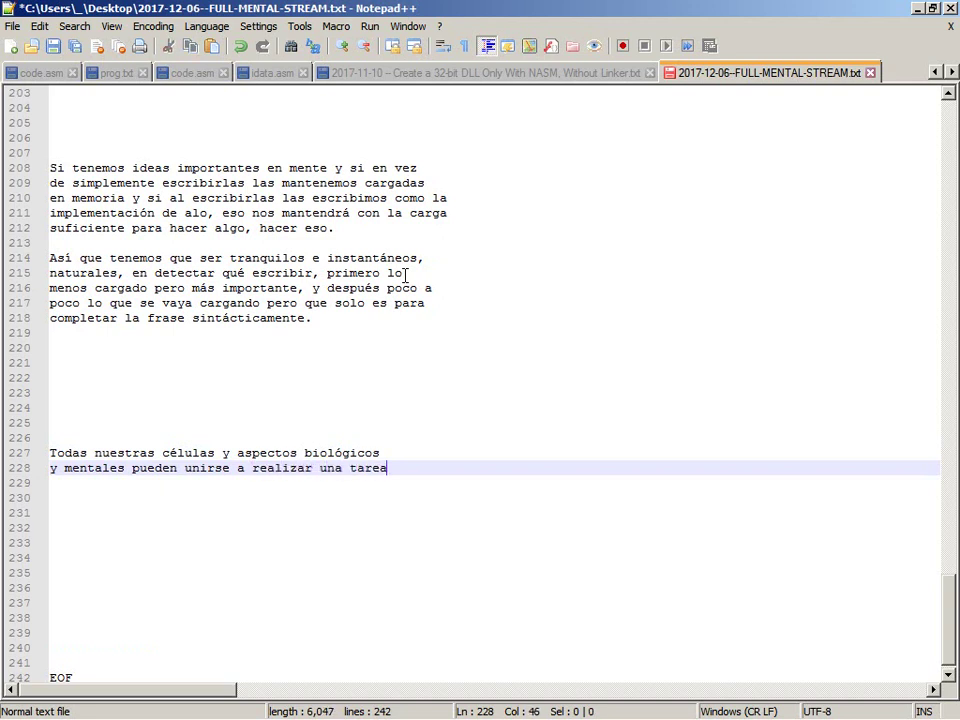
Continue the sentence on two new lines with "con inteligencia y capacidad extremas, hasta" and "cosas en apariencia tan disparadas como".
{"action": "key", "text": "Return"}
{"action": "type", "text": "con inteli"}
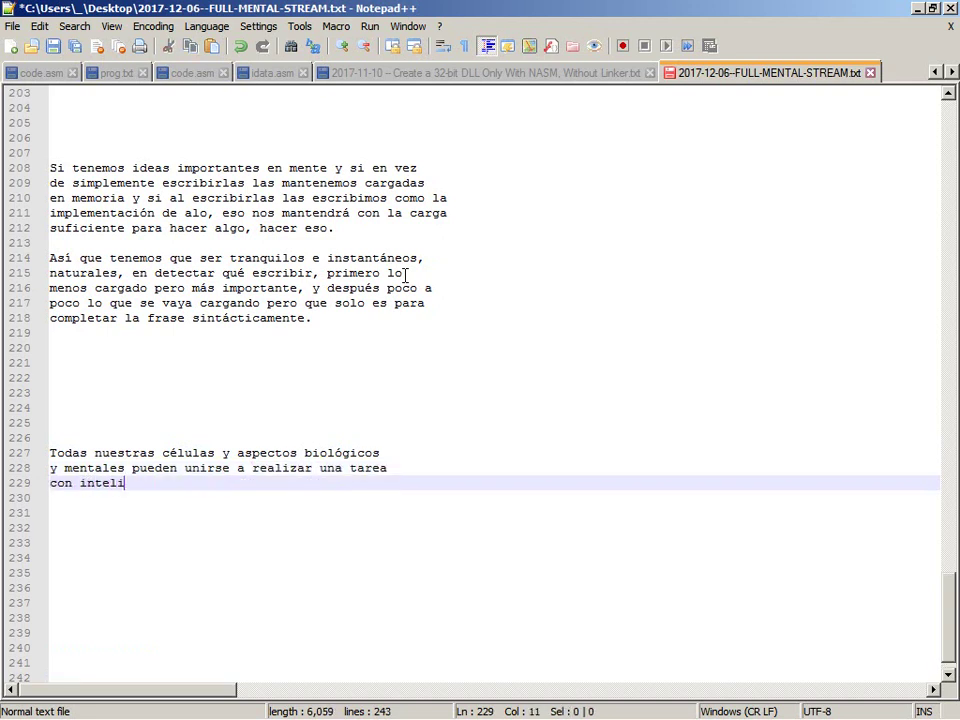
{"action": "type", "text": "gencia y capacidad extremas"}
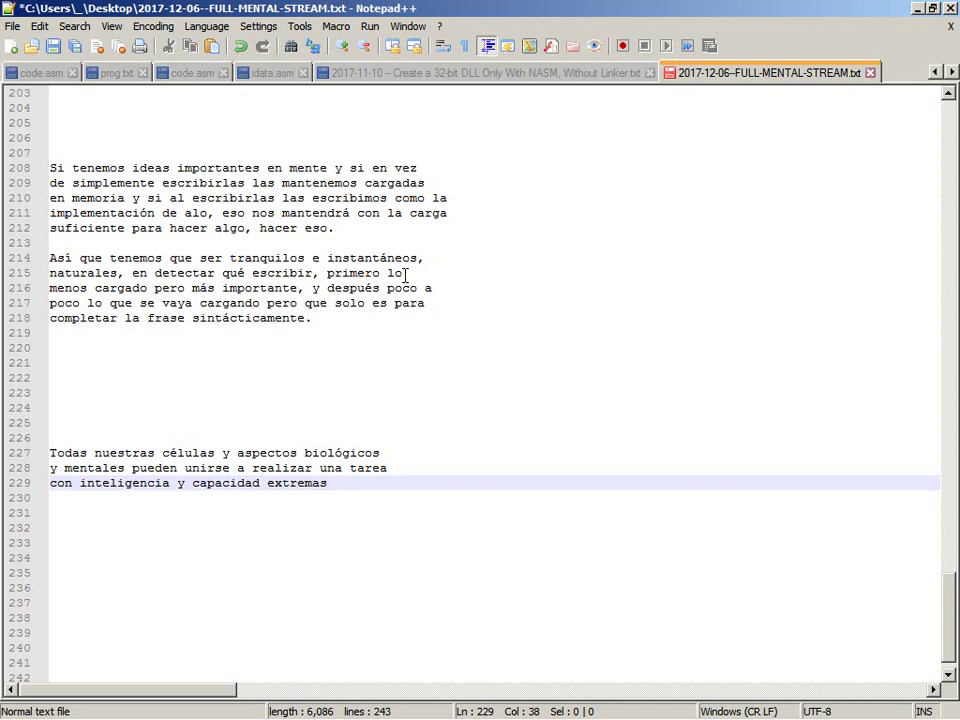
{"action": "type", "text": ", hasta"}
{"action": "key", "text": "Return"}
{"action": "type", "text": "cosas tan disparadas como"}
{"action": "key", "text": "ctrl+Left"}
{"action": "key", "text": "ctrl+Left"}
{"action": "key", "text": "ctrl+Left"}
{"action": "type", "text": "en apariencia"}
{"action": "key", "text": "End"}
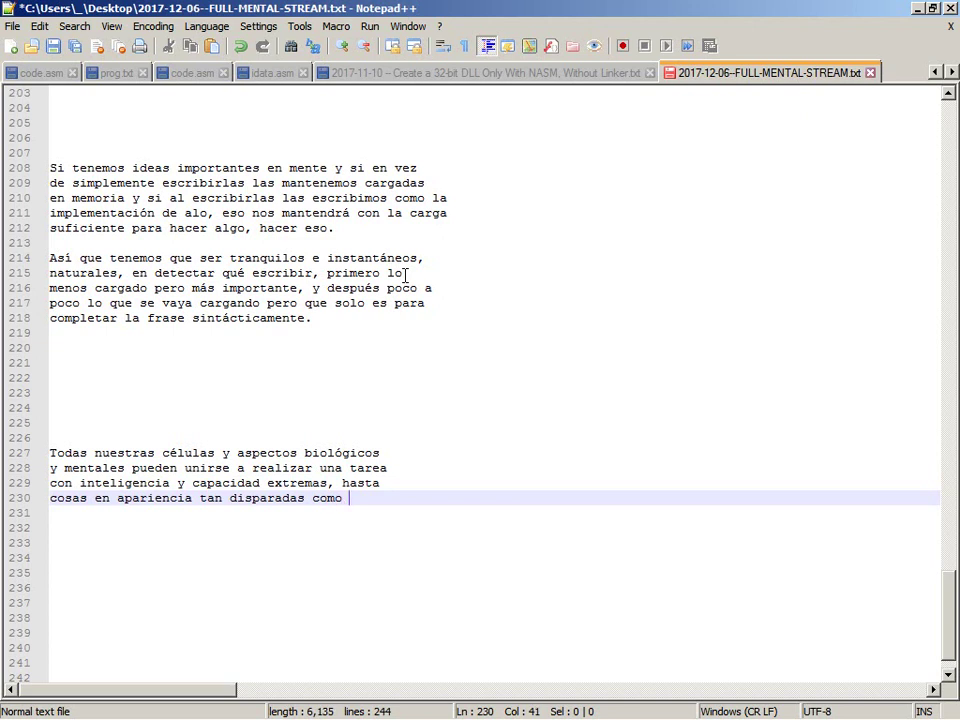
Finish the paragraph with "las células sexuales. Hasta estas se pueden concentrar a estudiar.", breaking the lines after "las" and "concentrar".
{"action": "type", "text": "las"}
{"action": "key", "text": "Return"}
{"action": "type", "text": "células sexuales."}
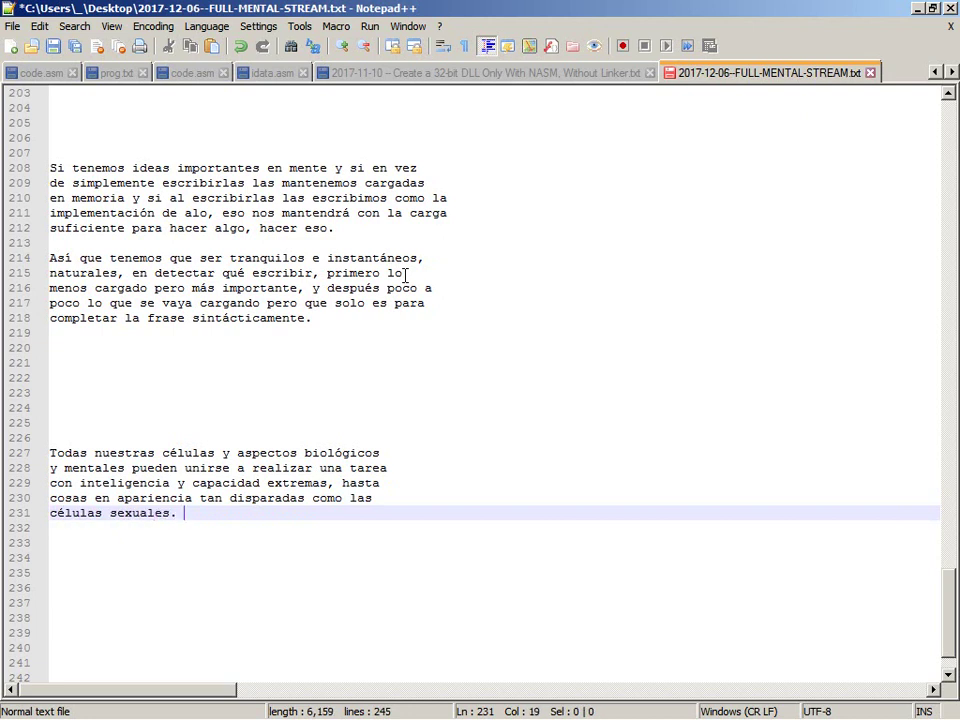
{"action": "type", "text": " Hasta estas se pueden concentrar"}
{"action": "key", "text": "Return"}
{"action": "type", "text": "a estudiar"}
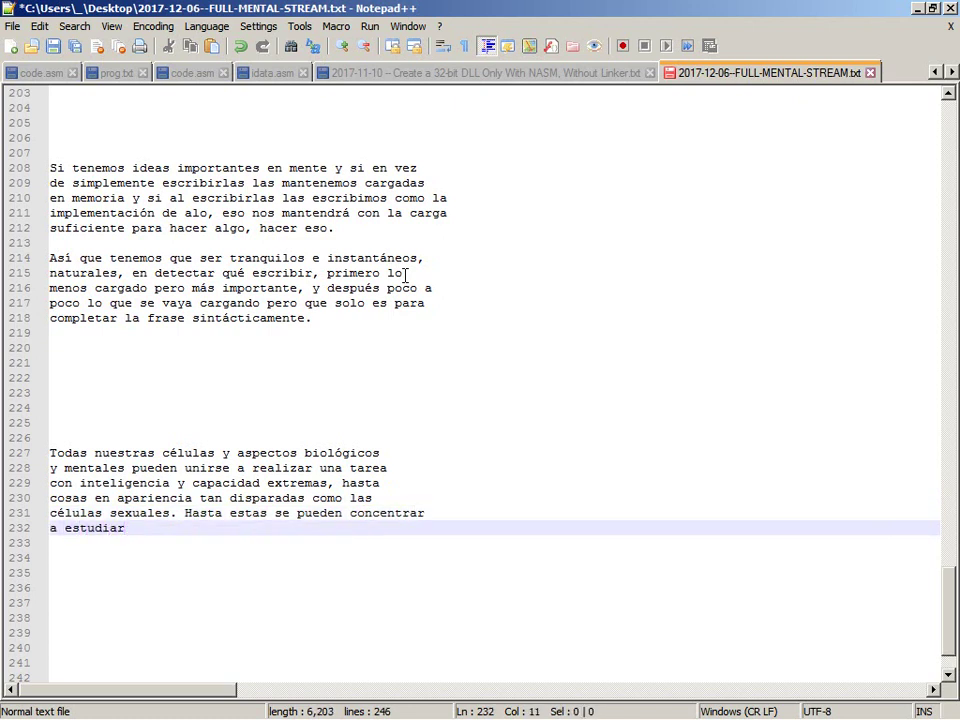
{"action": "type", "text": "."}
Leave one blank line and begin a new paragraph with "Si nos sentimos desconcentrados es porque".
{"action": "key", "text": "Return"}
{"action": "key", "text": "Return"}
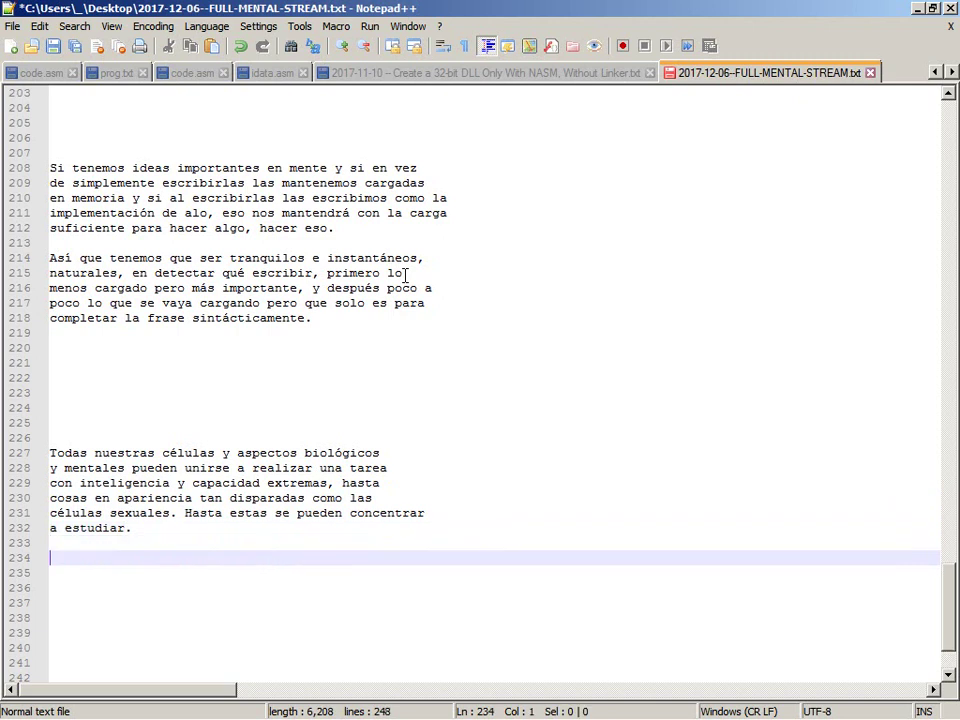
{"action": "type", "text": "Si nos sent"}
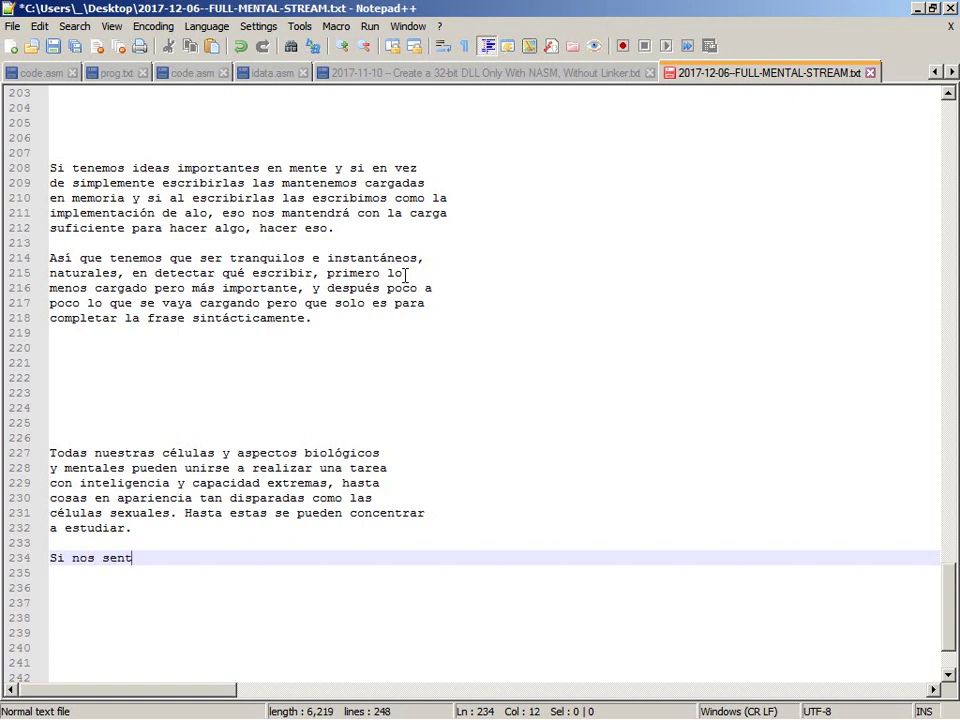
{"action": "type", "text": "imos desconcentrados "}
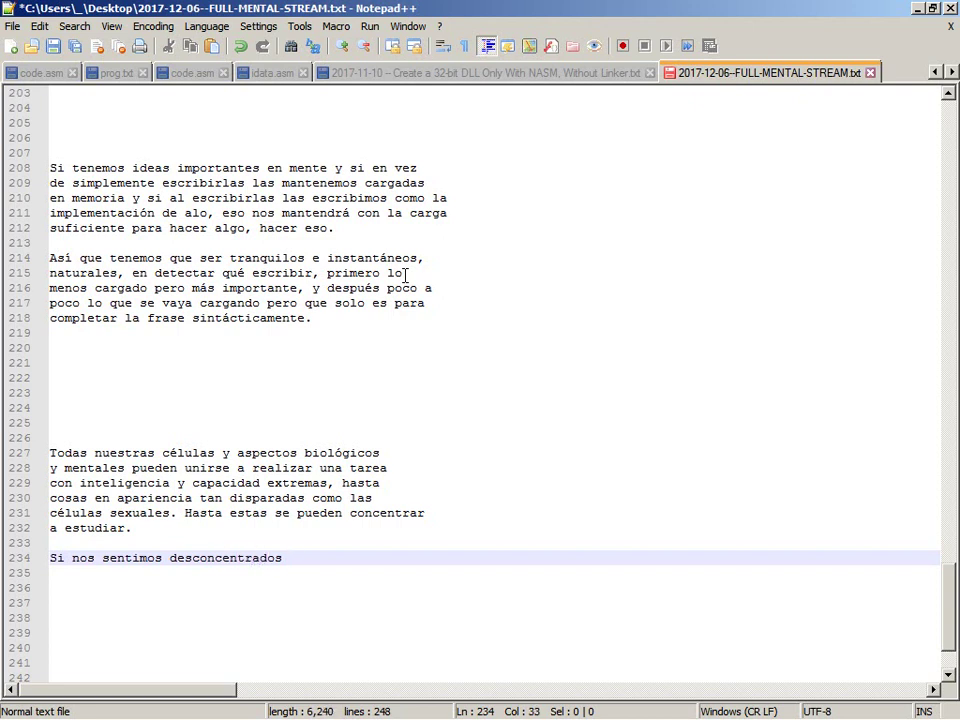
{"action": "type", "text": "es porque"}
Leave four blank lines and start another note with "Voy a tener que pensar cómo hacer varios compiladores,".
{"action": "key", "text": "Return"}
{"action": "key", "text": "Return"}
{"action": "key", "text": "Return"}
{"action": "key", "text": "Return"}
{"action": "key", "text": "Return"}
{"action": "type", "text": "Voy a tene"}
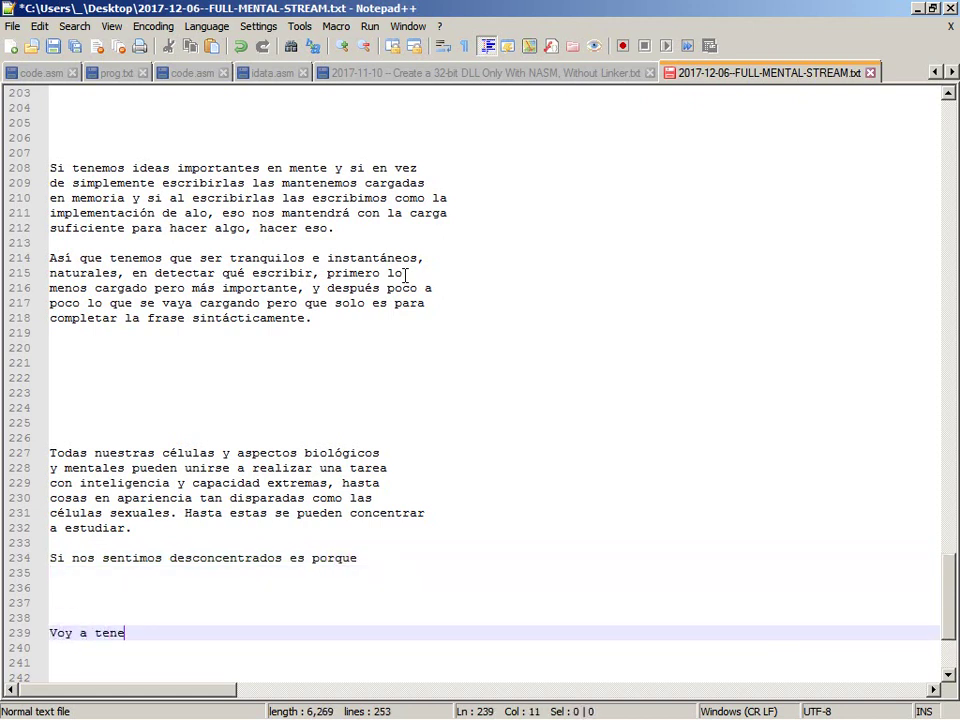
{"action": "type", "text": "r que pensar cómo hacer"}
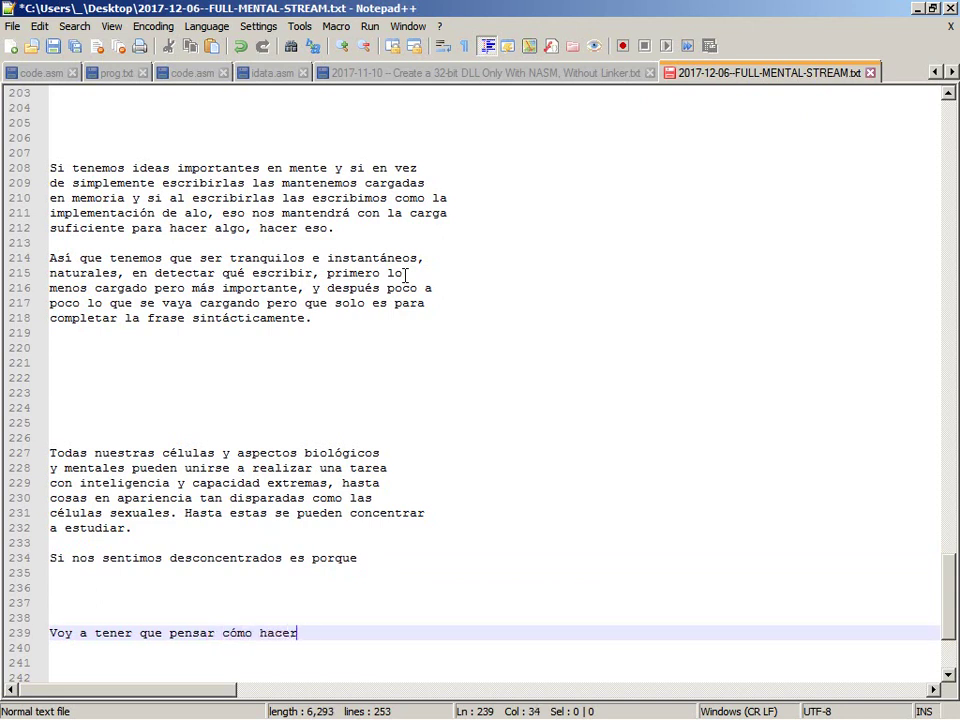
{"action": "type", "text": " varios compi"}
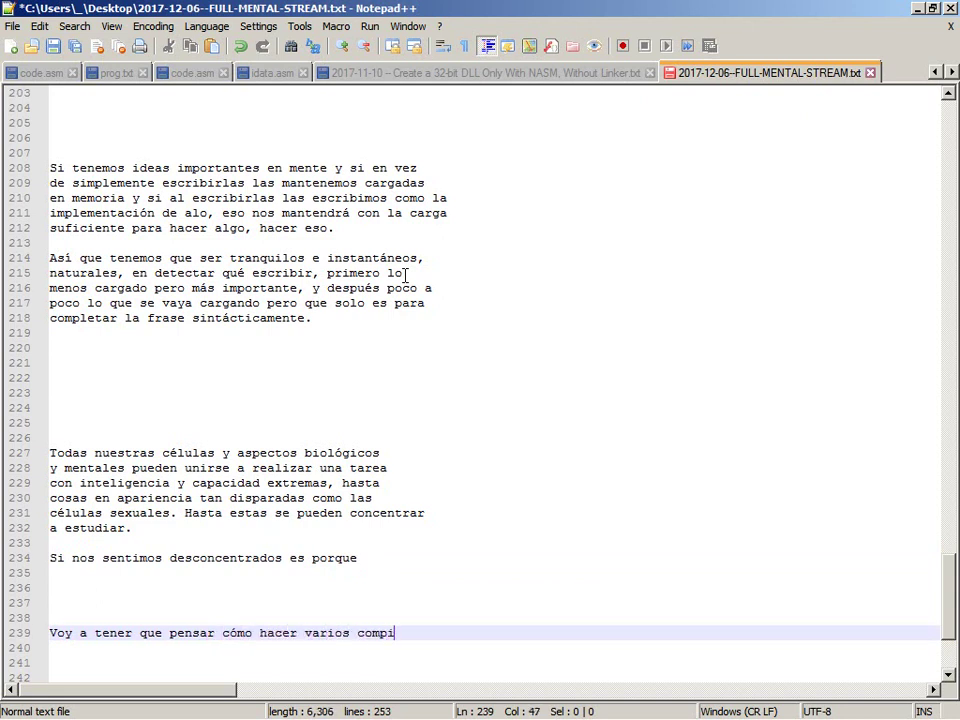
{"action": "type", "text": "ladores,"}
List the compiler languages on the next line as "C, C++, Visual Basic, JavaScript, Pascal, etc.".
{"action": "key", "text": "Return"}
{"action": "type", "text": "C"}
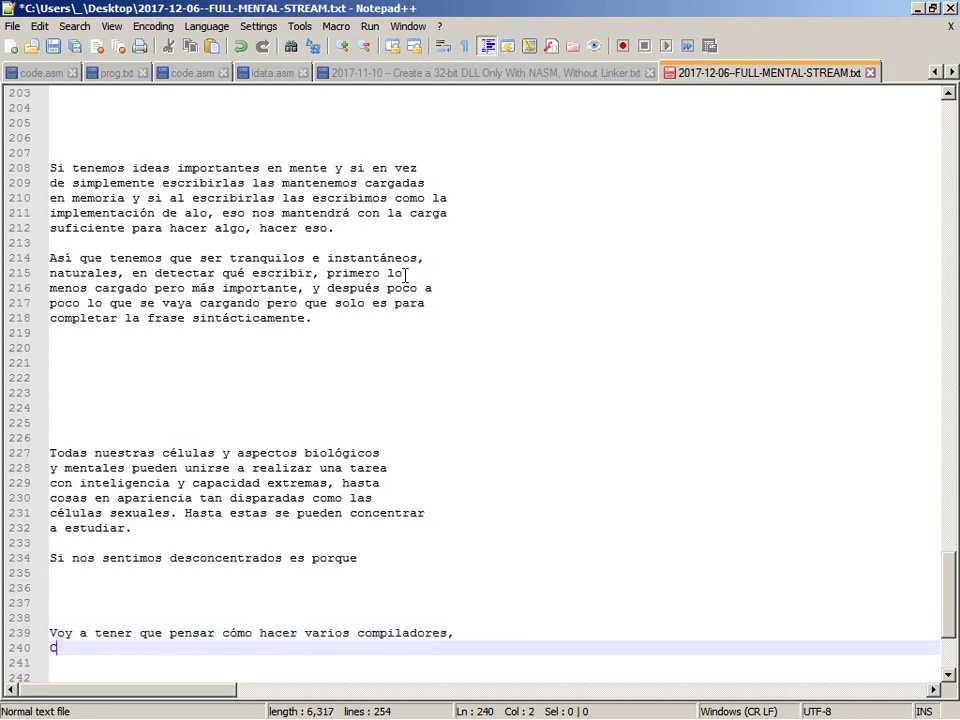
{"action": "type", "text": ", C++, Visual Basic, JavaScript, "}
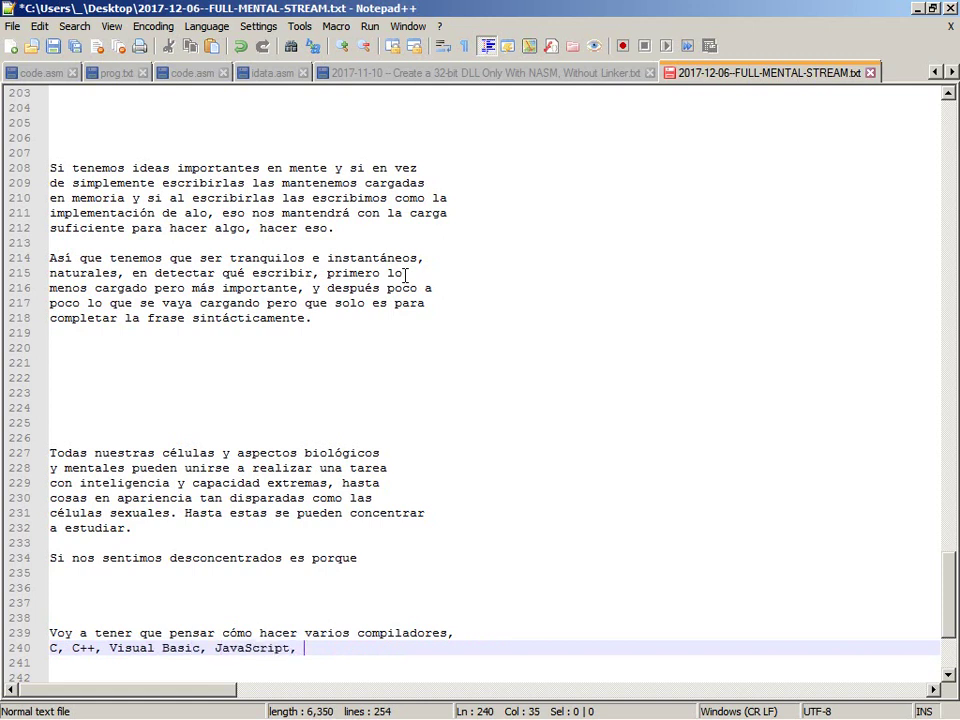
{"action": "type", "text": "Pascal, etc."}
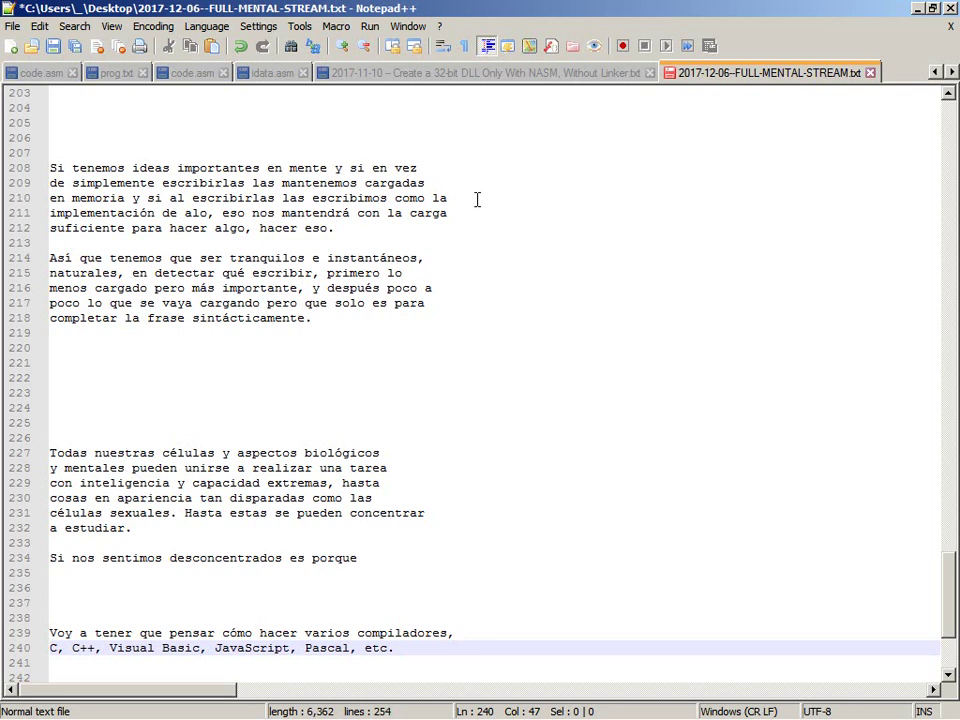
Add a line below the languages reading "Co eso voy a poder avanzar poco a poco en mi capacidad".
{"action": "scroll", "coordinate": [406, 162], "scroll_direction": "down", "scroll_amount": 1}
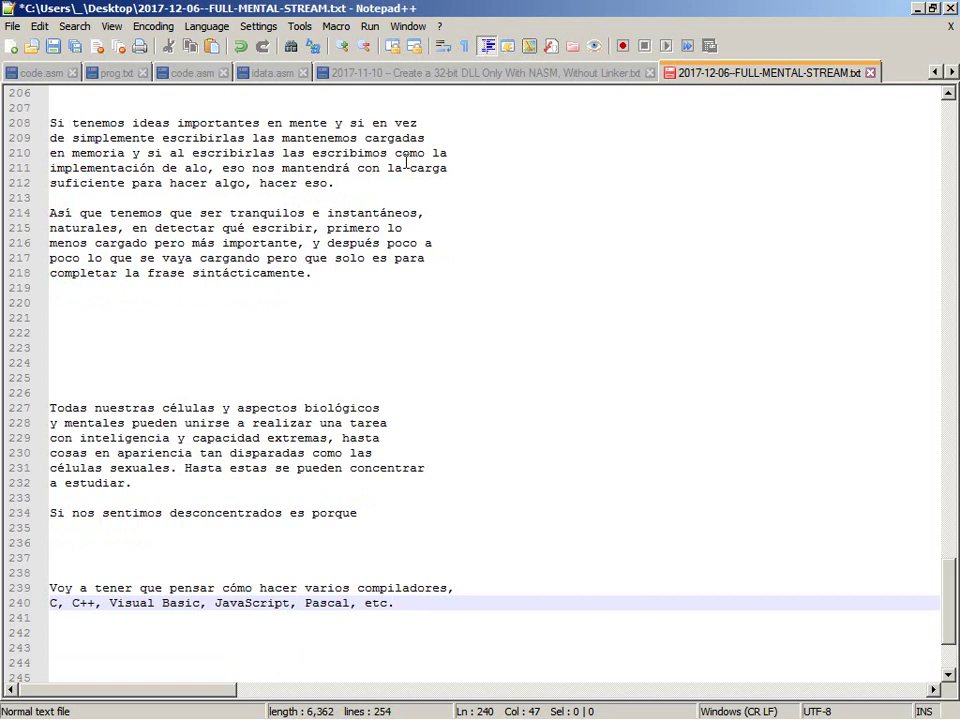
{"action": "key", "text": "Return"}
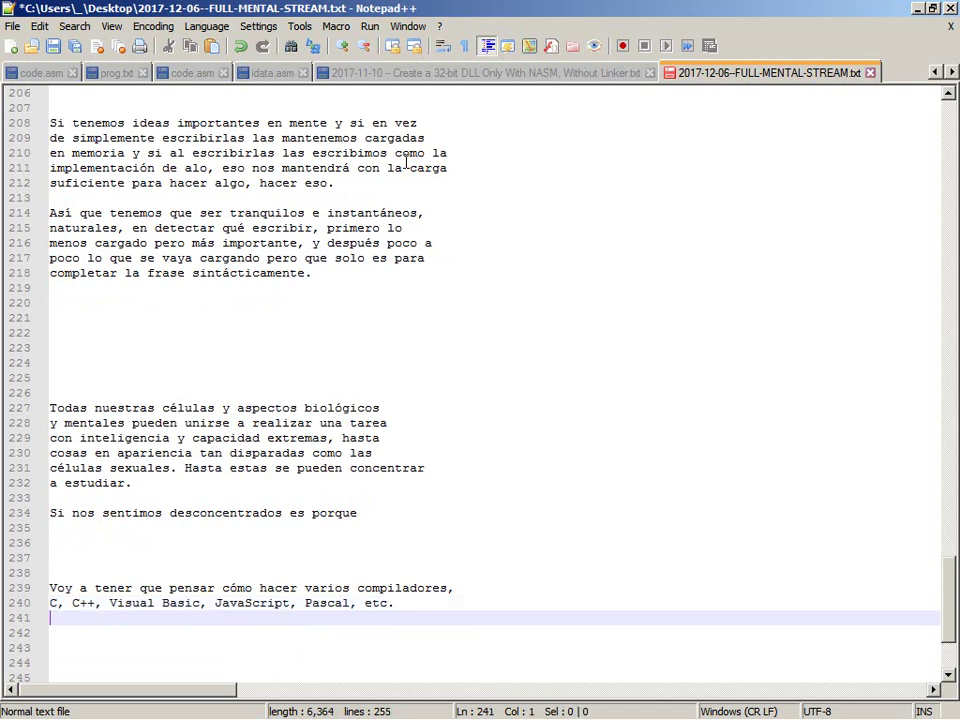
{"action": "type", "text": "Co "}
{"action": "type", "text": "es"}
{"action": "type", "text": "y a "}
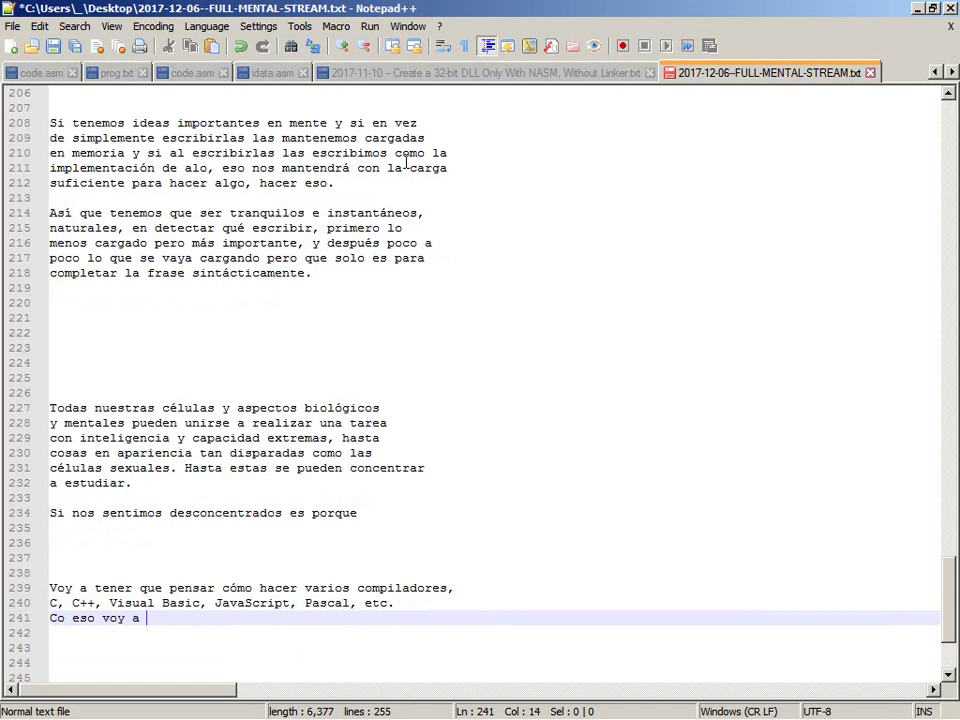
{"action": "type", "text": "poder avanzar poco a poco "}
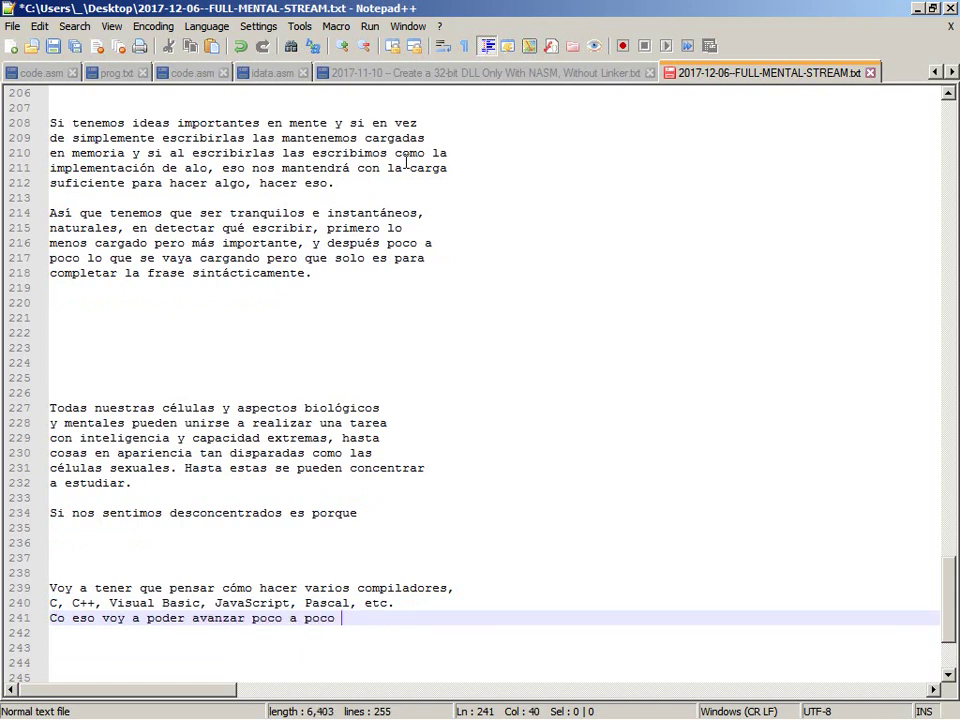
{"action": "type", "text": "en mi capaciadd"}
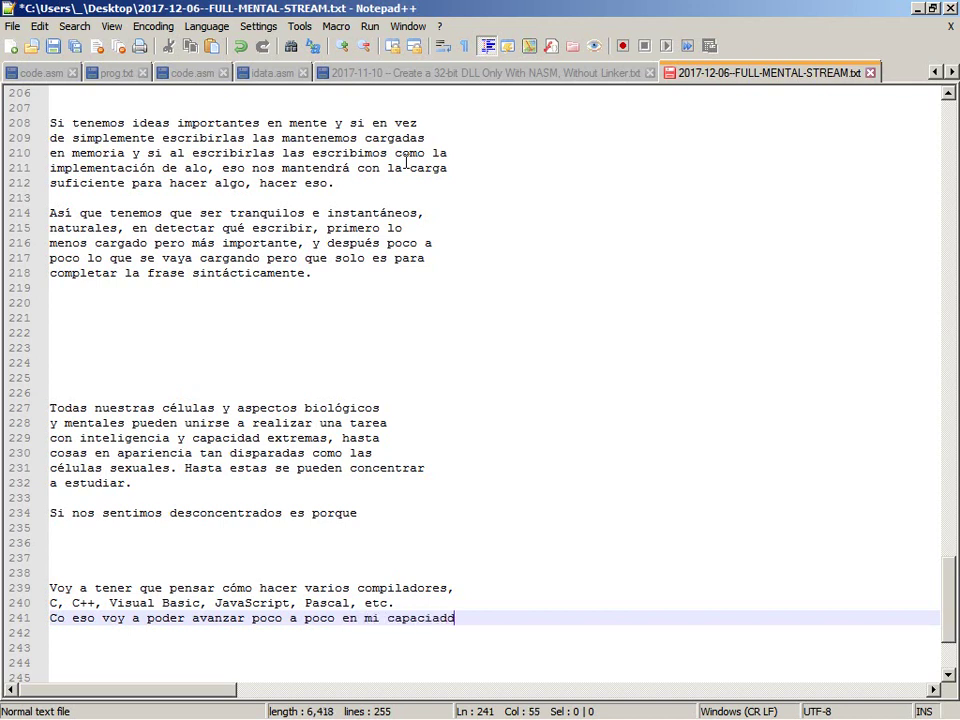
{"action": "key", "text": "BackSpace"}
{"action": "key", "text": "BackSpace"}
{"action": "key", "text": "BackSpace"}
{"action": "type", "text": "dad"}
Continue on two new lines with "de portear y usar código de cualquier lenguaje como si" and "de simples scripts".
{"action": "key", "text": "Return"}
{"action": "type", "text": "de "}
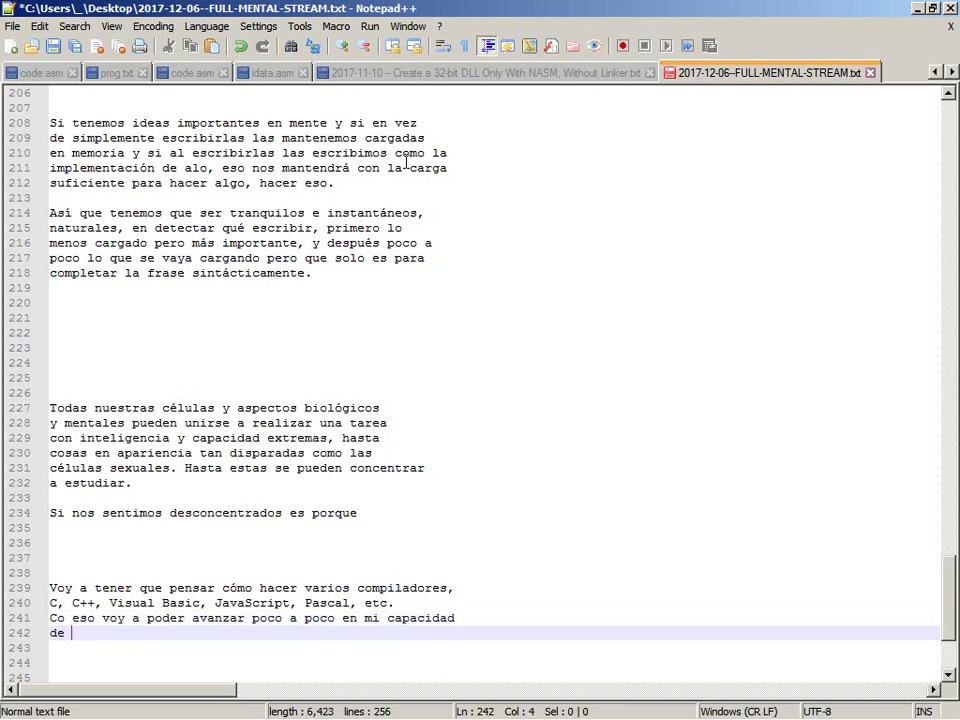
{"action": "type", "text": "portear "}
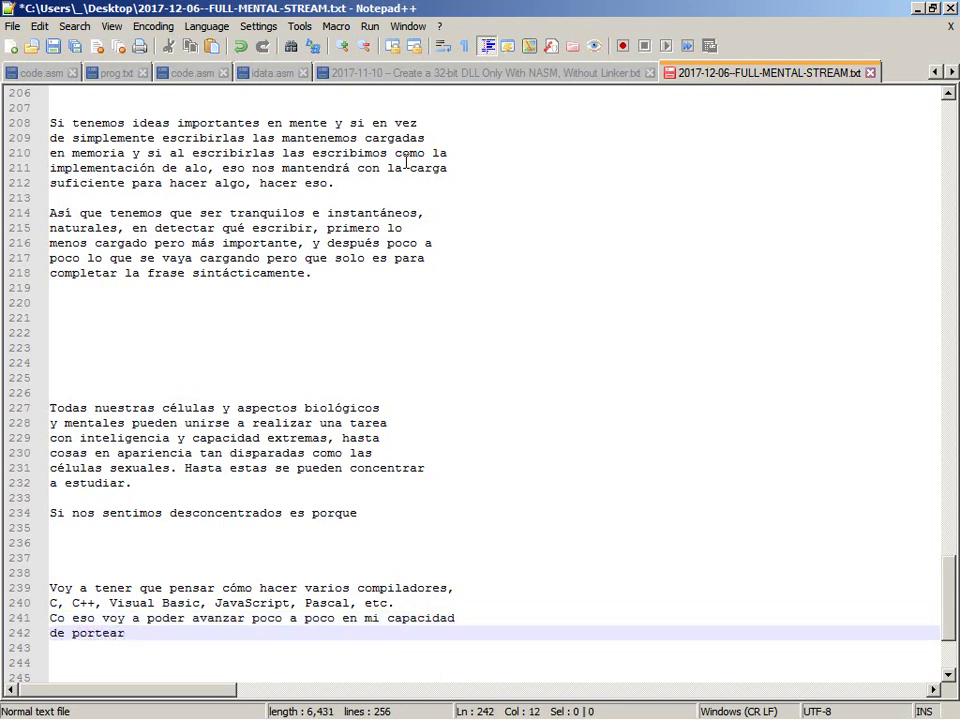
{"action": "type", "text": "y usar código de cualquier lenguaje como si"}
{"action": "key", "text": "Return"}
{"action": "type", "text": "de simples scripts "}
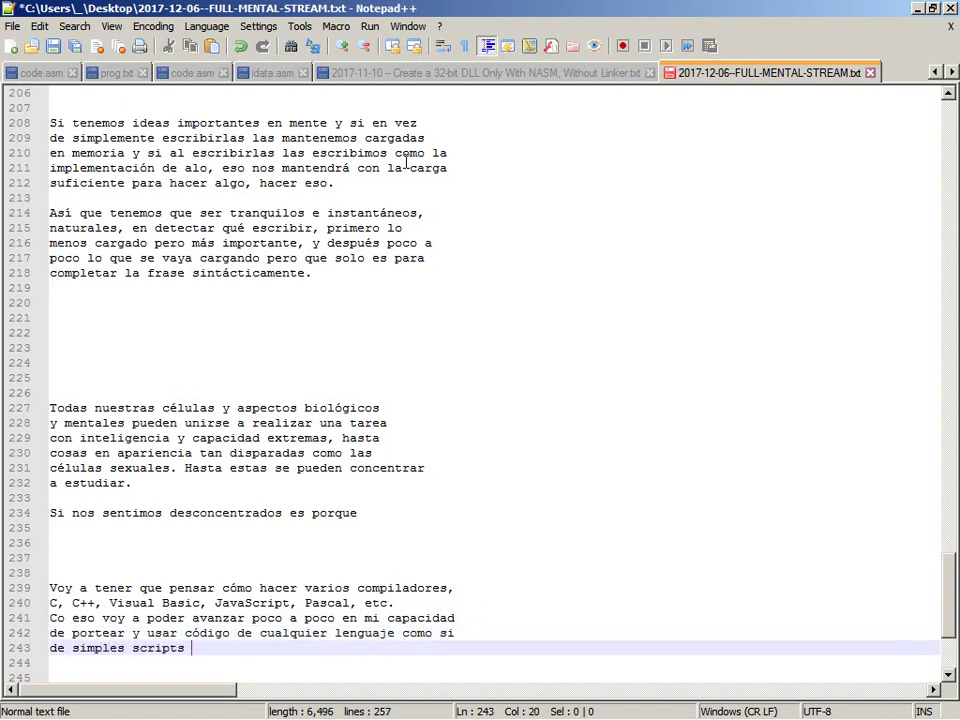
Complete the compiler note's last line with "web/HTML se tratara.".
{"action": "type", "text": "web se tratara."}
{"action": "key", "text": "Left"}
{"action": "key", "text": "Left"}
{"action": "key", "text": "Left"}
{"action": "key", "text": "Left"}
{"action": "key", "text": "Left"}
{"action": "key", "text": "Left"}
{"action": "key", "text": "Left"}
{"action": "key", "text": "Left"}
{"action": "key", "text": "Left"}
{"action": "key", "text": "Left"}
{"action": "key", "text": "Left"}
{"action": "key", "text": "Left"}
{"action": "type", "text": "/HTML"}
Place the text cursor at the end of the unfinished sentence on line 234 and save the file.
{"action": "key", "text": "Home"}
{"action": "key", "text": "Up"}
{"action": "key", "text": "Up"}
{"action": "key", "text": "Up"}
{"action": "key", "text": "Up"}
{"action": "key", "text": "Up"}
{"action": "key", "text": "Up"}
{"action": "key", "text": "Up"}
{"action": "key", "text": "Up"}
{"action": "key", "text": "Up"}
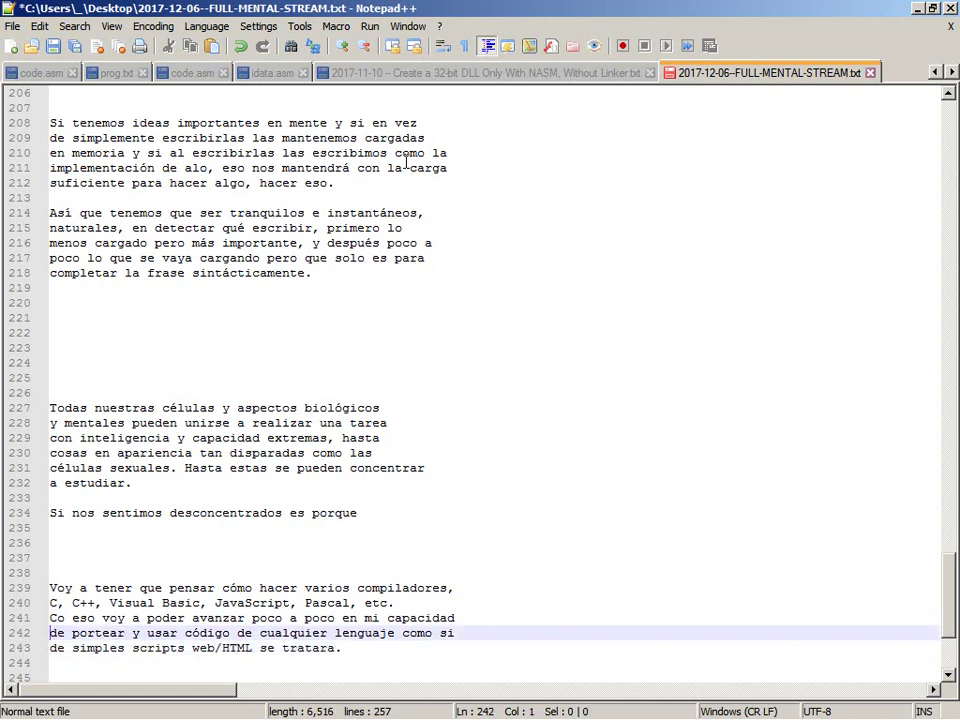
{"action": "key", "text": "End"}
{"action": "key", "text": "ctrl+s"}
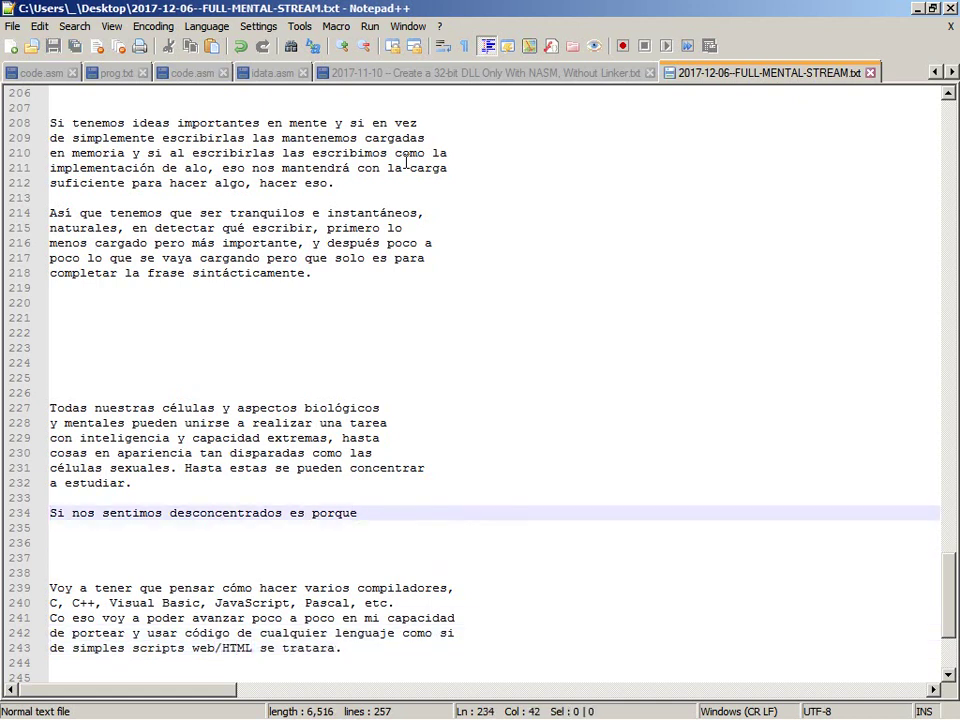
Below the compiler note, add a two-line paragraph reading "Esto va a reconcentrarme tanto como cuando empezaba a" and "aprender Ensamblador.".
{"action": "key", "text": "Down"}
{"action": "key", "text": "Down"}
{"action": "key", "text": "Down"}
{"action": "key", "text": "Down"}
{"action": "key", "text": "Down"}
{"action": "key", "text": "Down"}
{"action": "key", "text": "Down"}
{"action": "key", "text": "Down"}
{"action": "key", "text": "Down"}
{"action": "key", "text": "Down"}
{"action": "key", "text": "Down"}
{"action": "key", "text": "Down"}
{"action": "key", "text": "Down"}
{"action": "key", "text": "Down"}
{"action": "key", "text": "Down"}
{"action": "key", "text": "Down"}
{"action": "key", "text": "Up"}
{"action": "key", "text": "Up"}
{"action": "key", "text": "Up"}
{"action": "key", "text": "Up"}
{"action": "key", "text": "Up"}
{"action": "key", "text": "Up"}
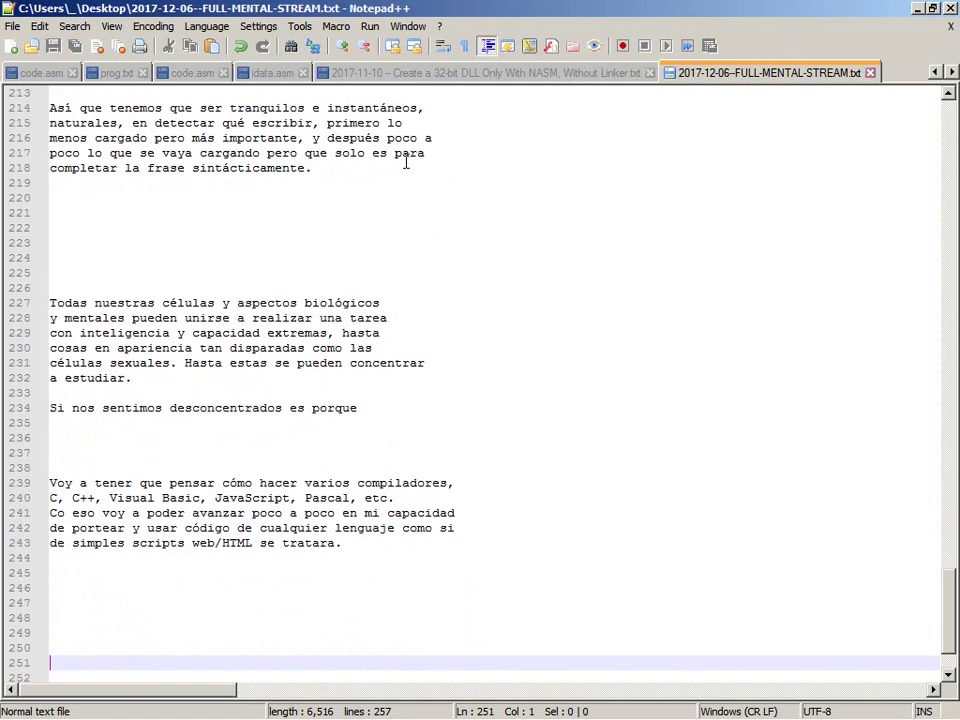
{"action": "key", "text": "Return"}
{"action": "type", "text": "Esto "}
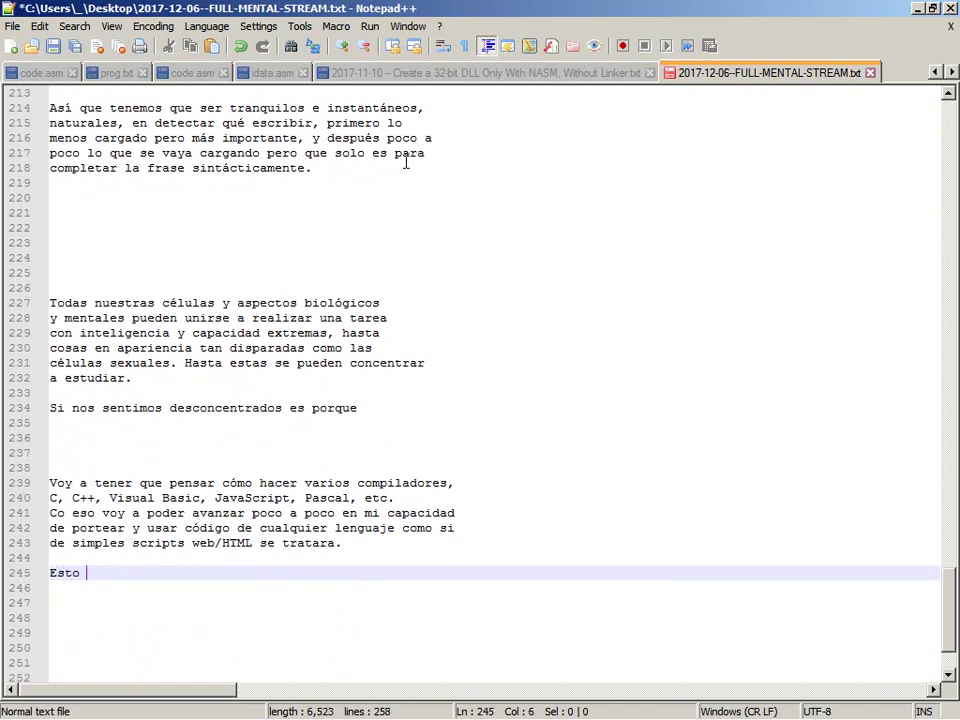
{"action": "type", "text": "va a reco"}
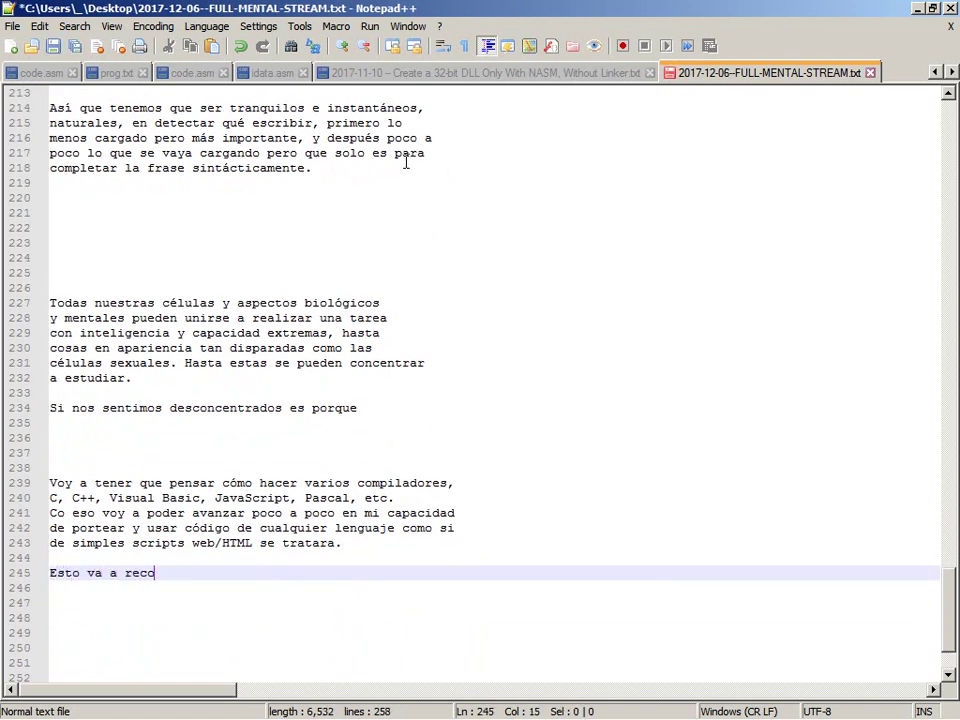
{"action": "type", "text": "ncentrarme "}
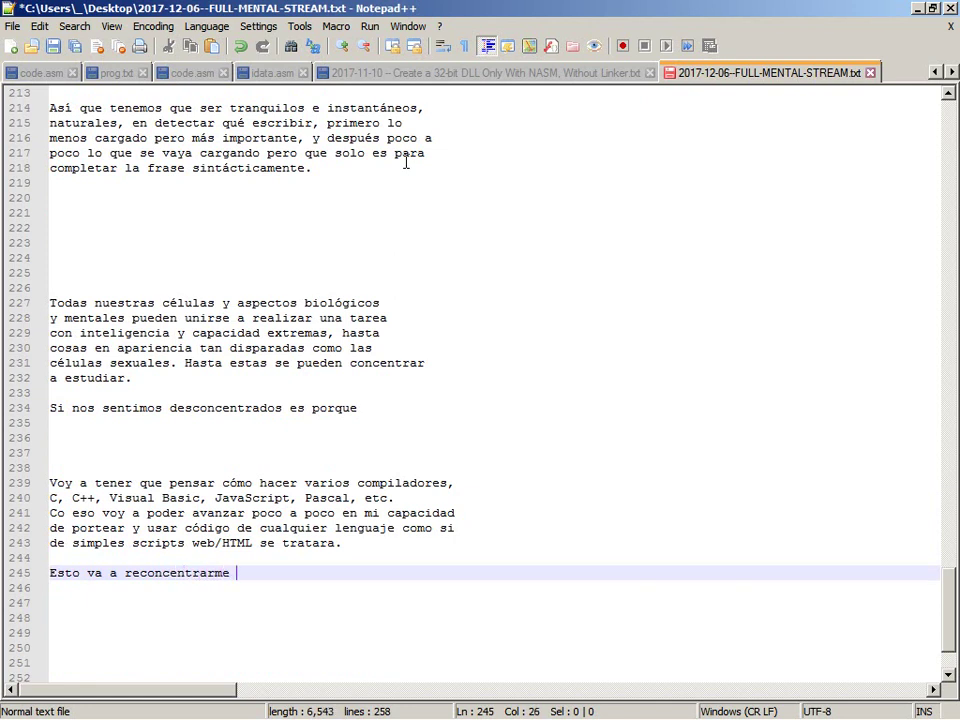
{"action": "type", "text": "tanto como cuando empezaba a"}
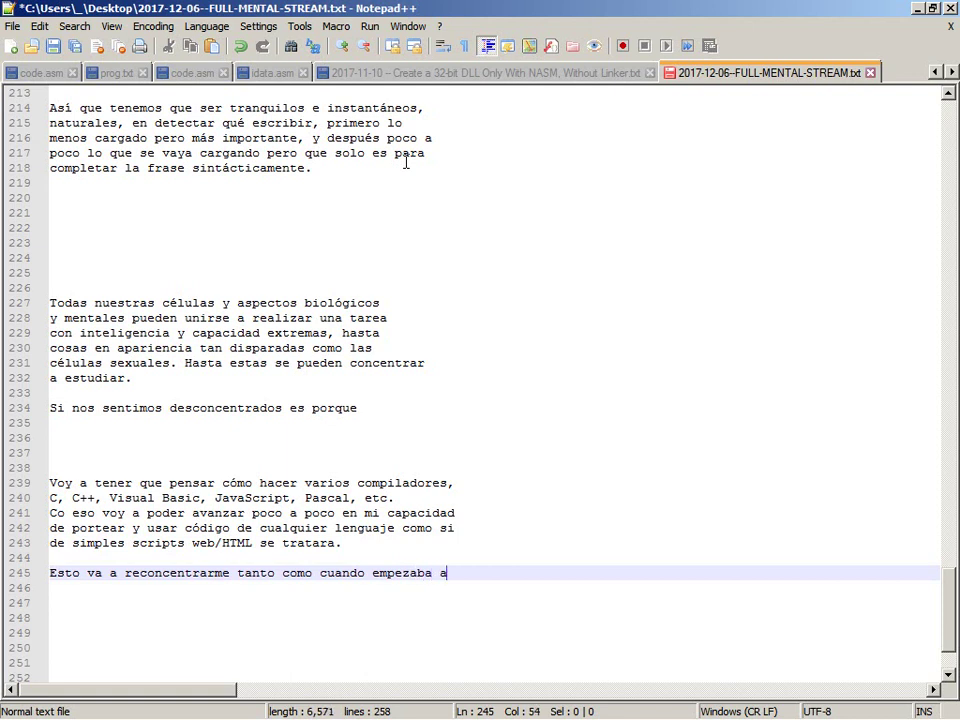
{"action": "key", "text": "Return"}
{"action": "type", "text": "aprender Ensamblador."}
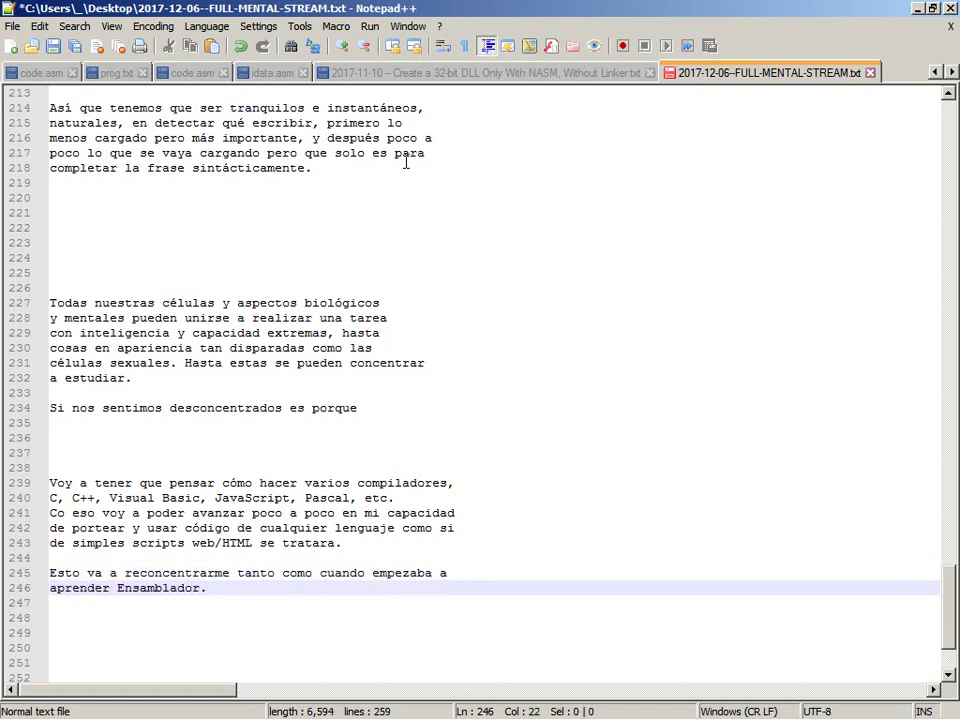
Continue the unfinished sentence on line 234 with "alguno" and a new line "de esos aspectos más importantes de nuestra persona", keeping a period at the end.
{"action": "key", "text": "Up"}
{"action": "key", "text": "Up"}
{"action": "key", "text": "Up"}
{"action": "key", "text": "Up"}
{"action": "key", "text": "Up"}
{"action": "key", "text": "Up"}
{"action": "key", "text": "Up"}
{"action": "key", "text": "Up"}
{"action": "key", "text": "Up"}
{"action": "key", "text": "Up"}
{"action": "key", "text": "Up"}
{"action": "key", "text": "Up"}
{"action": "key", "text": "End"}
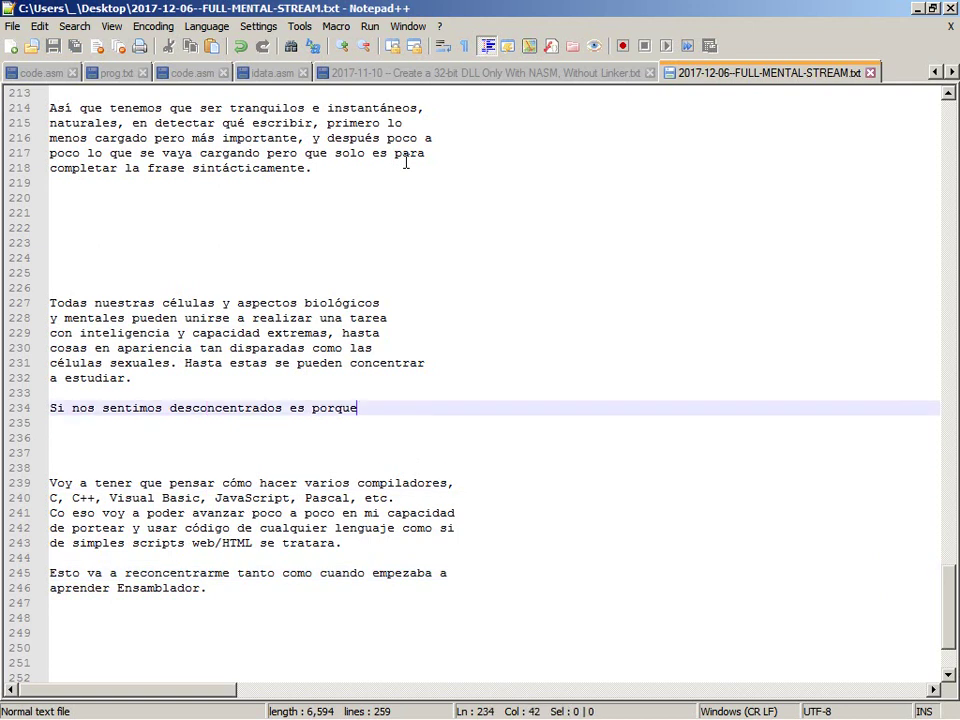
{"action": "type", "text": "."}
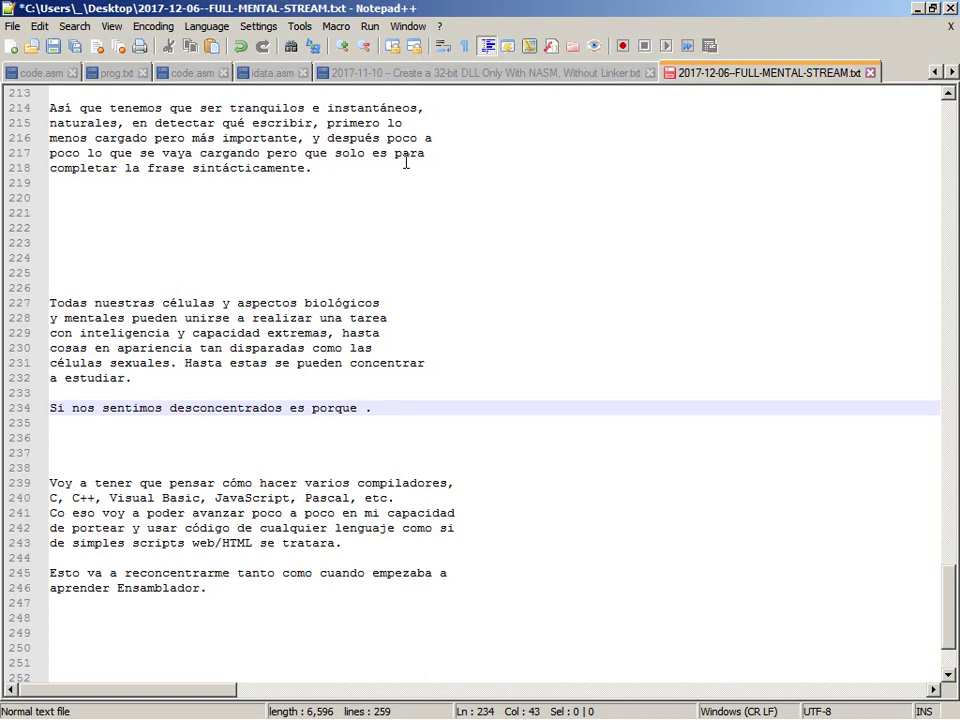
{"action": "type", "text": "alguno"}
{"action": "key", "text": "Return"}
{"action": "type", "text": "de esos"}
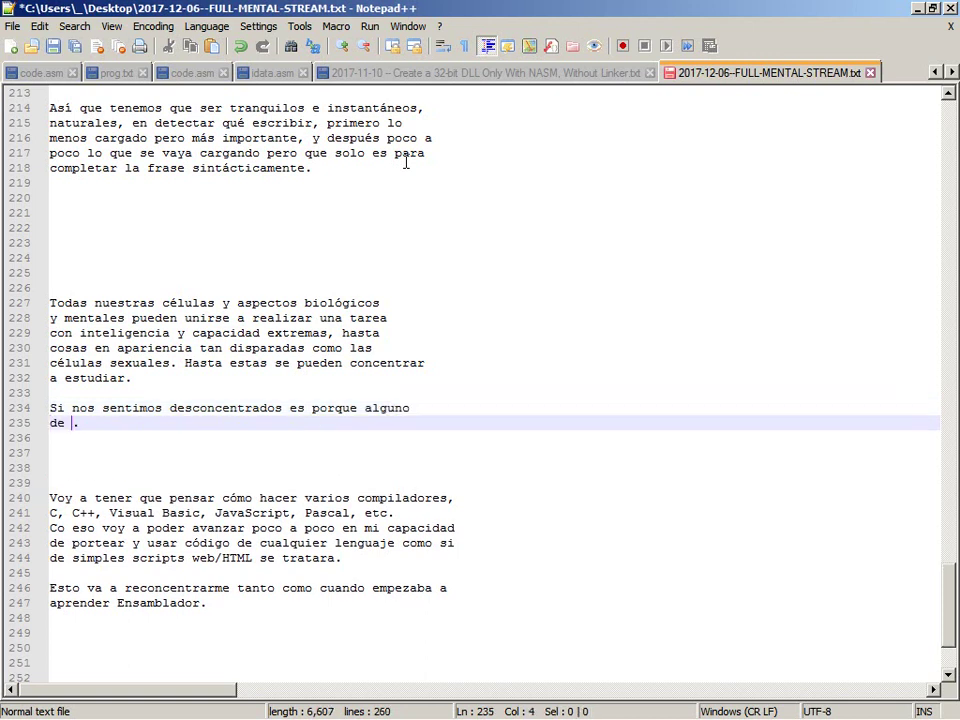
{"action": "type", "text": " aspectos más "}
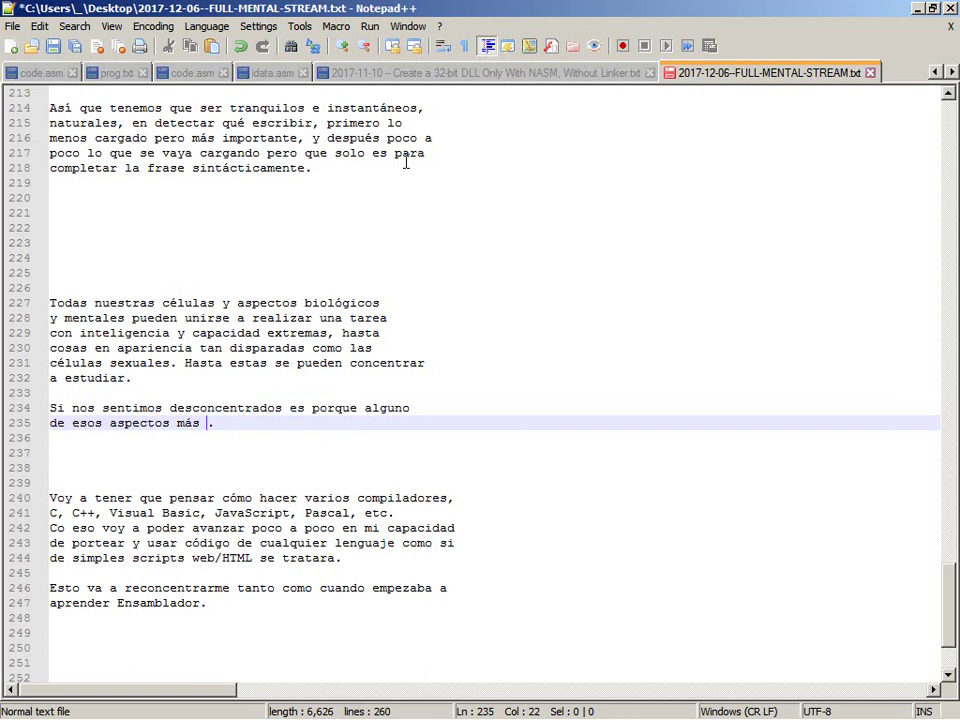
{"action": "type", "text": "importantes"}
{"action": "type", "text": " de nuestra "}
{"action": "type", "text": "persona"}
{"action": "key", "text": "Return"}
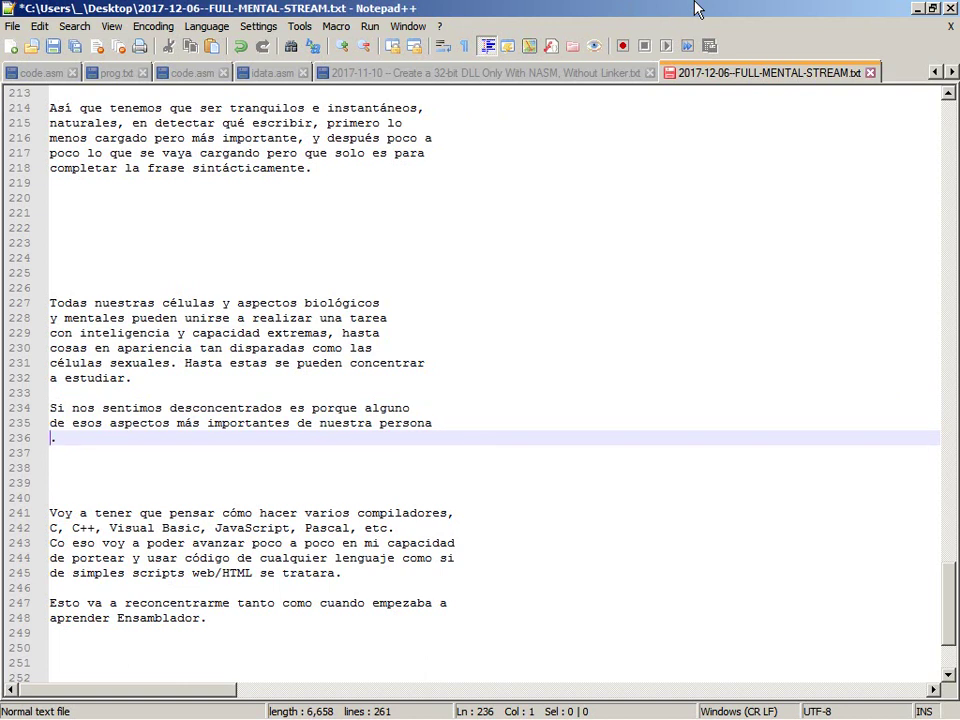
Write "no está actualmente incluido en las tareas que sabemos" on line 236, before the period.
{"action": "type", "text": "está"}
{"action": "type", "text": " no"}
{"action": "key", "text": "ctrl+Right"}
{"action": "type", "text": "actu"}
{"action": "type", "text": "almente incluido e"}
{"action": "type", "text": "n "}
{"action": "type", "text": "las tareas "}
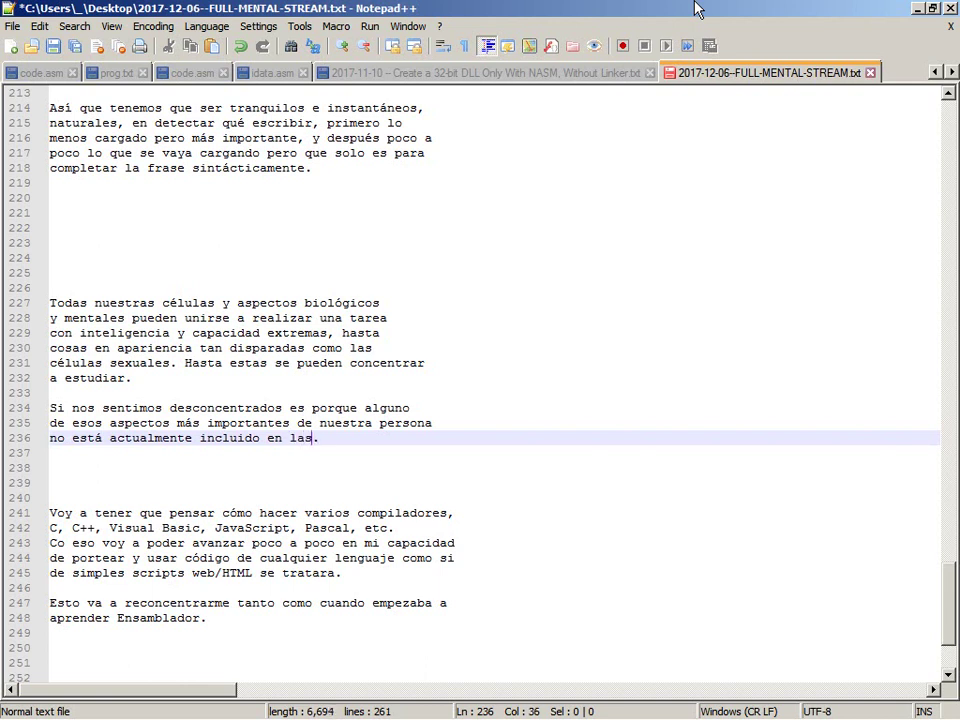
{"action": "type", "text": "que sabemos"}
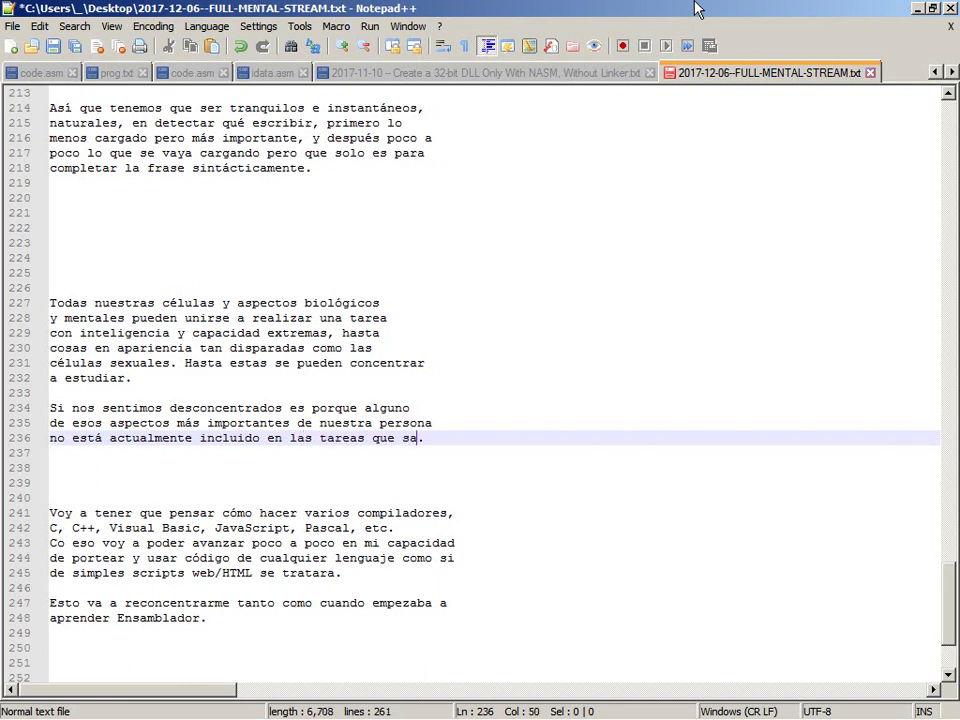
Continue on a new line with "que a todos nos interesan, pero cuando nos reconcentremos".
{"action": "key", "text": "Return"}
{"action": "type", "text": "que a"}
{"action": "type", "text": " todos nos in"}
{"action": "type", "text": "teresan, pero cuand"}
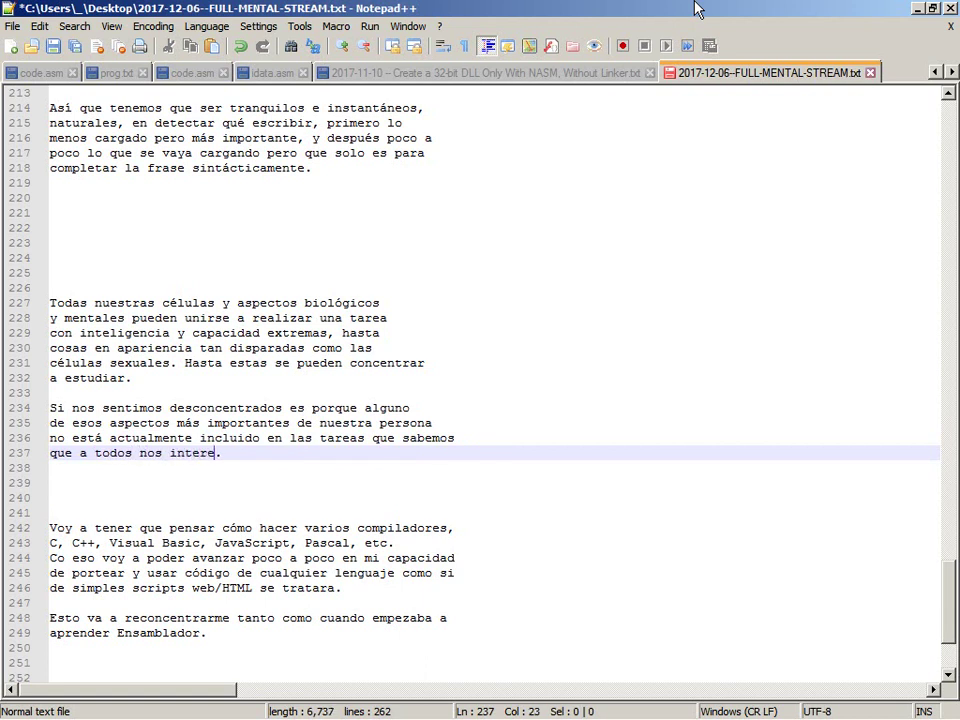
{"action": "type", "text": "o nos reconce"}
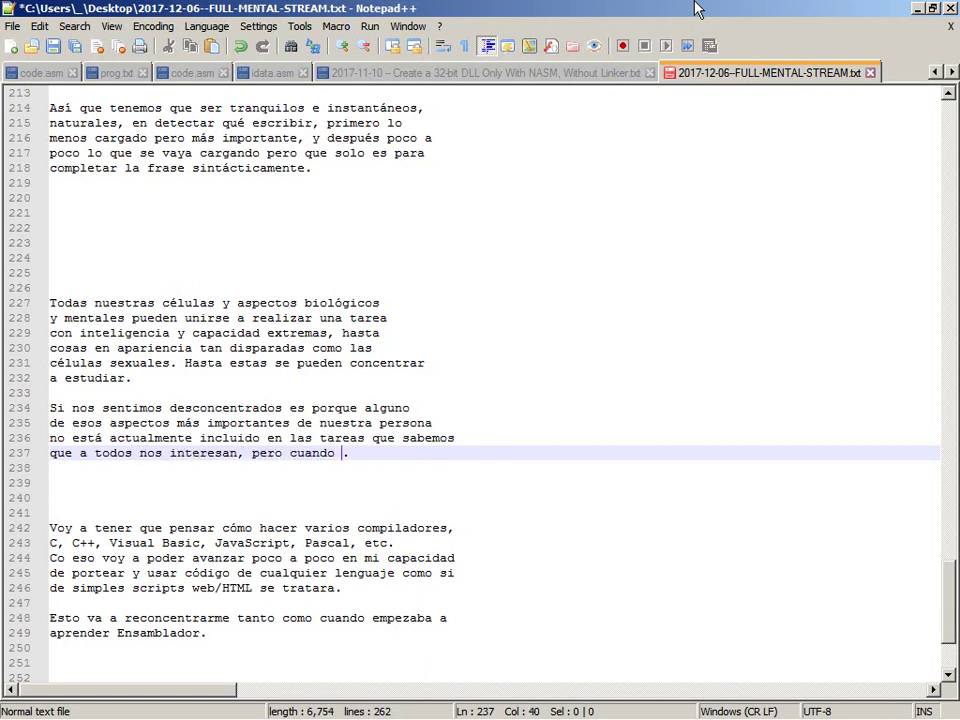
{"action": "type", "text": "ntremos"}
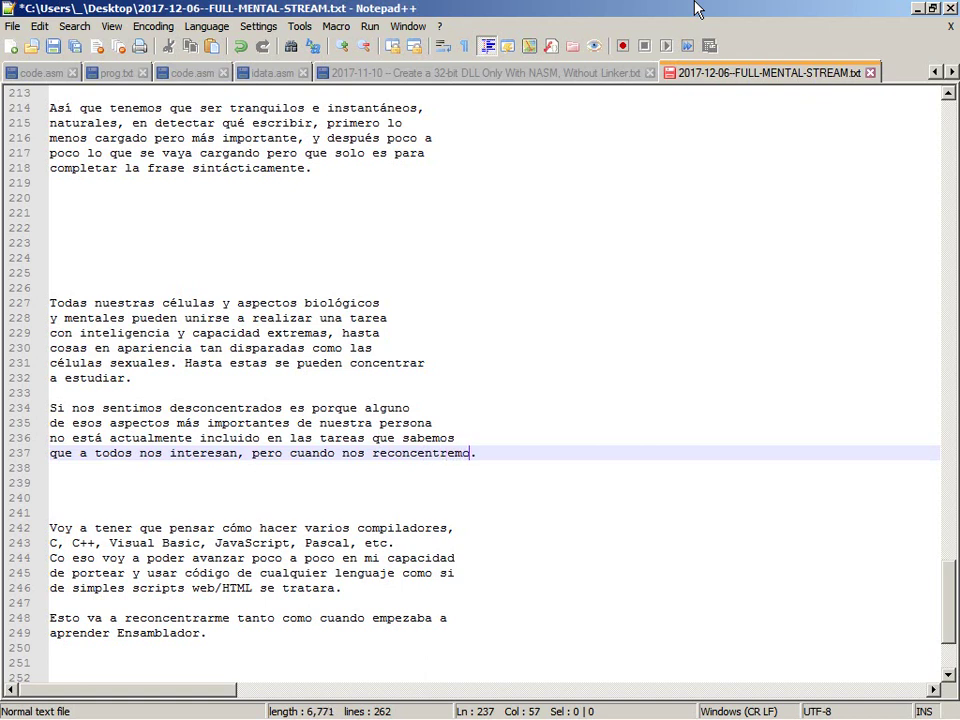
Add a line below "reconcentremos" reading "desde todas esas células".
{"action": "key", "text": "Return"}
{"action": "type", "text": "a todos"}
{"action": "key", "text": "BackSpace"}
{"action": "key", "text": "BackSpace"}
{"action": "key", "text": "BackSpace"}
{"action": "key", "text": "BackSpace"}
{"action": "key", "text": "BackSpace"}
{"action": "key", "text": "BackSpace"}
{"action": "key", "text": "BackSpace"}
{"action": "key", "text": "BackSpace"}
{"action": "key", "text": "BackSpace"}
{"action": "key", "text": "Return"}
{"action": "type", "text": "desde todas esas células"}
Take "desde" out of the start of line 238 and list "desde" and "con" on separate lines further below.
{"action": "key", "text": "Home"}
{"action": "key", "text": "shift+Right"}
{"action": "key", "text": "shift+Right"}
{"action": "key", "text": "shift+Right"}
{"action": "key", "text": "shift+Right"}
{"action": "key", "text": "shift+Right"}
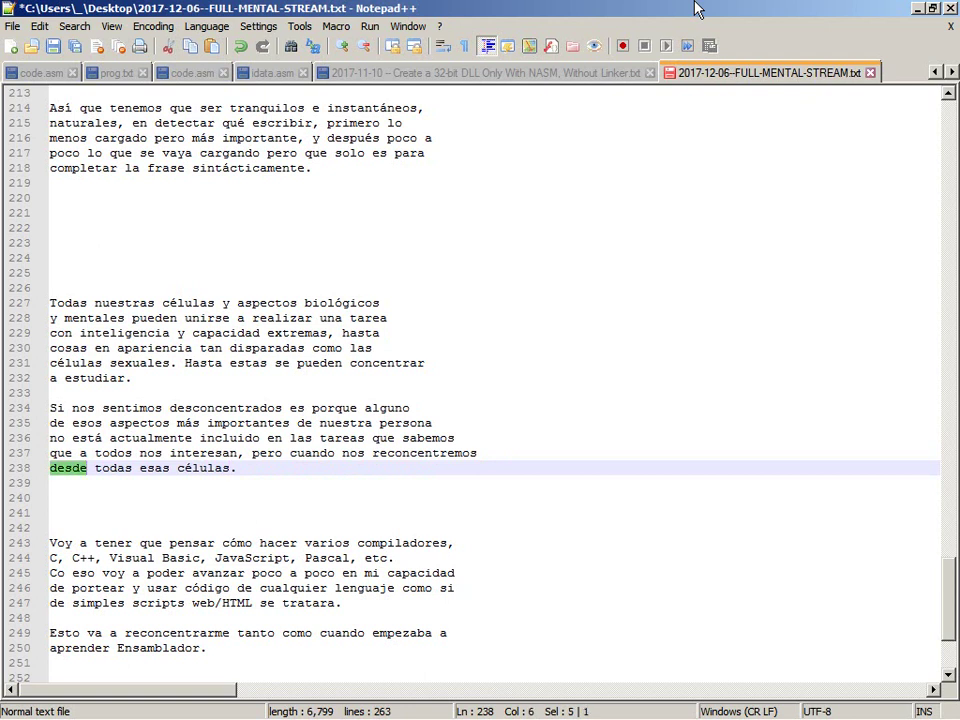
{"action": "key", "text": "Return"}
{"action": "key", "text": "Down"}
{"action": "key", "text": "Down"}
{"action": "key", "text": "Down"}
{"action": "type", "text": "desde"}
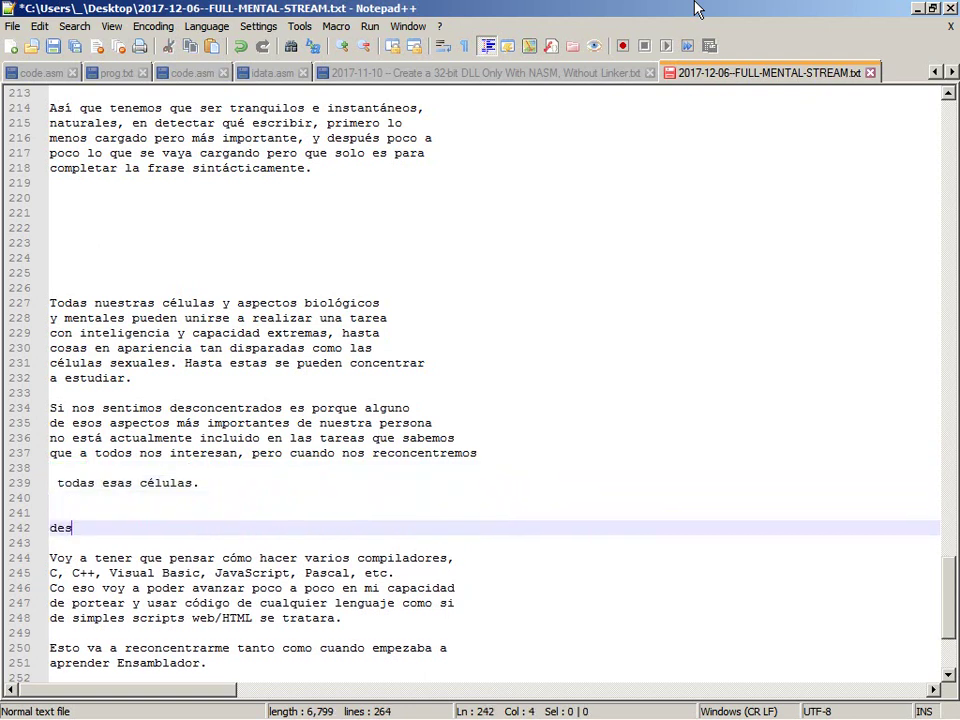
{"action": "key", "text": "Return"}
{"action": "type", "text": "con"}
Remove the extra line break before "todas esas células" and begin that line with "con".
{"action": "key", "text": "Up"}
{"action": "key", "text": "Up"}
{"action": "key", "text": "Up"}
{"action": "key", "text": "Up"}
{"action": "key", "text": "Up"}
{"action": "key", "text": "Down"}
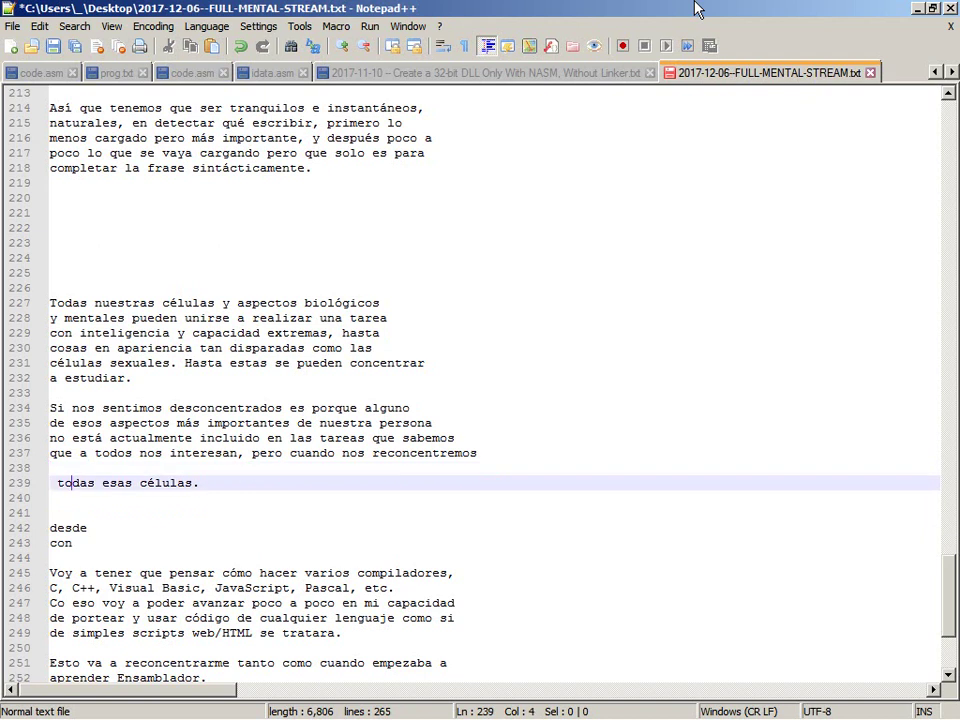
{"action": "key", "text": "BackSpace"}
{"action": "key", "text": "BackSpace"}
{"action": "key", "text": "BackSpace"}
{"action": "key", "text": "BackSpace"}
{"action": "type", "text": "con to"}
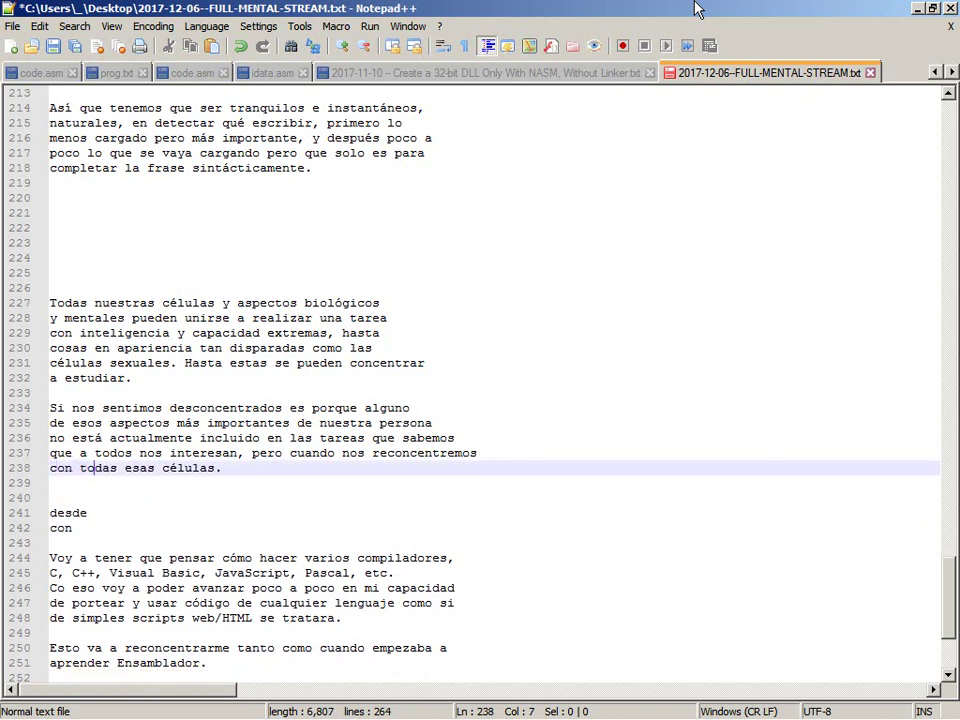
Extend the line after "células" with ", vamos".
{"action": "key", "text": "ctrl+Right"}
{"action": "key", "text": "ctrl+Right"}
{"action": "key", "text": "ctrl+Right"}
{"action": "type", "text": ", vamos"}
Insert extra blank lines above and below the "desde" and "con" words to set them apart.
{"action": "key", "text": "Down"}
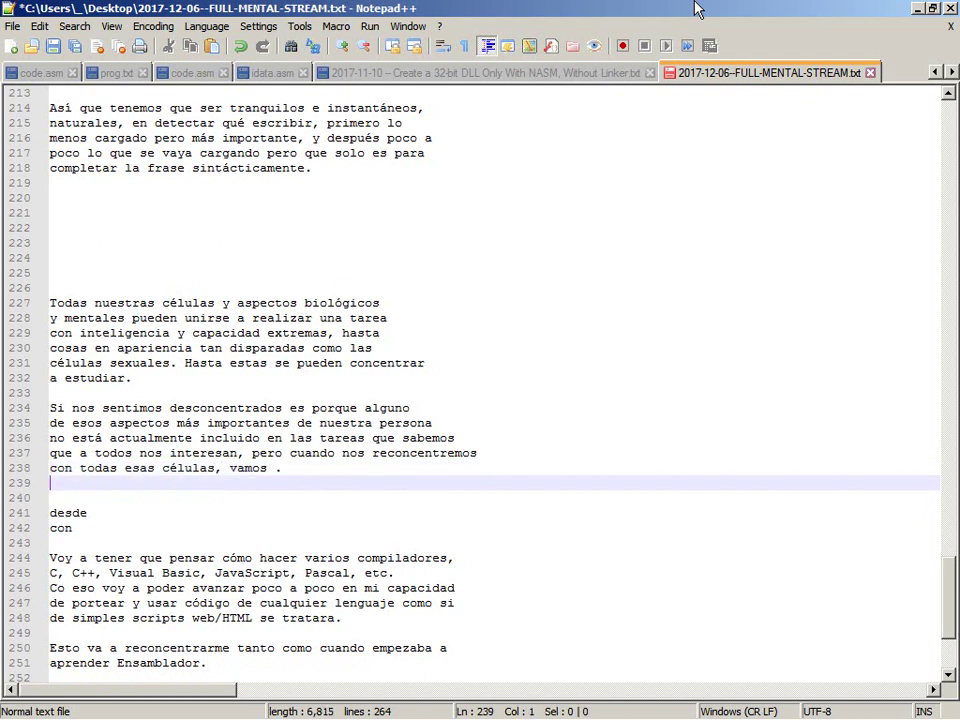
{"action": "key", "text": "Return"}
{"action": "key", "text": "Return"}
{"action": "key", "text": "Down"}
{"action": "key", "text": "Down"}
{"action": "key", "text": "Down"}
{"action": "key", "text": "Down"}
{"action": "key", "text": "Return"}
{"action": "key", "text": "Return"}
{"action": "key", "text": "Return"}
Remove the period after "vamos" and continue with "a dejar de pensar en" and a new line "distracción".
{"action": "key", "text": "Up"}
{"action": "key", "text": "Up"}
{"action": "key", "text": "Up"}
{"action": "key", "text": "Up"}
{"action": "key", "text": "Up"}
{"action": "key", "text": "Up"}
{"action": "key", "text": "Up"}
{"action": "key", "text": "Up"}
{"action": "key", "text": "Up"}
{"action": "key", "text": "Up"}
{"action": "key", "text": "End"}
{"action": "key", "text": "BackSpace"}
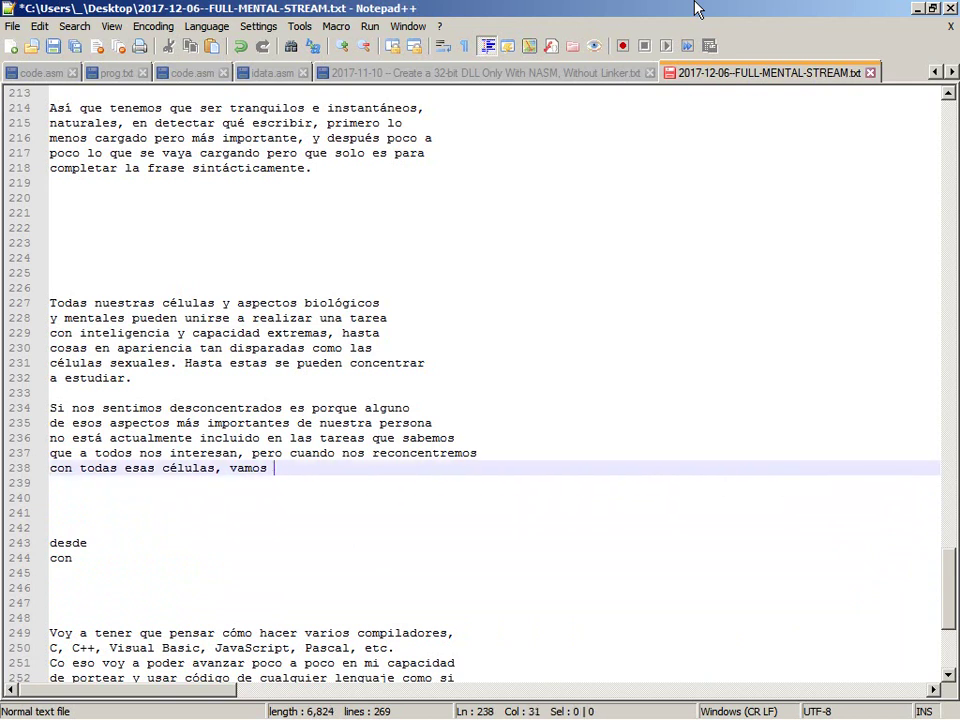
{"action": "type", "text": "a dejar de pen"}
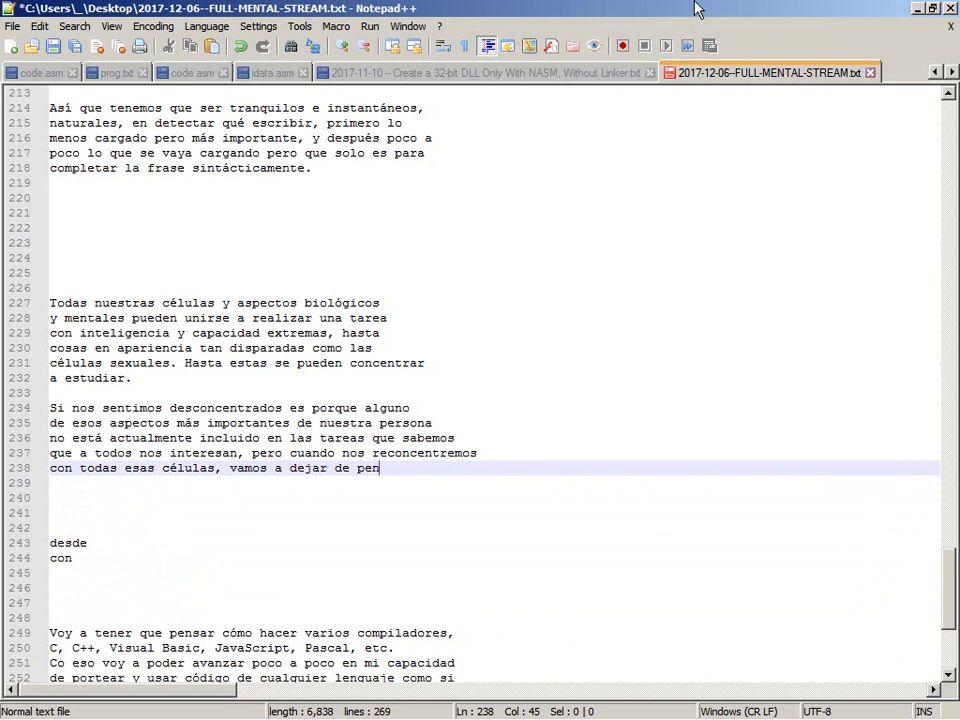
{"action": "type", "text": "sar en"}
{"action": "key", "text": "Return"}
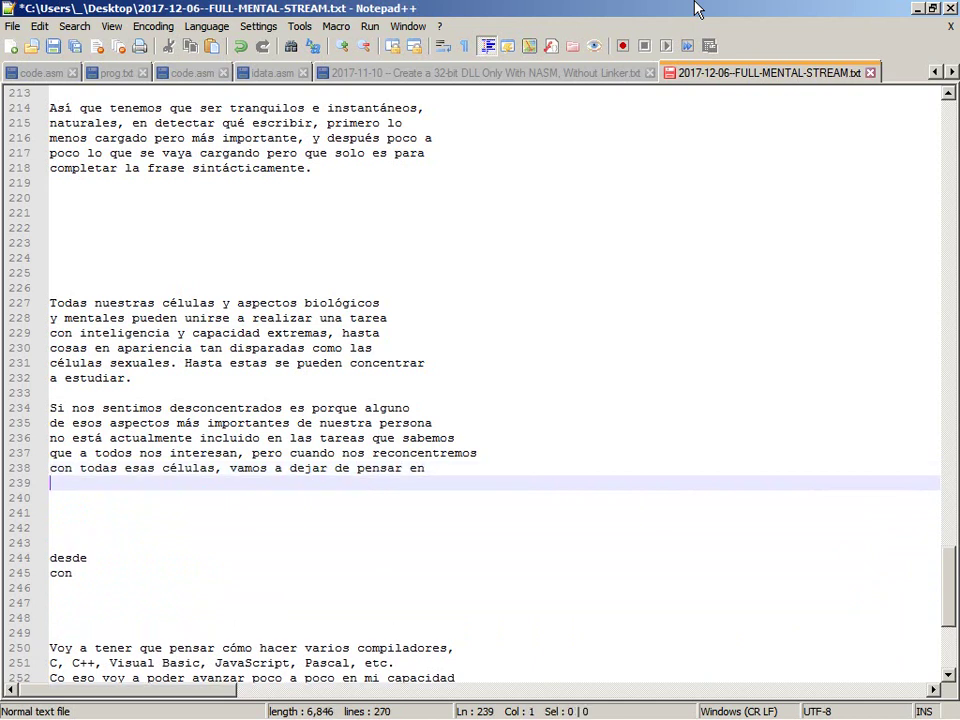
{"action": "type", "text": "distracción"}
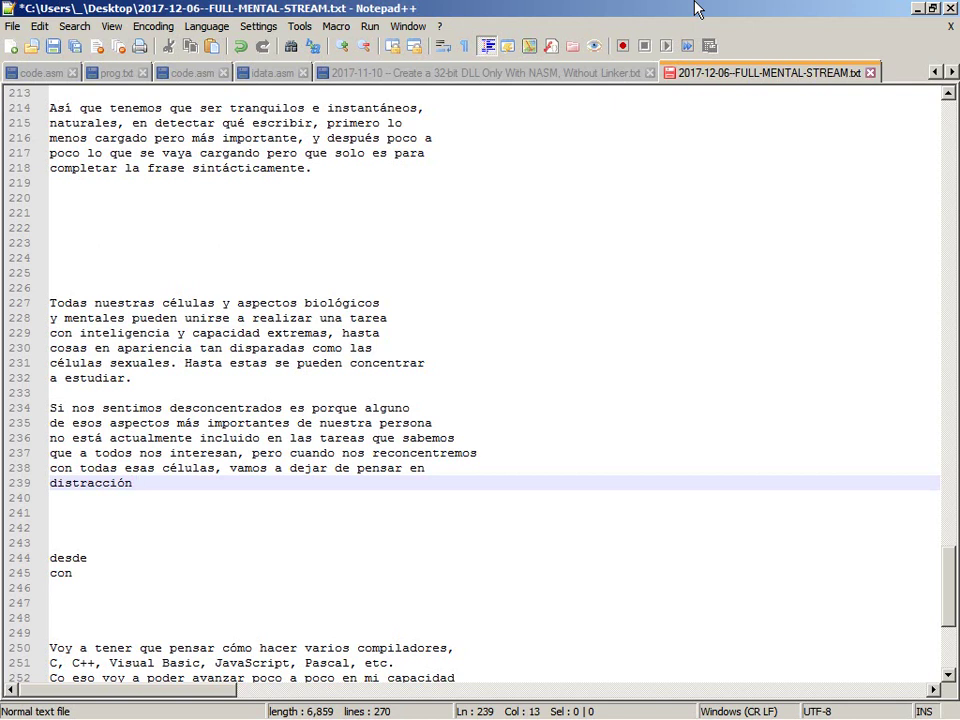
Complete line 239 as "distracciones sin sentido." and save the file with the text cursor at the end of the document.
{"action": "key", "text": "BackSpace"}
{"action": "type", "text": "es"}
{"action": "key", "text": "Left"}
{"action": "key", "text": "Left"}
{"action": "key", "text": "Left"}
{"action": "key", "text": "Left"}
{"action": "key", "text": "Left"}
{"action": "key", "text": "Left"}
{"action": "key", "text": "Left"}
{"action": "key", "text": "Left"}
{"action": "key", "text": "Right"}
{"action": "key", "text": "Right"}
{"action": "key", "text": "Right"}
{"action": "key", "text": "Delete"}
{"action": "type", "text": "o"}
{"action": "key", "text": "End"}
{"action": "type", "text": "sin sentido.."}
{"action": "key", "text": "BackSpace"}
{"action": "key", "text": "BackSpace"}
{"action": "type", "text": "."}
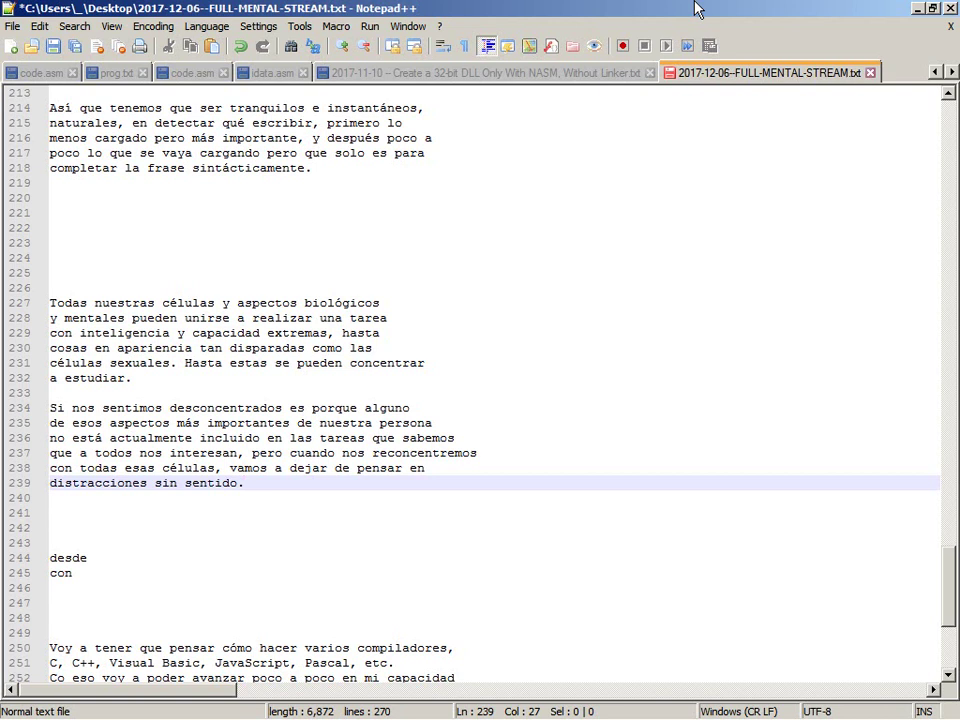
{"action": "key", "text": "ctrl+End"}
{"action": "key", "text": "ctrl+s"}
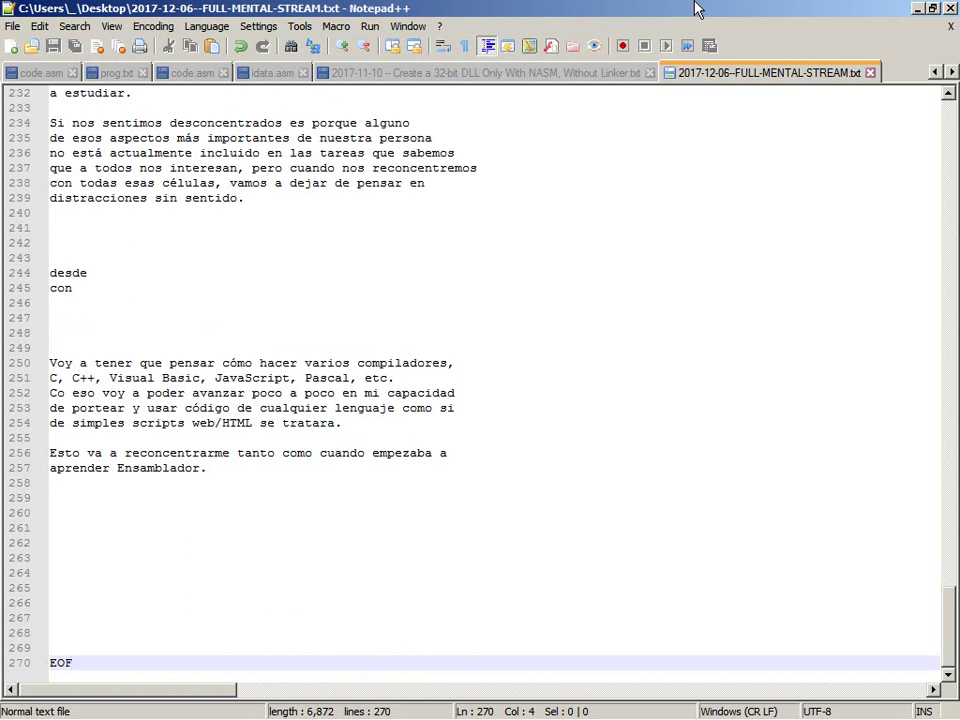
Extend line 239 before its period with " y vamos a sentir" after "distracciones sin sentido".
{"action": "key", "text": "Up"}
{"action": "key", "text": "Up"}
{"action": "key", "text": "Up"}
{"action": "key", "text": "Up"}
{"action": "key", "text": "Up"}
{"action": "key", "text": "Up"}
{"action": "key", "text": "Up"}
{"action": "key", "text": "Up"}
{"action": "key", "text": "Up"}
{"action": "key", "text": "Up"}
{"action": "key", "text": "Up"}
{"action": "key", "text": "Up"}
{"action": "key", "text": "Up"}
{"action": "key", "text": "Up"}
{"action": "key", "text": "Up"}
{"action": "key", "text": "Up"}
{"action": "key", "text": "Up"}
{"action": "key", "text": "Up"}
{"action": "key", "text": "Up"}
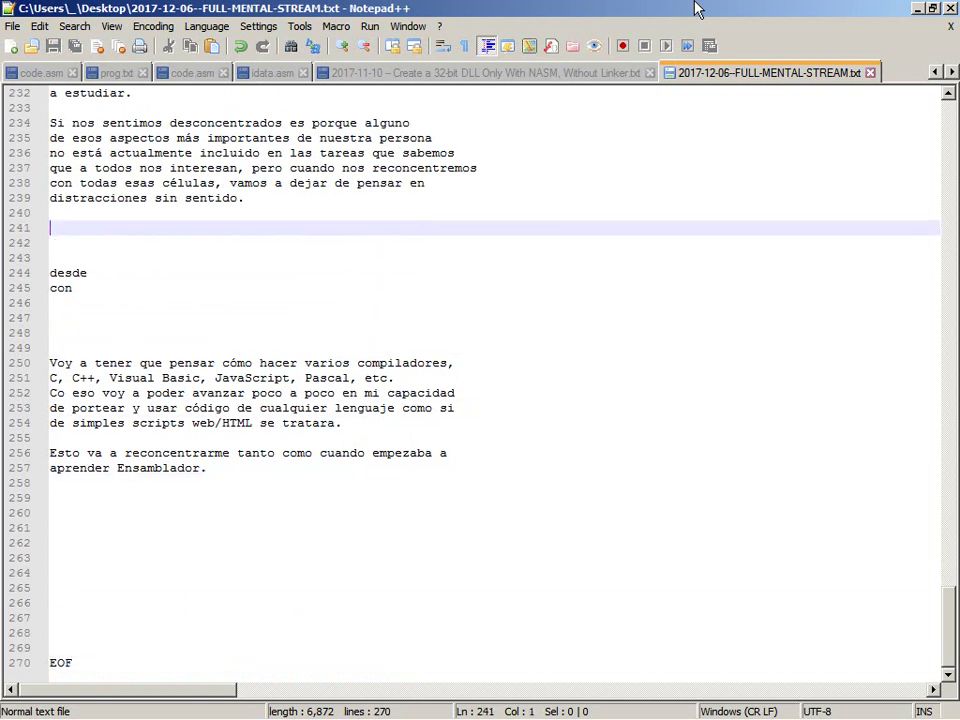
{"action": "key", "text": "End"}
{"action": "key", "text": "Left"}
{"action": "type", "text": "y vamos a"}
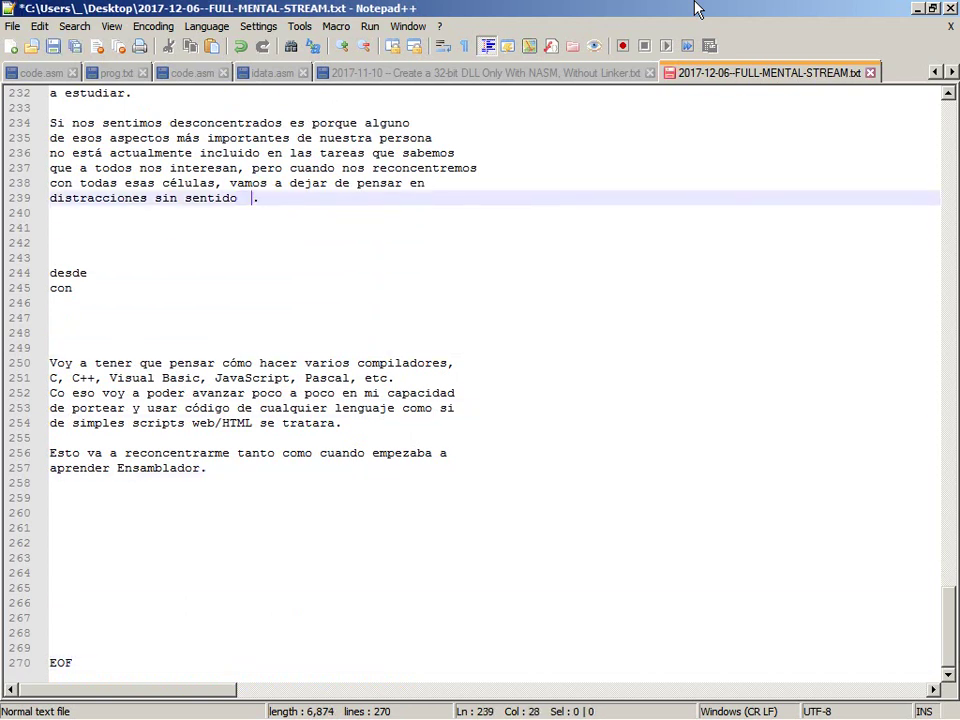
{"action": "type", "text": " sentir "}
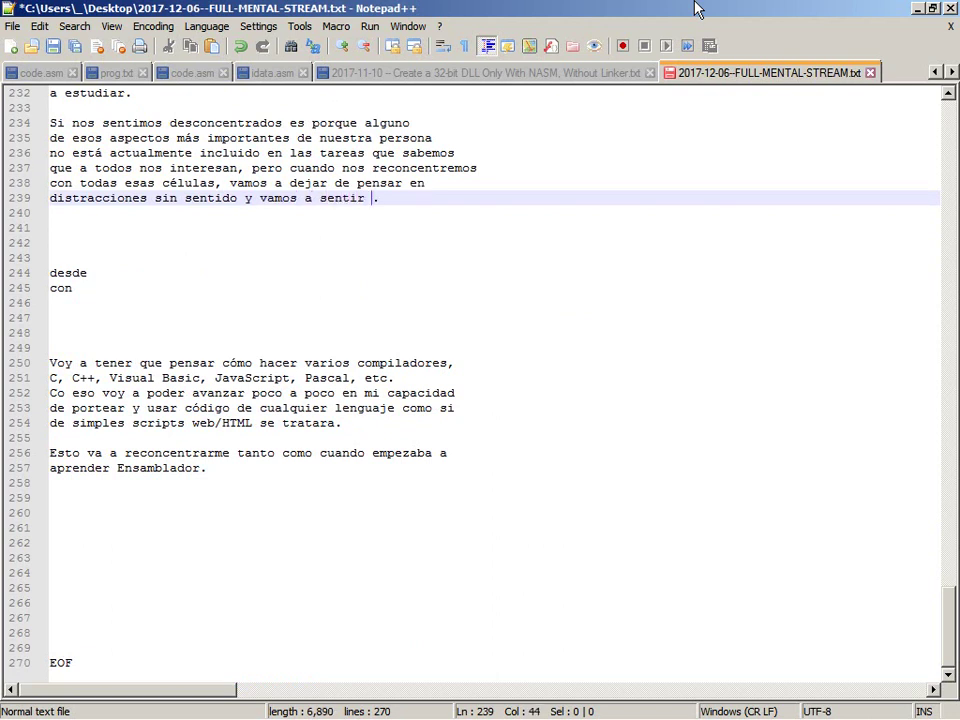
Continue the sentence with "el contexto" and a new line "limpio de todo nuestro ser trabajando en armonía real", and save the file.
{"action": "type", "text": "una"}
{"action": "key", "text": "BackSpace"}
{"action": "key", "text": "BackSpace"}
{"action": "key", "text": "BackSpace"}
{"action": "type", "text": "el contexto"}
{"action": "key", "text": "Return"}
{"action": "type", "text": "limpio"}
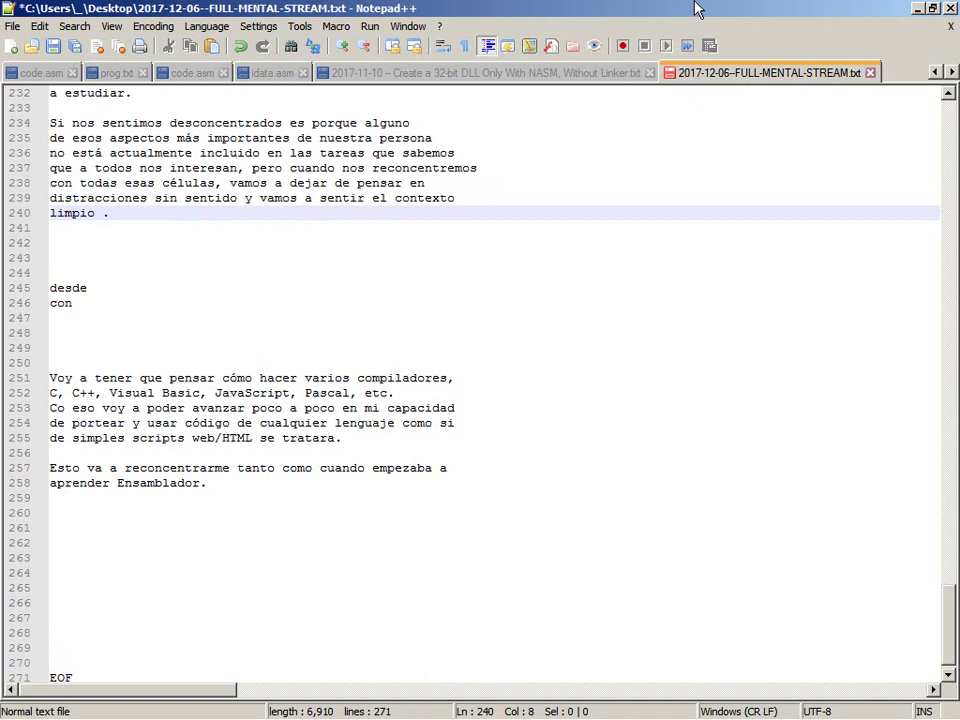
{"action": "type", "text": "de todo nuestro ser trabajando en armonía real"}
{"action": "key", "text": "ctrl+s"}
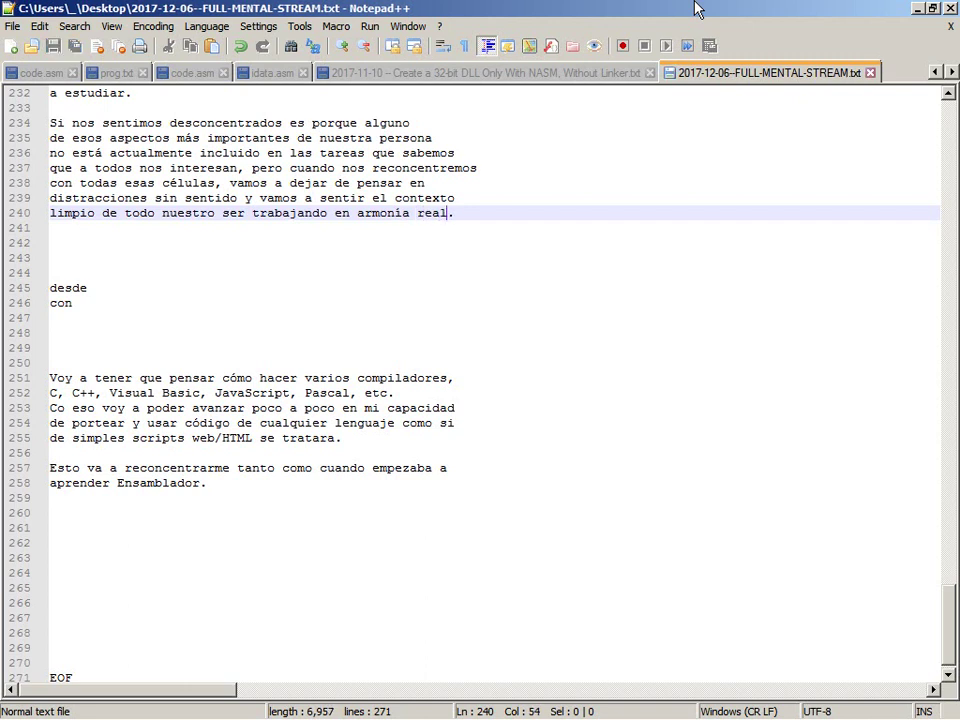
Continue on line 241 with "en una meta práctica que tengamos, todas nuestras células".
{"action": "key", "text": "Return"}
{"action": "type", "text": "en "}
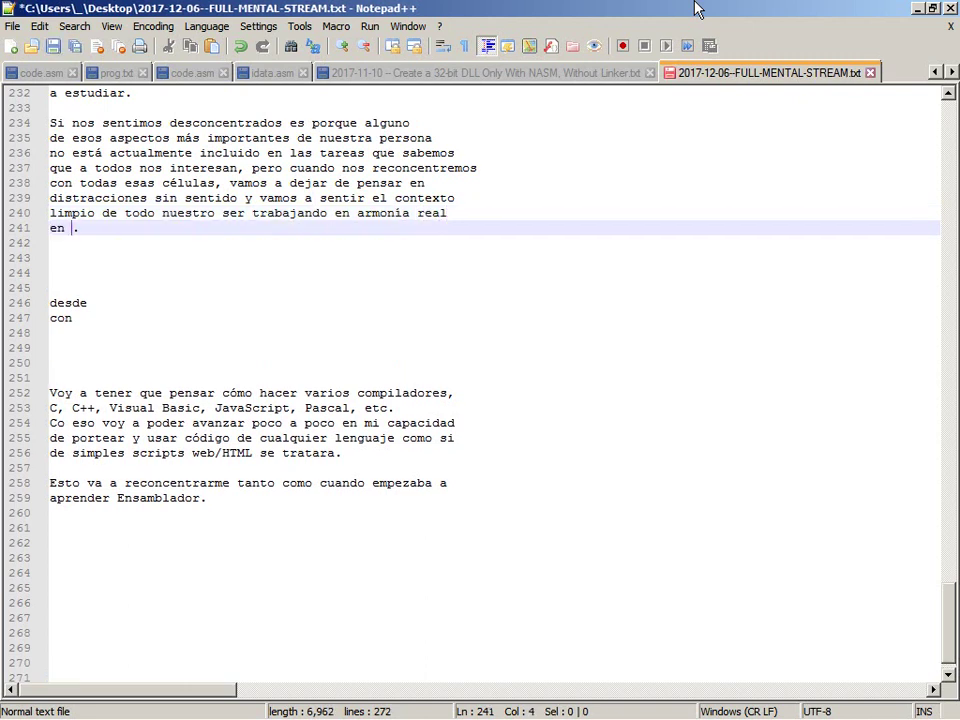
{"action": "type", "text": "una meta "}
{"action": "type", "text": "práctica"}
{"action": "type", "text": " que tengam"}
{"action": "type", "text": "os, "}
{"action": "type", "text": "todas nuestras cél"}
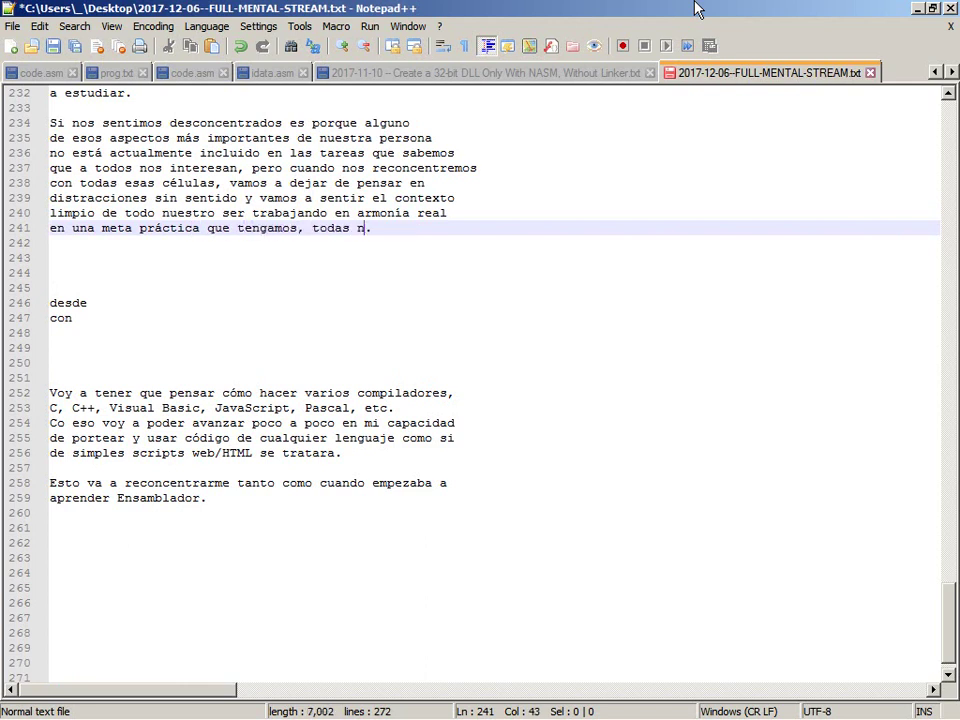
{"action": "type", "text": "ulas"}
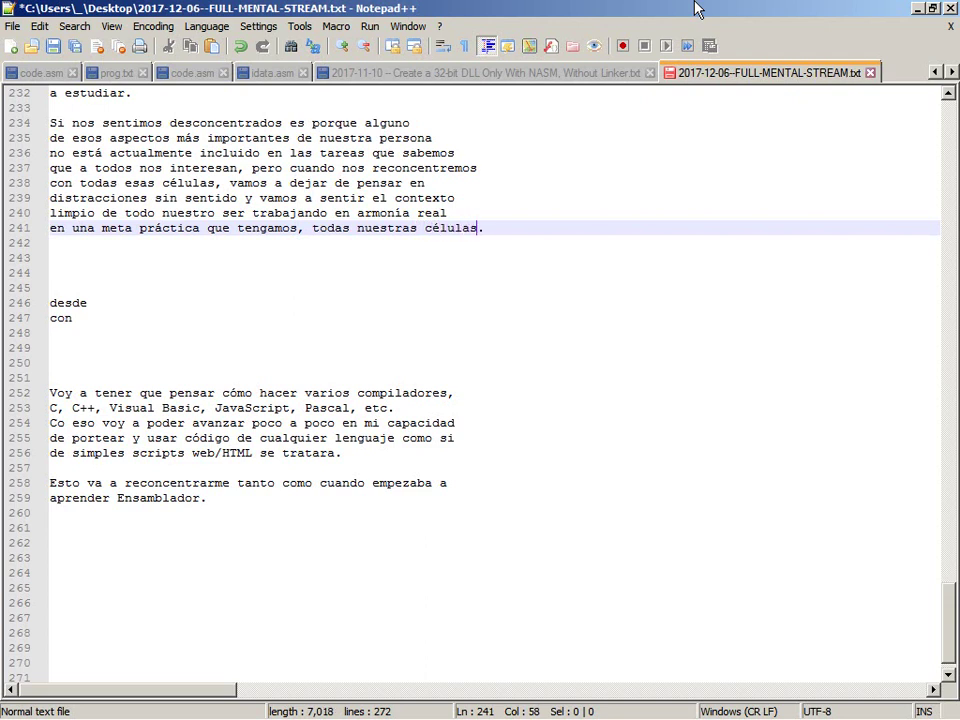
Add the line "estarán pensando y funcionando para hacer eso posible" before the period.
{"action": "key", "text": "Return"}
{"action": "type", "text": "estarán pe"}
{"action": "type", "text": "nsand"}
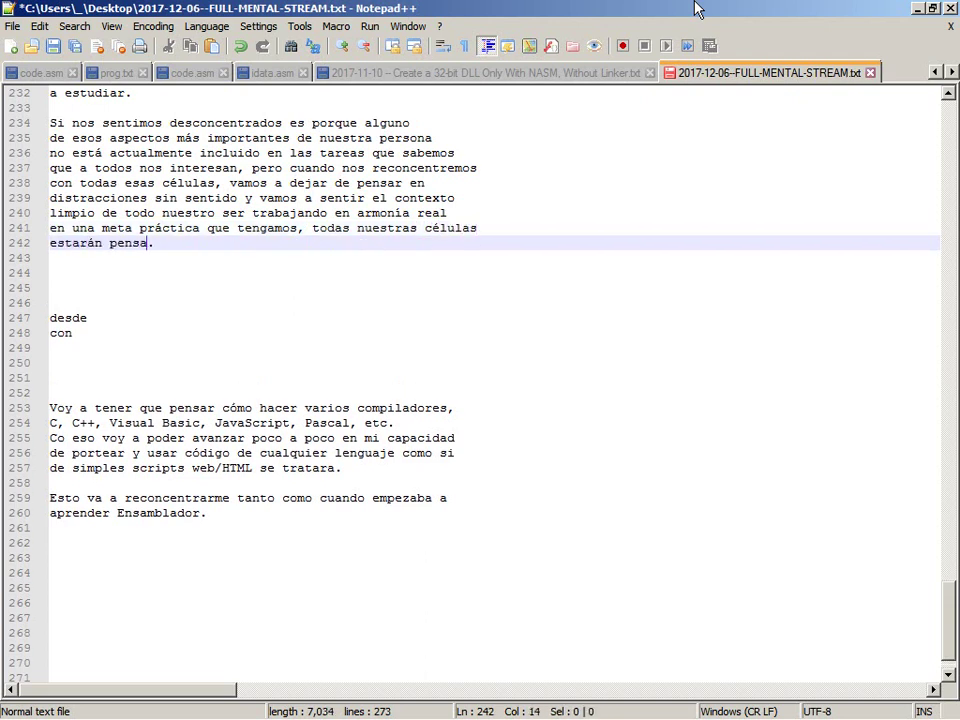
{"action": "key", "text": "BackSpace"}
{"action": "type", "text": "ndo u"}
{"action": "type", "text": "y funcionando h"}
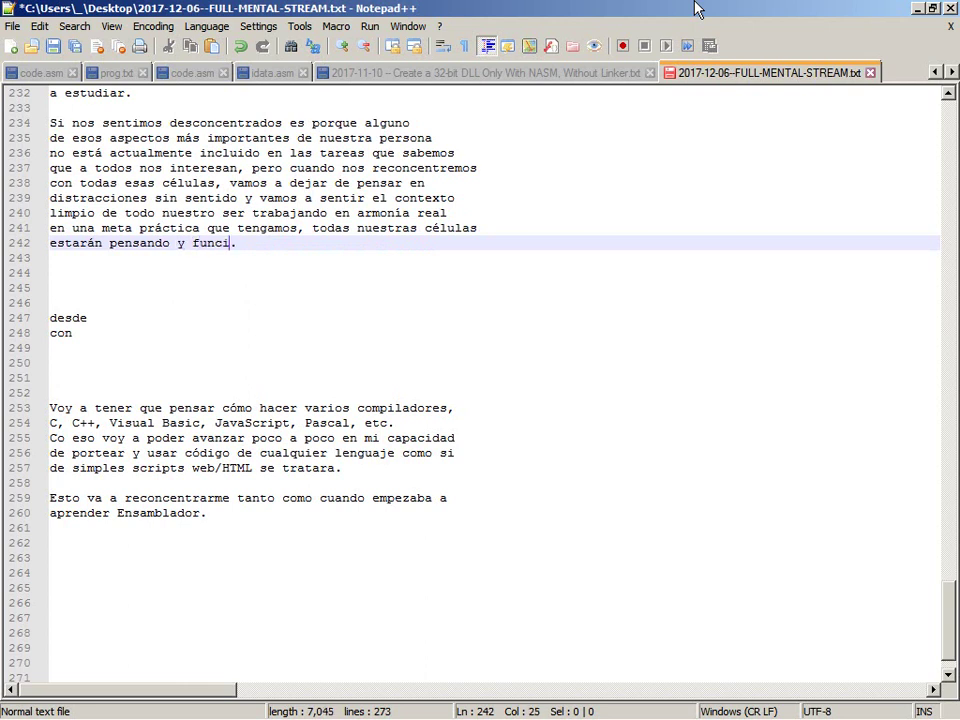
{"action": "key", "text": "BackSpace"}
{"action": "type", "text": "para hacer e"}
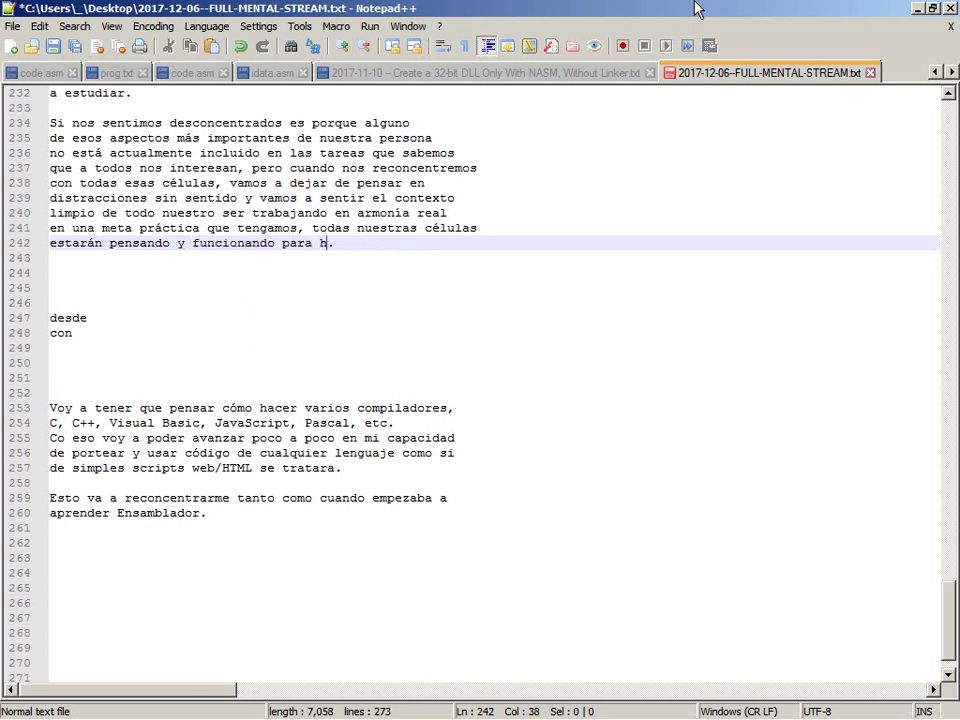
{"action": "type", "text": "so posible"}
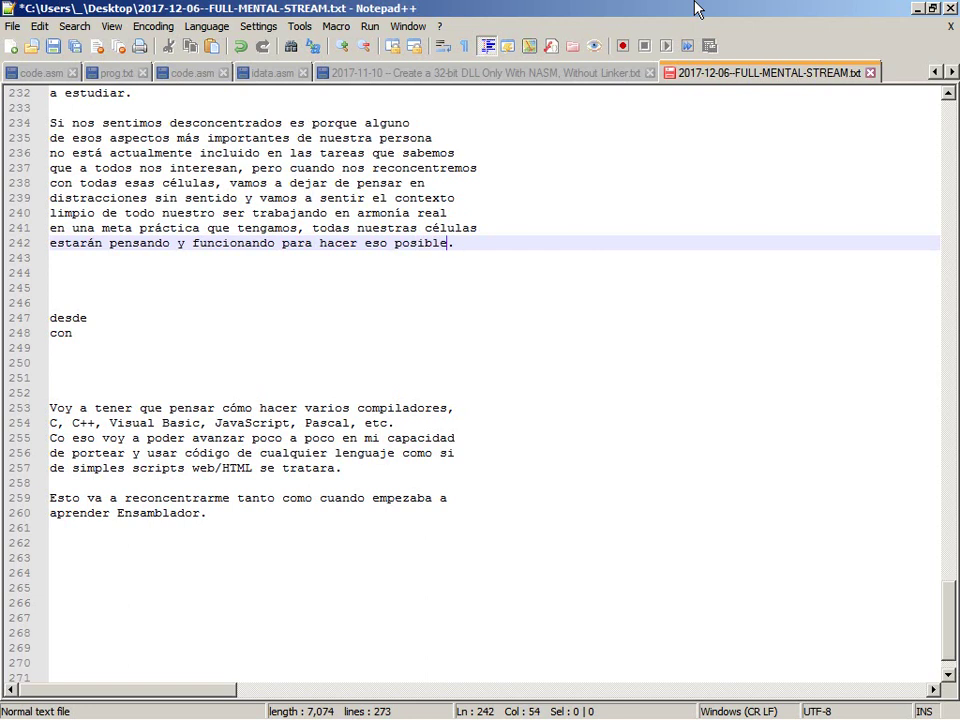
Add a comma after "posible", finish the paragraph with the lines "todas de todos los tipos, además de sus funciones" and "vitales.", and save.
{"action": "type", "text": ","}
{"action": "key", "text": "Return"}
{"action": "type", "text": "todas d"}
{"action": "type", "text": "e todos los tipo"}
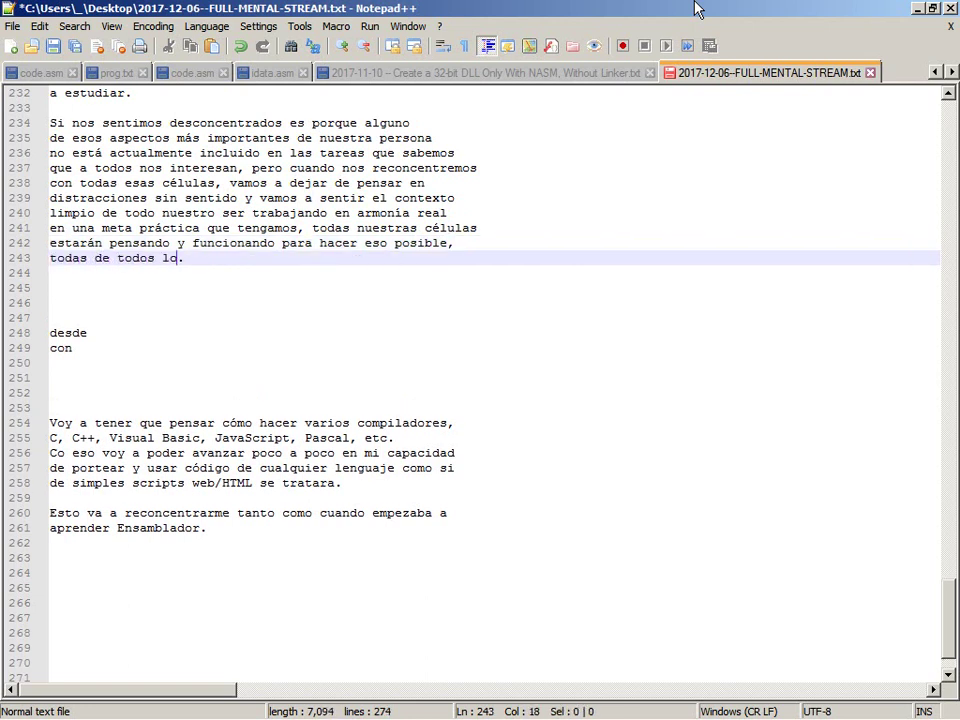
{"action": "type", "text": "s, además de sus funciones"}
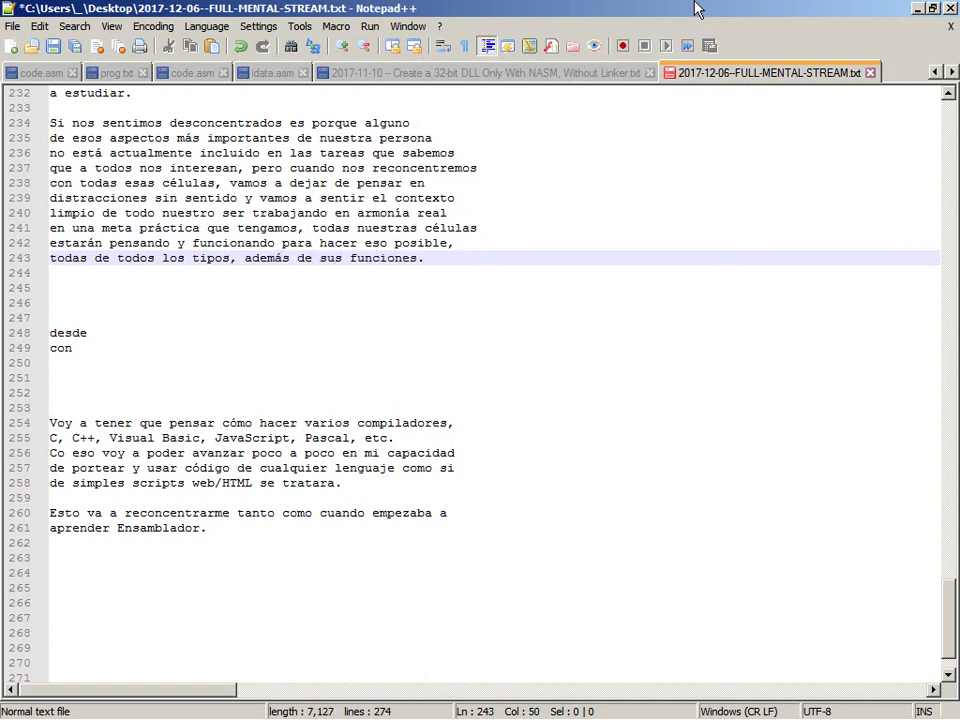
{"action": "key", "text": "Return"}
{"action": "type", "text": "vitales"}
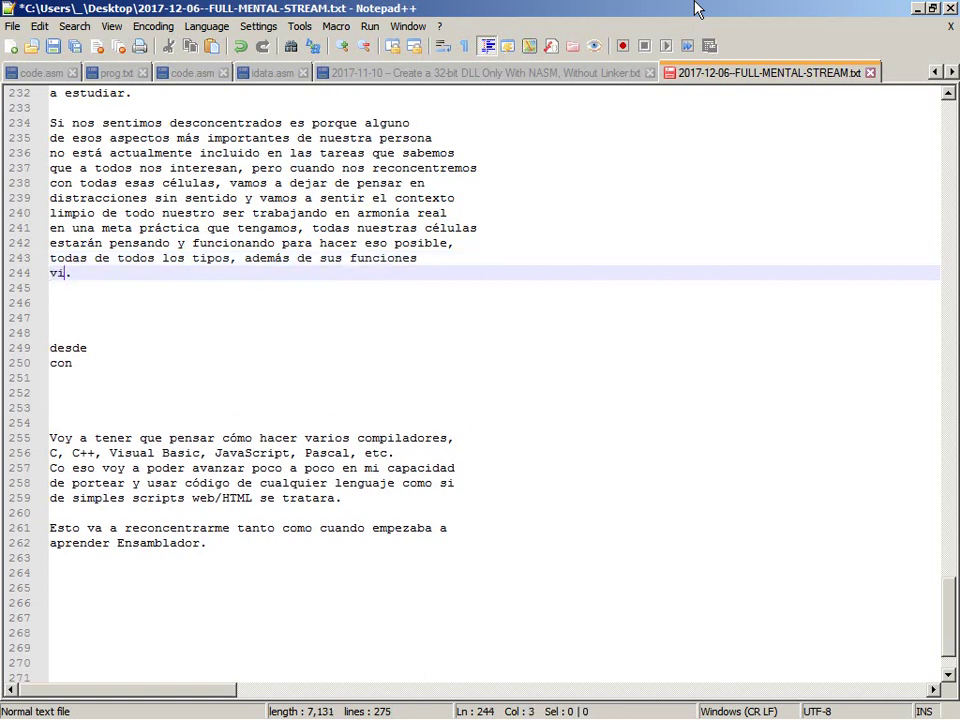
{"action": "key", "text": "Right"}
{"action": "key", "text": "Right"}
{"action": "key", "text": "ctrl+s"}
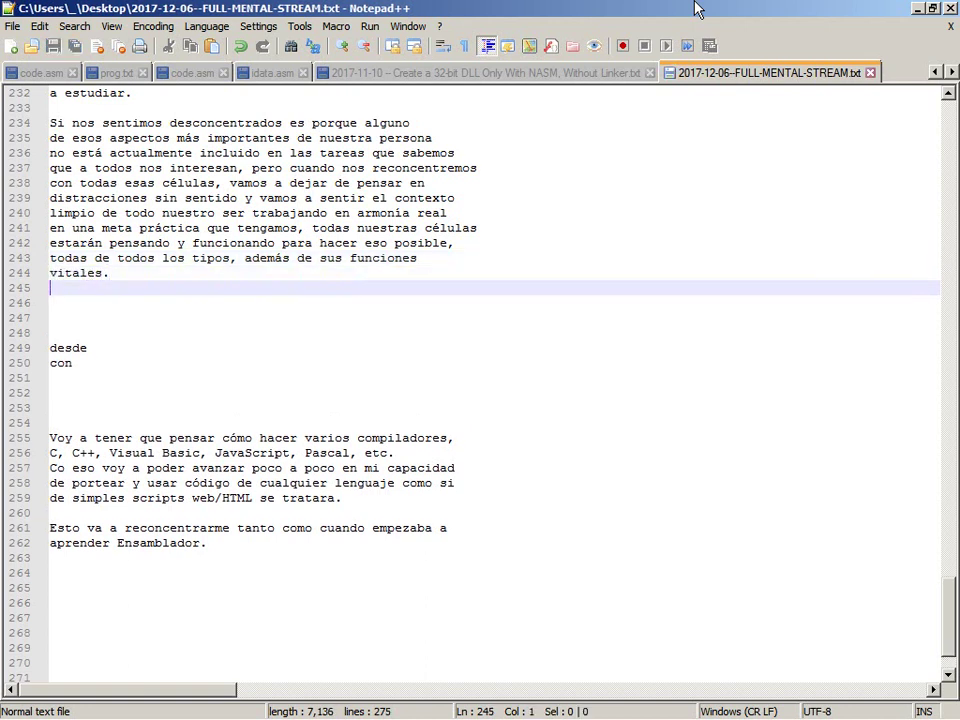
Switch to the YouTube upload page and retitle the video "2017-12-06 – Ideas".
{"action": "key", "text": "alt+Tab"}
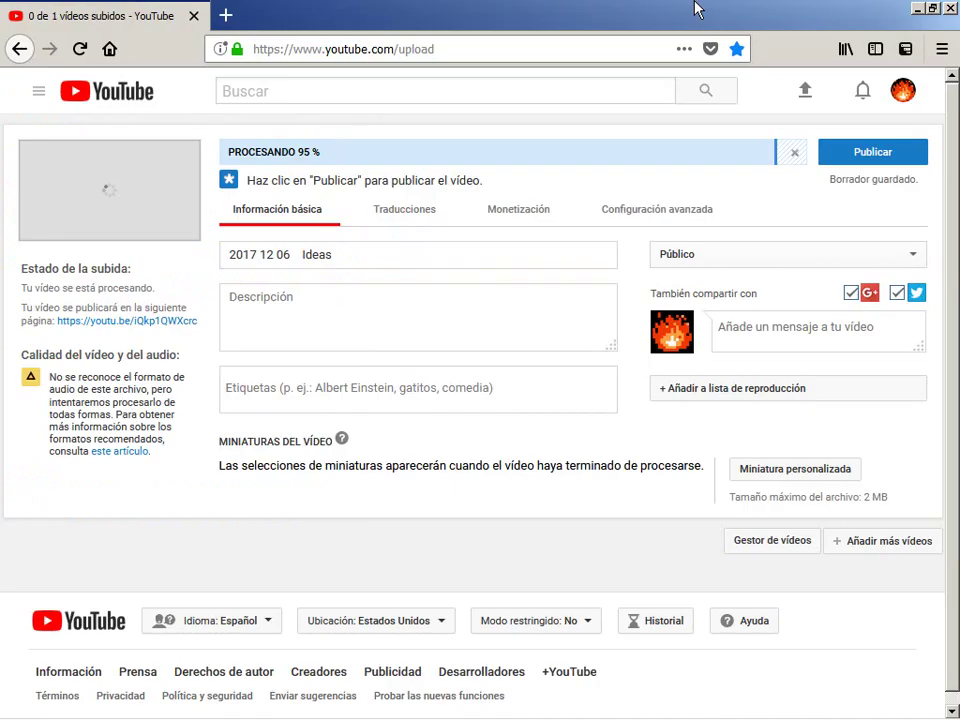
{"action": "left_click", "coordinate": [553, 255]}
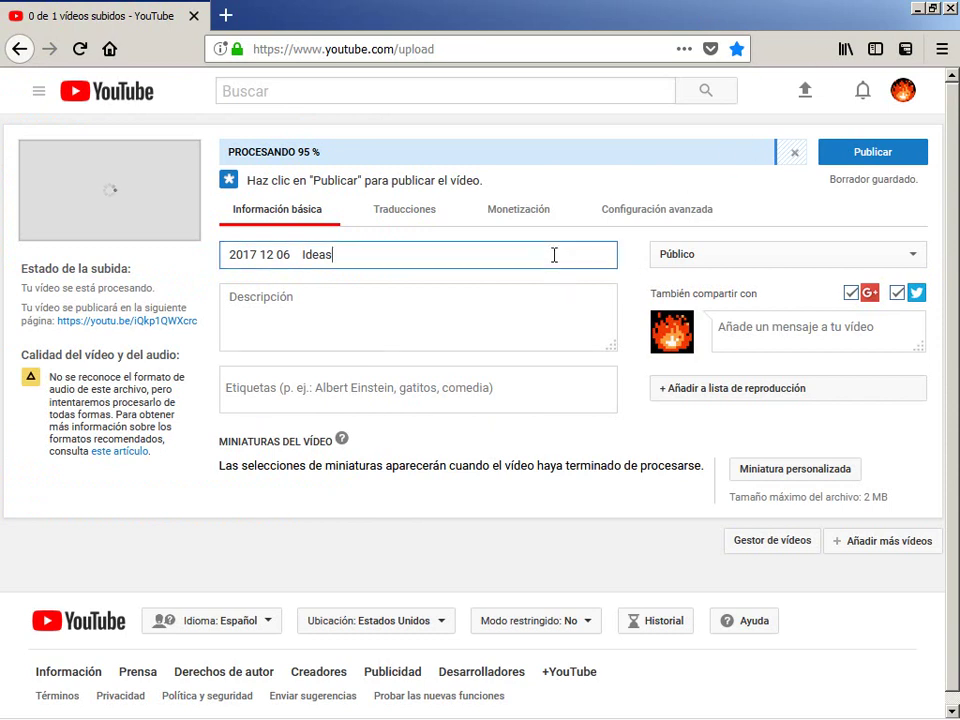
{"action": "key", "text": "ctrl+a"}
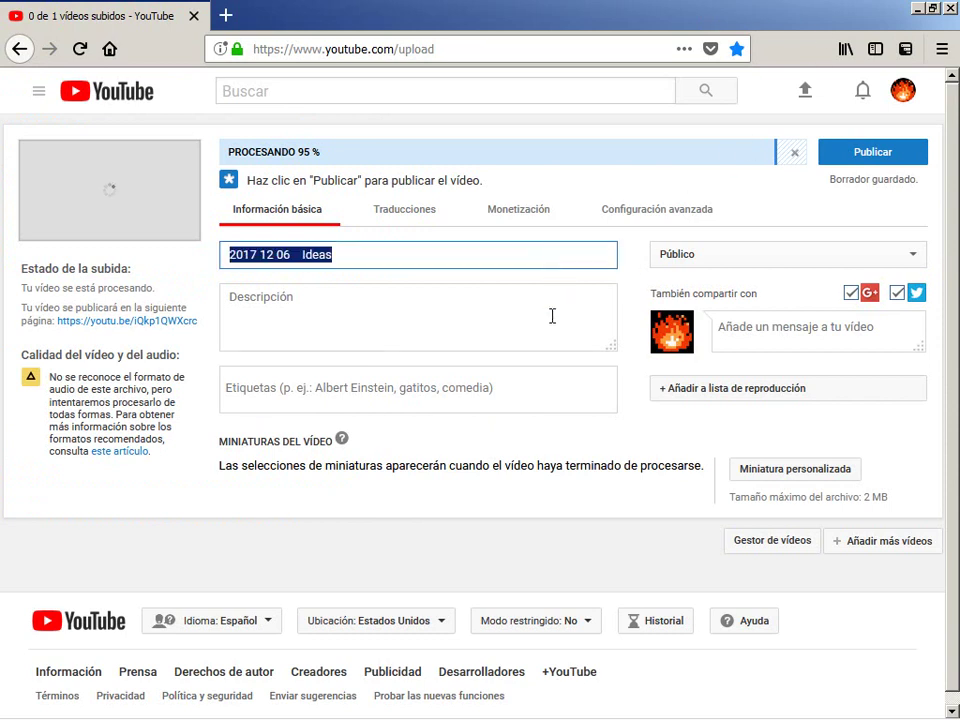
{"action": "type", "text": "2017-12-06 – Ideas"}
{"action": "left_click", "coordinate": [436, 316]}
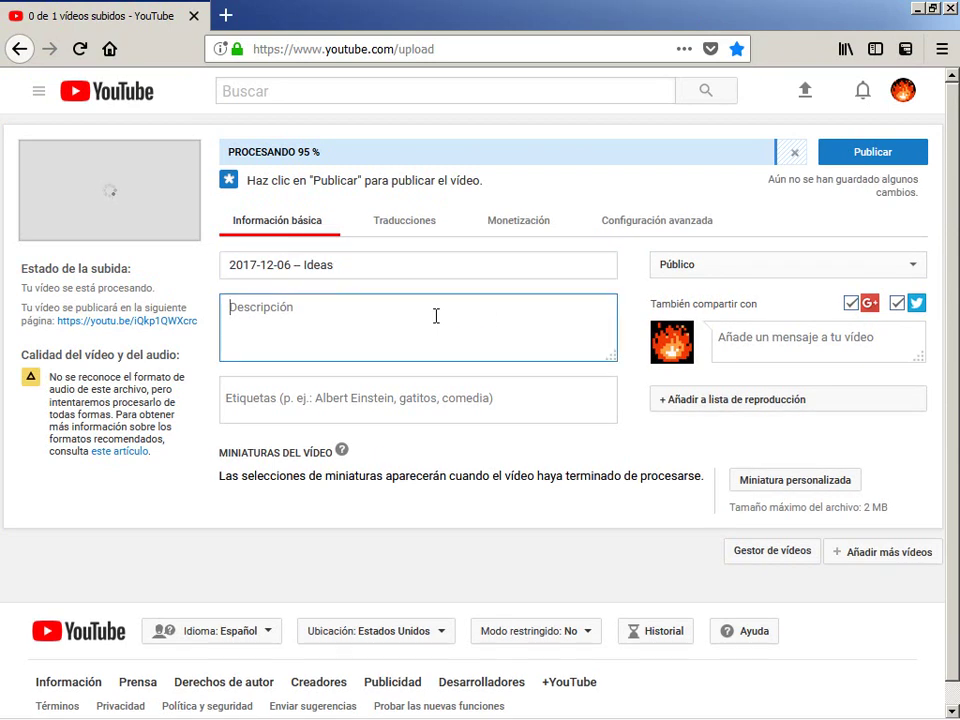
Turn on earning revenue with ads for the uploading video and open its advanced settings.
{"action": "left_click", "coordinate": [421, 230]}
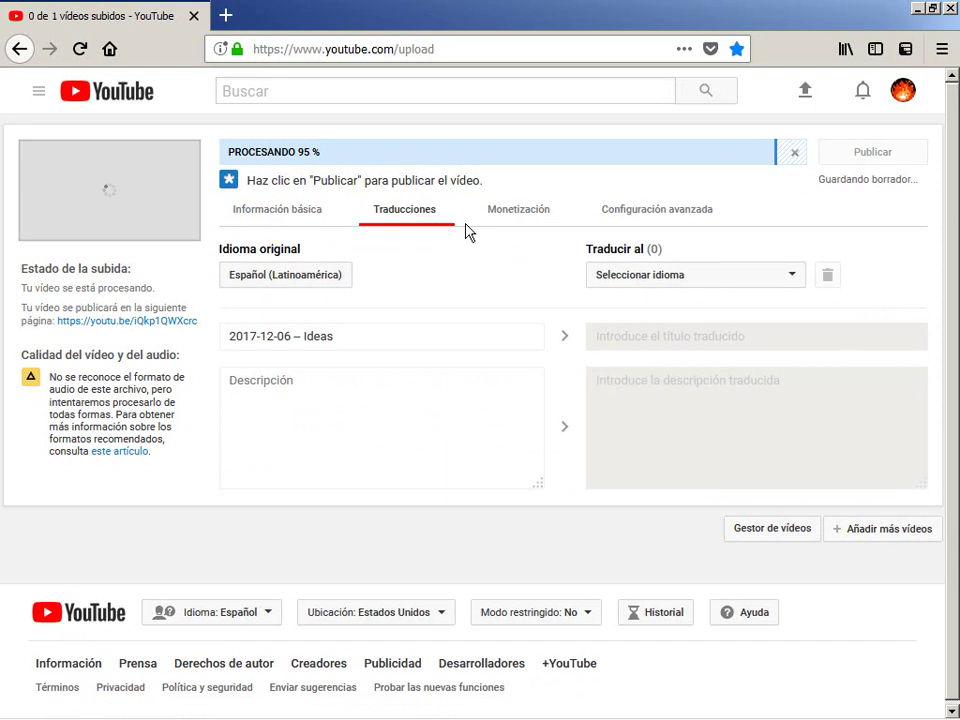
{"action": "left_click", "coordinate": [503, 217]}
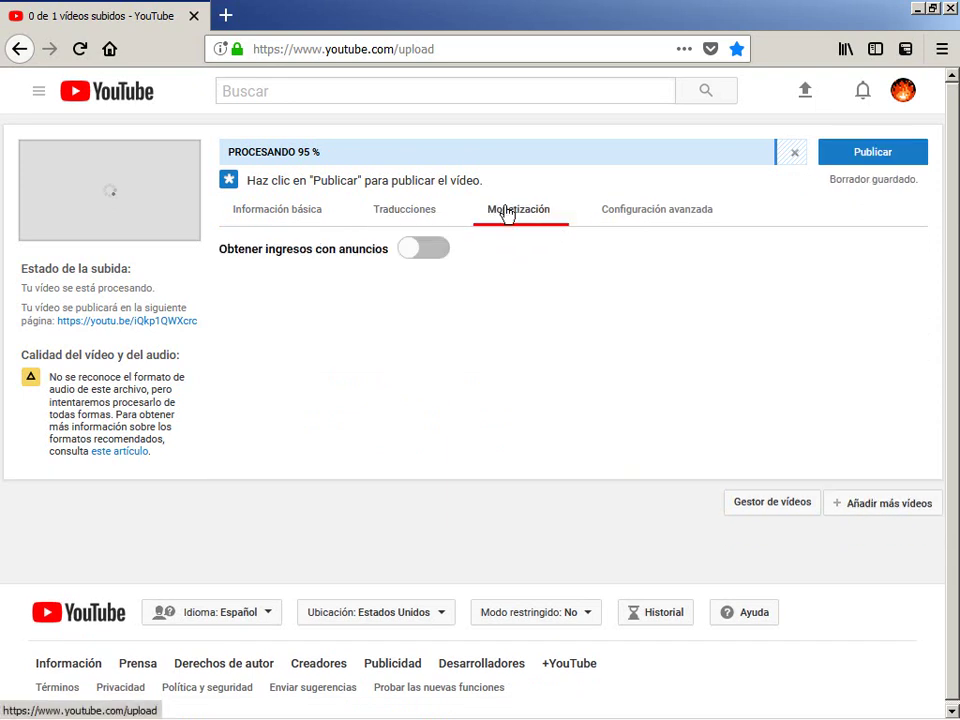
{"action": "left_click", "coordinate": [422, 252]}
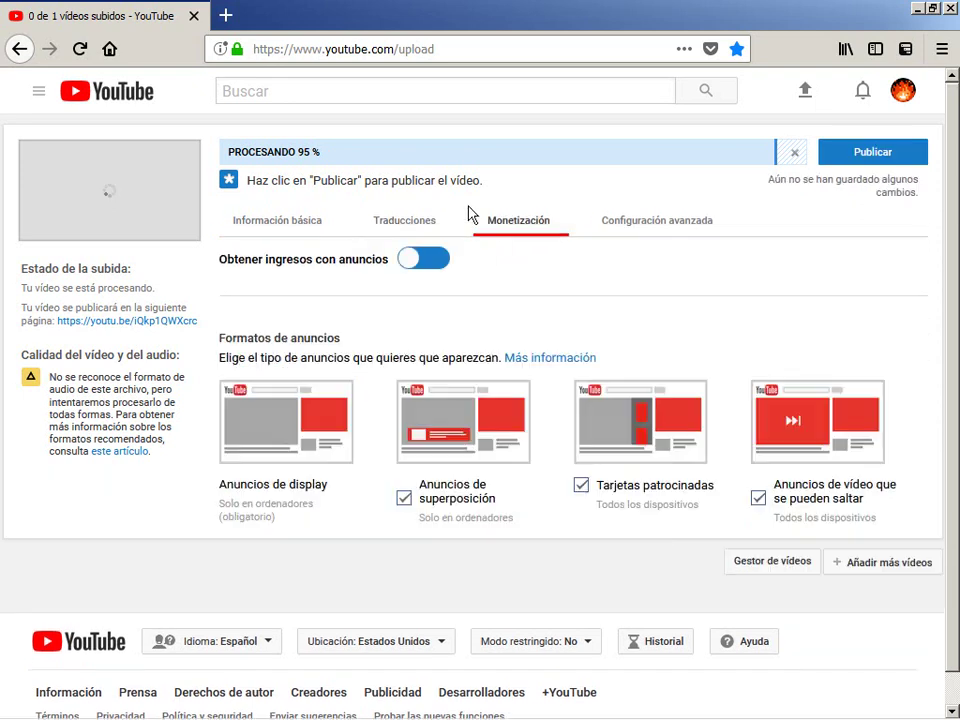
{"action": "left_click", "coordinate": [641, 222]}
Switch back to Notepad++ and start a paragraph with "M" above EOF, adding four blank lines before it.
{"action": "key", "text": "alt+Tab"}
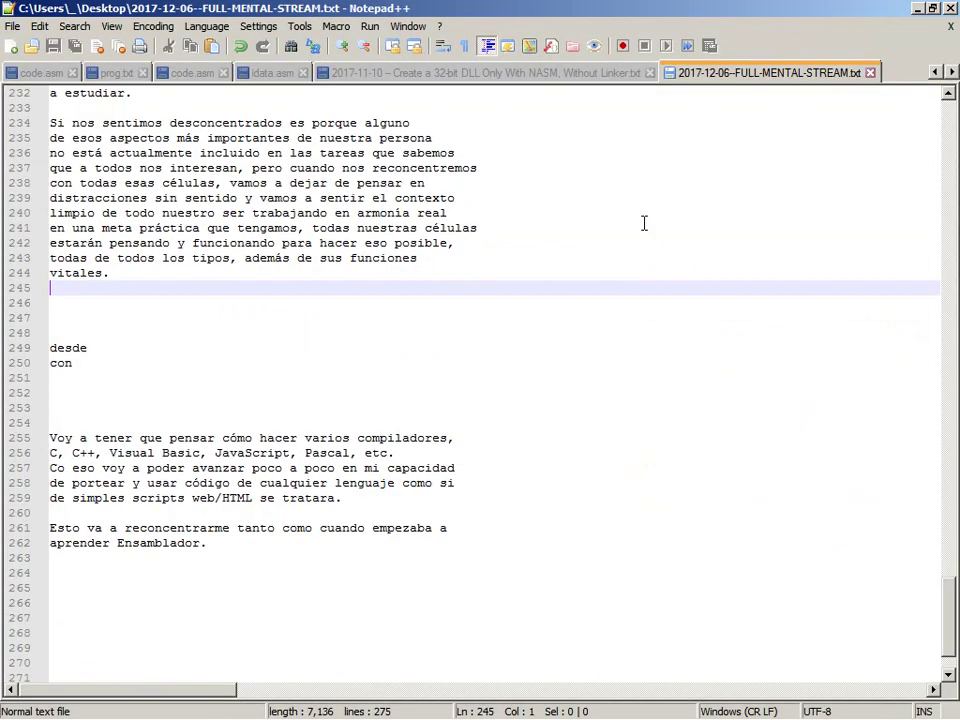
{"action": "key", "text": "Page_Down"}
{"action": "key", "text": "Up"}
{"action": "key", "text": "Up"}
{"action": "key", "text": "Up"}
{"action": "key", "text": "Up"}
{"action": "key", "text": "Up"}
{"action": "key", "text": "Up"}
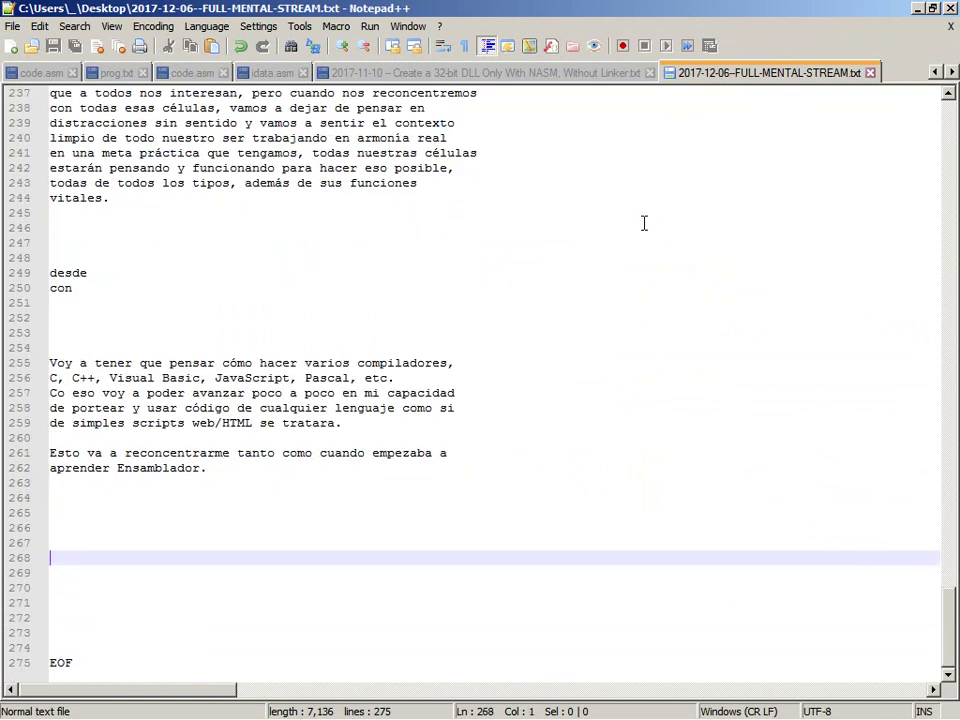
{"action": "type", "text": "M"}
{"action": "key", "text": "Return"}
{"action": "key", "text": "Return"}
{"action": "key", "text": "Return"}
{"action": "key", "text": "Return"}
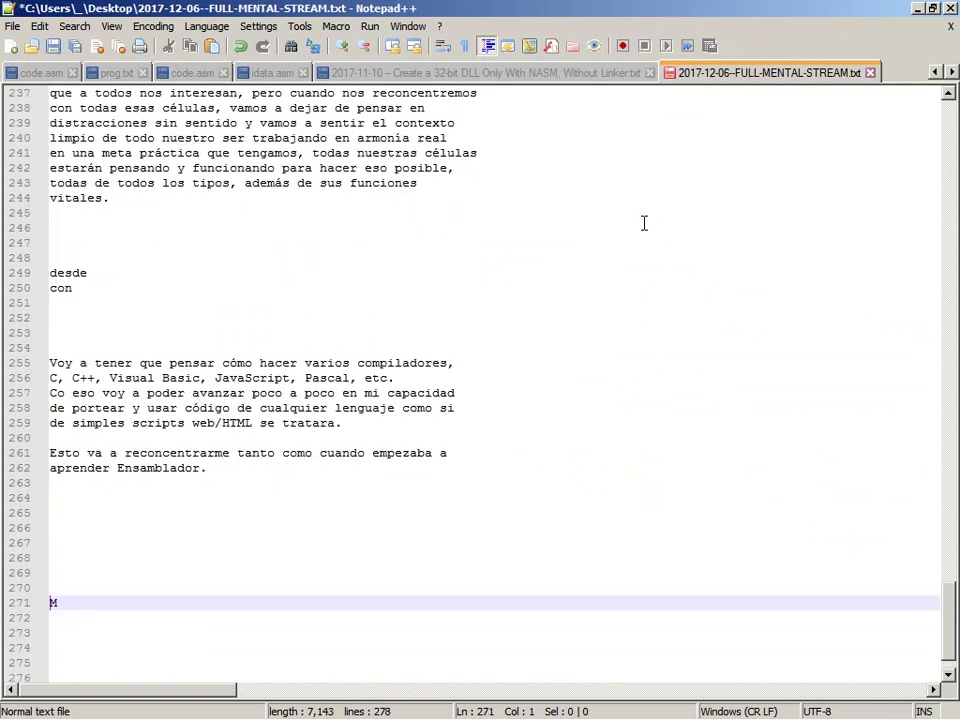
{"action": "key", "text": "ctrl+End"}
{"action": "key", "text": "Up"}
{"action": "key", "text": "Up"}
{"action": "key", "text": "Up"}
{"action": "key", "text": "Up"}
{"action": "key", "text": "Up"}
{"action": "key", "text": "Up"}
{"action": "key", "text": "Up"}
{"action": "key", "text": "End"}
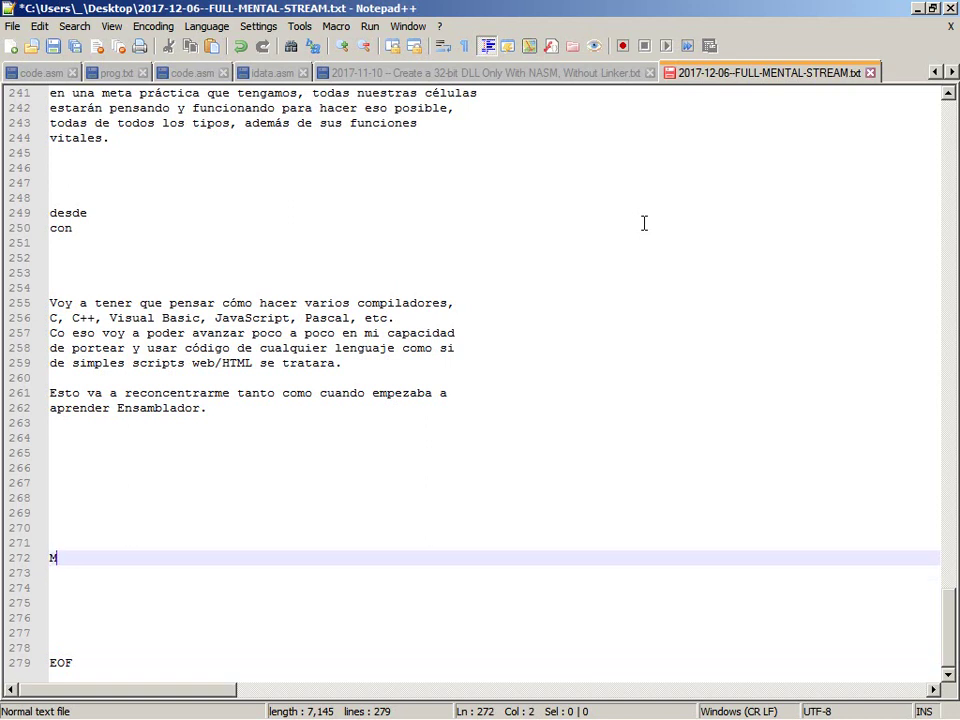
Complete the new paragraph's first line as "Mi amiga gata tiene más que funciones vitales," and break to a new line.
{"action": "type", "text": "i amiga gata "}
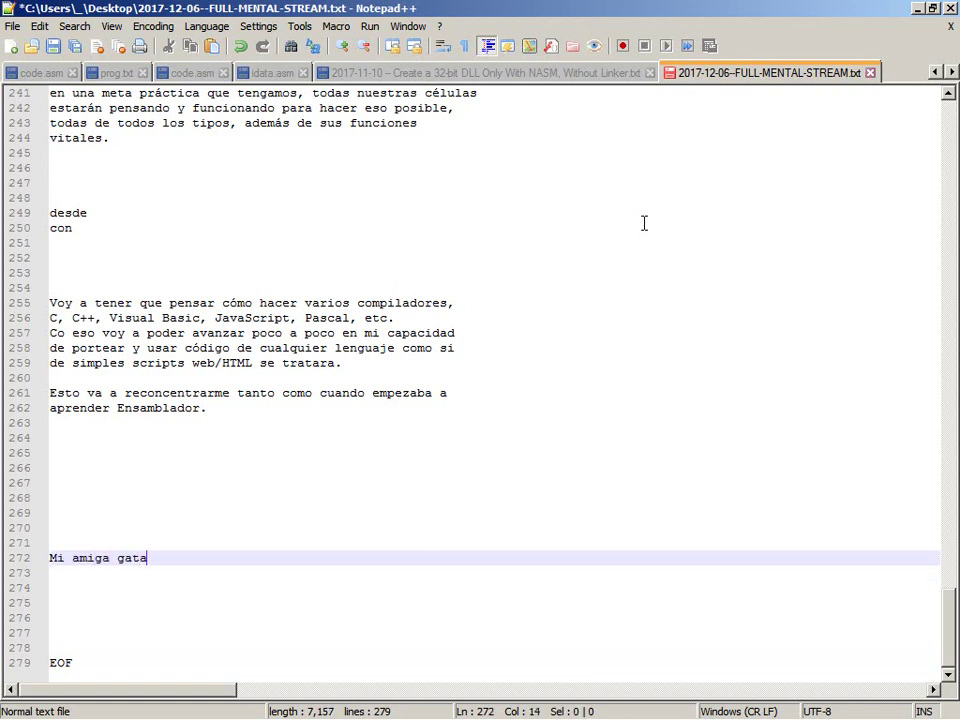
{"action": "type", "text": "tiene más que fun"}
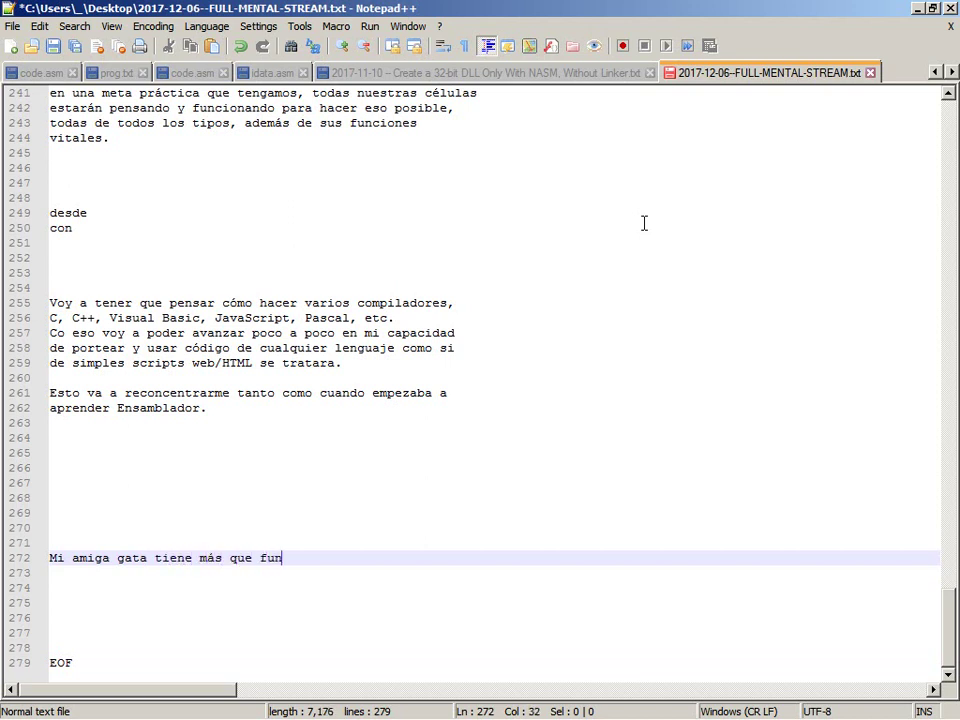
{"action": "type", "text": "ciones vitales"}
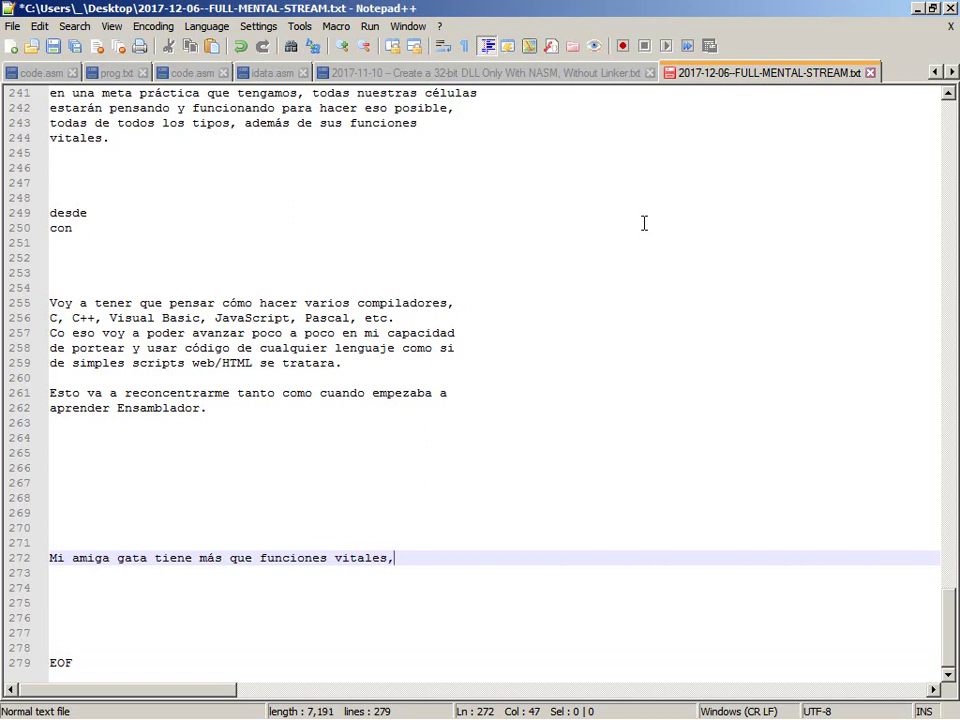
{"action": "type", "text": ","}
{"action": "key", "text": "Return"}
Write the cat paragraph's second line as "eso le dio características que se podría considerar" and break to a new line.
{"action": "type", "text": "eso "}
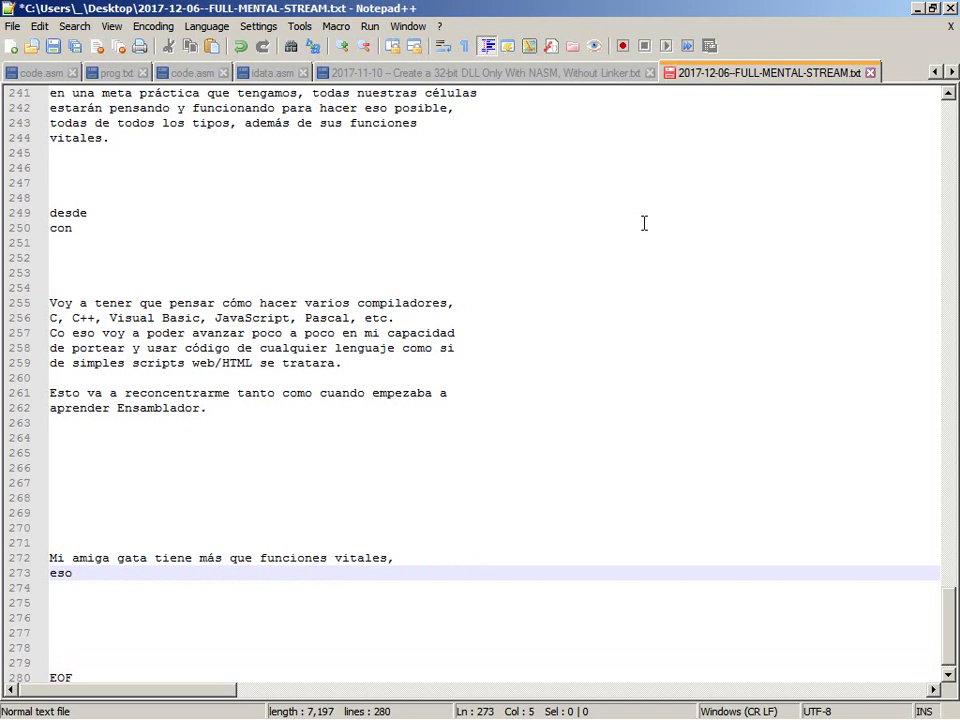
{"action": "type", "text": "le dio ca"}
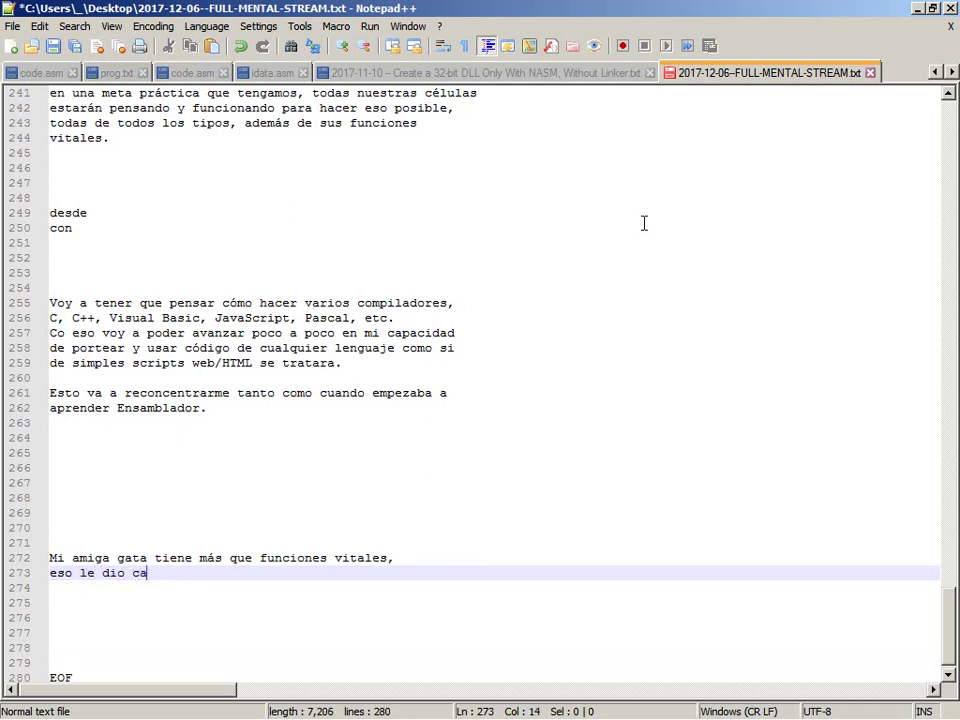
{"action": "type", "text": "racterísticas que "}
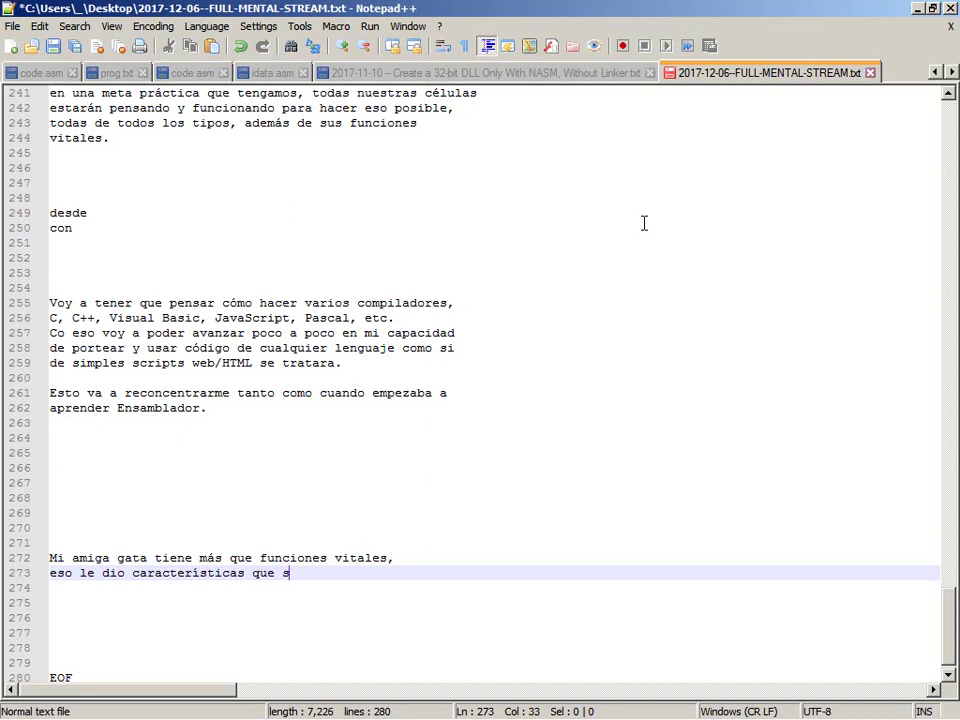
{"action": "type", "text": "se podría considerar"}
{"action": "key", "text": "Return"}
Add the third line "que solo los mejores humanos tienen, hasta me ayudó" and break to a new line.
{"action": "type", "text": "que so"}
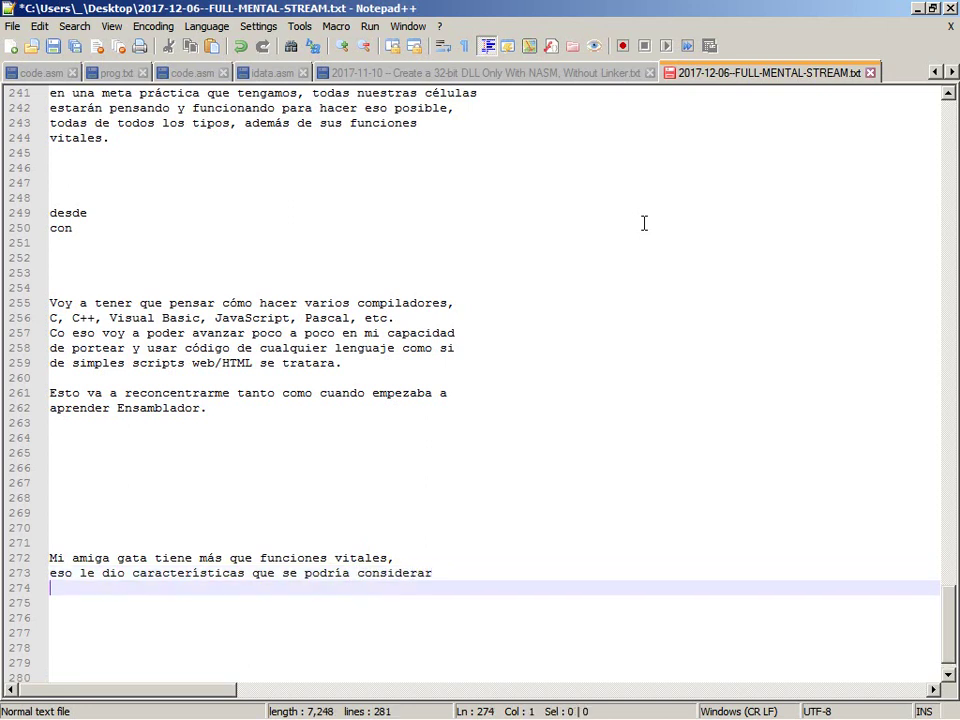
{"action": "type", "text": "lo los me"}
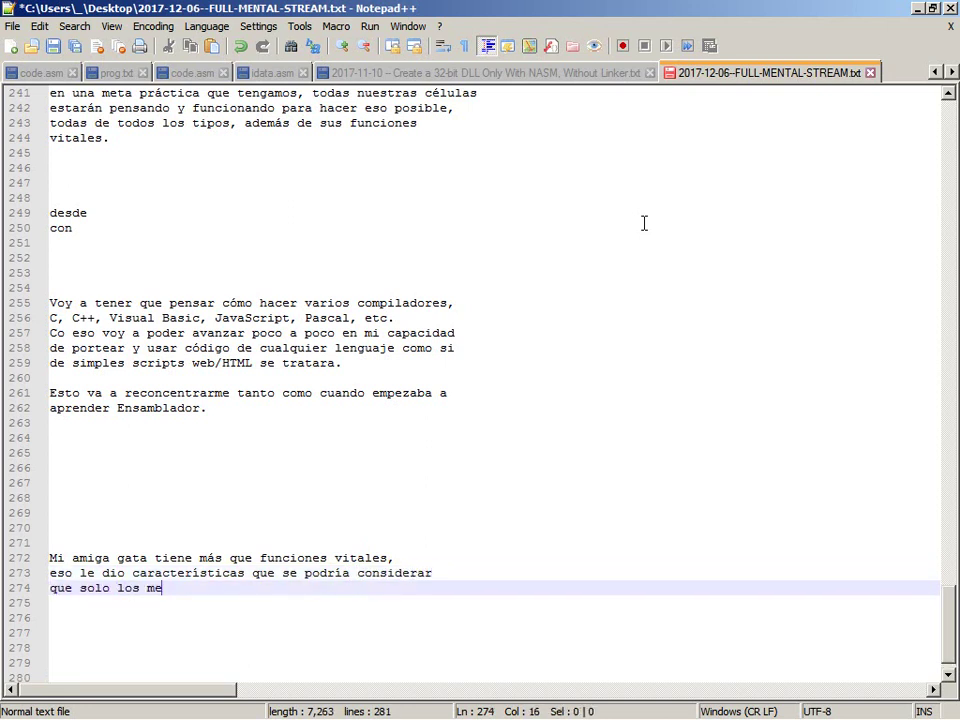
{"action": "type", "text": "jores humanos "}
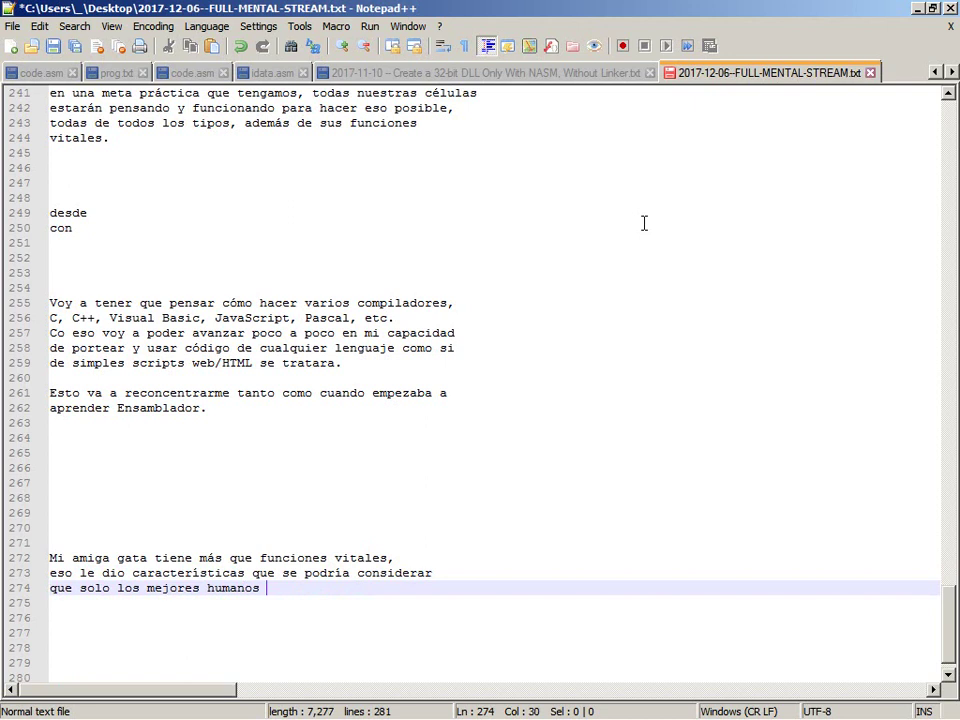
{"action": "type", "text": "tienen"}
{"action": "type", "text": ", hasta me ayudó"}
{"action": "key", "text": "Return"}
Add the line "cuando yo mismo no pude superar mis problemas mentales" without a period and break to a new line.
{"action": "type", "text": "cuando yo mismo no pude superar"}
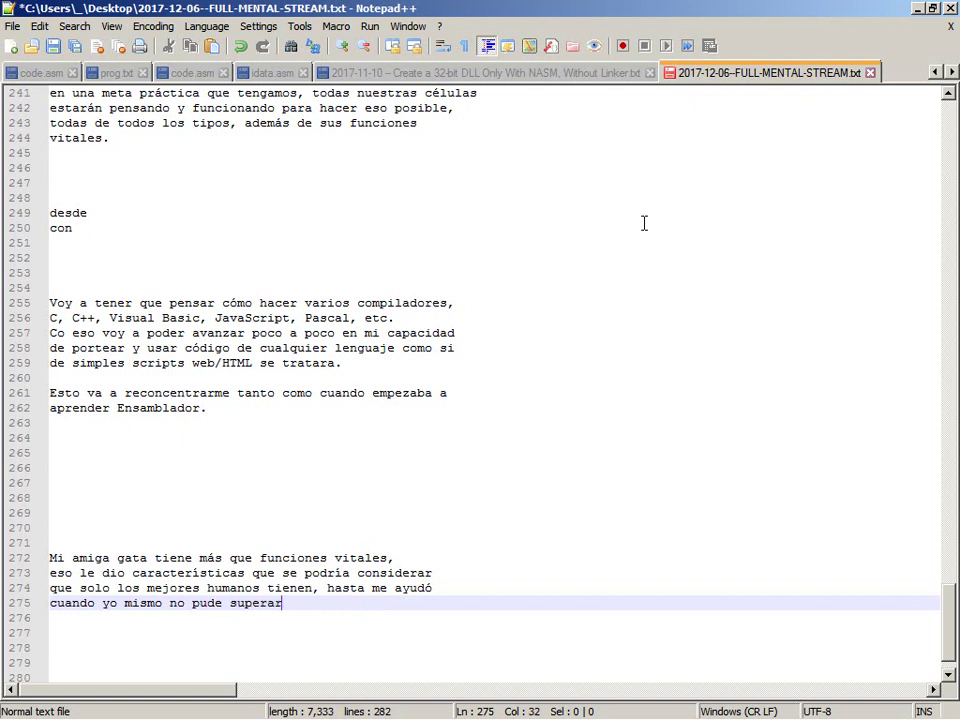
{"action": "type", "text": " mi"}
{"action": "type", "text": "s"}
{"action": "type", "text": " proble"}
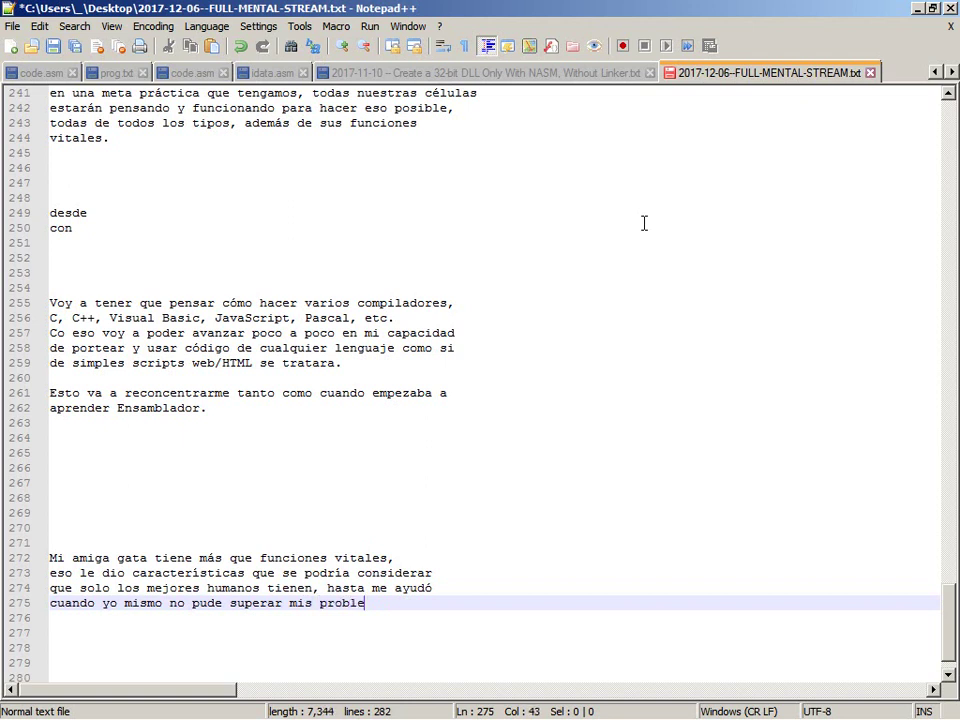
{"action": "type", "text": "mas mentales."}
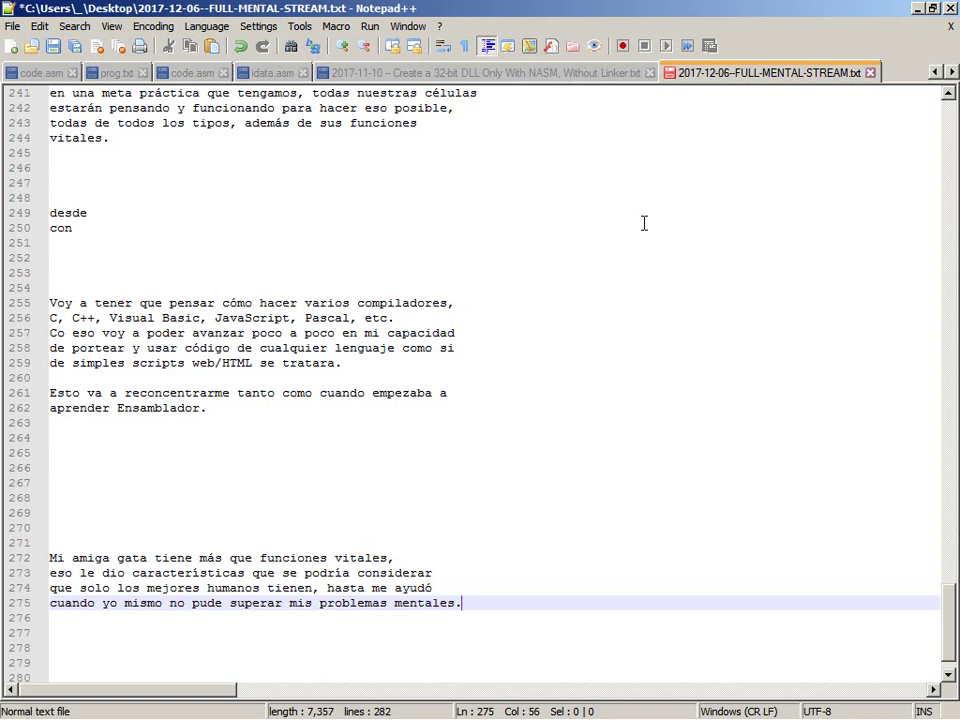
{"action": "key", "text": "BackSpace"}
{"action": "key", "text": "Return"}
Finish the paragraph with "y los superó en menos de 1 segundo al demostrarme" and "amor." on its own line.
{"action": "type", "text": "y l"}
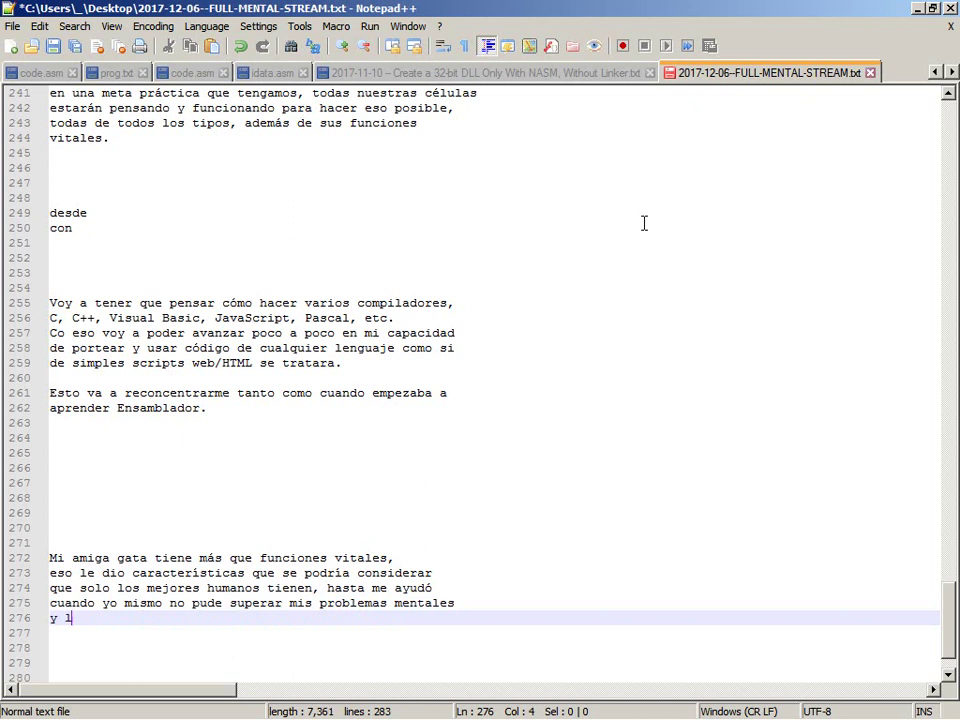
{"action": "type", "text": "os superó"}
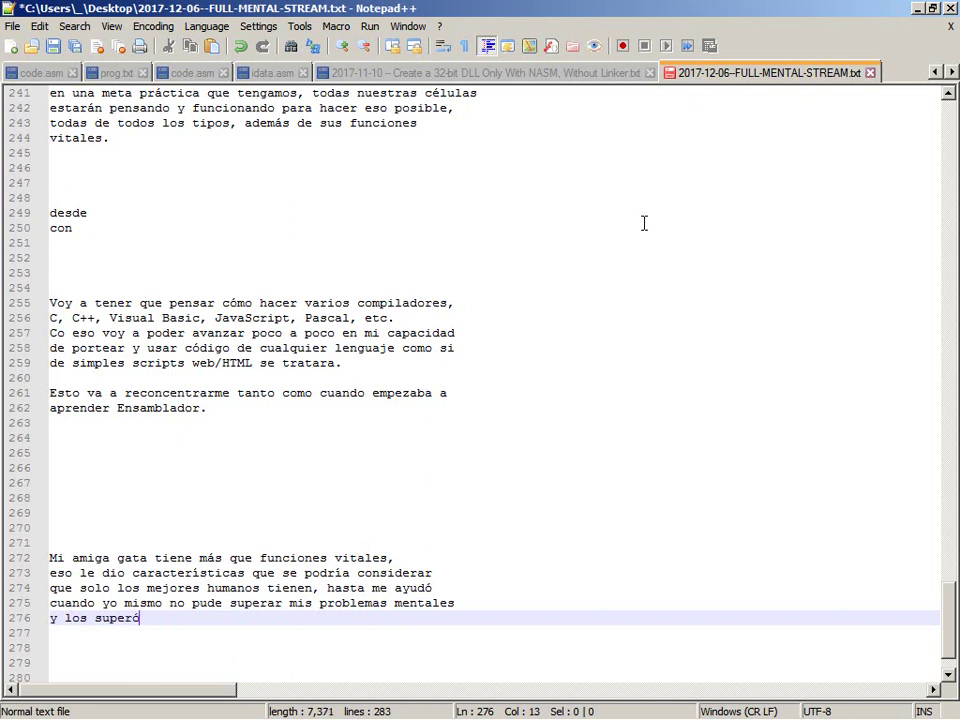
{"action": "type", "text": " en menos de 1 segundo."}
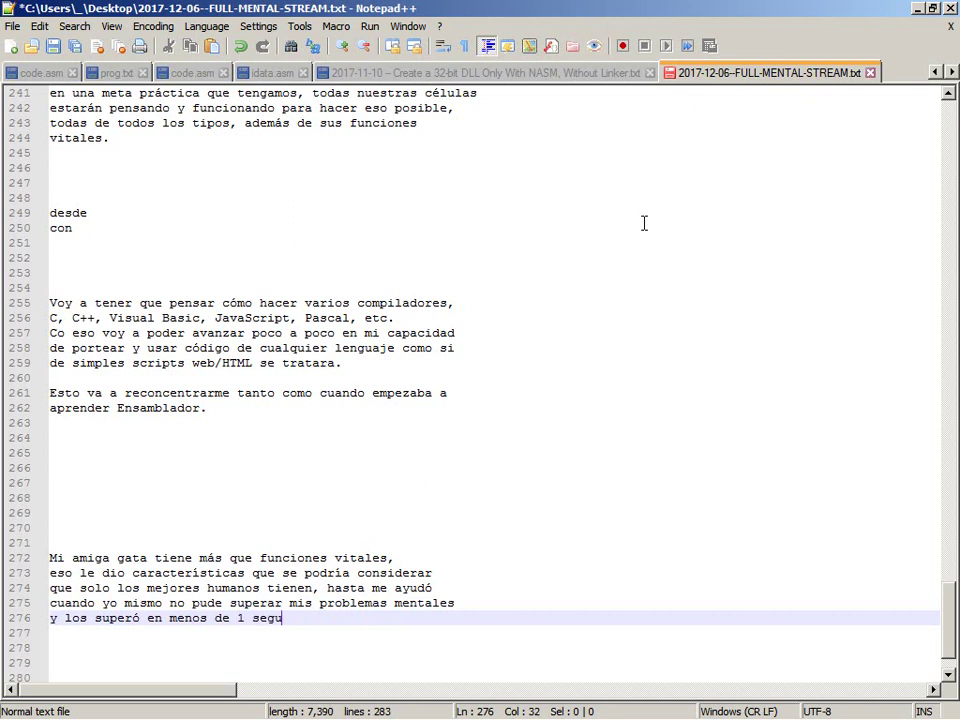
{"action": "key", "text": "BackSpace"}
{"action": "type", "text": "al demostrarme"}
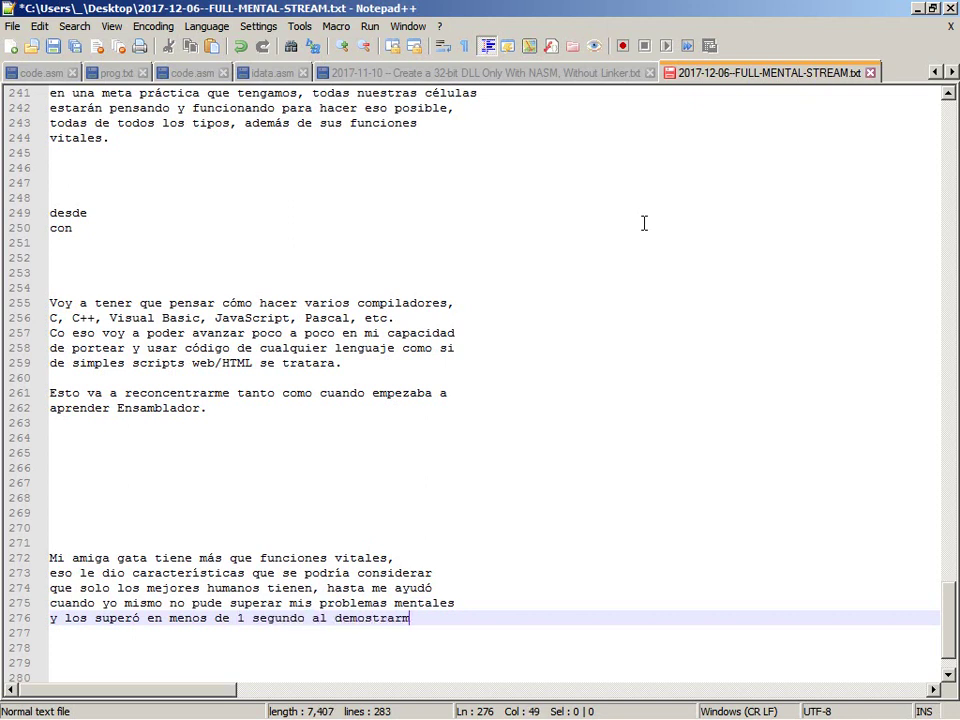
{"action": "key", "text": "Return"}
{"action": "type", "text": "amor."}
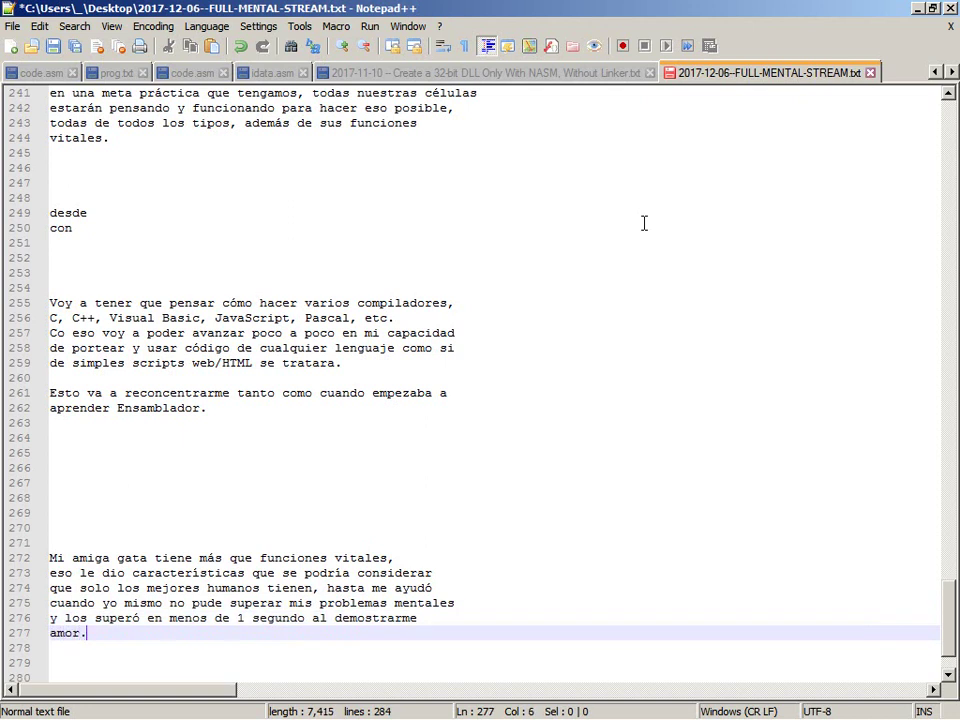
Add six blank lines above EOF, return to the second blank line below the cat paragraph, and save the file.
{"action": "key", "text": "ctrl+End"}
{"action": "key", "text": "Up"}
{"action": "key", "text": "Return"}
{"action": "key", "text": "Return"}
{"action": "key", "text": "Return"}
{"action": "key", "text": "Return"}
{"action": "key", "text": "Return"}
{"action": "key", "text": "Return"}
{"action": "key", "text": "Down"}
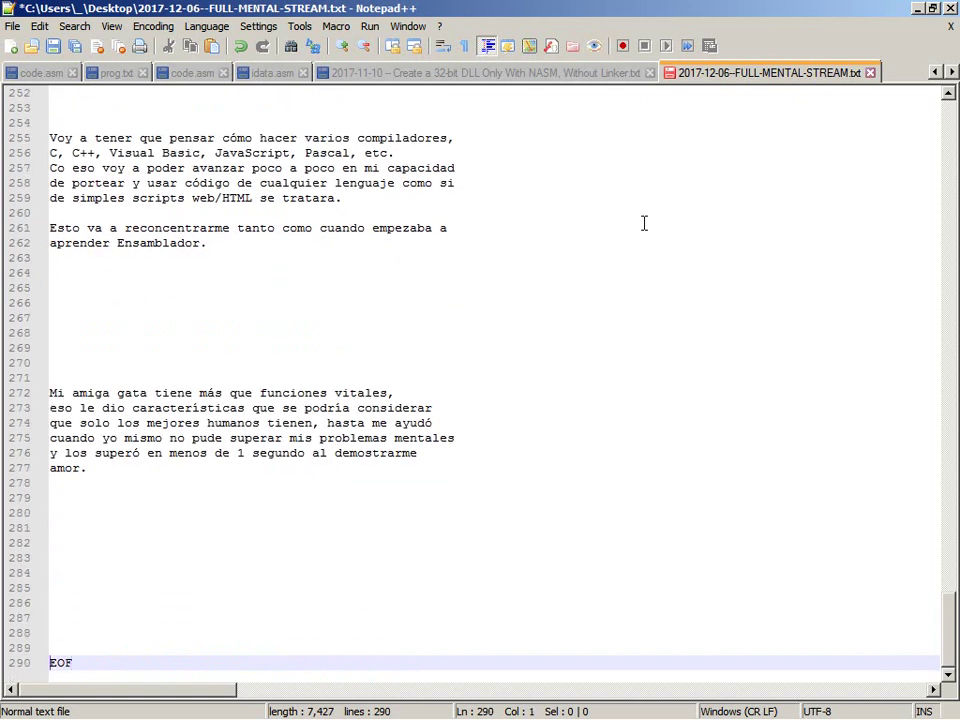
{"action": "key", "text": "Up"}
{"action": "key", "text": "Up"}
{"action": "key", "text": "Up"}
{"action": "key", "text": "Up"}
{"action": "key", "text": "Up"}
{"action": "key", "text": "Up"}
{"action": "key", "text": "Up"}
{"action": "key", "text": "Up"}
{"action": "key", "text": "Up"}
{"action": "key", "text": "Up"}
{"action": "key", "text": "Up"}
{"action": "key", "text": "ctrl+s"}
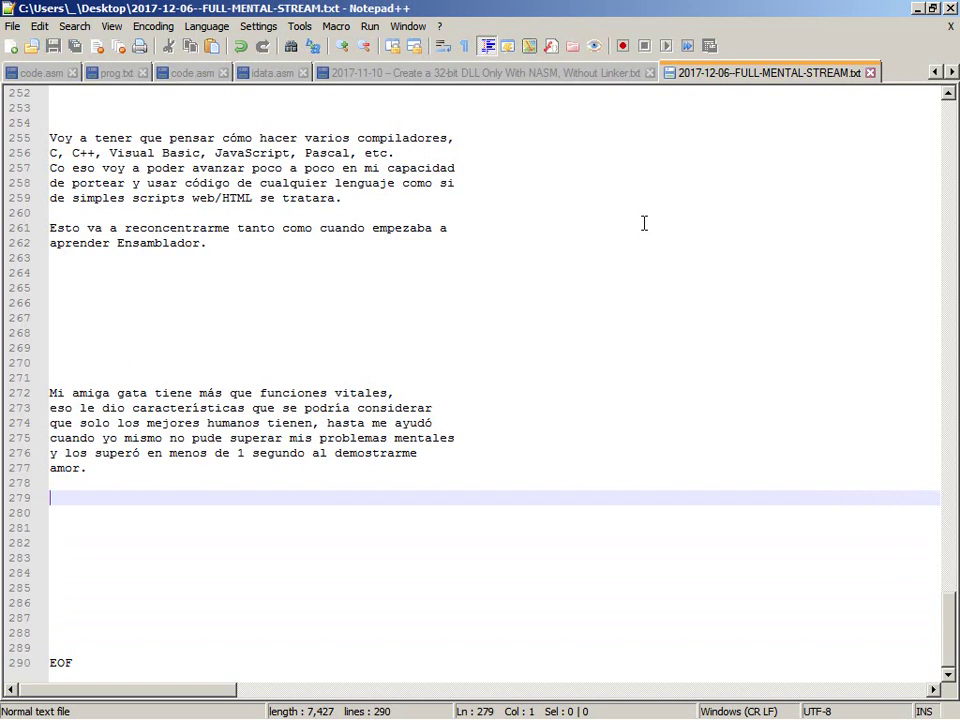
Switch to the YouTube upload page in the browser and publish the Ideas video.
{"action": "key", "text": "alt+Tab"}
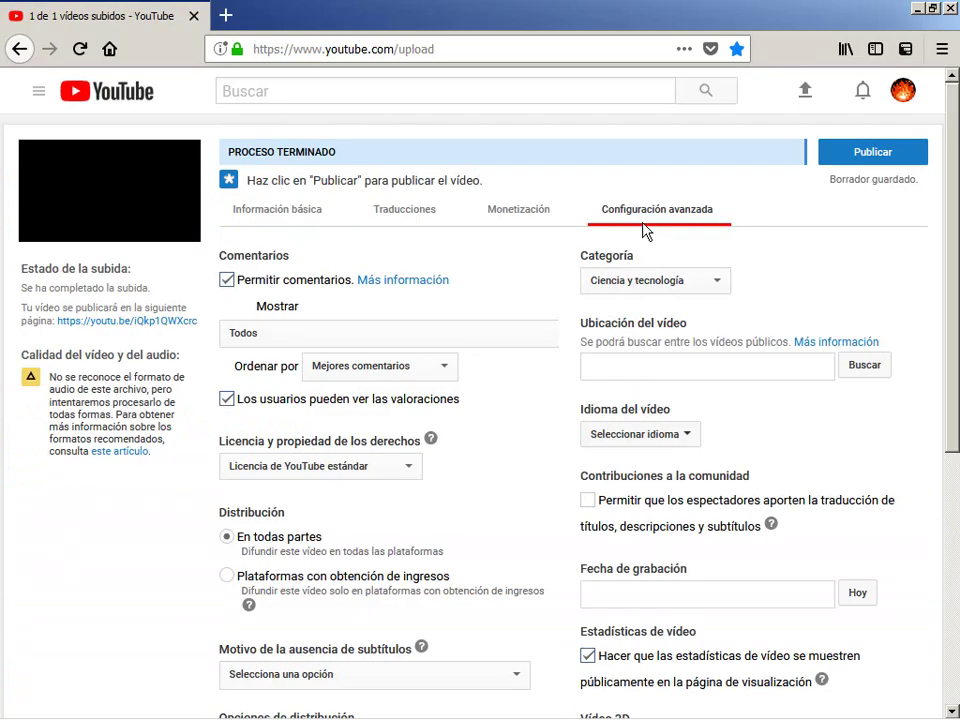
{"action": "left_click", "coordinate": [835, 156]}
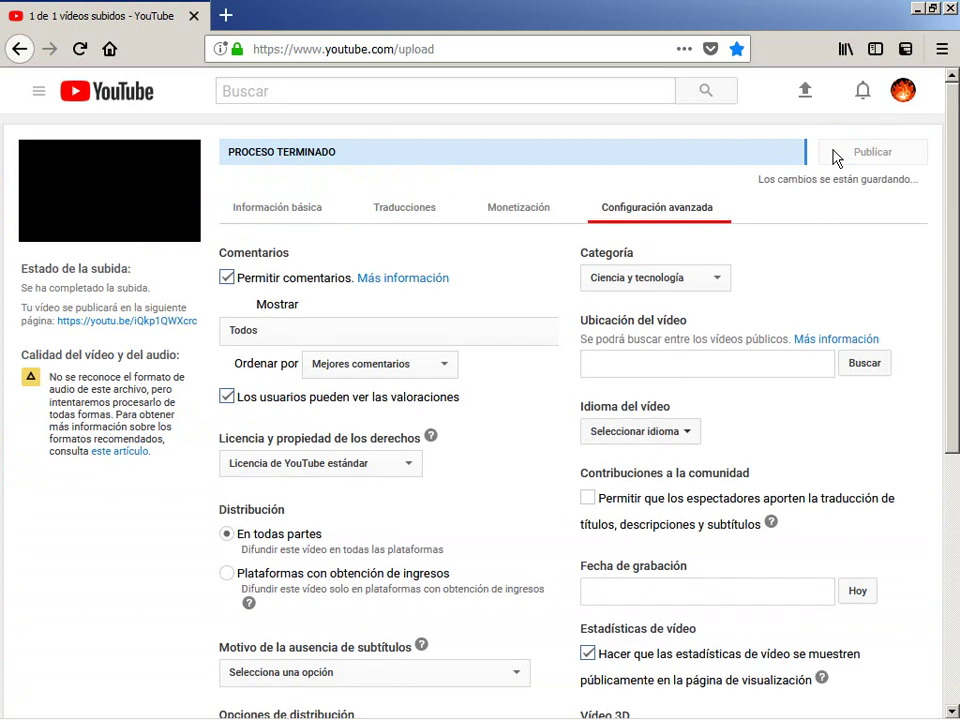
{"action": "left_click", "coordinate": [838, 154]}
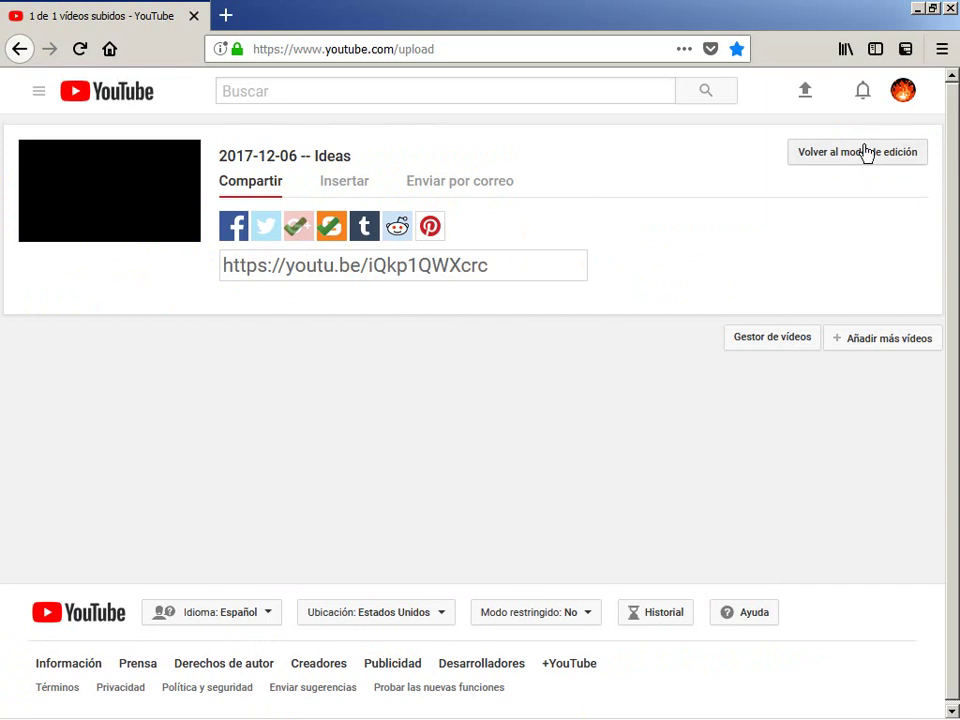
Return the published video to editing mode and set its video language to Inglés.
{"action": "left_click", "coordinate": [866, 154]}
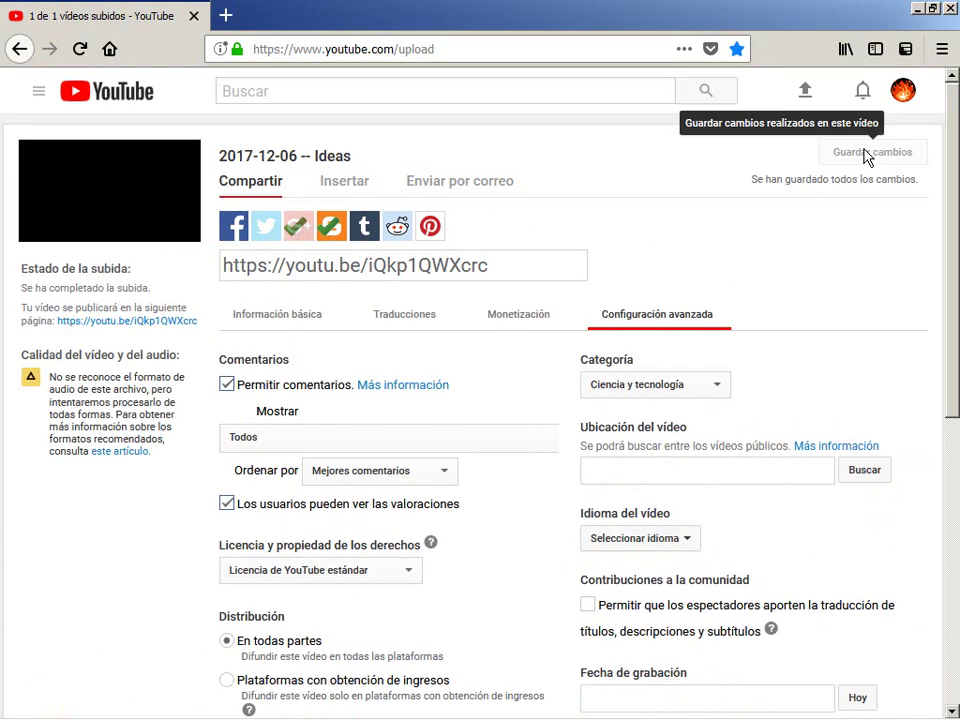
{"action": "scroll", "coordinate": [707, 154], "scroll_direction": "down", "scroll_amount": 3}
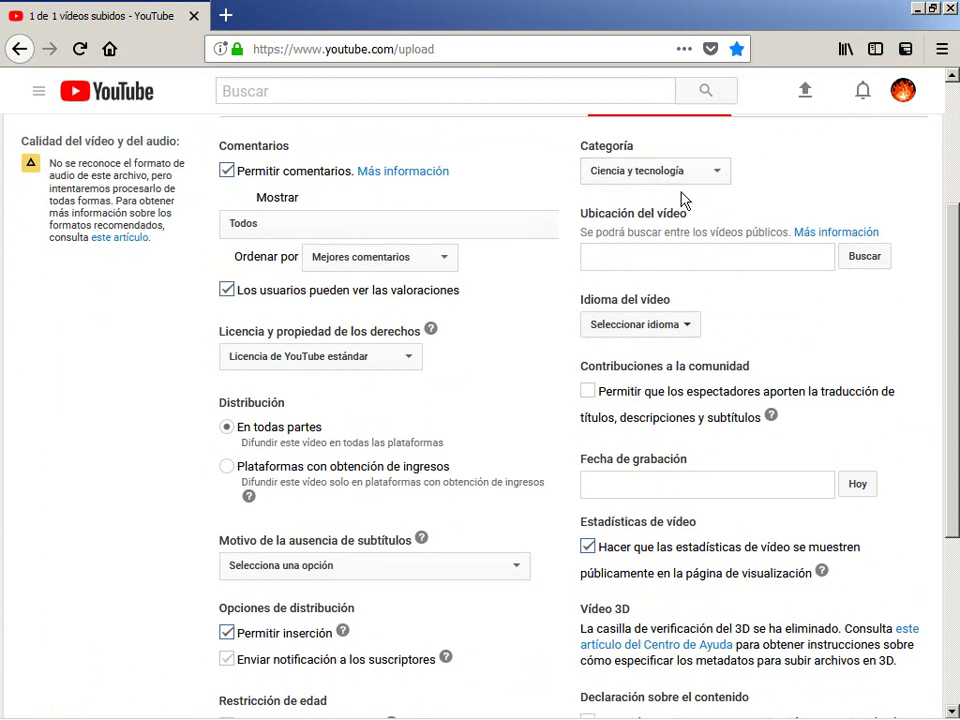
{"action": "left_click", "coordinate": [666, 324]}
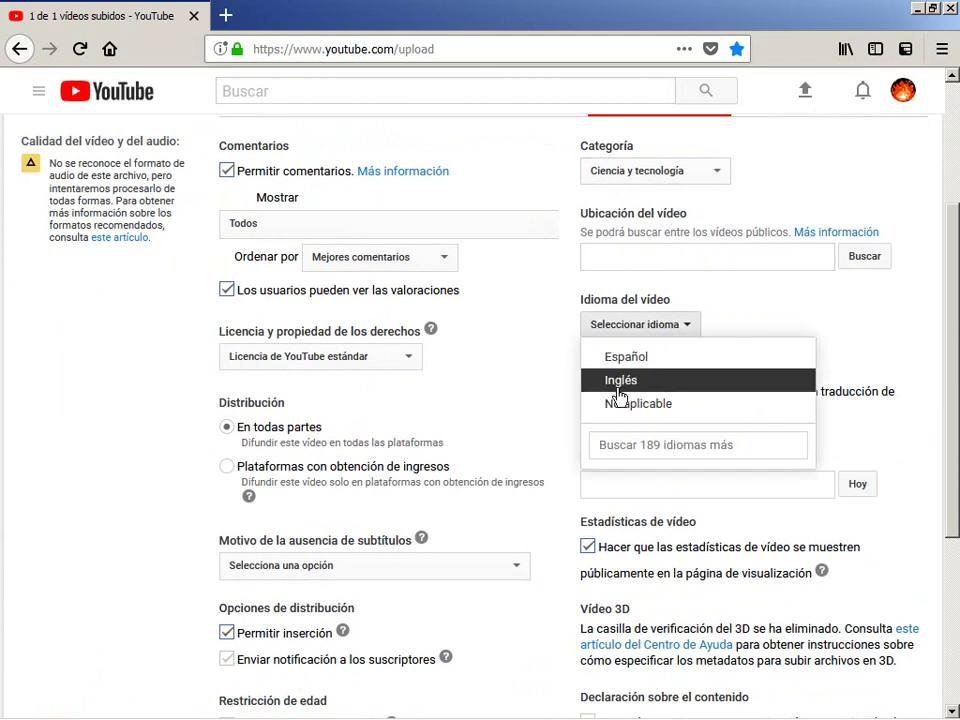
{"action": "left_click", "coordinate": [620, 381]}
Set the video's license to Creative Commons - Atribución and save the changes.
{"action": "left_click", "coordinate": [368, 366]}
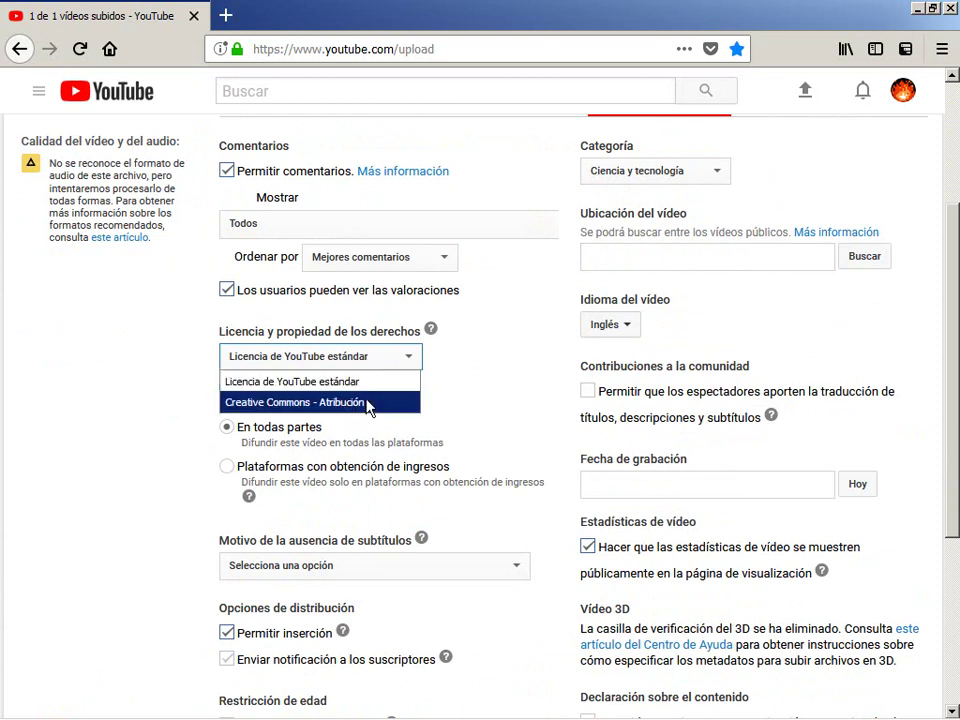
{"action": "left_click", "coordinate": [368, 402]}
{"action": "scroll", "coordinate": [497, 411], "scroll_direction": "down", "scroll_amount": 3}
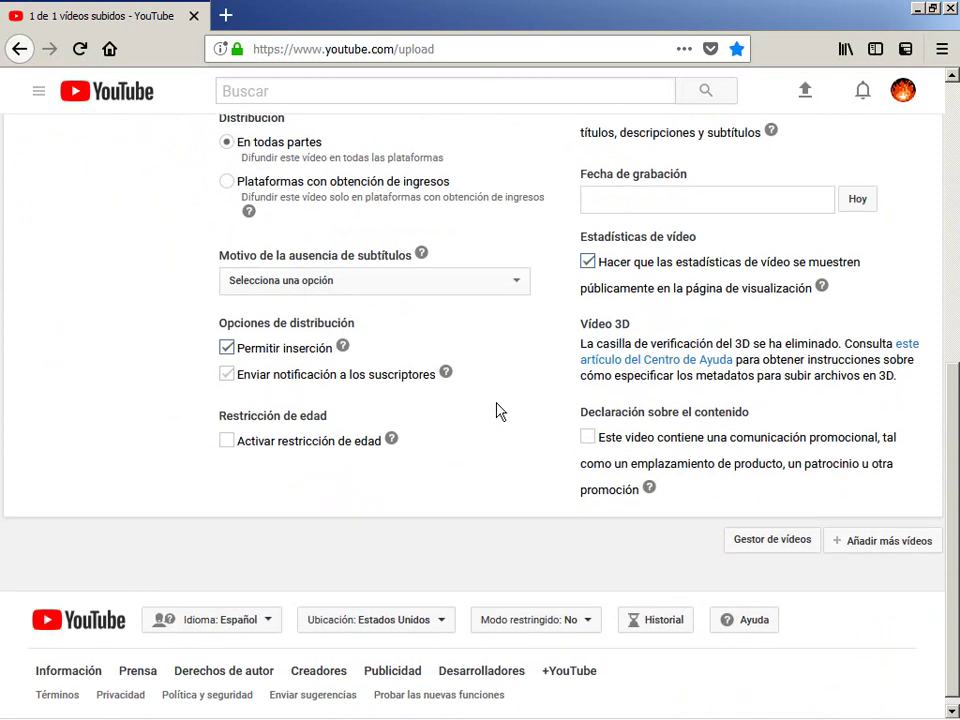
{"action": "scroll", "coordinate": [748, 559], "scroll_direction": "up", "scroll_amount": 1}
{"action": "scroll", "coordinate": [748, 559], "scroll_direction": "up", "scroll_amount": 5}
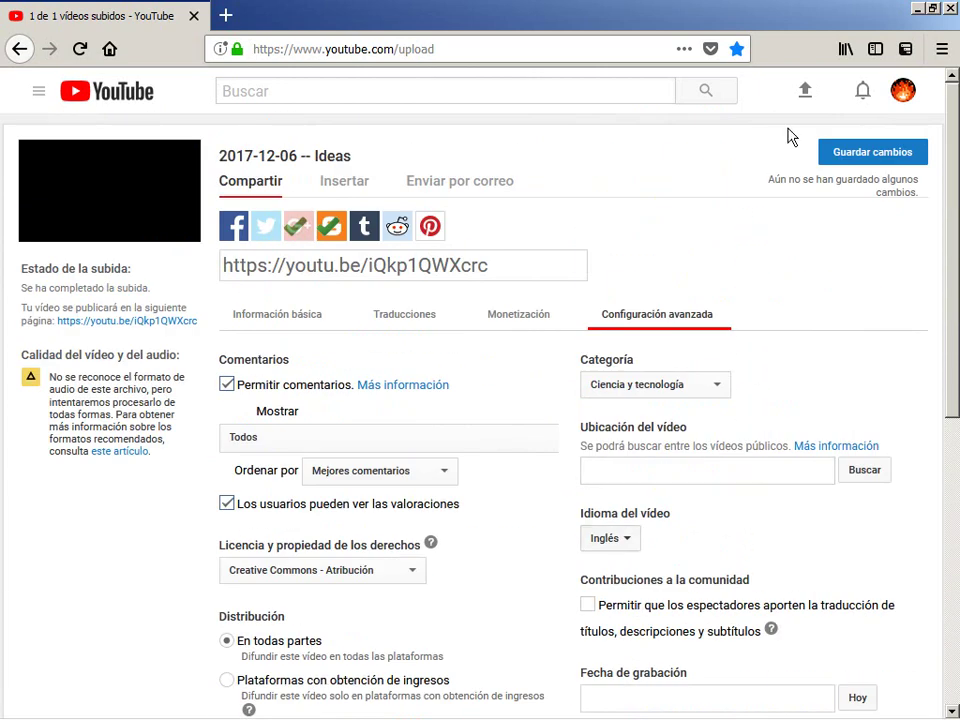
{"action": "left_click", "coordinate": [852, 147]}
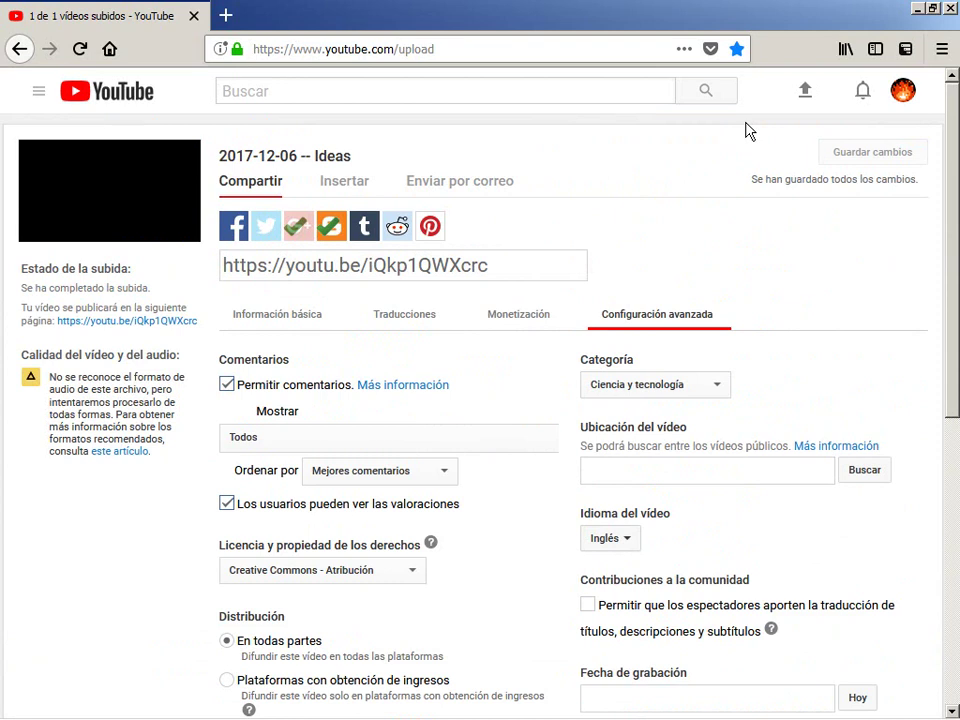
{"action": "key", "text": "ctrl+t"}
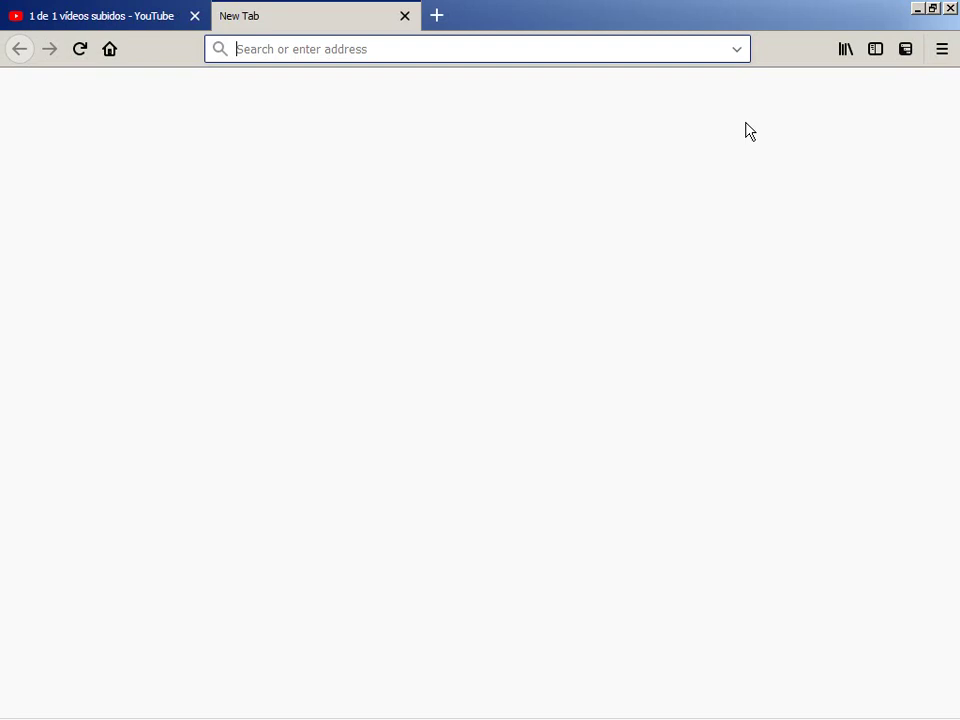
{"action": "type", "text": "my_v"}
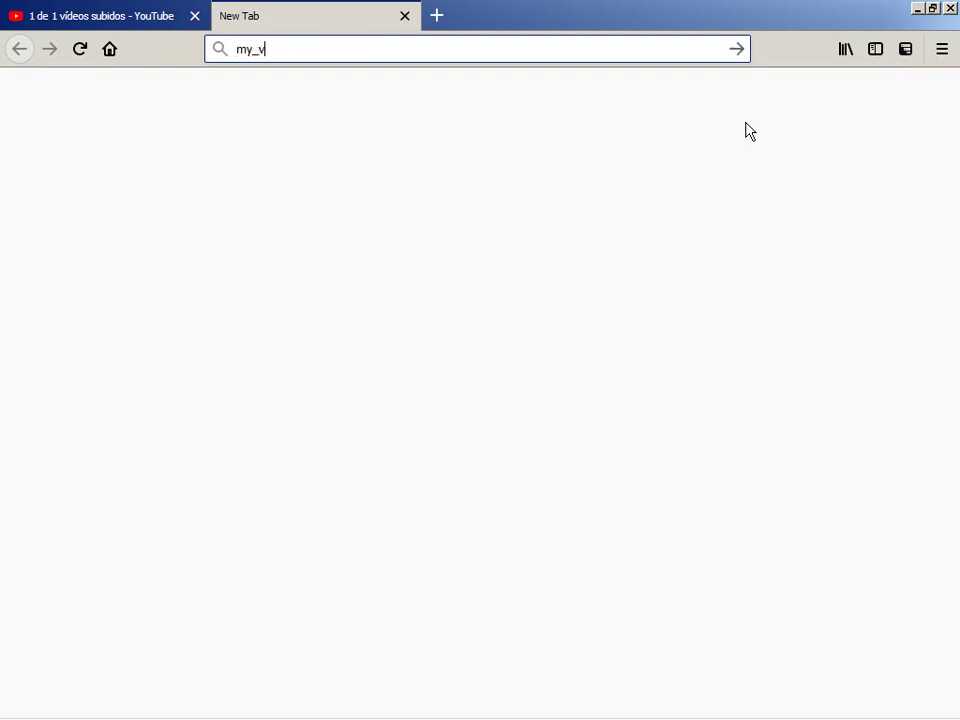
{"action": "type", "text": "ideos"}
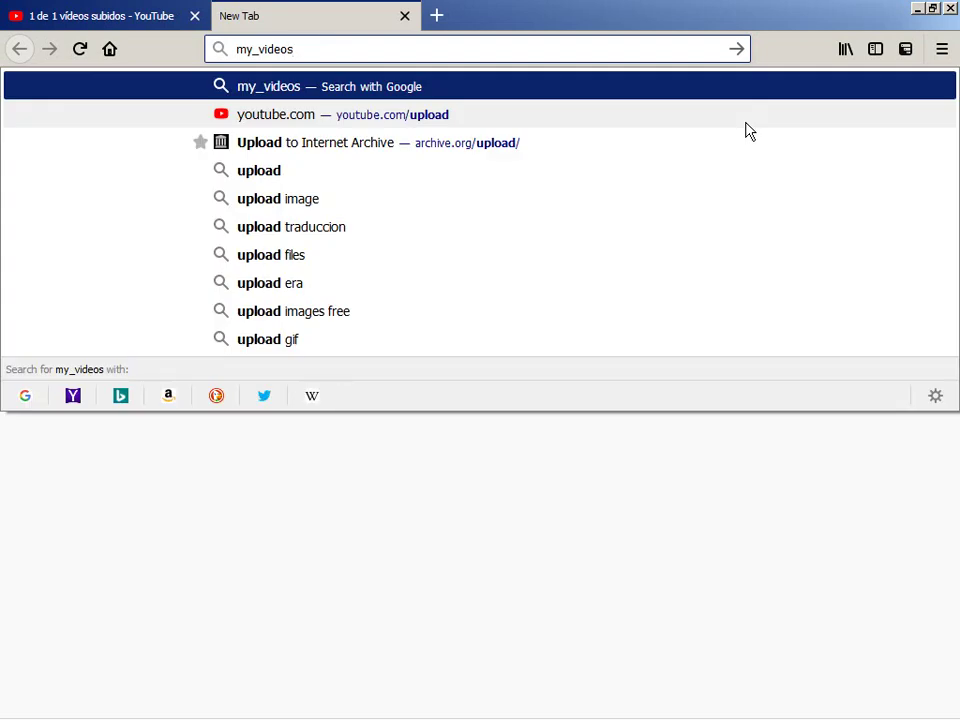
{"action": "left_click", "coordinate": [750, 131]}
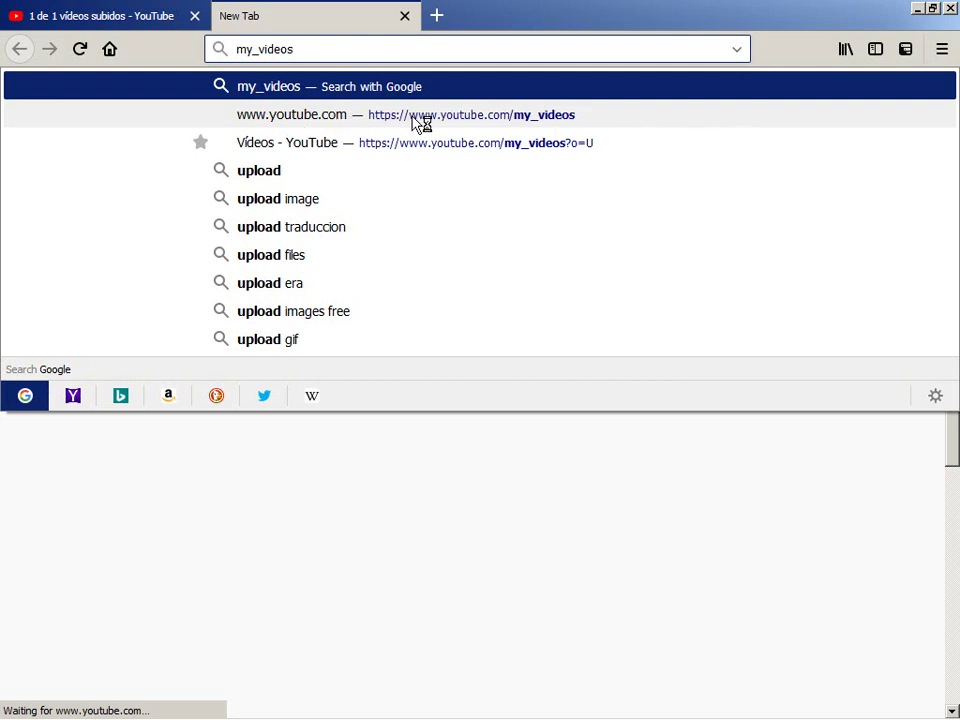
{"action": "key", "text": "Down"}
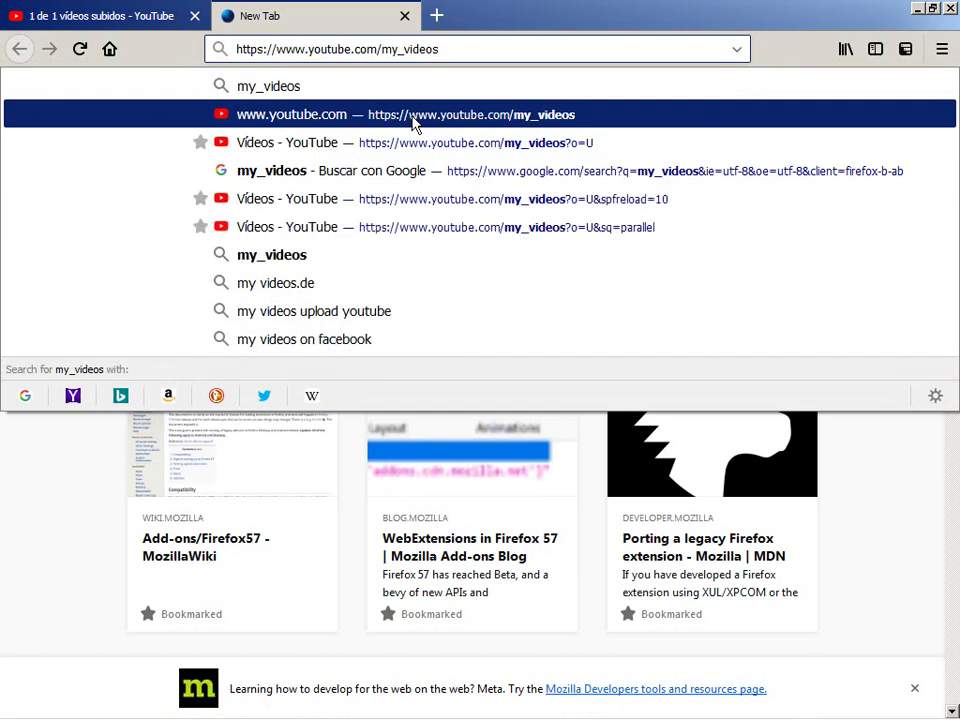
{"action": "left_click", "coordinate": [416, 118]}
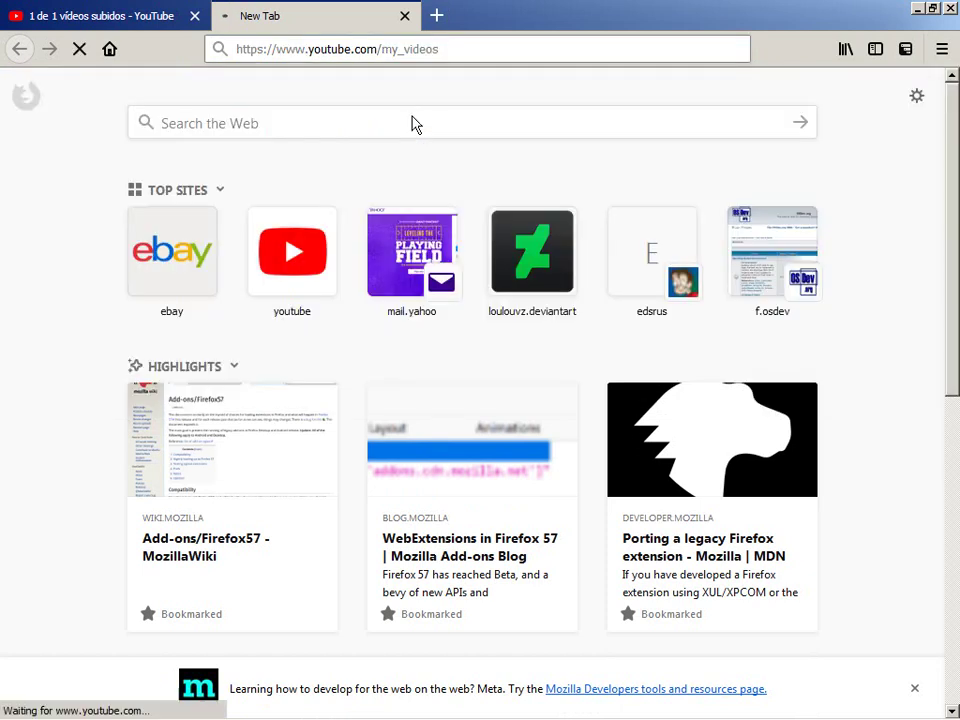
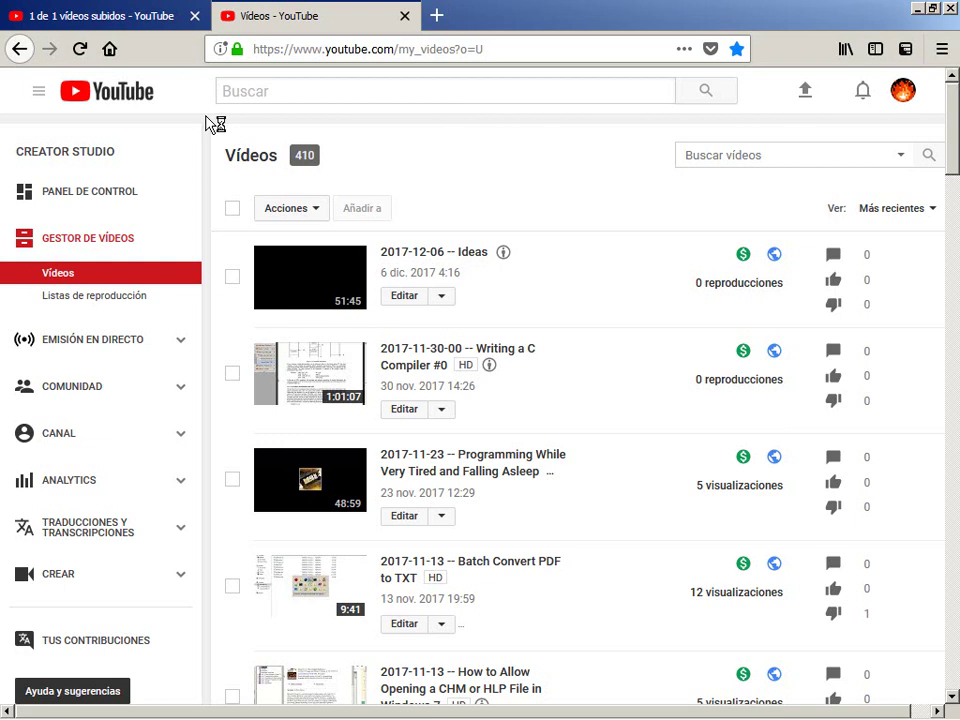
Try to open youtube.com/use/user in a new browser tab.
{"action": "key", "text": "ctrl+t"}
{"action": "type", "text": "youtu"}
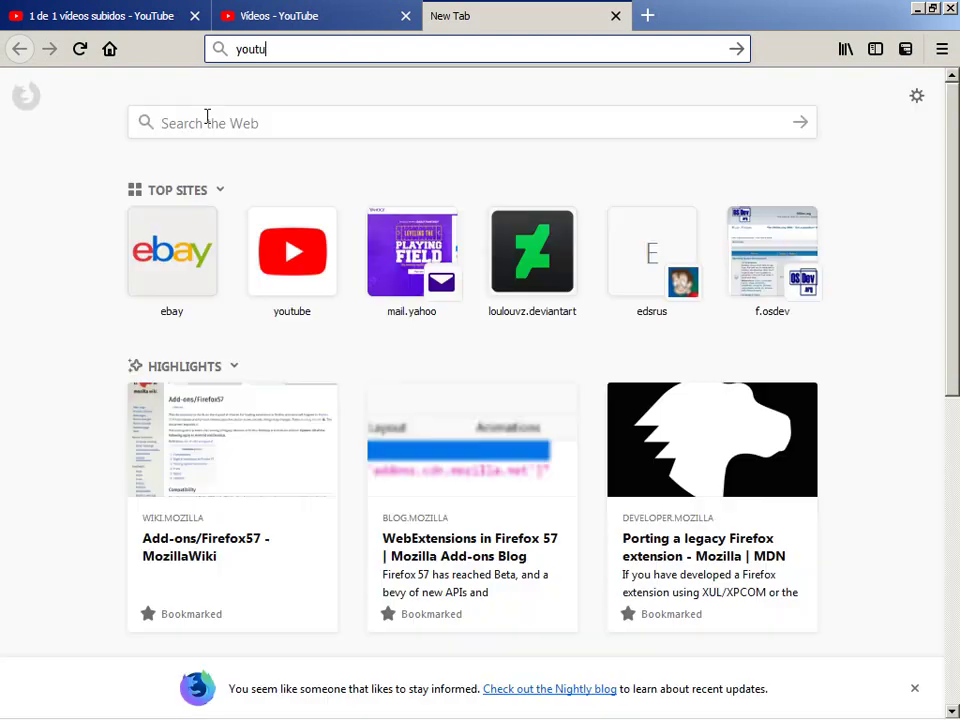
{"action": "type", "text": "be.lc"}
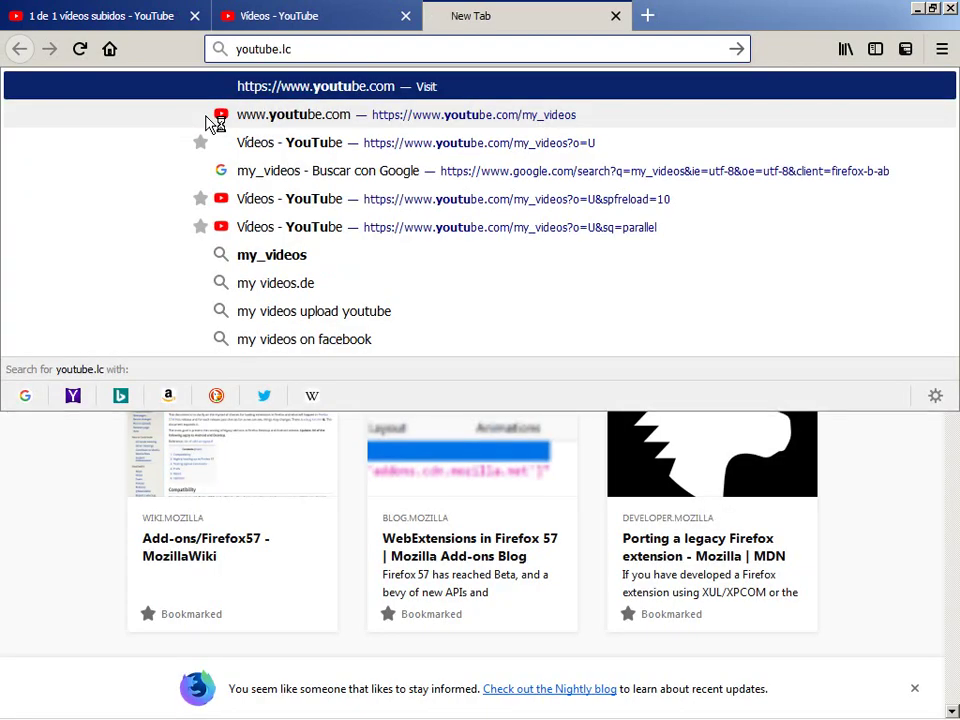
{"action": "key", "text": "ctrl+a"}
{"action": "type", "text": "youtube"}
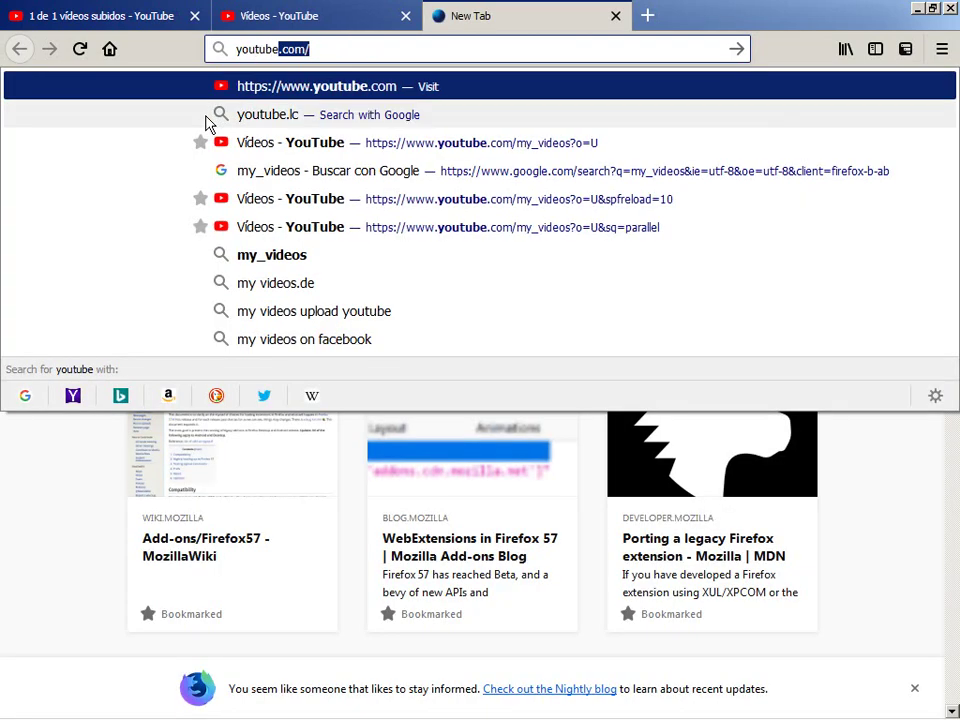
{"action": "type", "text": ".com/use/"}
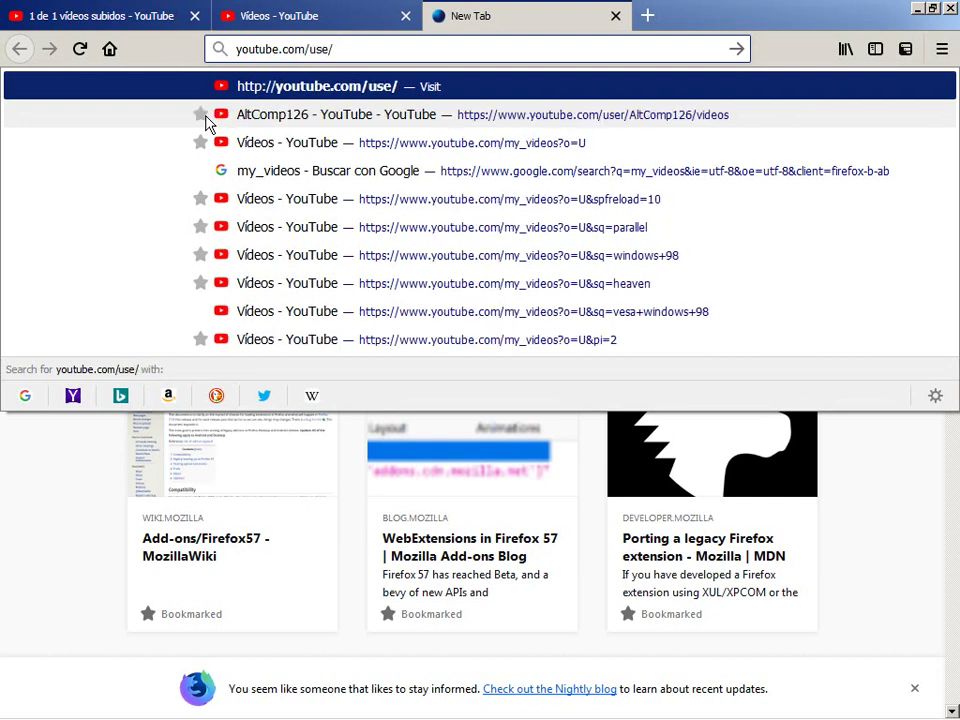
{"action": "type", "text": "user"}
{"action": "key", "text": "Return"}
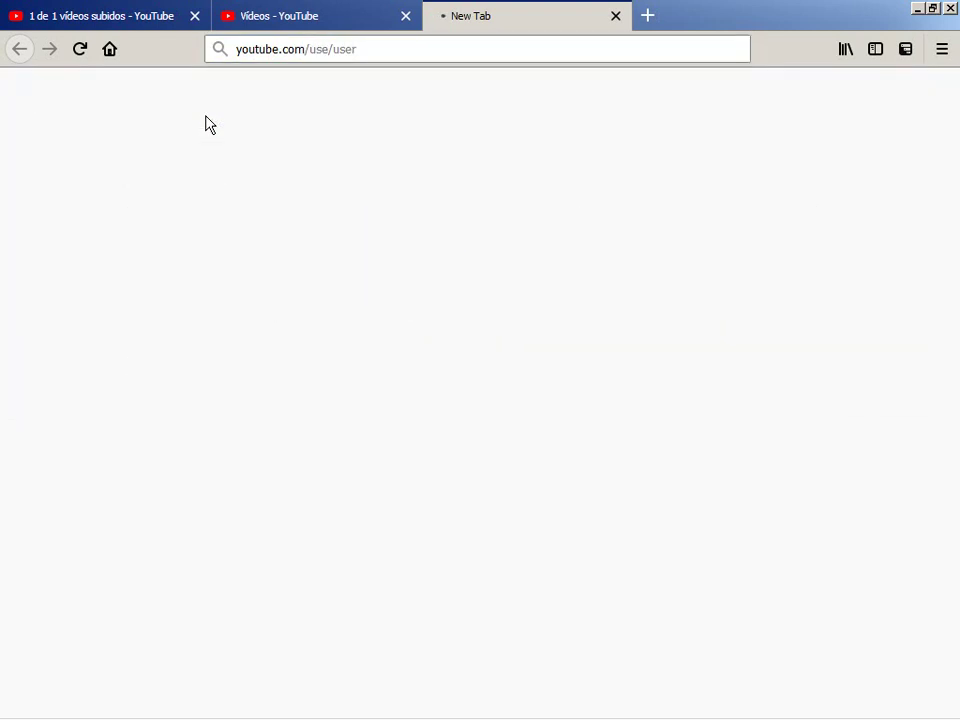
{"action": "key", "text": "ctrl+Page_Up"}
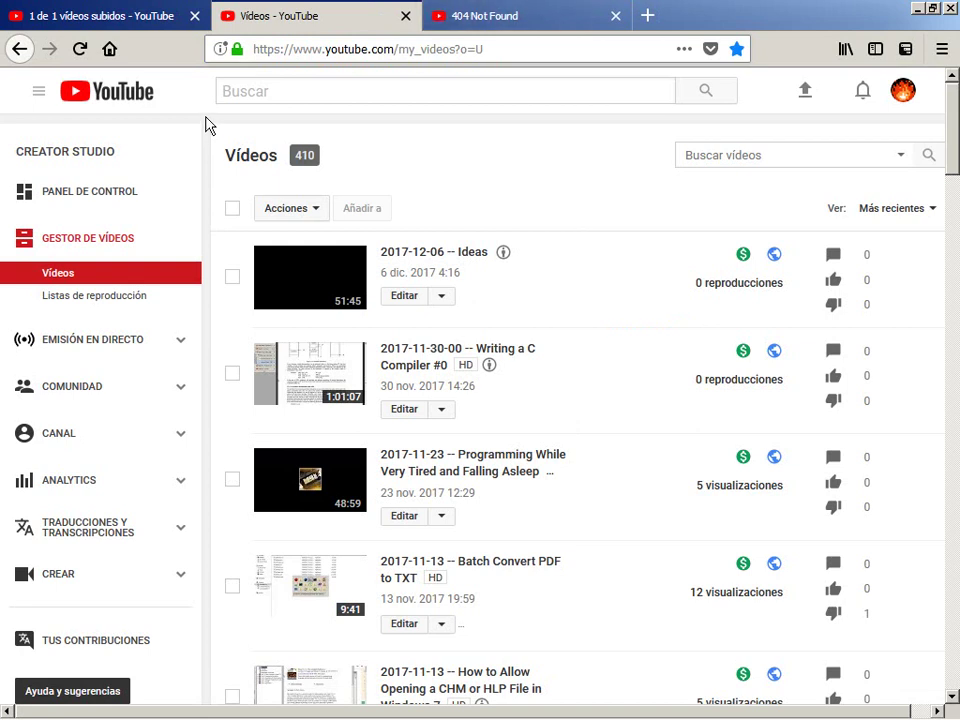
{"action": "key", "text": "ctrl+Page_Down"}
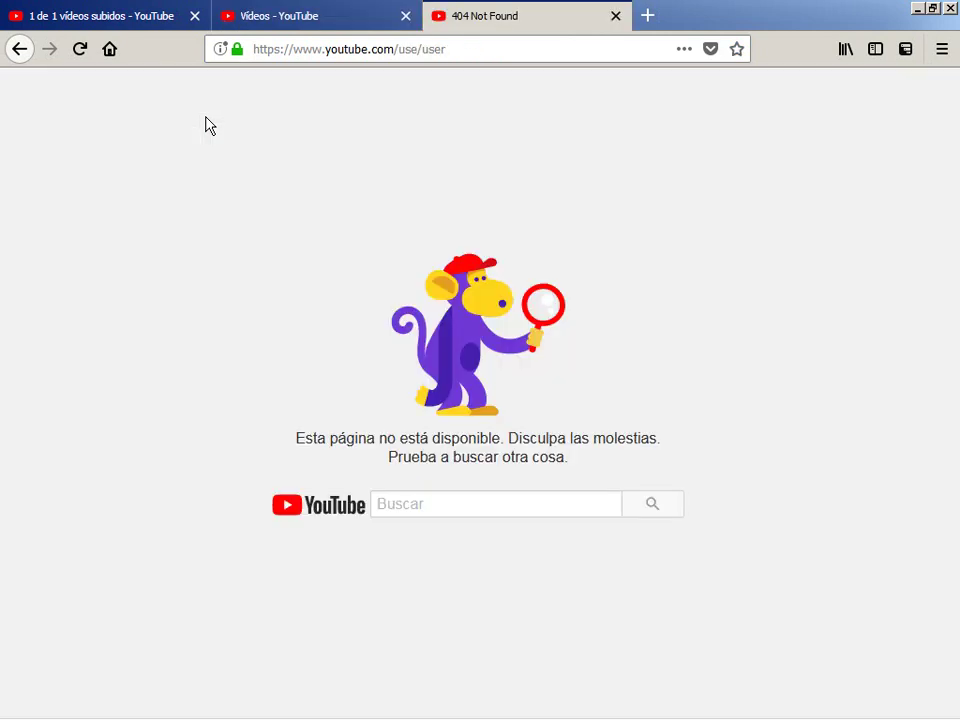
Change the final part of the page address to User and load youtube.com/use/User.
{"action": "left_click", "coordinate": [532, 44]}
{"action": "left_click", "coordinate": [532, 44]}
{"action": "key", "text": "shift+Left"}
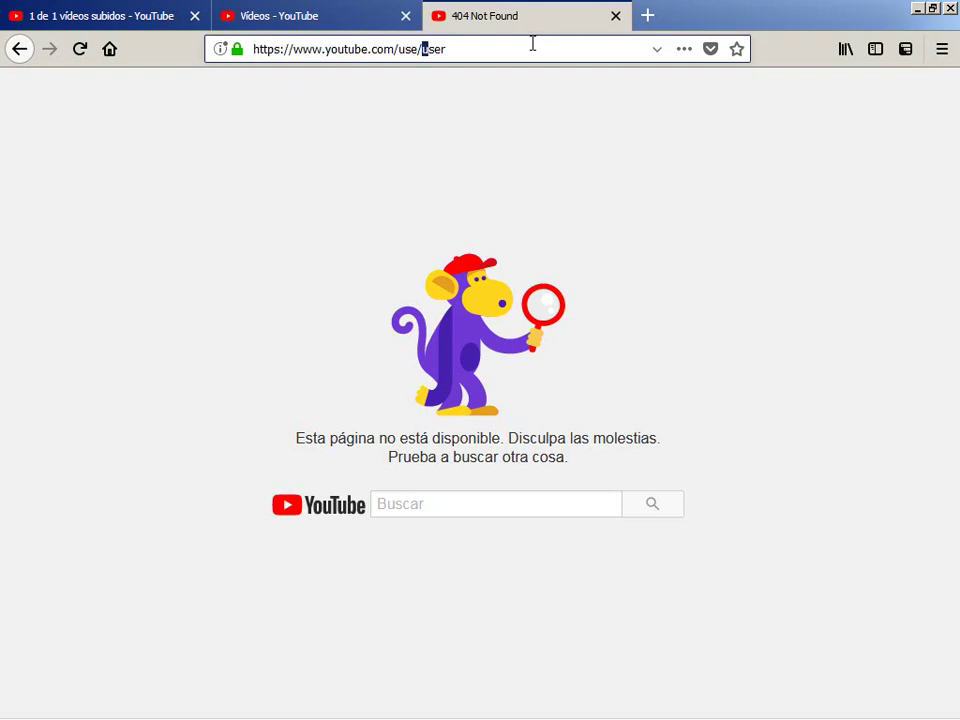
{"action": "type", "text": "U"}
{"action": "key", "text": "Return"}
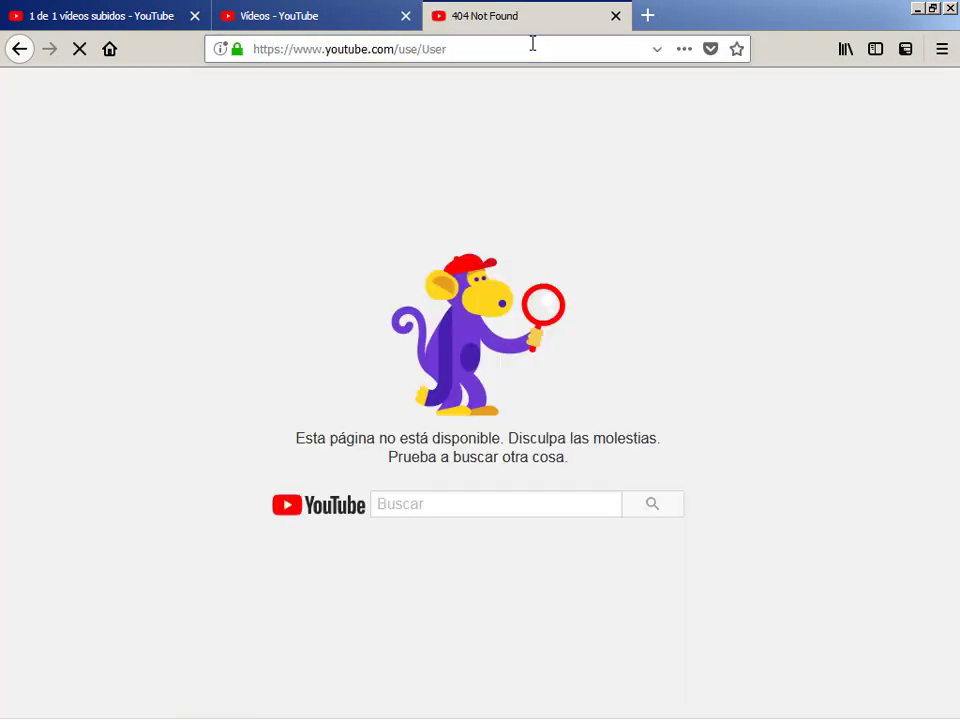
Replace the final part of the page address with watch and try to load youtube.com/use/watch.
{"action": "left_click", "coordinate": [543, 44]}
{"action": "left_click", "coordinate": [543, 44]}
{"action": "key", "text": "shift+Left"}
{"action": "key", "text": "shift+Left"}
{"action": "key", "text": "shift+Left"}
{"action": "key", "text": "shift+Left"}
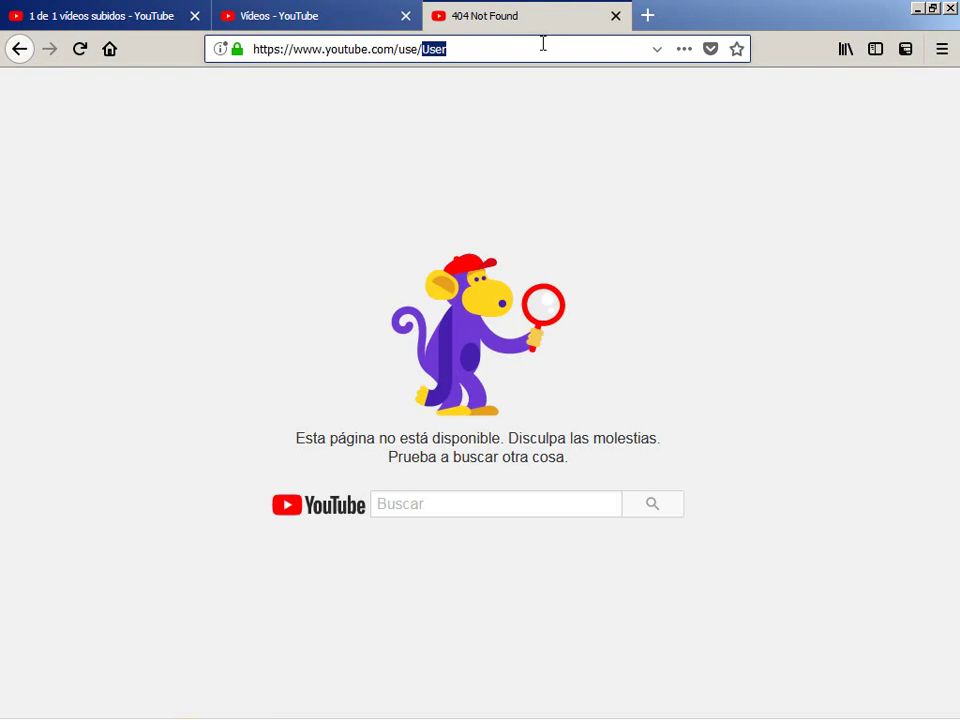
{"action": "type", "text": "watch"}
{"action": "key", "text": "Return"}
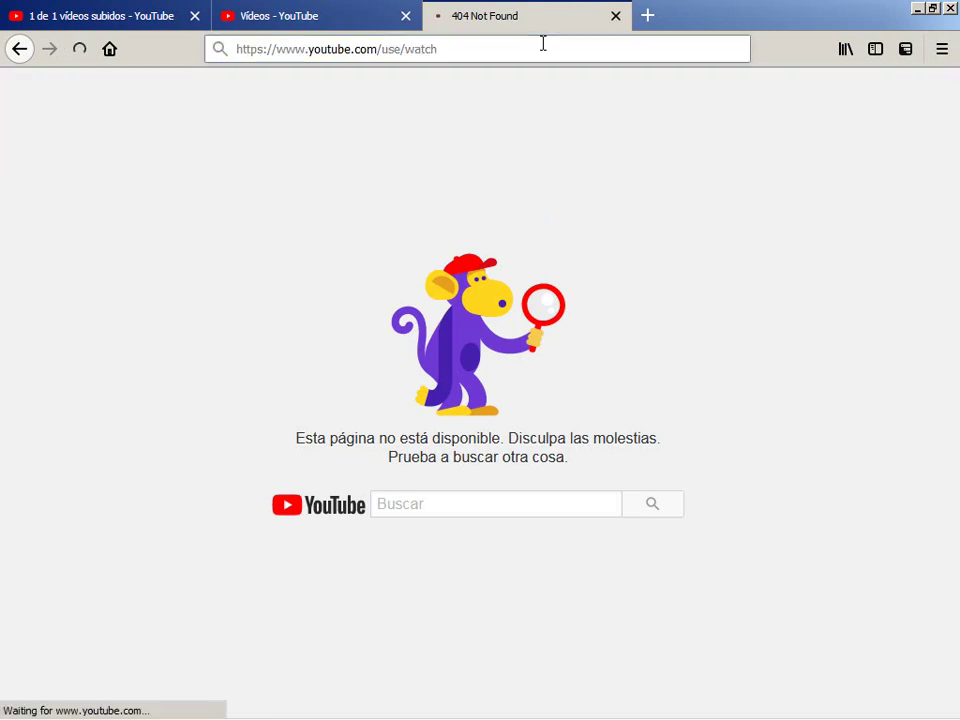
Return to the Ideas video's upload page and review its monetization, translation and basic information settings.
{"action": "key", "text": "alt+Tab"}
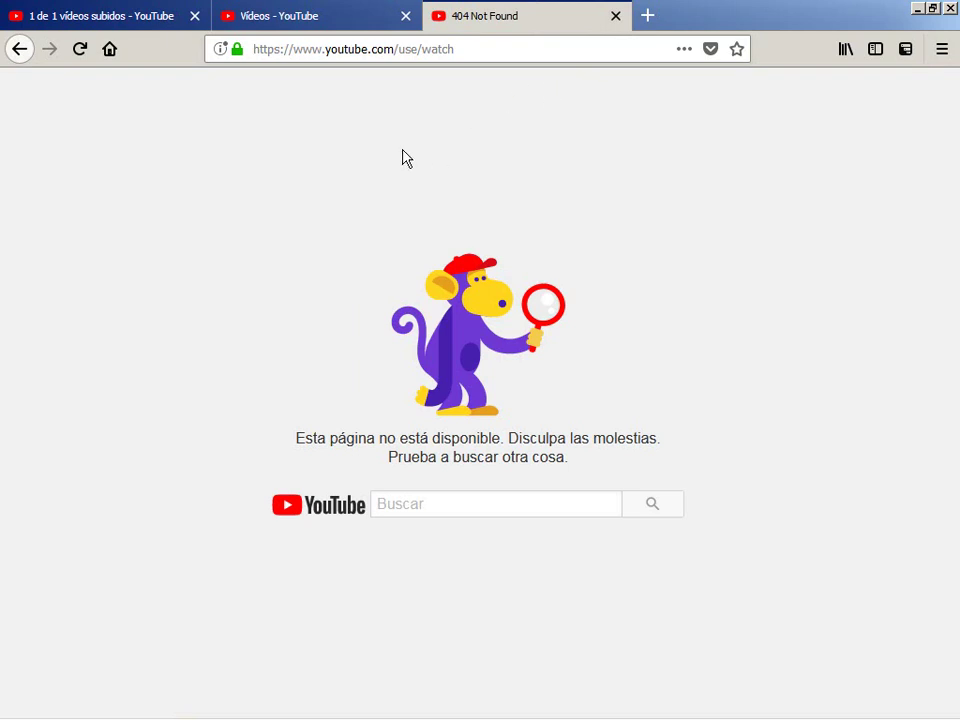
{"action": "key", "text": "ctrl+Page_Up"}
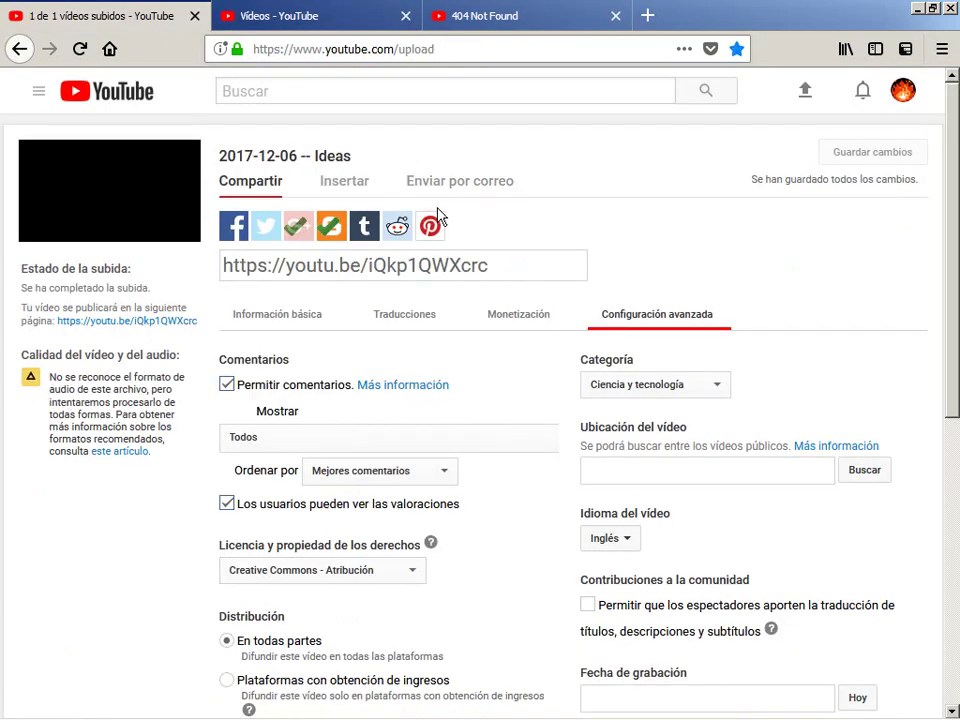
{"action": "left_click", "coordinate": [525, 324]}
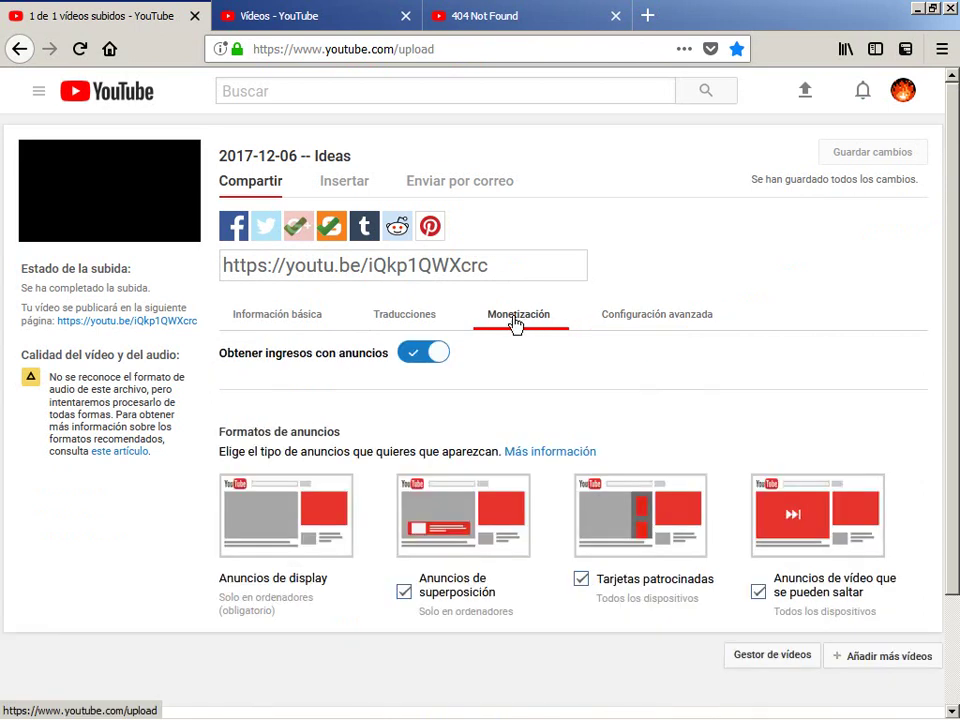
{"action": "left_click", "coordinate": [420, 325]}
{"action": "left_click", "coordinate": [290, 325]}
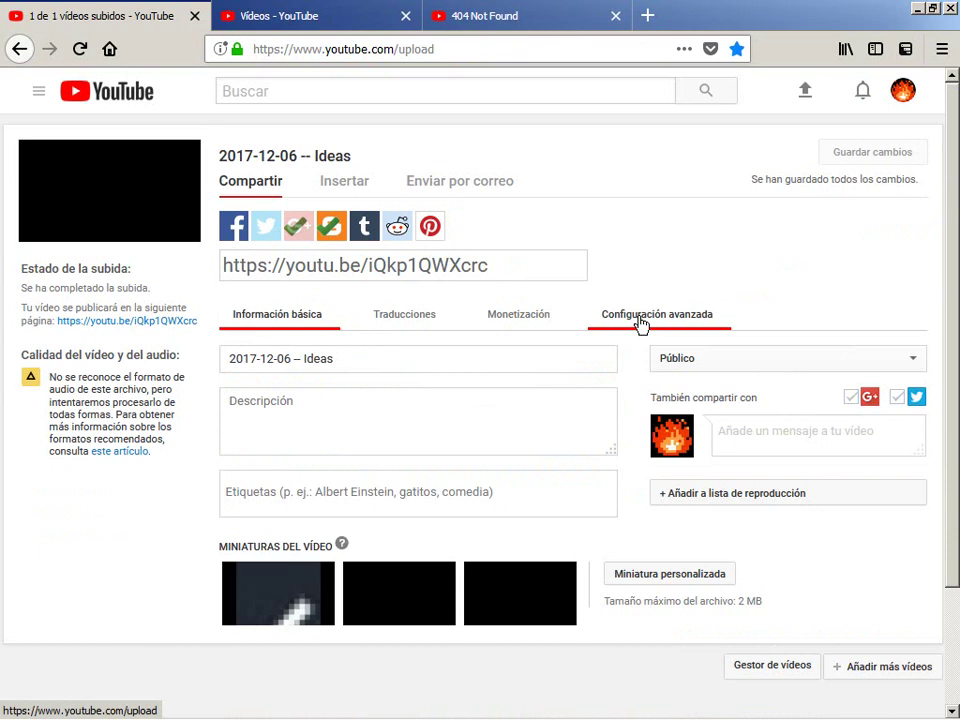
Open devel.archefire.org/files.php in a new browser tab.
{"action": "key", "text": "alt+Tab"}
{"action": "key", "text": "alt+Tab"}
{"action": "key", "text": "ctrl+t"}
{"action": "type", "text": "ddeve"}
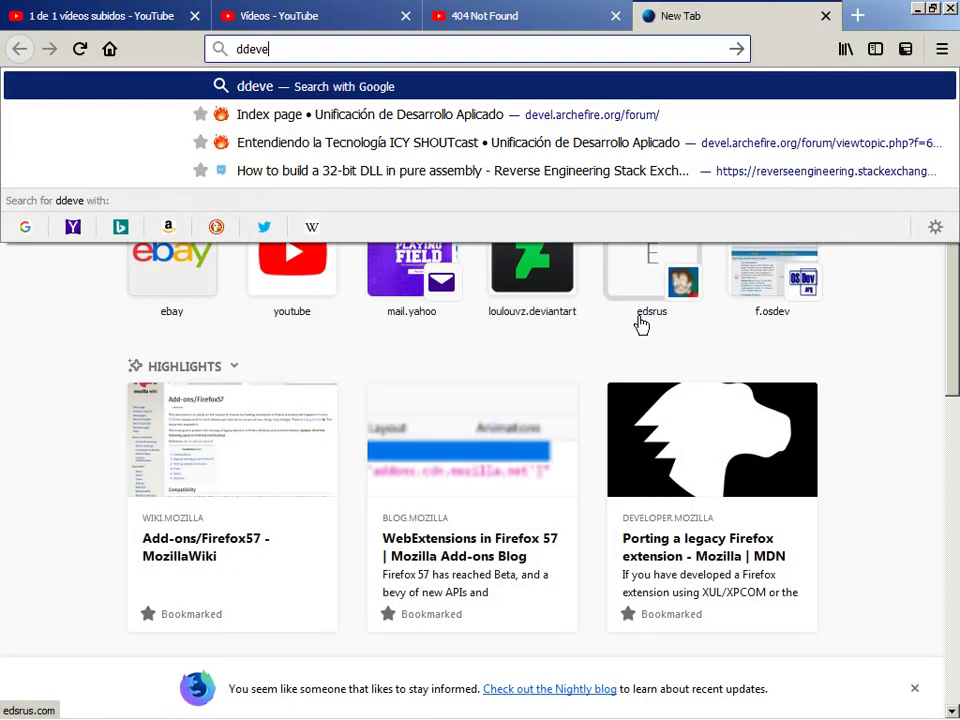
{"action": "key", "text": "BackSpace"}
{"action": "key", "text": "BackSpace"}
{"action": "key", "text": "BackSpace"}
{"action": "key", "text": "BackSpace"}
{"action": "type", "text": "eve"}
{"action": "key", "text": "Right"}
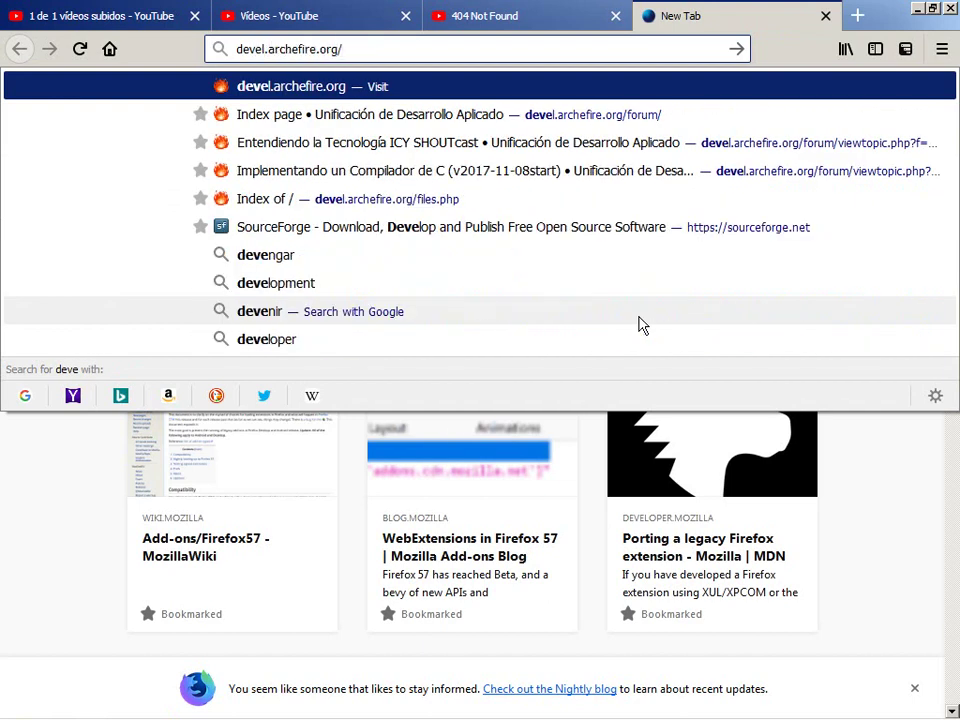
{"action": "key", "text": "Right"}
{"action": "type", "text": "file"}
{"action": "key", "text": "Right"}
{"action": "key", "text": "Return"}
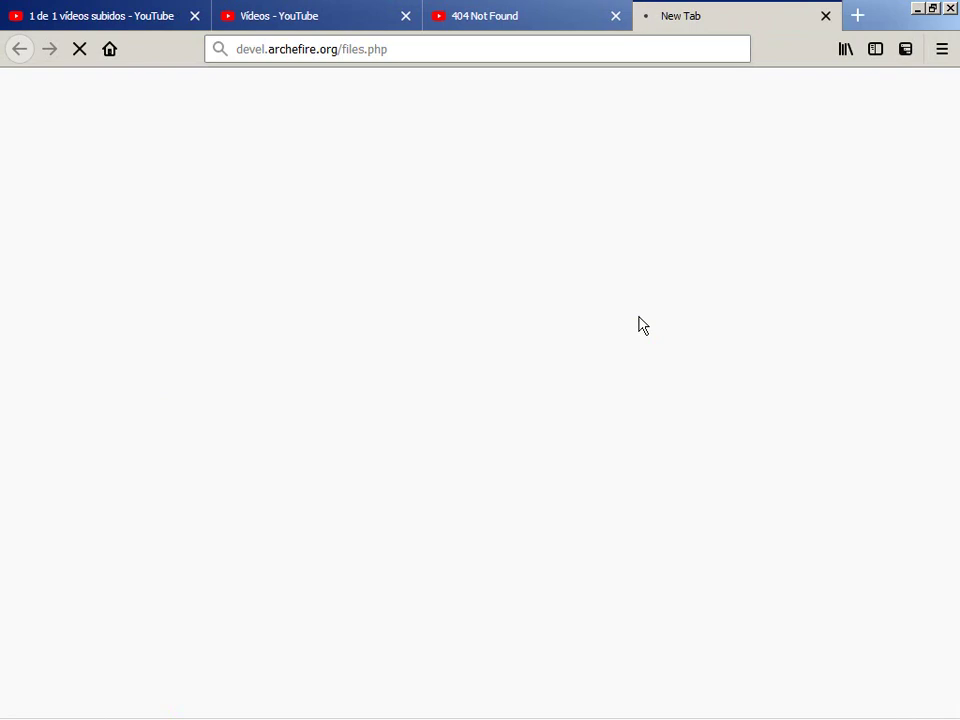
Switch to the notes in Notepad++ and, several blank lines below the cat paragraph, write "Convertir de Ensamblador a C y viceversa para tener qué hacer,".
{"action": "key", "text": "alt+Tab"}
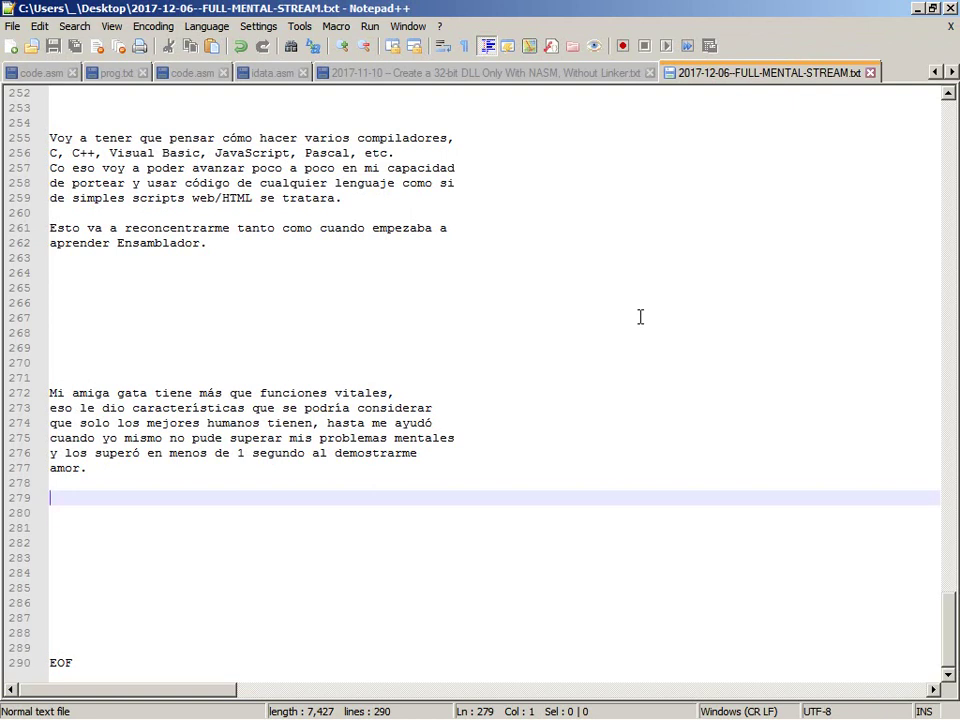
{"action": "key", "text": "Return"}
{"action": "key", "text": "Return"}
{"action": "key", "text": "Return"}
{"action": "key", "text": "Return"}
{"action": "key", "text": "Return"}
{"action": "key", "text": "Return"}
{"action": "key", "text": "Return"}
{"action": "type", "text": "Converti"}
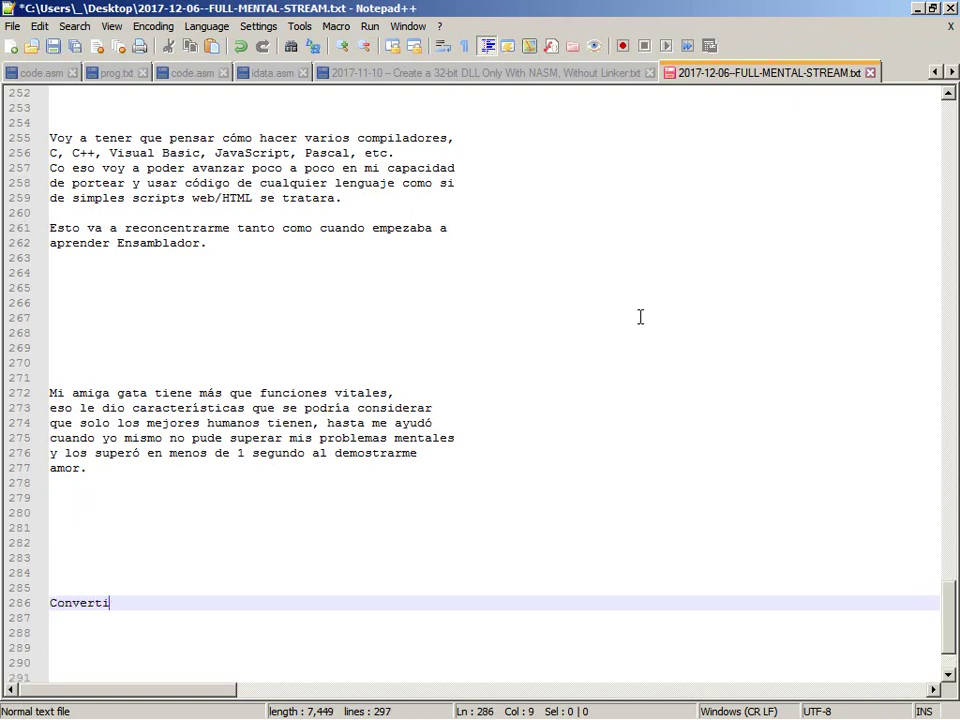
{"action": "type", "text": "r de C a"}
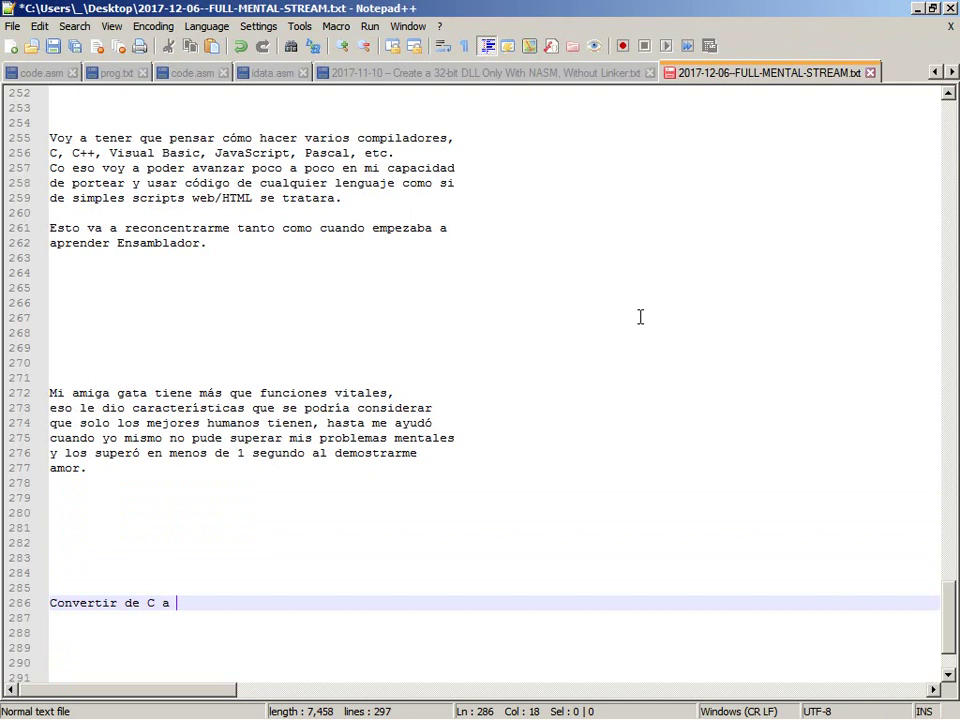
{"action": "key", "text": "BackSpace"}
{"action": "key", "text": "BackSpace"}
{"action": "key", "text": "BackSpace"}
{"action": "key", "text": "BackSpace"}
{"action": "type", "text": "Ensamblador a "}
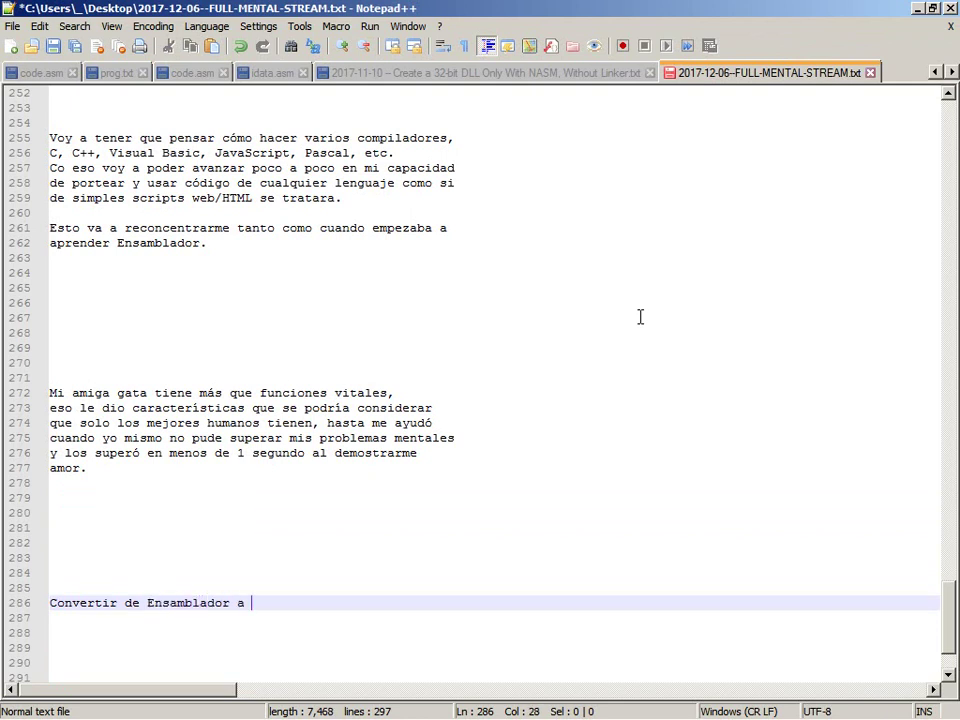
{"action": "type", "text": "C y viceversa"}
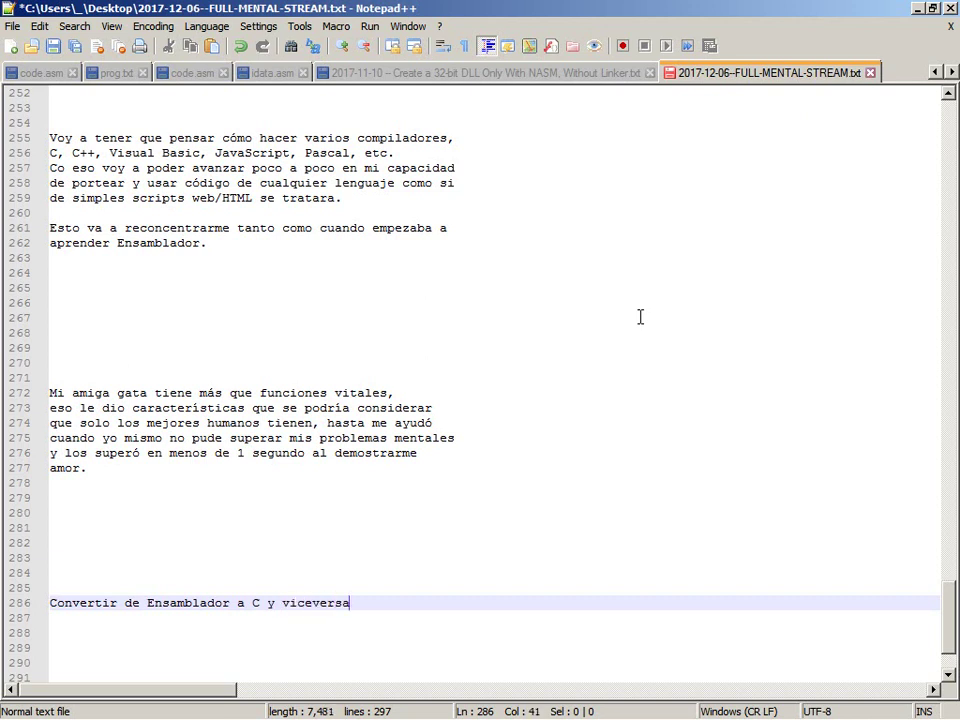
{"action": "type", "text": " para tener qué hacer"}
{"action": "key", "text": "Return"}
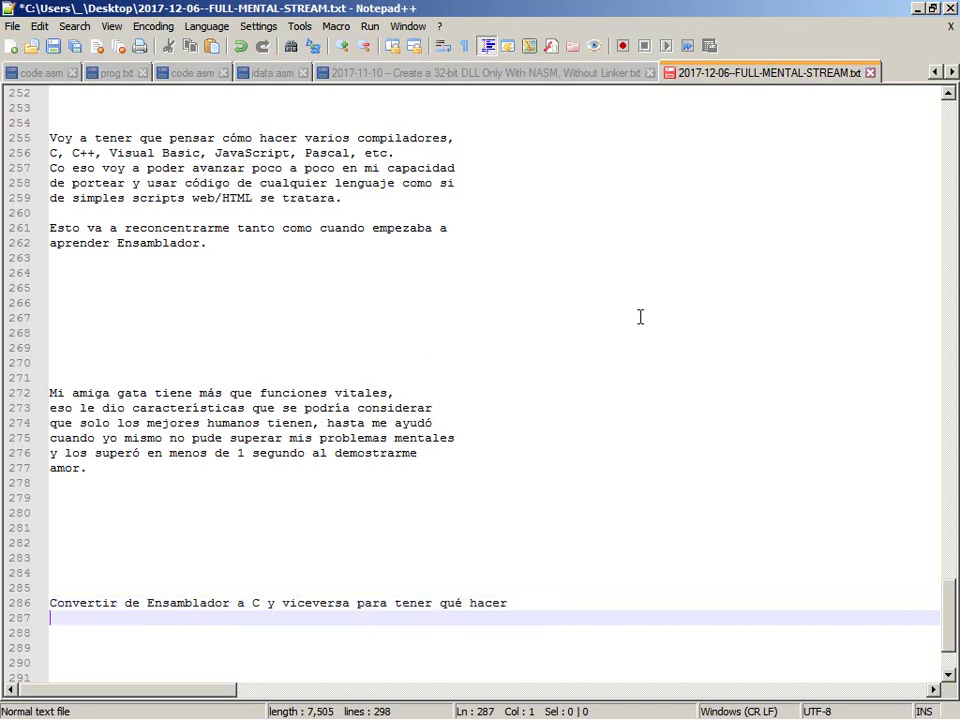
{"action": "key", "text": "BackSpace"}
{"action": "type", "text": ","}
Continue the note on a new line with "y convertir manualmente a Ensamblador parte por parte".
{"action": "key", "text": "Return"}
{"action": "type", "text": "y convertir manualmente  a E"}
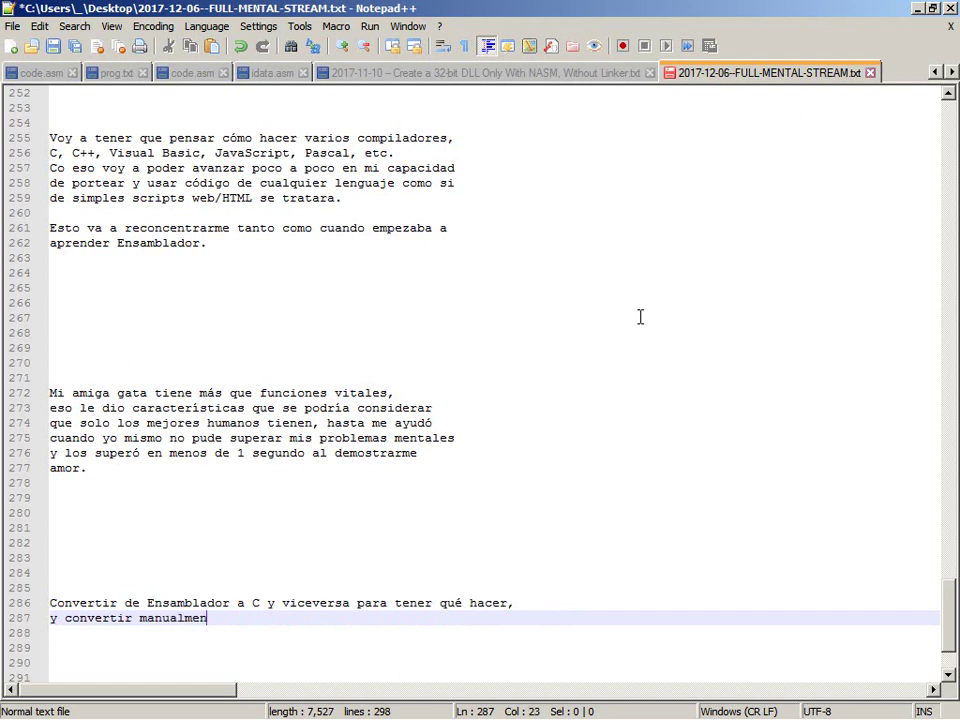
{"action": "key", "text": "BackSpace"}
{"action": "key", "text": "BackSpace"}
{"action": "key", "text": "BackSpace"}
{"action": "key", "text": "BackSpace"}
{"action": "type", "text": "A"}
{"action": "key", "text": "BackSpace"}
{"action": "type", "text": "a Ensamblador parte por parte"}
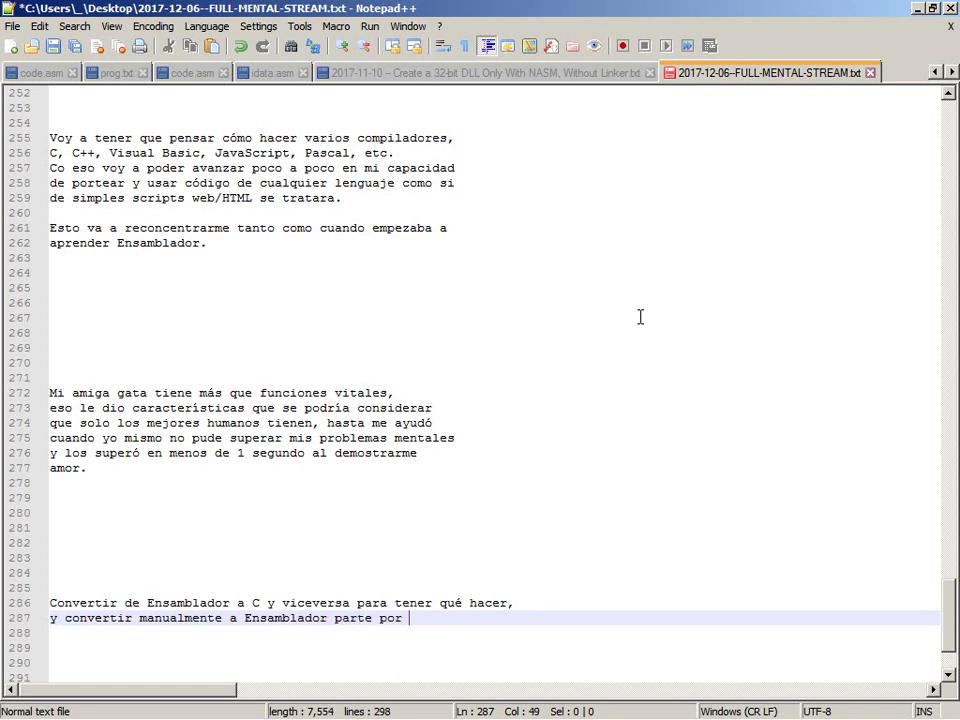
Finish the note with the line "de forma documentativa los programas que haga." and save the file.
{"action": "key", "text": "Return"}
{"action": "type", "text": "de fo"}
{"action": "key", "text": "BackSpace"}
{"action": "key", "text": "BackSpace"}
{"action": "type", "text": "forma "}
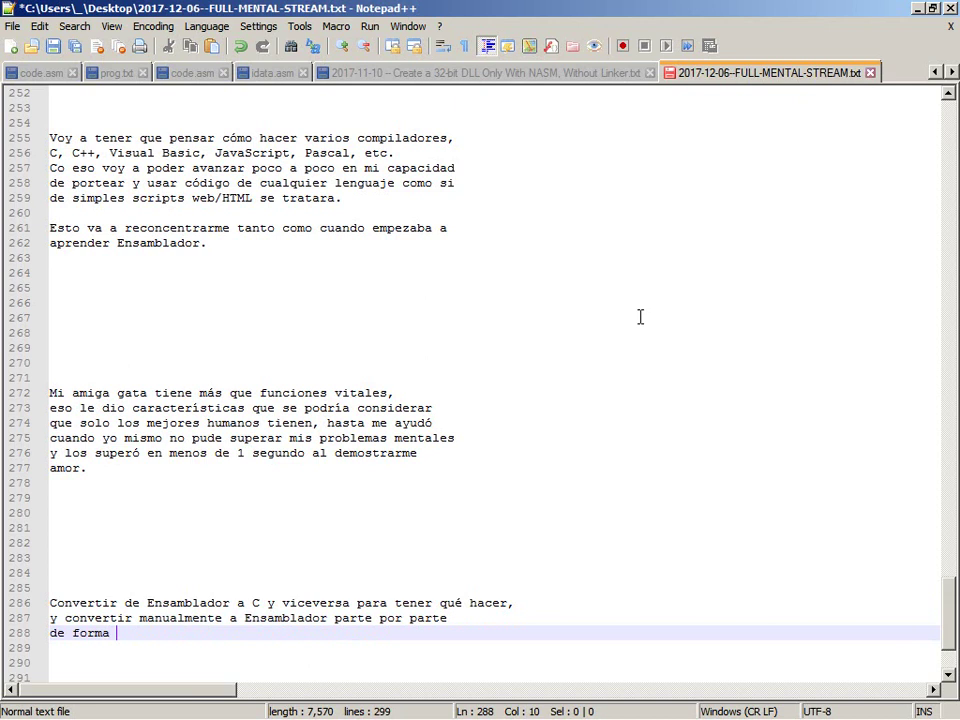
{"action": "type", "text": "documentati"}
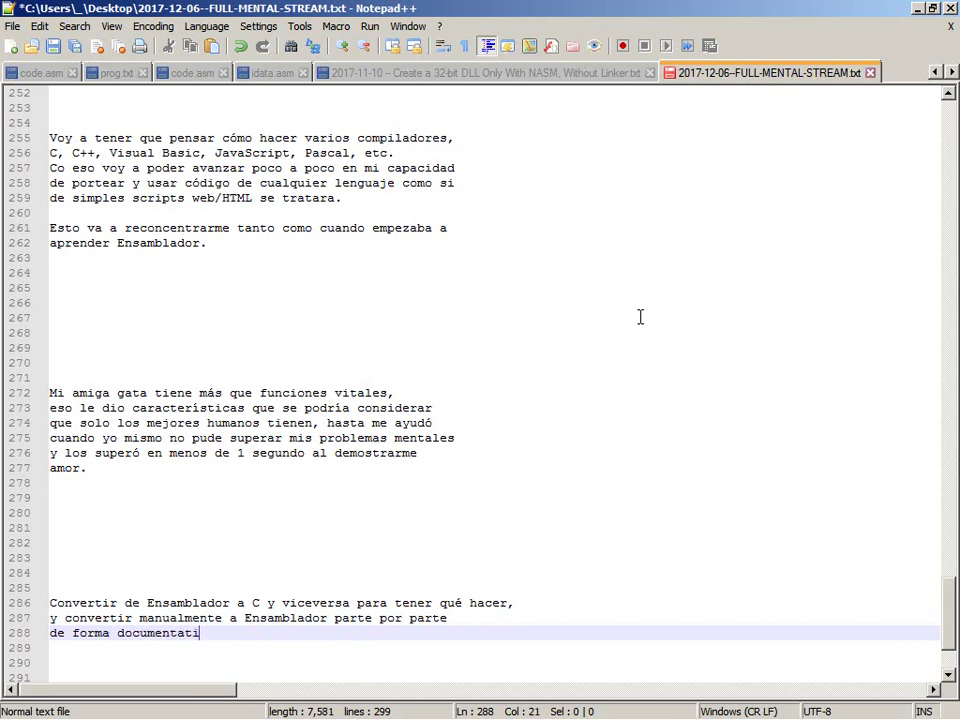
{"action": "type", "text": "va los programas que haga."}
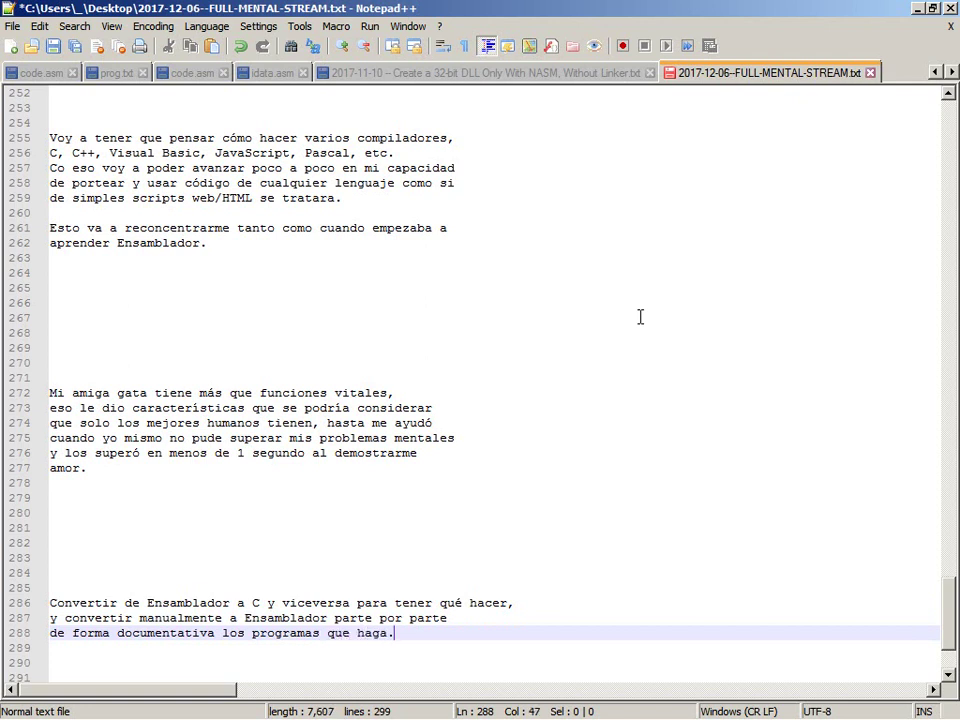
{"action": "key", "text": "ctrl+s"}
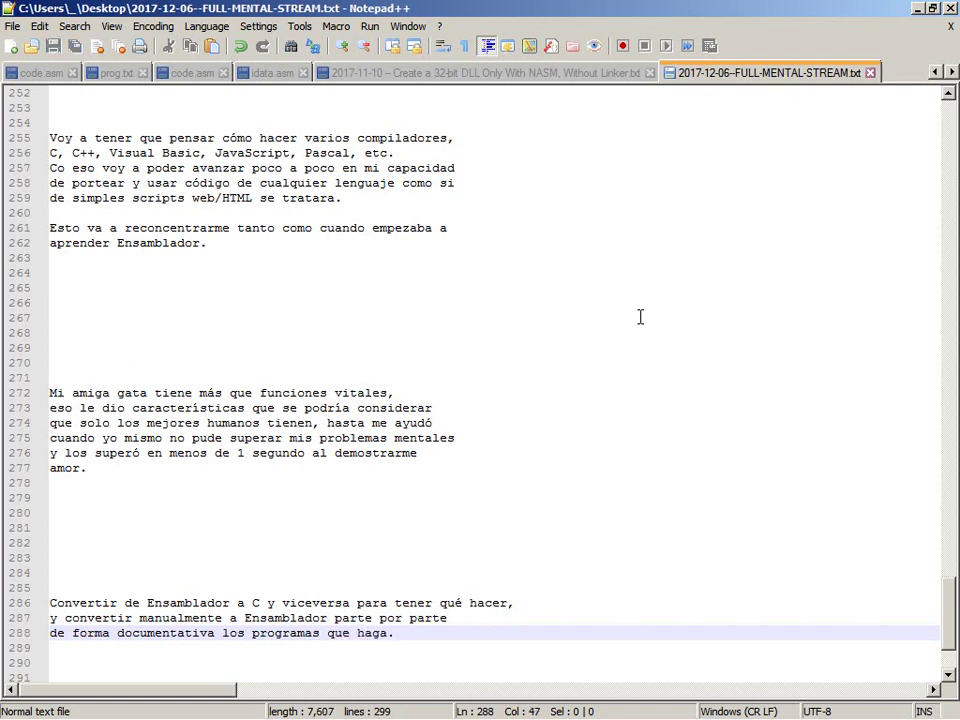
Start a new paragraph below the cat paragraph with "Sea que me demostrara eso antes de darle la comida".
{"action": "key", "text": "Up"}
{"action": "key", "text": "Up"}
{"action": "key", "text": "Up"}
{"action": "key", "text": "Up"}
{"action": "key", "text": "Up"}
{"action": "key", "text": "Up"}
{"action": "key", "text": "Up"}
{"action": "key", "text": "Up"}
{"action": "key", "text": "Up"}
{"action": "key", "text": "Return"}
{"action": "key", "text": "Up"}
{"action": "type", "text": "Sea que m"}
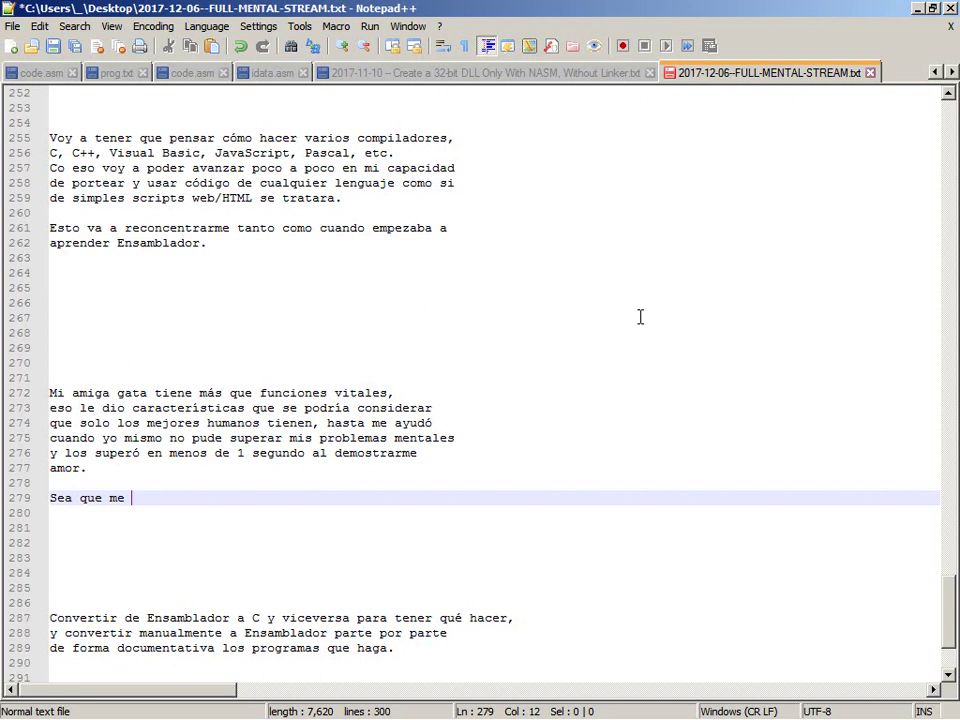
{"action": "type", "text": "e demostrara eso antes de "}
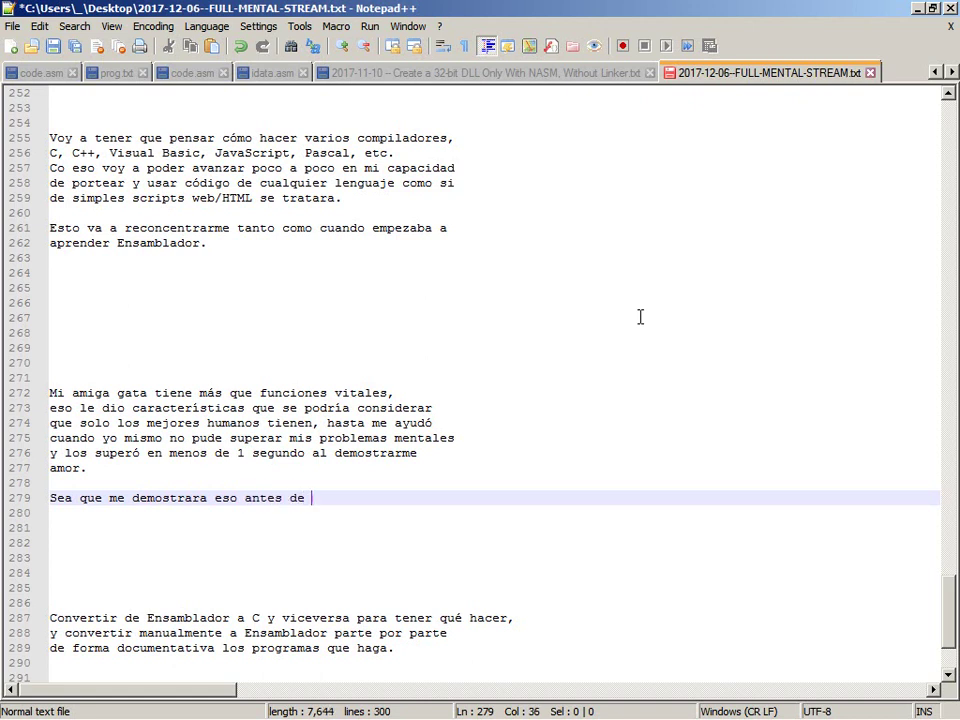
{"action": "type", "text": "darle la comida"}
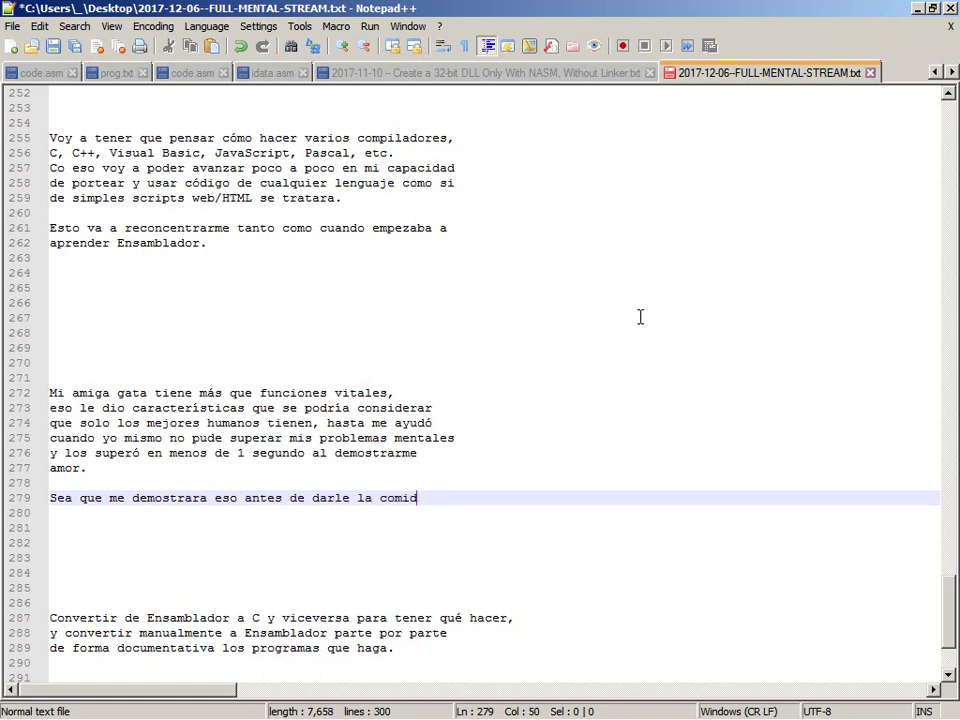
Continue the second cat paragraph on a new line with "simplemente al acercarse maullando, o después de".
{"action": "key", "text": "Return"}
{"action": "type", "text": "simplemente al "}
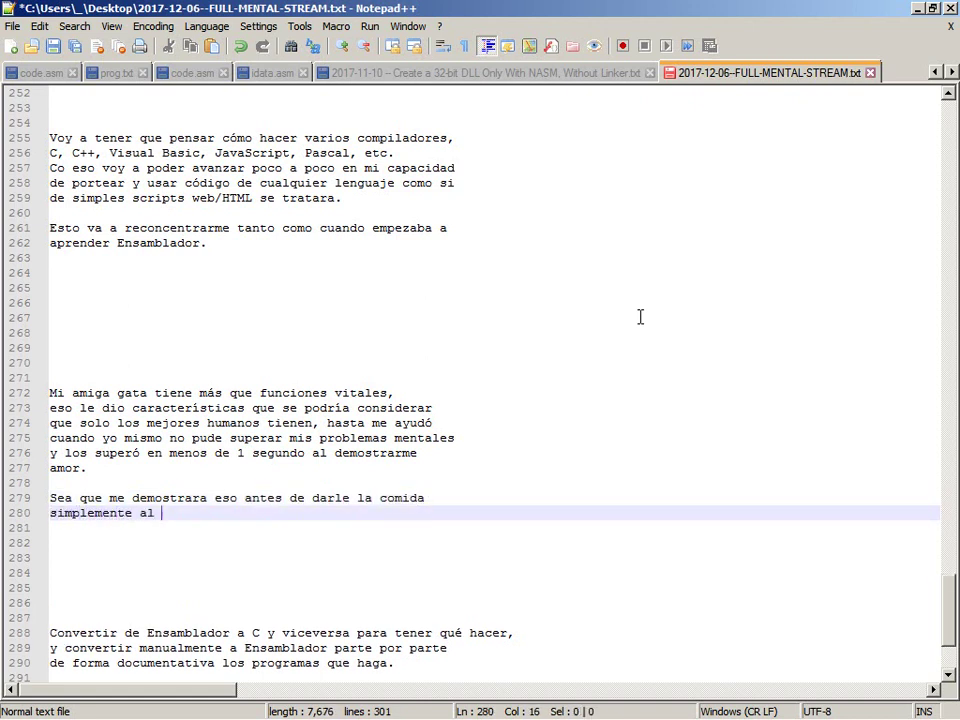
{"action": "type", "text": "acercarse m"}
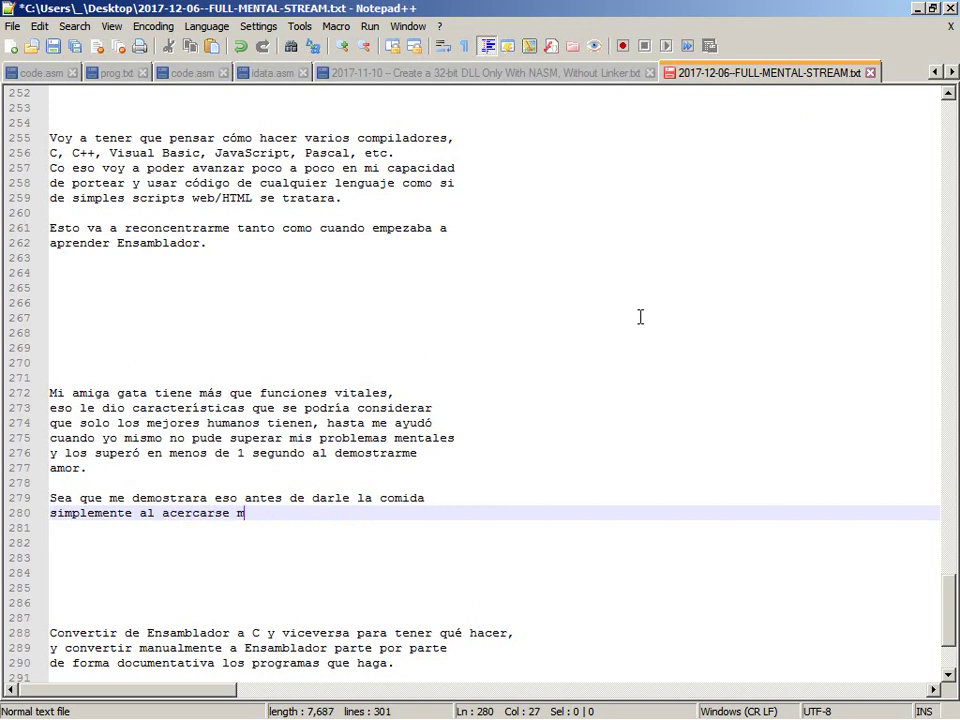
{"action": "type", "text": "aullando, o"}
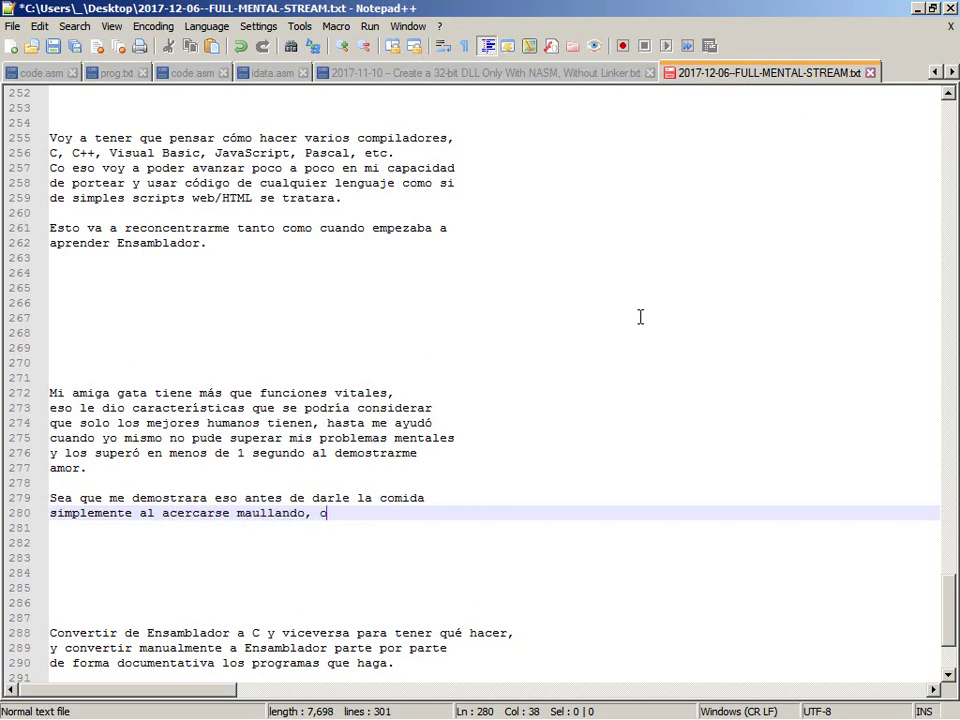
{"action": "type", "text": " después de"}
{"action": "key", "text": "Return"}
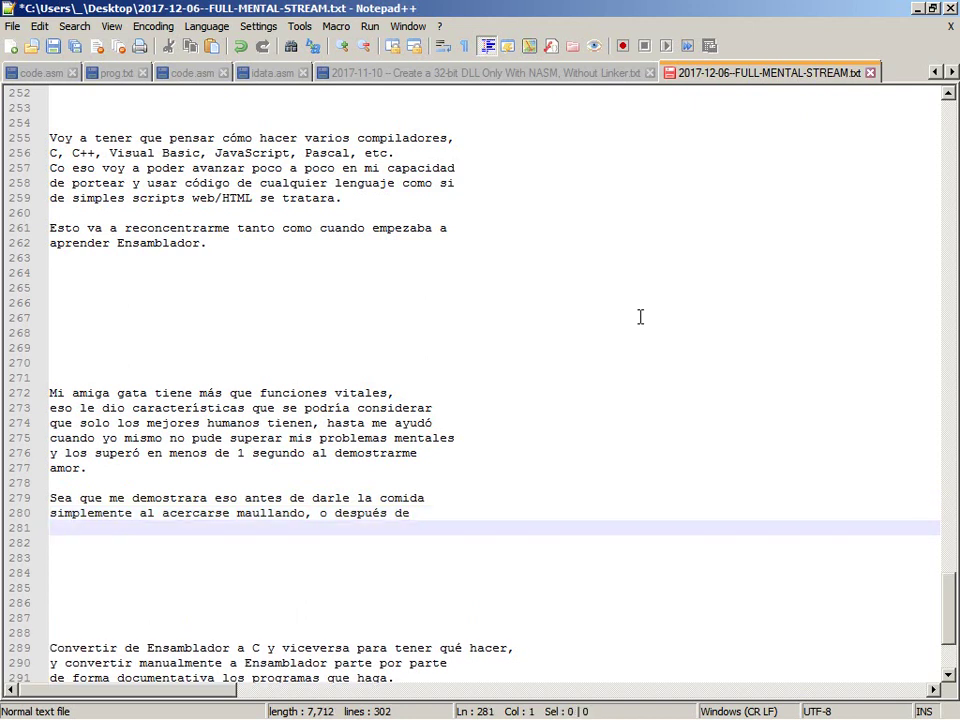
Add the line "darle un pedacito de pollo frito suave/el pellejo," to the paragraph.
{"action": "type", "text": "darle un pedacito de pollo frito suave"}
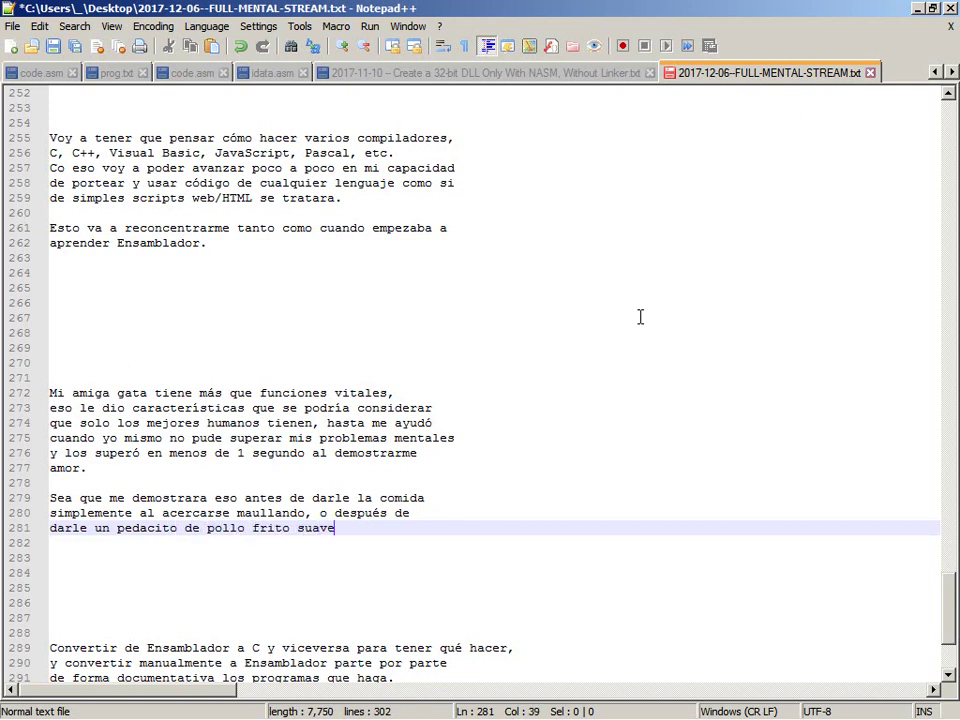
{"action": "type", "text": "/el pellejo"}
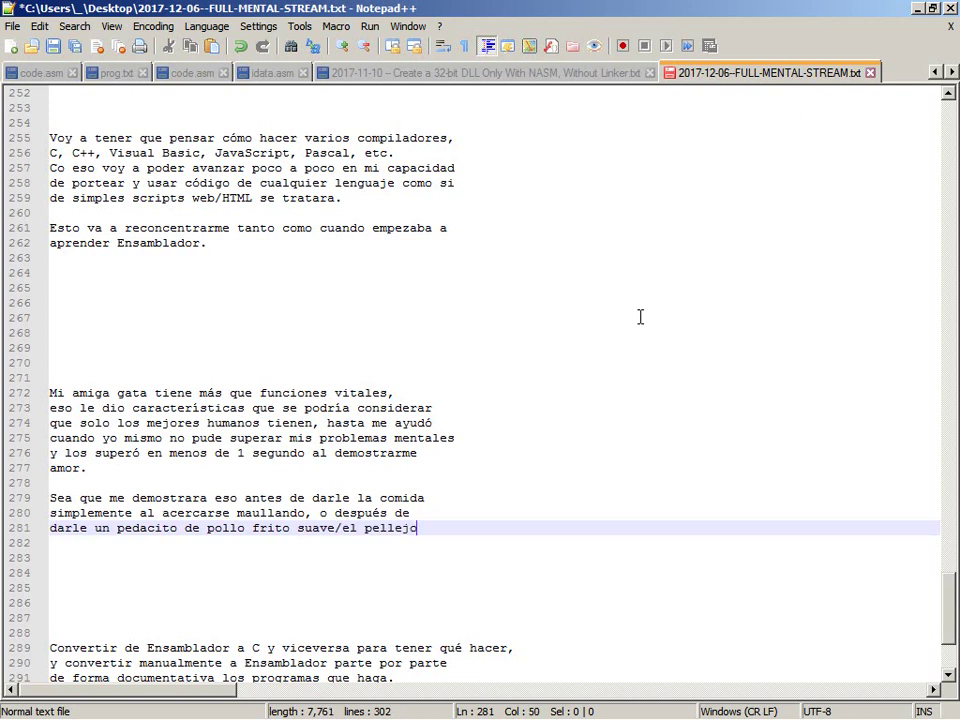
{"action": "key", "text": "Return"}
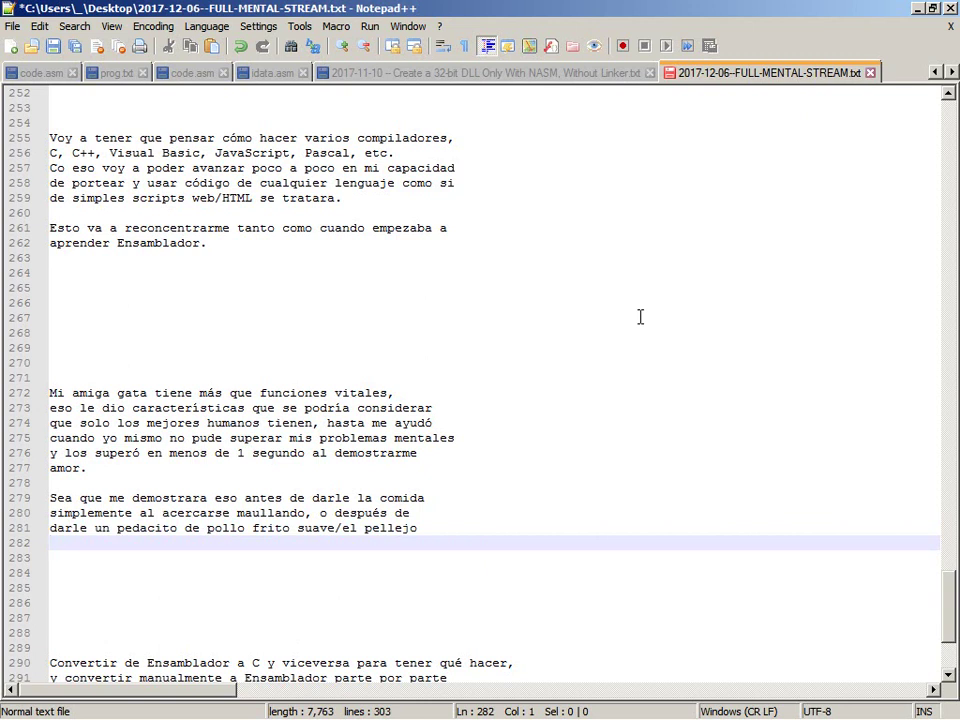
{"action": "key", "text": "Left"}
{"action": "type", "text": ","}
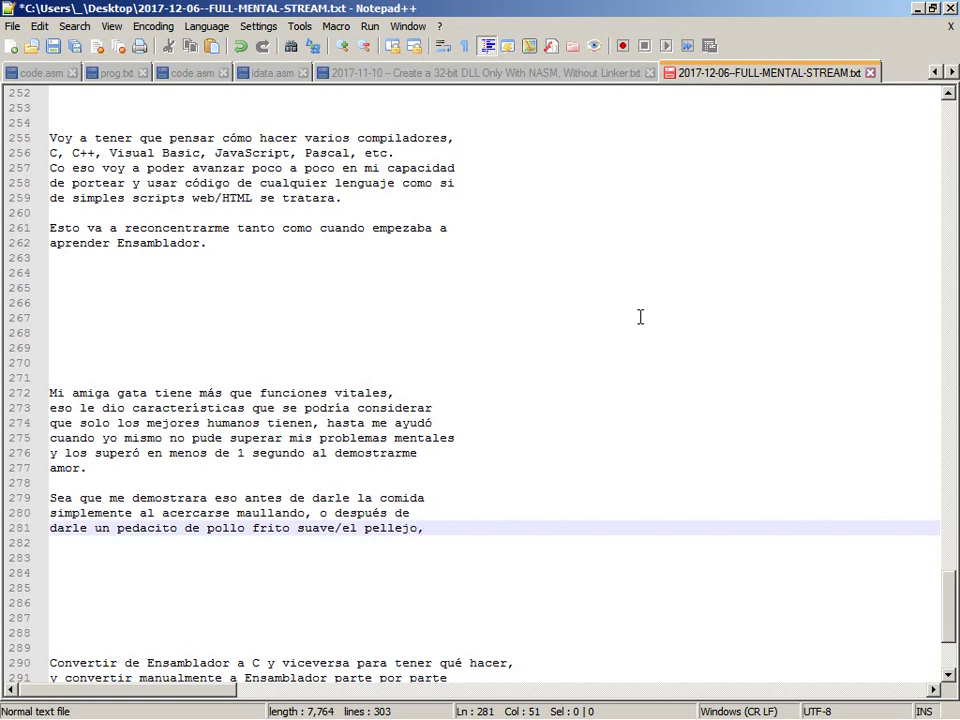
Write the following line of the paragraph as "para reconocerme de forma inequívoca como el que".
{"action": "key", "text": "Right"}
{"action": "type", "text": "pa"}
{"action": "key", "text": "BackSpace"}
{"action": "key", "text": "BackSpace"}
{"action": "type", "text": "re"}
{"action": "key", "text": "BackSpace"}
{"action": "key", "text": "BackSpace"}
{"action": "type", "text": "para reconocerme de forma inequívoca como el que"}
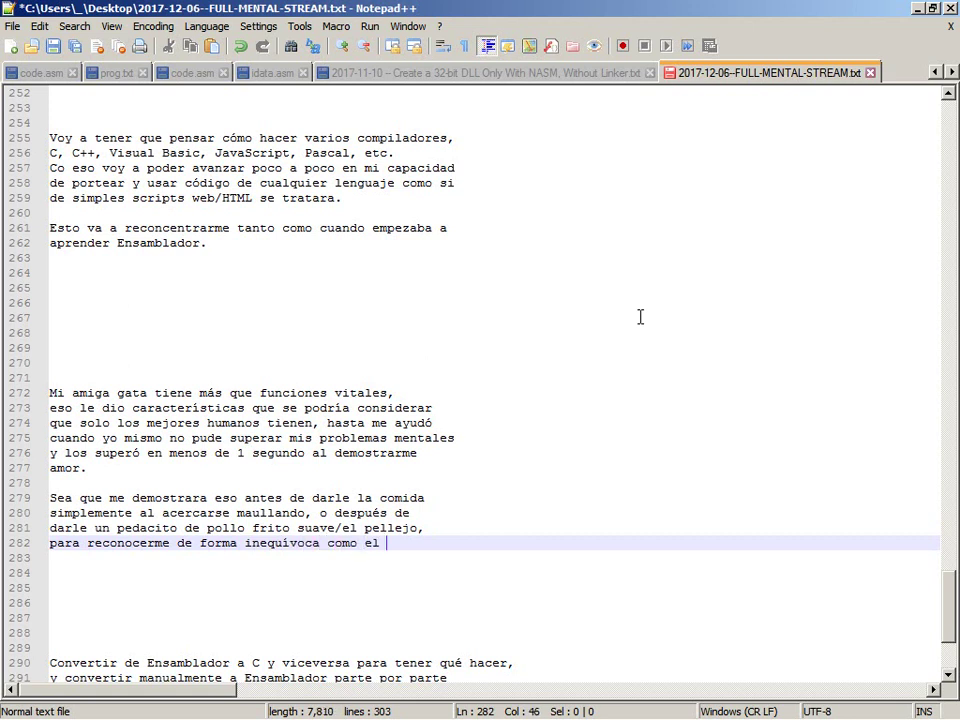
Continue on a new line with "estaba buscando para ayudar y con eso haber llevado".
{"action": "key", "text": "Return"}
{"action": "type", "text": "estaba bu"}
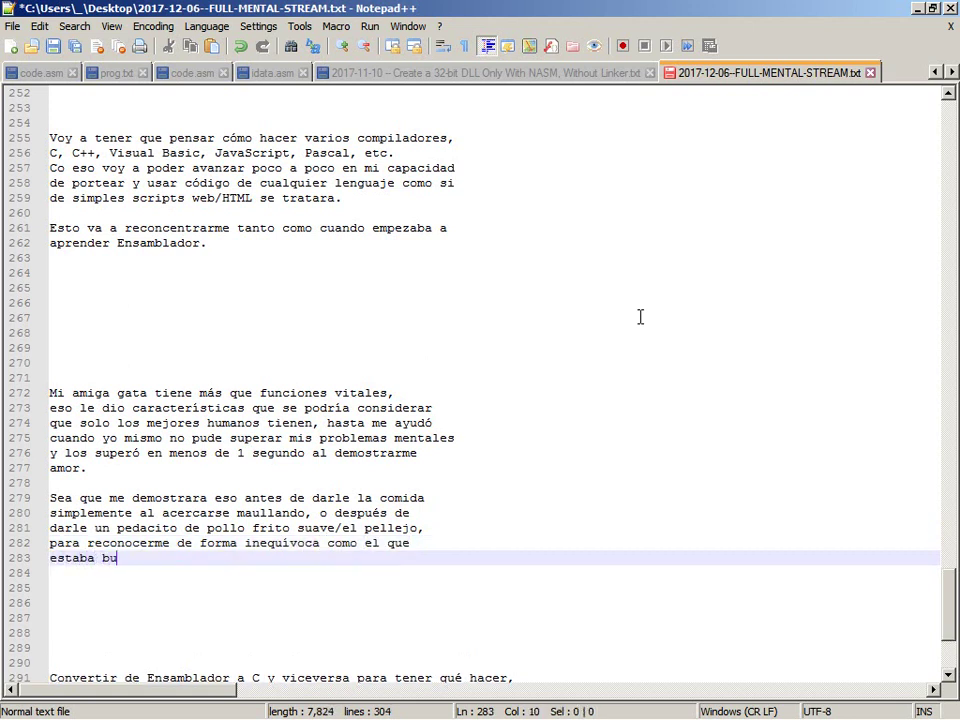
{"action": "type", "text": "scando para ayudar"}
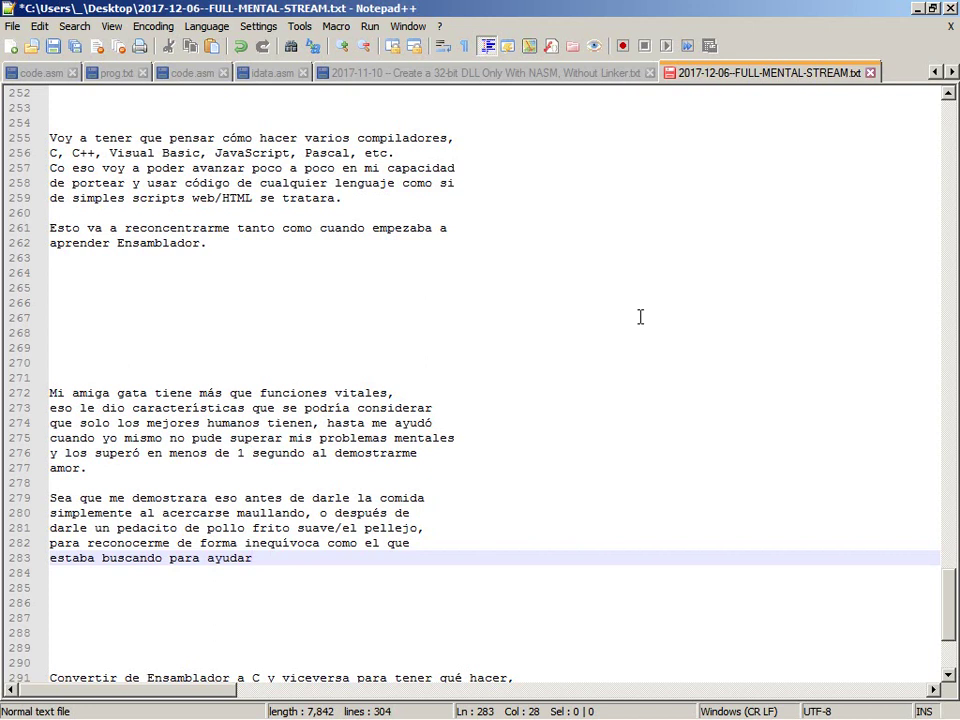
{"action": "type", "text": "y con eso haber llevado"}
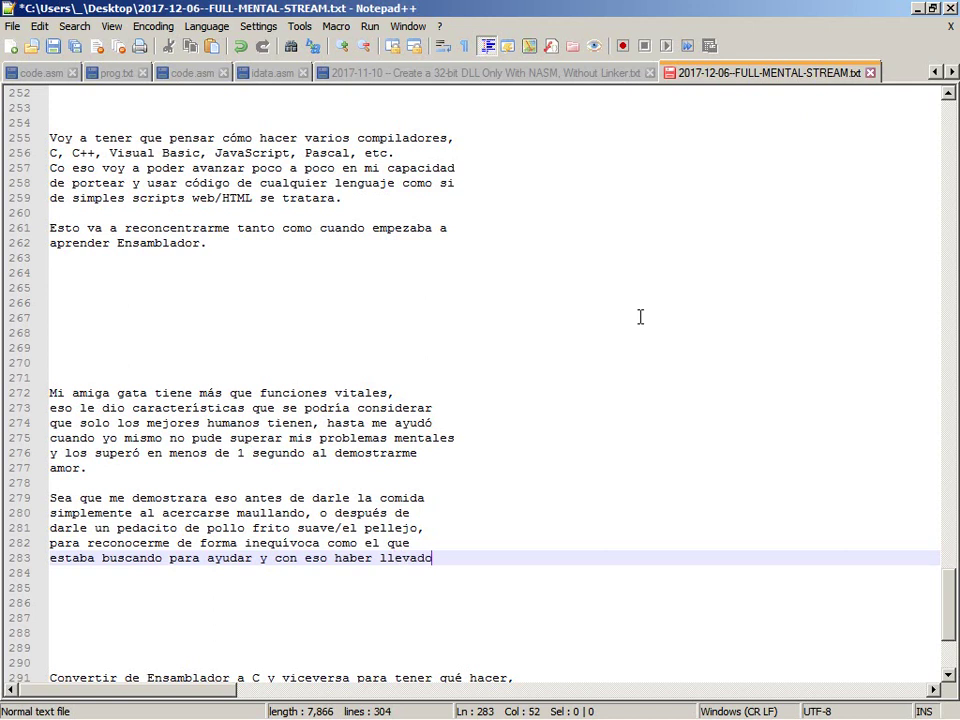
Add a new line reading "su presentimiento a un nivel totalmente normal" to the paragraph.
{"action": "key", "text": "Return"}
{"action": "type", "text": "s"}
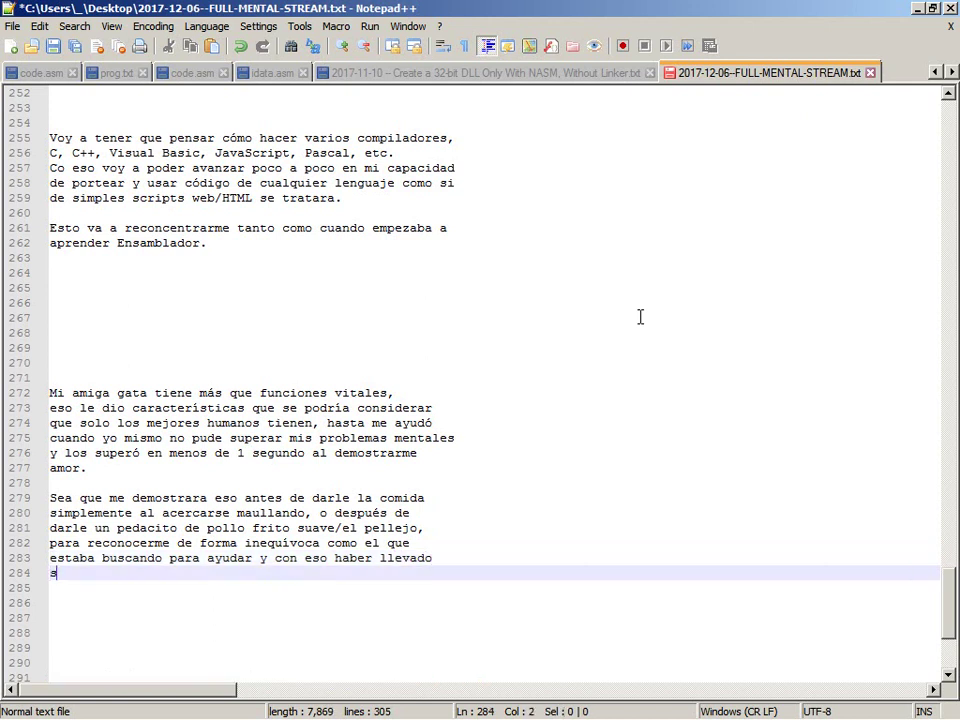
{"action": "type", "text": "u presentimiento a un "}
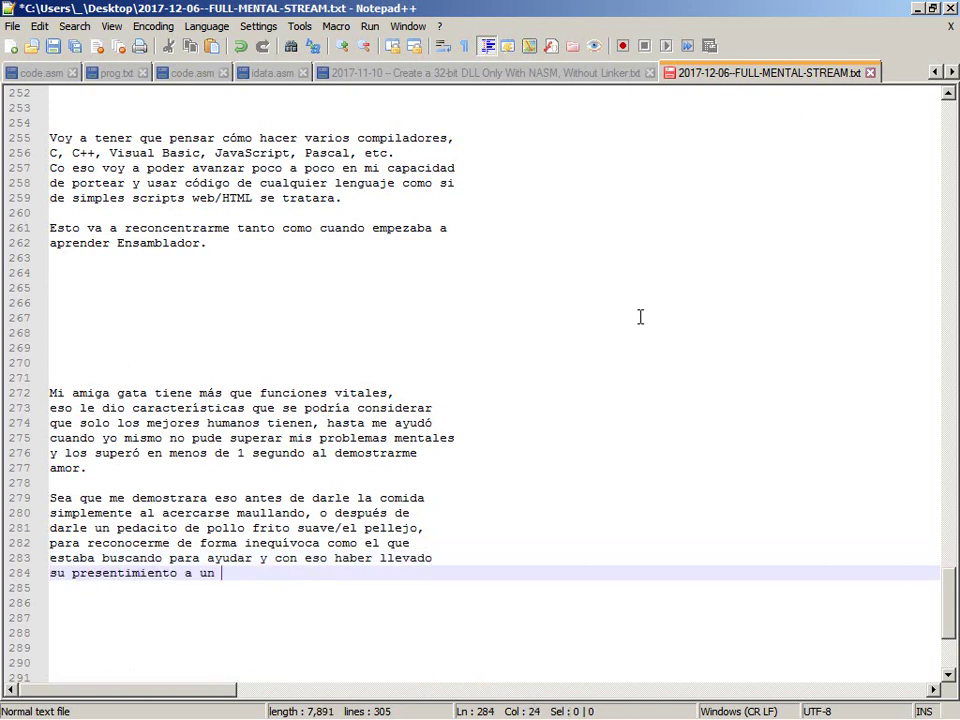
{"action": "type", "text": "nivel totalmente normal"}
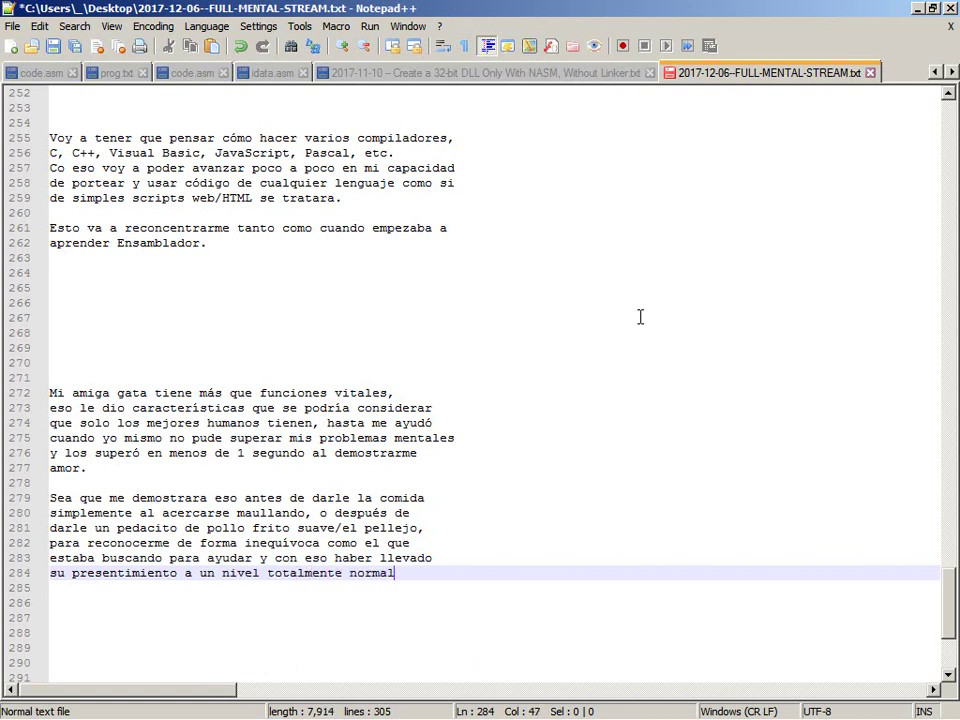
Continue the paragraph on a new line with "de certeza y de acciones, siempre me demostró que".
{"action": "key", "text": "Return"}
{"action": "type", "text": "de "}
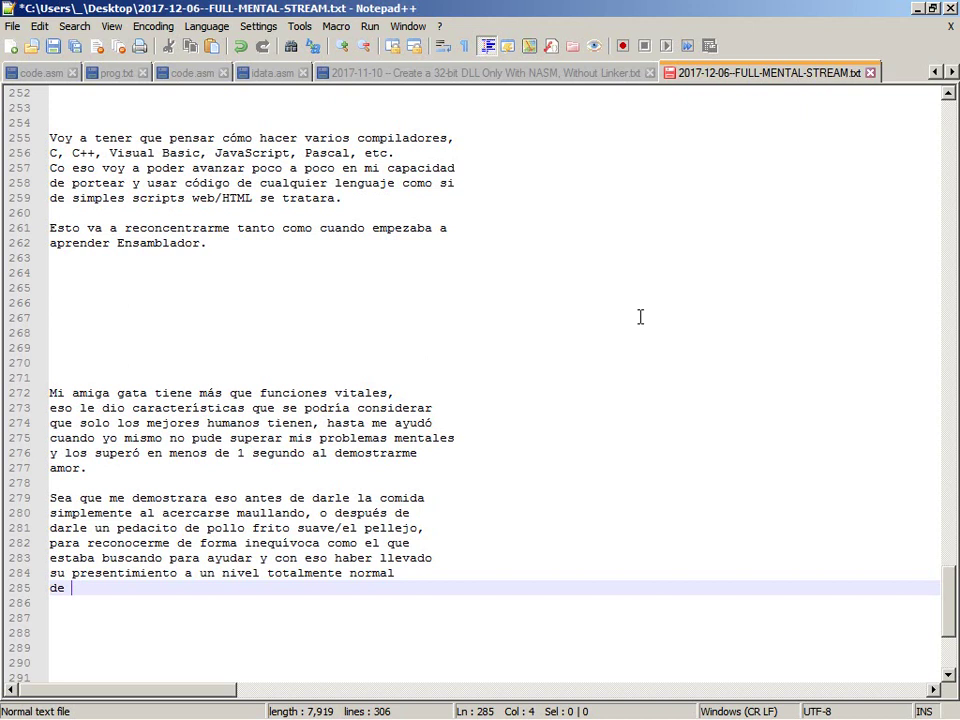
{"action": "type", "text": "certeza y de acciones"}
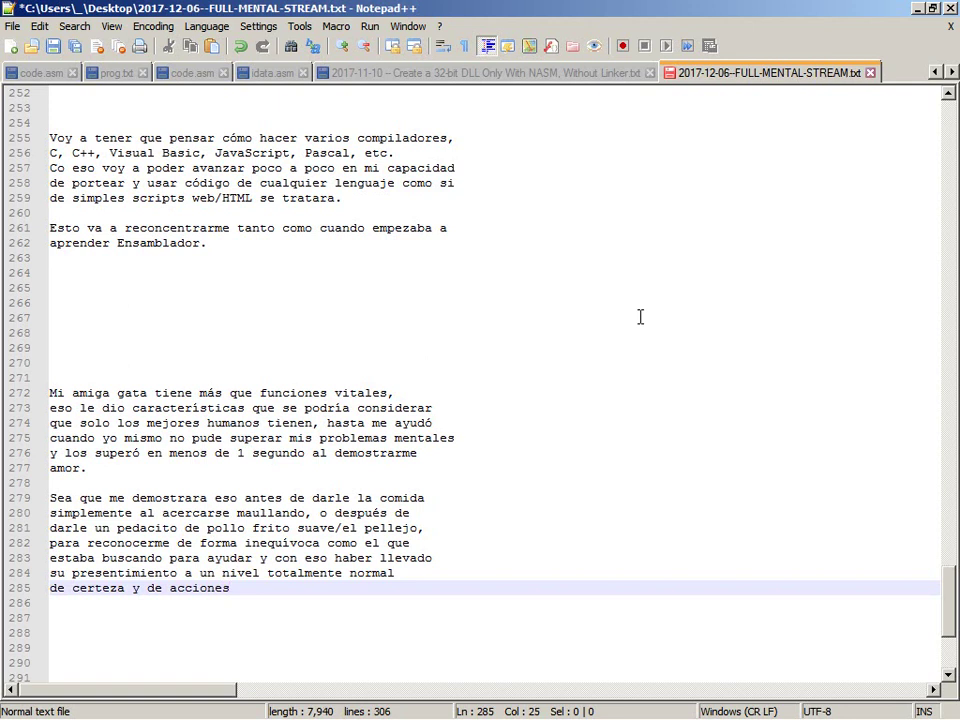
{"action": "type", "text": ", siempre me demostró "}
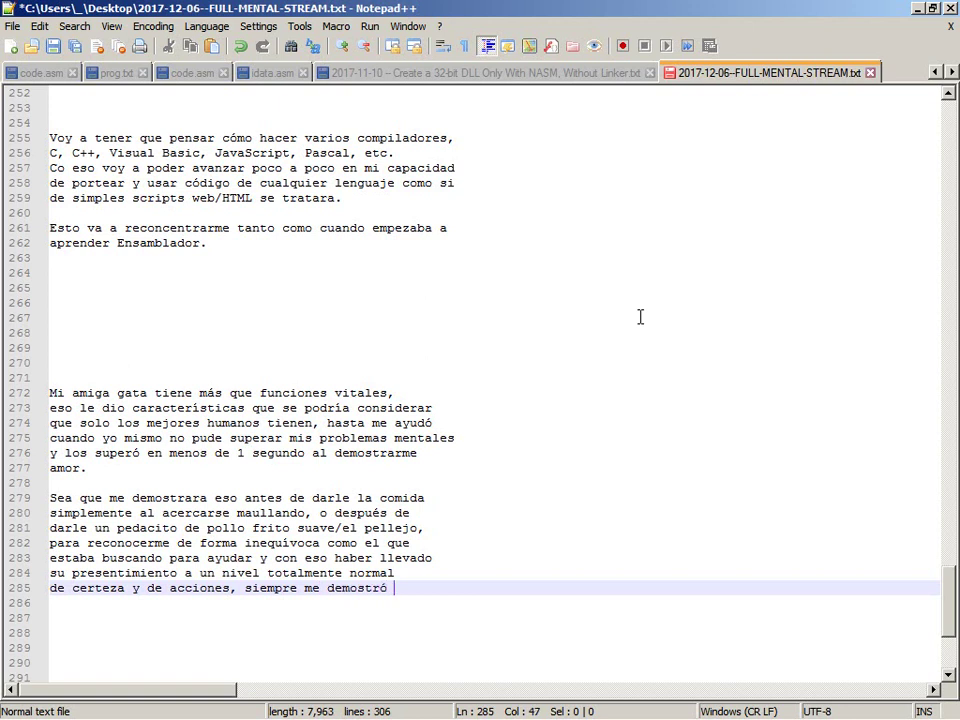
{"action": "type", "text": "que"}
{"action": "key", "text": "Return"}
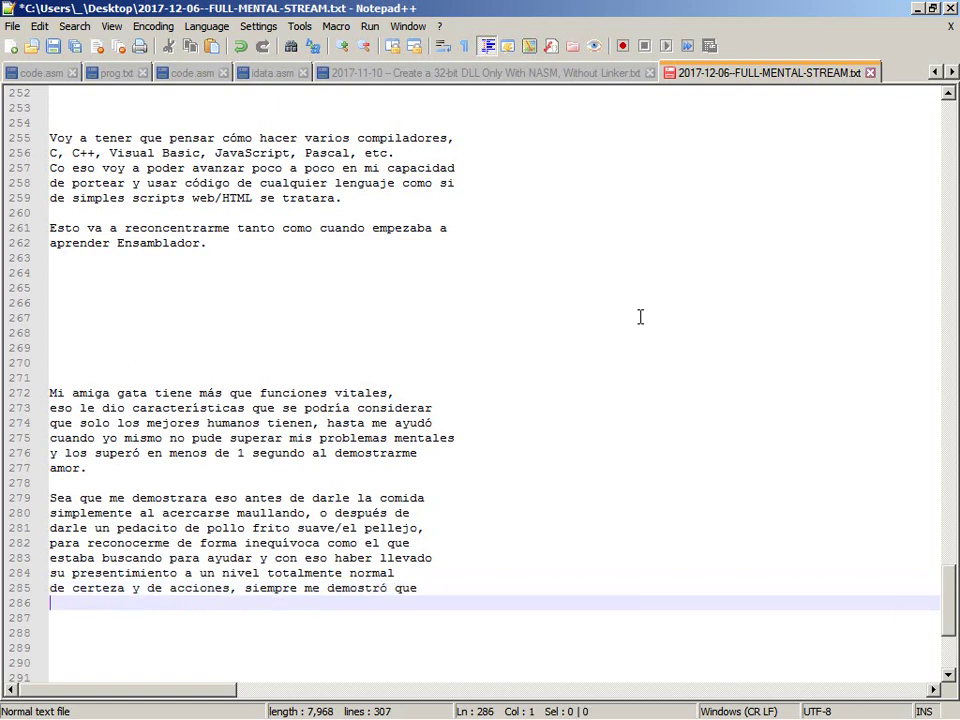
Write "hay que hacer algo y después llevarlo a un nivel" as the paragraph's following line.
{"action": "type", "text": "hay que hacer"}
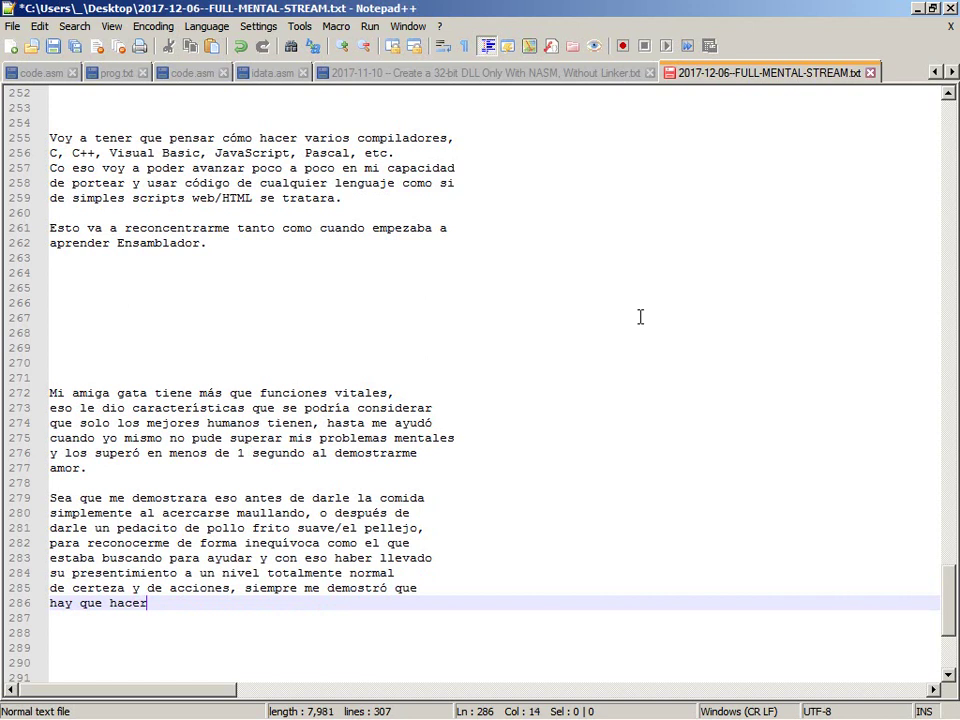
{"action": "type", "text": " algo y despué"}
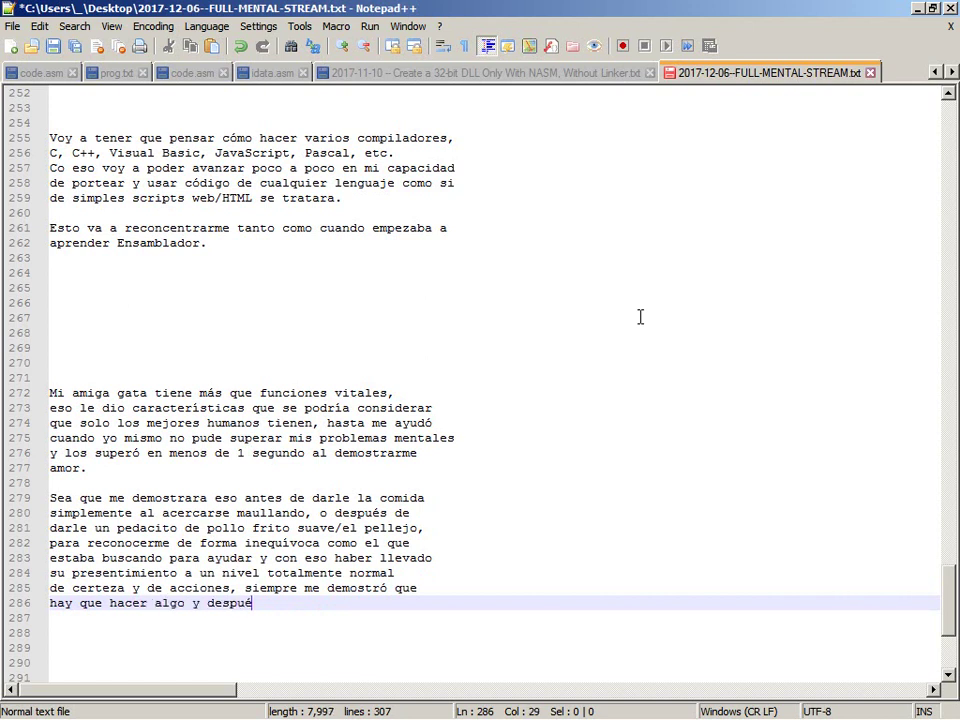
{"action": "type", "text": "s llevarlo"}
{"action": "key", "text": "BackSpace"}
{"action": "type", "text": "lo a un nivel"}
End the paragraph with the line "normal alcanzable para que todo tenga total sentido.".
{"action": "key", "text": "Return"}
{"action": "type", "text": "normal alcanzable para "}
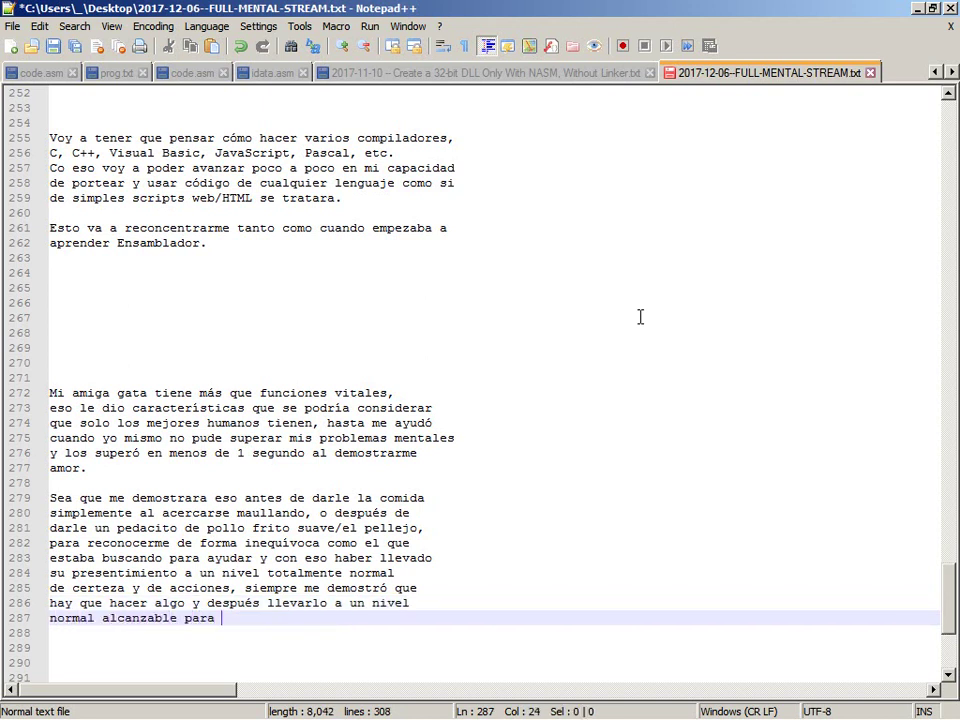
{"action": "type", "text": "que todo tenga total "}
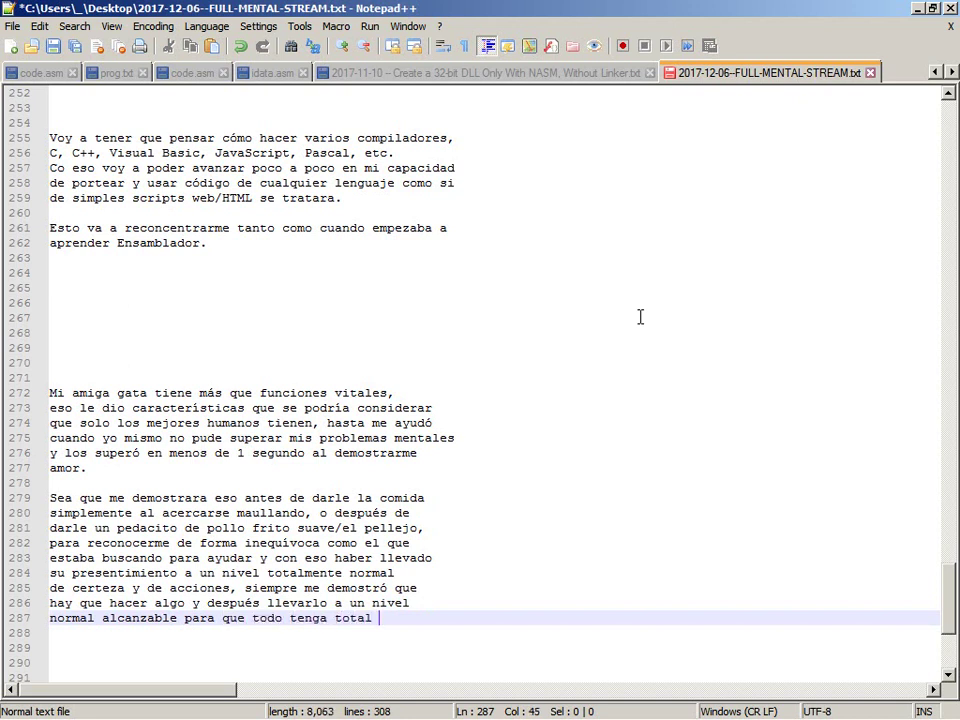
{"action": "type", "text": "sentido."}
{"action": "key", "text": "Return"}
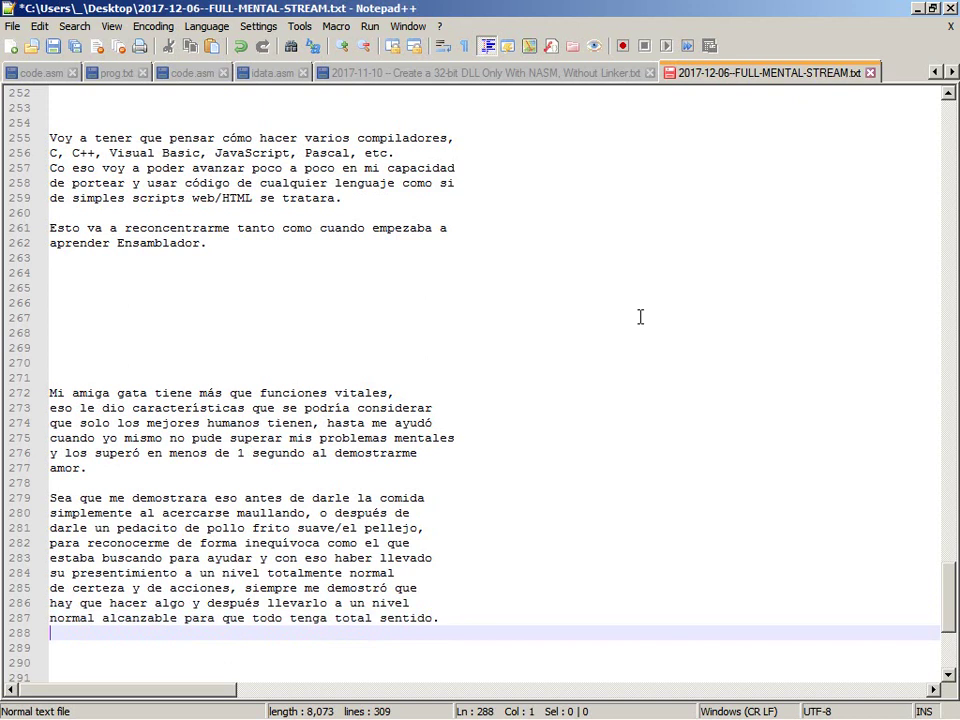
Insert three more blank lines between the cat paragraph and the "Convertir de Ensamblador" note, and save the file.
{"action": "key", "text": "Page_Down"}
{"action": "key", "text": "Return"}
{"action": "key", "text": "Return"}
{"action": "key", "text": "Return"}
{"action": "key", "text": "Up"}
{"action": "key", "text": "Up"}
{"action": "key", "text": "Up"}
{"action": "key", "text": "Up"}
{"action": "key", "text": "Up"}
{"action": "key", "text": "Up"}
{"action": "key", "text": "Up"}
{"action": "key", "text": "Up"}
{"action": "key", "text": "Up"}
{"action": "key", "text": "Up"}
{"action": "key", "text": "Up"}
{"action": "key", "text": "Up"}
{"action": "key", "text": "Up"}
{"action": "key", "text": "Up"}
{"action": "key", "text": "Up"}
{"action": "key", "text": "Up"}
{"action": "key", "text": "Up"}
{"action": "key", "text": "Up"}
{"action": "key", "text": "Up"}
{"action": "key", "text": "Up"}
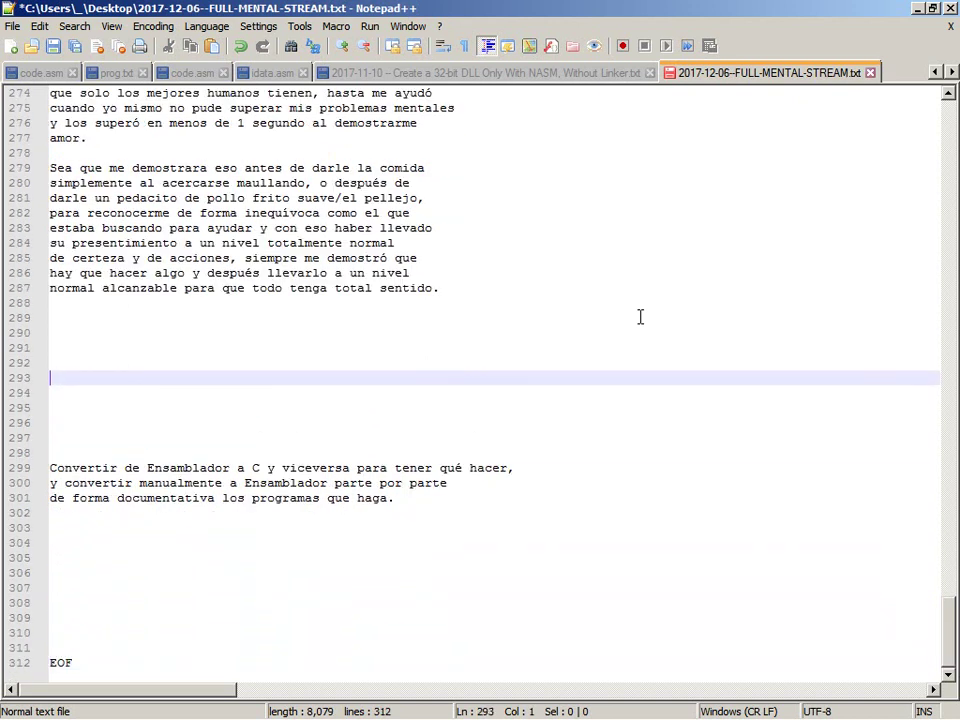
{"action": "key", "text": "ctrl+s"}
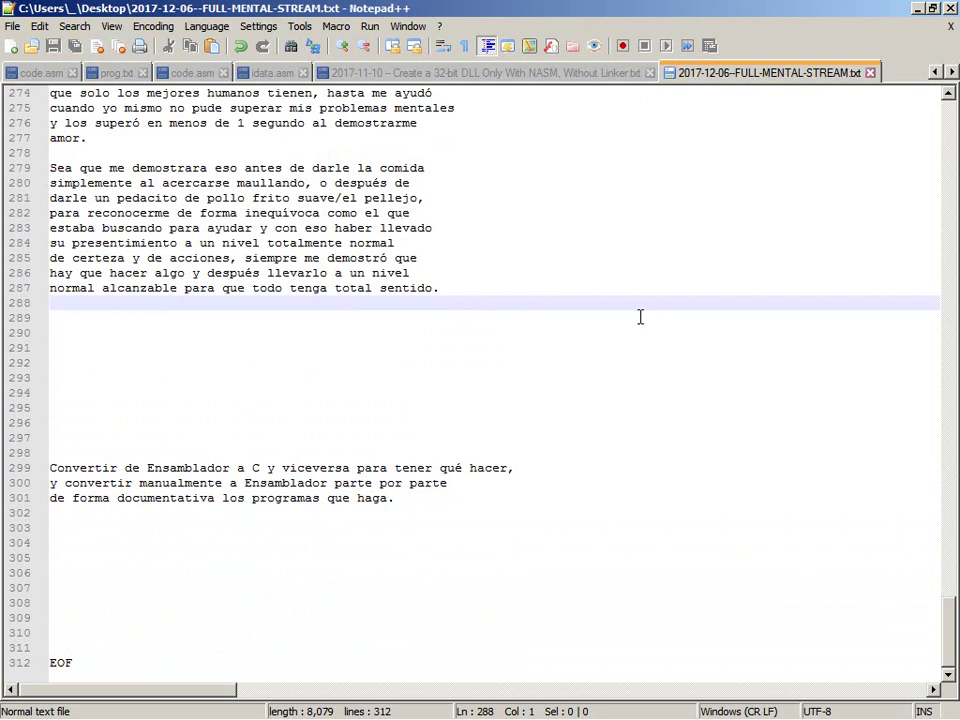
Remove the period after "total sentido" and extend the sentence on a new line with "y sepamos realmente dónde está el camino que".
{"action": "key", "text": "Left"}
{"action": "key", "text": "BackSpace"}
{"action": "key", "text": "Return"}
{"action": "type", "text": "y"}
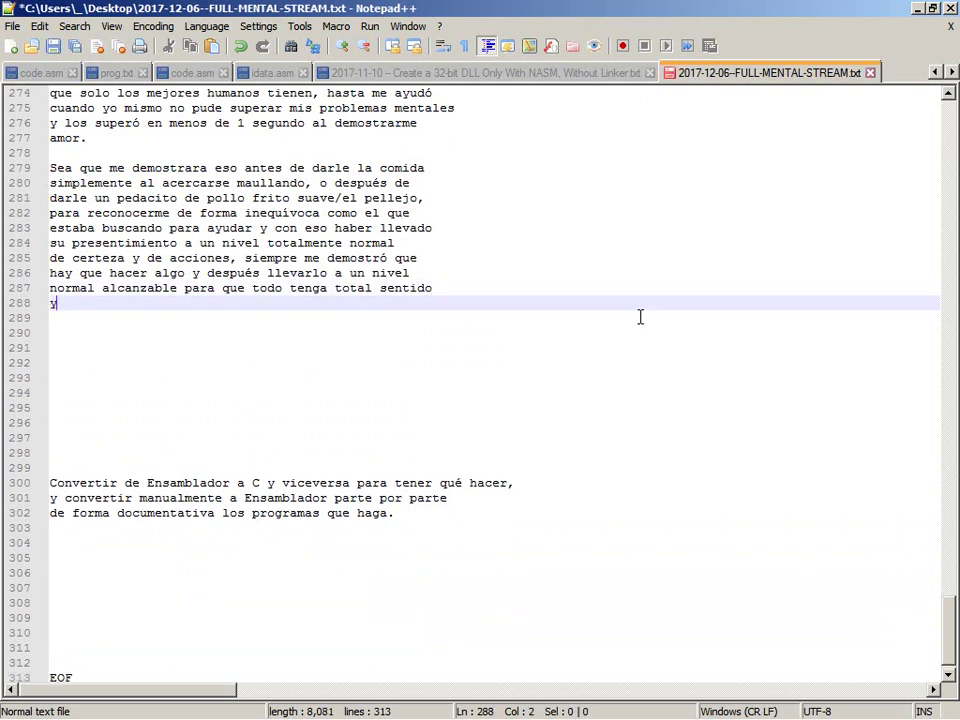
{"action": "type", "text": " sepamos realmente dón"}
{"action": "key", "text": "BackSpace"}
{"action": "key", "text": "BackSpace"}
{"action": "key", "text": "BackSpace"}
{"action": "type", "text": "dónde está el"}
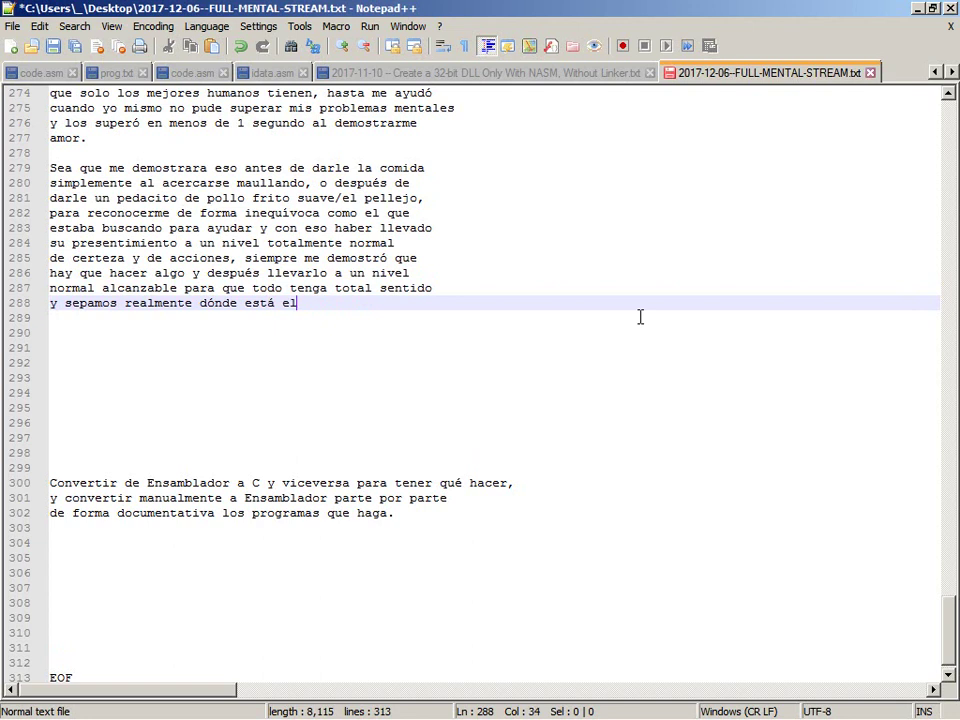
{"action": "type", "text": " camino que"}
Finish the paragraph with the line "necesitamos y quiénes son los que estábamos buscando." and save the file.
{"action": "key", "text": "Return"}
{"action": "type", "text": "necesit"}
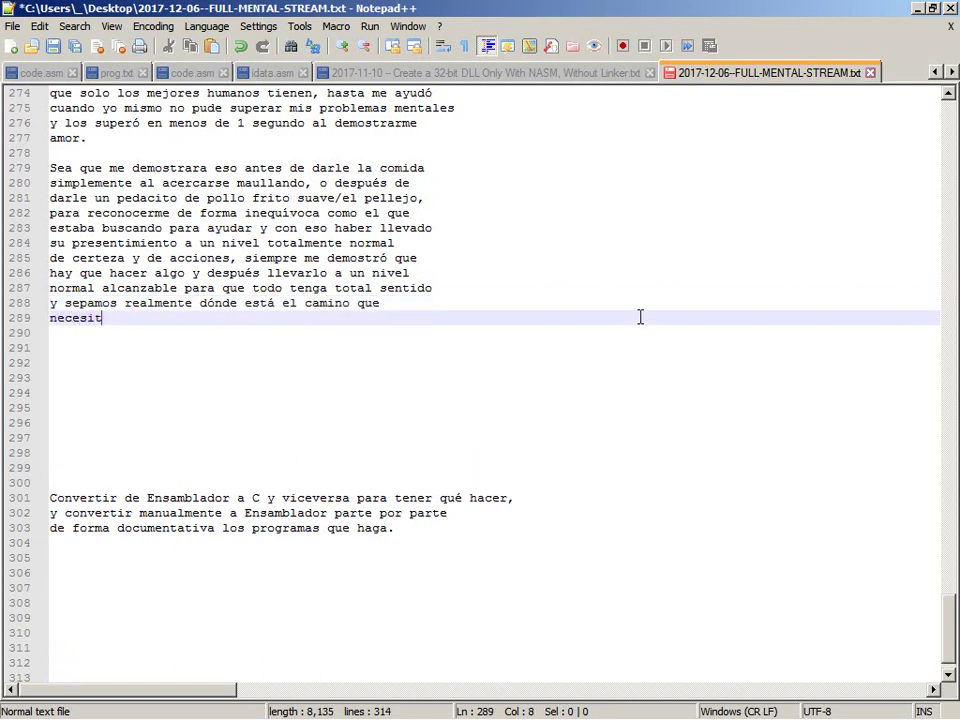
{"action": "type", "text": "amos y qué"}
{"action": "key", "text": "BackSpace"}
{"action": "type", "text": "iénes son los que estábamos buscando."}
{"action": "key", "text": "ctrl+s"}
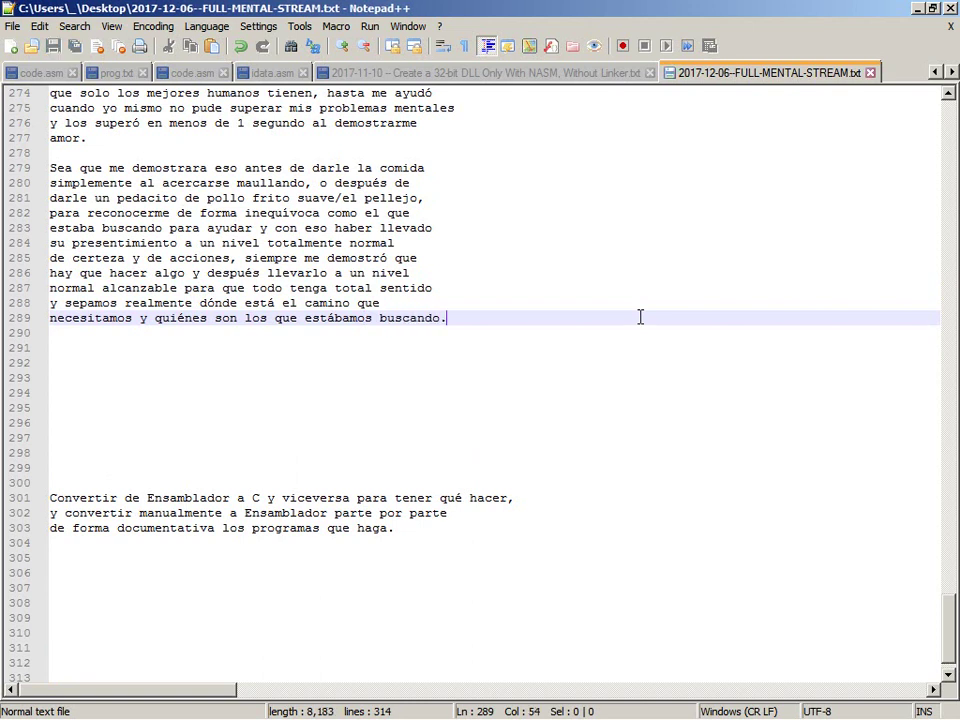
Switch to the command prompt at N:\server\bin and restart the Apache2.2 service with "httpd -k stop & httpd -k start".
{"action": "key", "text": "alt+Tab"}
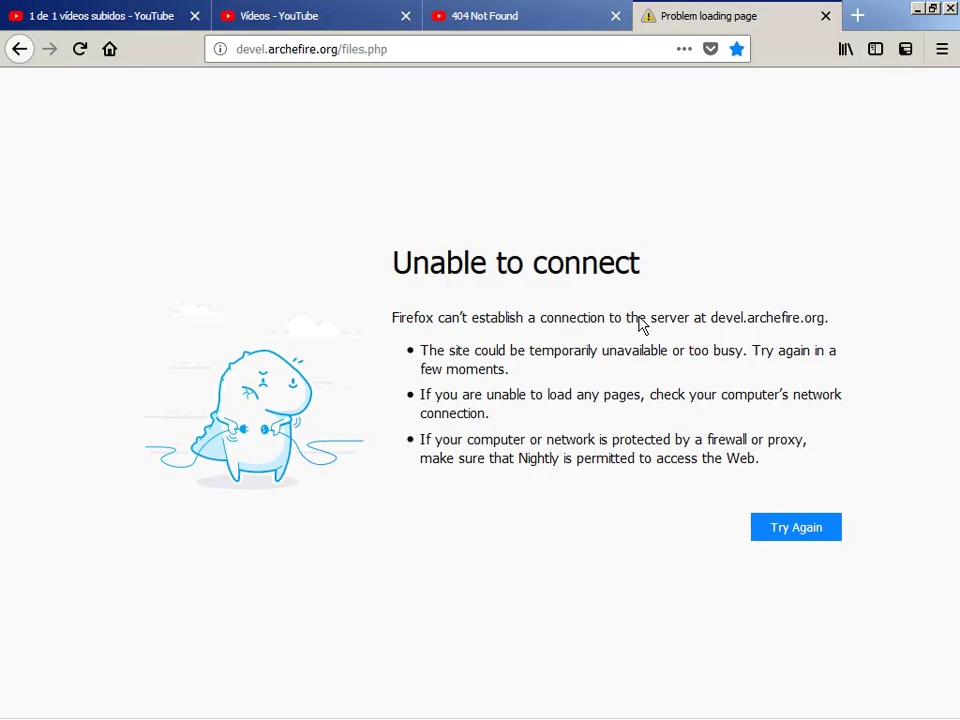
{"action": "key", "text": "alt+Tab"}
{"action": "key", "text": "Tab"}
{"action": "key", "text": "Tab"}
{"action": "key", "text": "Tab"}
{"action": "key", "text": "Tab"}
{"action": "key", "text": "Tab"}
{"action": "key", "text": "Tab"}
{"action": "key", "text": "Tab"}
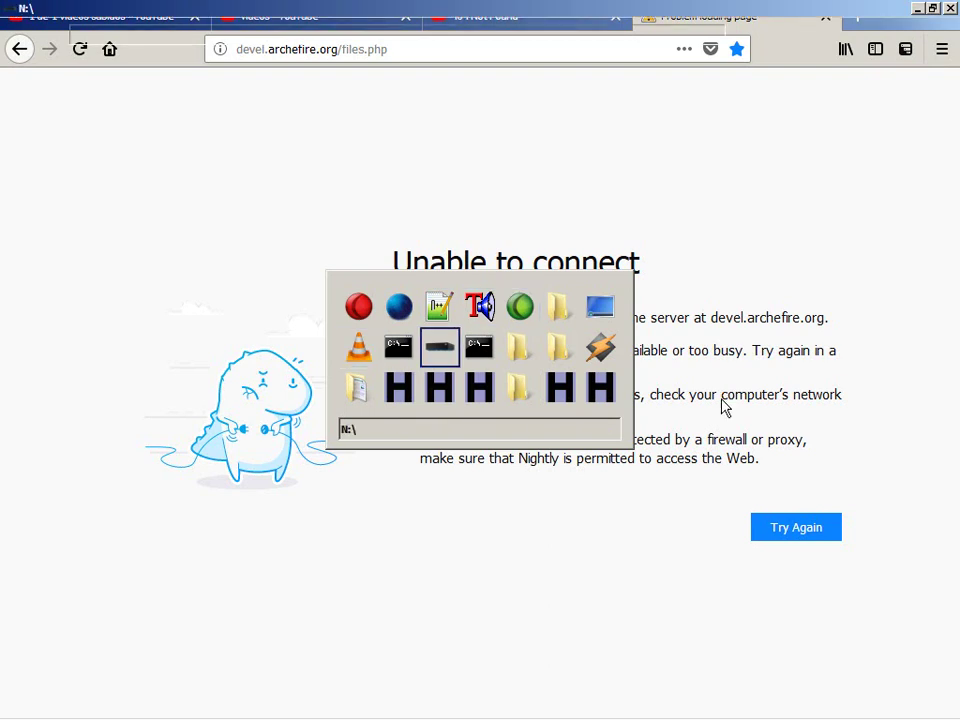
{"action": "key", "text": "alt+Tab"}
{"action": "key", "text": "Tab"}
{"action": "key", "text": "Tab"}
{"action": "key", "text": "Tab"}
{"action": "key", "text": "Tab"}
{"action": "key", "text": "Tab"}
{"action": "key", "text": "Tab"}
{"action": "key", "text": "Tab"}
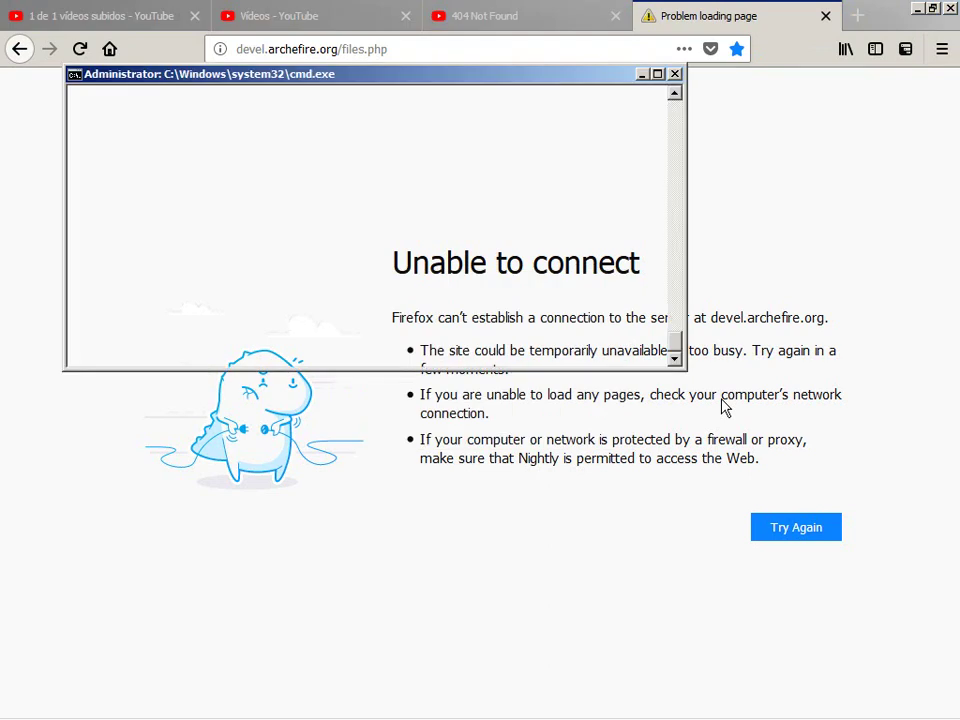
{"action": "key", "text": "Up"}
{"action": "key", "text": "Return"}
{"action": "key", "text": "Up"}
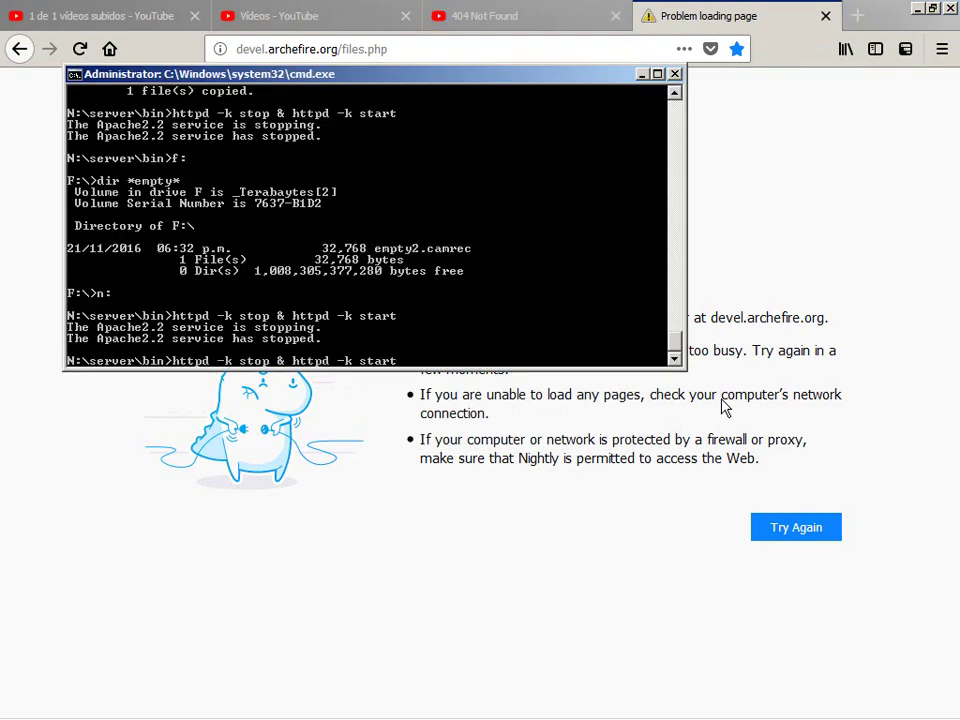
{"action": "key", "text": "Return"}
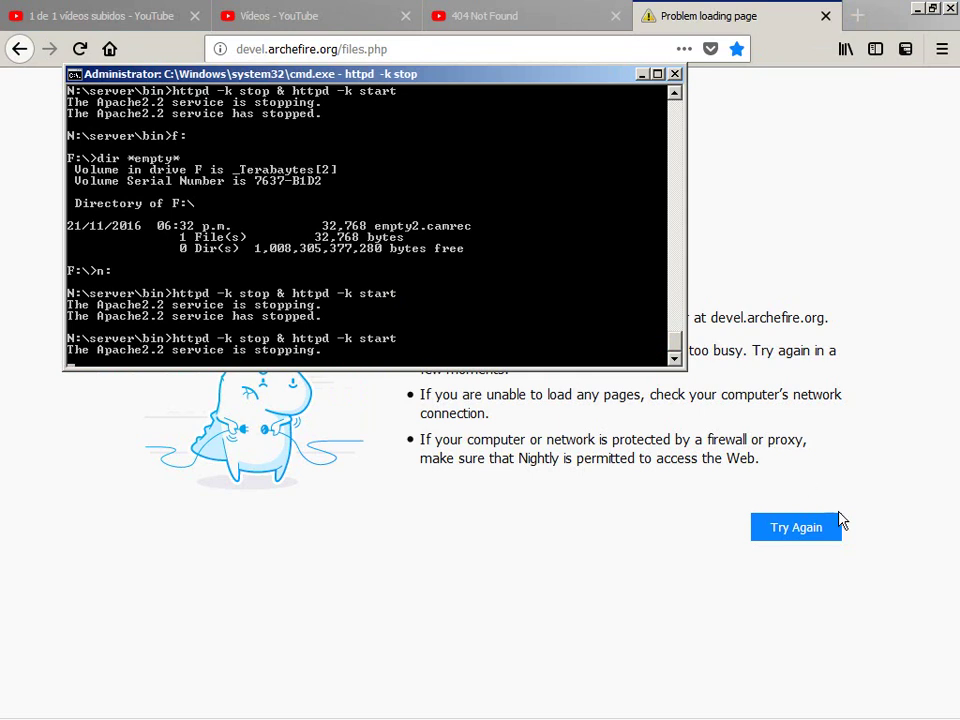
Retry loading devel.archefire.org/files.php in the browser and switch back to the notes in Notepad++.
{"action": "left_click", "coordinate": [789, 491]}
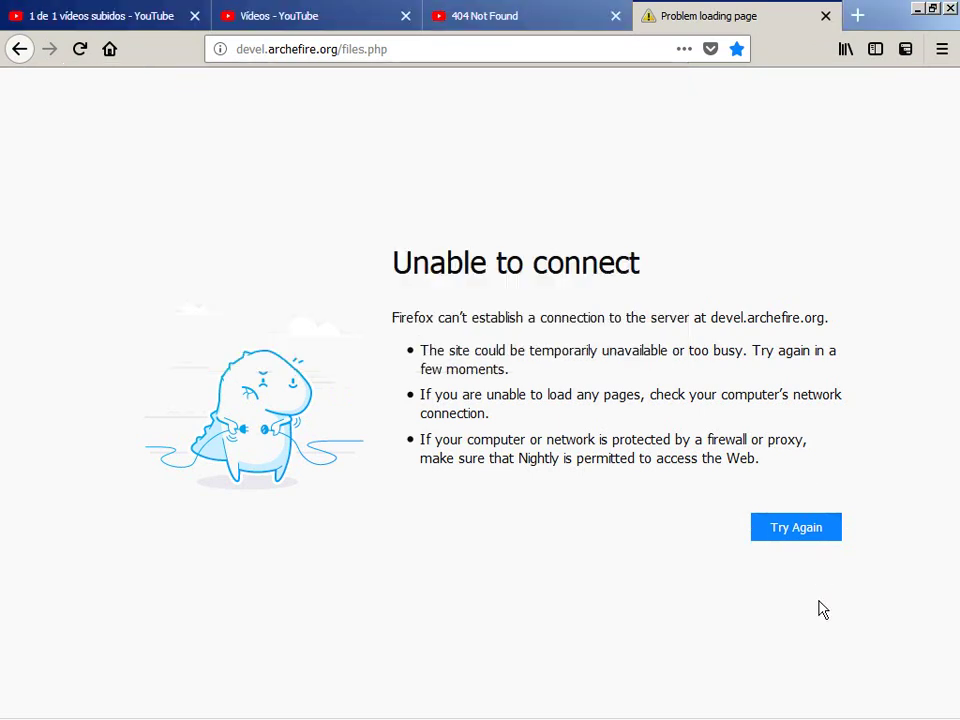
{"action": "left_click", "coordinate": [829, 527]}
{"action": "key", "text": "alt+Tab"}
{"action": "key", "text": "alt+Tab"}
{"action": "key", "text": "alt+Tab"}
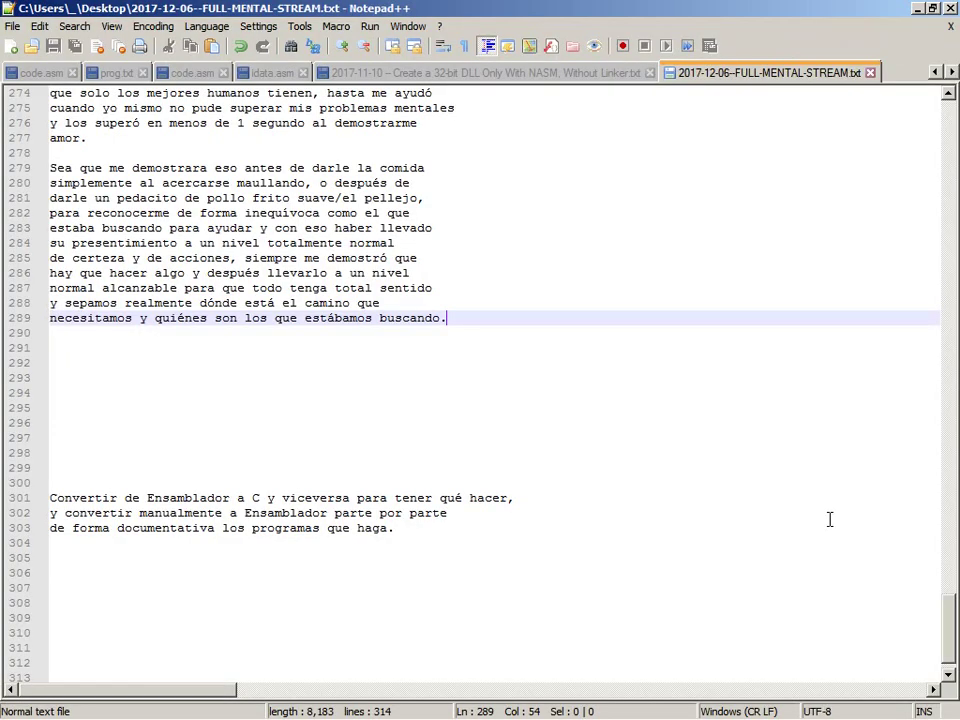
Start a new paragraph on line 309, below the "Convertir de Ensamblador" note, with "Pero una cosa es segura, que mientras desarrollemos".
{"action": "key", "text": "Down"}
{"action": "key", "text": "Down"}
{"action": "key", "text": "Down"}
{"action": "key", "text": "Down"}
{"action": "key", "text": "Down"}
{"action": "key", "text": "Down"}
{"action": "key", "text": "Down"}
{"action": "key", "text": "Down"}
{"action": "key", "text": "Down"}
{"action": "key", "text": "Down"}
{"action": "key", "text": "Down"}
{"action": "key", "text": "Down"}
{"action": "key", "text": "Down"}
{"action": "key", "text": "Down"}
{"action": "key", "text": "Down"}
{"action": "key", "text": "Down"}
{"action": "key", "text": "Down"}
{"action": "key", "text": "Down"}
{"action": "key", "text": "Down"}
{"action": "key", "text": "Down"}
{"action": "key", "text": "Up"}
{"action": "key", "text": "Up"}
{"action": "key", "text": "Up"}
{"action": "key", "text": "Up"}
{"action": "type", "text": "Pero"}
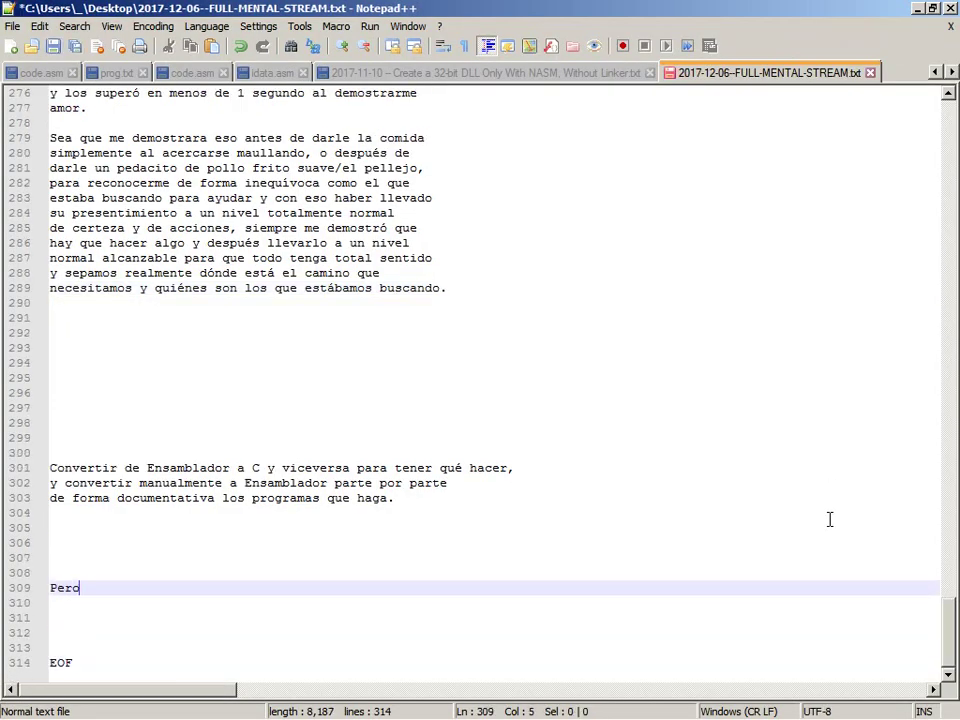
{"action": "type", "text": " una cosa es s"}
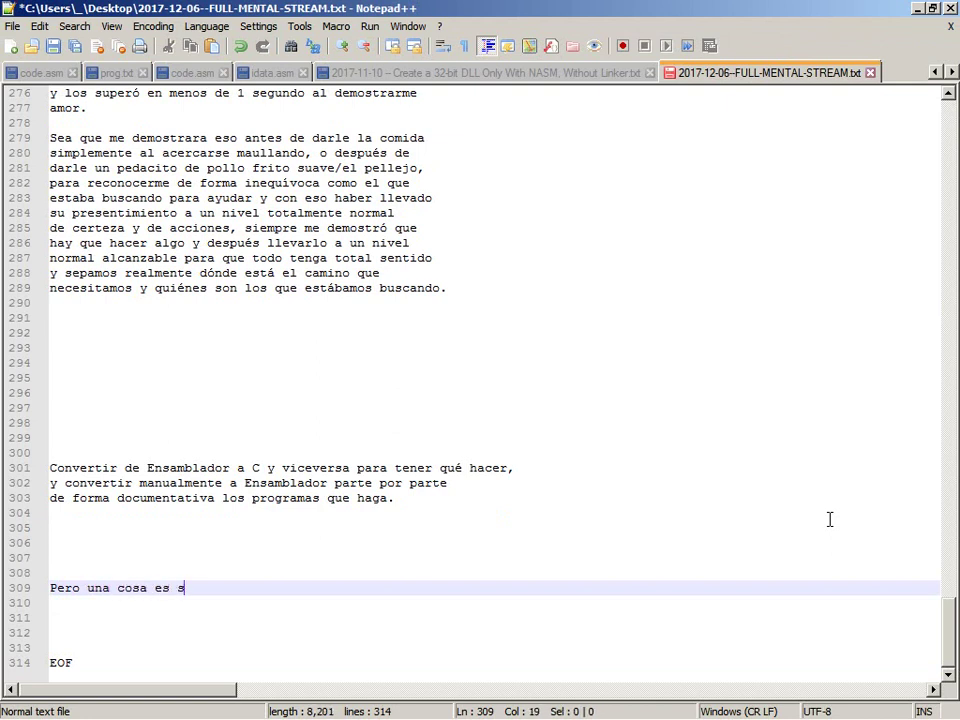
{"action": "type", "text": "egura, que mi"}
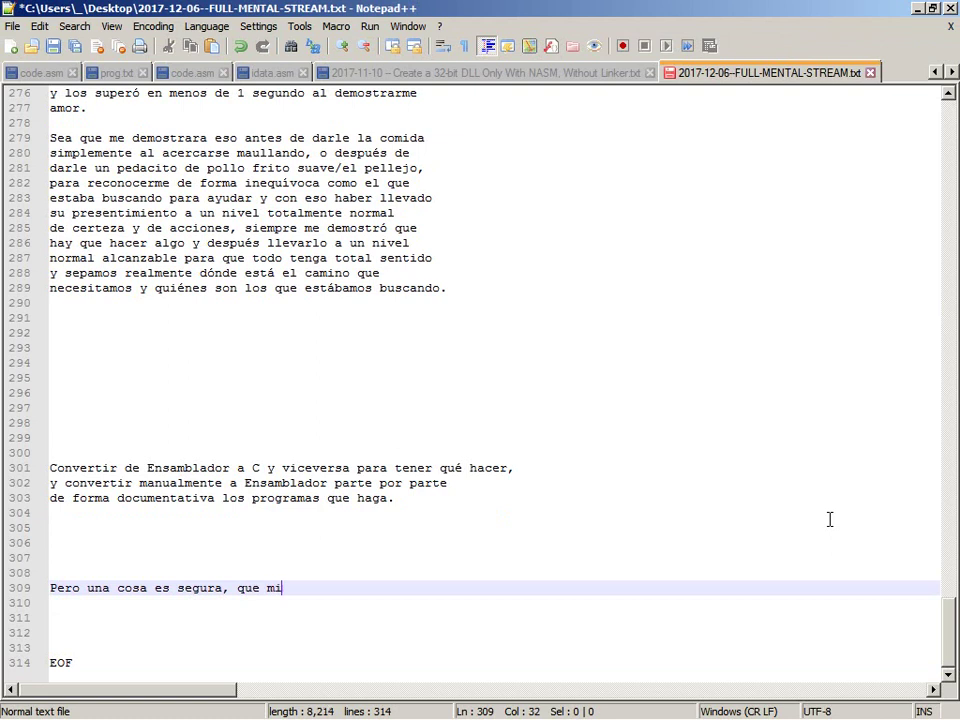
{"action": "type", "text": "entras desarrollemos"}
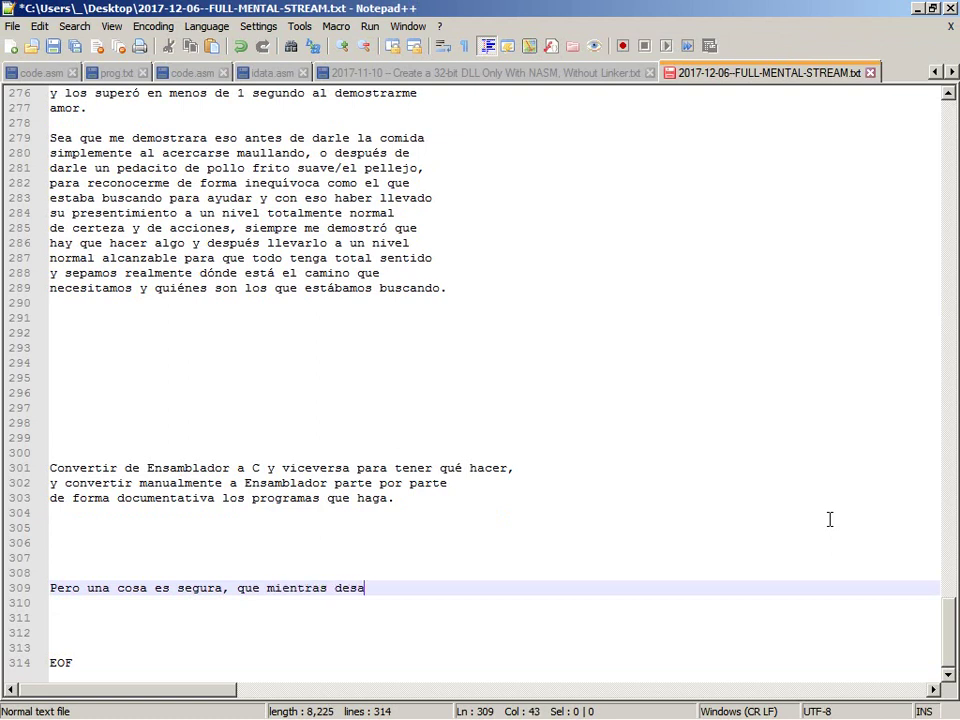
Continue the paragraph with the line "nuestros compiladores, tendremos que llevar todo al uso de más".
{"action": "key", "text": "Return"}
{"action": "type", "text": "nuestros comp"}
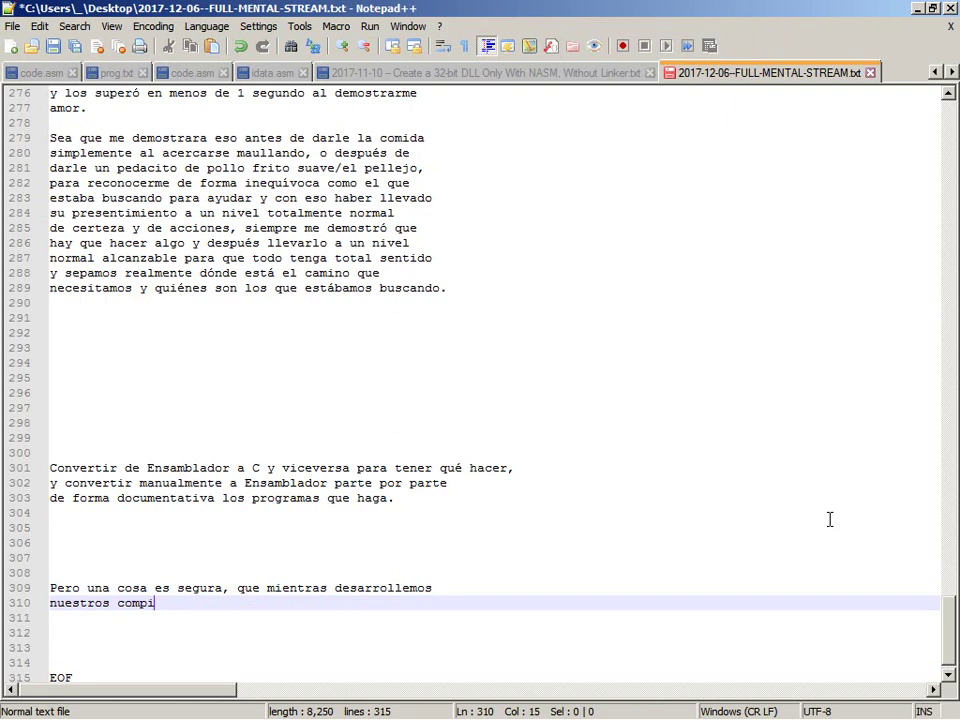
{"action": "type", "text": "iladores, tendremos que llevar todo al uso de más"}
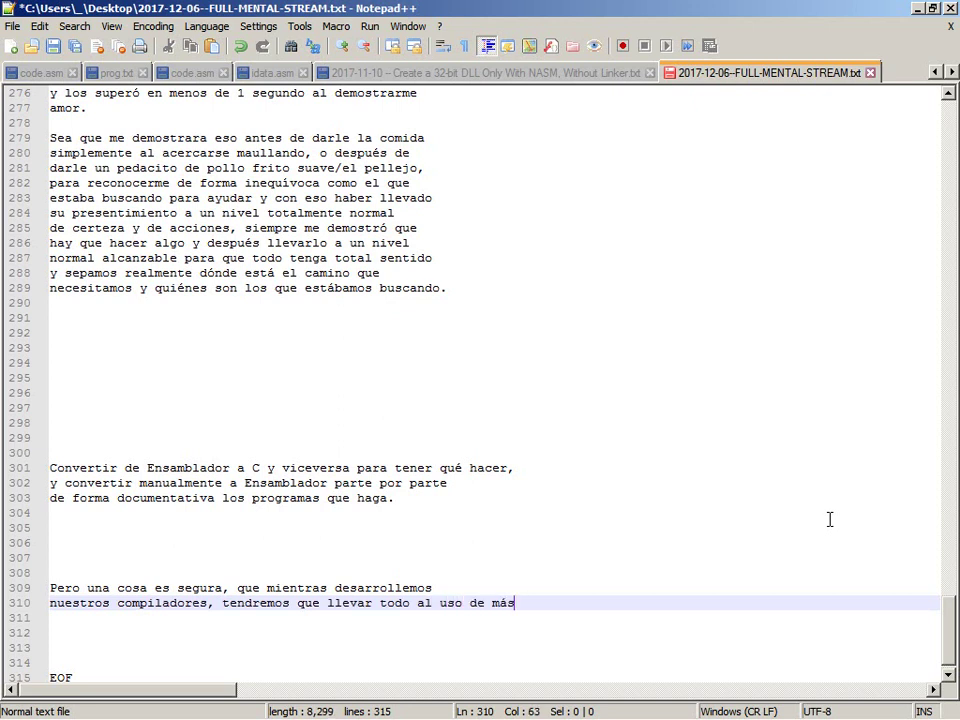
Add the line "bajo nivel y más simple de las APIs de cada sistema operativo" to the paragraph.
{"action": "key", "text": "Return"}
{"action": "type", "text": "bajo nivel y más"}
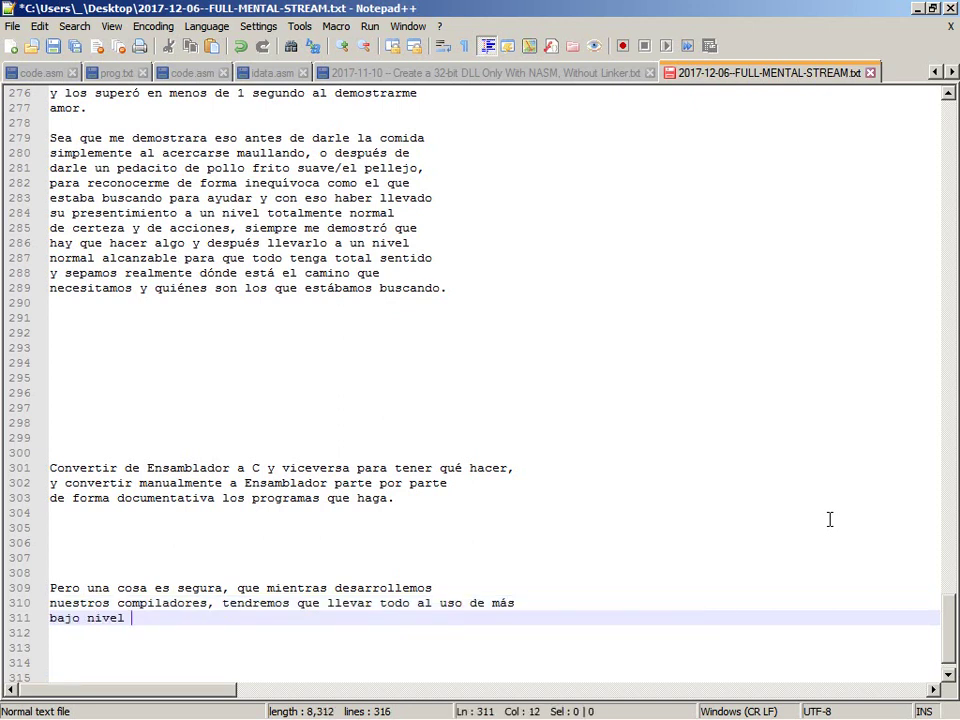
{"action": "type", "text": "ple d"}
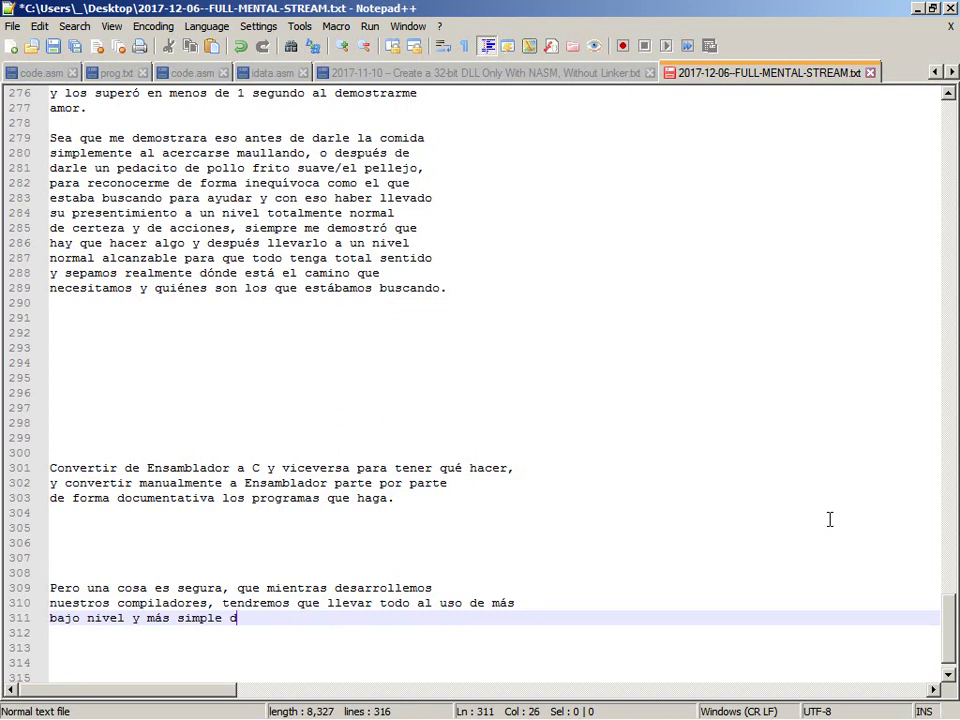
{"action": "type", "text": "e las A"}
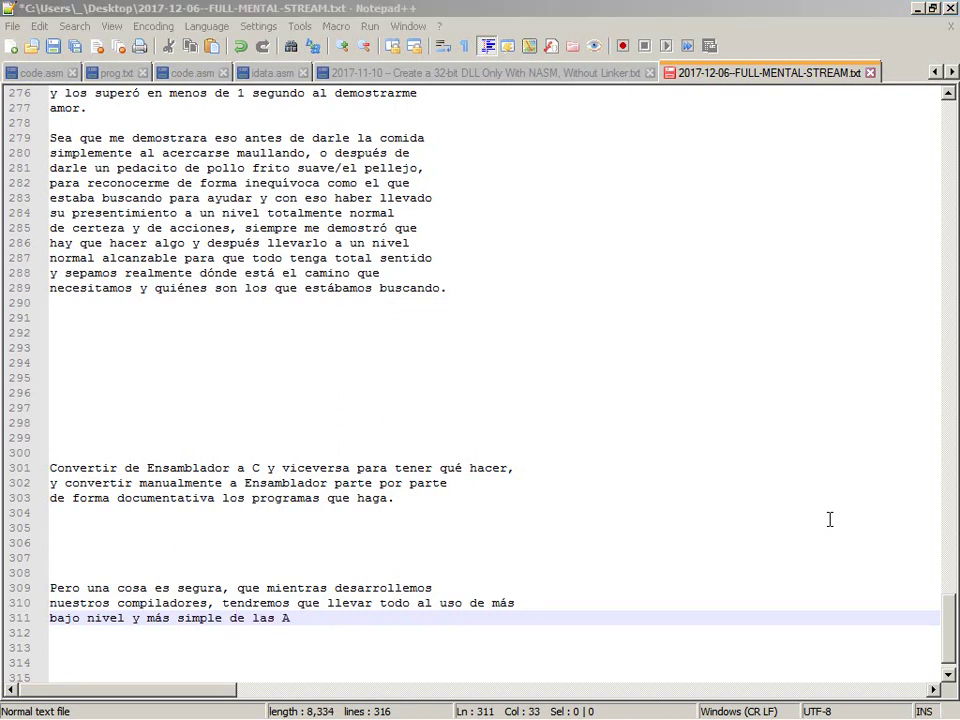
{"action": "type", "text": "ca"}
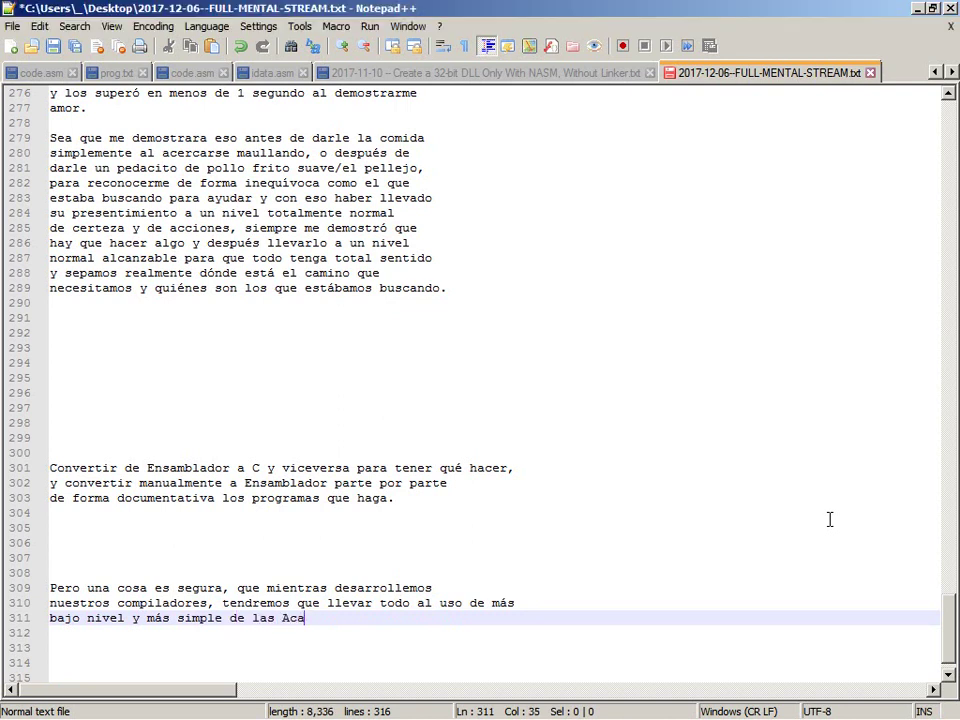
{"action": "type", "text": "da sistema operait"}
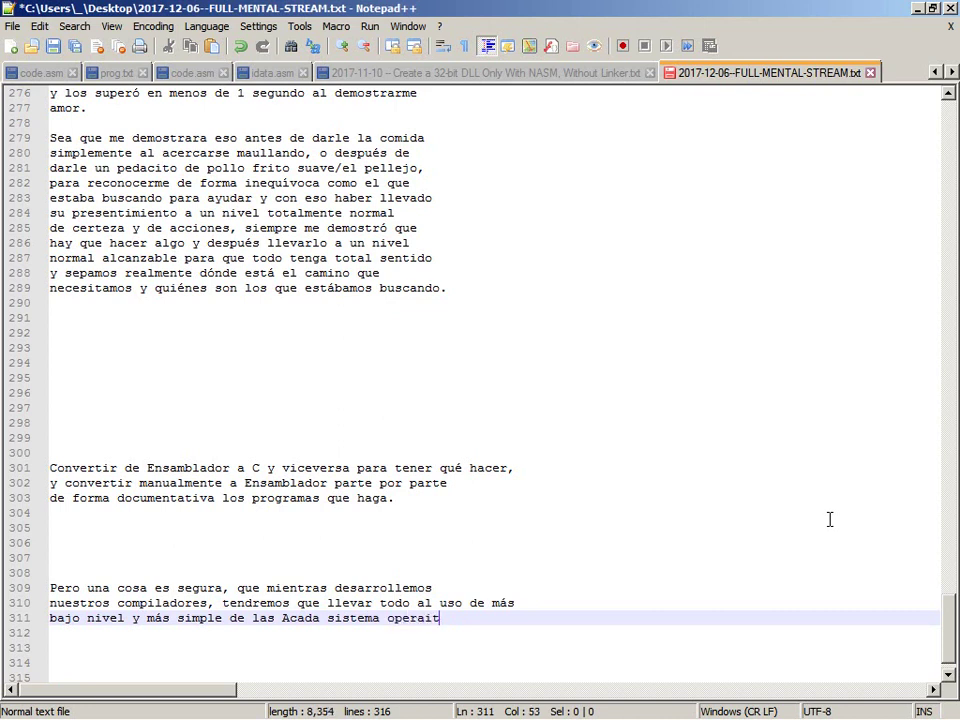
{"action": "key", "text": "BackSpace"}
{"action": "key", "text": "BackSpace"}
{"action": "type", "text": "tivo"}
{"action": "key", "text": "Left"}
{"action": "key", "text": "Left"}
{"action": "key", "text": "Left"}
{"action": "key", "text": "Left"}
{"action": "key", "text": "Left"}
{"action": "key", "text": "Left"}
{"action": "key", "text": "Left"}
{"action": "key", "text": "Left"}
{"action": "key", "text": "Left"}
{"action": "key", "text": "Left"}
{"action": "key", "text": "Left"}
{"action": "key", "text": "Left"}
{"action": "key", "text": "Left"}
{"action": "key", "text": "Left"}
{"action": "key", "text": "Left"}
{"action": "key", "text": "Left"}
{"action": "key", "text": "Left"}
{"action": "key", "text": "Left"}
{"action": "key", "text": "Left"}
{"action": "key", "text": "Left"}
{"action": "type", "text": "PIs de"}
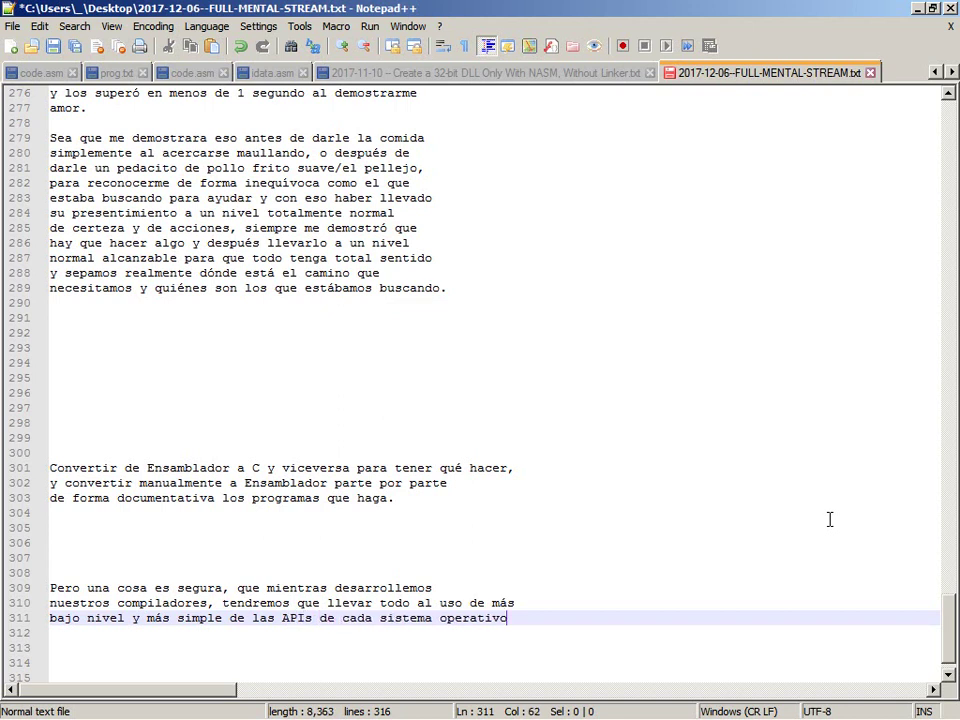
Close the sentence about the APIs with the line "para hacer nuestro software simple, manejable a mano.".
{"action": "key", "text": "Return"}
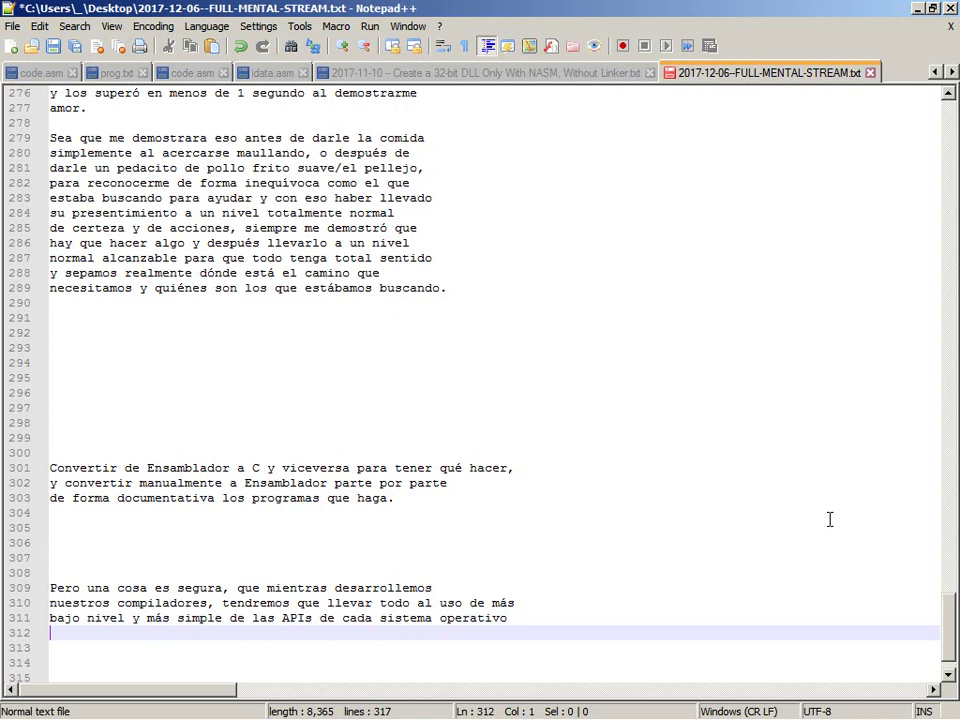
{"action": "type", "text": "para hacer nuestro "}
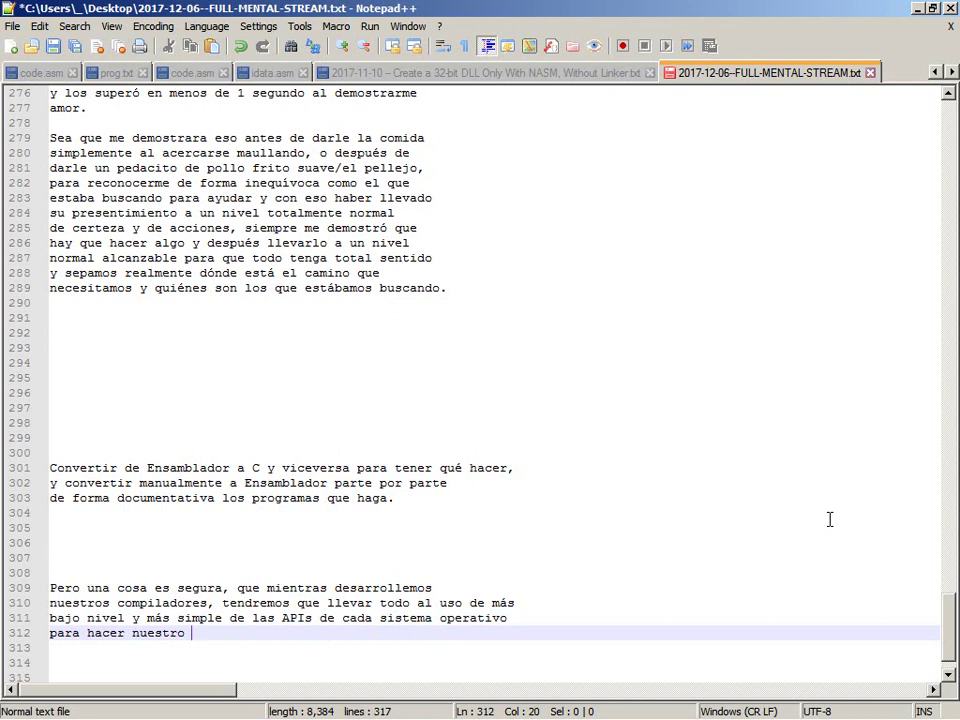
{"action": "type", "text": "software simple,"}
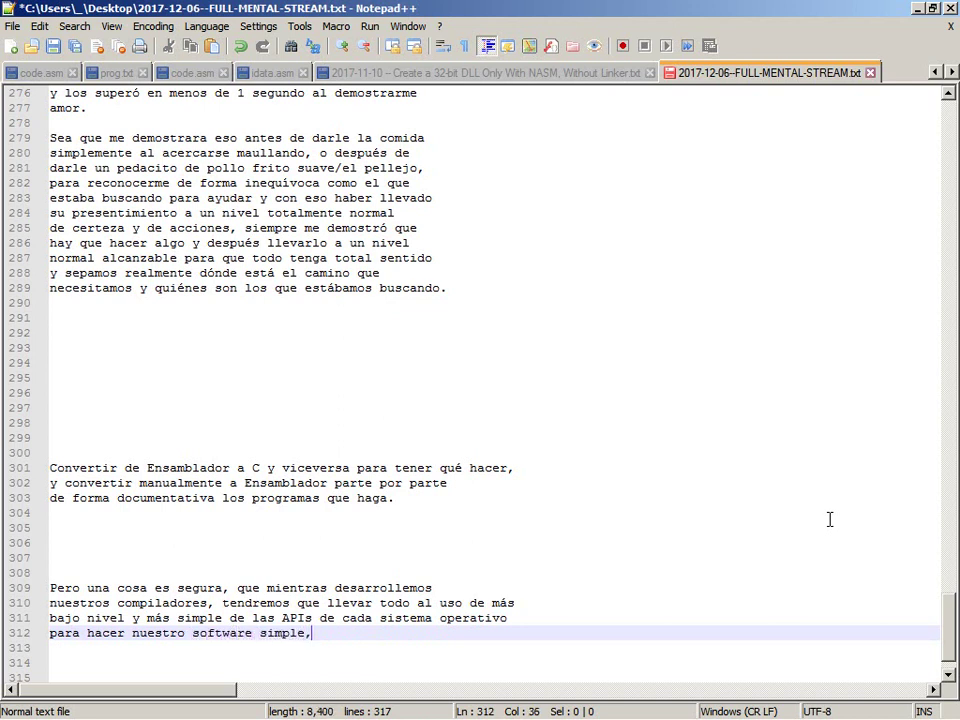
{"action": "type", "text": " manejable a mano."}
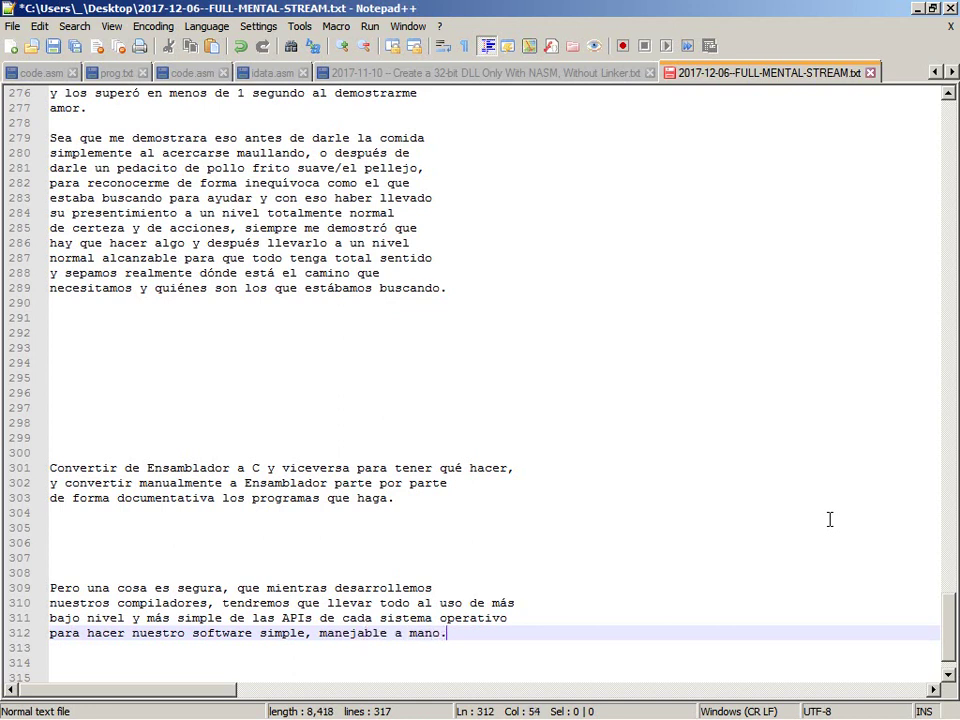
Begin the following sentence on a new line with "El hecho de que podamos hacer eso a nivel de compilador".
{"action": "key", "text": "Return"}
{"action": "type", "text": "El hecho de"}
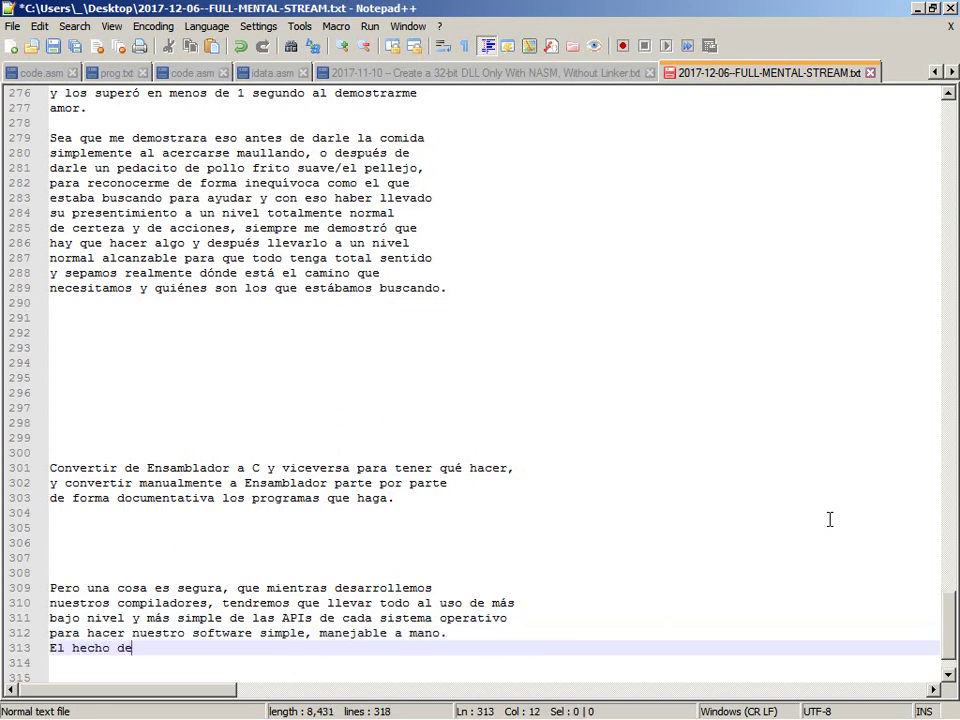
{"action": "type", "text": " que podamos hacer eso a niv"}
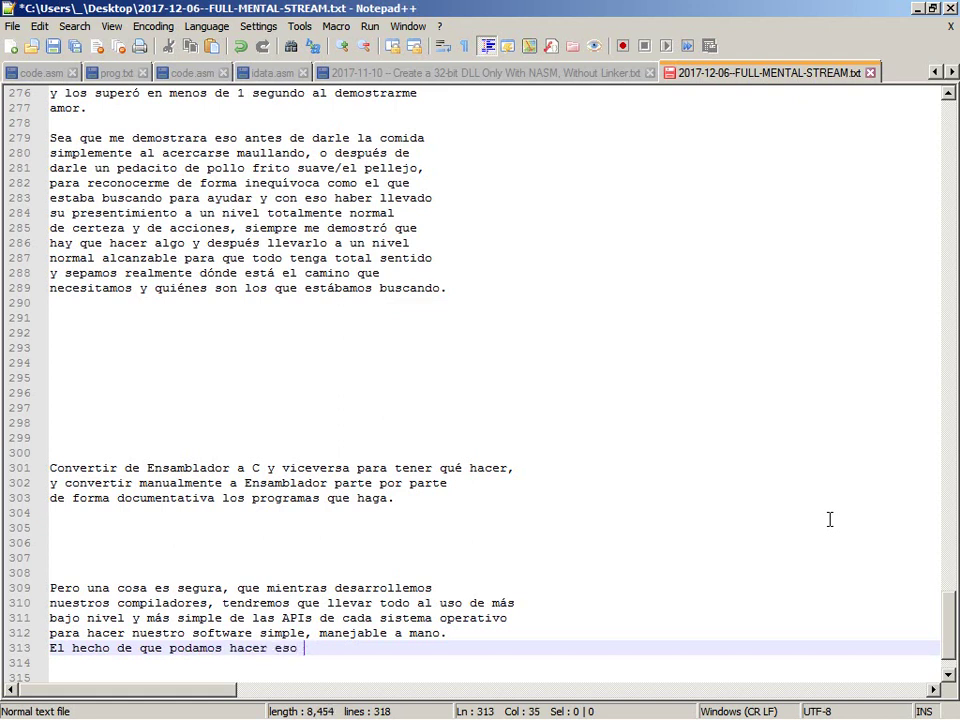
{"action": "type", "text": "el de c"}
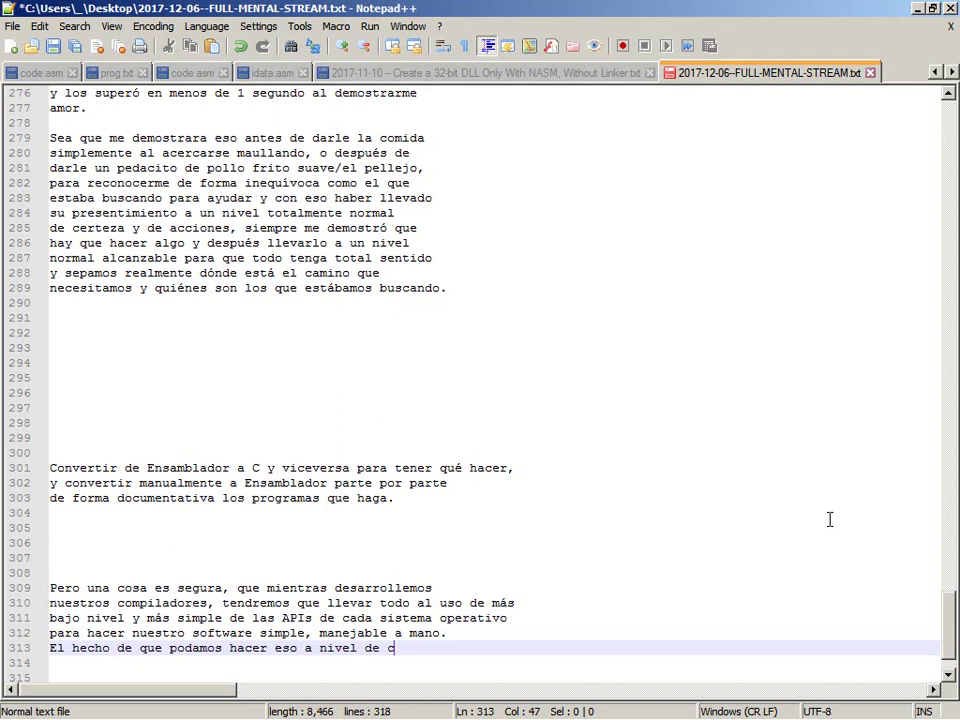
{"action": "type", "text": "ompilador"}
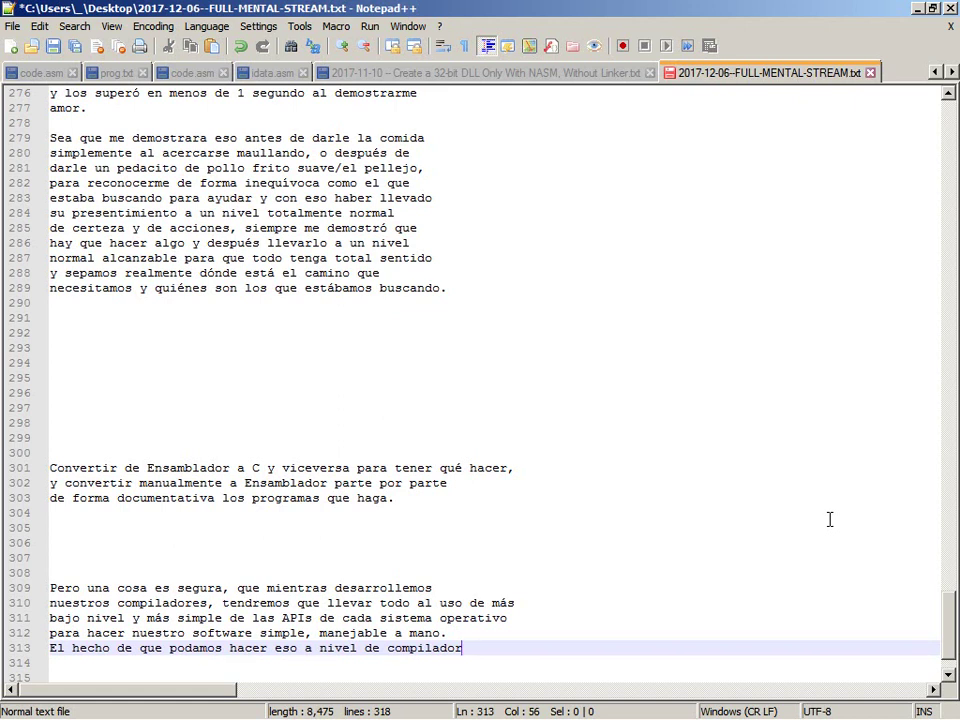
Add the lines "quiere decir que la base de los sistemas operativos está" and "pensada y diseñada realmente a mano, y el resto de capas".
{"action": "key", "text": "Return"}
{"action": "type", "text": "quiere decir que la base de los sistemas operativos está"}
{"action": "key", "text": "Return"}
{"action": "type", "text": "pensada y diseñada realmente  ma"}
{"action": "key", "text": "BackSpace"}
{"action": "key", "text": "BackSpace"}
{"action": "key", "text": "BackSpace"}
{"action": "type", "text": "a mano, y el resto de capas"}
Add the line "más complejas no es normalmente necesaria, es masivamente" to the paragraph.
{"action": "key", "text": "Return"}
{"action": "type", "text": "más copl"}
{"action": "key", "text": "BackSpace"}
{"action": "key", "text": "BackSpace"}
{"action": "type", "text": "mplejas"}
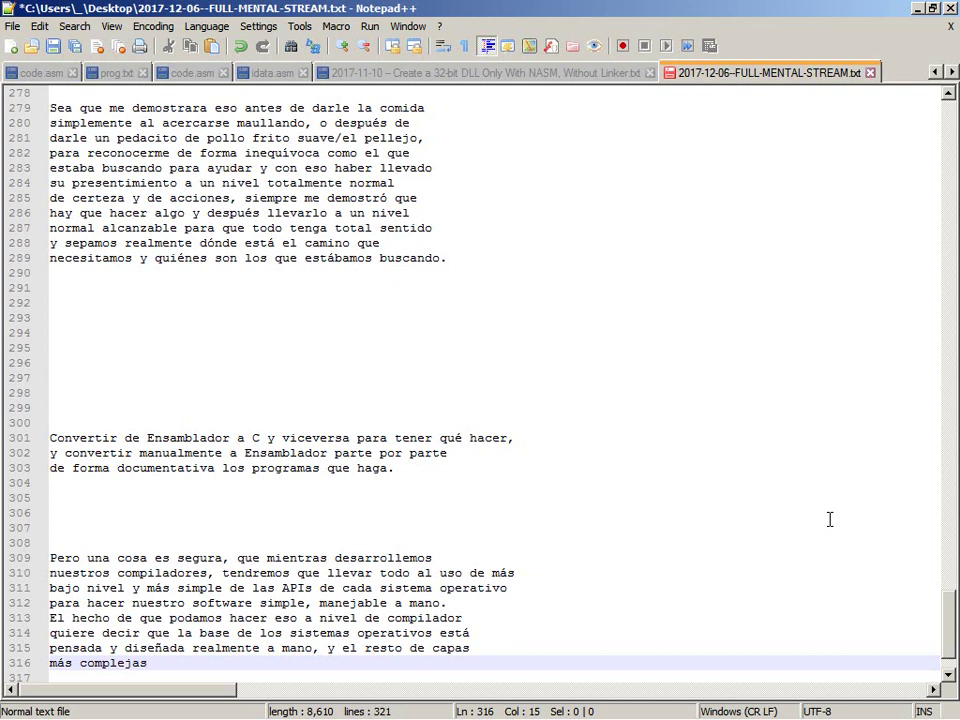
{"action": "type", "text": "no es normalmente"}
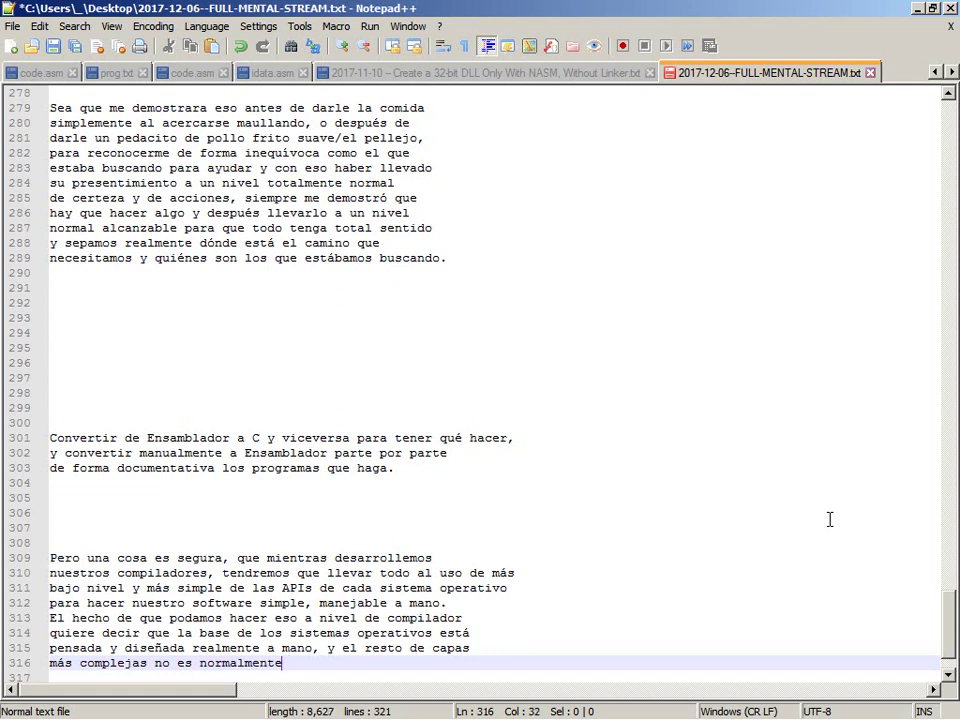
{"action": "type", "text": " necesaria,"}
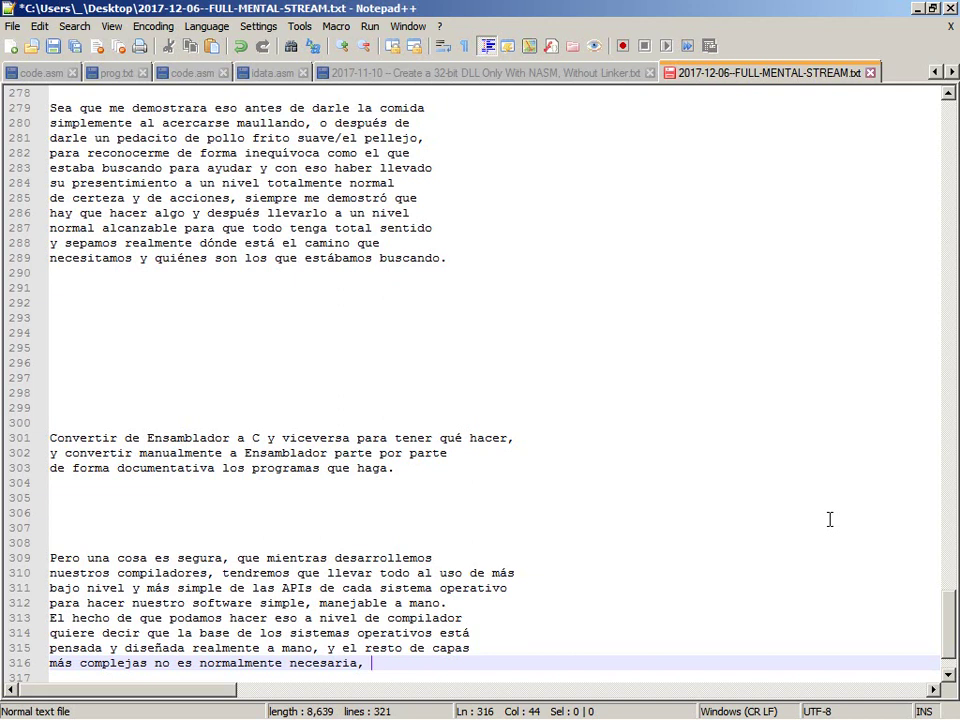
{"action": "type", "text": "es "}
{"action": "type", "text": "masivamente"}
Continue on a new line with "automatizada pero seguramente le encontraremos el diseño".
{"action": "key", "text": "Return"}
{"action": "type", "text": "automatizad"}
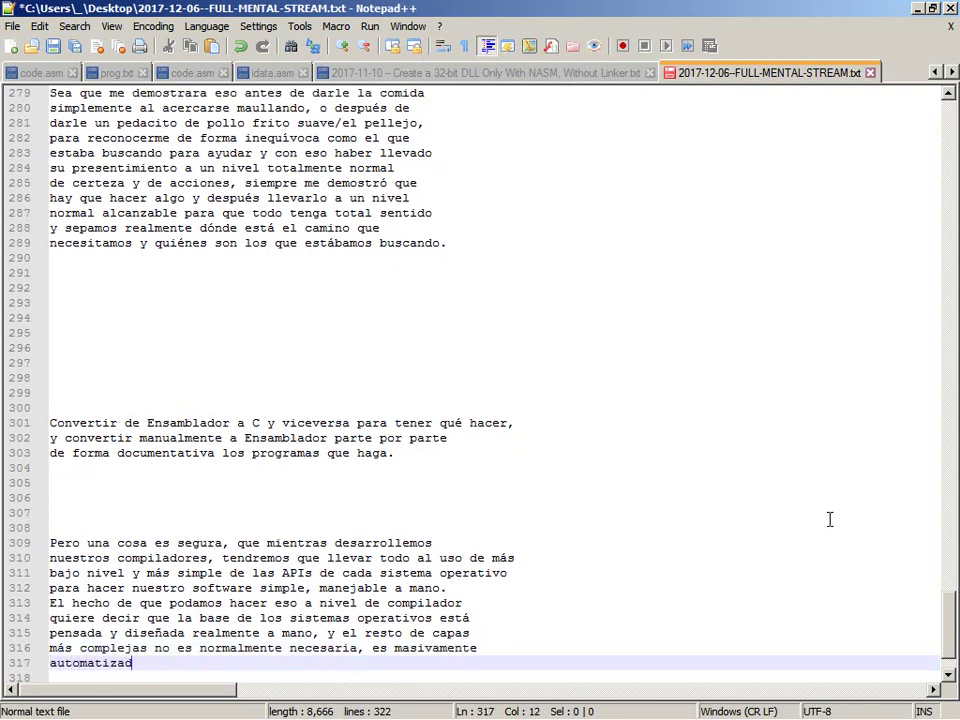
{"action": "type", "text": "a pero segu"}
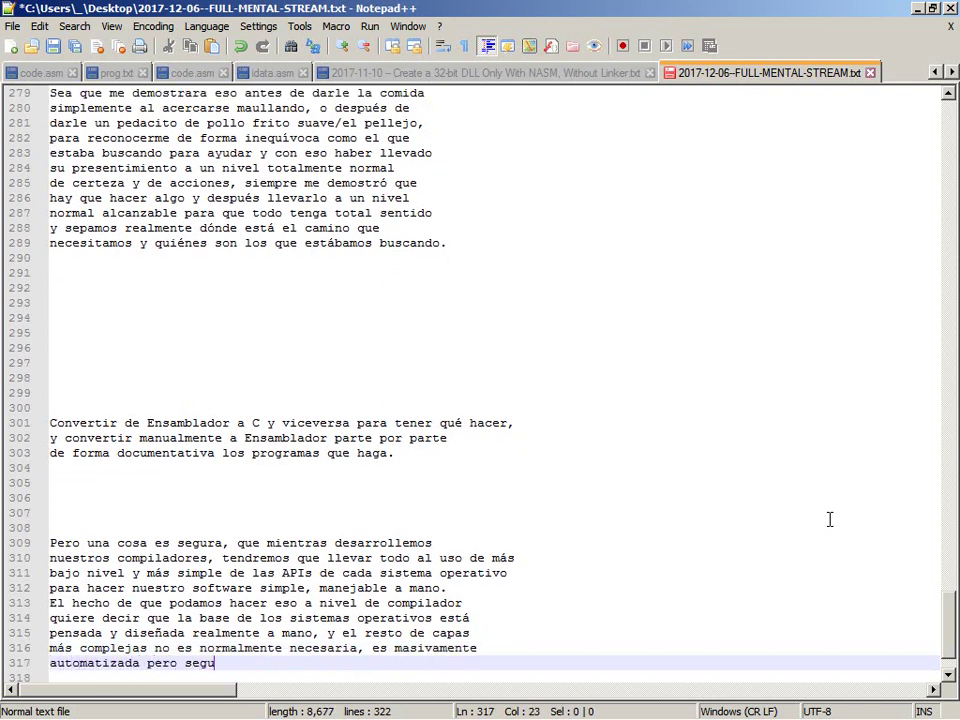
{"action": "type", "text": "ramente le enco"}
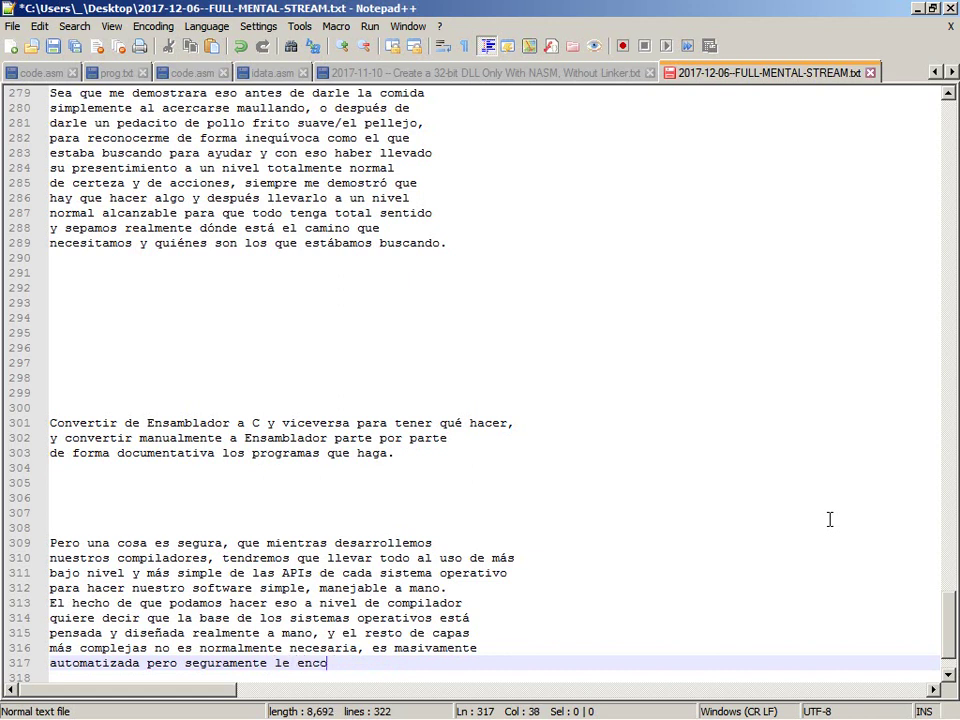
{"action": "type", "text": "ntraremos el d"}
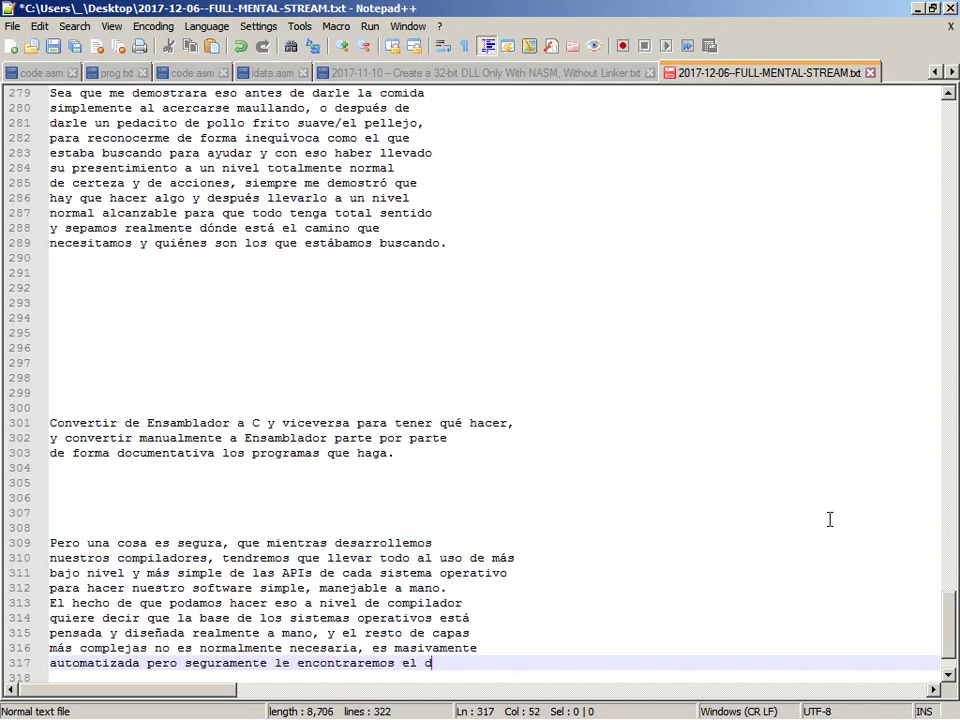
{"action": "type", "text": "iseño"}
Write "alcanzable" on a new line and insert "a mano" in front of it.
{"action": "key", "text": "Return"}
{"action": "type", "text": "al"}
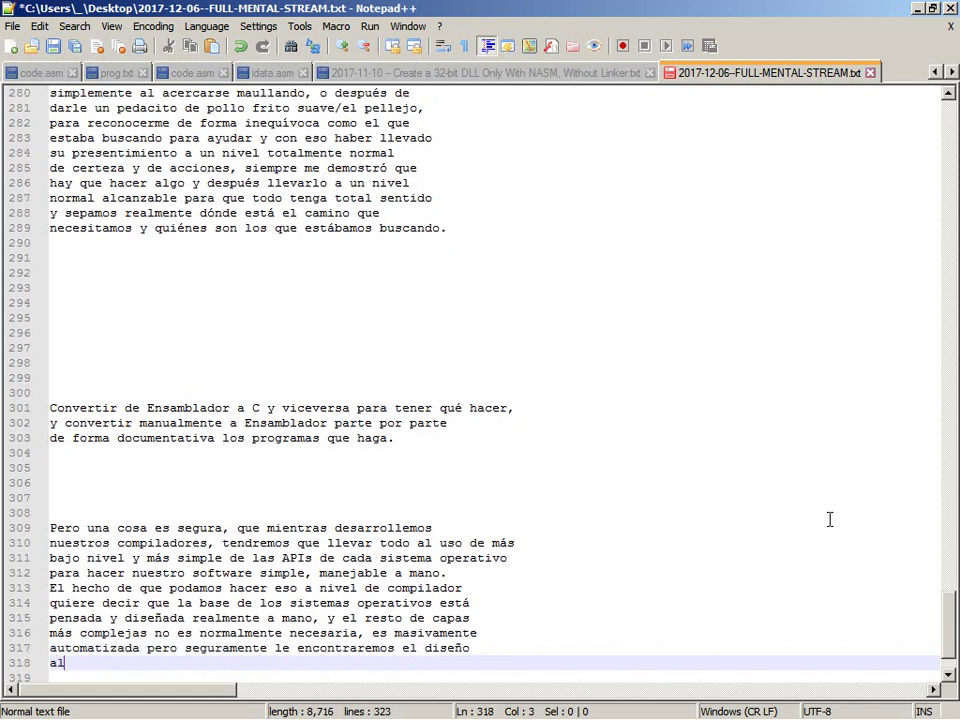
{"action": "type", "text": "canzable"}
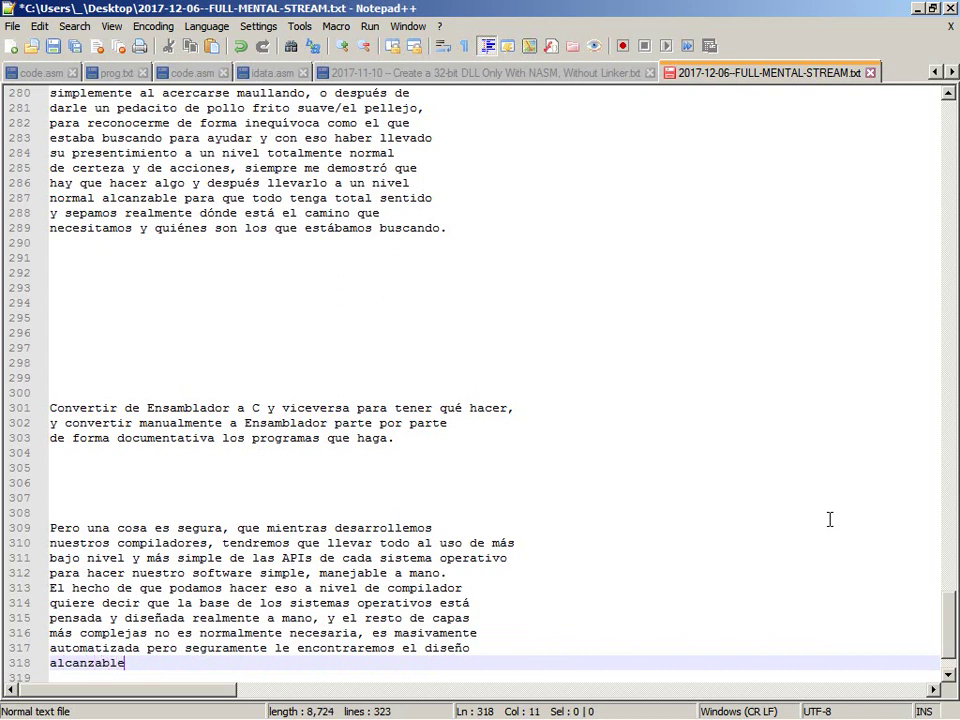
{"action": "key", "text": "Home"}
{"action": "type", "text": "a mano"}
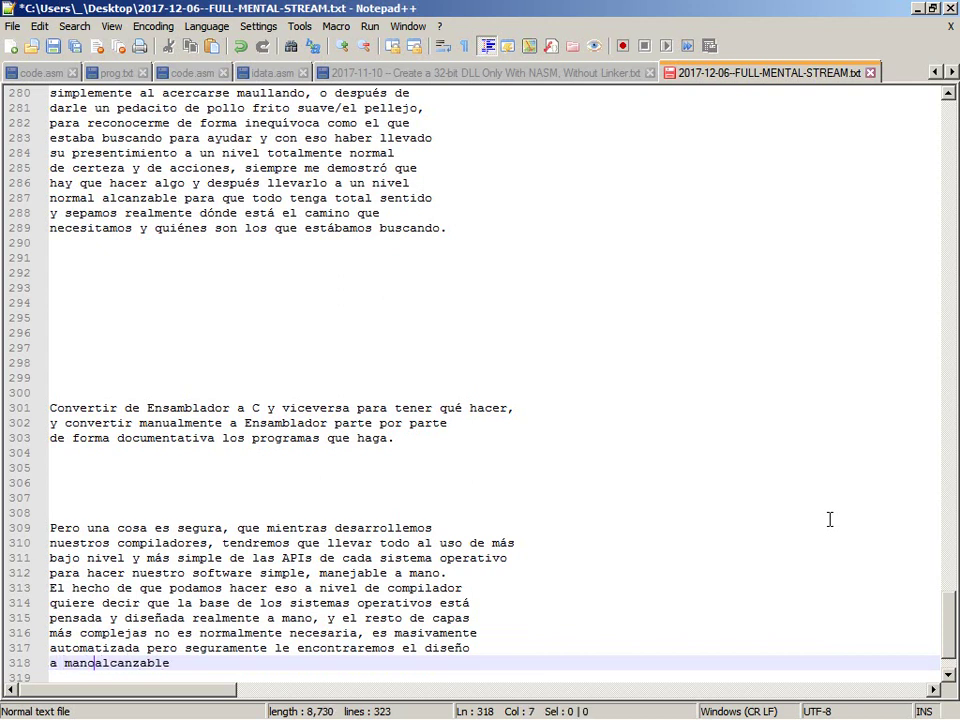
Complete the paragraph's last line as "a mano alcanzable si los desarrollamos después paso a paso." and save the file.
{"action": "key", "text": "End"}
{"action": "type", "text": "si "}
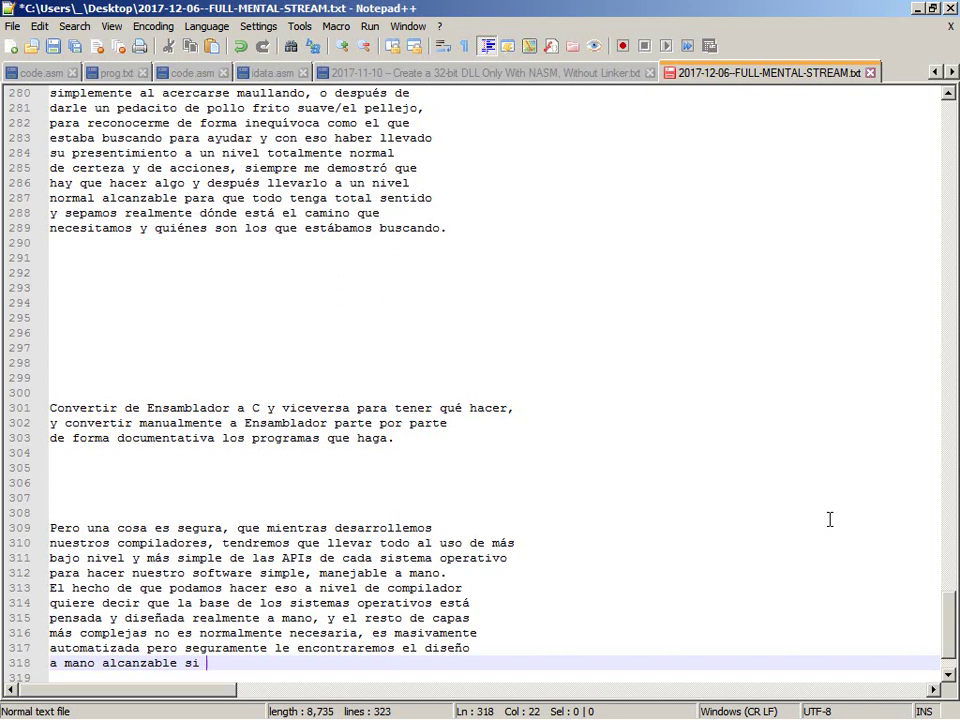
{"action": "type", "text": "los desarrollamos"}
{"action": "key", "text": "BackSpace"}
{"action": "key", "text": "BackSpace"}
{"action": "key", "text": "BackSpace"}
{"action": "key", "text": "BackSpace"}
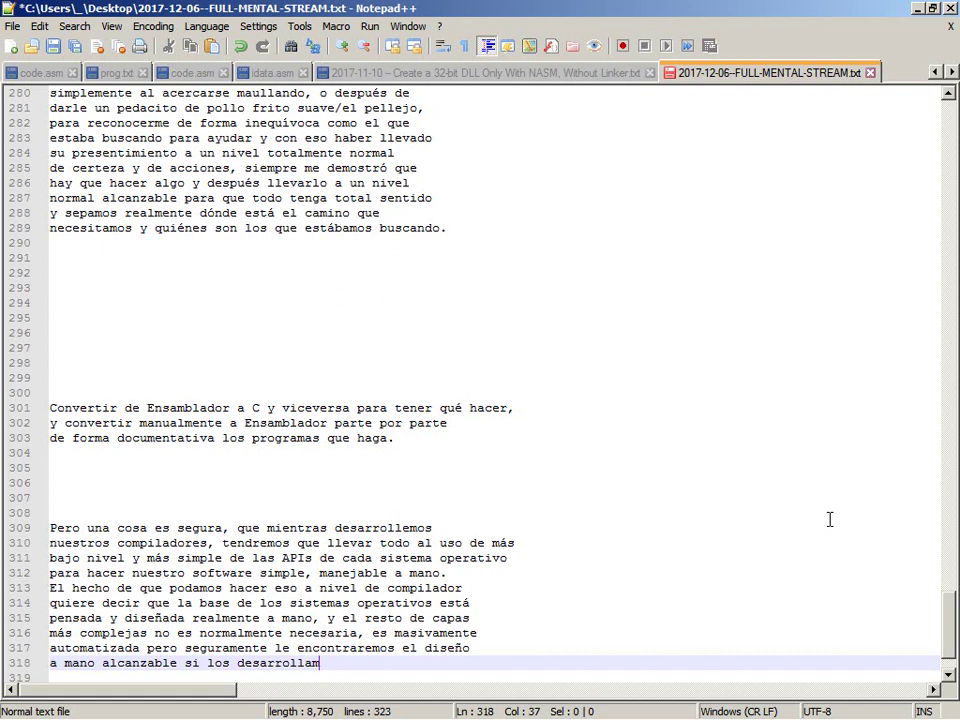
{"action": "type", "text": "mos después paso a as"}
{"action": "key", "text": "BackSpace"}
{"action": "key", "text": "BackSpace"}
{"action": "type", "text": "paso."}
{"action": "key", "text": "ctrl+s"}
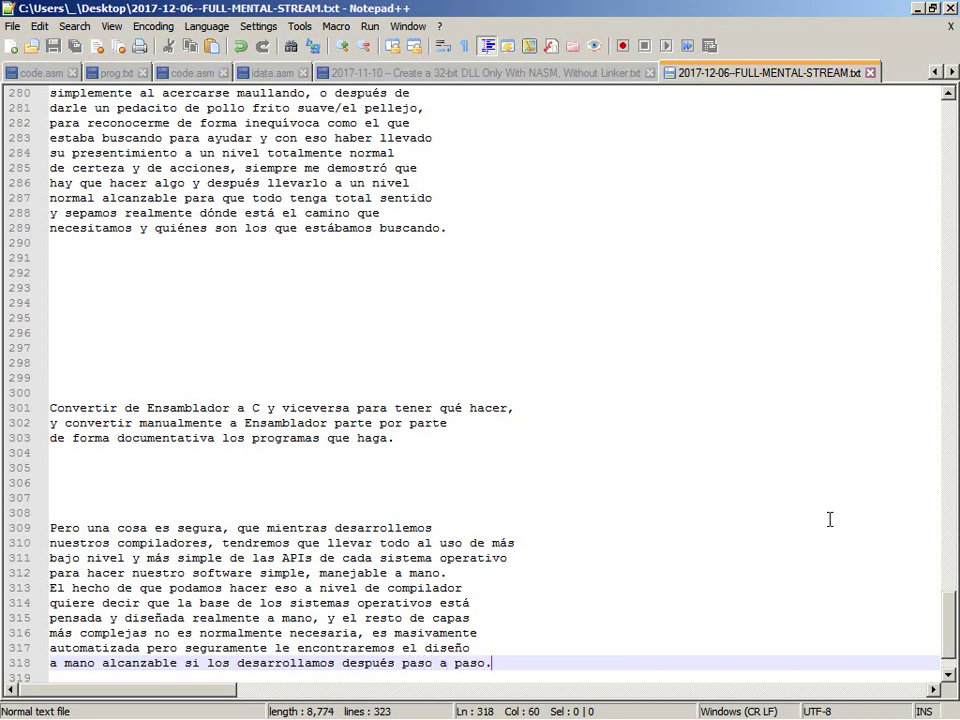
Switch to Firefox, retry loading devel.archefire.org/files.php, and return to the notes in Notepad++.
{"action": "key", "text": "Up"}
{"action": "key", "text": "Up"}
{"action": "key", "text": "Up"}
{"action": "key", "text": "Up"}
{"action": "key", "text": "Up"}
{"action": "key", "text": "Up"}
{"action": "key", "text": "Up"}
{"action": "key", "text": "Up"}
{"action": "key", "text": "Up"}
{"action": "key", "text": "Up"}
{"action": "key", "text": "Up"}
{"action": "key", "text": "Up"}
{"action": "key", "text": "alt+Tab"}
{"action": "left_click", "coordinate": [831, 528]}
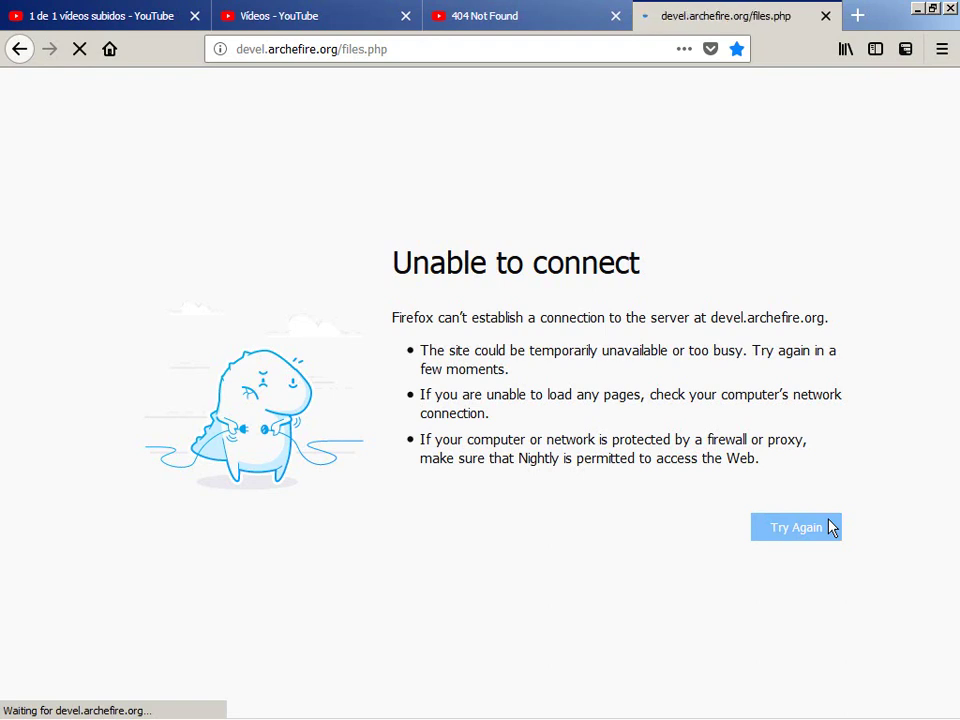
{"action": "key", "text": "alt+Tab"}
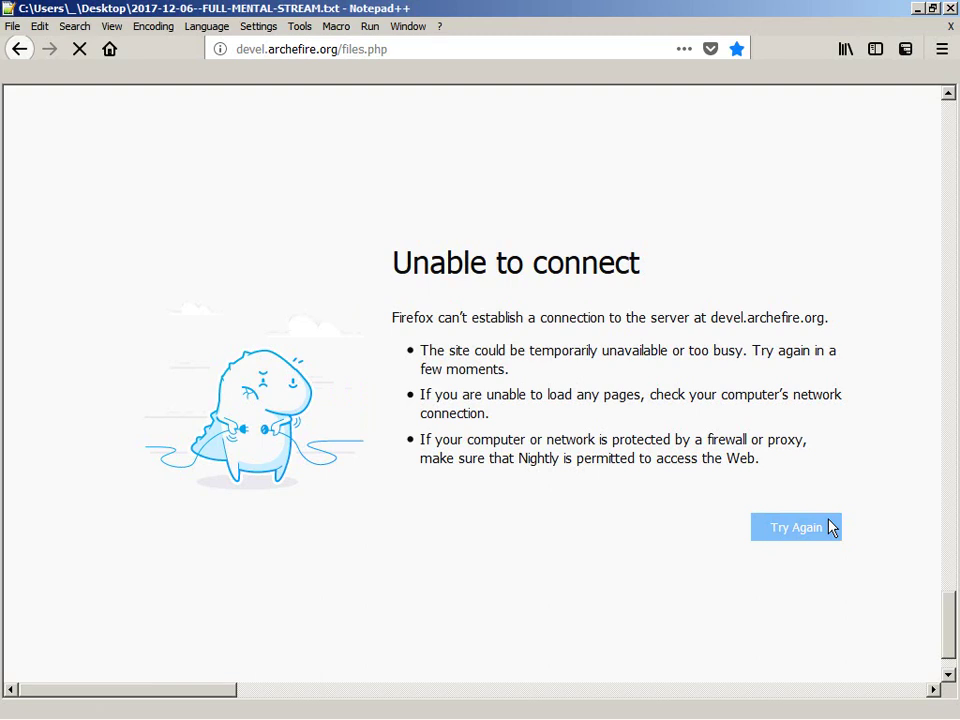
Add eight blank lines above the EOF marker at the end of the document.
{"action": "key", "text": "ctrl+End"}
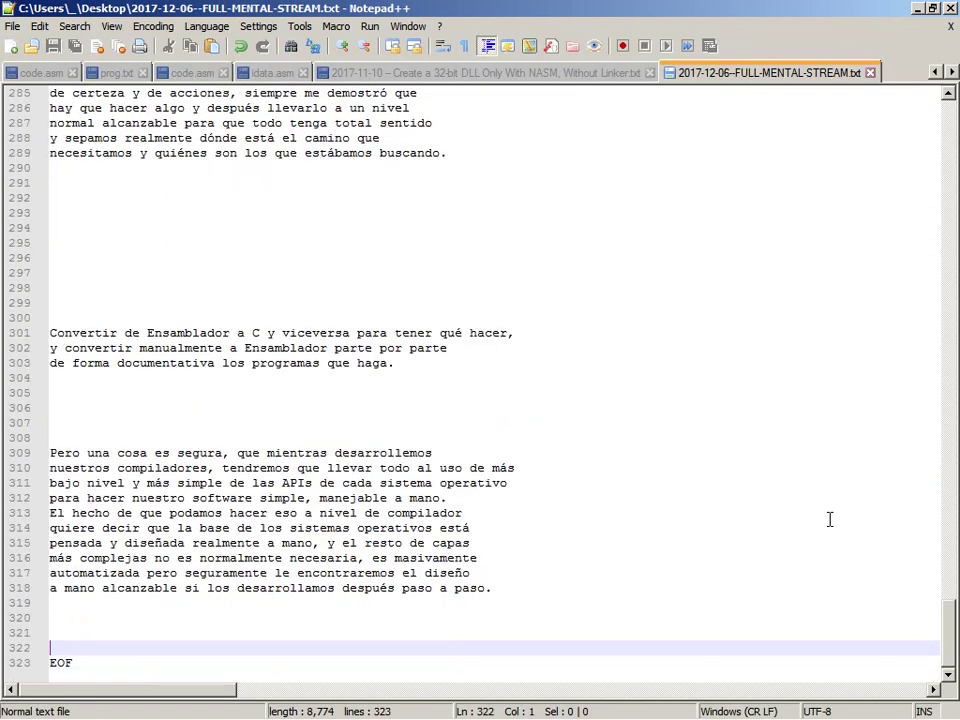
{"action": "key", "text": "Home"}
{"action": "key", "text": "Return"}
{"action": "key", "text": "Up"}
{"action": "key", "text": "Return"}
{"action": "key", "text": "Return"}
{"action": "key", "text": "Return"}
{"action": "key", "text": "Return"}
{"action": "key", "text": "Return"}
{"action": "key", "text": "Return"}
{"action": "key", "text": "Return"}
Start a new paragraph six lines above the EOF marker with "Hasta puedo rellenar el tiempo extra leyendo los".
{"action": "key", "text": "ctrl+End"}
{"action": "key", "text": "Up"}
{"action": "key", "text": "Up"}
{"action": "key", "text": "Up"}
{"action": "key", "text": "Up"}
{"action": "key", "text": "Up"}
{"action": "key", "text": "Up"}
{"action": "type", "text": "Hasta puedo "}
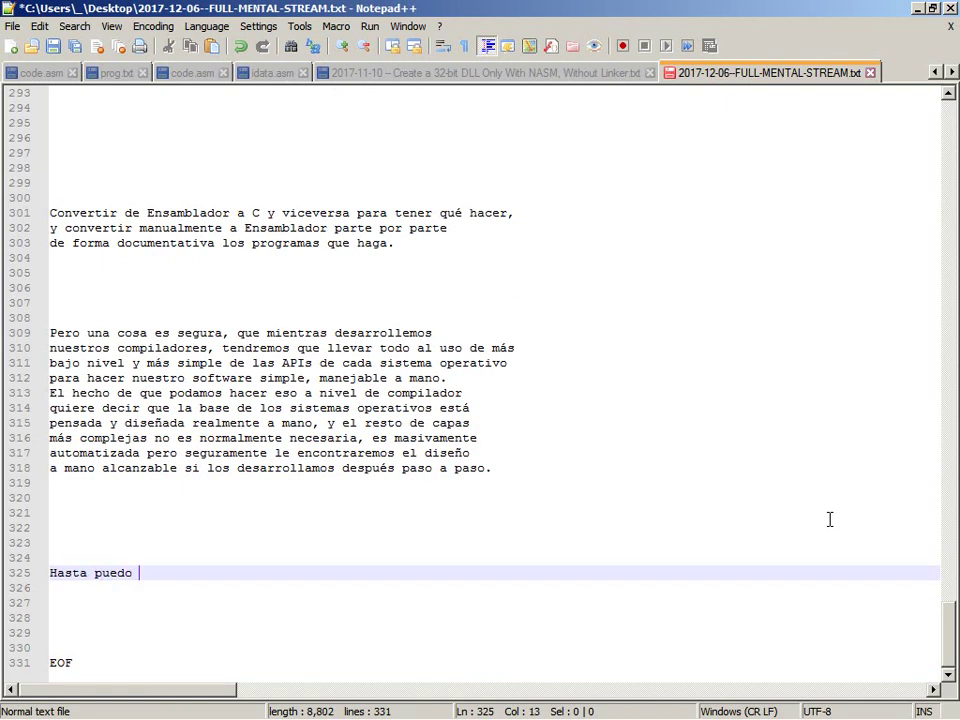
{"action": "type", "text": "rellenar el tiempo e"}
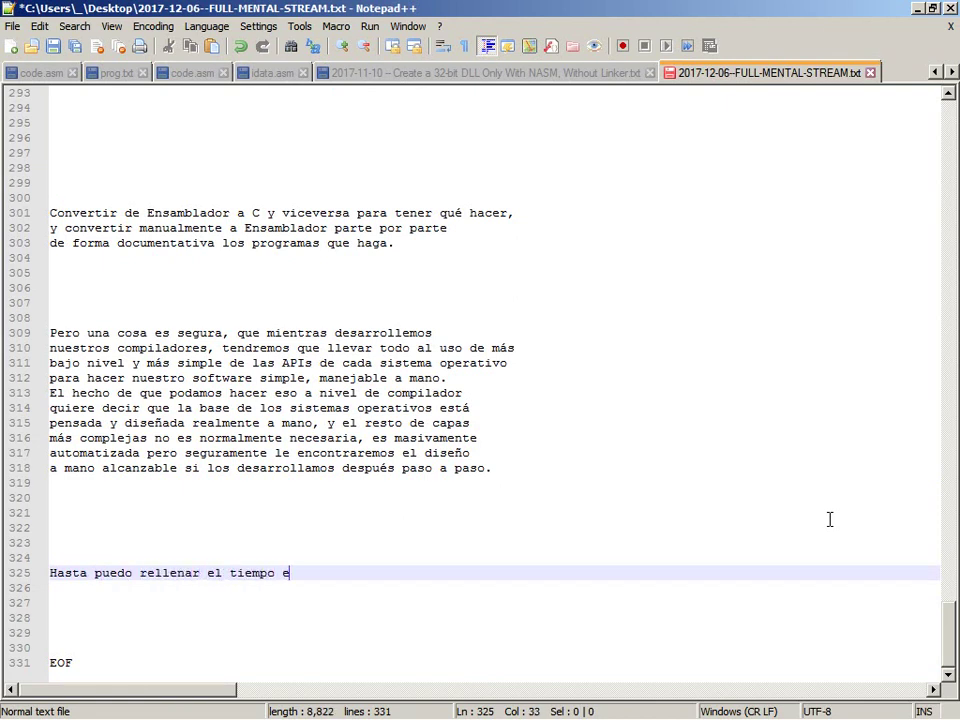
{"action": "type", "text": "xtra leyendo los"}
Add the paragraph's second line, "libros con CDs o código, traduciéndolo, y cuando".
{"action": "key", "text": "Return"}
{"action": "type", "text": "libros c"}
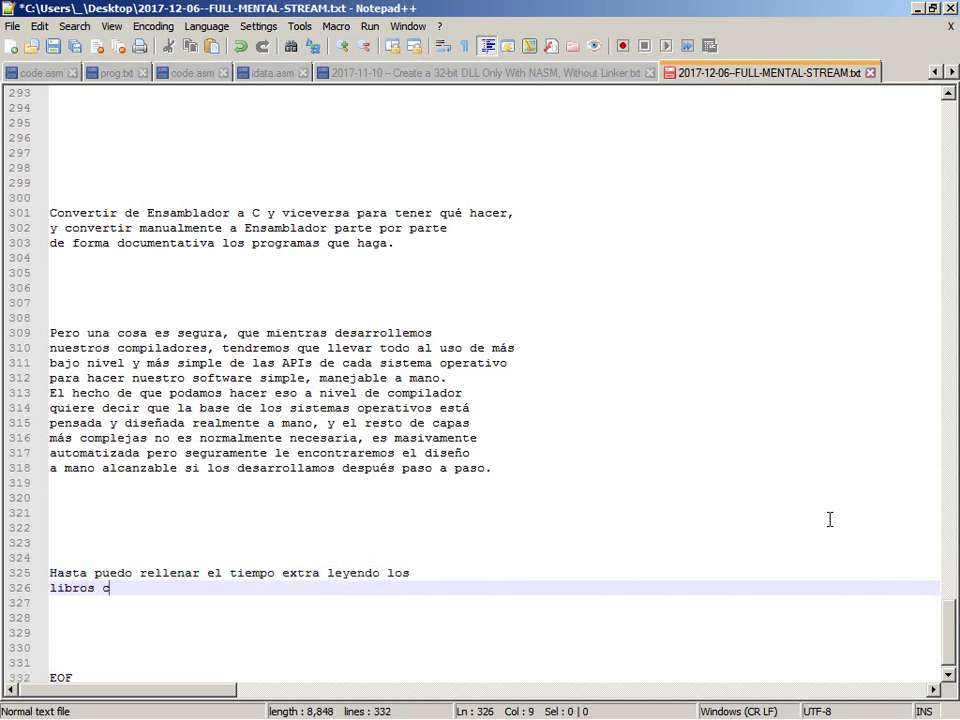
{"action": "type", "text": "on CDs "}
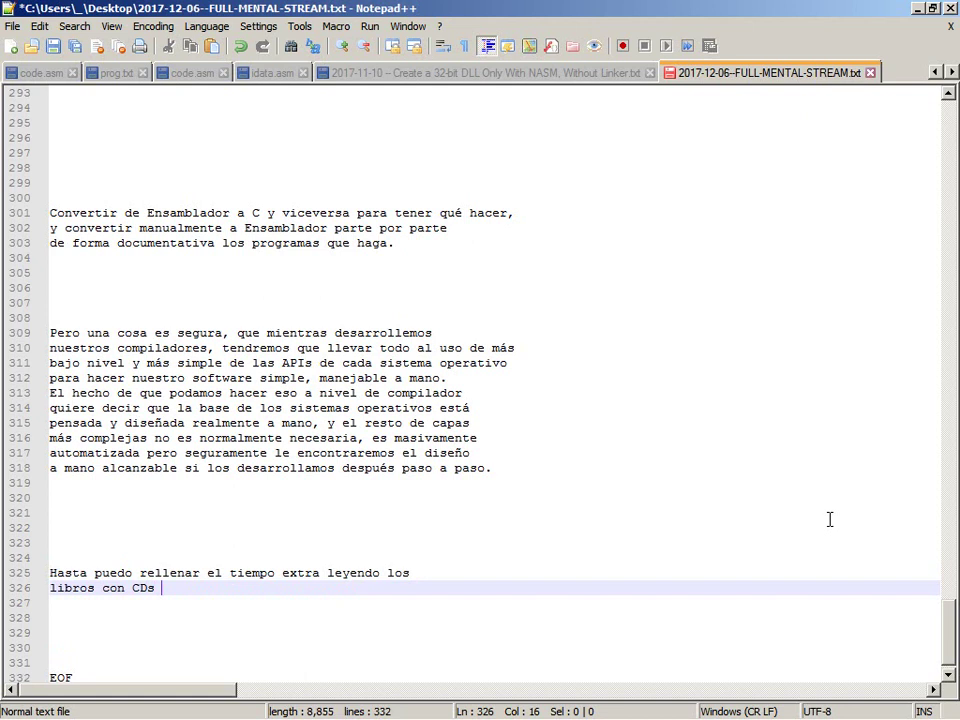
{"action": "type", "text": "o código, traduci"}
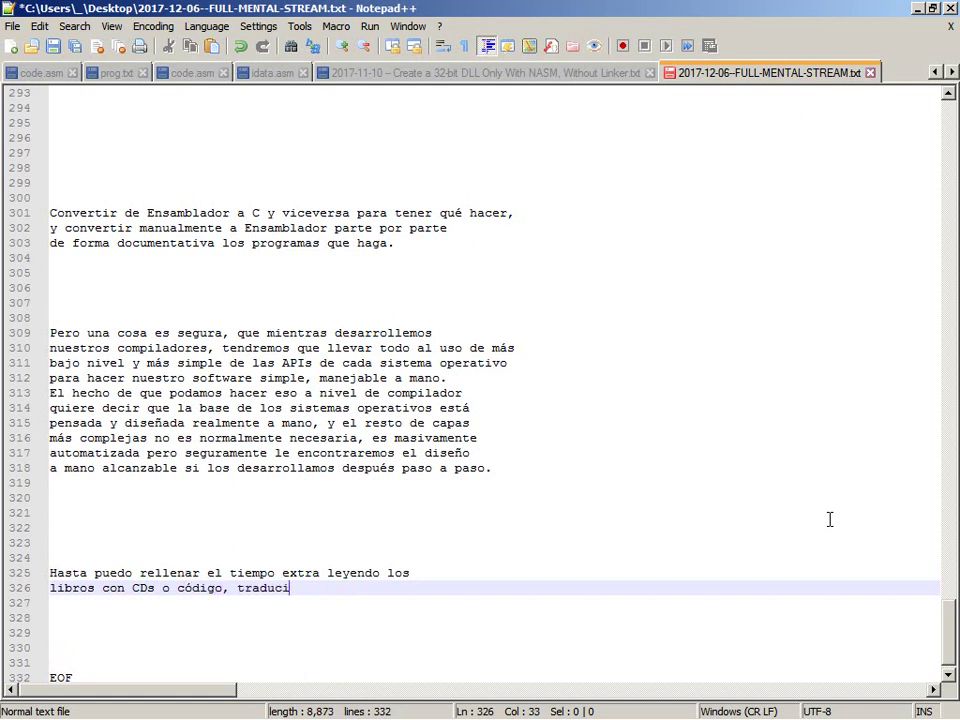
{"action": "type", "text": "éndolo, y cuando"}
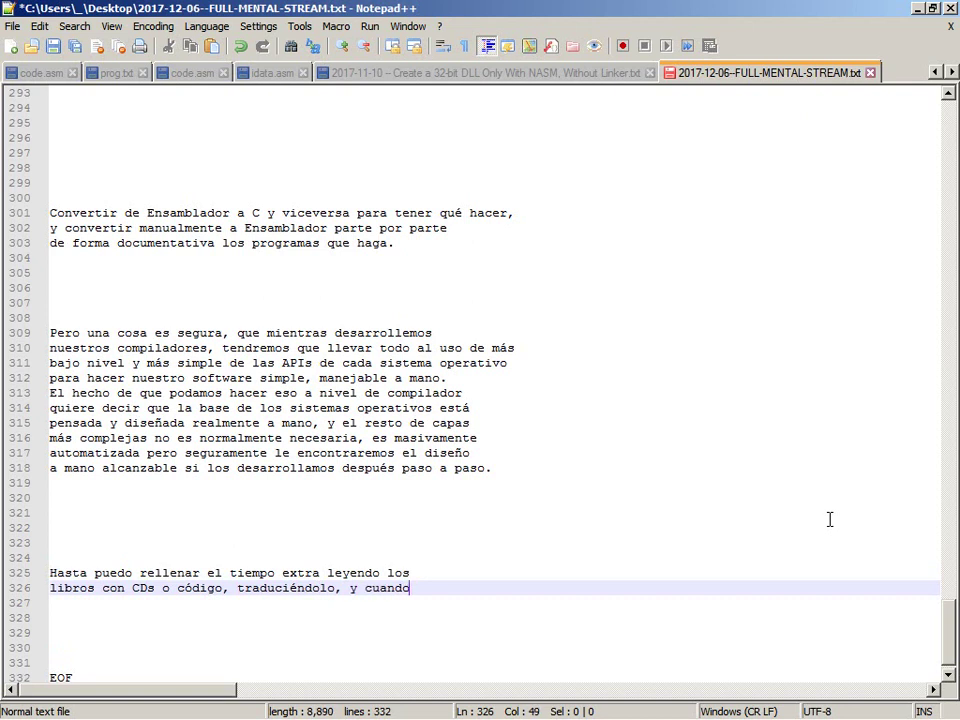
Continue the paragraph with the line "encuentre código, ya que me refresqué leyendo" and start the following line with "documentación".
{"action": "key", "text": "Return"}
{"action": "type", "text": "encuentre cód"}
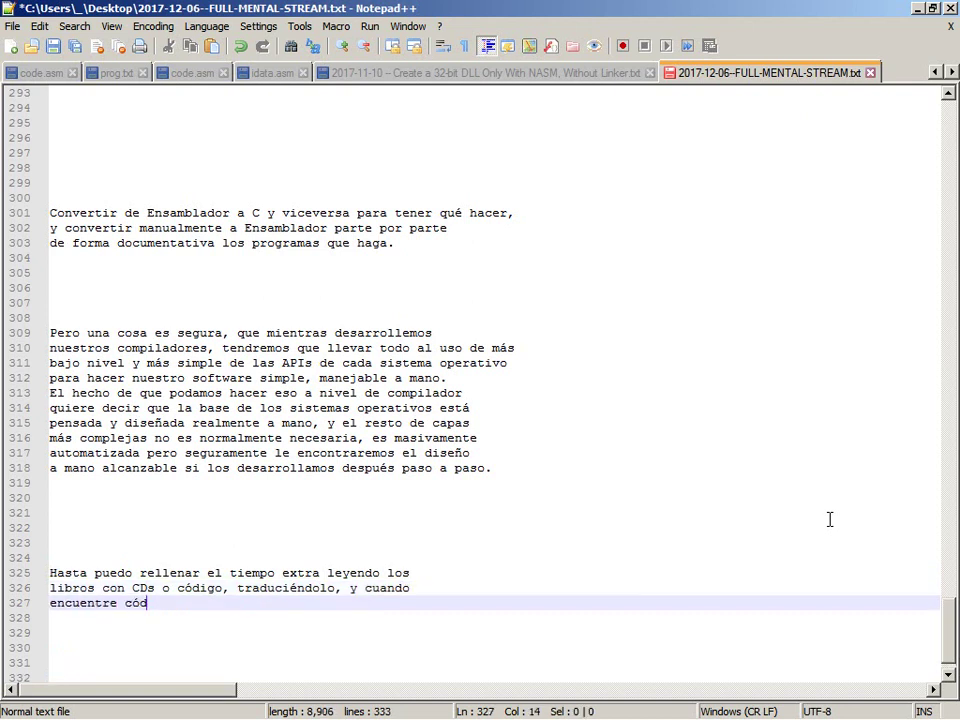
{"action": "type", "text": "igo, ya que me refre"}
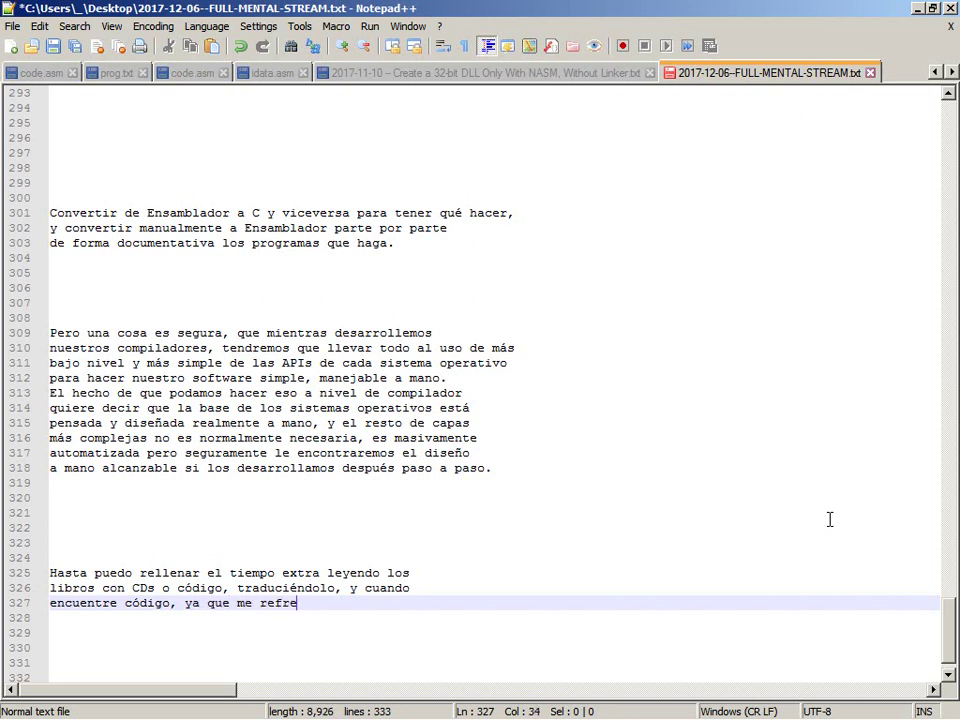
{"action": "type", "text": "squé leyendo"}
{"action": "key", "text": "Return"}
{"action": "type", "text": "documentación"}
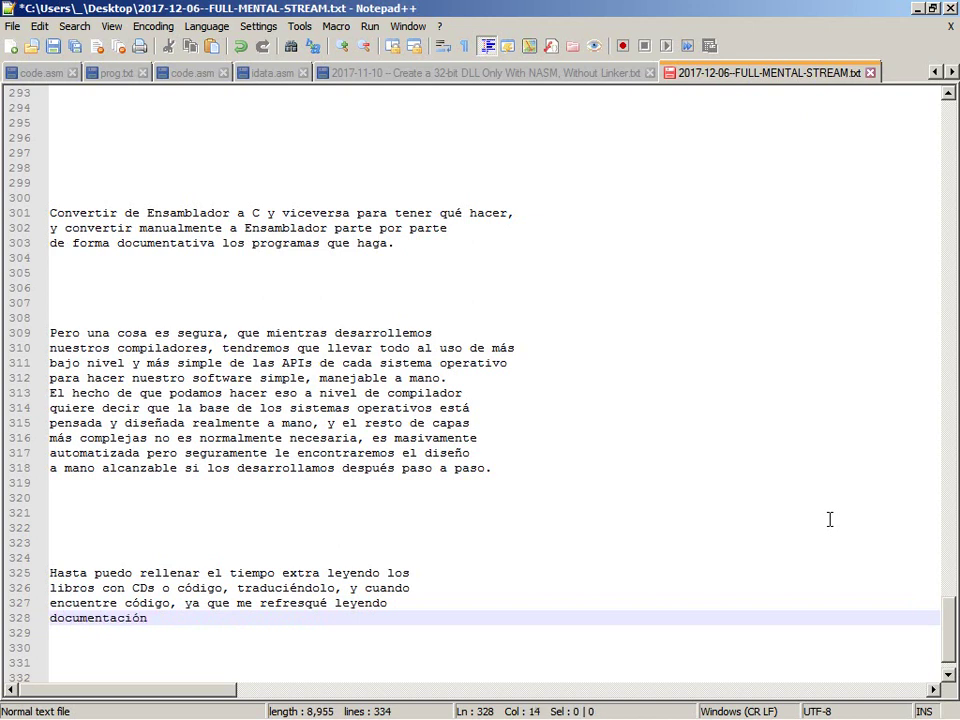
Switch to Firefox to check the loading of the devel.archefire.org file index, and return to the notes.
{"action": "key", "text": "alt+Tab"}
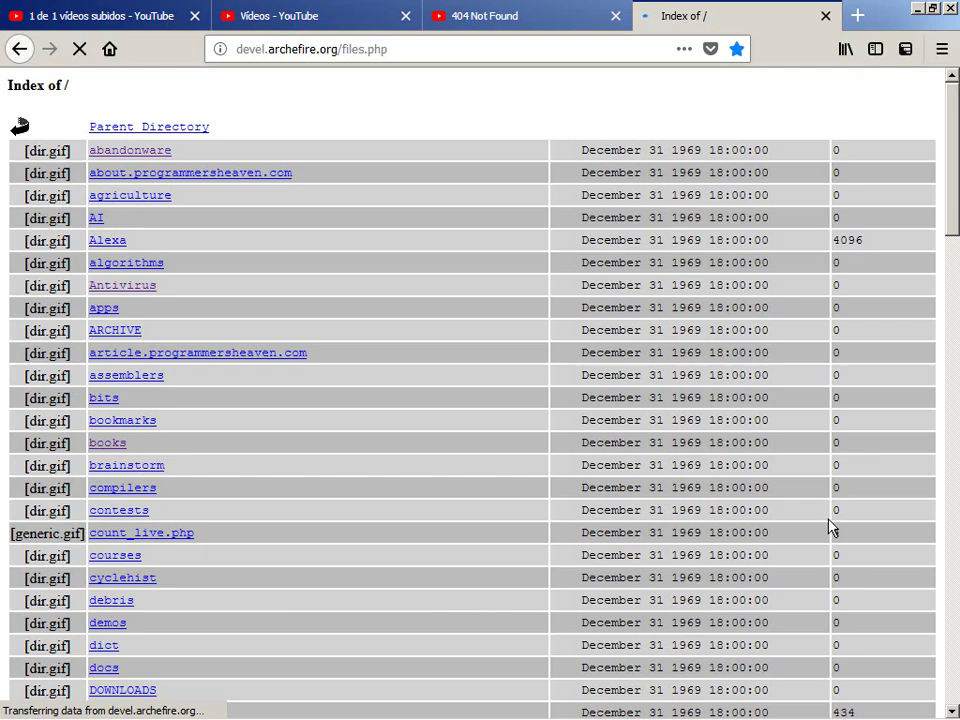
{"action": "key", "text": "alt+Tab"}
{"action": "key", "text": "Home"}
{"action": "type", "text": "y"}
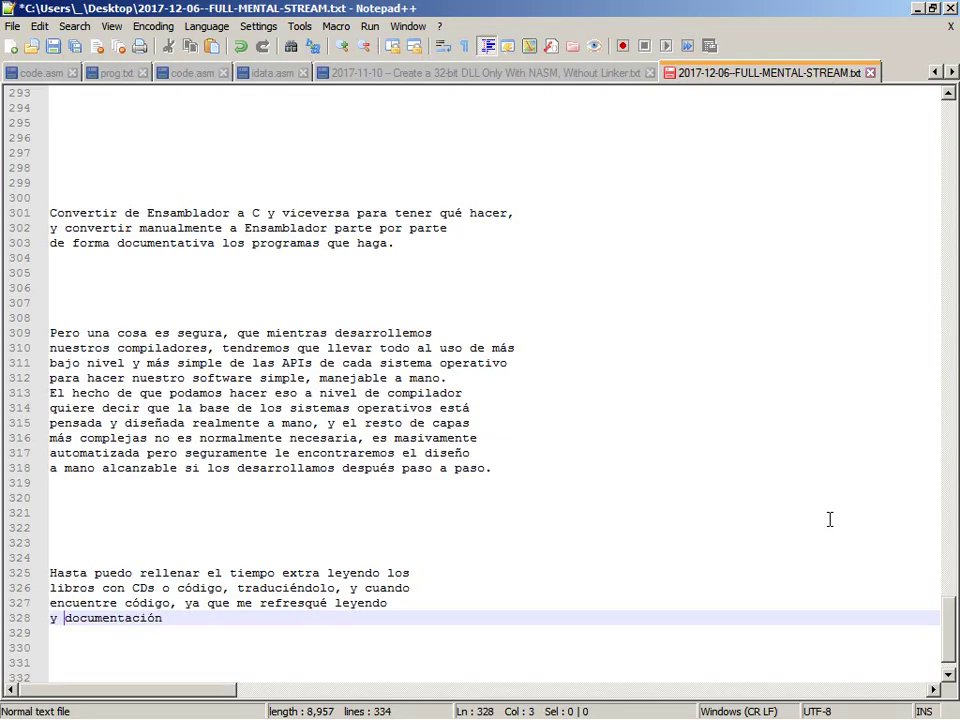
{"action": "key", "text": "BackSpace"}
{"action": "key", "text": "BackSpace"}
Extend the line after "documentación" with ", ponerme a pensar cómo compilar ese" and write "código mentalmente" on the next line.
{"action": "key", "text": "End"}
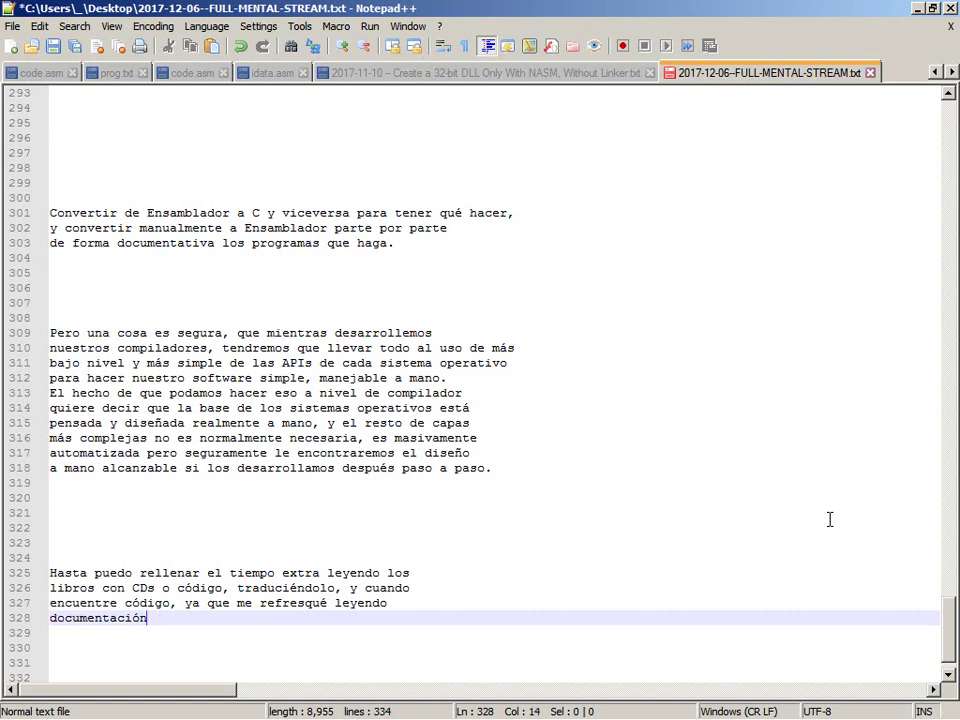
{"action": "type", "text": ", ponerme a pensar cómo "}
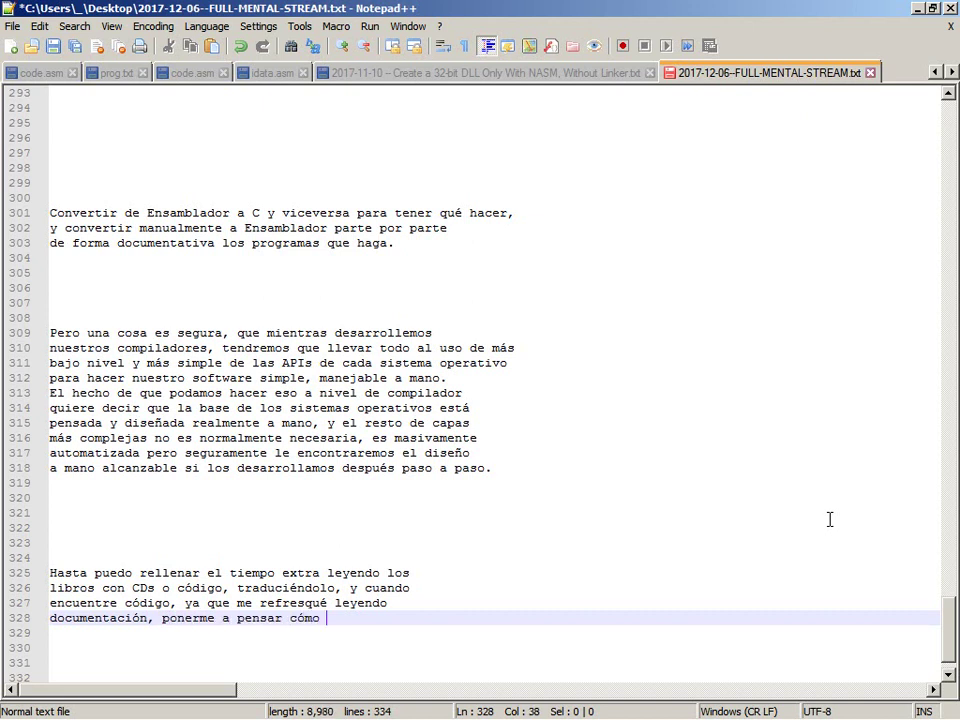
{"action": "type", "text": "compilar ese"}
{"action": "key", "text": "Return"}
{"action": "type", "text": "có"}
{"action": "type", "text": "con "}
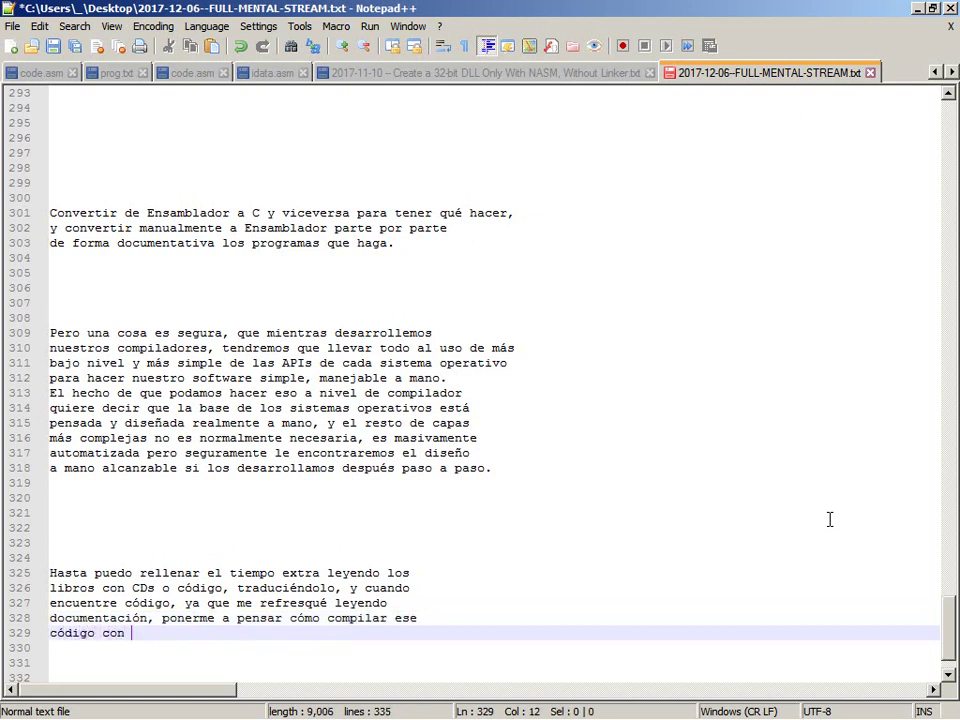
{"action": "type", "text": "m"}
{"action": "key", "text": "BackSpace"}
{"action": "key", "text": "BackSpace"}
{"action": "key", "text": "BackSpace"}
{"action": "key", "text": "BackSpace"}
{"action": "key", "text": "BackSpace"}
{"action": "type", "text": "mentalmente"}
Two lines below the paragraph ending "estábamos buscando.", write "La mente siempre es el mejor compilador,".
{"action": "key", "text": "Up"}
{"action": "key", "text": "Up"}
{"action": "key", "text": "Up"}
{"action": "key", "text": "Up"}
{"action": "key", "text": "Up"}
{"action": "key", "text": "Up"}
{"action": "key", "text": "Up"}
{"action": "key", "text": "Up"}
{"action": "key", "text": "Up"}
{"action": "key", "text": "Up"}
{"action": "key", "text": "Up"}
{"action": "key", "text": "Up"}
{"action": "key", "text": "Up"}
{"action": "key", "text": "Up"}
{"action": "key", "text": "Up"}
{"action": "key", "text": "Up"}
{"action": "key", "text": "Up"}
{"action": "key", "text": "Up"}
{"action": "key", "text": "Up"}
{"action": "key", "text": "Up"}
{"action": "key", "text": "Up"}
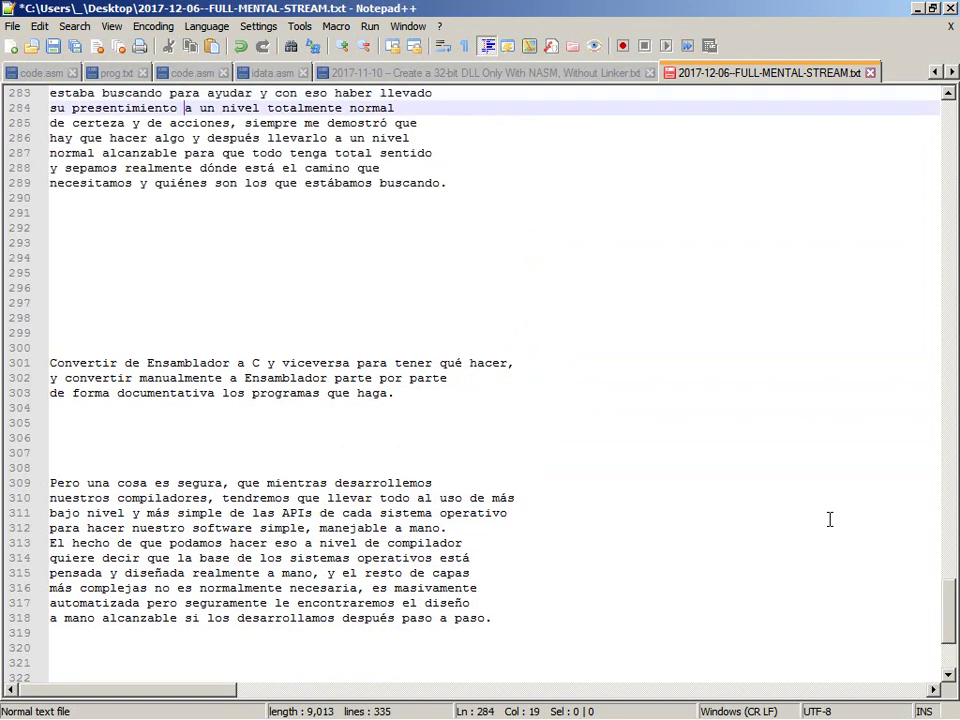
{"action": "key", "text": "Down"}
{"action": "key", "text": "Down"}
{"action": "key", "text": "Down"}
{"action": "key", "text": "Down"}
{"action": "key", "text": "Down"}
{"action": "key", "text": "Down"}
{"action": "key", "text": "Down"}
{"action": "key", "text": "Down"}
{"action": "key", "text": "Down"}
{"action": "key", "text": "Down"}
{"action": "key", "text": "Down"}
{"action": "key", "text": "Up"}
{"action": "key", "text": "Up"}
{"action": "key", "text": "Up"}
{"action": "key", "text": "Up"}
{"action": "type", "text": "La mente si"}
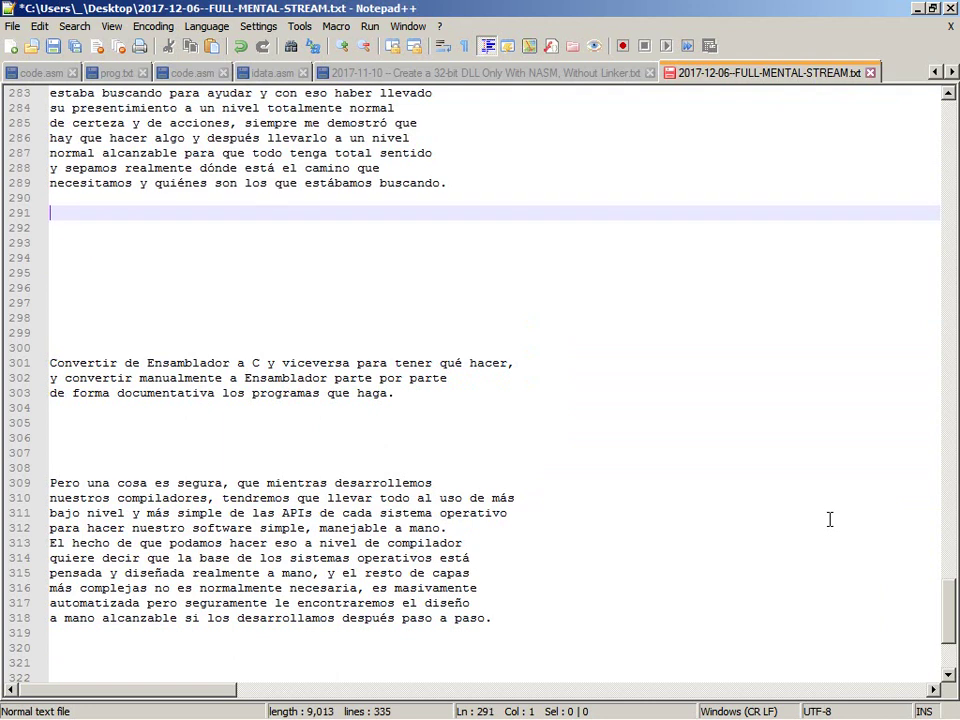
{"action": "type", "text": "empre "}
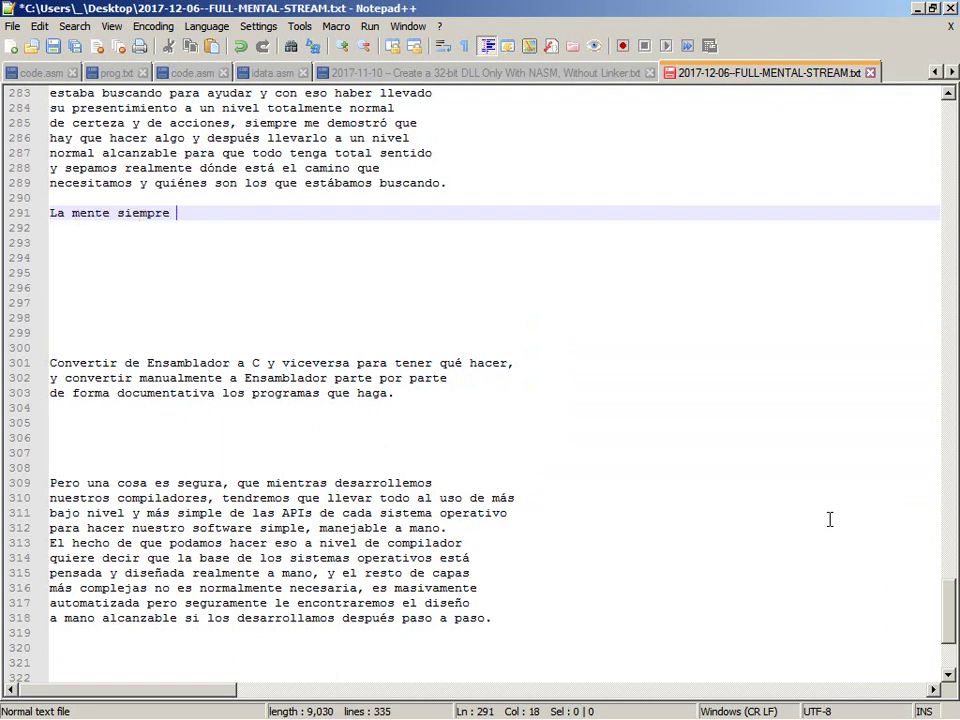
{"action": "type", "text": "es el compilador "}
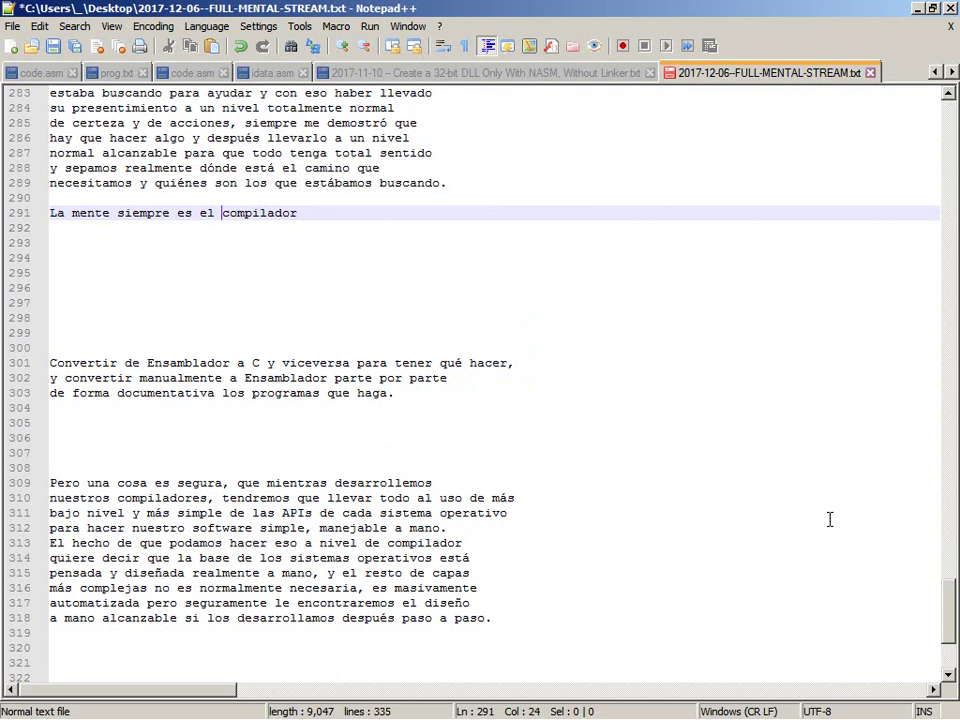
{"action": "type", "text": "mejor"}
{"action": "key", "text": "End"}
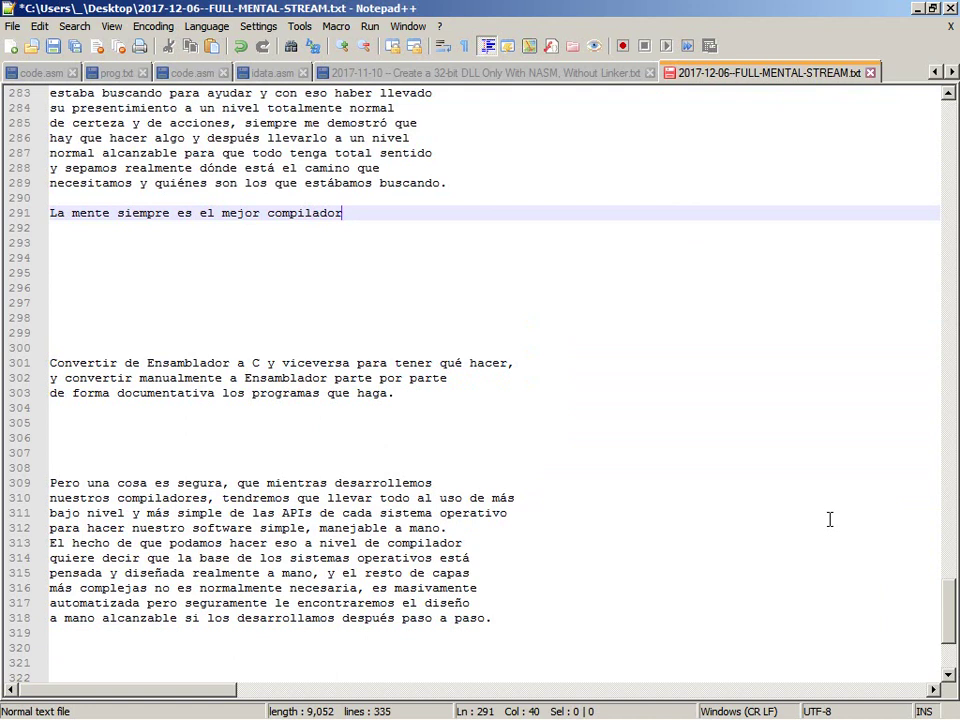
{"action": "type", "text": ","}
Add the next line of the new paragraph, "el más accesible, estandarizado e inteligente,".
{"action": "key", "text": "Return"}
{"action": "type", "text": "el más acc"}
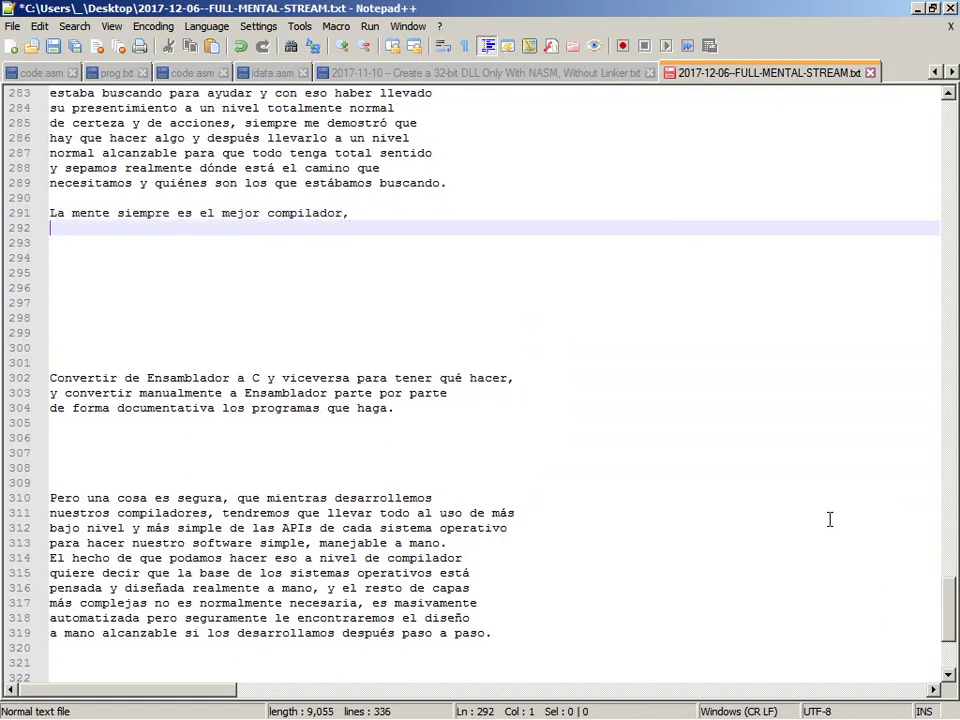
{"action": "type", "text": "esib"}
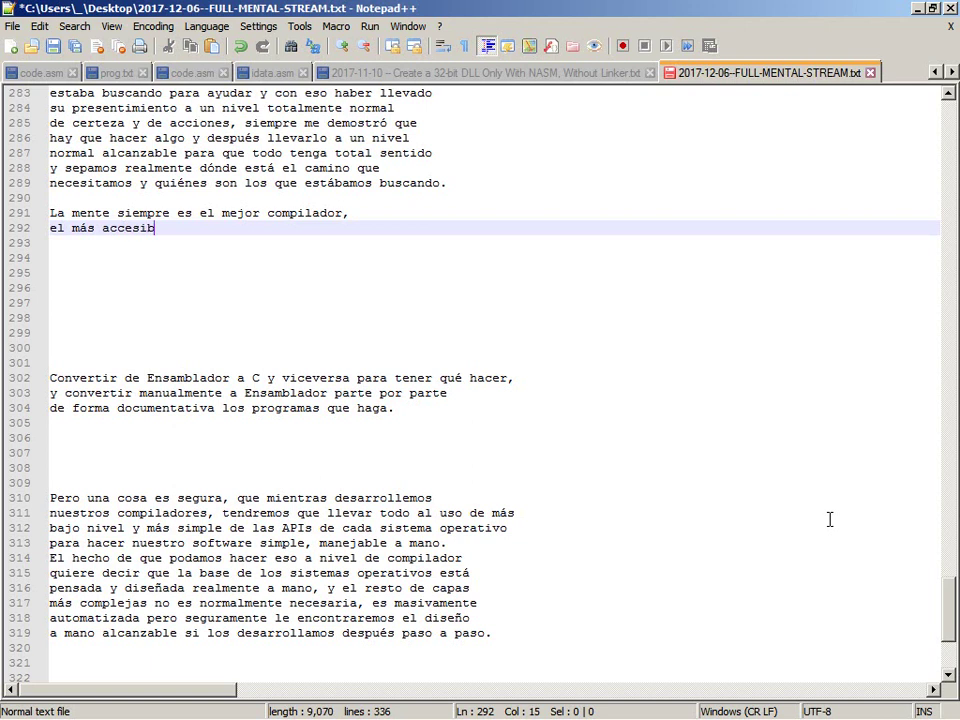
{"action": "type", "text": "le  estandarizado e"}
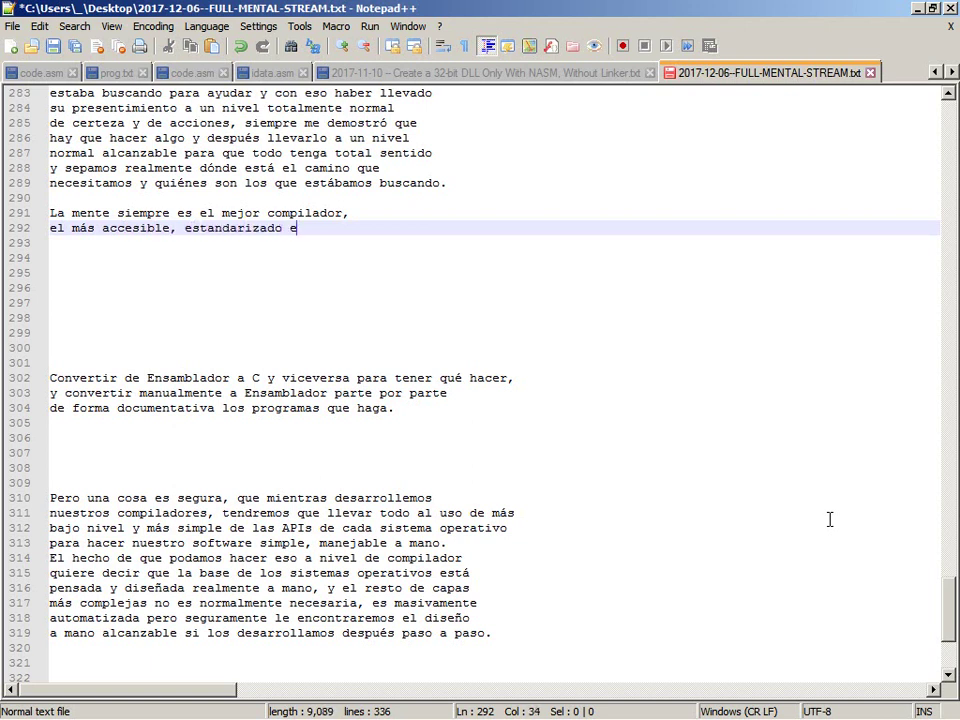
{"action": "type", "text": " inteligente,"}
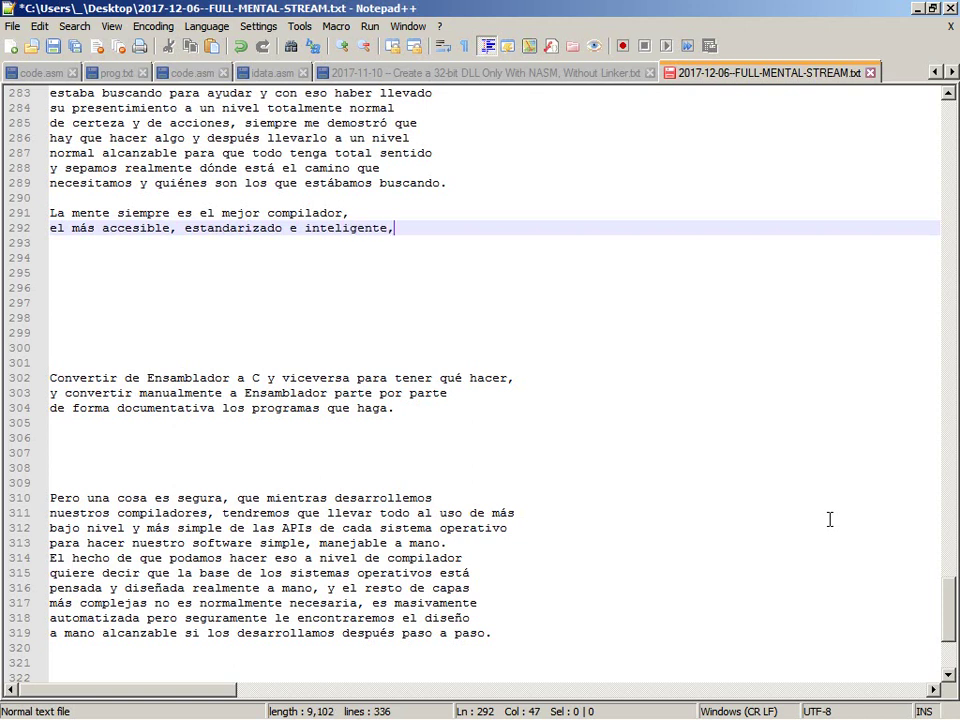
Add a third line reading "versátil, pero desúés solo necesitamos encontrar".
{"action": "key", "text": "Return"}
{"action": "type", "text": "versátil"}
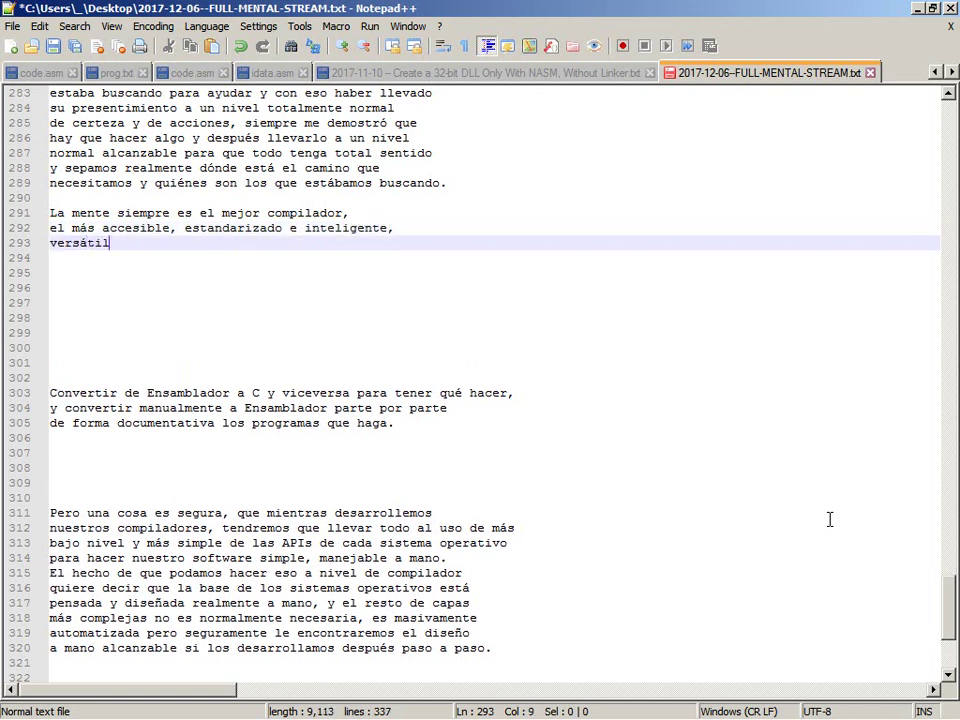
{"action": "type", "text": ", pero"}
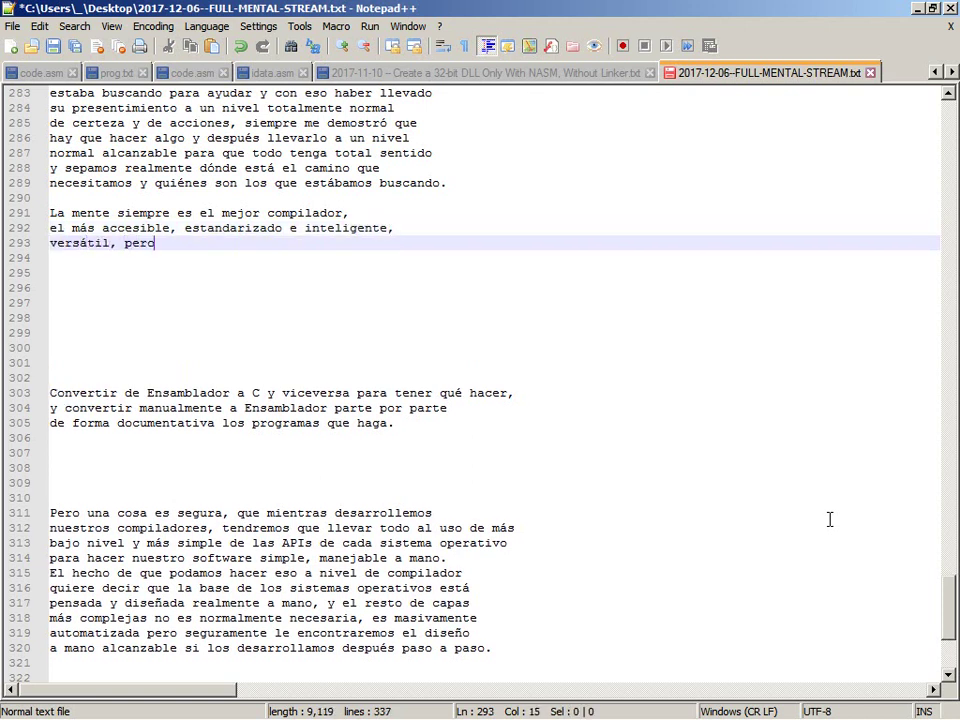
{"action": "type", "text": " desúés solo necesitamos"}
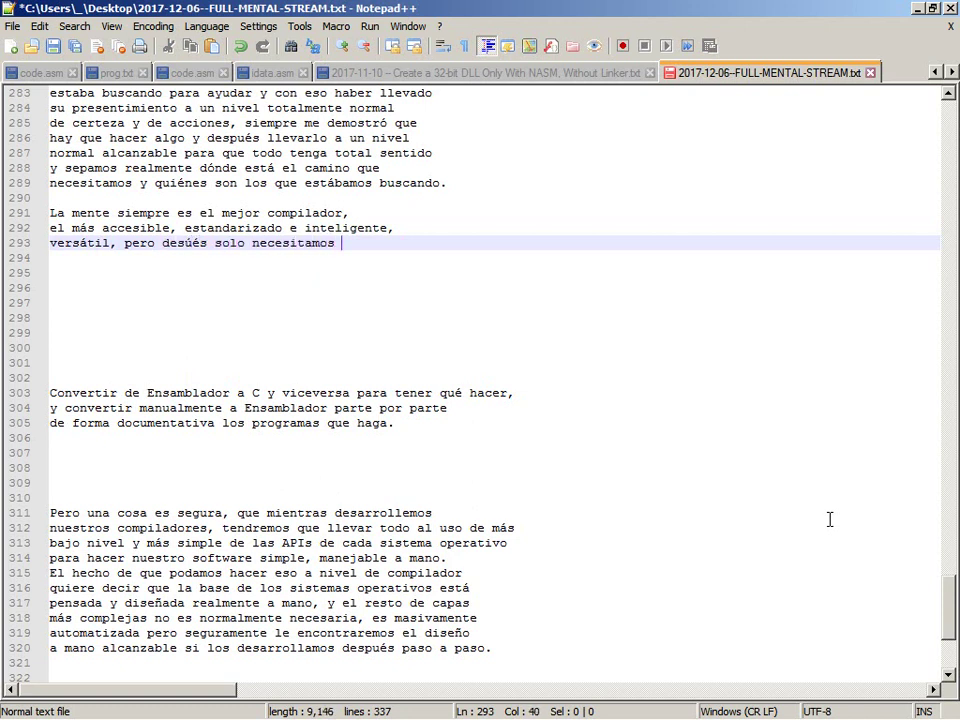
{"action": "type", "text": " encontrar"}
Add a fourth line reading "la forma de automatizar cada truco de compilación" without a closing period.
{"action": "key", "text": "Return"}
{"action": "type", "text": "la forma de aut"}
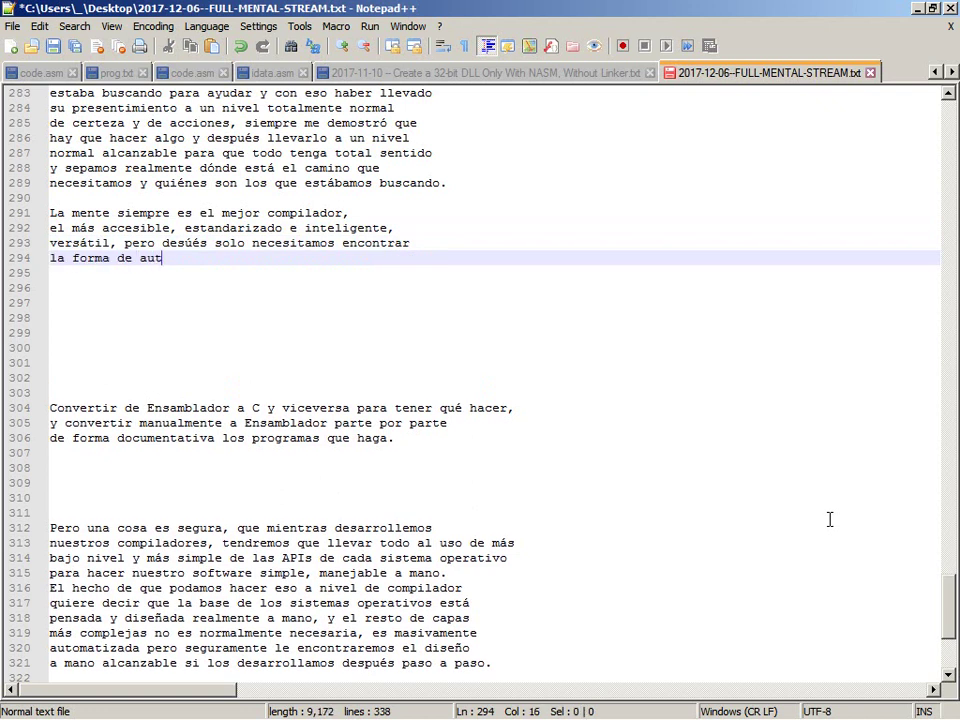
{"action": "type", "text": "omatizar cada truco"}
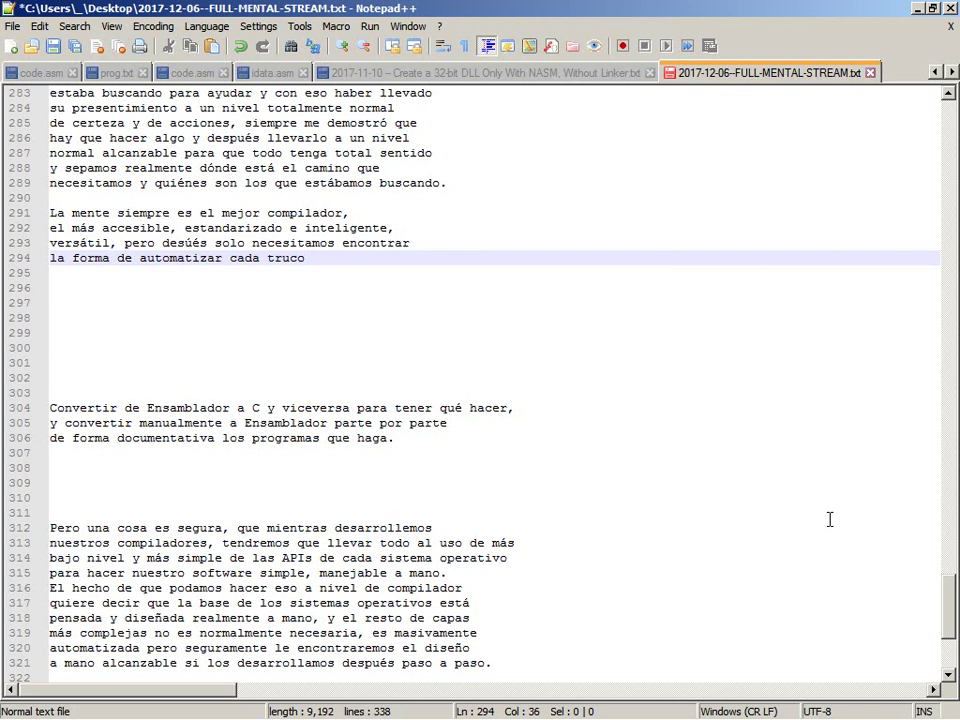
{"action": "type", "text": " de compilación."}
{"action": "key", "text": "BackSpace"}
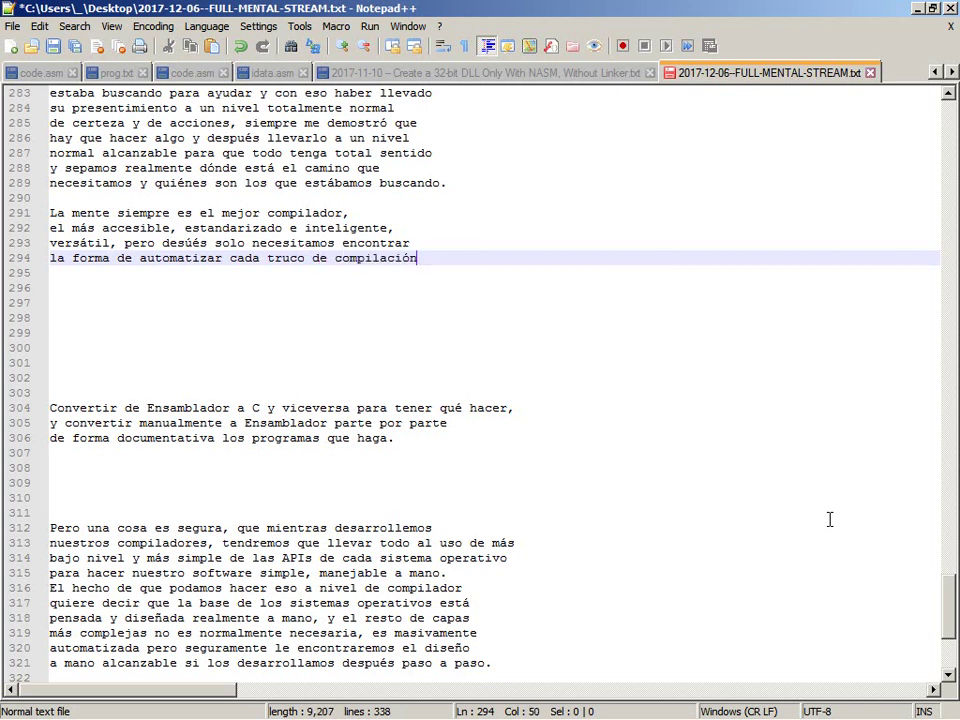
Save the file, put a comma after "compilación" and add the line "que deberemos ver de forma global pero simple".
{"action": "key", "text": "ctrl+s"}
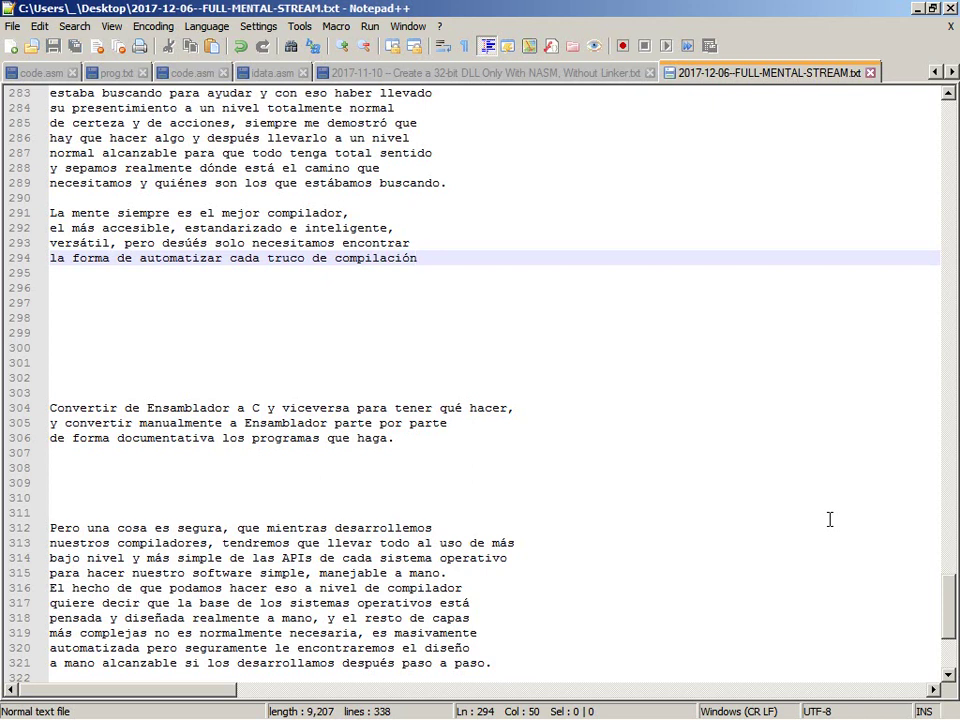
{"action": "type", "text": ","}
{"action": "key", "text": "Return"}
{"action": "type", "text": "que"}
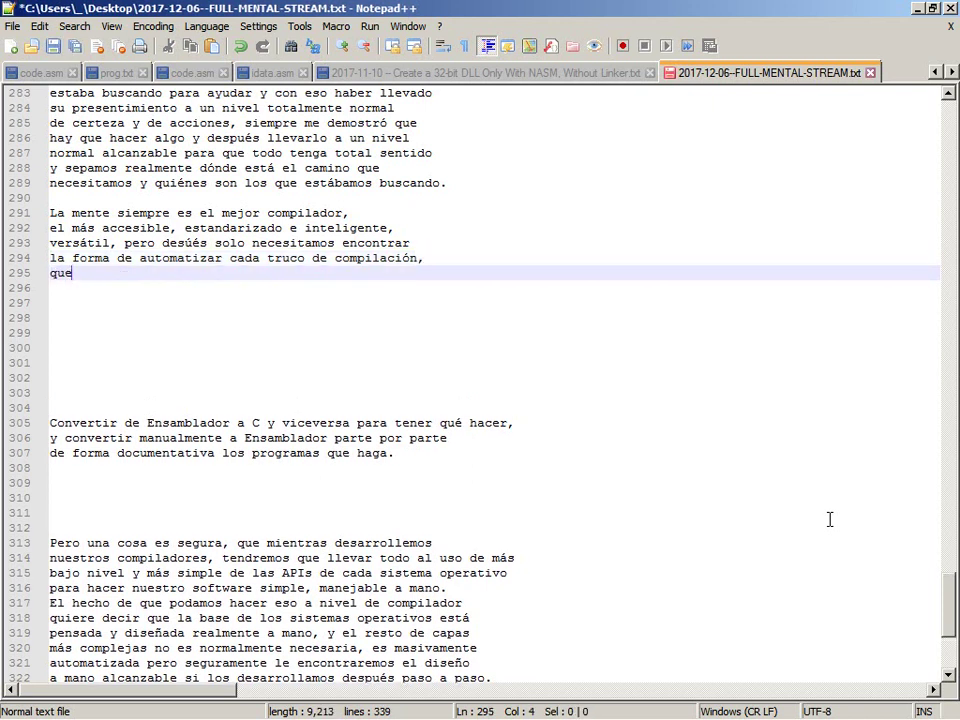
{"action": "type", "text": " deberemos "}
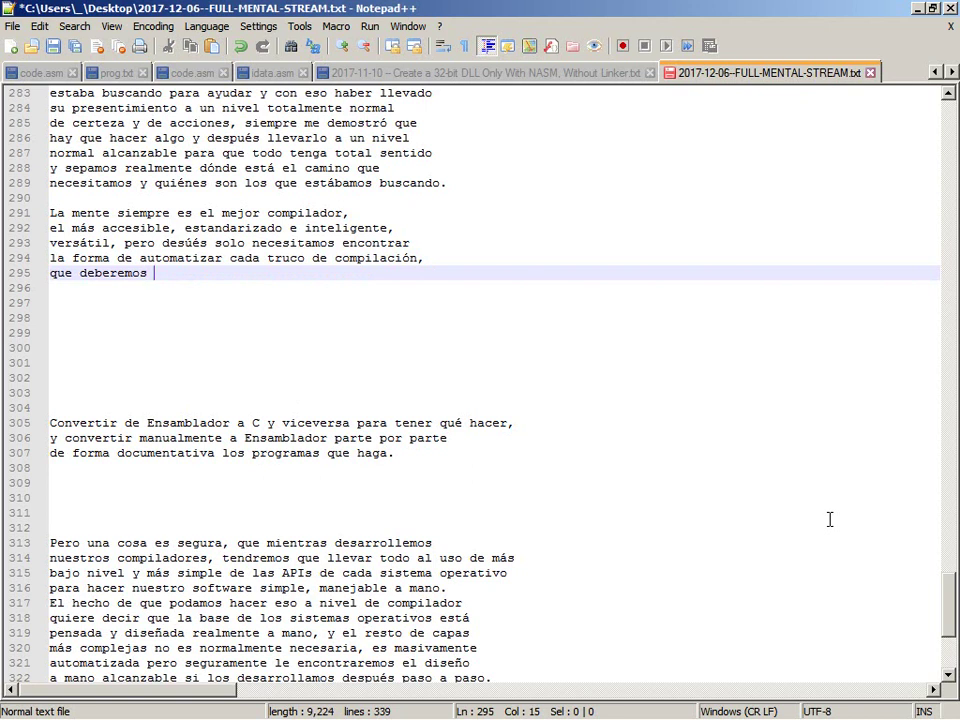
{"action": "type", "text": "ver de forma globa"}
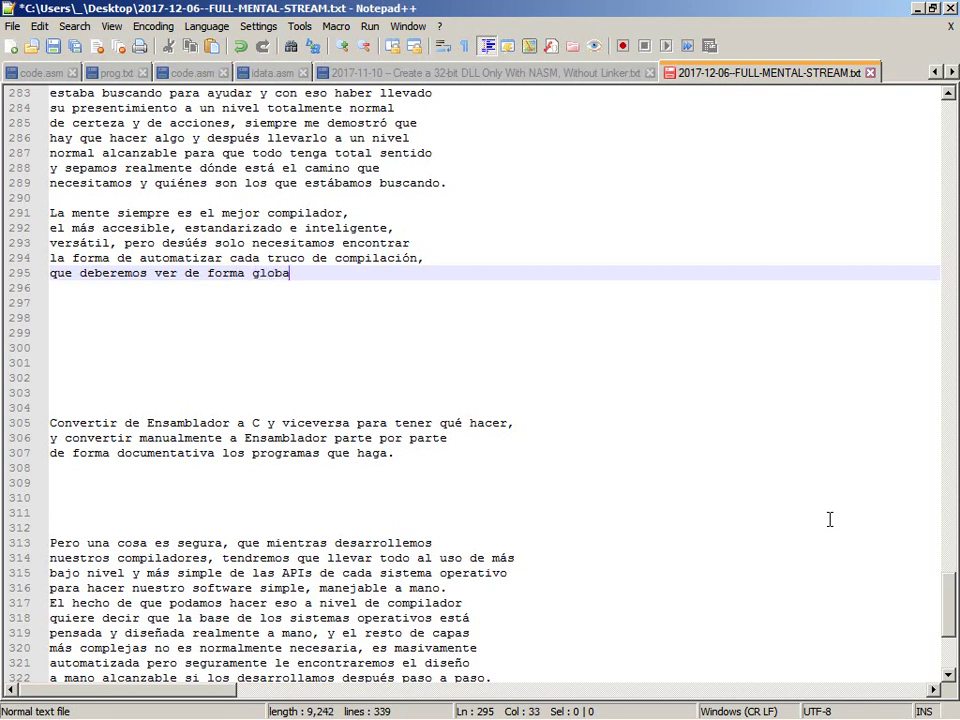
{"action": "type", "text": "l pero sipml"}
{"action": "key", "text": "BackSpace"}
{"action": "key", "text": "BackSpace"}
{"action": "key", "text": "BackSpace"}
{"action": "type", "text": "mple"}
End the paragraph with the line "y usable como micropasos." and save the file.
{"action": "key", "text": "Return"}
{"action": "type", "text": "y "}
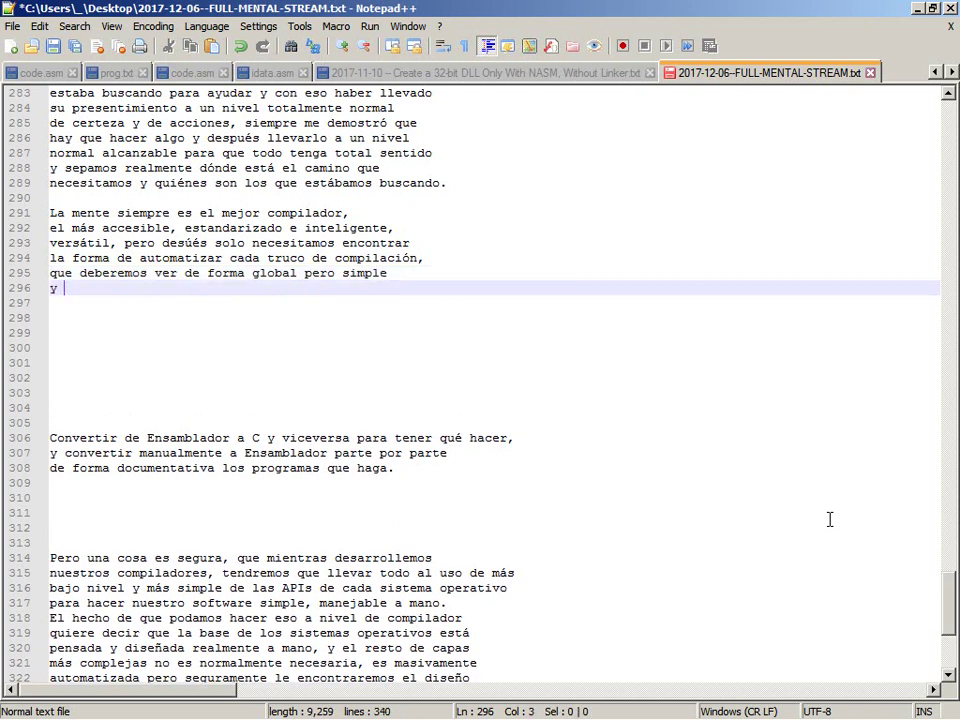
{"action": "type", "text": "usable como micropasos."}
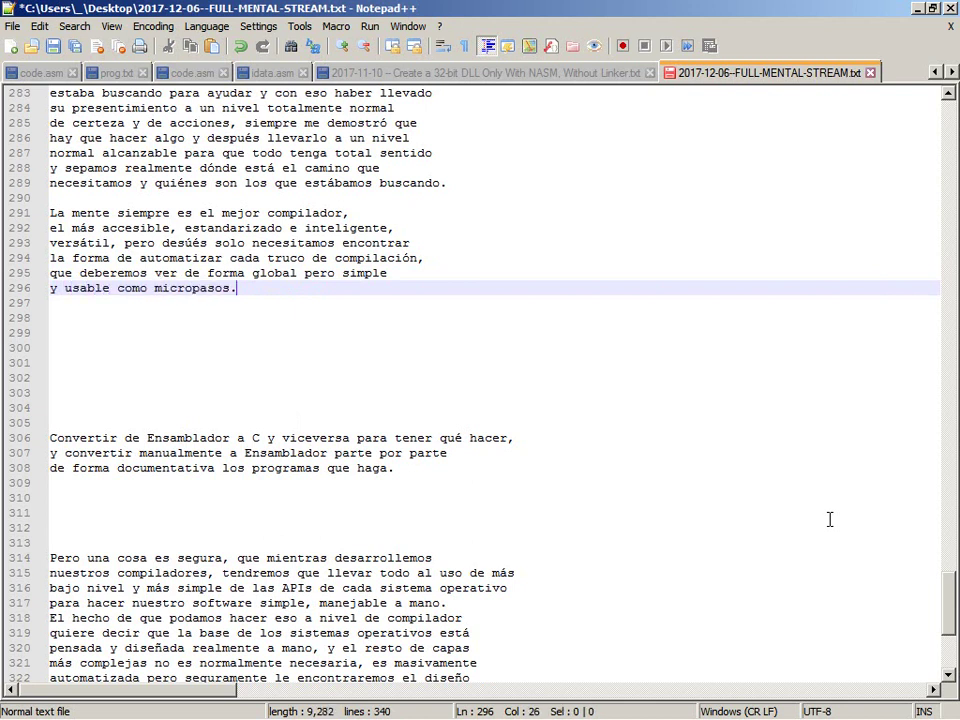
In the last paragraph before EOF, append ", y desúés tratar poco a poco" after "código mentalmente".
{"action": "key", "text": "ctrl+End"}
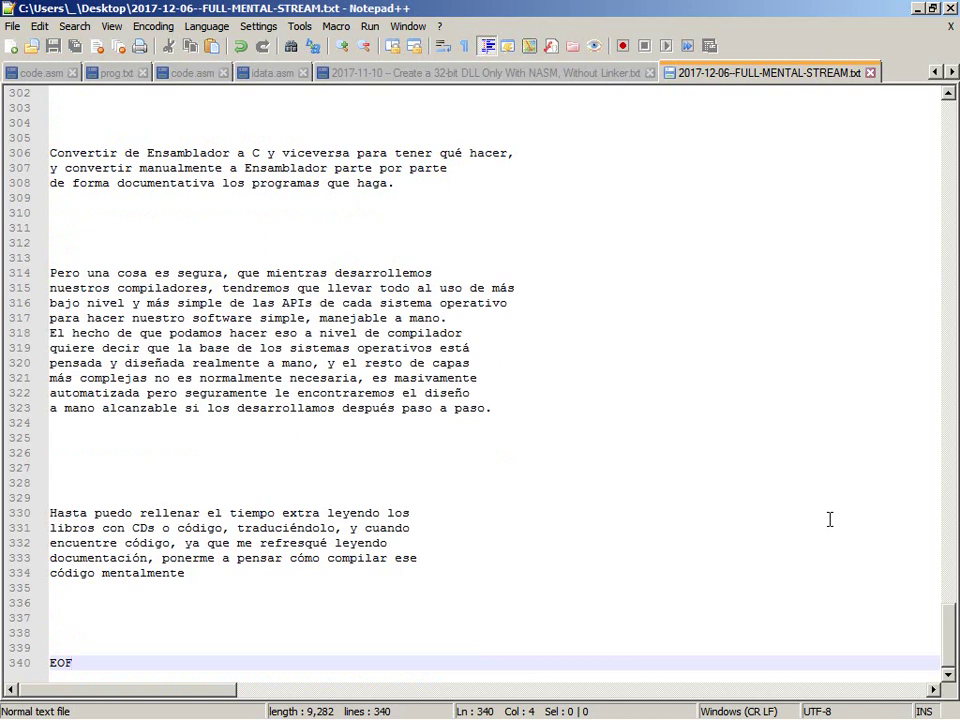
{"action": "key", "text": "Up"}
{"action": "key", "text": "Up"}
{"action": "key", "text": "Up"}
{"action": "key", "text": "Up"}
{"action": "key", "text": "Up"}
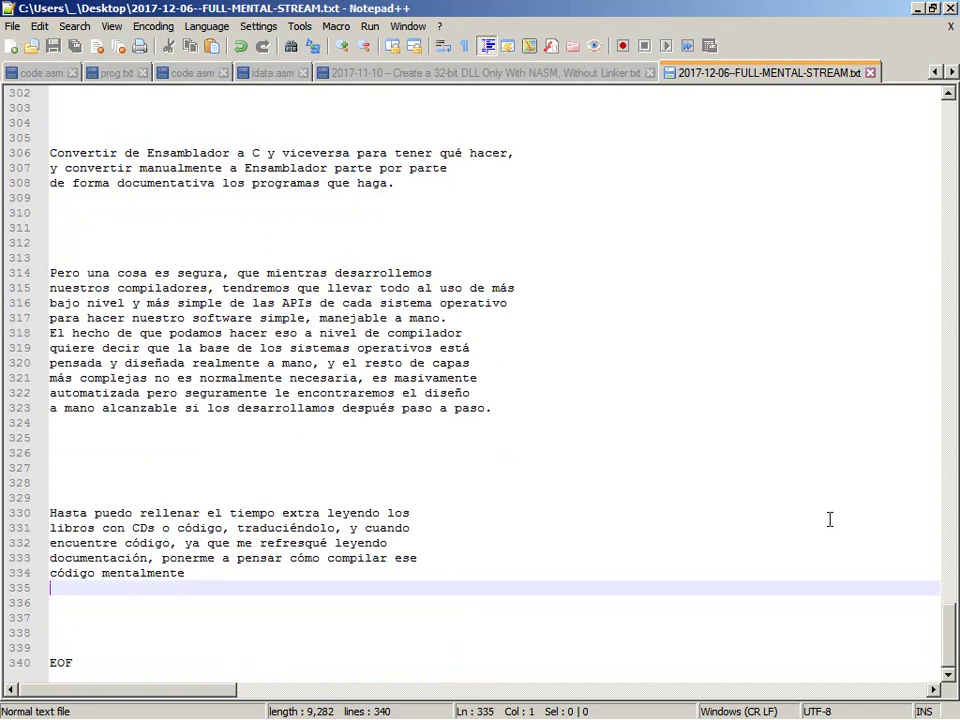
{"action": "key", "text": "Left"}
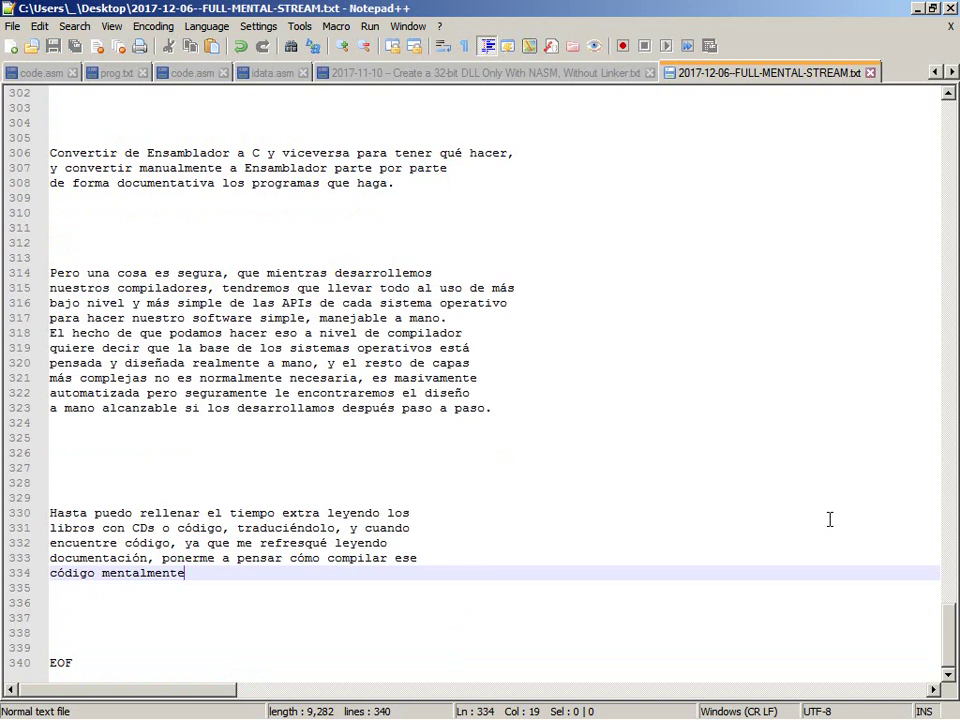
{"action": "type", "text": ", y desúés"}
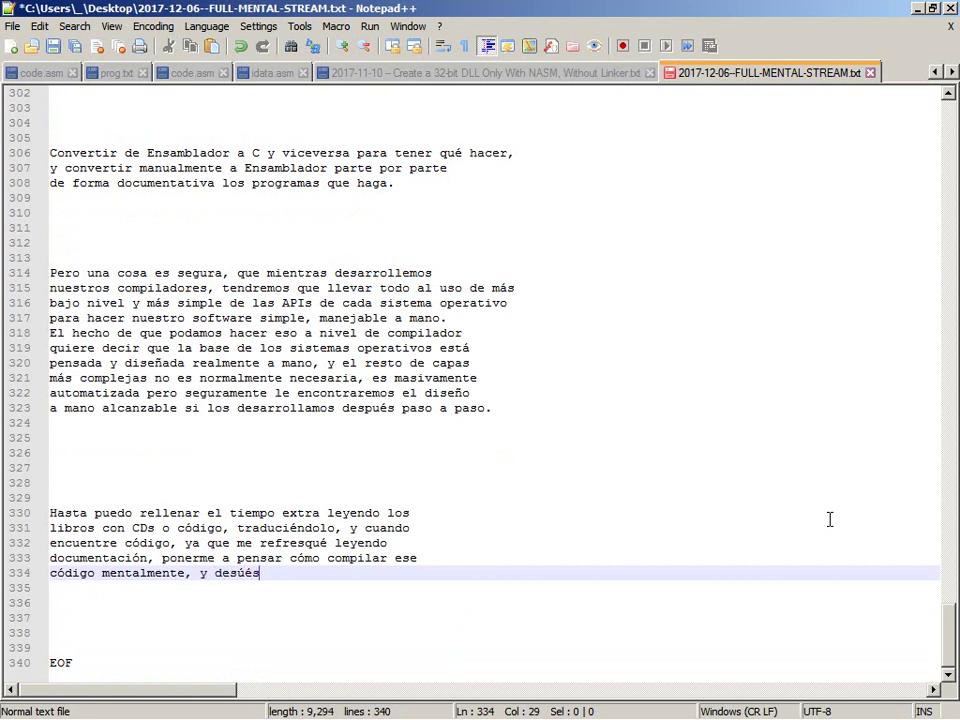
{"action": "type", "text": " tratar poco a poco"}
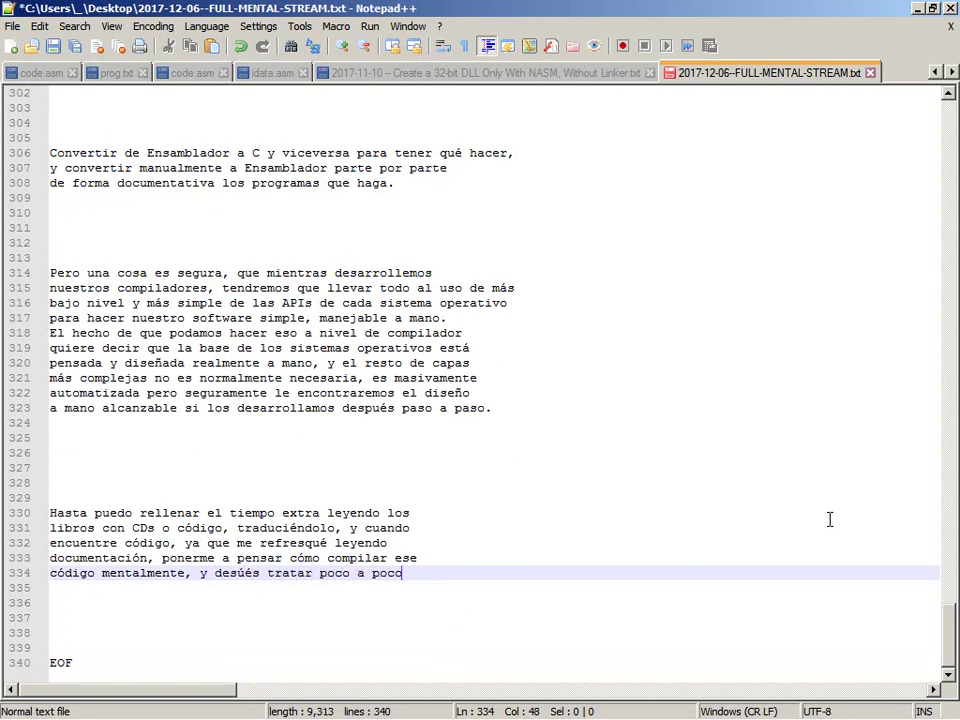
Finish that paragraph with a new line reading "de automatizar esa compilación.".
{"action": "key", "text": "Return"}
{"action": "type", "text": "de"}
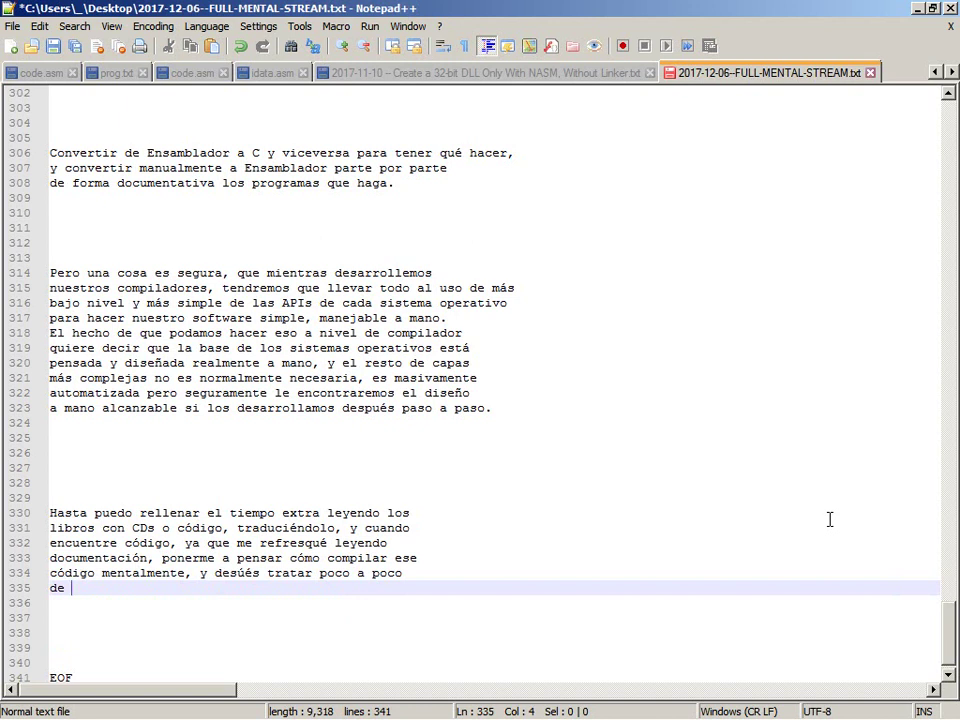
{"action": "type", "text": "automatizar esa co"}
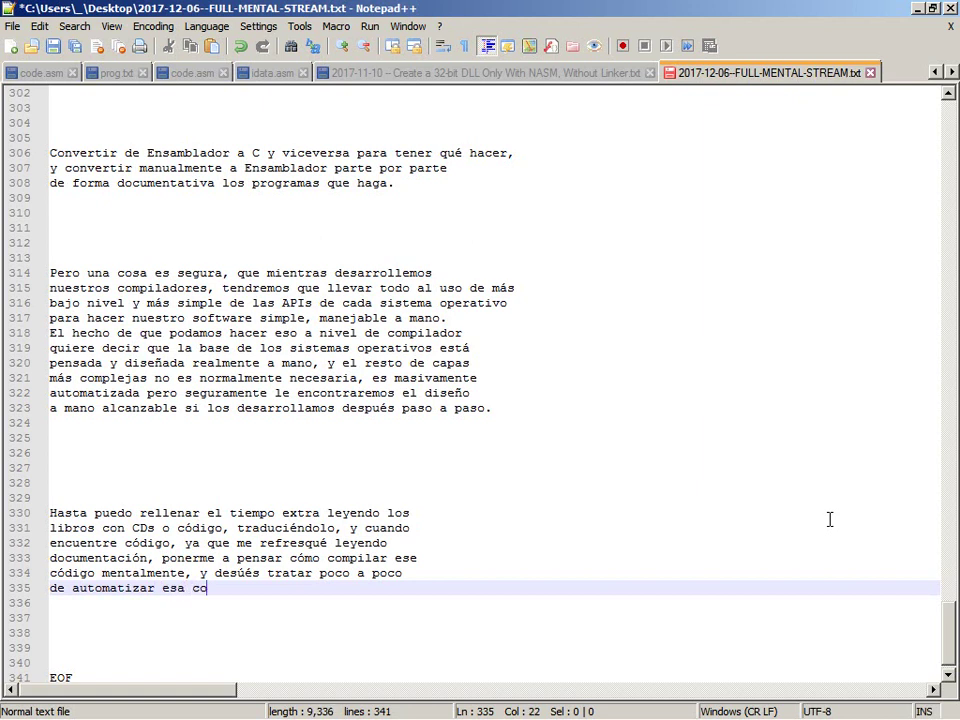
{"action": "type", "text": "mpilación."}
After a blank line, start a new paragraph with "Puedo usar JavaScript para una primera implementación".
{"action": "key", "text": "Return"}
{"action": "key", "text": "Return"}
{"action": "type", "text": "Puedo usar JavScr"}
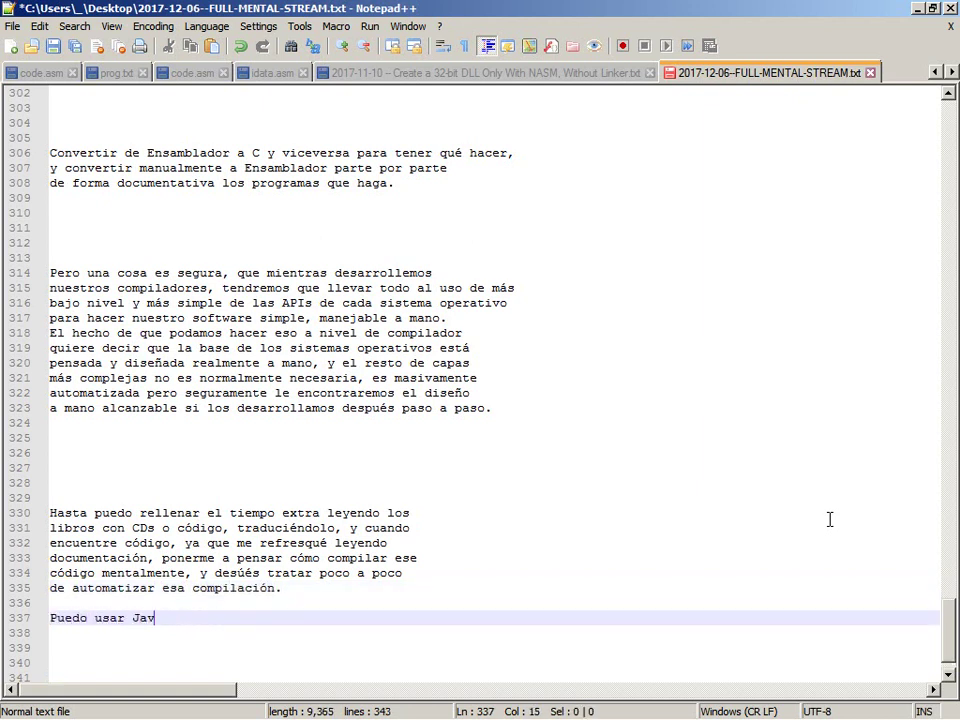
{"action": "key", "text": "BackSpace"}
{"action": "key", "text": "BackSpace"}
{"action": "key", "text": "BackSpace"}
{"action": "type", "text": "aScript para eu"}
{"action": "key", "text": "BackSpace"}
{"action": "key", "text": "BackSpace"}
{"action": "key", "text": "BackSpace"}
{"action": "type", "text": "una pri"}
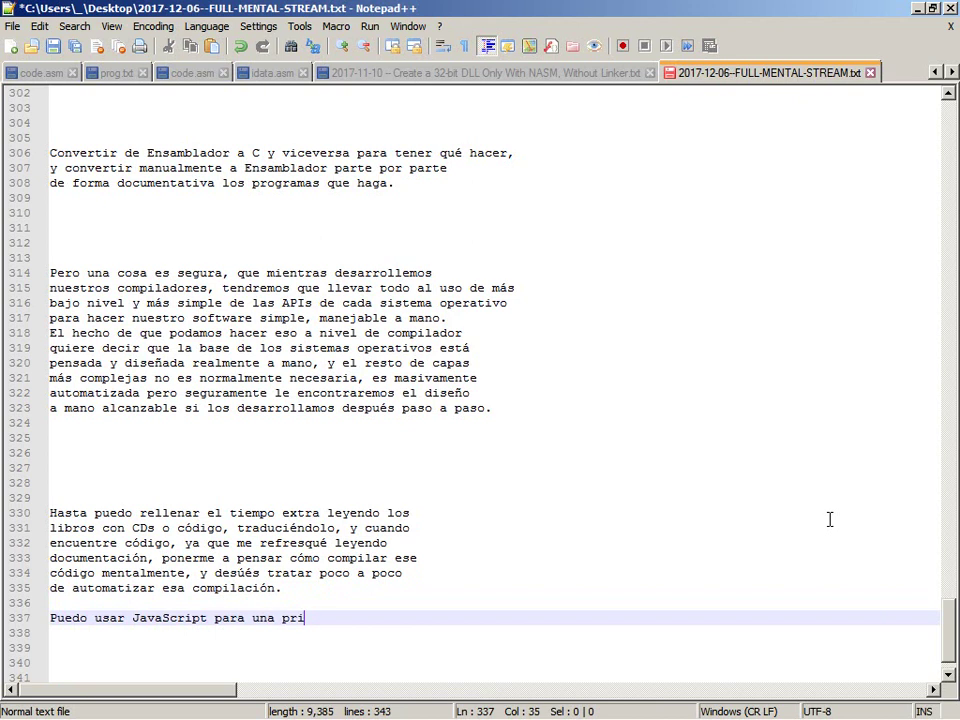
{"action": "type", "text": "mera implementación"}
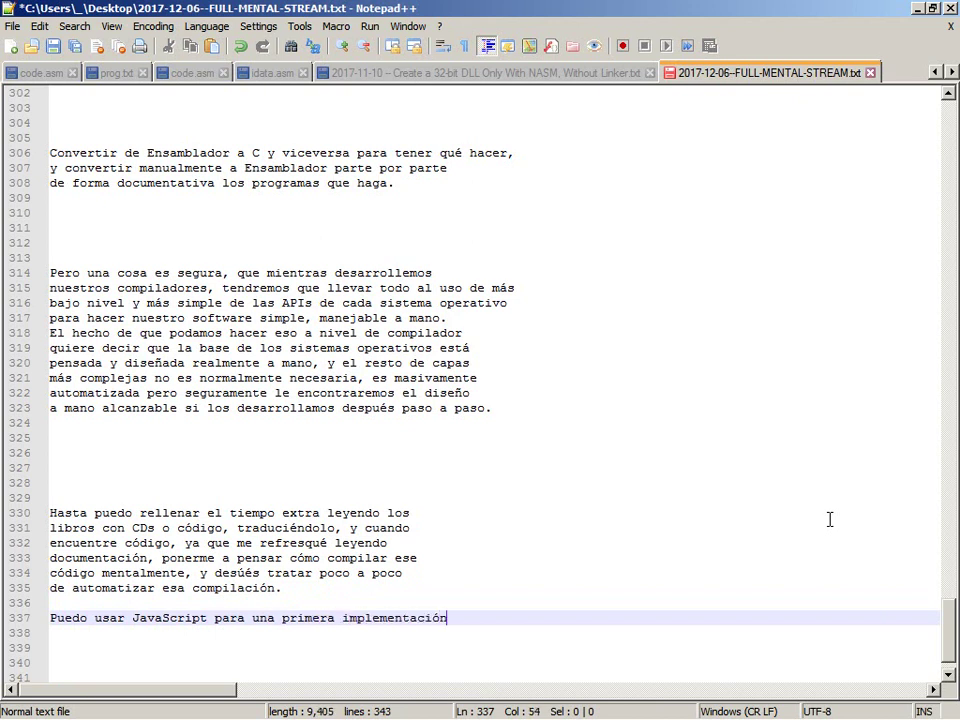
Add the line "cuando no haya punteros involucrados" to the JavaScript paragraph.
{"action": "key", "text": "Return"}
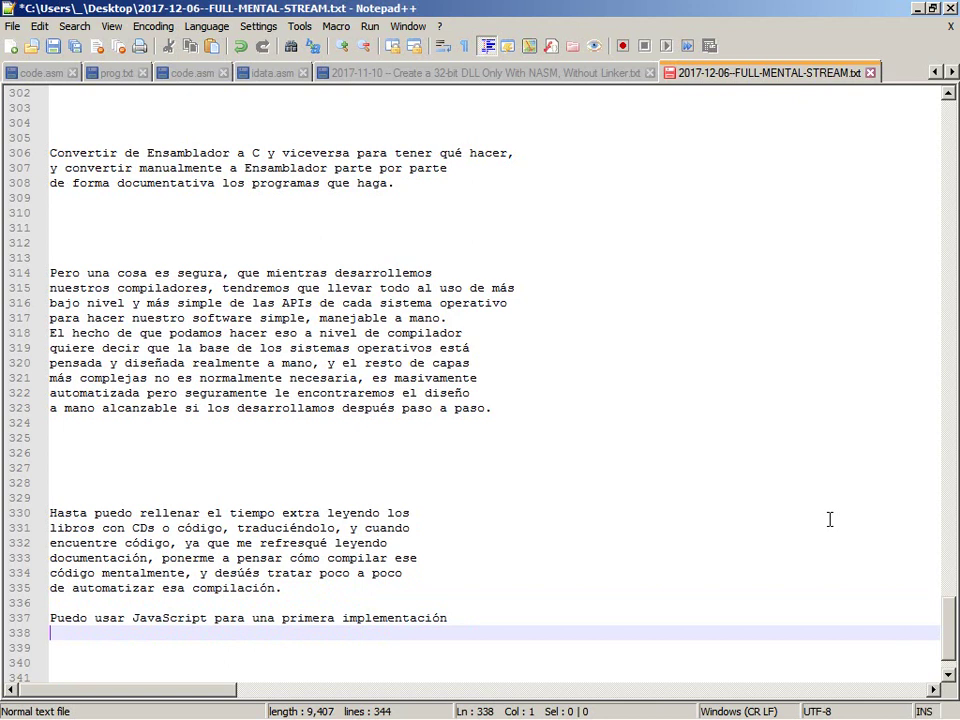
{"action": "type", "text": "cuando no ha"}
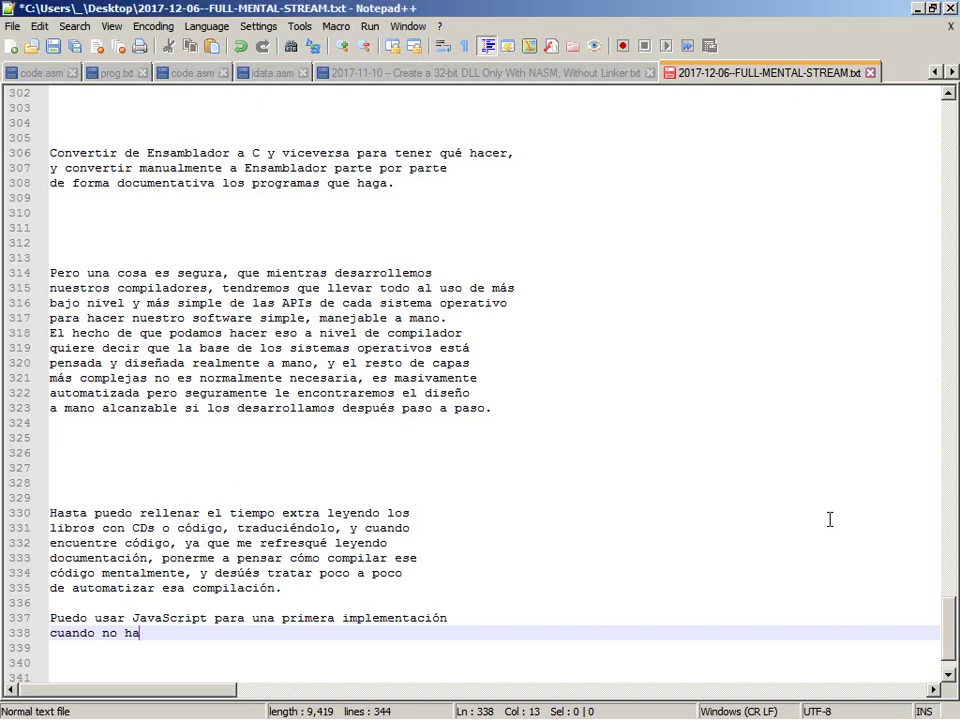
{"action": "type", "text": "unteros invol"}
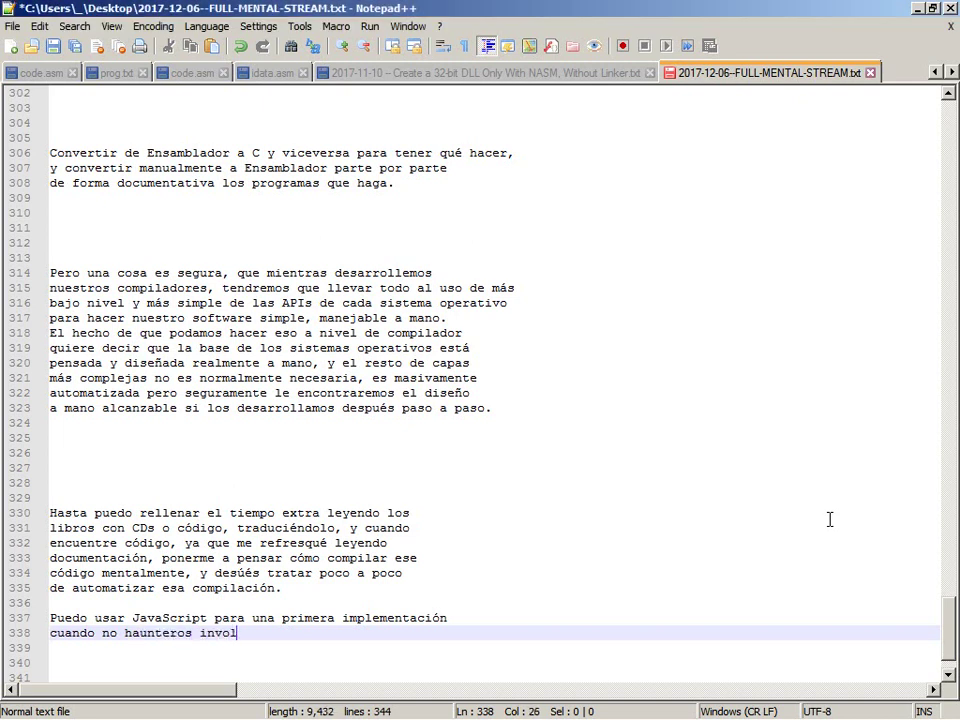
{"action": "type", "text": "ucradas"}
{"action": "key", "text": "ctrl+Left"}
{"action": "key", "text": "ctrl+Left"}
{"action": "key", "text": "Right"}
{"action": "key", "text": "Right"}
{"action": "type", "text": "y"}
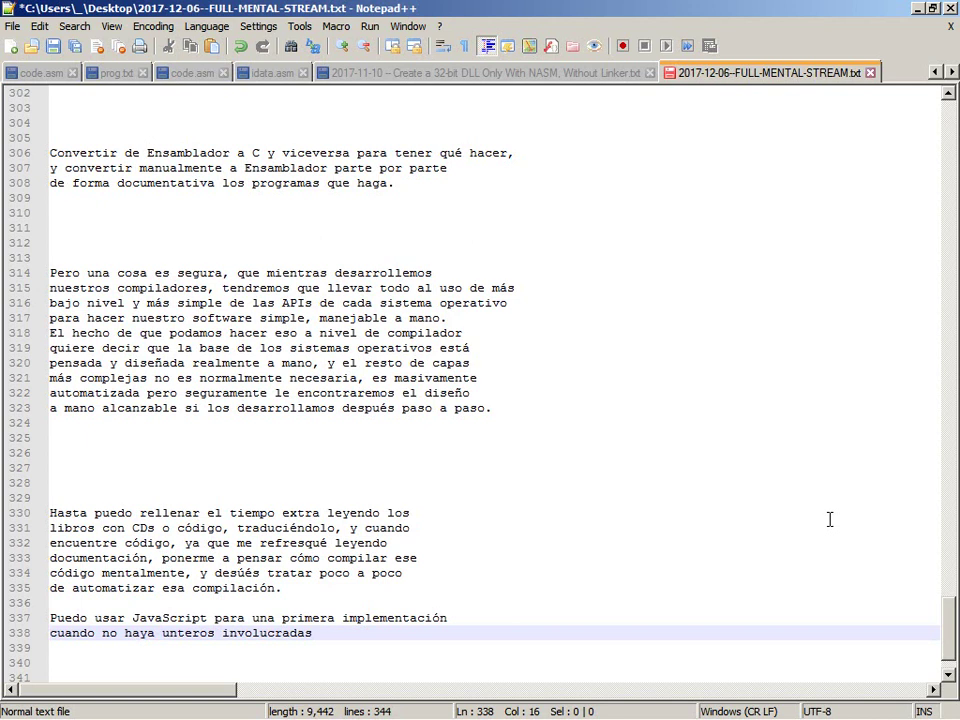
{"action": "type", "text": "p"}
{"action": "key", "text": "End"}
{"action": "key", "text": "Left"}
{"action": "key", "text": "Left"}
{"action": "key", "text": "Delete"}
{"action": "type", "text": "o"}
Insert "cosas como" before "punteros" and change the line's last word to "involucradas".
{"action": "key", "text": "ctrl+Left"}
{"action": "key", "text": "ctrl+Left"}
{"action": "type", "text": "cosas como"}
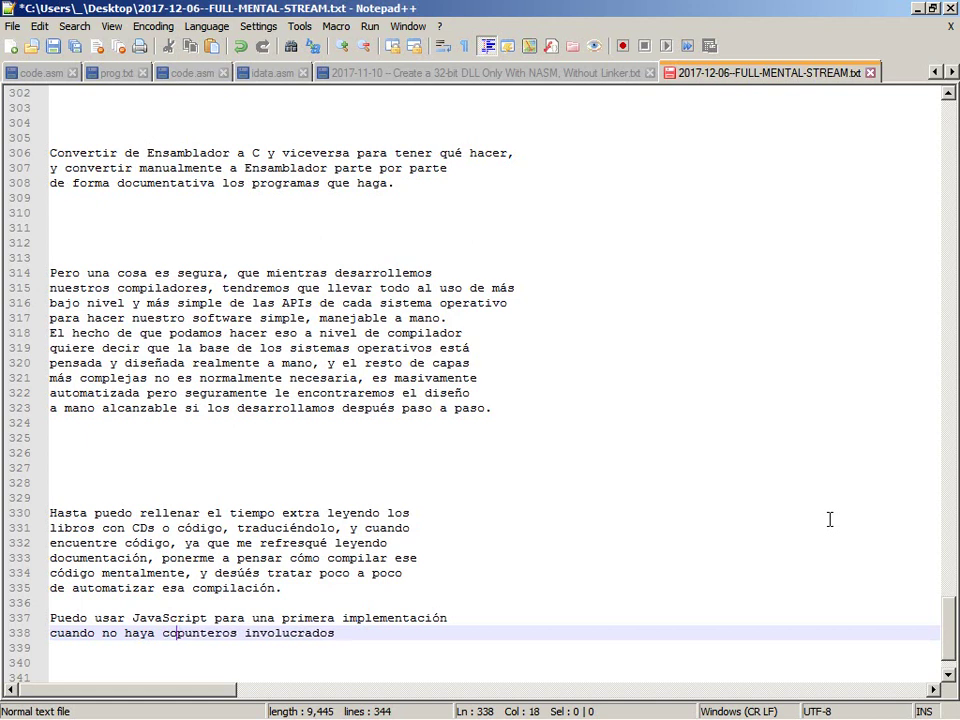
{"action": "key", "text": "End"}
{"action": "key", "text": "BackSpace"}
{"action": "key", "text": "BackSpace"}
{"action": "type", "text": "as"}
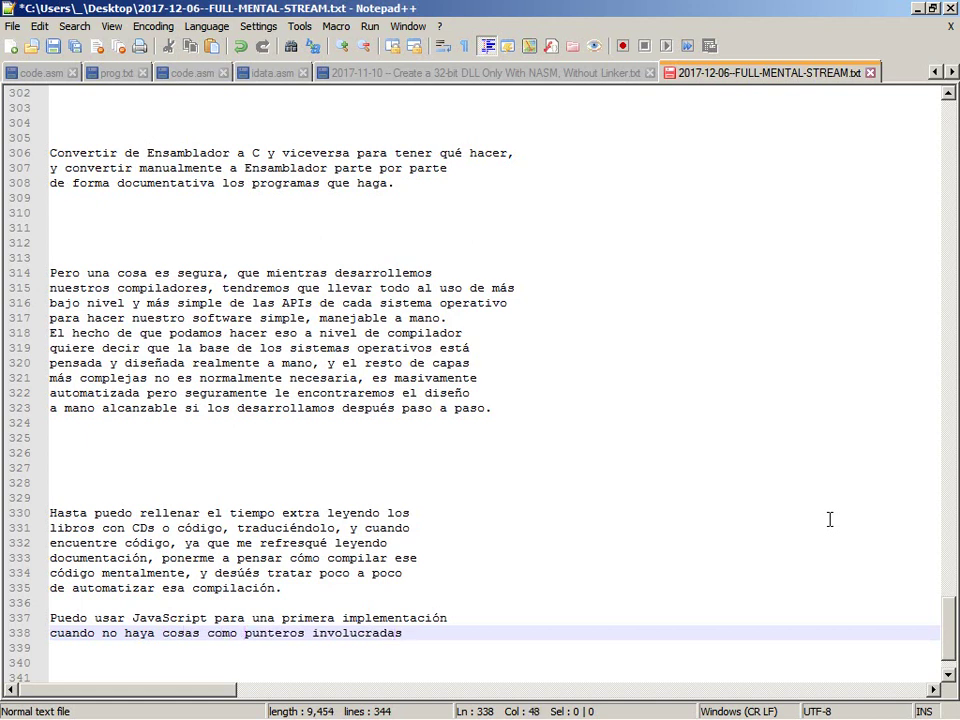
Put a comma after "involucradas" and begin the next line with "que es cuando voy".
{"action": "type", "text": ","}
{"action": "key", "text": "Return"}
{"action": "type", "text": "q"}
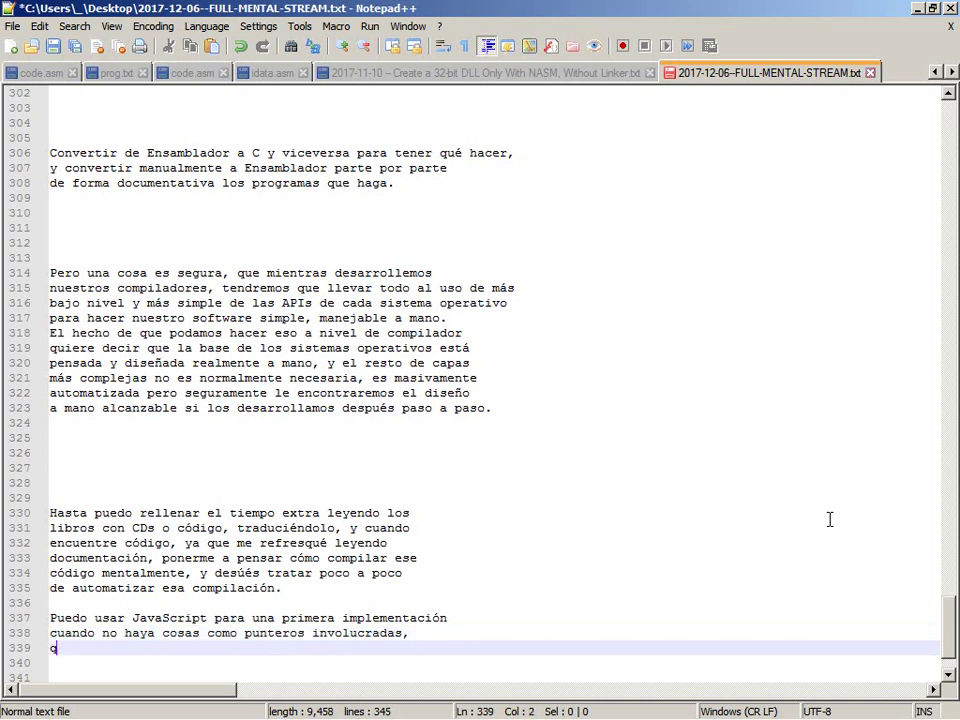
{"action": "type", "text": "ue es cuando voy"}
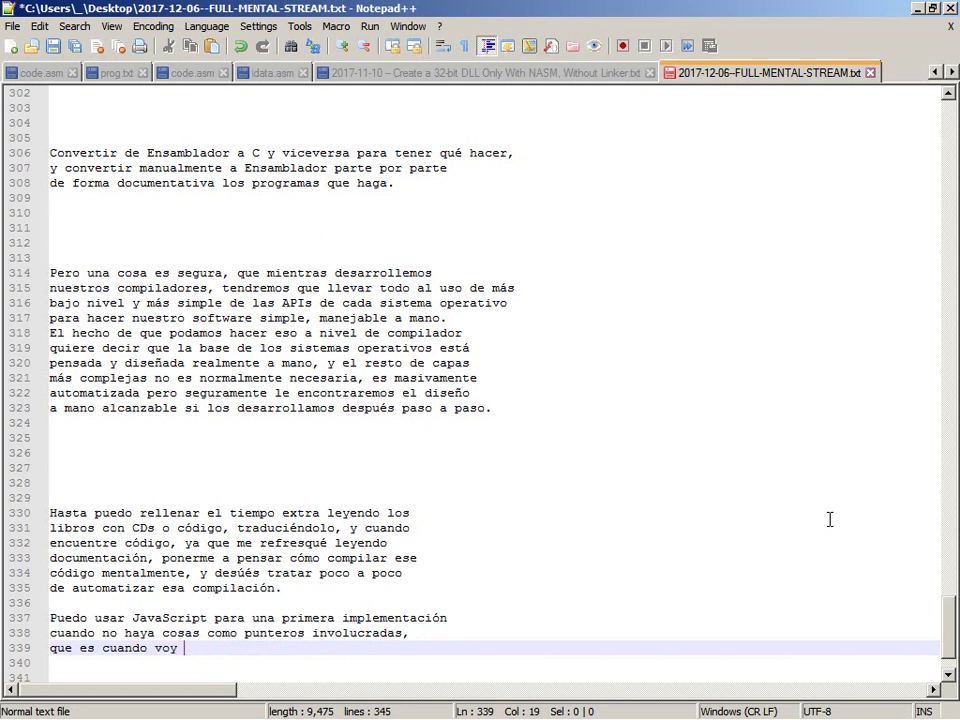
Insert "o el acceso total a archivos y otros recursos de" before "que es cuando voy".
{"action": "key", "text": "Home"}
{"action": "type", "text": "o "}
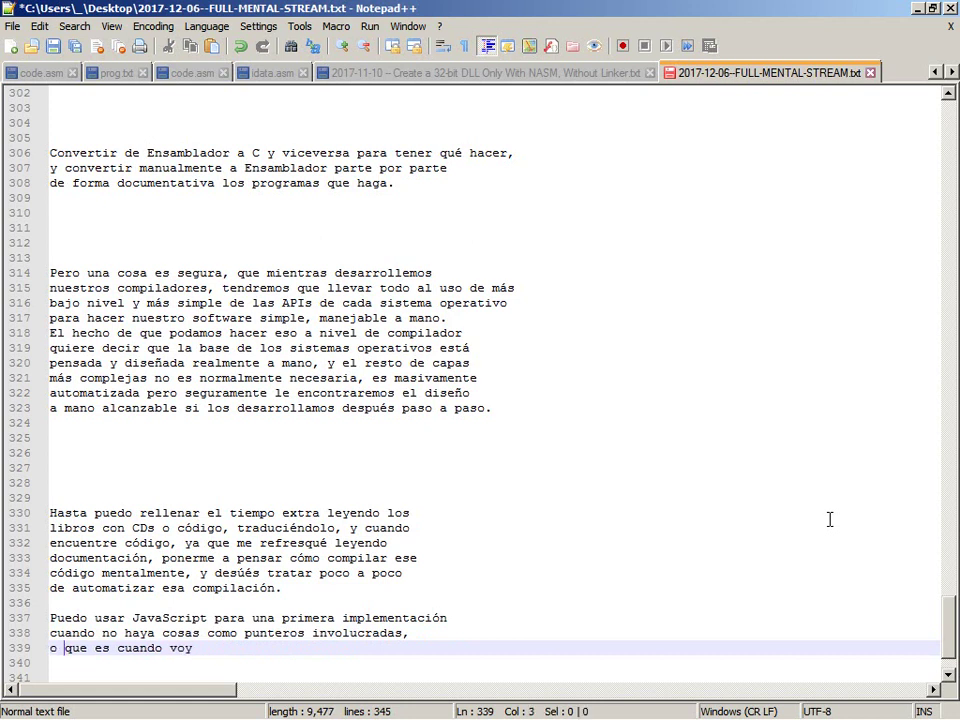
{"action": "type", "text": "el acceso total "}
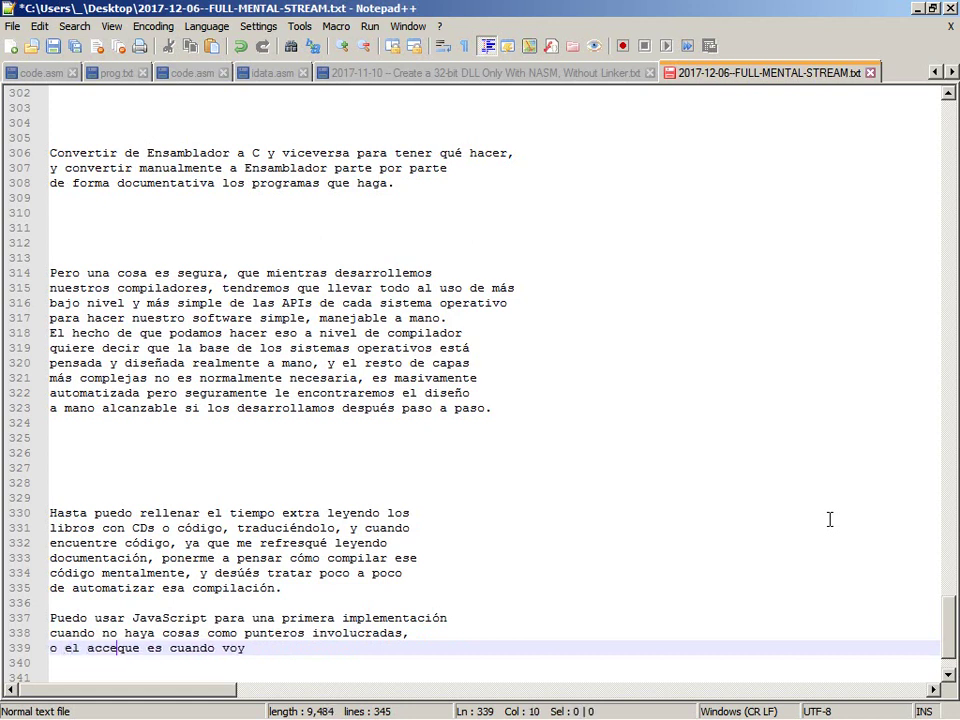
{"action": "type", "text": "a arc"}
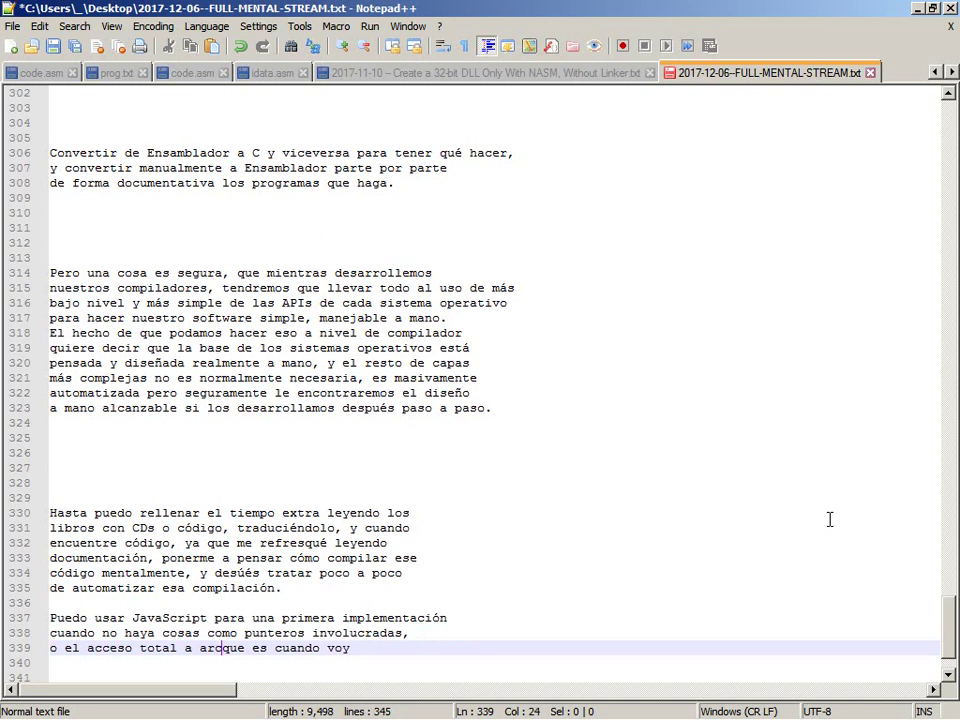
{"action": "type", "text": "hivos y otros r"}
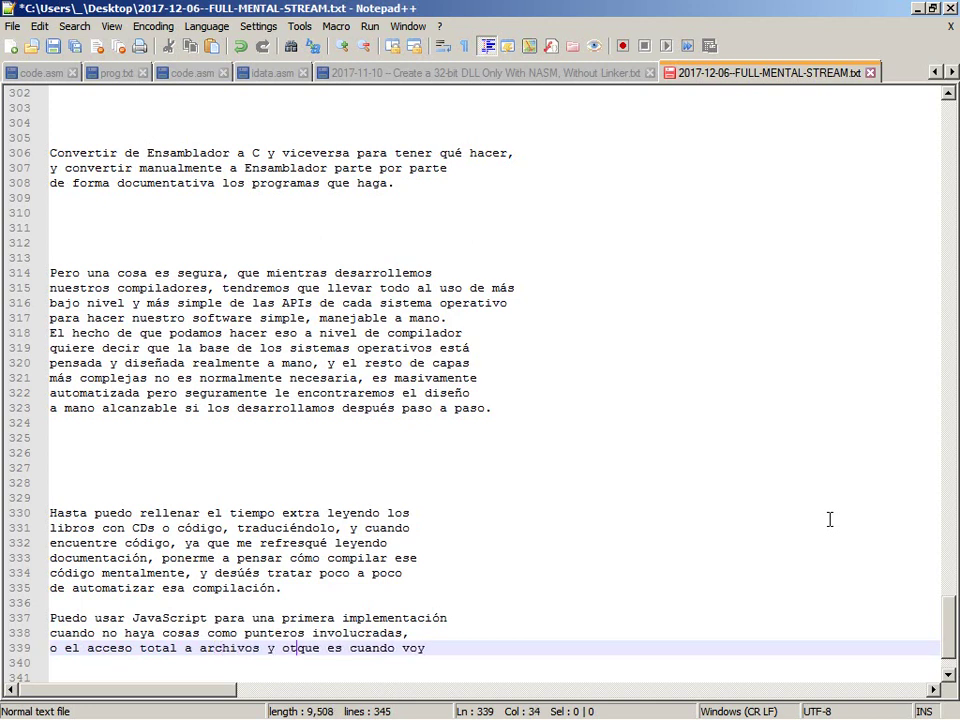
{"action": "type", "text": "ecursos de"}
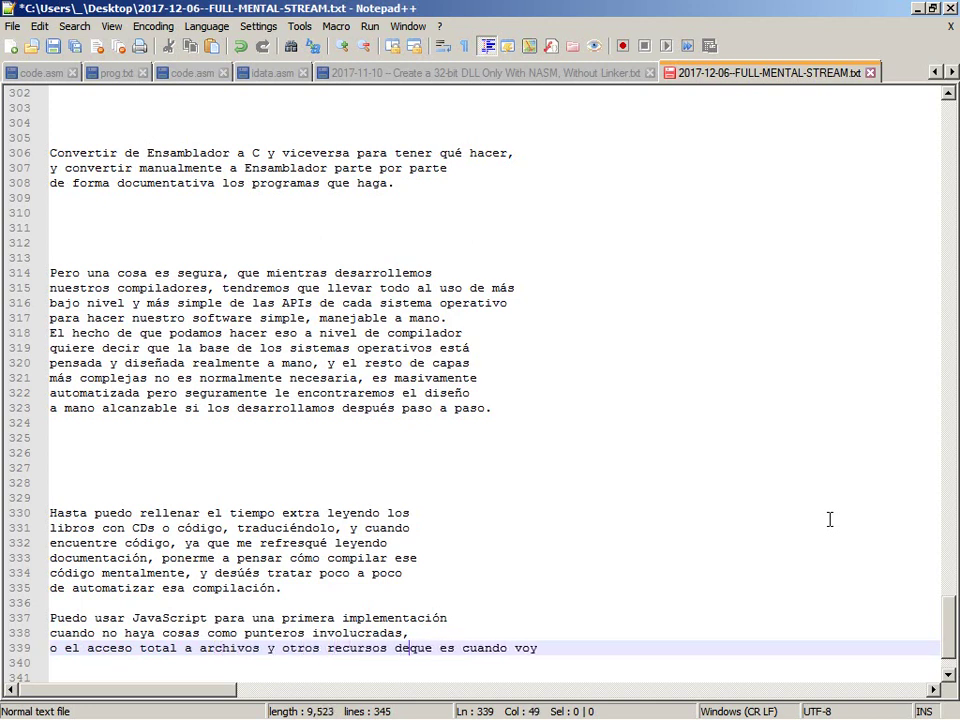
Break the line after "recursos de" and insert "hardware y sistema," before "que es cuando voy".
{"action": "key", "text": "Return"}
{"action": "type", "text": "hardware y "}
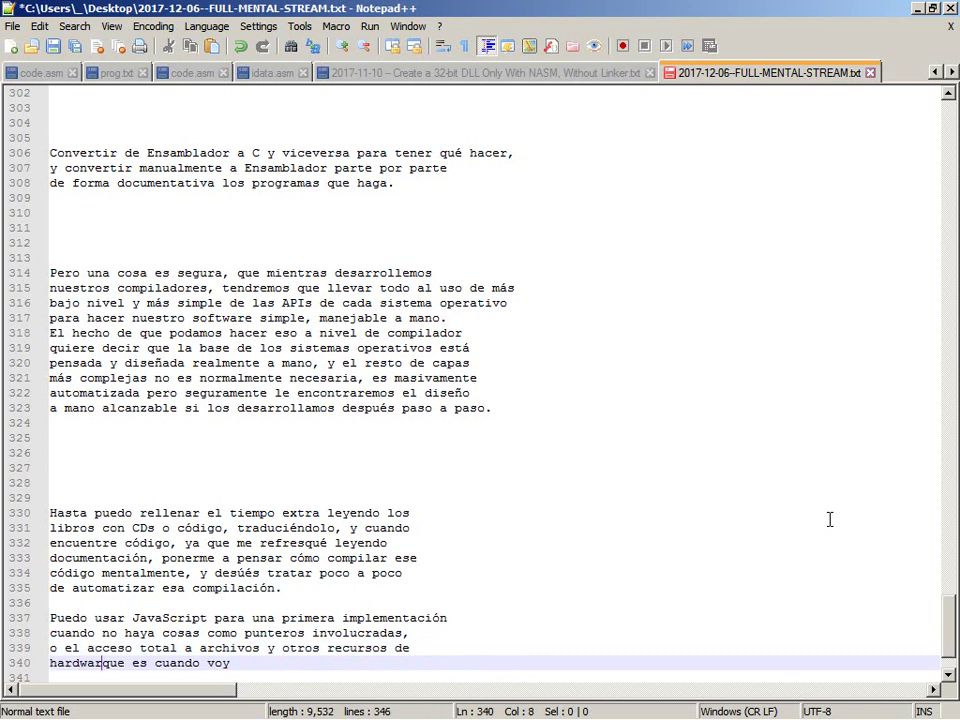
{"action": "type", "text": "sistema,"}
{"action": "key", "text": "Down"}
{"action": "key", "text": "Down"}
{"action": "key", "text": "Down"}
{"action": "key", "text": "Down"}
{"action": "key", "text": "Down"}
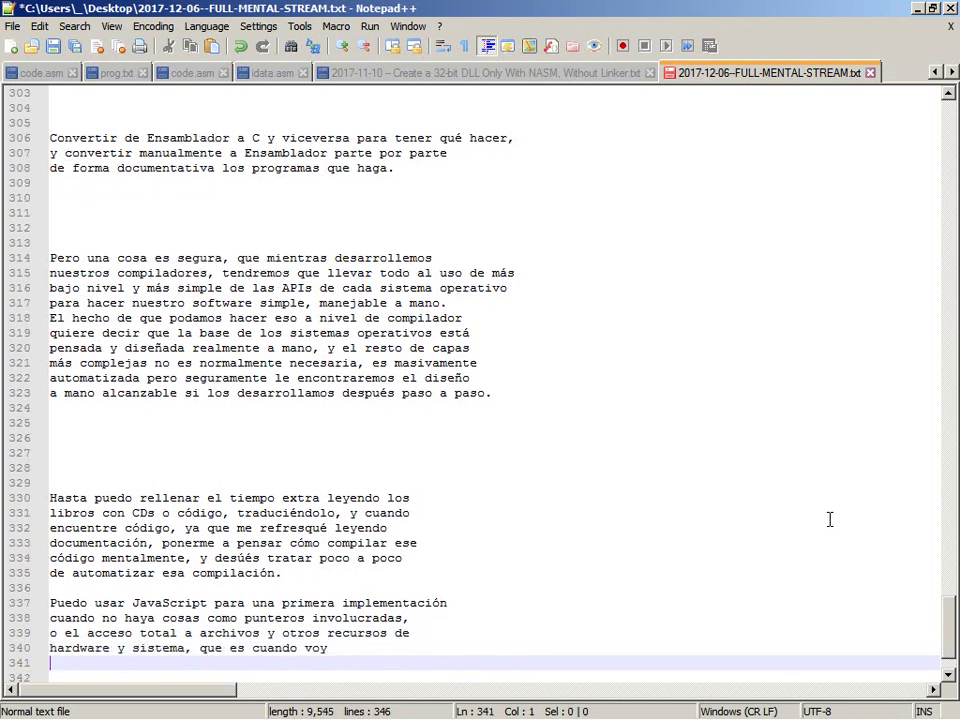
Insert "nativos" after "sistema", ahead of the comma, in the paragraph's last line.
{"action": "key", "text": "Up"}
{"action": "key", "text": "Up"}
{"action": "key", "text": "Up"}
{"action": "key", "text": "Up"}
{"action": "key", "text": "Up"}
{"action": "key", "text": "ctrl+Right"}
{"action": "key", "text": "ctrl+Right"}
{"action": "key", "text": "ctrl+Right"}
{"action": "key", "text": "ctrl+Right"}
{"action": "key", "text": "Right"}
{"action": "key", "text": "Right"}
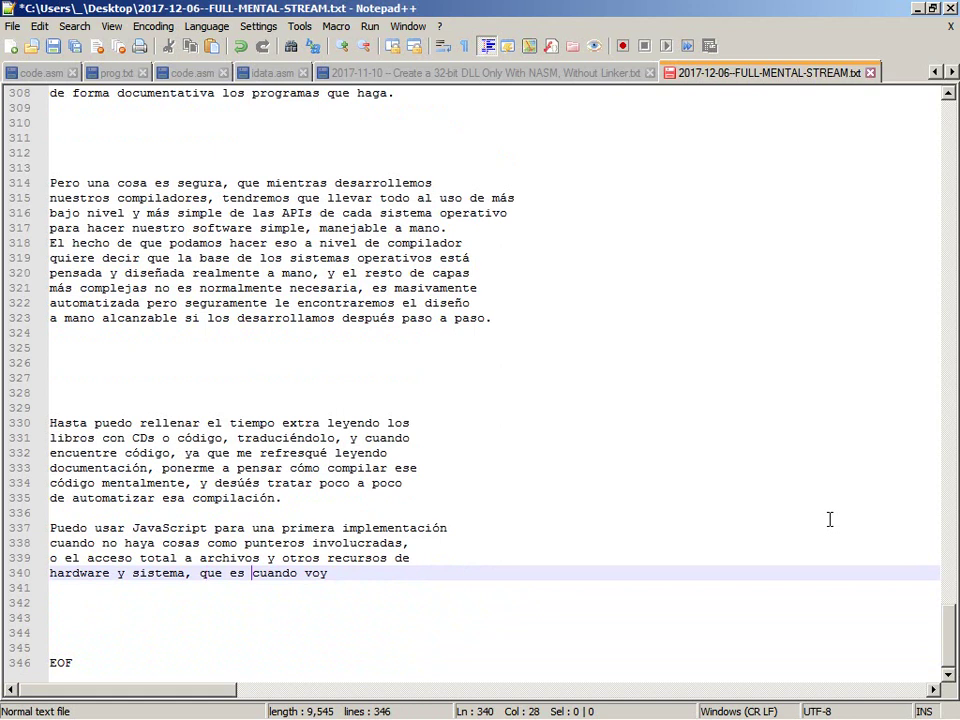
{"action": "key", "text": "Left"}
{"action": "key", "text": "Left"}
{"action": "key", "text": "Left"}
{"action": "key", "text": "Left"}
{"action": "type", "text": "na"}
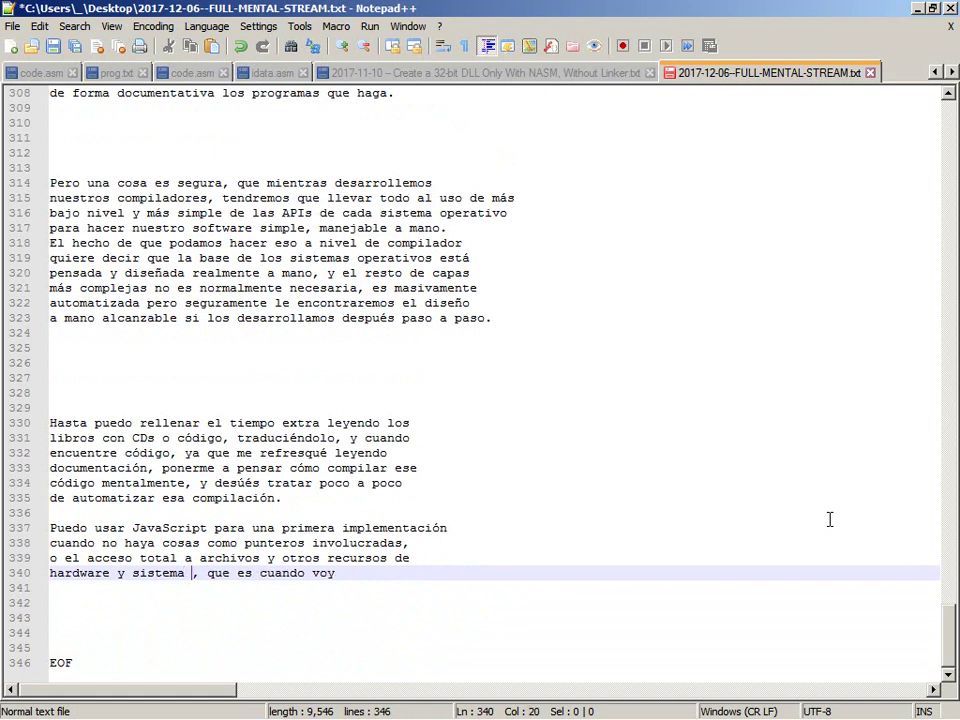
{"action": "type", "text": "tivos"}
Append "a" after "que es cuando voy", start a new line below it and save the file.
{"action": "key", "text": "End"}
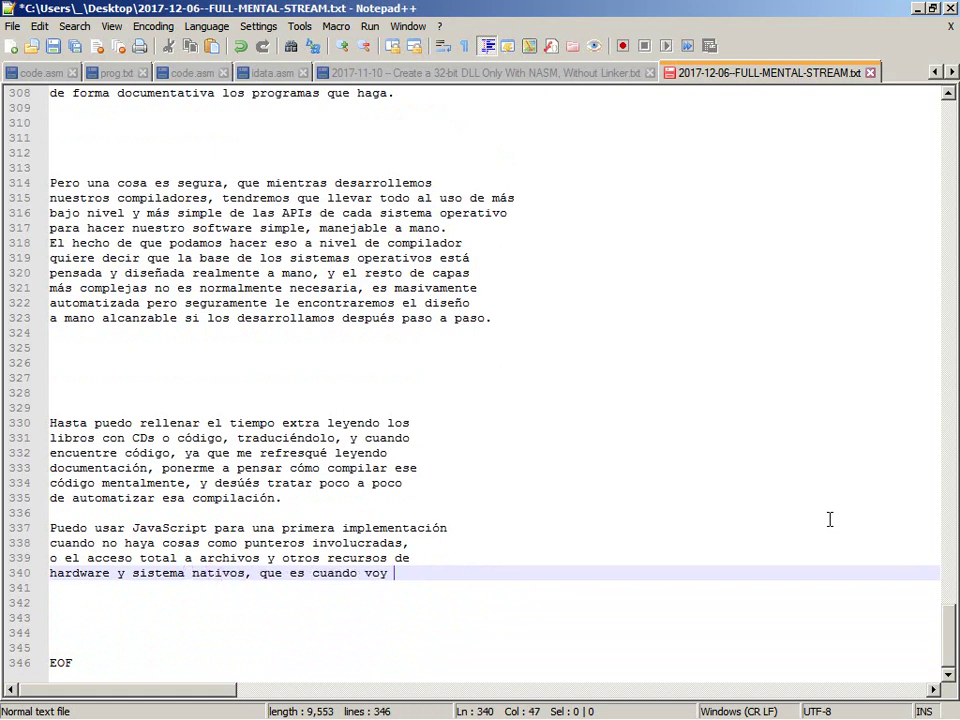
{"action": "type", "text": "a"}
{"action": "key", "text": "Return"}
{"action": "key", "text": "ctrl+s"}
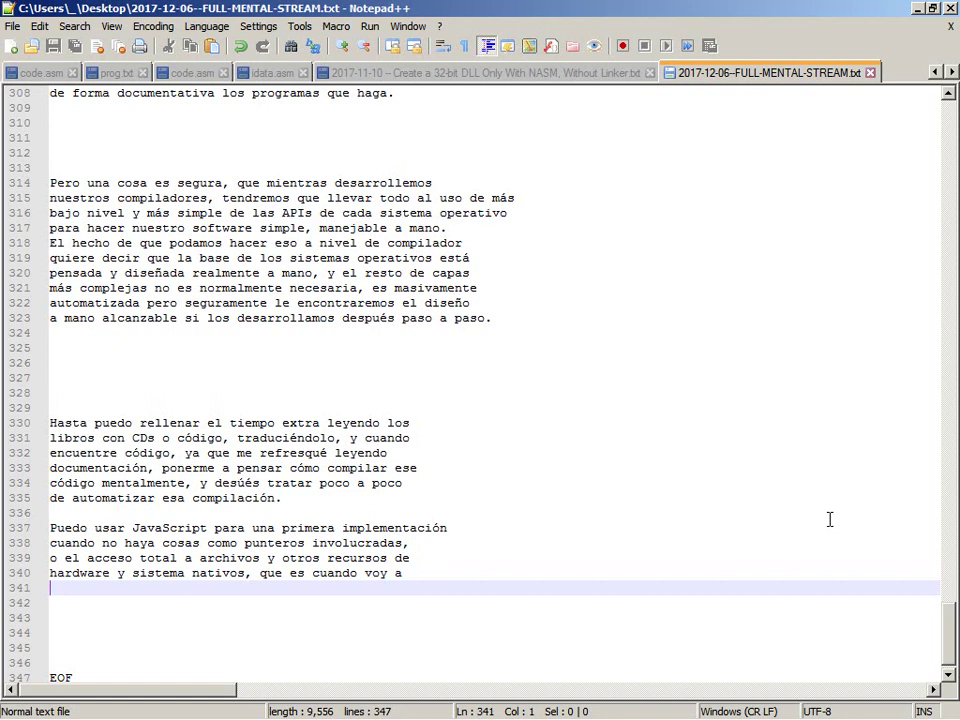
Finish the JavaScript paragraph with "tener que usar lenguajes de alto nivel como C" and, on a new line, "sin rehuírles.", and save the file.
{"action": "type", "text": "tener que "}
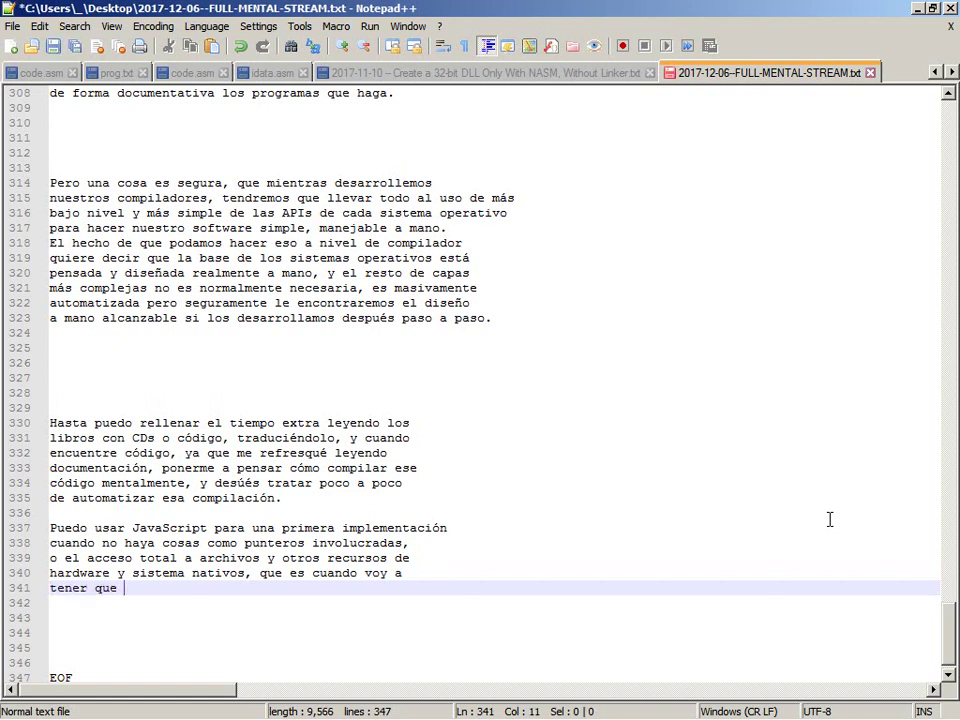
{"action": "type", "text": "usar lenguajes de"}
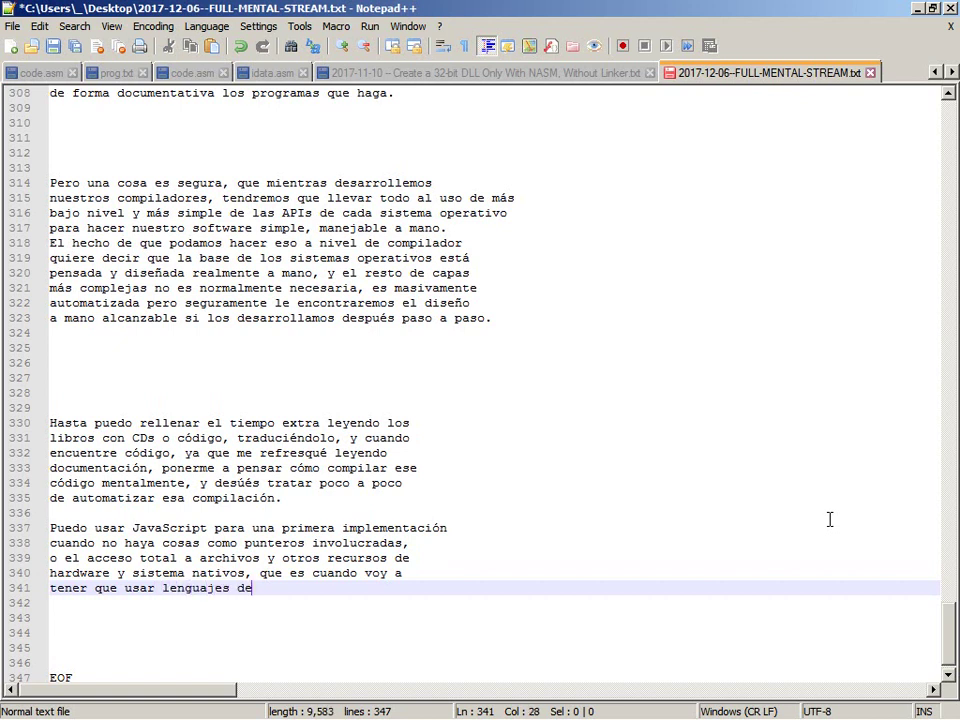
{"action": "type", "text": " alto nivel como C"}
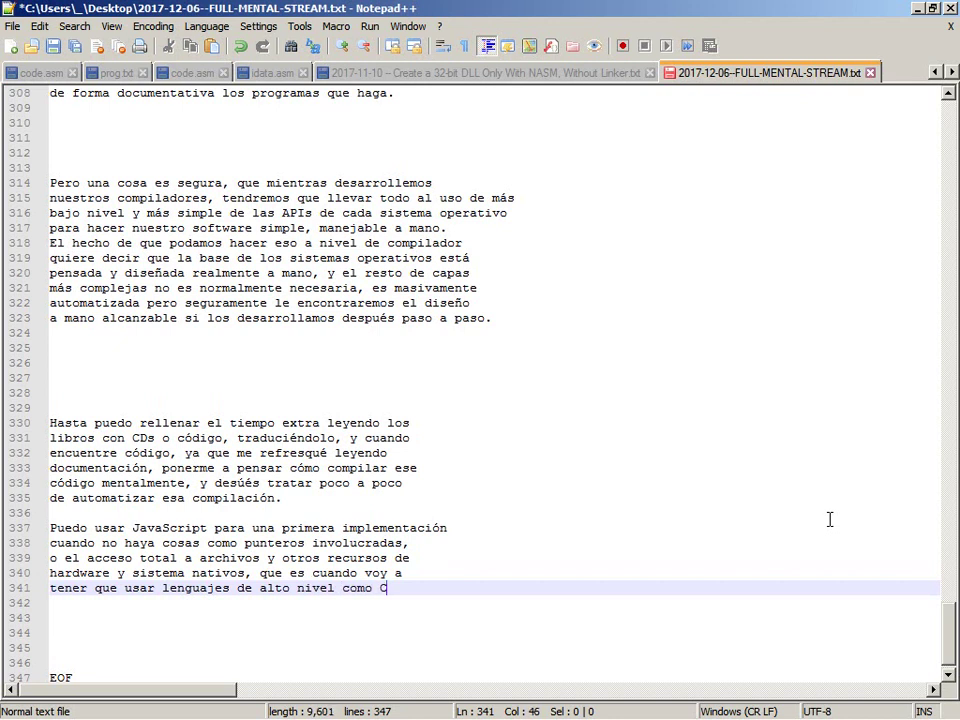
{"action": "key", "text": "Return"}
{"action": "type", "text": "sin reb"}
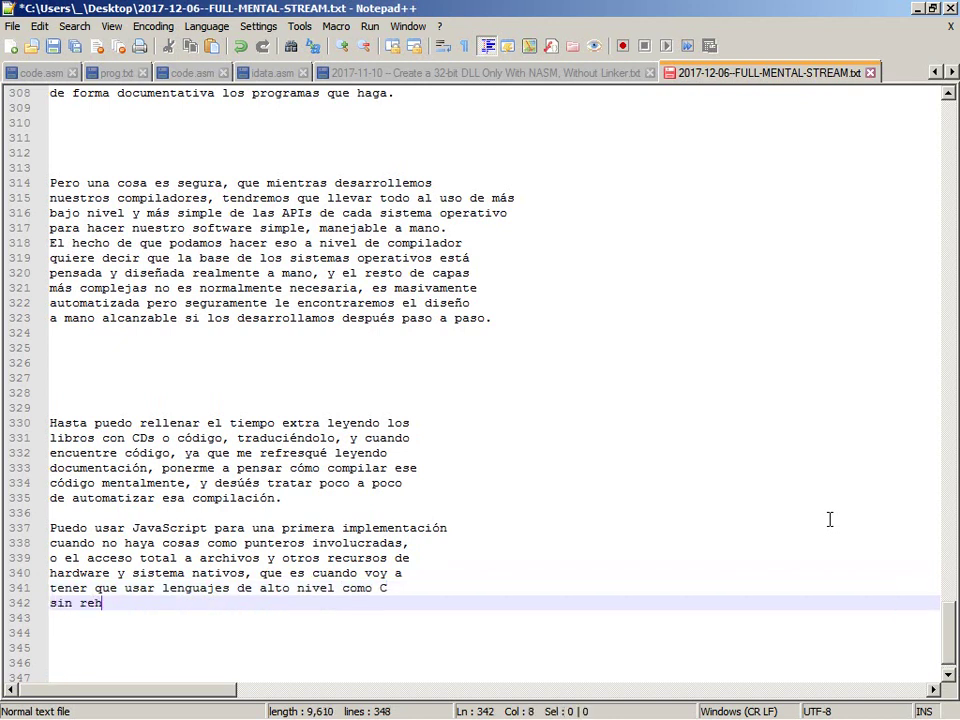
{"action": "key", "text": "BackSpace"}
{"action": "type", "text": "huírl"}
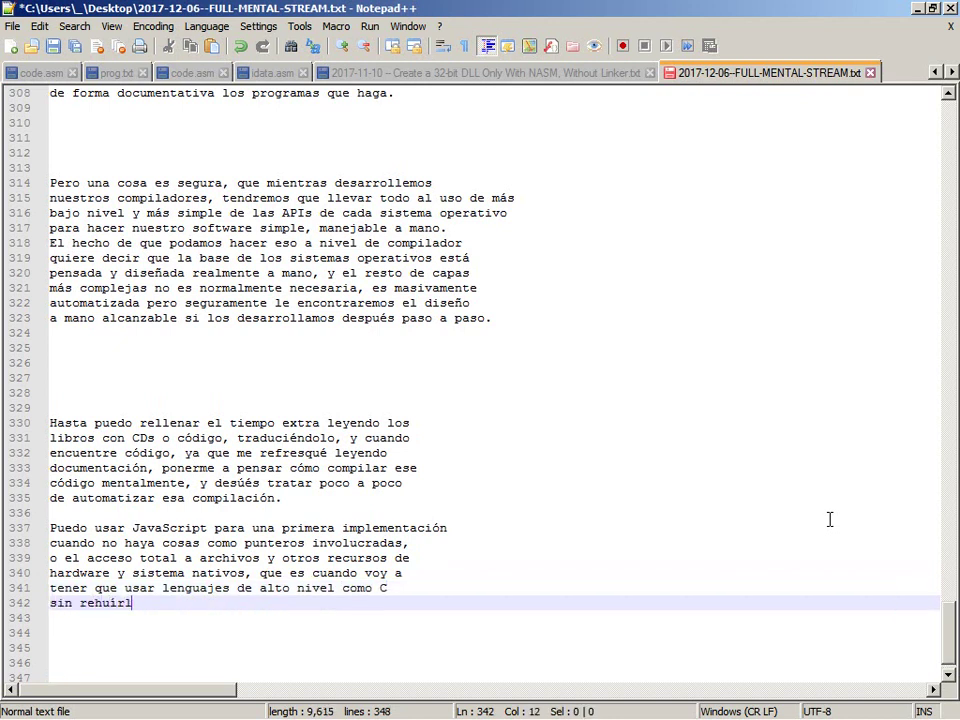
{"action": "type", "text": "es."}
{"action": "key", "text": "ctrl+s"}
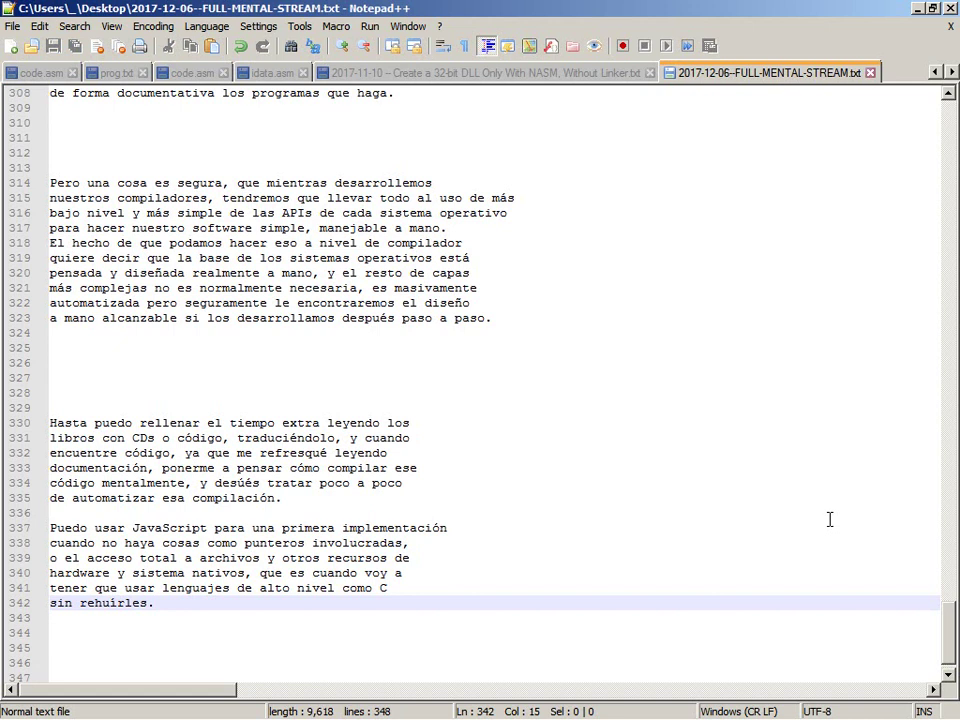
Start a new paragraph, separated by a blank line, with "Lo que puedo hacer es mejor terminar llevando".
{"action": "key", "text": "Return"}
{"action": "key", "text": "Return"}
{"action": "type", "text": "Lo que puedo ha"}
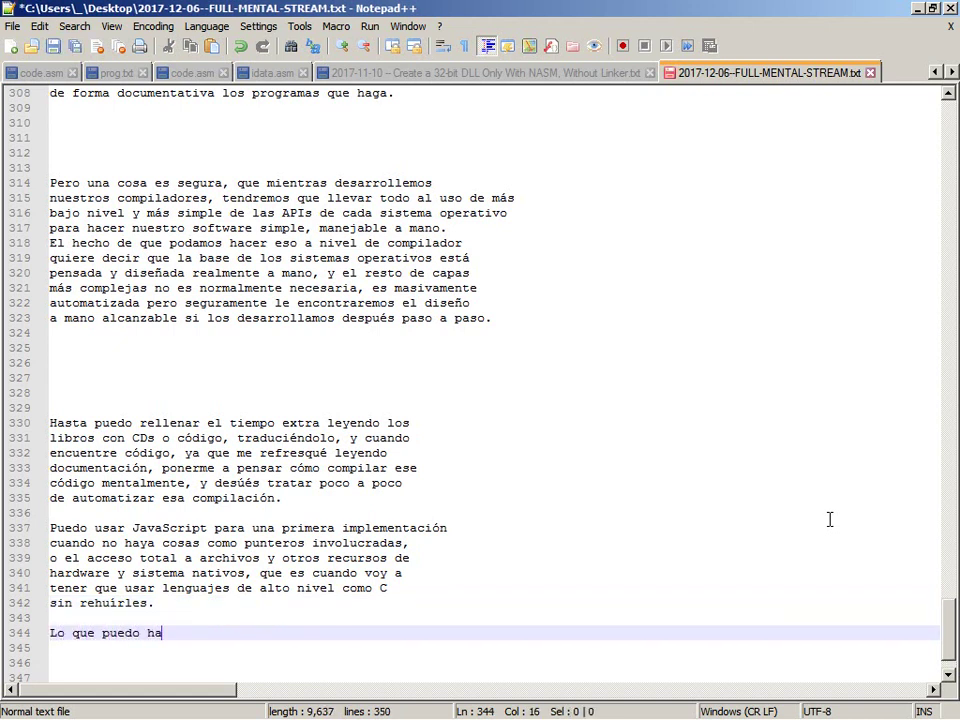
{"action": "type", "text": "cer es mejor term"}
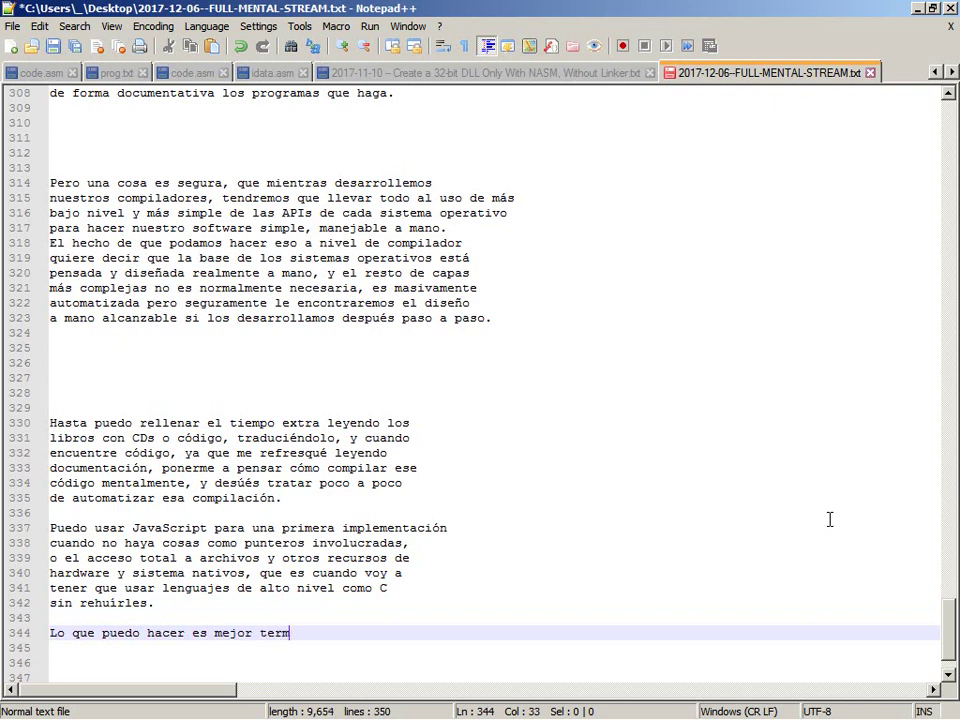
{"action": "type", "text": "inar llevando"}
{"action": "key", "text": "Return"}
Write the paragraph's second line as "el lenguaje y API completa de JavaScript a".
{"action": "type", "text": "l"}
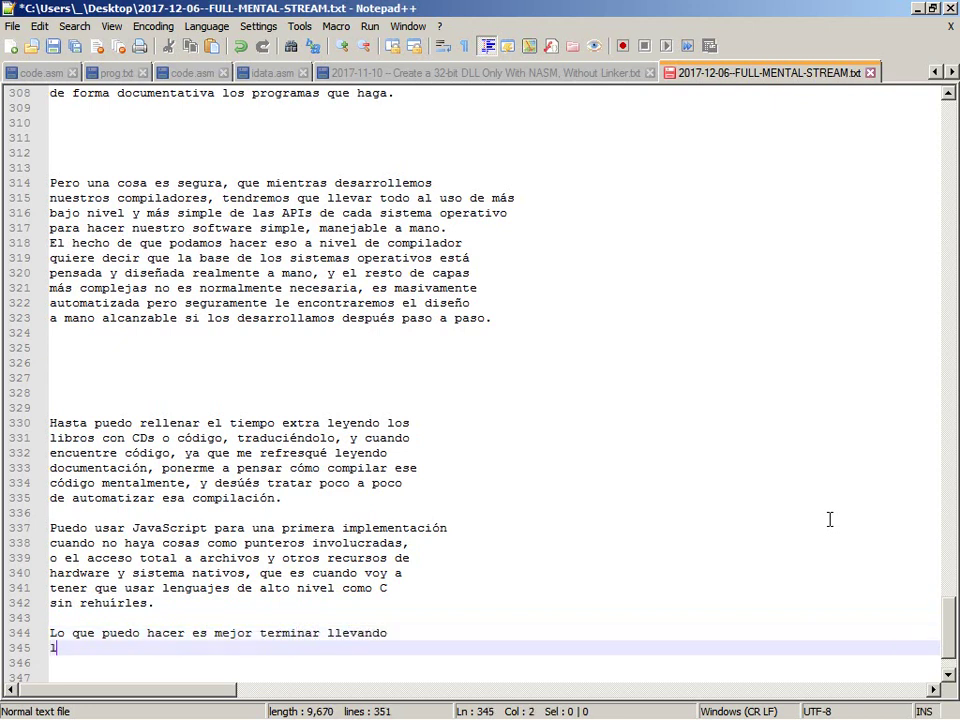
{"action": "key", "text": "BackSpace"}
{"action": "type", "text": "el l"}
{"action": "type", "text": "enguaje y API"}
{"action": "type", "text": " compi"}
{"action": "key", "text": "BackSpace"}
{"action": "key", "text": "BackSpace"}
{"action": "key", "text": "BackSpace"}
{"action": "type", "text": "mpleta de Ja"}
{"action": "type", "text": "vaAs"}
{"action": "key", "text": "BackSpace"}
{"action": "key", "text": "BackSpace"}
{"action": "type", "text": "Script"}
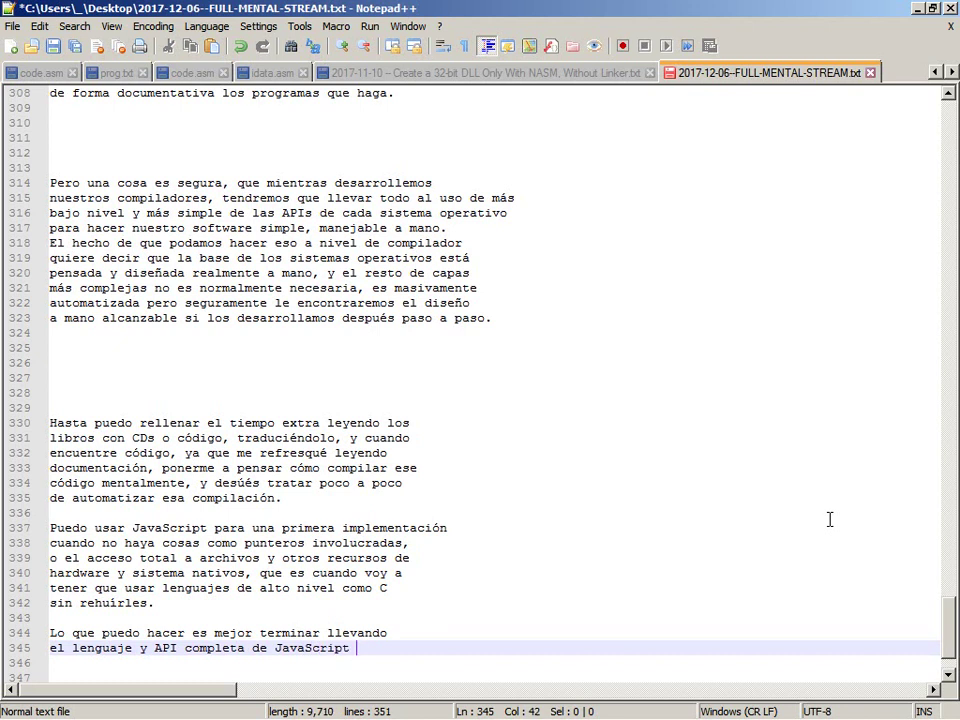
{"action": "type", "text": " a"}
Continue with the line "aplicaciones nativas junto con la manipulación" and begin another line with "programática de DOM/HTML".
{"action": "key", "text": "Return"}
{"action": "type", "text": "aplicaciones nativas junto con el"}
{"action": "key", "text": "BackSpace"}
{"action": "key", "text": "BackSpace"}
{"action": "type", "text": "la"}
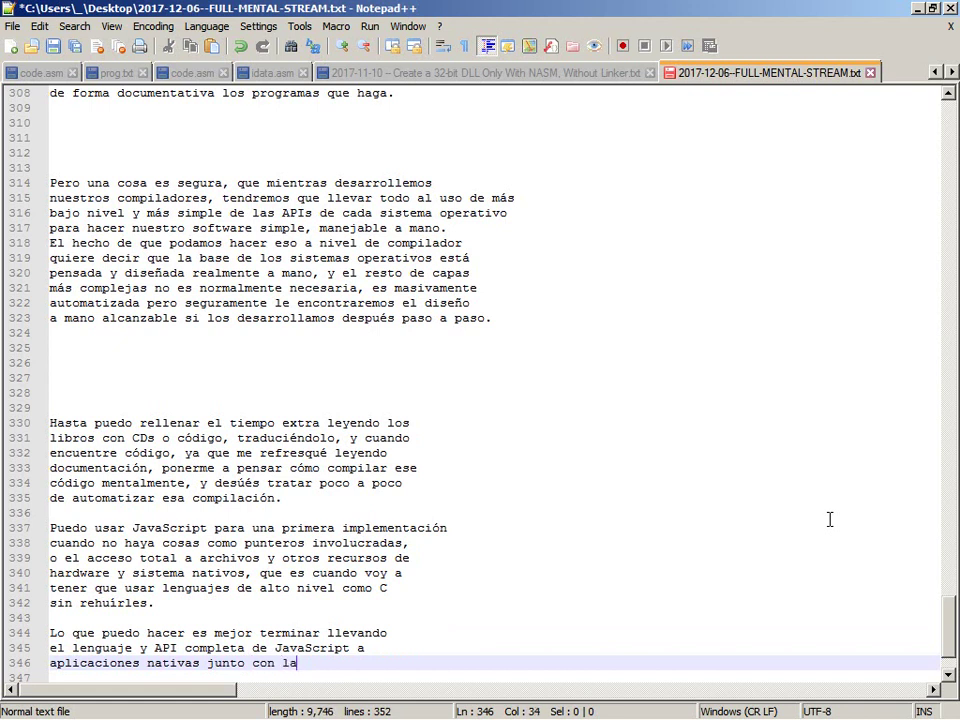
{"action": "type", "text": " manipulación"}
{"action": "key", "text": "Return"}
{"action": "type", "text": "programá"}
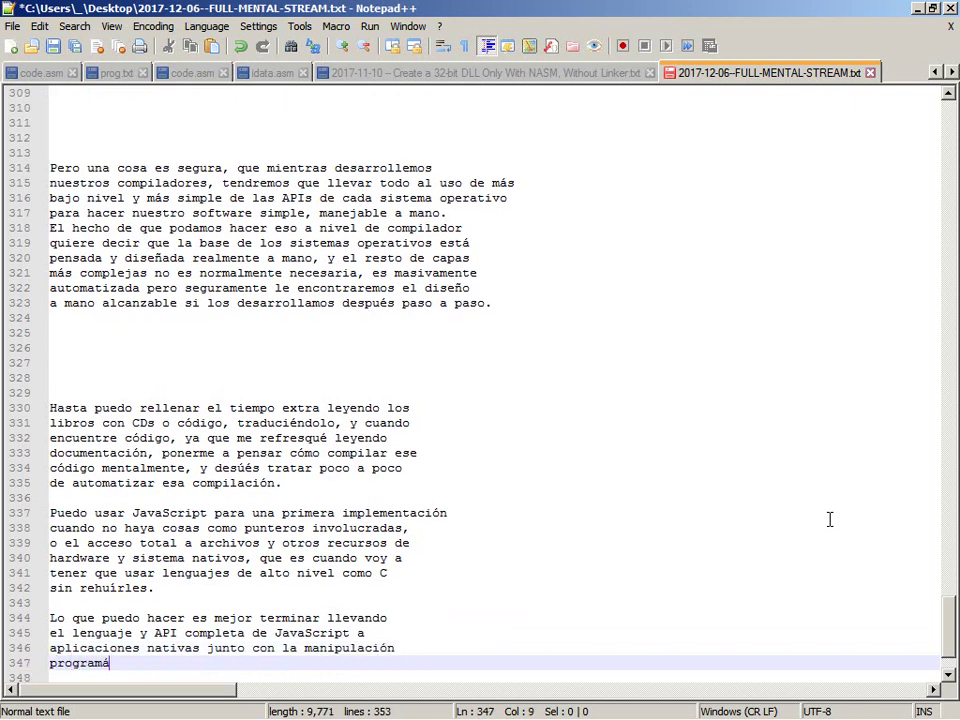
{"action": "type", "text": "tica de DOM/HTML"}
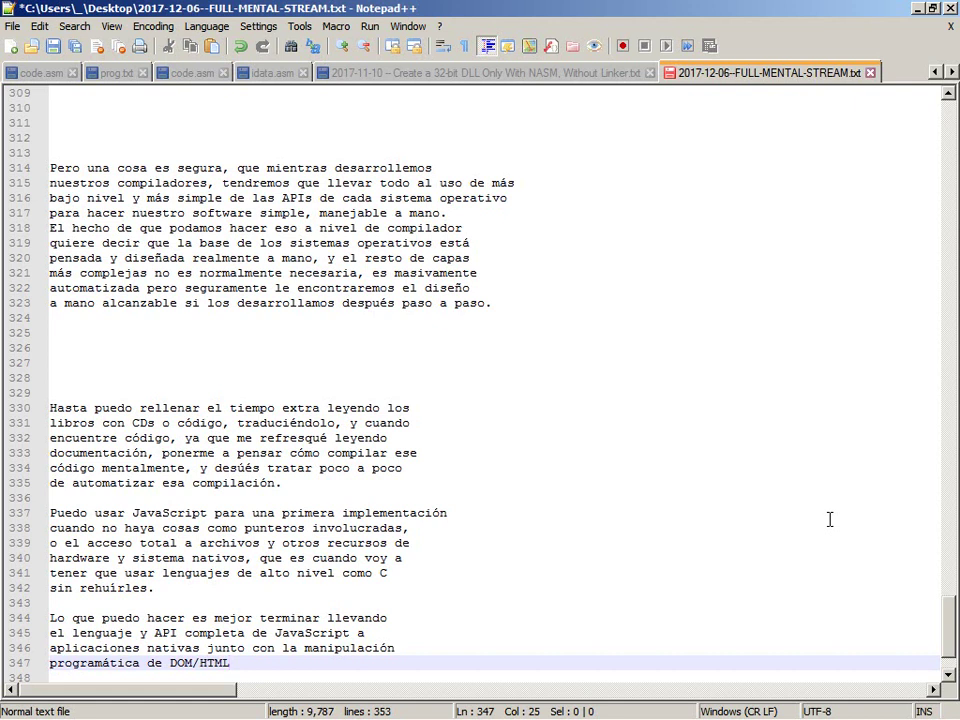
Append "para hacer las cosas" and add the line "con la misma facilidad pero fuera del navegador,".
{"action": "type", "text": "para hacer las cosas"}
{"action": "key", "text": "Return"}
{"action": "type", "text": "con la misma facilidad"}
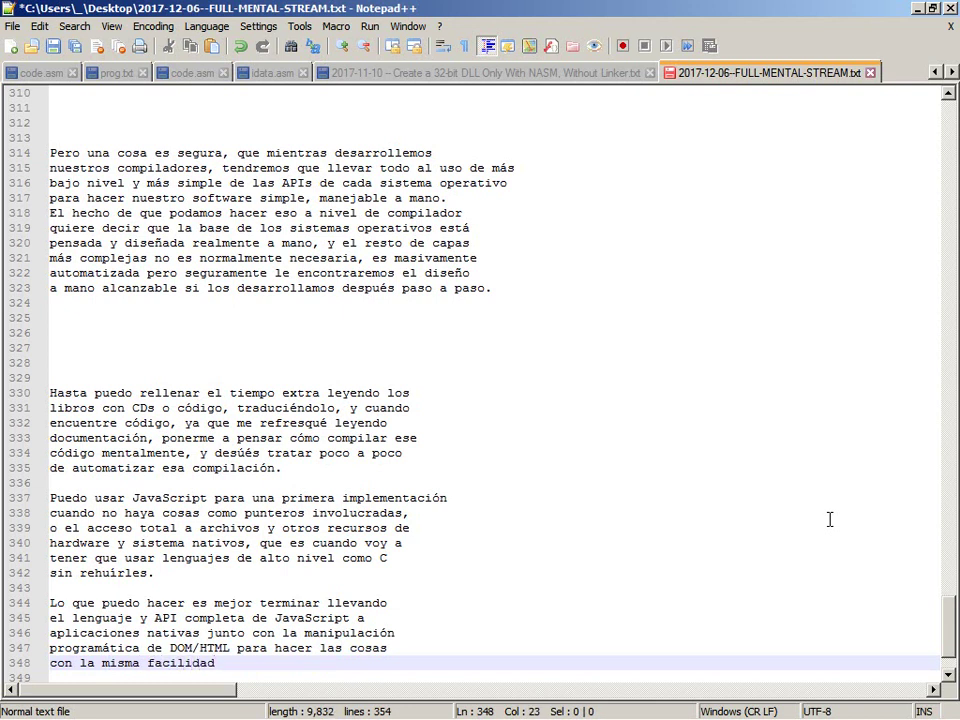
{"action": "type", "text": " pero fuera del na"}
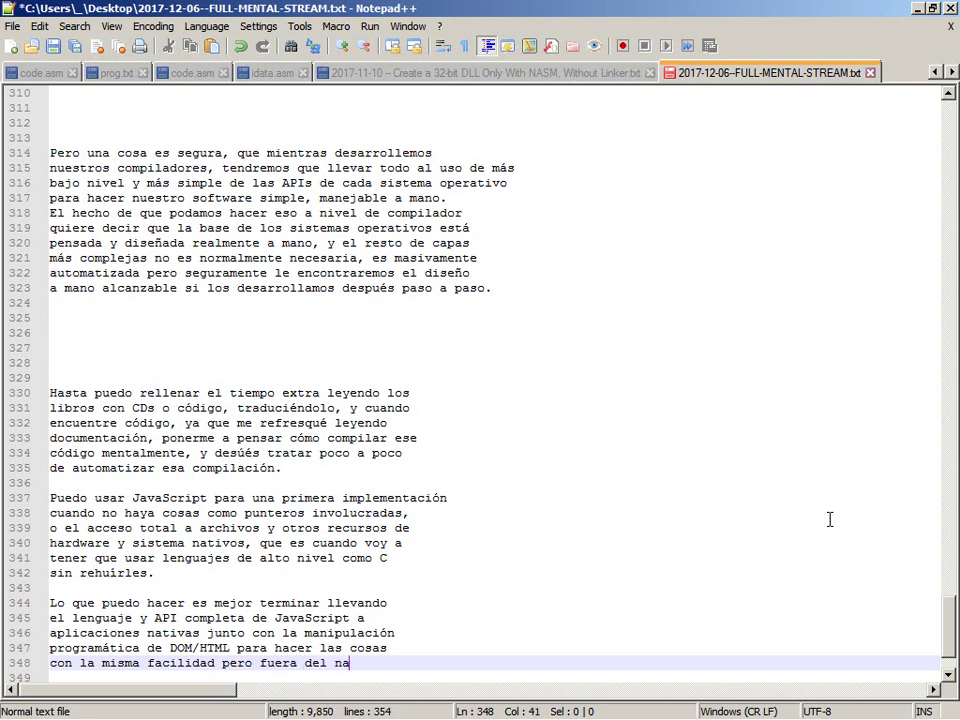
{"action": "type", "text": "vegador,"}
Close the paragraph with the lines "pudiendo llamar las funciones del sistema" and "y de HTML5 además de las propias de JavaScript.", and save the file.
{"action": "key", "text": "Return"}
{"action": "type", "text": "pudiendo "}
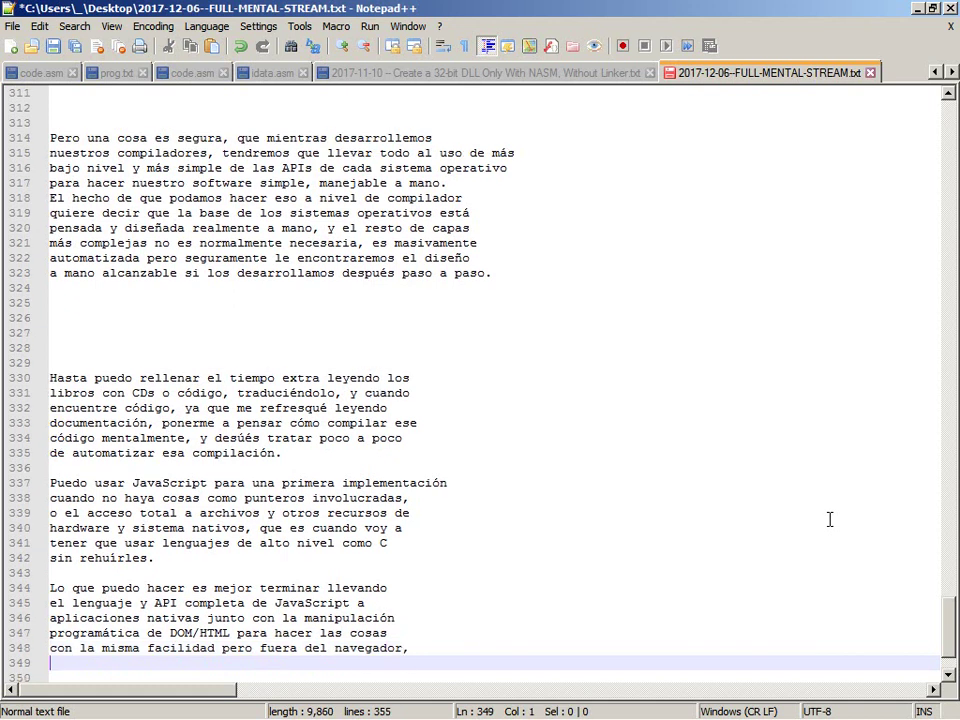
{"action": "type", "text": "ll"}
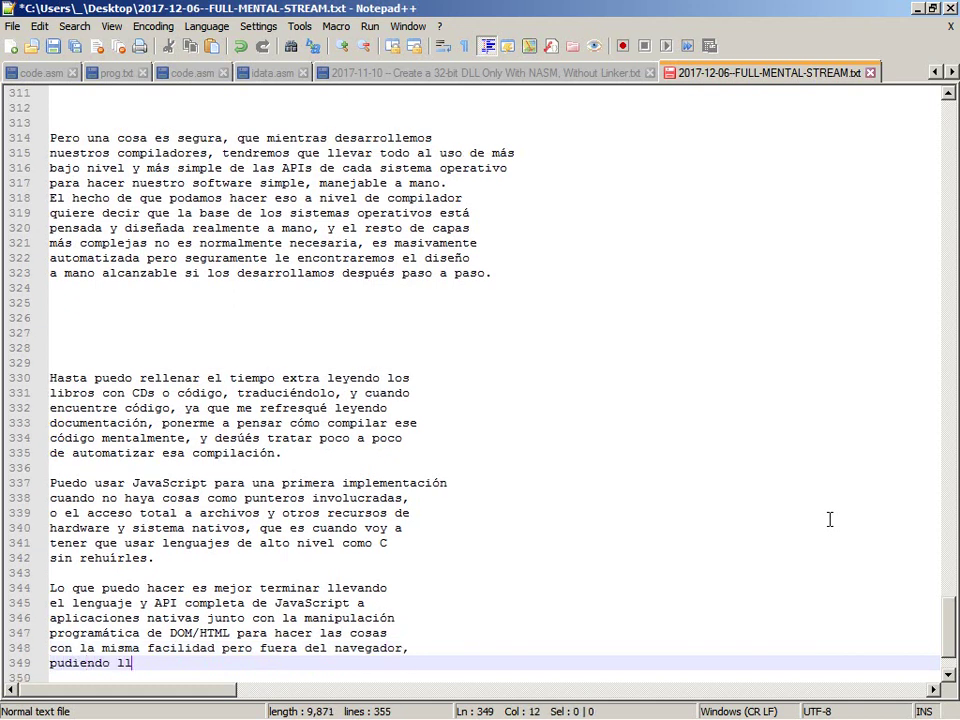
{"action": "type", "text": "amar las funciones del sistema"}
{"action": "key", "text": "Return"}
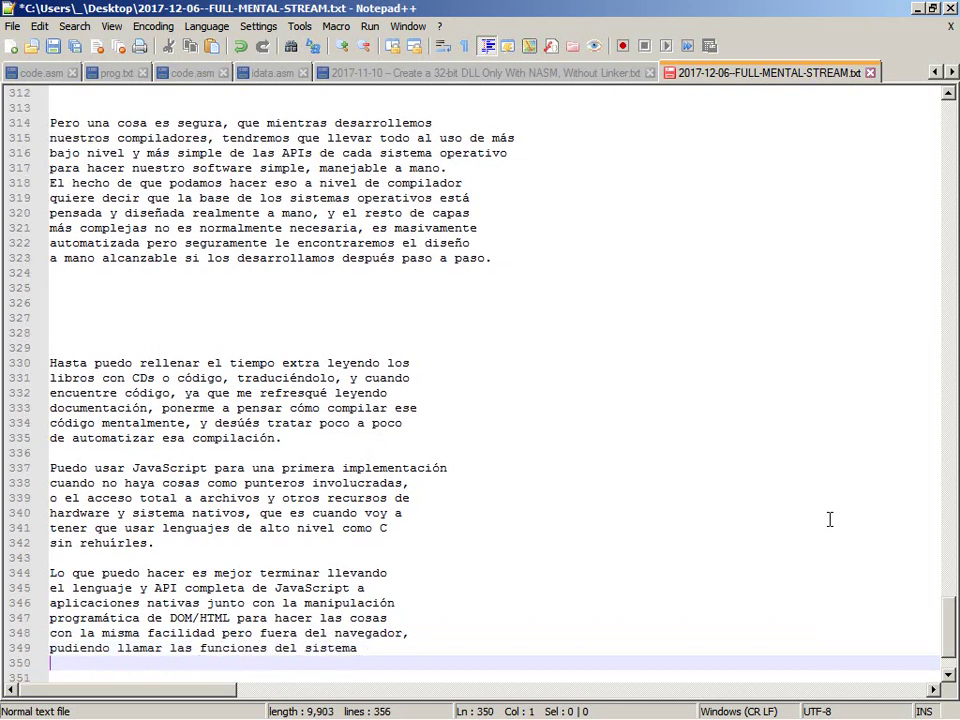
{"action": "type", "text": "y de HTML5 además"}
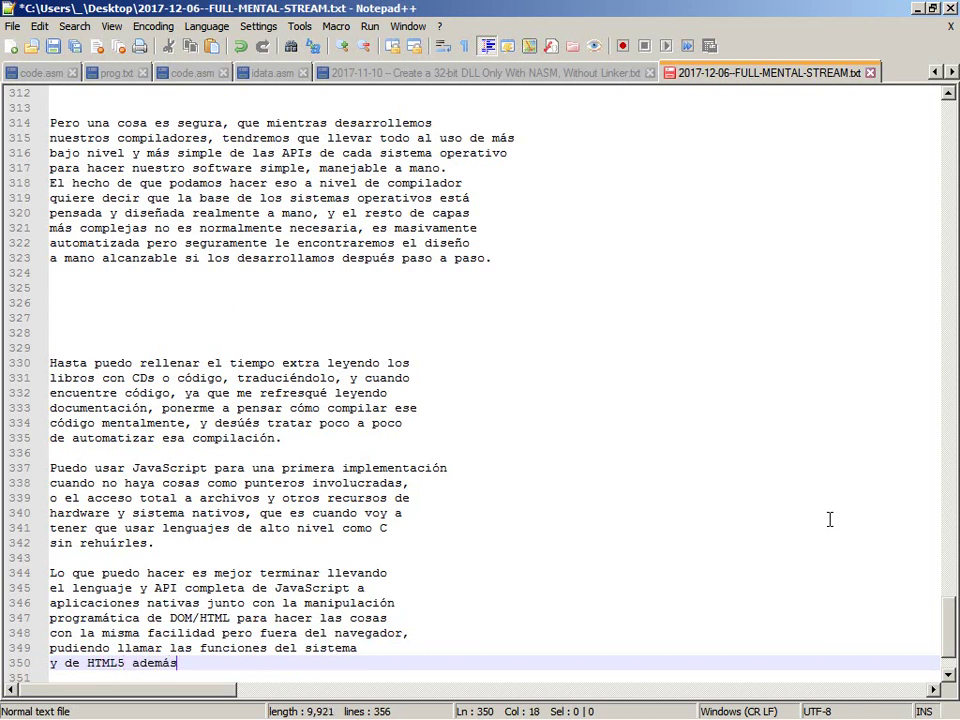
{"action": "type", "text": " de las propias de JavaScript"}
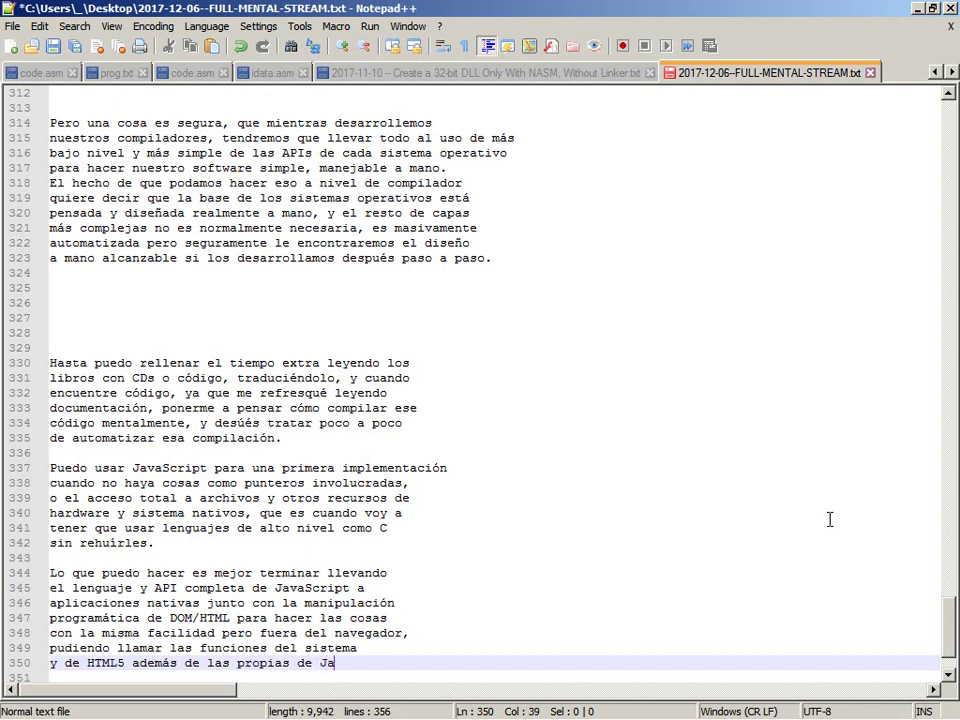
{"action": "type", "text": "."}
{"action": "key", "text": "ctrl+s"}
Switch to Winamp and resume playback of the paused song.
{"action": "key", "text": "alt+Tab"}
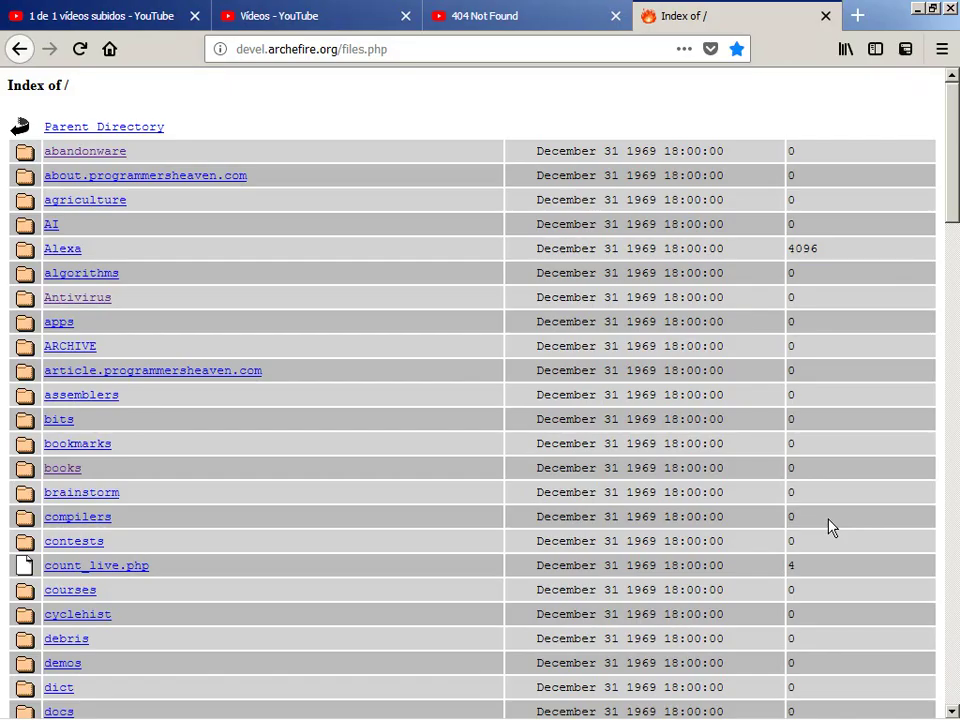
{"action": "key", "text": "alt+Tab"}
{"action": "key", "text": "Tab"}
{"action": "key", "text": "Tab"}
{"action": "key", "text": "Tab"}
{"action": "key", "text": "Tab"}
{"action": "key", "text": "Tab"}
{"action": "key", "text": "Tab"}
{"action": "key", "text": "Tab"}
{"action": "key", "text": "Tab"}
{"action": "key", "text": "Tab"}
{"action": "key", "text": "Tab"}
{"action": "key", "text": "Tab"}
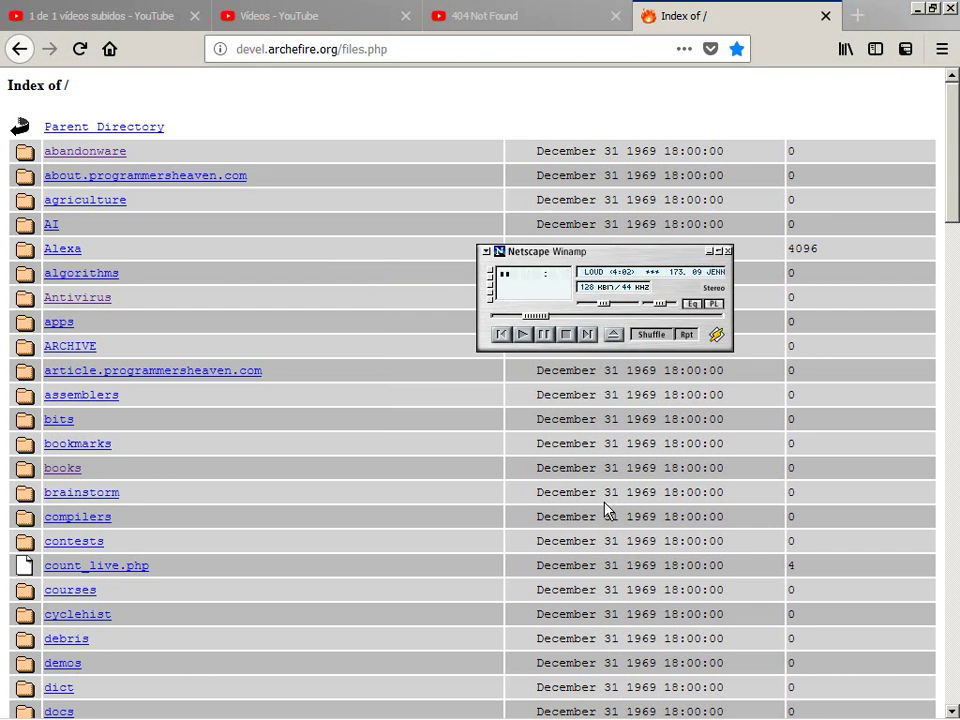
{"action": "key", "text": "c"}
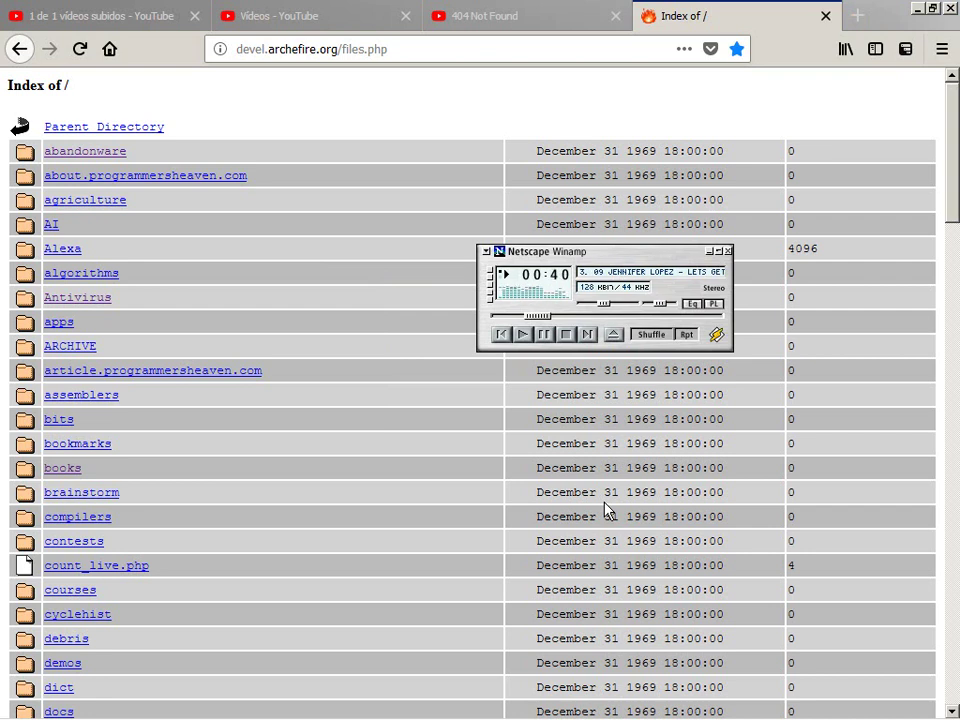
Switch to the browser, find the ideas folder in the devel.archefire.org index and open it.
{"action": "key", "text": "alt+Tab"}
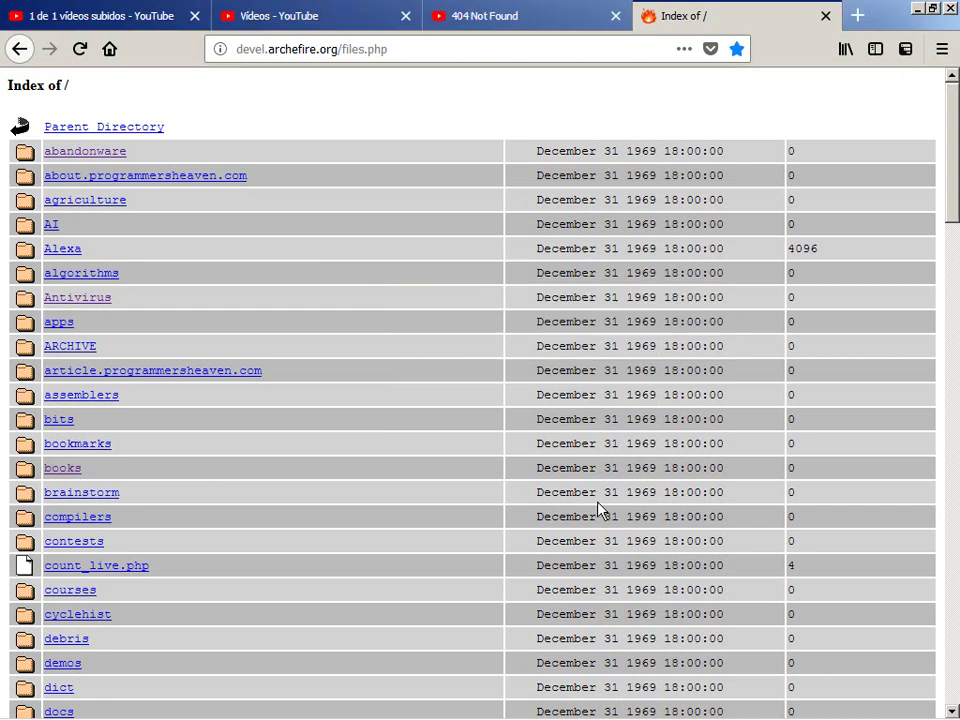
{"action": "type", "text": "ideas"}
{"action": "key", "text": "Escape"}
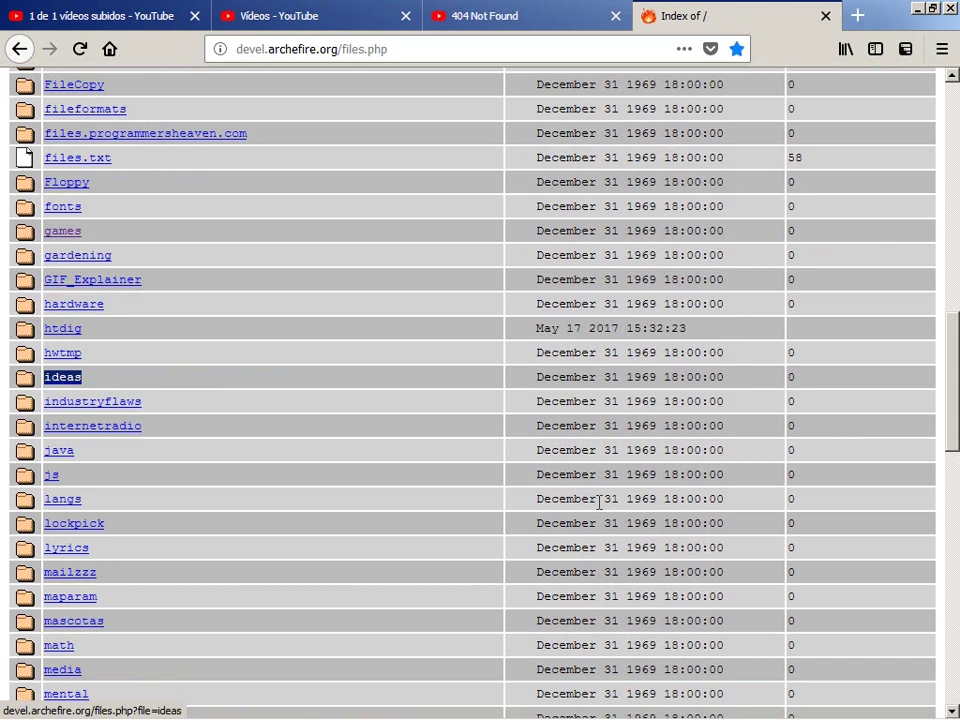
{"action": "key", "text": "Return"}
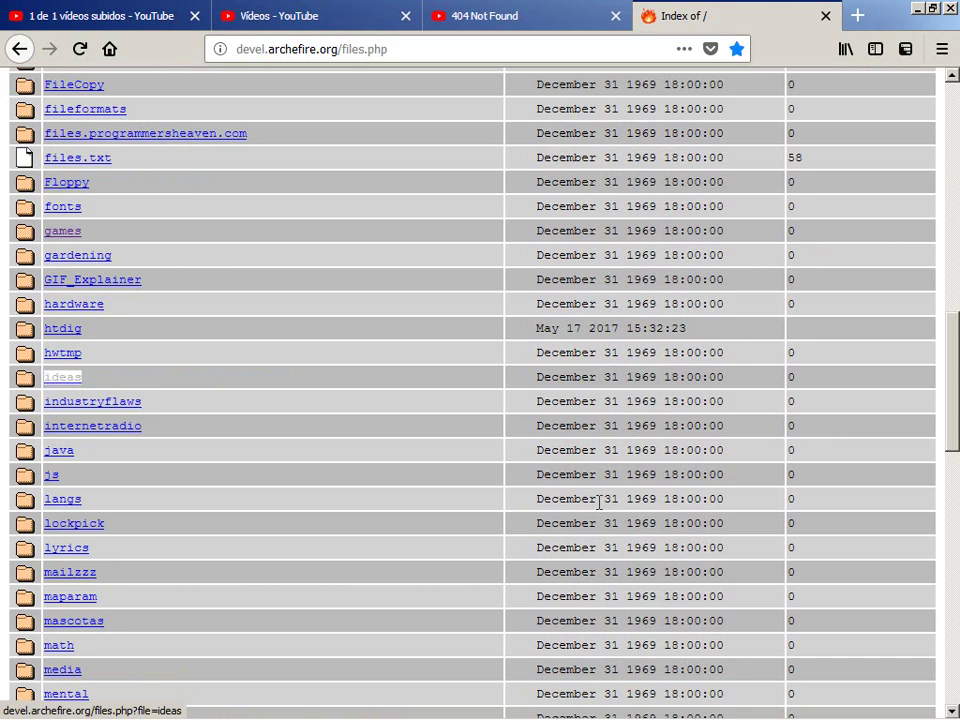
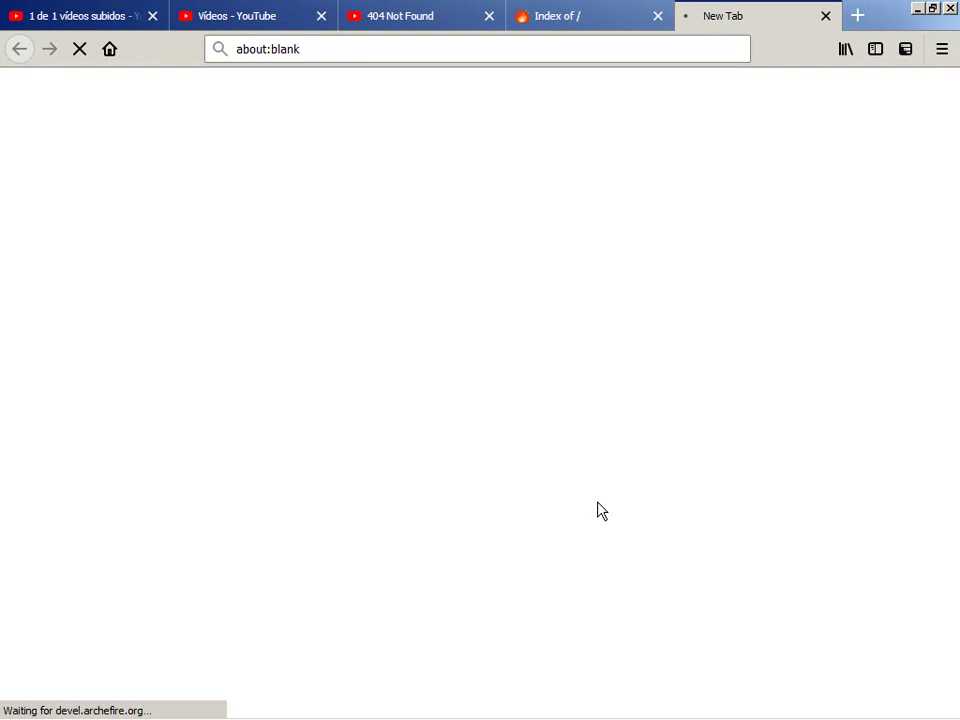
Return to Notepad++ and insert nine blank lines near the end of the notes, above the EOF marker.
{"action": "key", "text": "alt+Tab"}
{"action": "key", "text": "alt+Tab"}
{"action": "key", "text": "alt+Tab"}
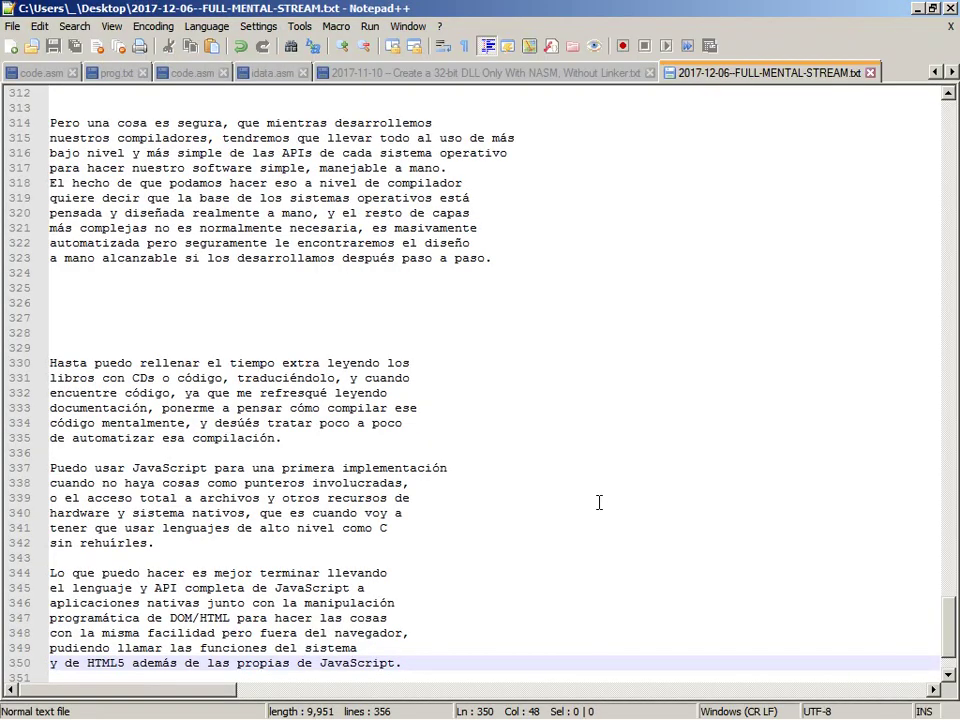
{"action": "key", "text": "ctrl+End"}
{"action": "key", "text": "Up"}
{"action": "key", "text": "Up"}
{"action": "key", "text": "Return"}
{"action": "key", "text": "Return"}
{"action": "key", "text": "Return"}
{"action": "key", "text": "Return"}
{"action": "key", "text": "Return"}
{"action": "key", "text": "Return"}
{"action": "key", "text": "Return"}
{"action": "key", "text": "Return"}
{"action": "key", "text": "Return"}
{"action": "key", "text": "Up"}
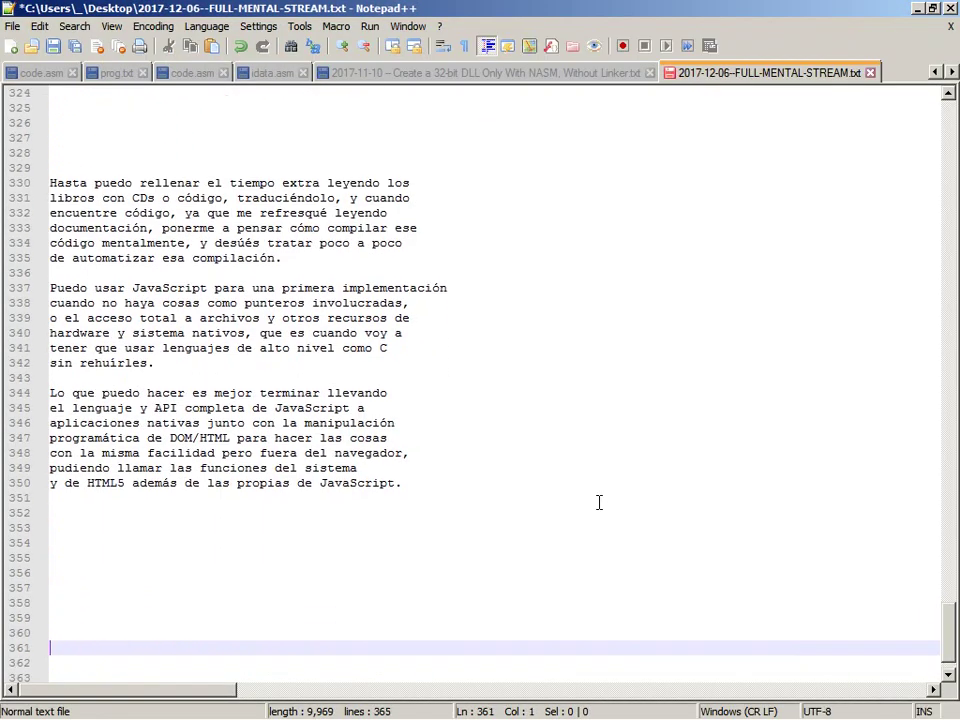
Start a new paragraph near the end of the notes with "Mi amiga gata me demostró que 5 meses son suficientes".
{"action": "type", "text": "Mi amiga ga"}
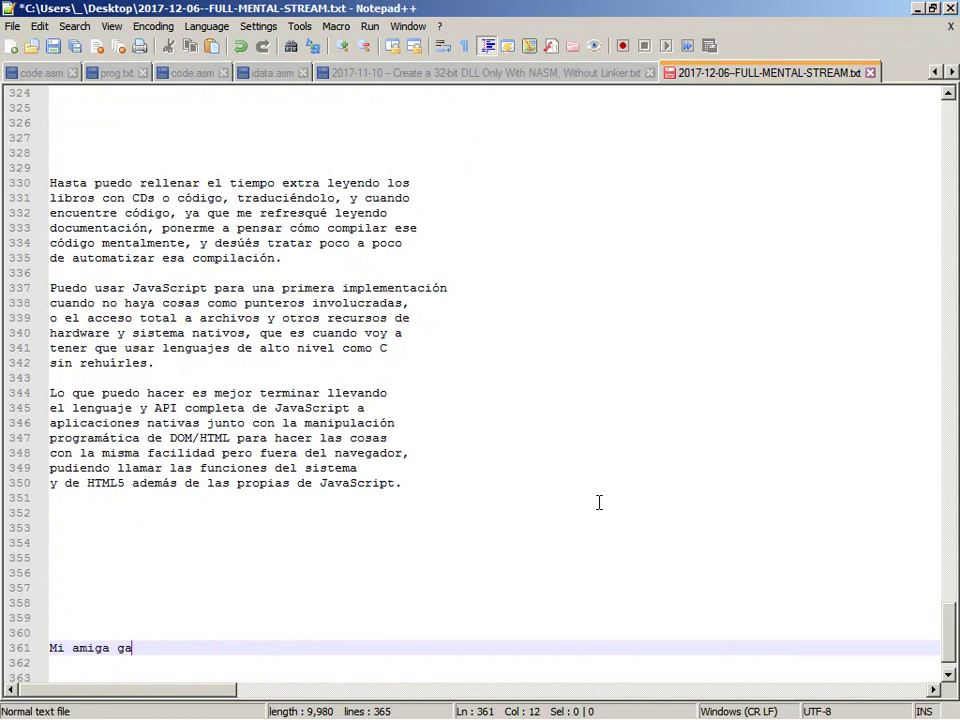
{"action": "type", "text": "ta me demostró q"}
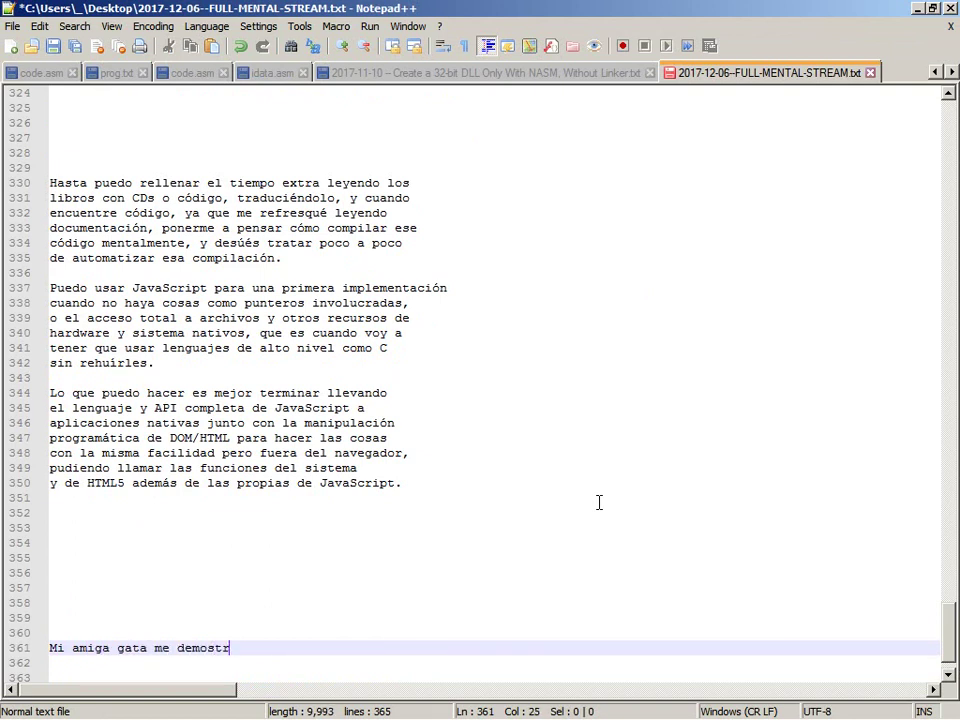
{"action": "key", "text": "BackSpace"}
{"action": "key", "text": "BackSpace"}
{"action": "type", "text": "ó que 5 meses on"}
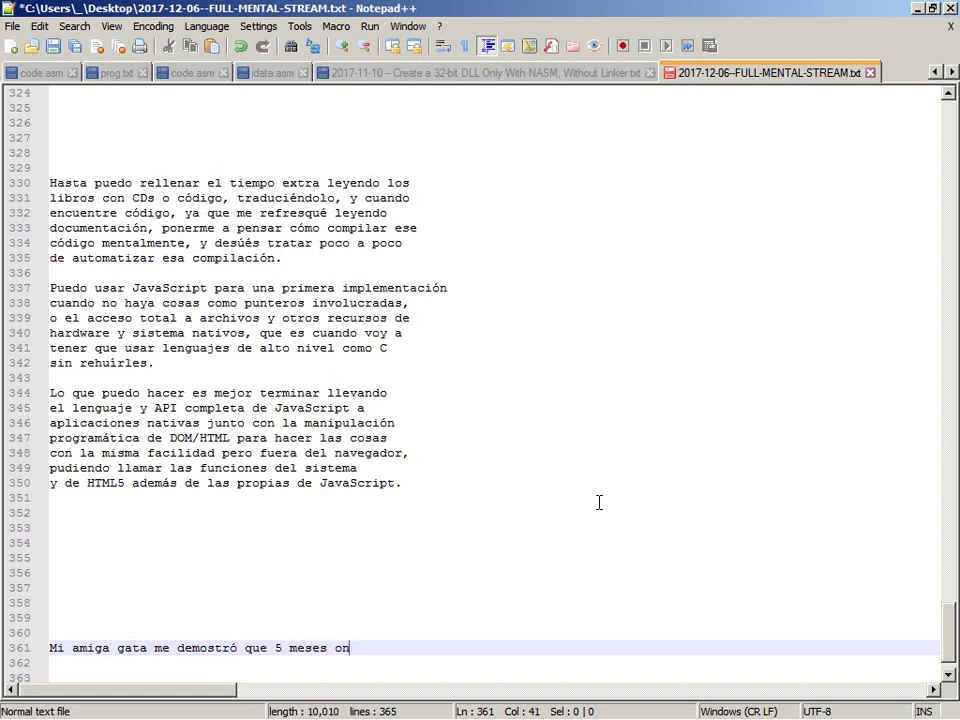
{"action": "key", "text": "BackSpace"}
{"action": "key", "text": "BackSpace"}
{"action": "type", "text": "son suficiente"}
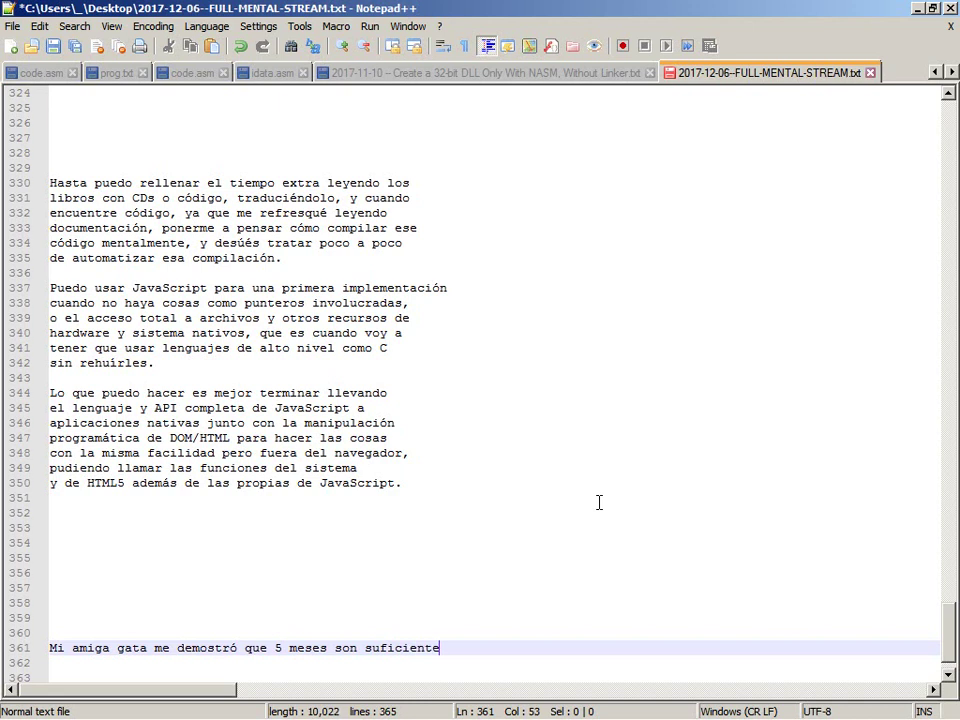
{"action": "type", "text": "s"}
Continue the paragraph on a new line with "para que me acuerde del acceso real a una época bonita,".
{"action": "key", "text": "Return"}
{"action": "type", "text": "para que me acuerde del acceso real"}
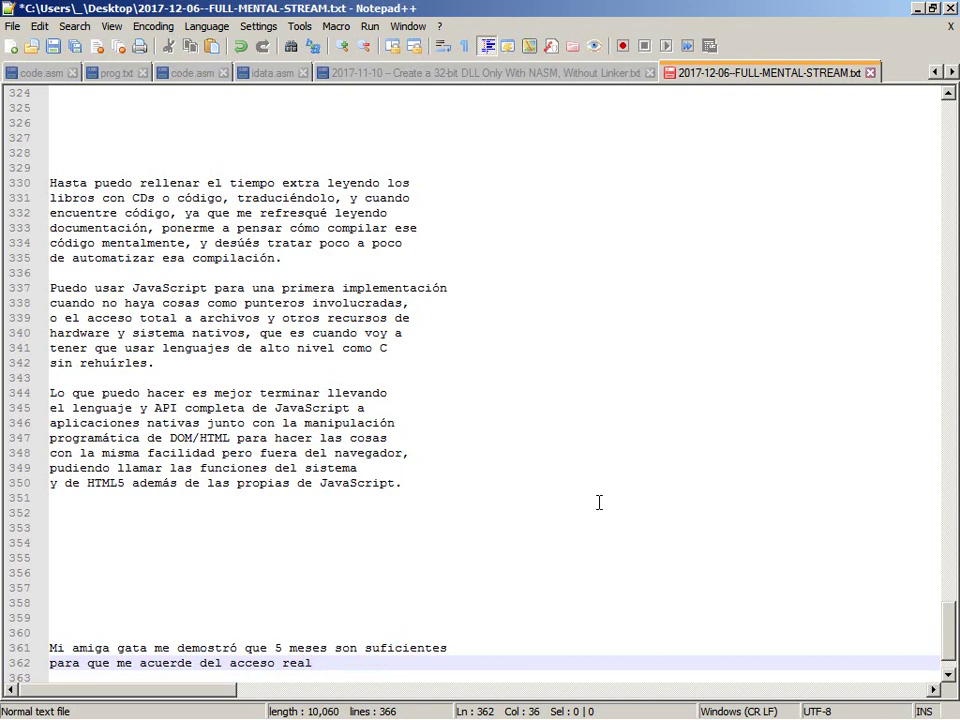
{"action": "type", "text": " a una época bonita,"}
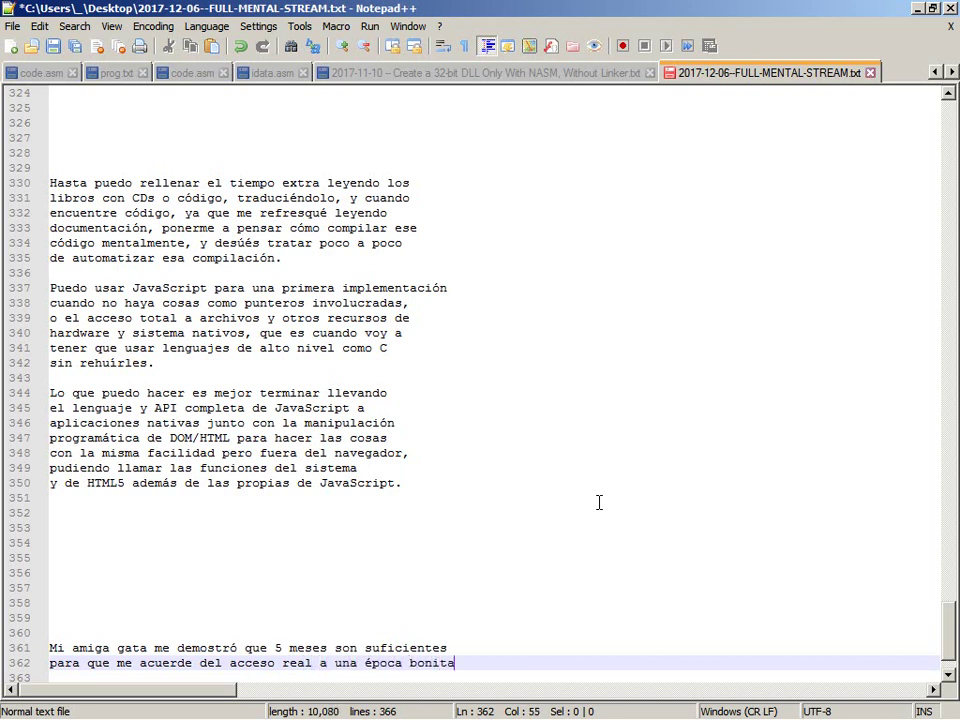
Finish the paragraph with "aunque obviamente no son suficientes para terminar o avanzar las cosas de toda una vida.".
{"action": "key", "text": "Return"}
{"action": "type", "text": "aunque obv"}
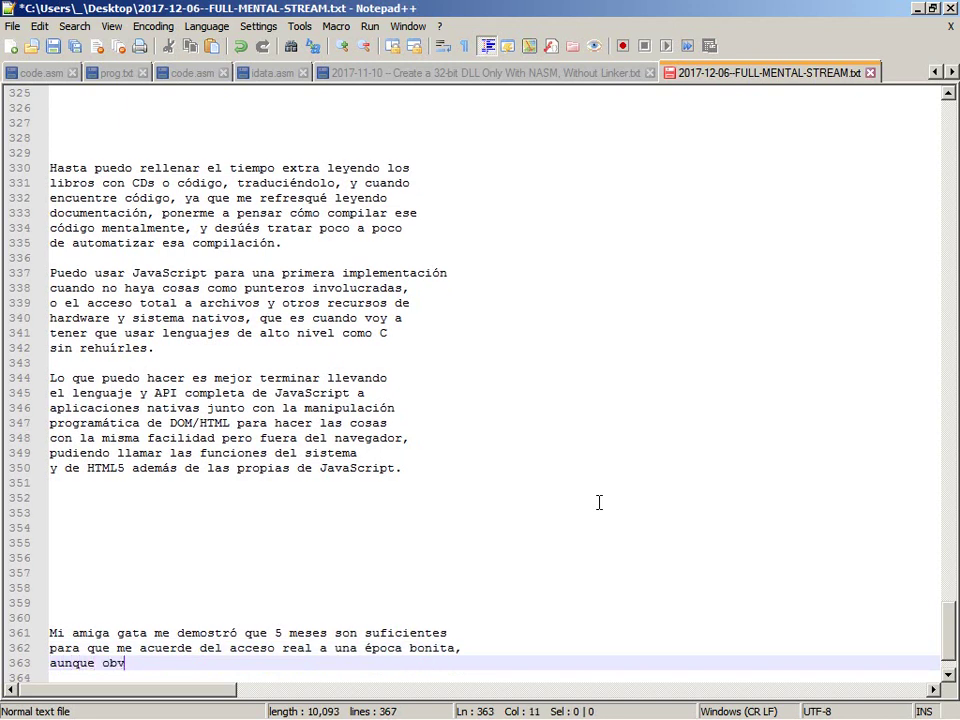
{"action": "type", "text": "iamente no s"}
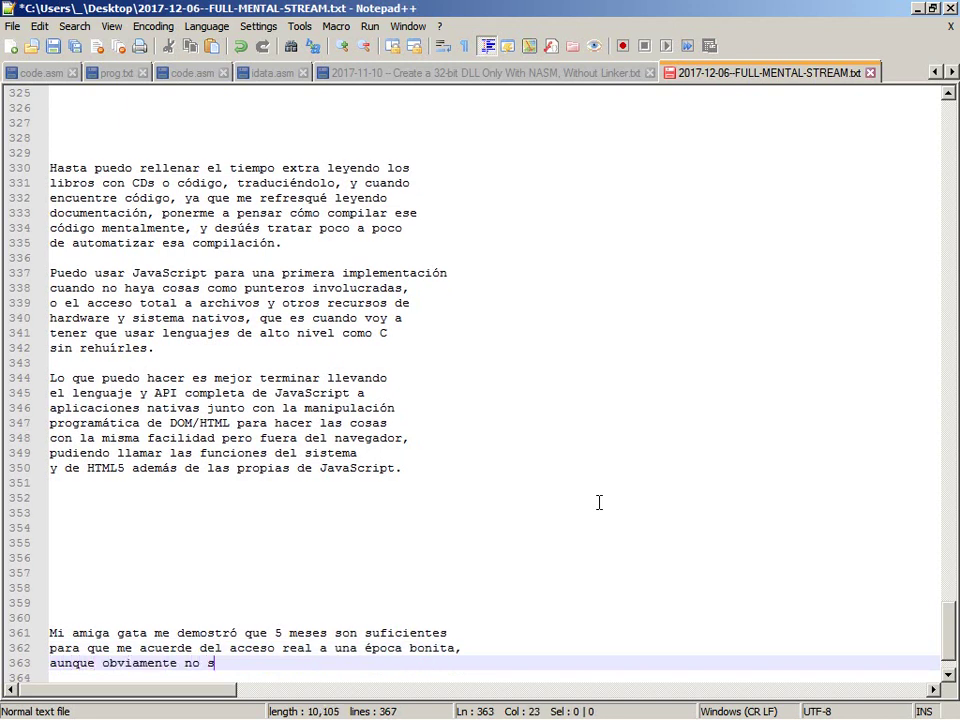
{"action": "type", "text": "on suficientes para "}
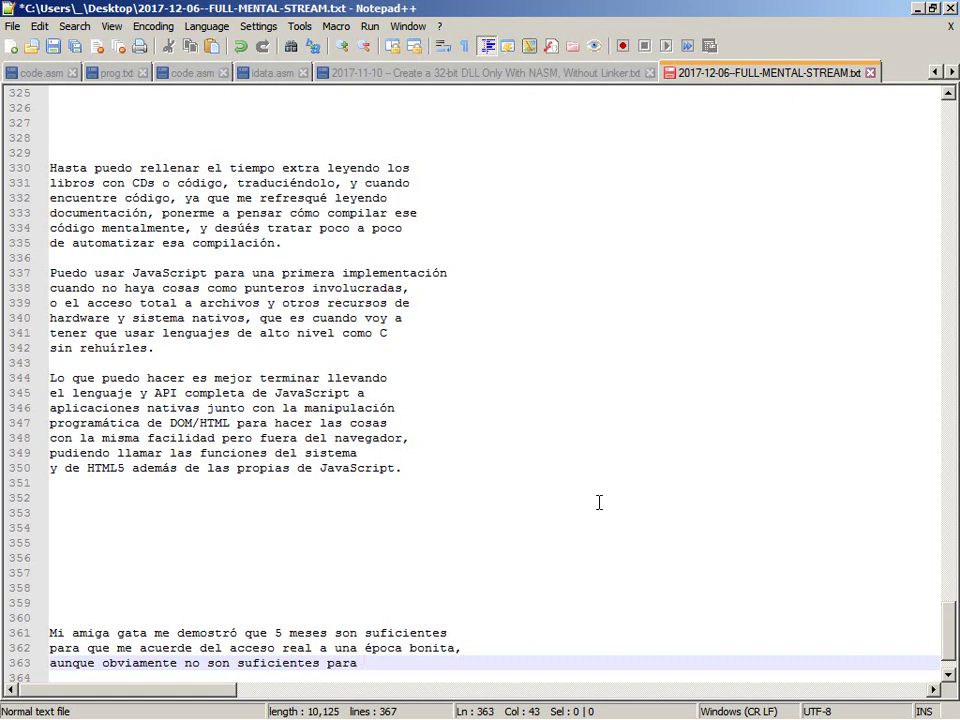
{"action": "type", "text": "terminar o"}
{"action": "key", "text": "Return"}
{"action": "type", "text": "avanzar "}
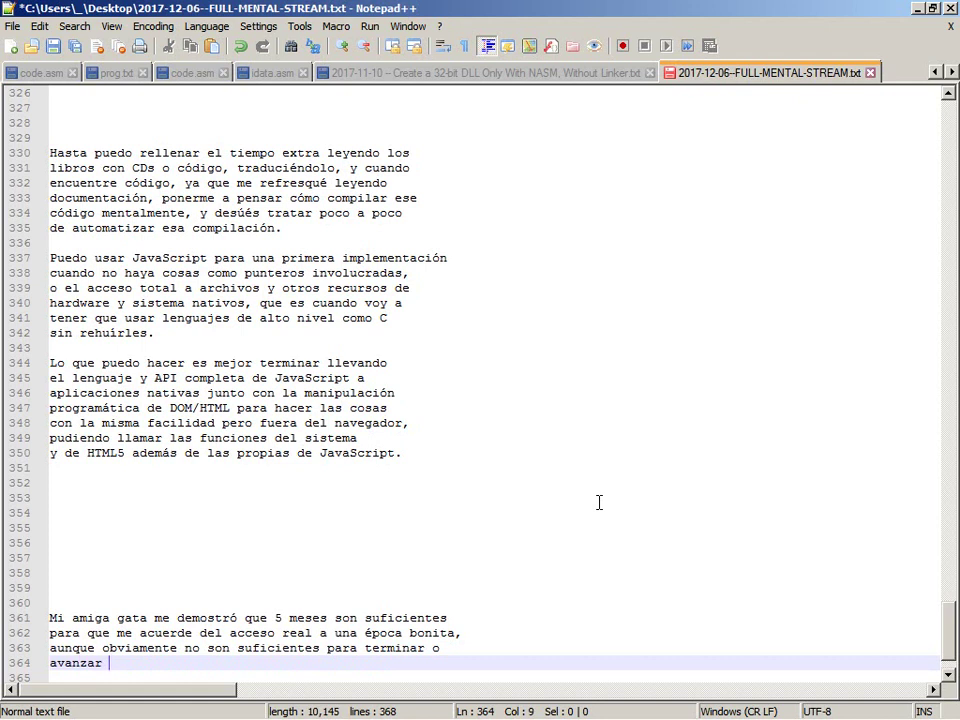
{"action": "type", "text": "las"}
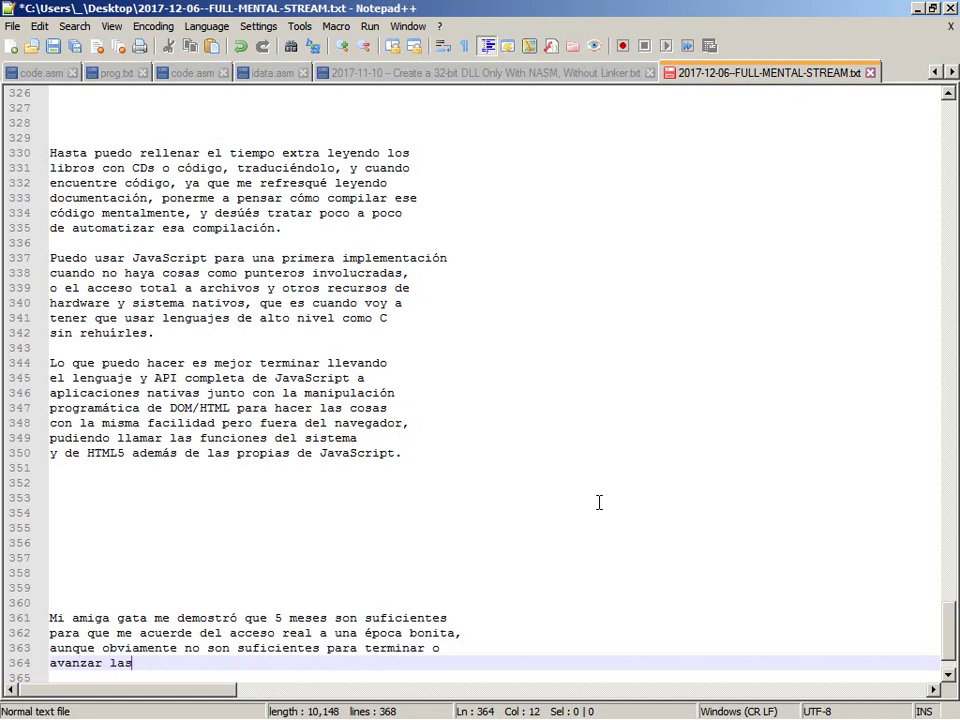
{"action": "type", "text": " cosas de toda una vida"}
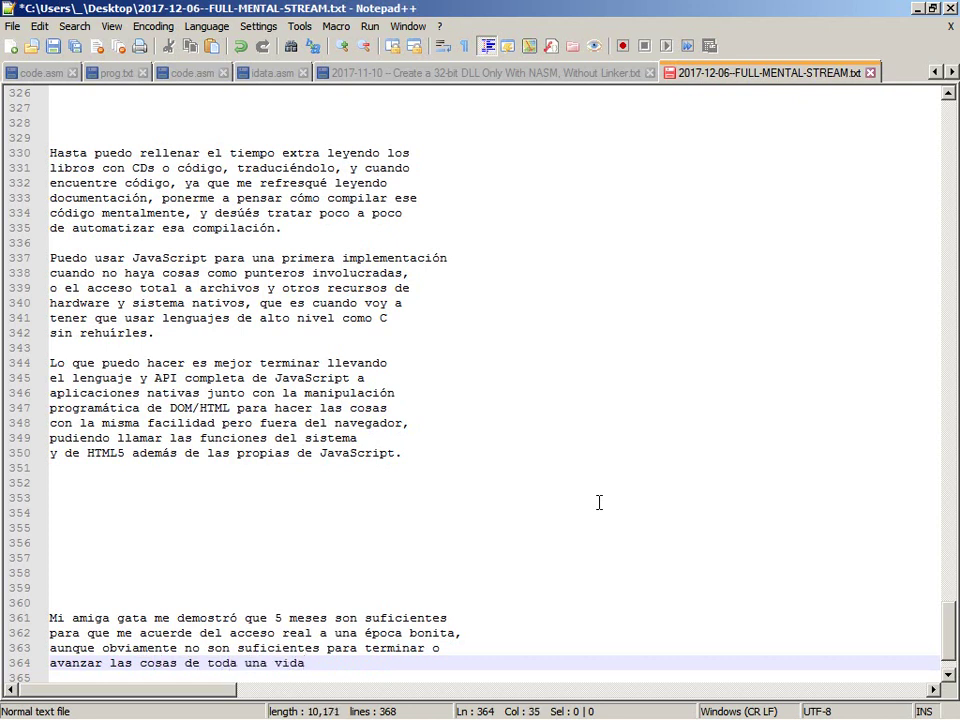
{"action": "type", "text": "."}
Start a new paragraph with "El que haya logrado hacer el compilador de RealC en 5 meses también me demuestra que las cosas que".
{"action": "key", "text": "Return"}
{"action": "key", "text": "Return"}
{"action": "type", "text": "El que haya log"}
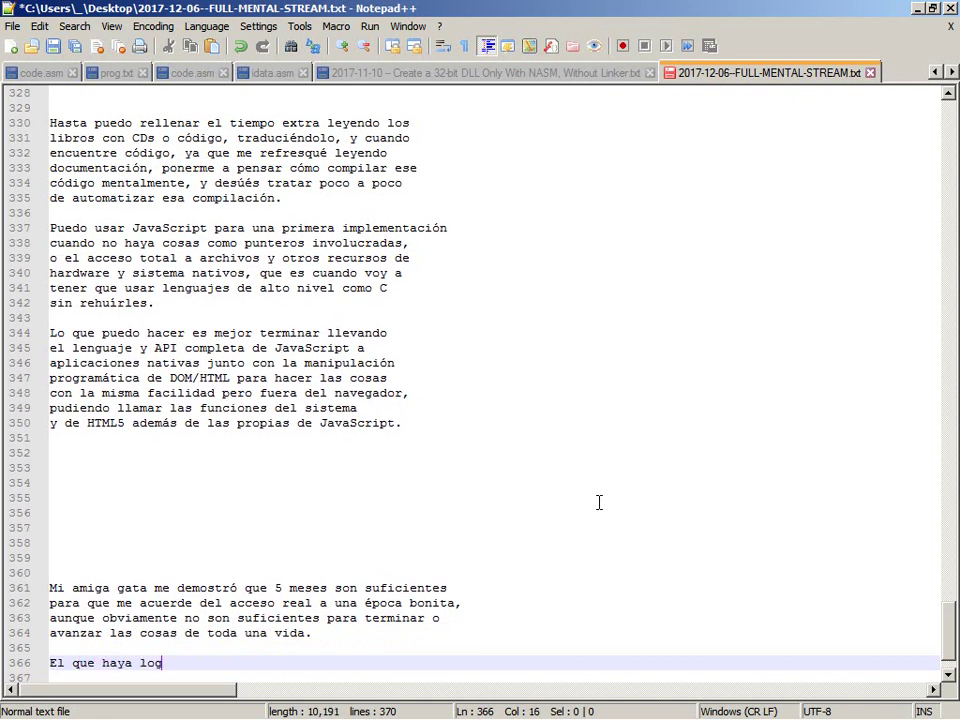
{"action": "type", "text": "rado hacer el "}
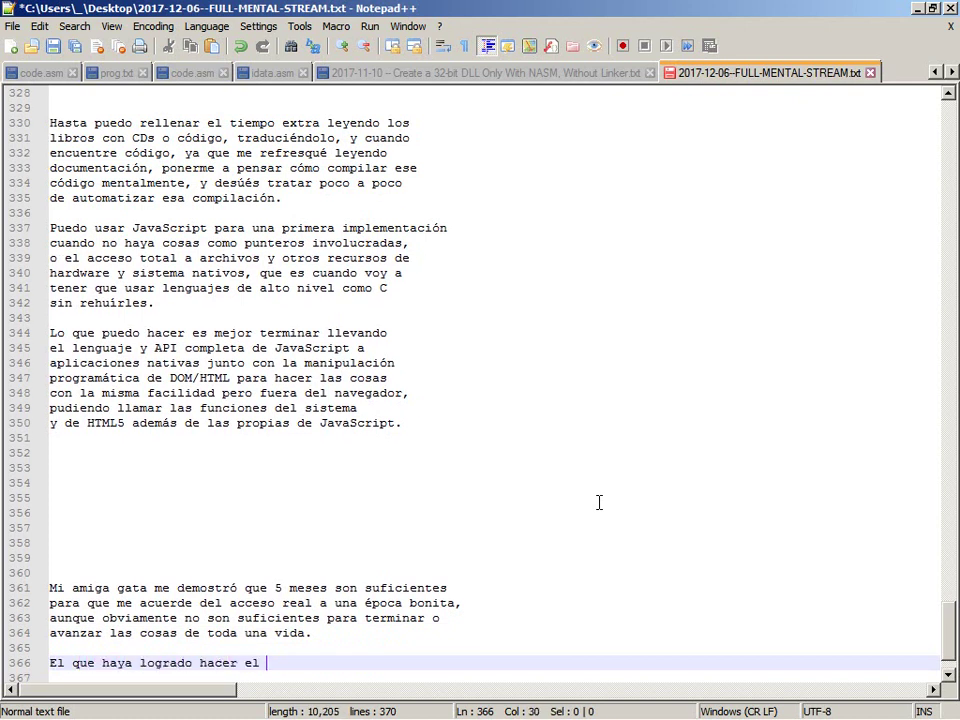
{"action": "type", "text": "compilador"}
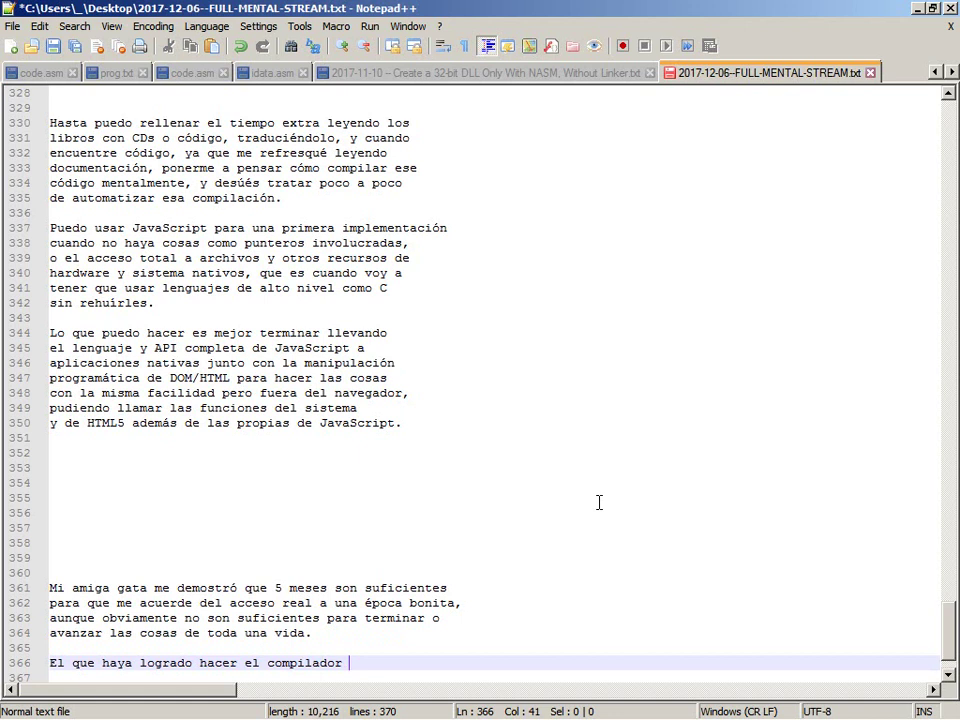
{"action": "type", "text": "de RealC"}
{"action": "key", "text": "Return"}
{"action": "type", "text": "en 5 meses tambié"}
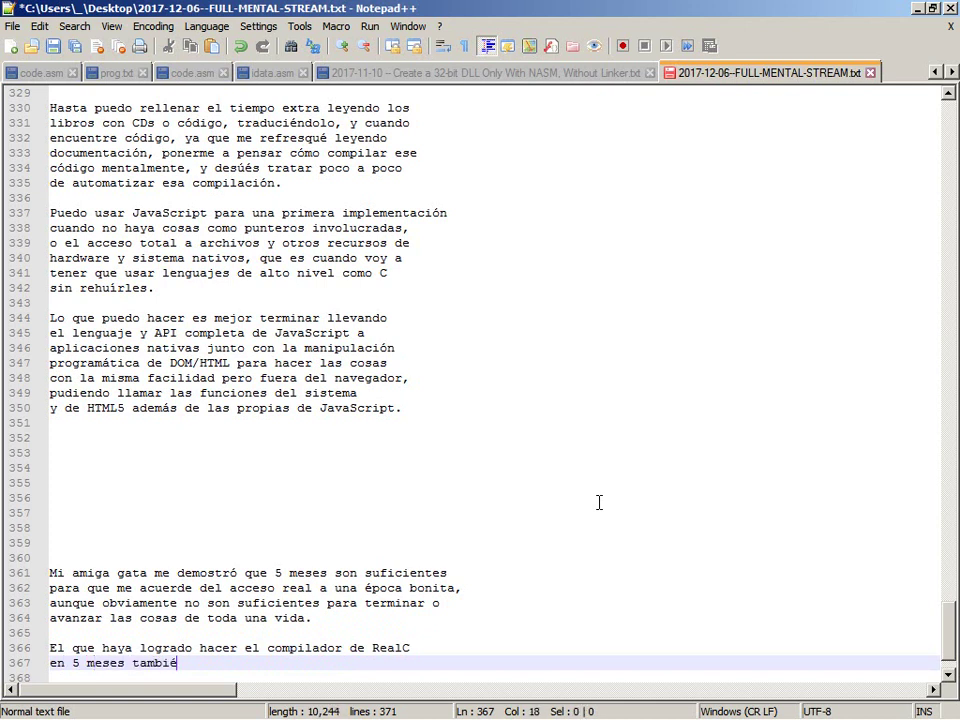
{"action": "type", "text": "n me demuest"}
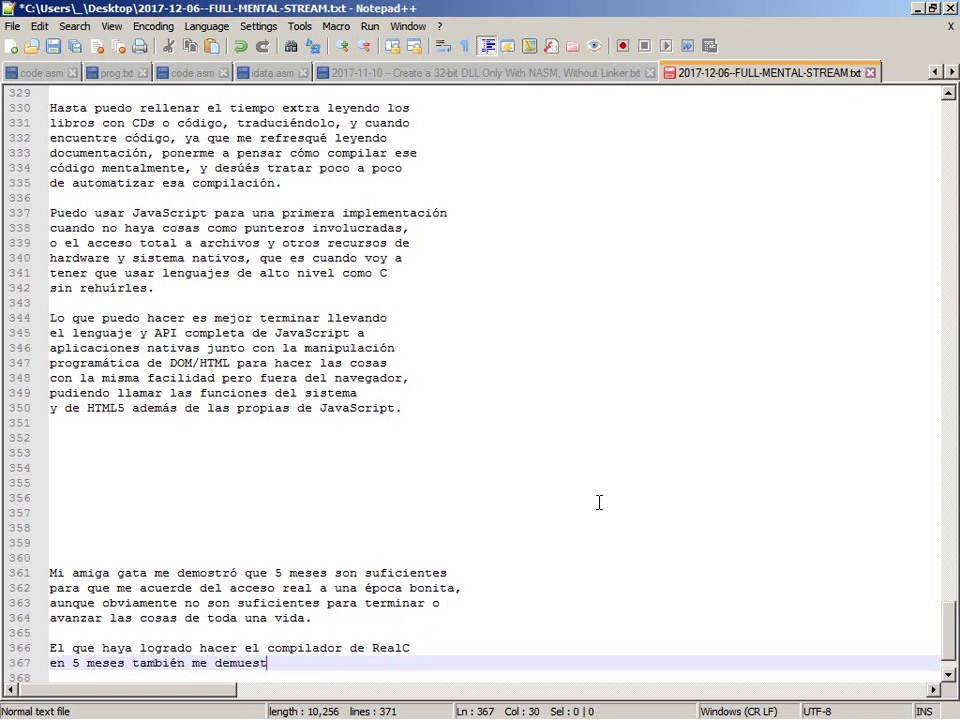
{"action": "type", "text": "ra que las cosas que"}
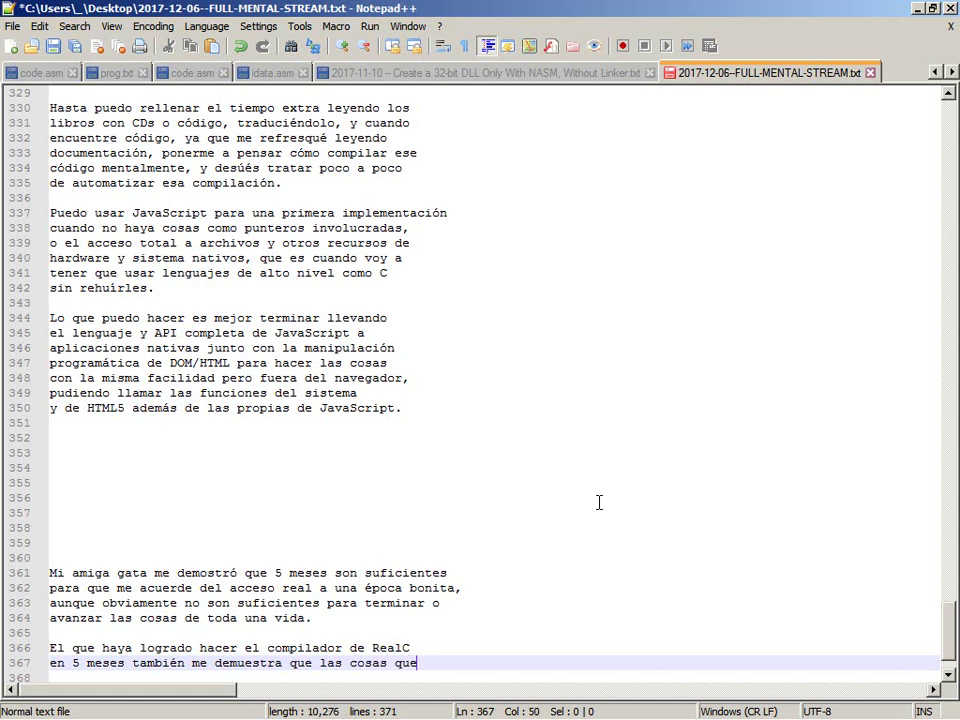
Continue the RealC paragraph with "tenemos popularmente tienen relleno que nos alejan de la esencia que cualquier programador podría dominar".
{"action": "key", "text": "Return"}
{"action": "type", "text": "ten"}
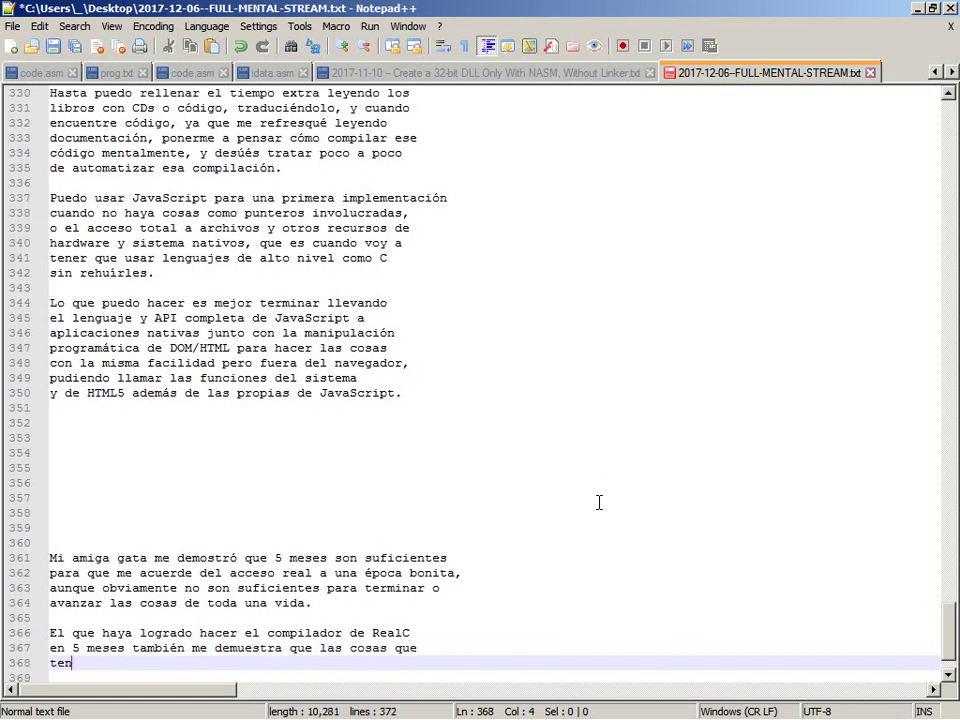
{"action": "type", "text": "emos popularment"}
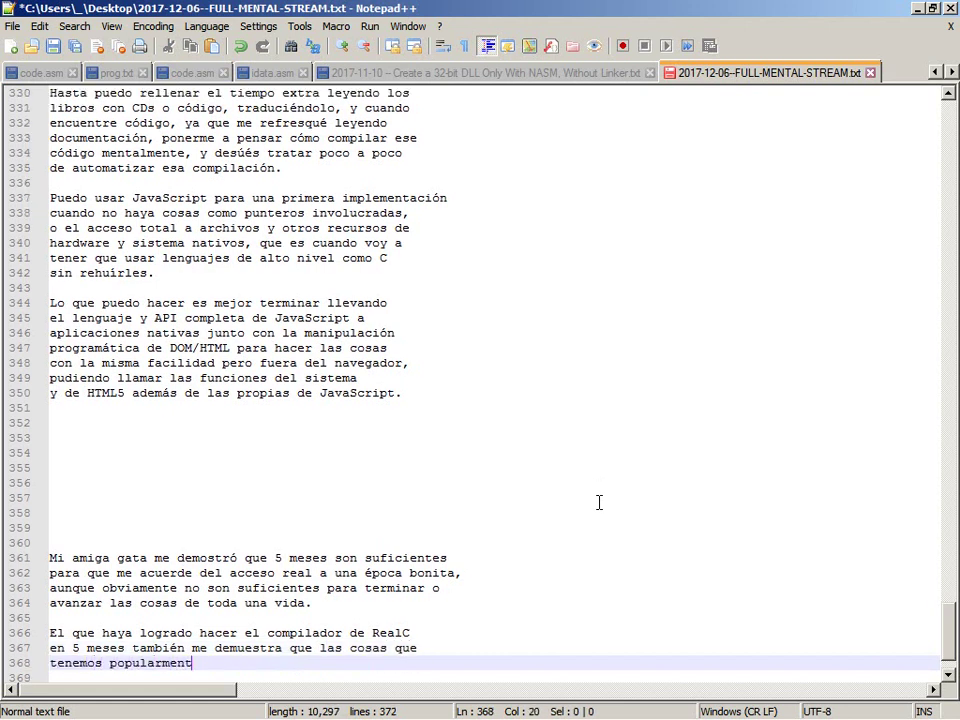
{"action": "type", "text": "e tiener relleno que no"}
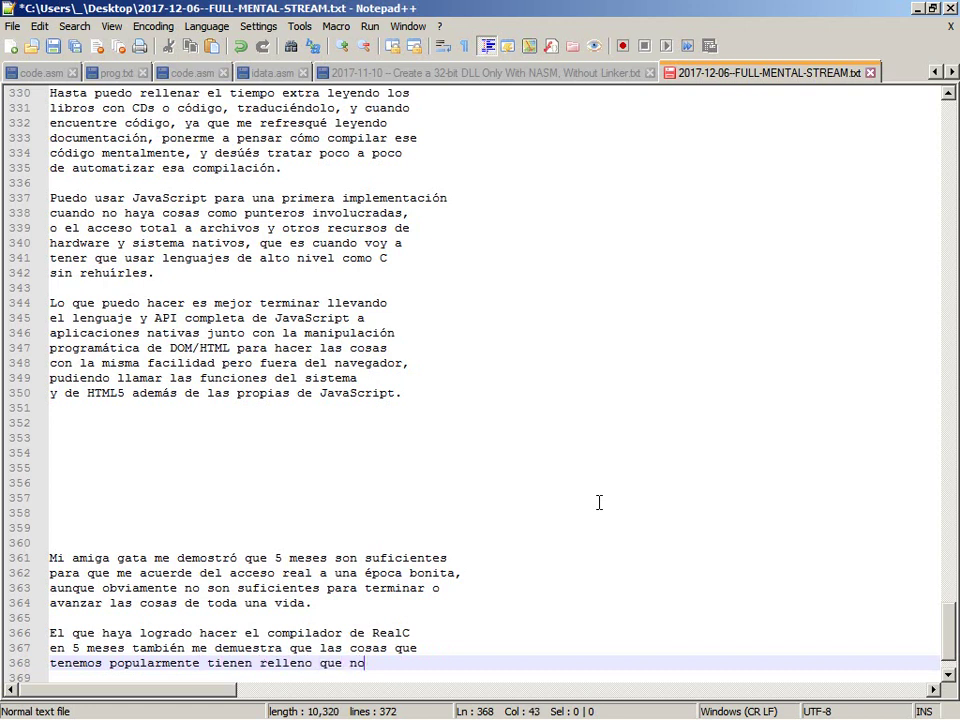
{"action": "type", "text": "s alejan"}
{"action": "key", "text": "Return"}
{"action": "type", "text": "de la es"}
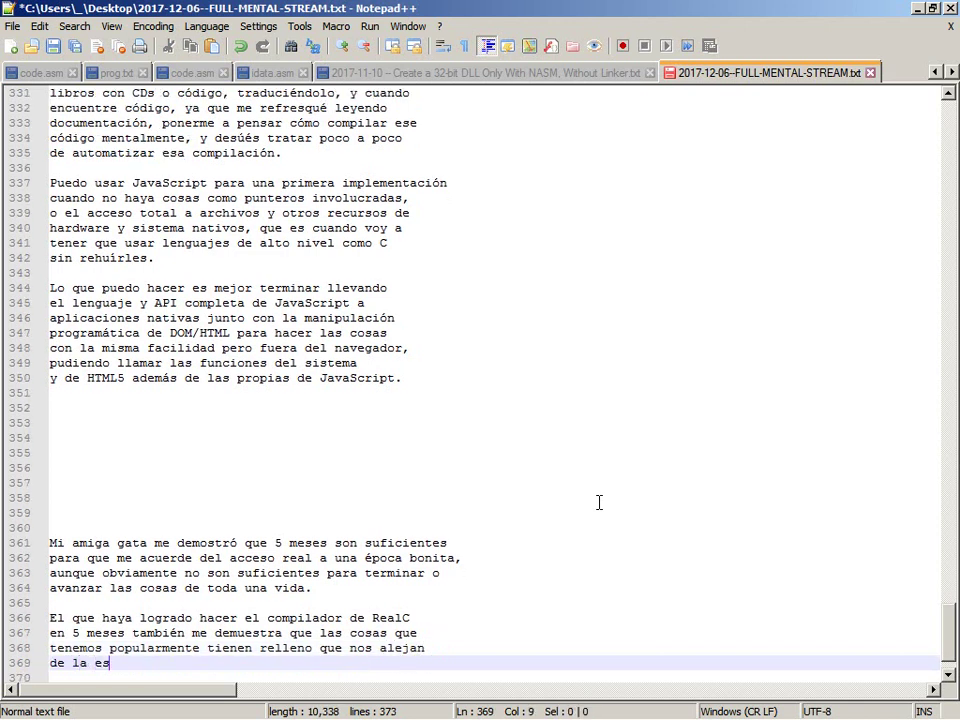
{"action": "type", "text": "encia que cualquier programador podría domi"}
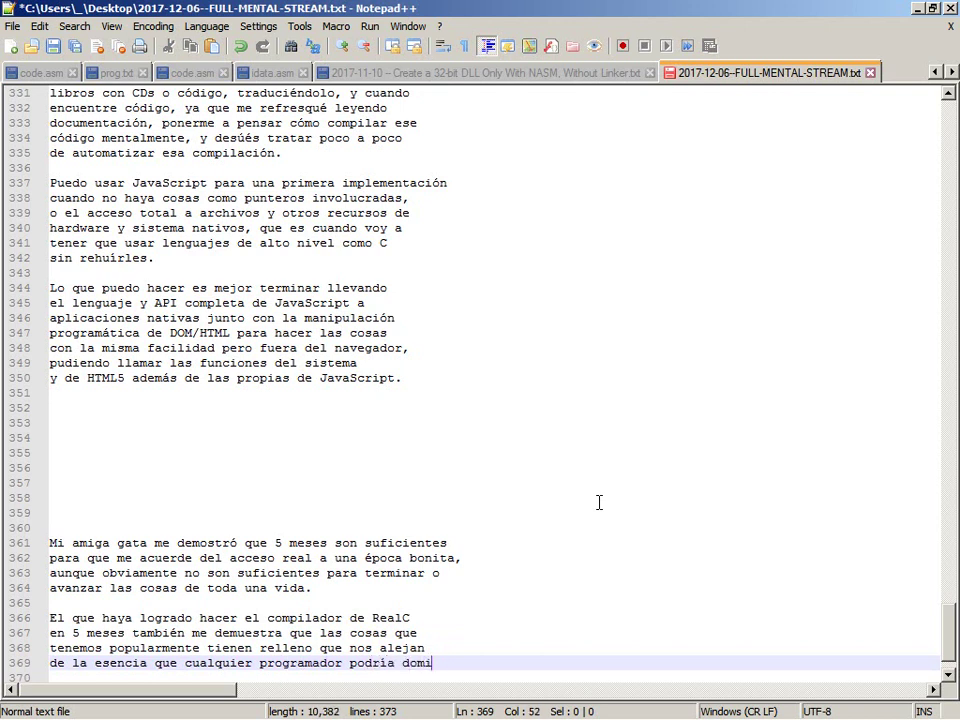
{"action": "type", "text": "nar"}
Continue the sentence on a new line with "totalmente como para hacer".
{"action": "key", "text": "Return"}
{"action": "type", "text": "totalmente comp"}
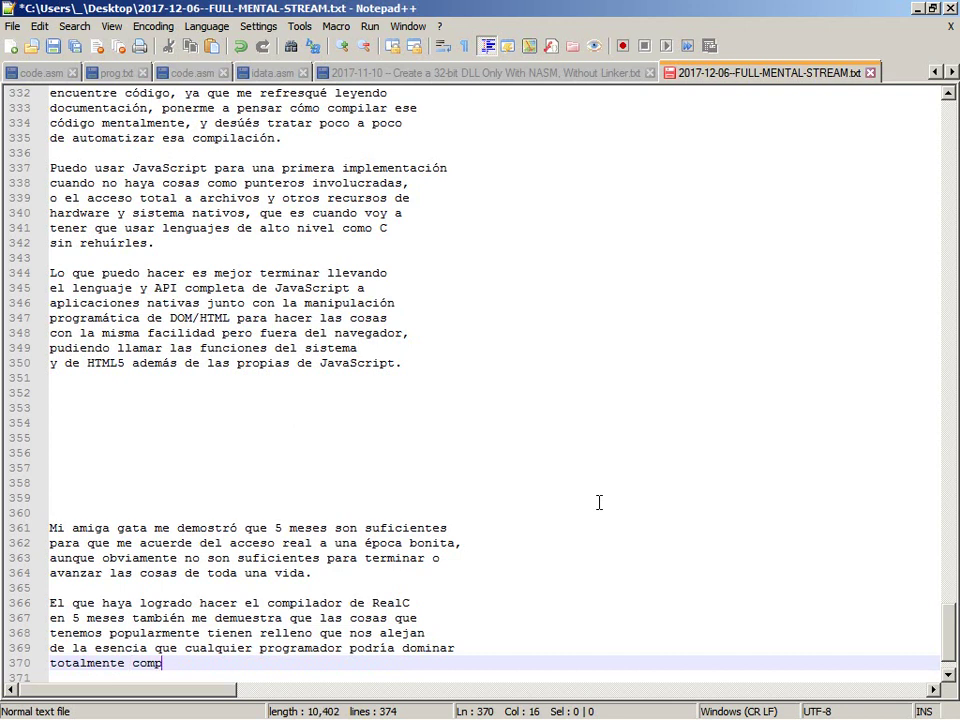
{"action": "key", "text": "BackSpace"}
{"action": "type", "text": "o para hacer"}
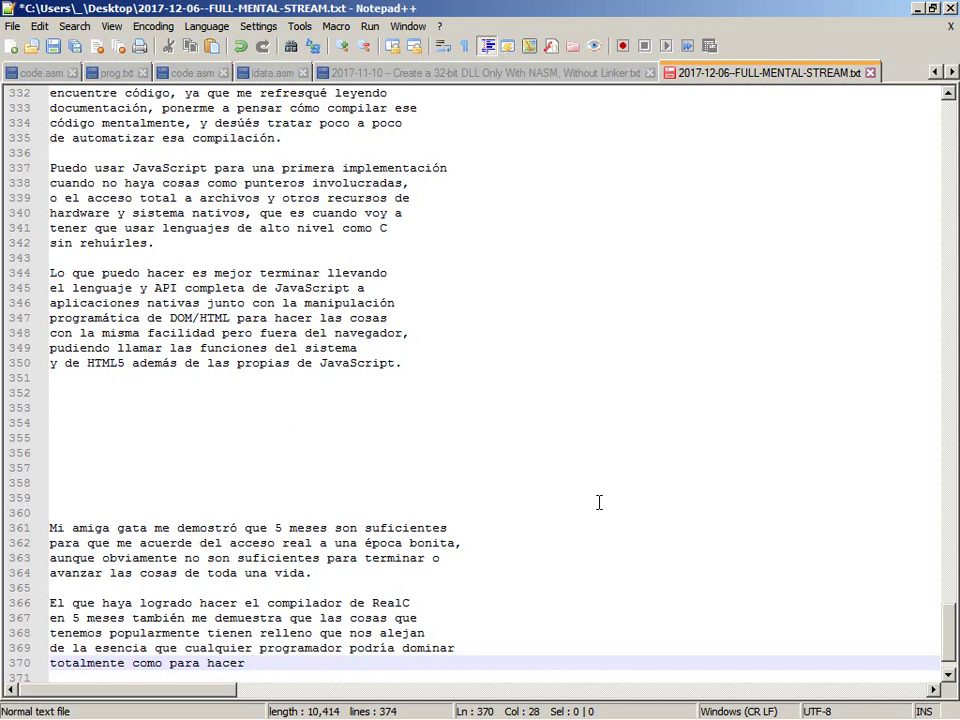
Erase the end of the verb after "como para" and list the alternatives "hacer" and "producir" on separate lines below the paragraph.
{"action": "key", "text": "BackSpace"}
{"action": "key", "text": "BackSpace"}
{"action": "key", "text": "BackSpace"}
{"action": "key", "text": "BackSpace"}
{"action": "key", "text": "BackSpace"}
{"action": "key", "text": "Return"}
{"action": "key", "text": "Return"}
{"action": "key", "text": "Return"}
{"action": "type", "text": "hacer"}
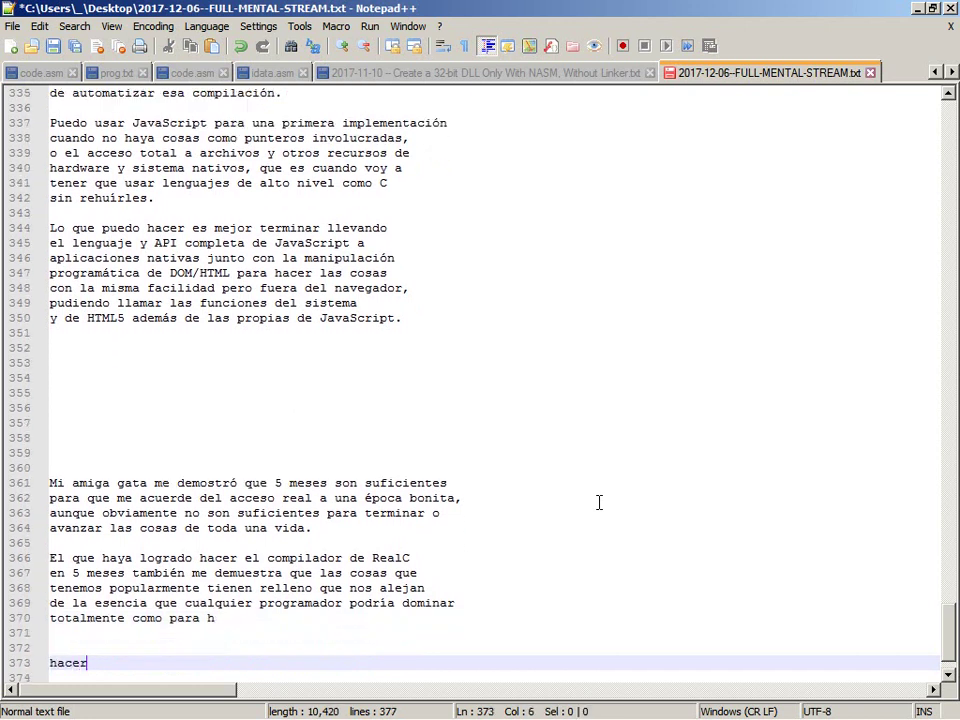
{"action": "key", "text": "Return"}
{"action": "type", "text": "producir"}
Replace the leftover letter after "como para" with "producir programas tan buenos" and begin the next line with "como los".
{"action": "key", "text": "Up"}
{"action": "key", "text": "Up"}
{"action": "key", "text": "Up"}
{"action": "key", "text": "Up"}
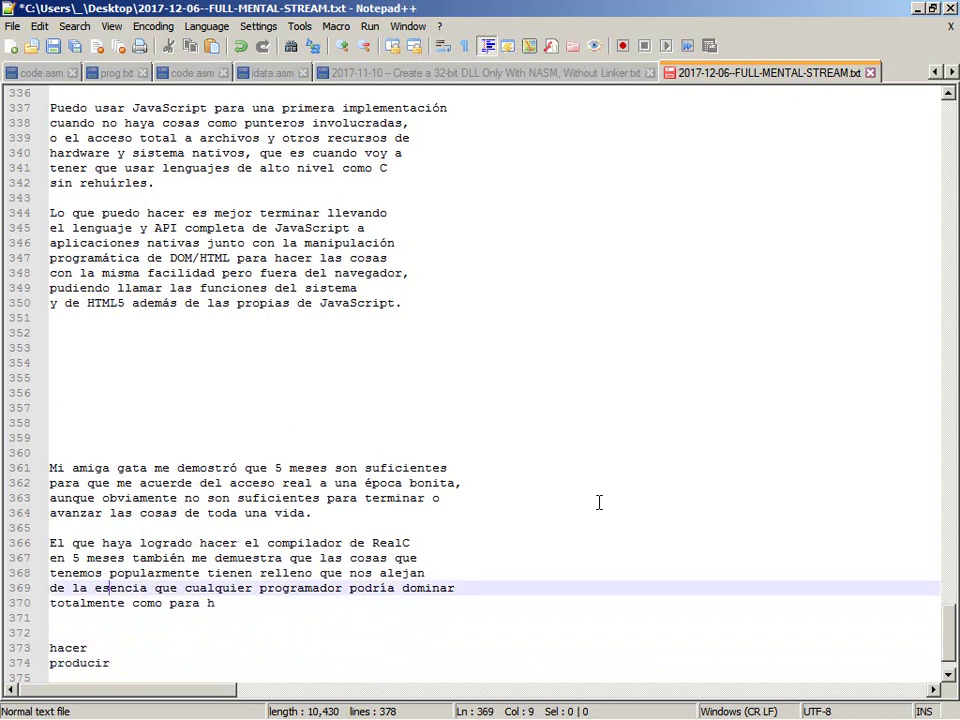
{"action": "key", "text": "End"}
{"action": "type", "text": "co"}
{"action": "key", "text": "BackSpace"}
{"action": "key", "text": "BackSpace"}
{"action": "type", "text": "producir programas "}
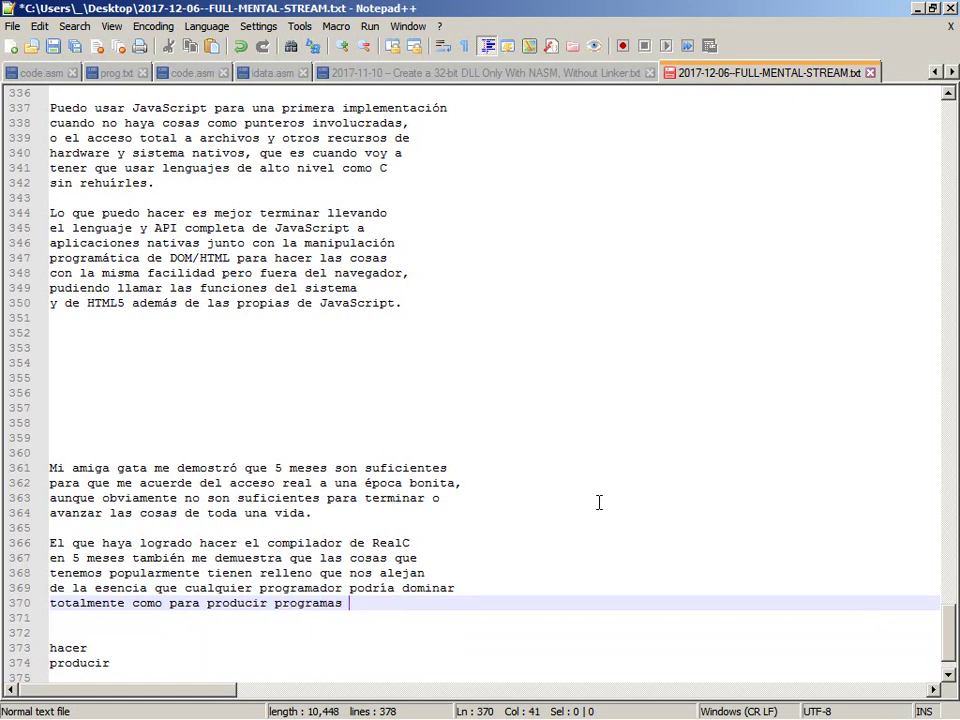
{"action": "type", "text": "tan buenos"}
{"action": "key", "text": "Return"}
{"action": "type", "text": "como los"}
Extend the line beginning "como los" with "de plataformas como Windows, y eso es lo que".
{"action": "key", "text": "Down"}
{"action": "key", "text": "Down"}
{"action": "key", "text": "Down"}
{"action": "key", "text": "Down"}
{"action": "key", "text": "Down"}
{"action": "key", "text": "Down"}
{"action": "key", "text": "Down"}
{"action": "key", "text": "Up"}
{"action": "key", "text": "Up"}
{"action": "key", "text": "Up"}
{"action": "key", "text": "Up"}
{"action": "key", "text": "Up"}
{"action": "key", "text": "Up"}
{"action": "key", "text": "Up"}
{"action": "key", "text": "Down"}
{"action": "key", "text": "Up"}
{"action": "key", "text": "End"}
{"action": "type", "text": "de plataformas como Windows, y eso es lo"}
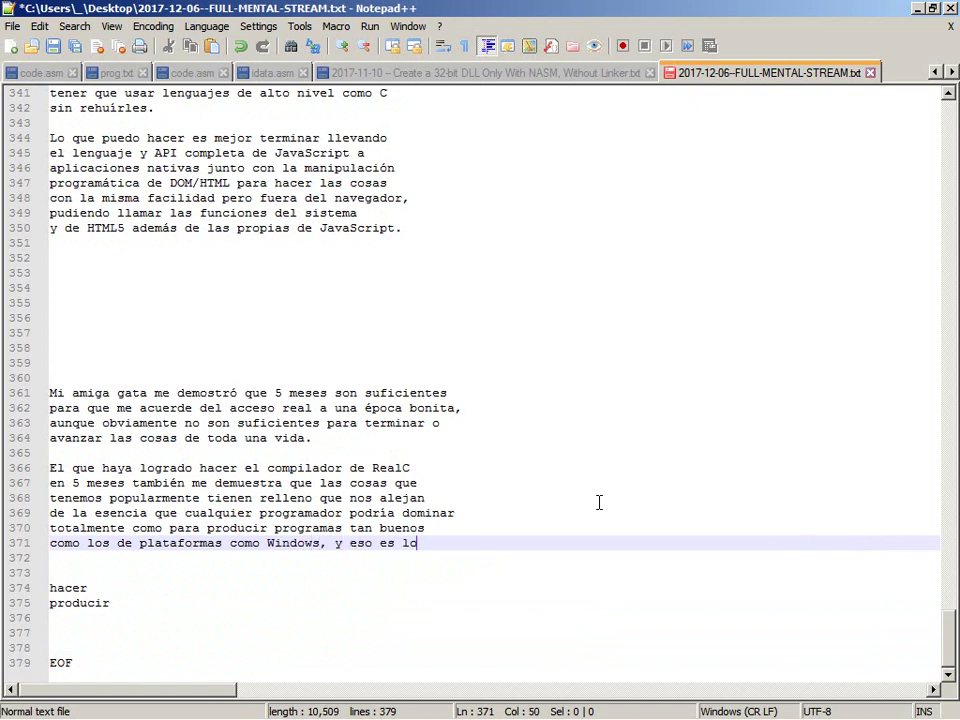
{"action": "type", "text": " que"}
Continue the paragraph with "hay que activar, eso es realmente lo que querían lograr los programadores que estábamos entusiasmados con".
{"action": "key", "text": "Return"}
{"action": "type", "text": "hay que a"}
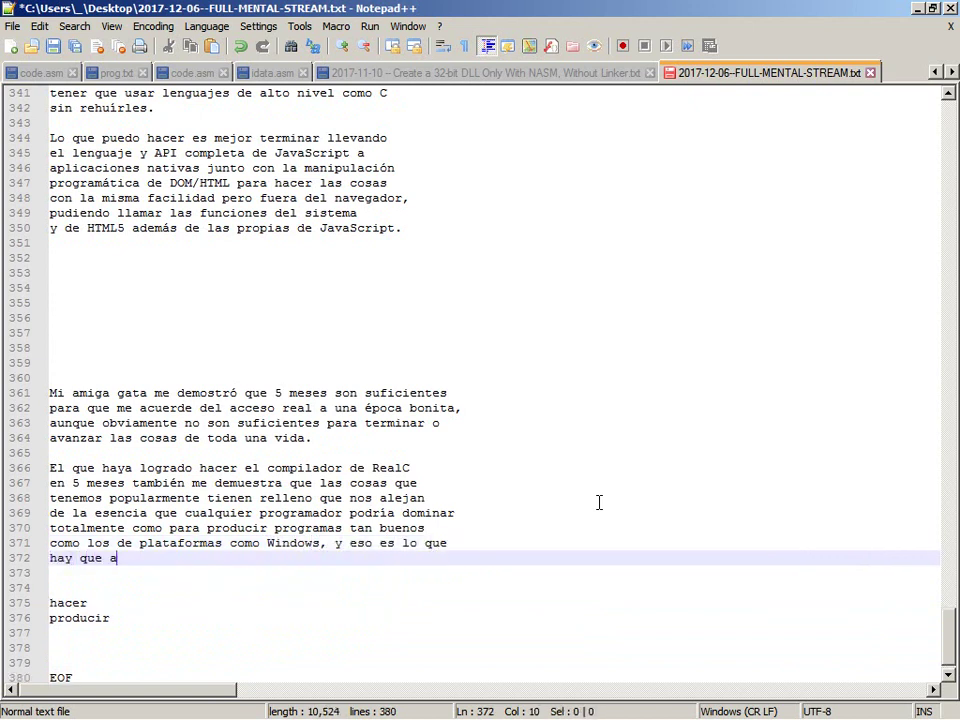
{"action": "type", "text": "ctivar, eso es realmente lo que querían lograr"}
{"action": "key", "text": "Return"}
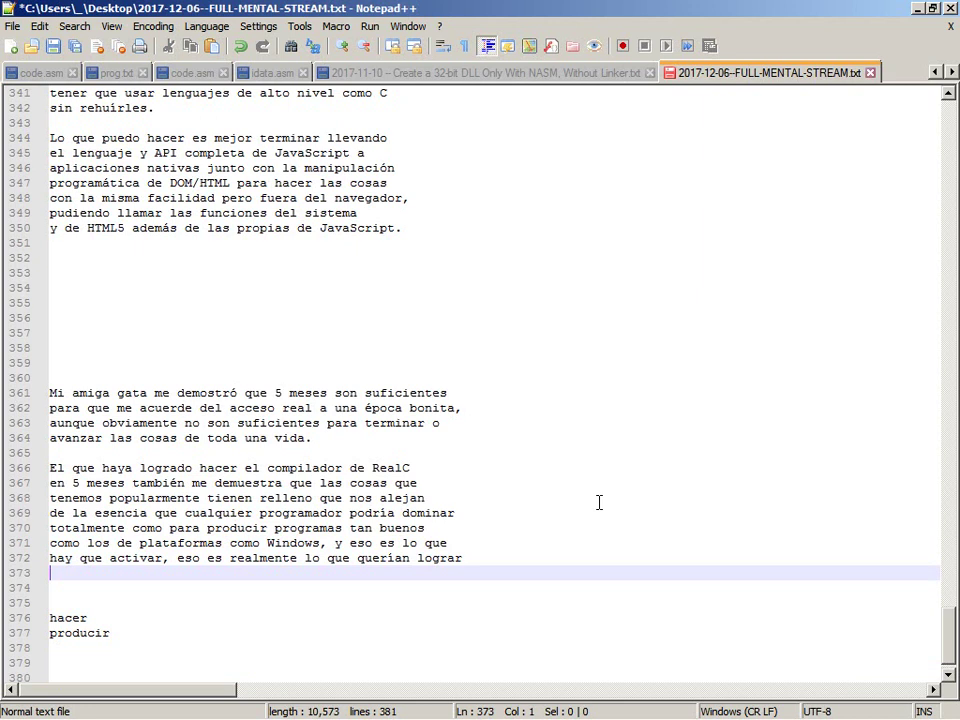
{"action": "type", "text": "los progra"}
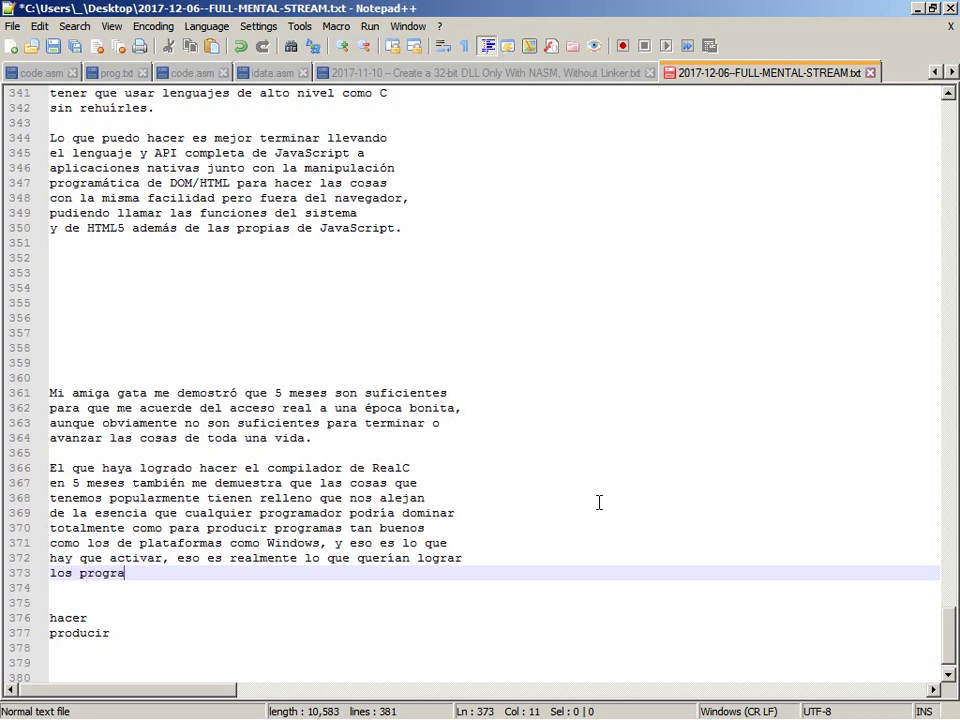
{"action": "type", "text": "madores entusi"}
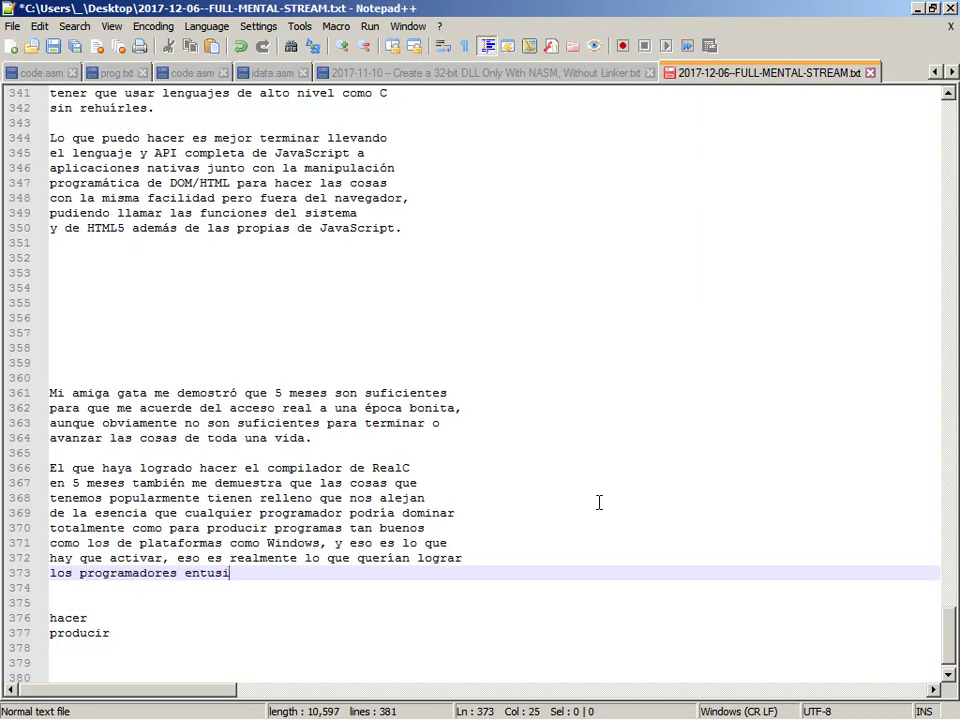
{"action": "type", "text": "asmados que estábamos"}
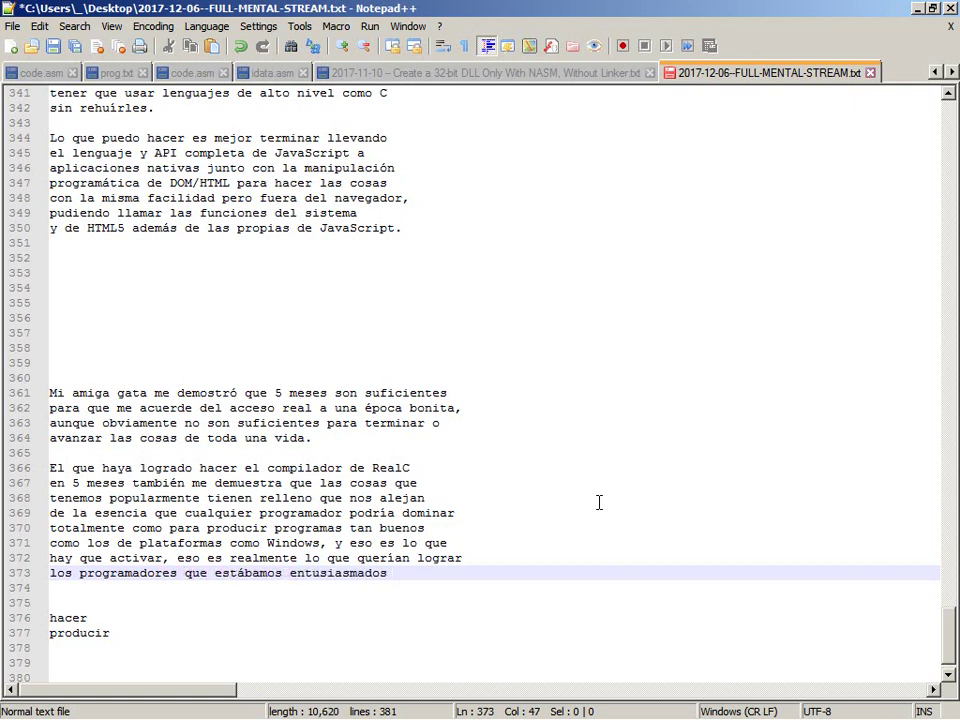
{"action": "type", "text": " con"}
Continue the paragraph on a new line with "Visual Basic 6, solo tenemos que centrarnos en cada" and begin the following line with "base".
{"action": "key", "text": "Return"}
{"action": "type", "text": "V"}
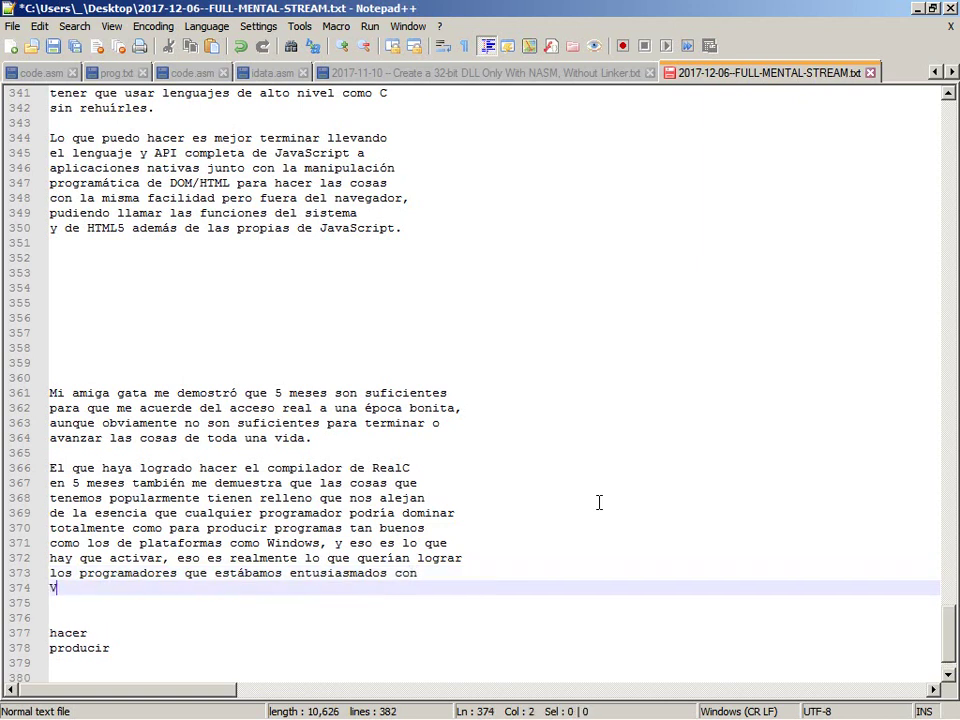
{"action": "type", "text": "isual Basic 6, s"}
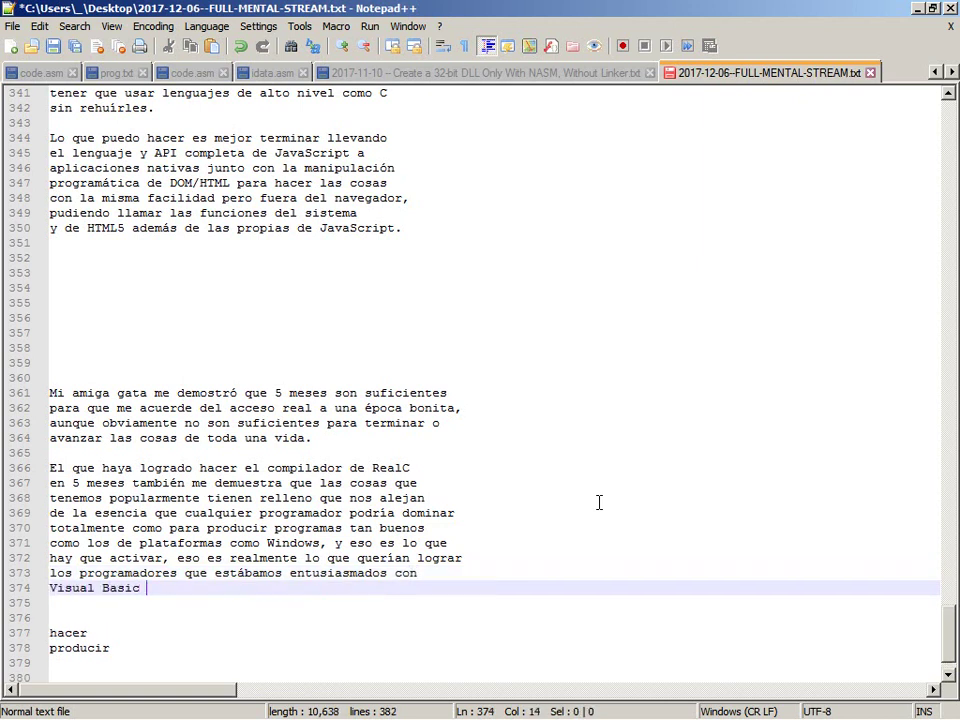
{"action": "type", "text": "tenemos"}
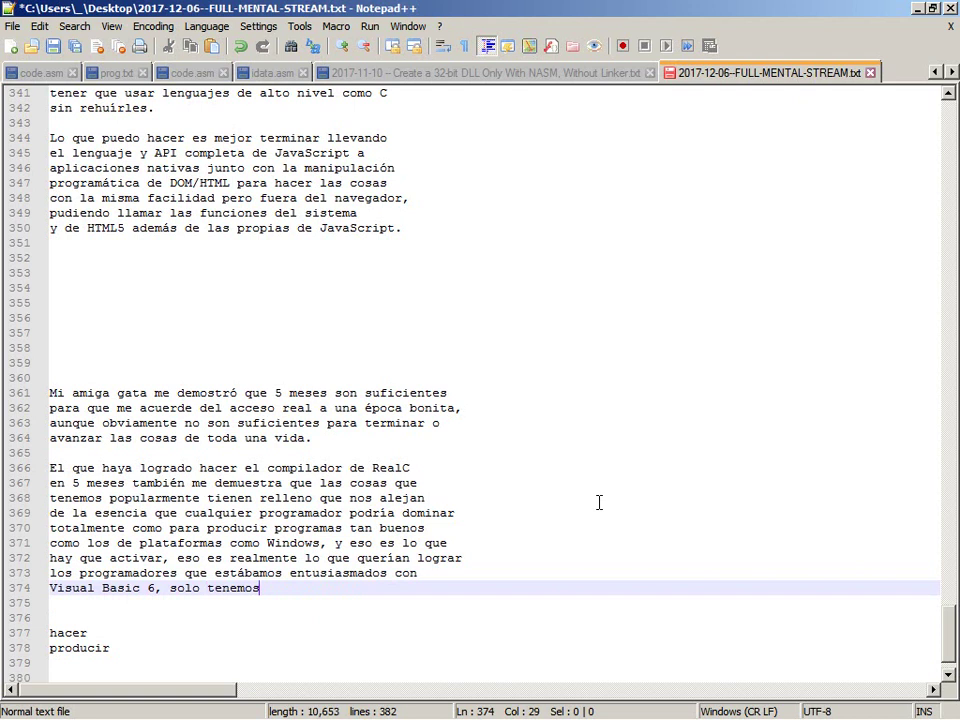
{"action": "type", "text": " que centrarnos en cada"}
{"action": "key", "text": "Return"}
{"action": "type", "text": "base"}
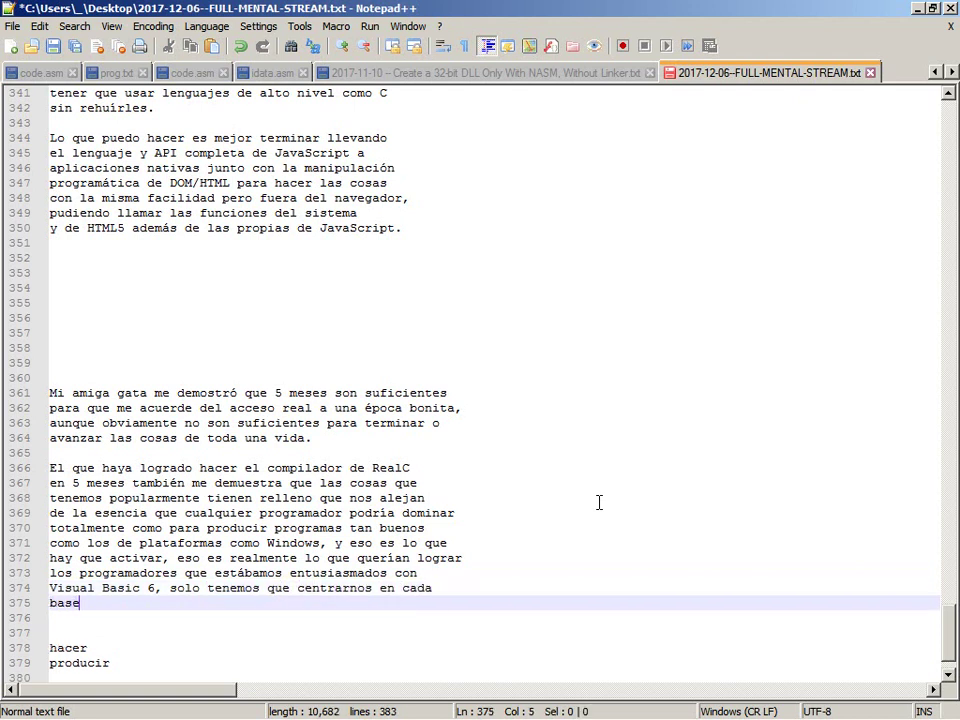
Finish the paragraph with "individualmente y alimentarla en diferentes puntos hasta que sea sostenible.".
{"action": "type", "text": " individualmente y"}
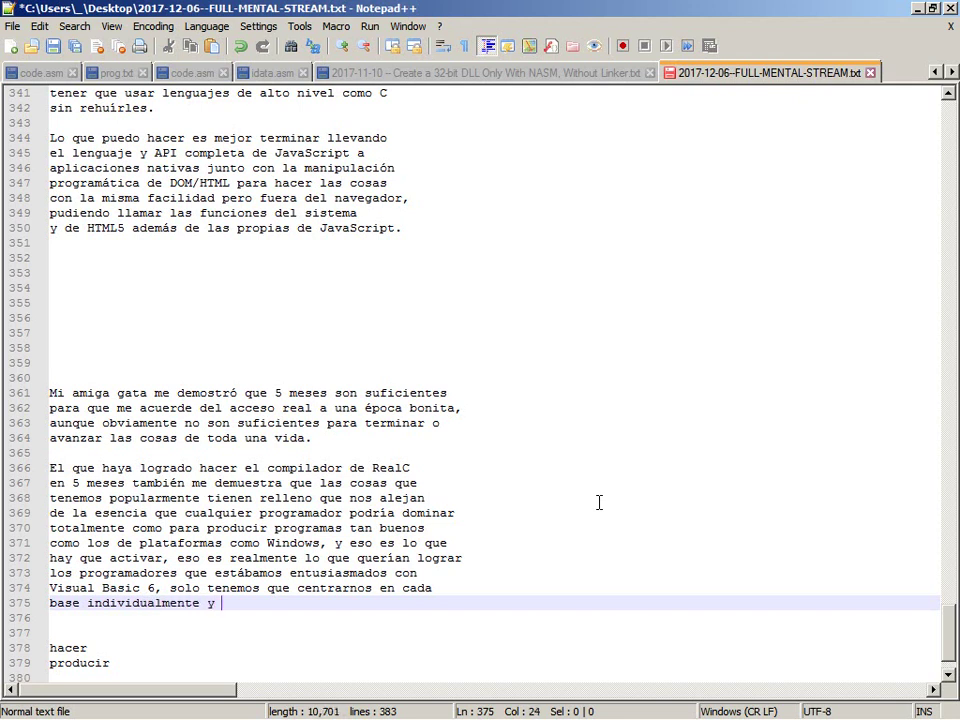
{"action": "type", "text": " alimentarla en"}
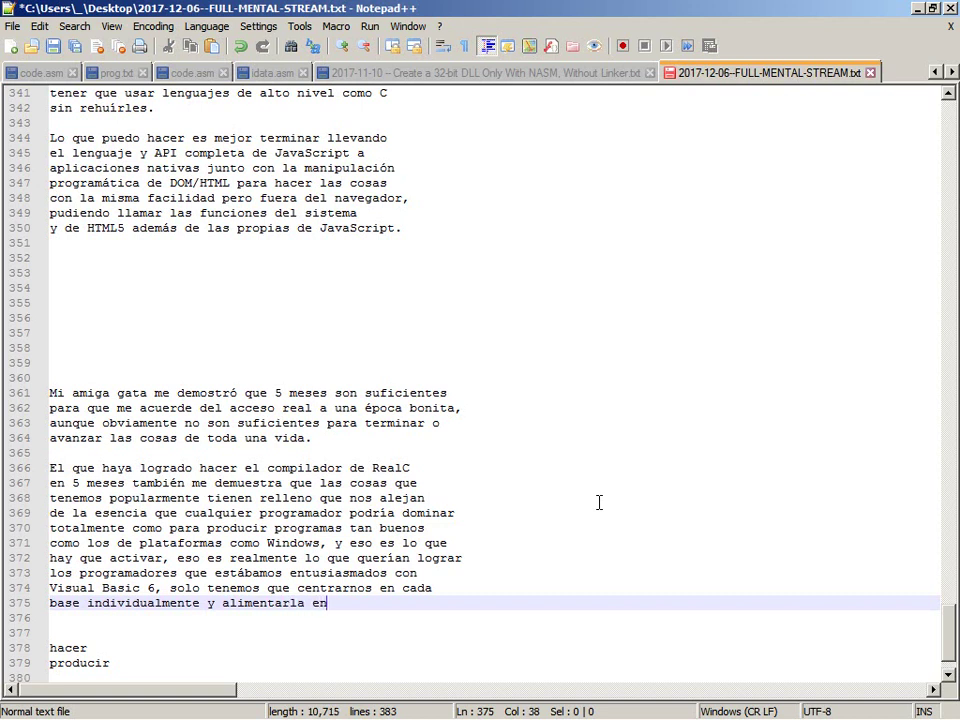
{"action": "type", "text": " diferentes puntos"}
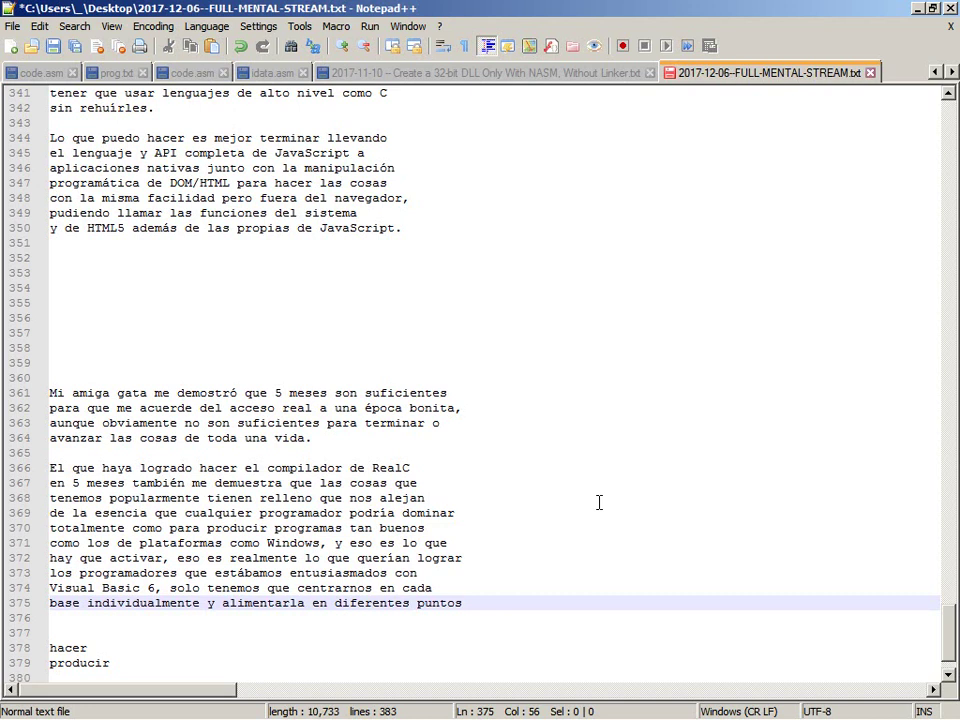
{"action": "key", "text": "Return"}
{"action": "type", "text": "hasta q"}
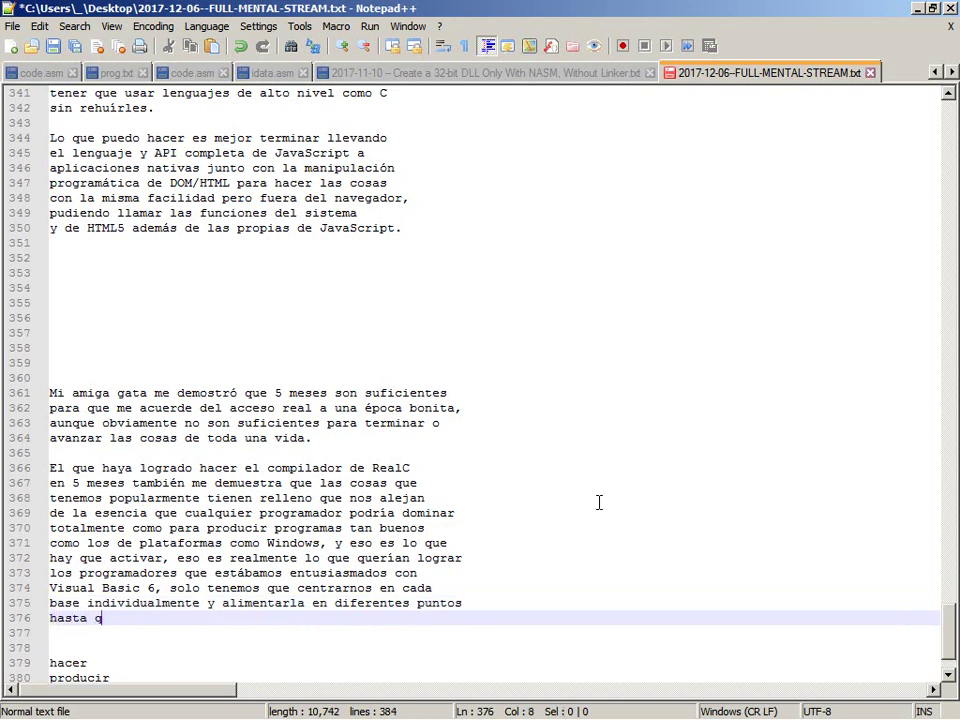
{"action": "type", "text": "ue se "}
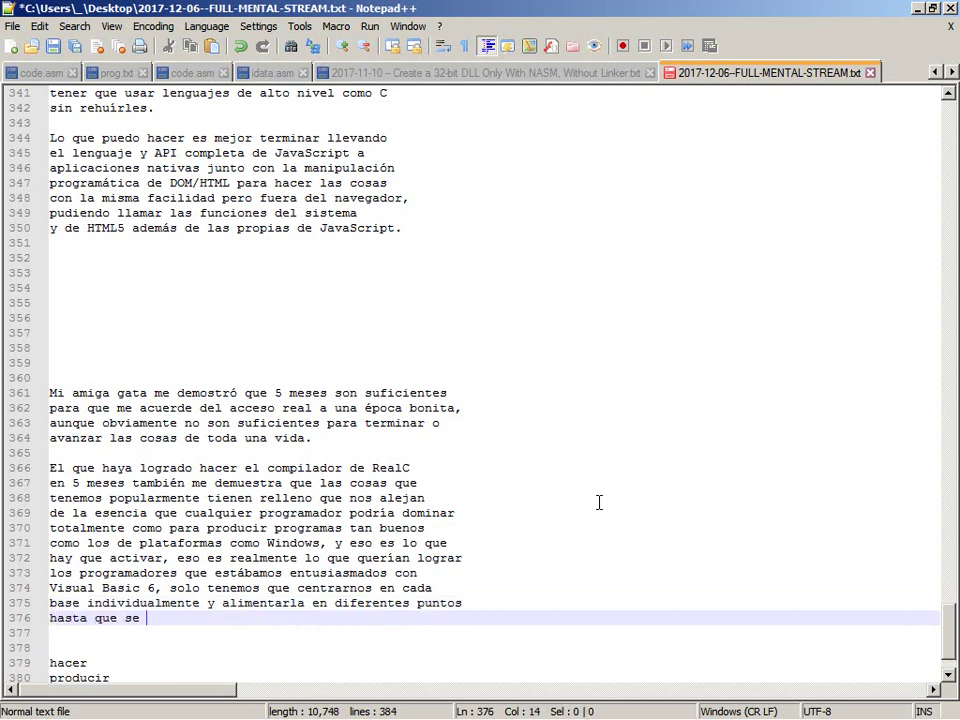
{"action": "type", "text": " sostenible."}
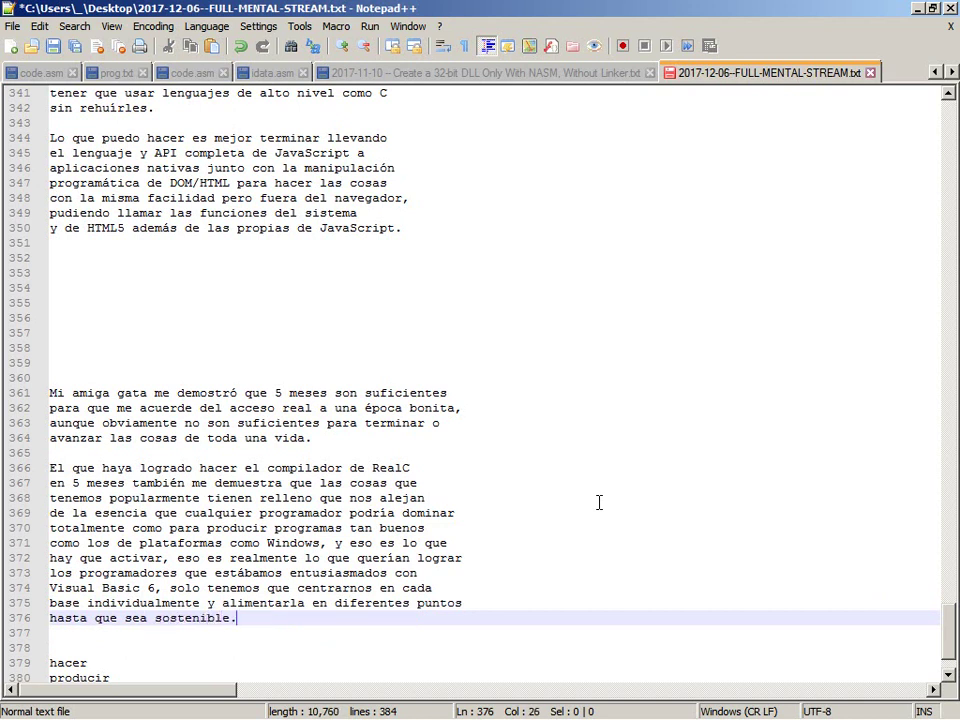
Add blank lines below the word list and start a new paragraph with "Además de distancias y ubicaciones en el mapa mental,".
{"action": "key", "text": "Down"}
{"action": "key", "text": "Down"}
{"action": "key", "text": "Down"}
{"action": "key", "text": "Down"}
{"action": "key", "text": "Down"}
{"action": "key", "text": "Down"}
{"action": "key", "text": "Down"}
{"action": "key", "text": "Return"}
{"action": "key", "text": "Return"}
{"action": "key", "text": "Return"}
{"action": "key", "text": "Return"}
{"action": "key", "text": "Return"}
{"action": "key", "text": "Return"}
{"action": "key", "text": "Return"}
{"action": "key", "text": "Return"}
{"action": "key", "text": "Return"}
{"action": "key", "text": "Return"}
{"action": "key", "text": "Return"}
{"action": "key", "text": "Return"}
{"action": "key", "text": "Return"}
{"action": "key", "text": "Return"}
{"action": "key", "text": "Up"}
{"action": "key", "text": "Up"}
{"action": "key", "text": "Up"}
{"action": "key", "text": "Up"}
{"action": "type", "text": "Ademásde"}
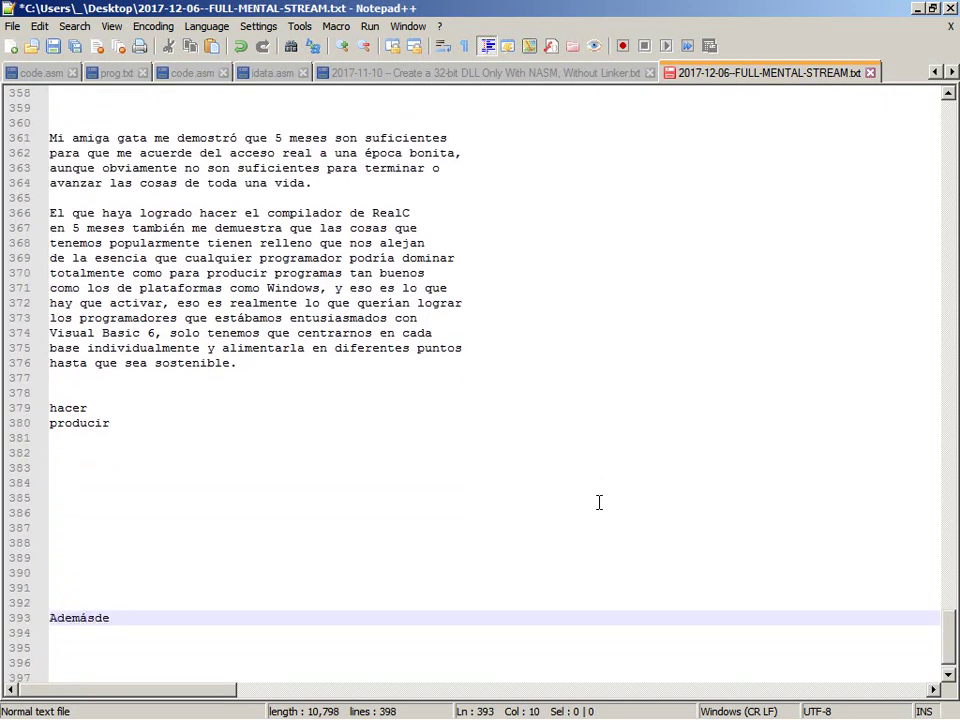
{"action": "key", "text": "BackSpace"}
{"action": "key", "text": "BackSpace"}
{"action": "key", "text": "BackSpace"}
{"action": "type", "text": "de distancias y ubicac"}
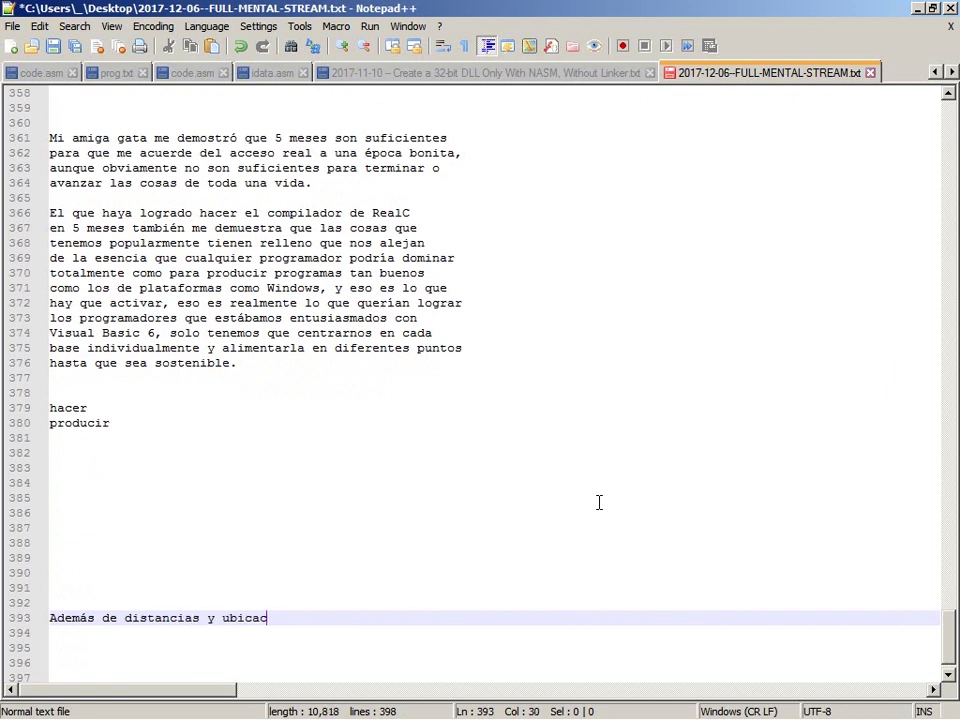
{"action": "type", "text": "inones en el mapa mental,"}
{"action": "key", "text": "Return"}
Write "tengo que sentir si el camino mental que estoy siguiendo" as the second line of the new paragraph.
{"action": "type", "text": "te"}
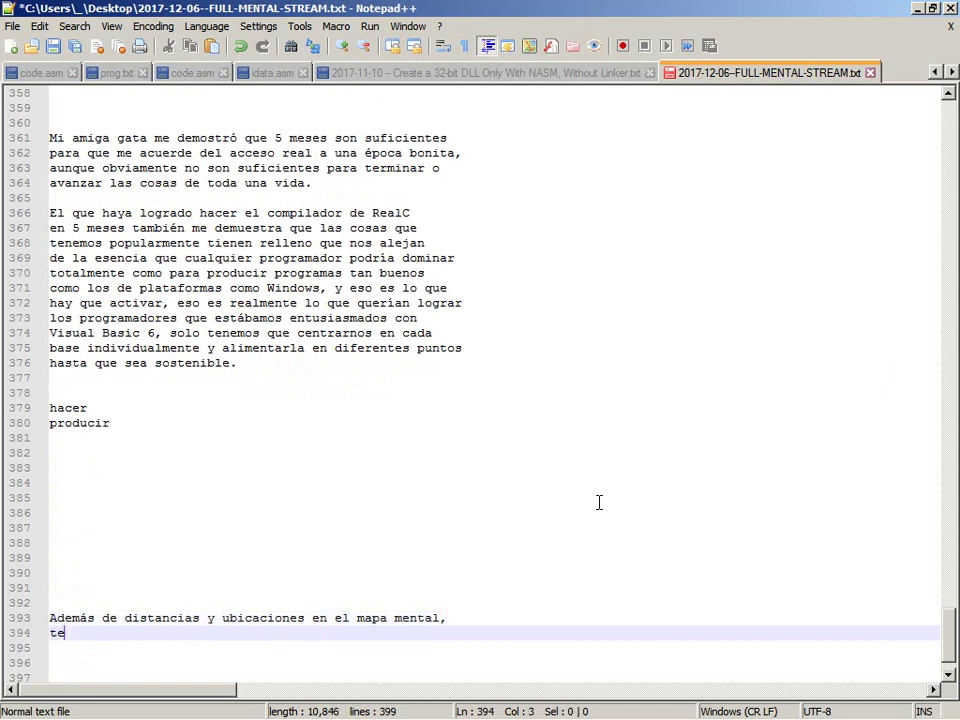
{"action": "type", "text": "ngo que sentir si el camino menta"}
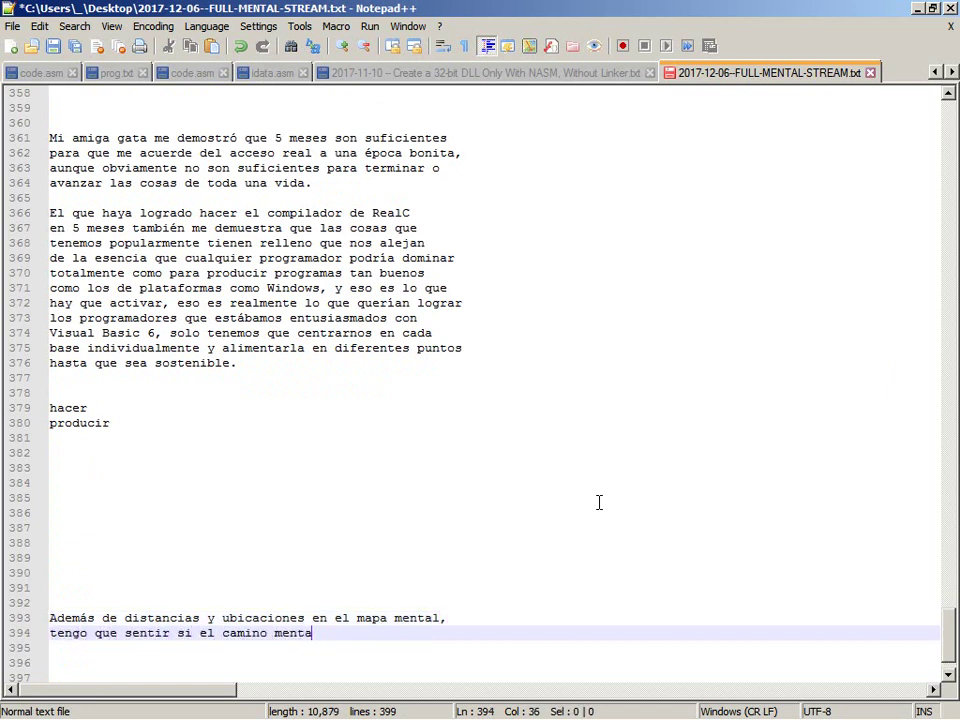
{"action": "type", "text": "l que estoy siguient"}
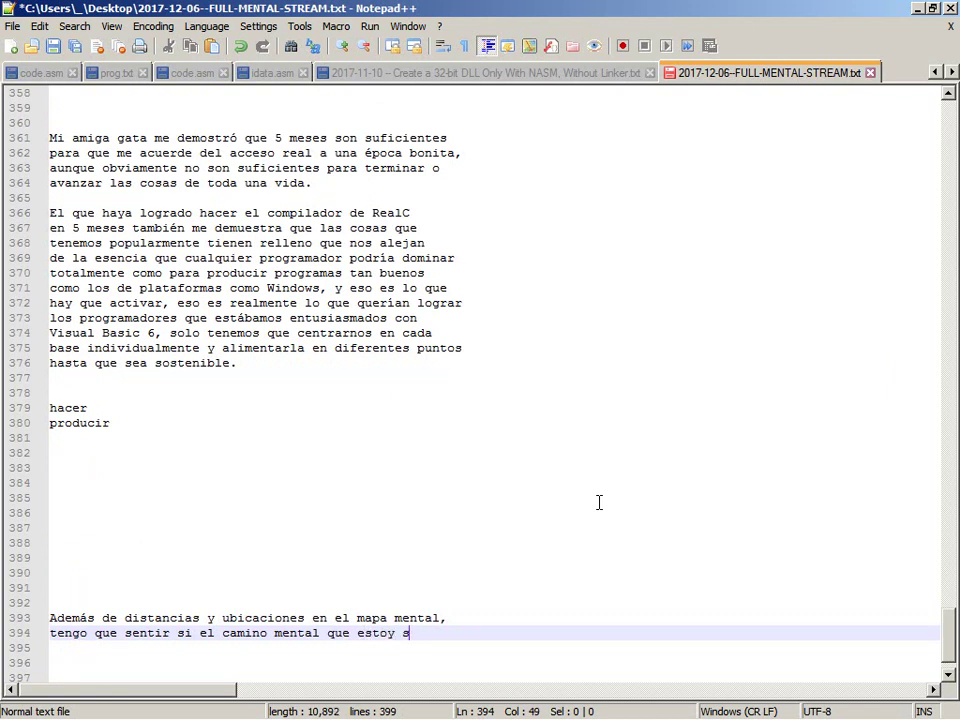
{"action": "key", "text": "Return"}
{"action": "key", "text": "BackSpace"}
{"action": "type", "text": "o"}
{"action": "key", "text": "Return"}
Add the line "es el que quiero o si es algo desconocido, inútil, negativo," to the paragraph.
{"action": "type", "text": "es el qu"}
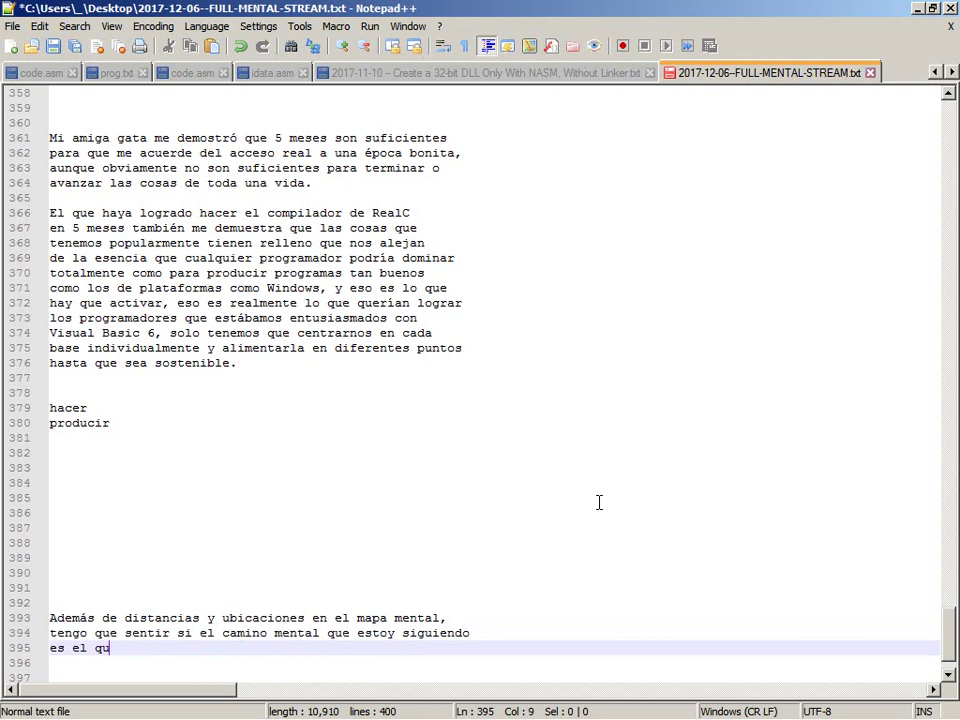
{"action": "type", "text": "e quiero o si es acg"}
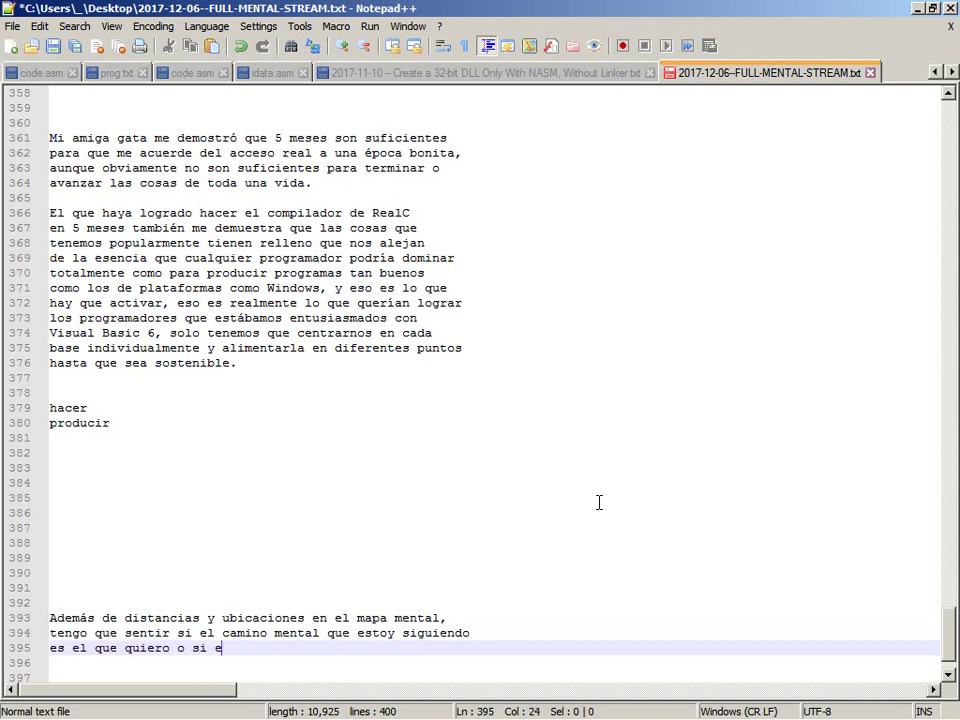
{"action": "key", "text": "BackSpace"}
{"action": "key", "text": "BackSpace"}
{"action": "type", "text": "lgo desconocido, inútil, negativo,"}
{"action": "key", "text": "Return"}
Continue the paragraph with "y si es así, simplemente volver a detectar o recordar para encontrar los caminos mentales que son, y ya,".
{"action": "type", "text": "y si es así, simplemente vol"}
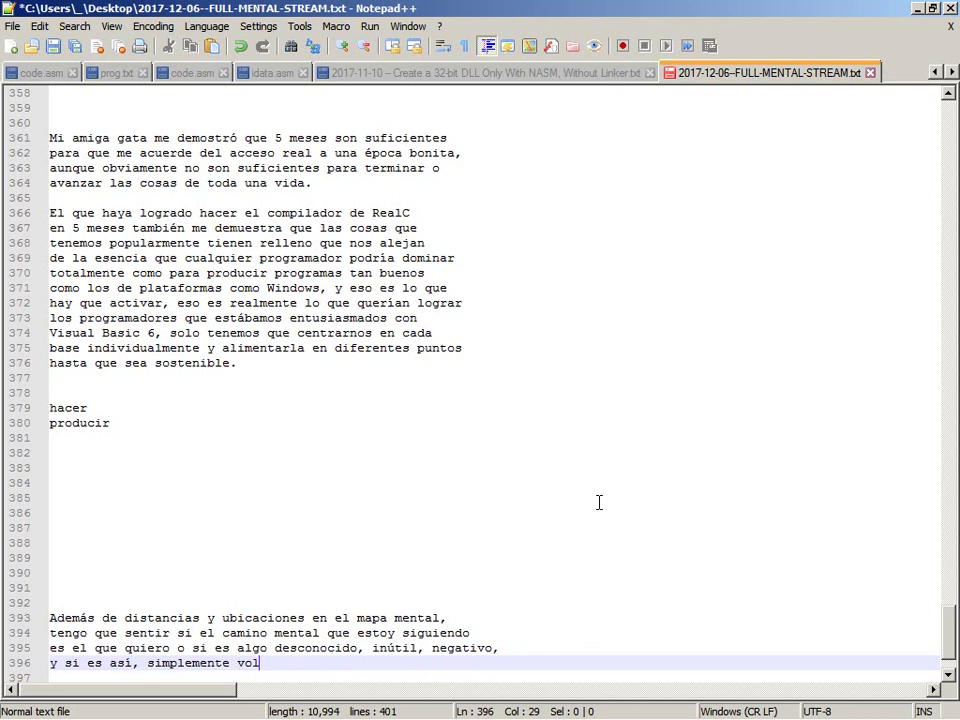
{"action": "type", "text": "ver a detectar o recordar"}
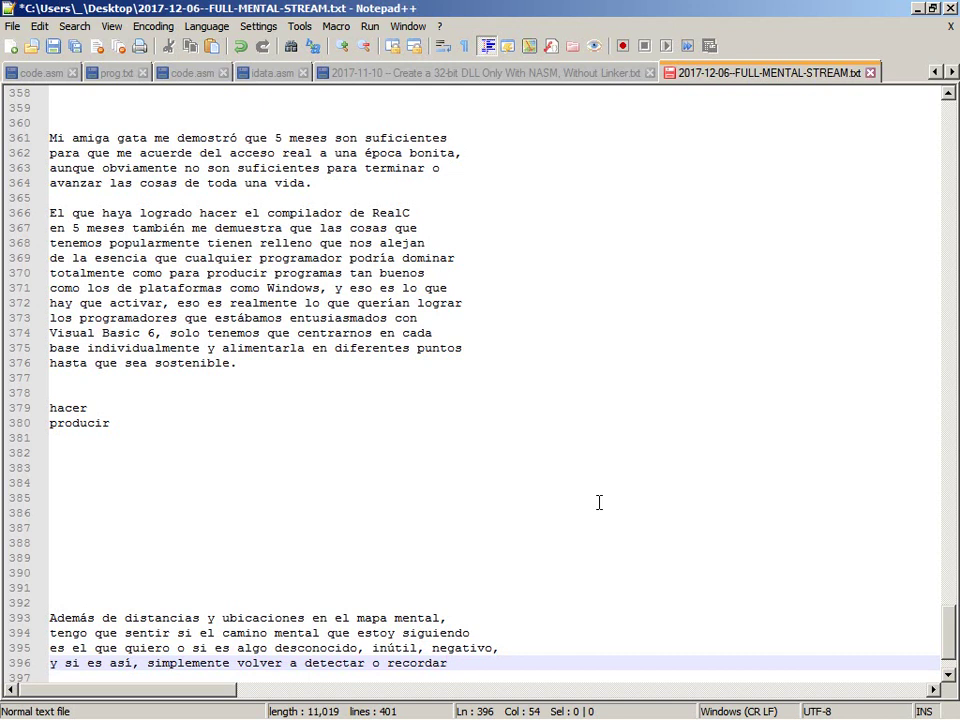
{"action": "key", "text": "Return"}
{"action": "type", "text": "para eso"}
{"action": "key", "text": "BackSpace"}
{"action": "key", "text": "BackSpace"}
{"action": "type", "text": "ncontrar los caminos mentales que son, y ya,"}
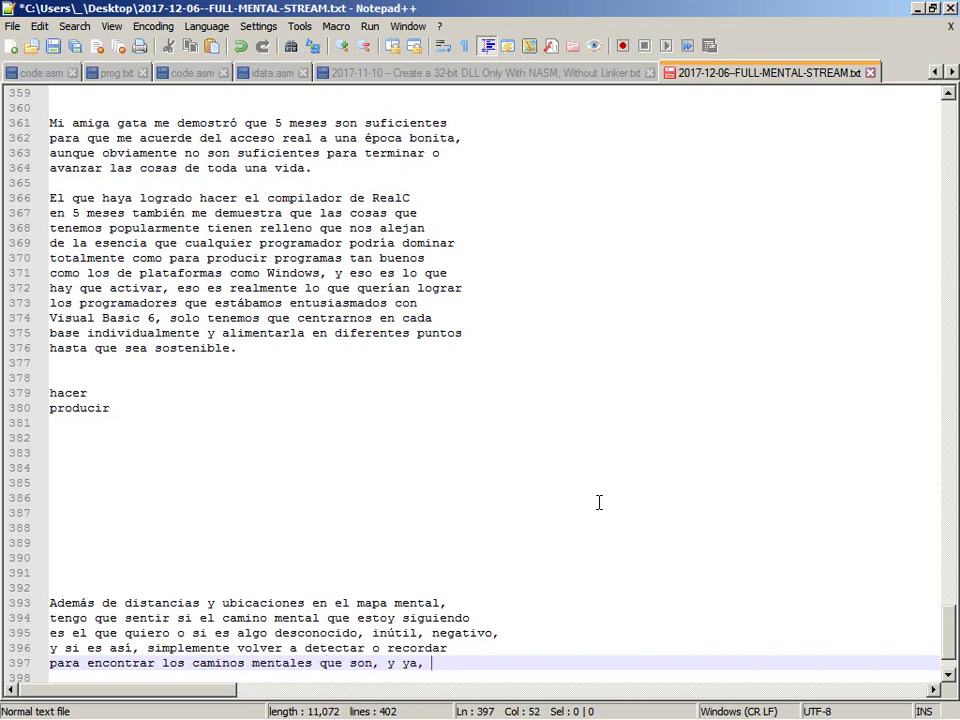
Close the paragraph with the line "seguirnos divirtiendo." and save the file.
{"action": "key", "text": "Return"}
{"action": "key", "text": "BackSpace"}
{"action": "key", "text": "BackSpace"}
{"action": "key", "text": "Return"}
{"action": "type", "text": "seguirnos divirit"}
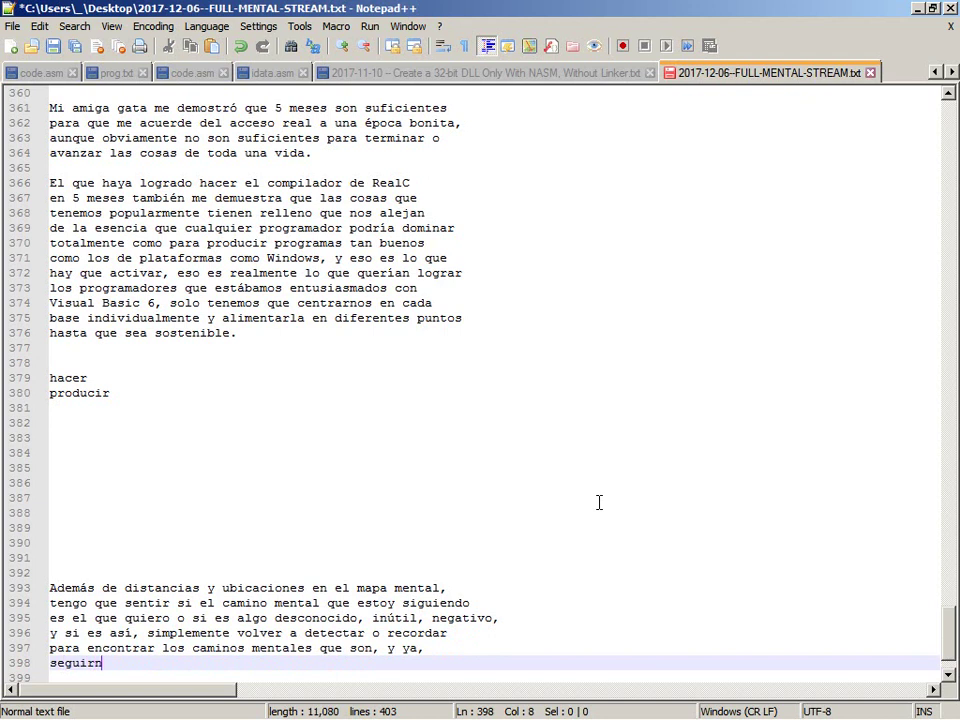
{"action": "key", "text": "BackSpace"}
{"action": "key", "text": "BackSpace"}
{"action": "type", "text": "tiendo."}
{"action": "key", "text": "ctrl+s"}
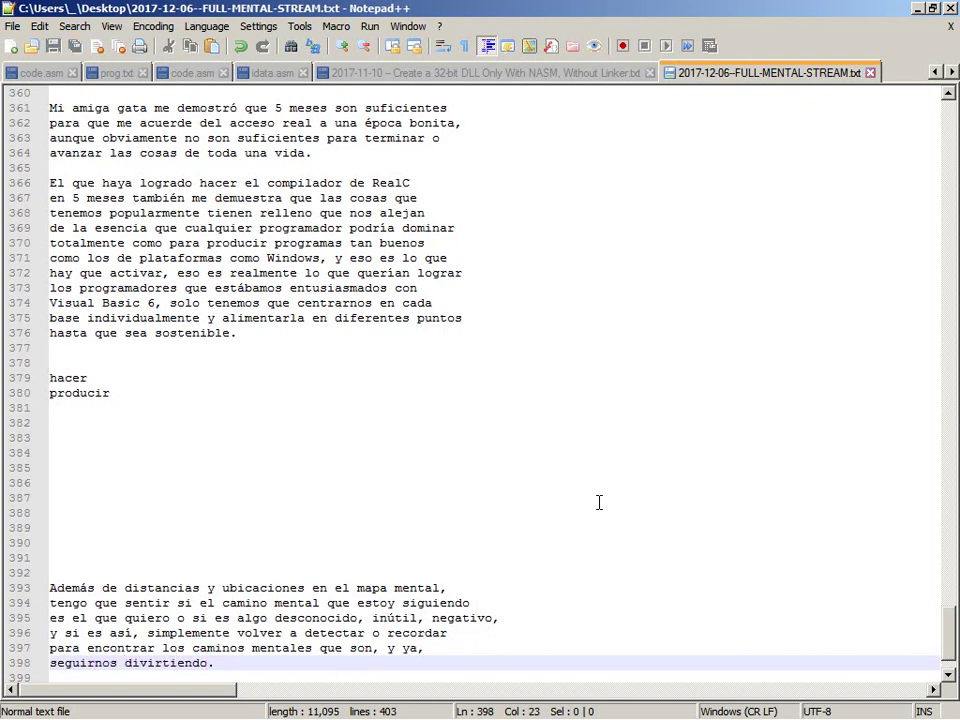
{"action": "key", "text": "alt+Tab"}
{"action": "key", "text": "alt+Tab"}
{"action": "key", "text": "alt+Tab"}
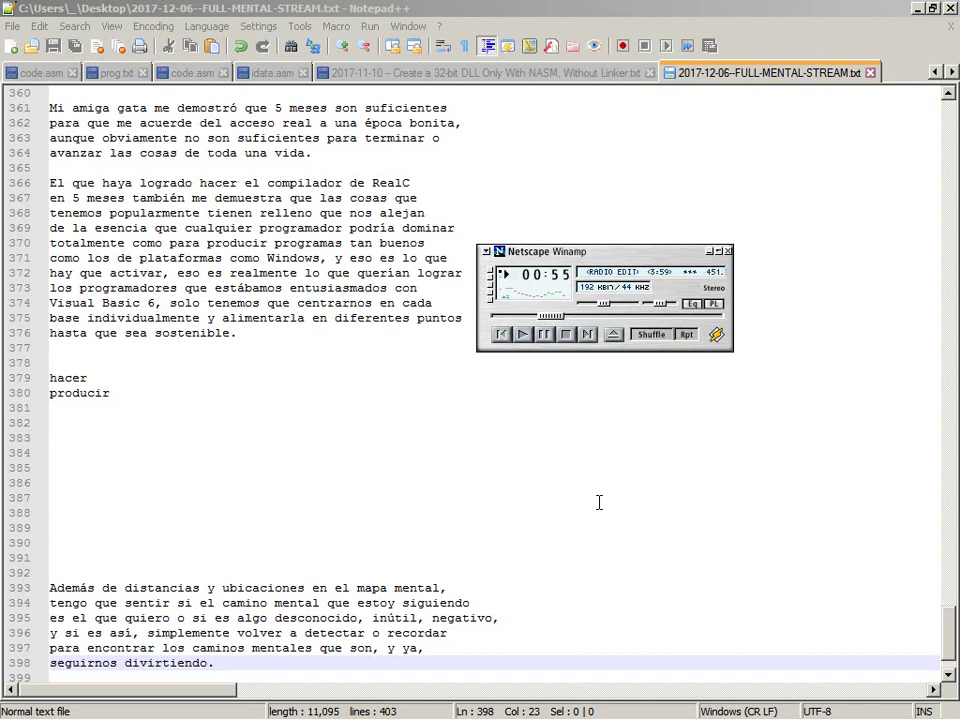
{"action": "left_click", "coordinate": [599, 502]}
Add blank lines below the last paragraph and start a new one with "Además el esfuerzo de buscar código que usar".
{"action": "key", "text": "Down"}
{"action": "key", "text": "Down"}
{"action": "key", "text": "Down"}
{"action": "key", "text": "Down"}
{"action": "key", "text": "Down"}
{"action": "key", "text": "Down"}
{"action": "key", "text": "Down"}
{"action": "key", "text": "Down"}
{"action": "key", "text": "Down"}
{"action": "key", "text": "Down"}
{"action": "key", "text": "Down"}
{"action": "key", "text": "Down"}
{"action": "key", "text": "Down"}
{"action": "key", "text": "Down"}
{"action": "key", "text": "Down"}
{"action": "key", "text": "Return"}
{"action": "key", "text": "Return"}
{"action": "key", "text": "Return"}
{"action": "key", "text": "Return"}
{"action": "key", "text": "Return"}
{"action": "key", "text": "Return"}
{"action": "key", "text": "Return"}
{"action": "key", "text": "Return"}
{"action": "key", "text": "Return"}
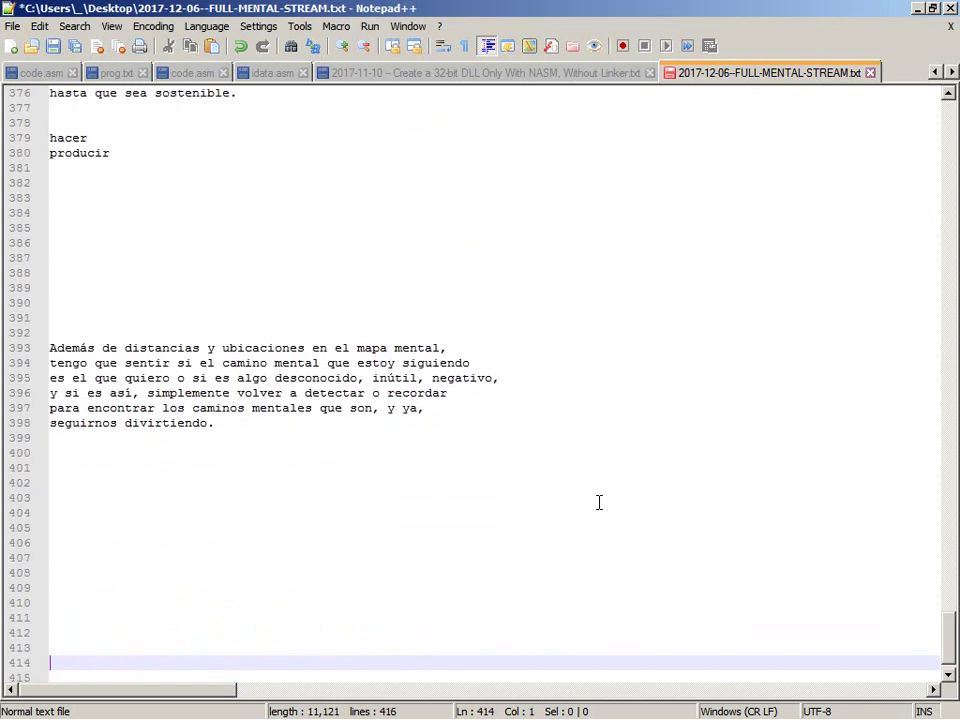
{"action": "key", "text": "Up"}
{"action": "key", "text": "Up"}
{"action": "key", "text": "Up"}
{"action": "key", "text": "Up"}
{"action": "type", "text": "Ade"}
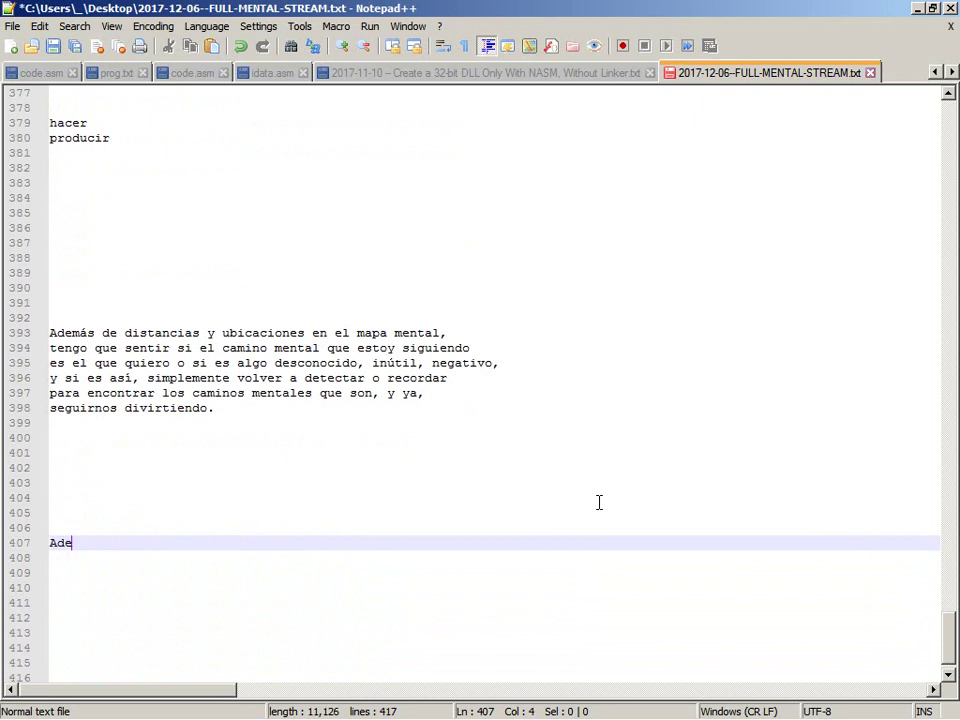
{"action": "type", "text": "más"}
{"action": "type", "text": "el esfuerzo "}
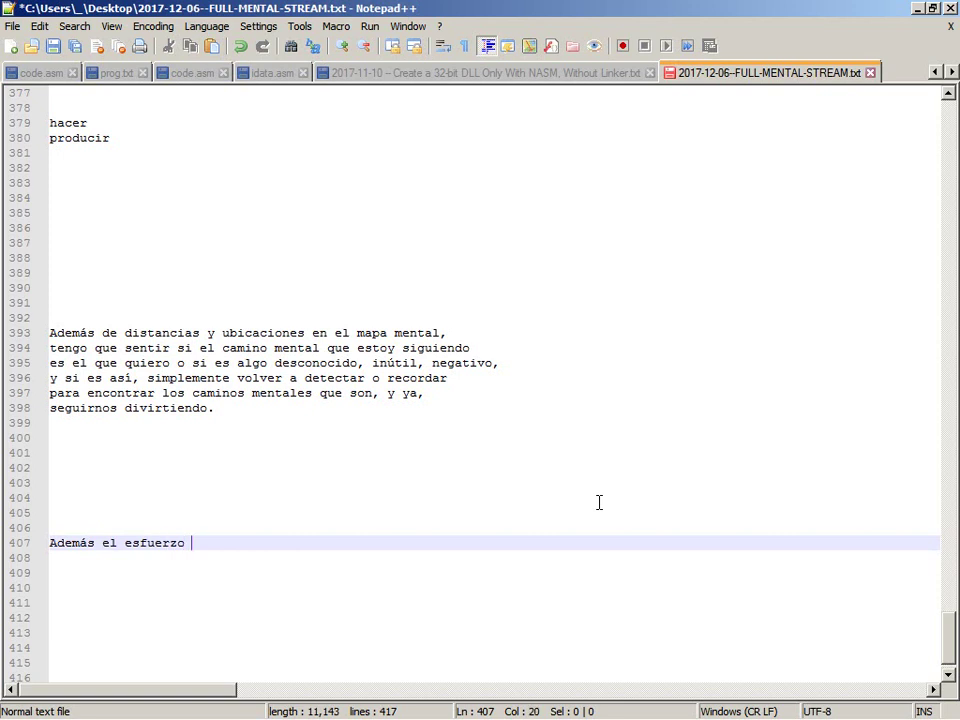
{"action": "type", "text": "de buscar código "}
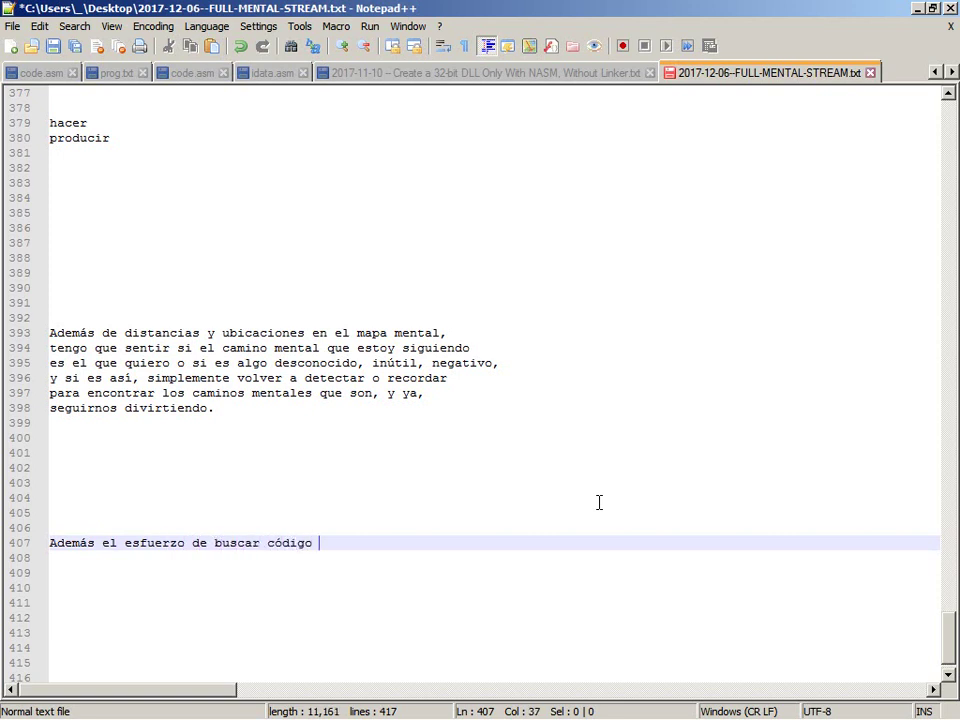
{"action": "type", "text": "o"}
{"action": "key", "text": "BackSpace"}
{"action": "type", "text": "que usar"}
{"action": "key", "text": "Return"}
Continue the paragraph with "y de hacer el compilador también me da la oportunidad de hacer igualmente útil el aprender a compilar más y".
{"action": "type", "text": "y de hacer el compilador también "}
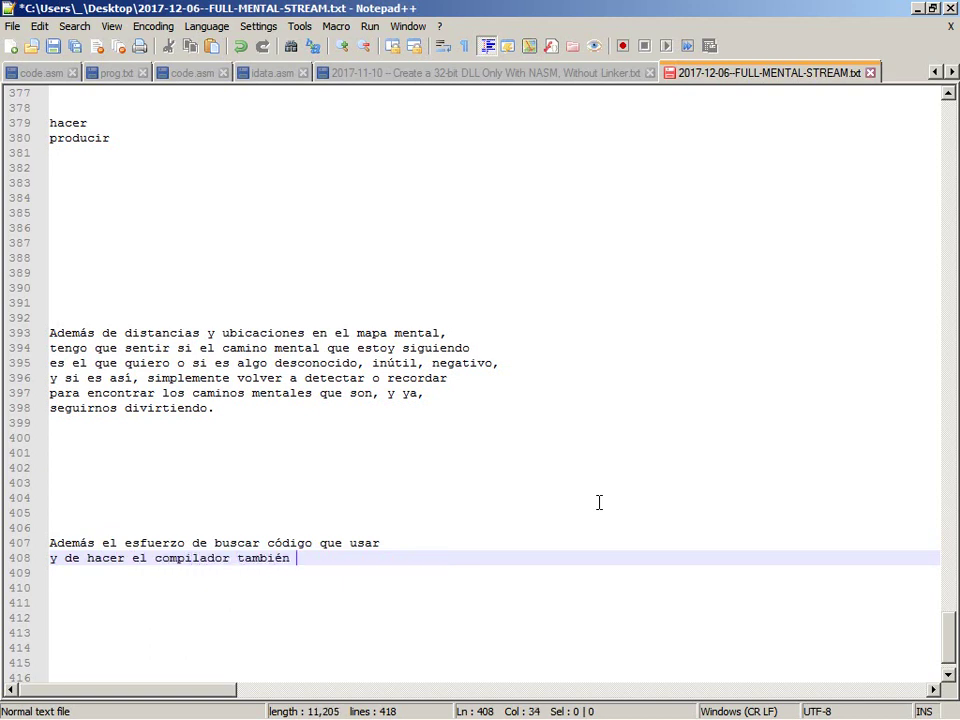
{"action": "type", "text": "me da la oportunidad"}
{"action": "key", "text": "Return"}
{"action": "type", "text": "de h"}
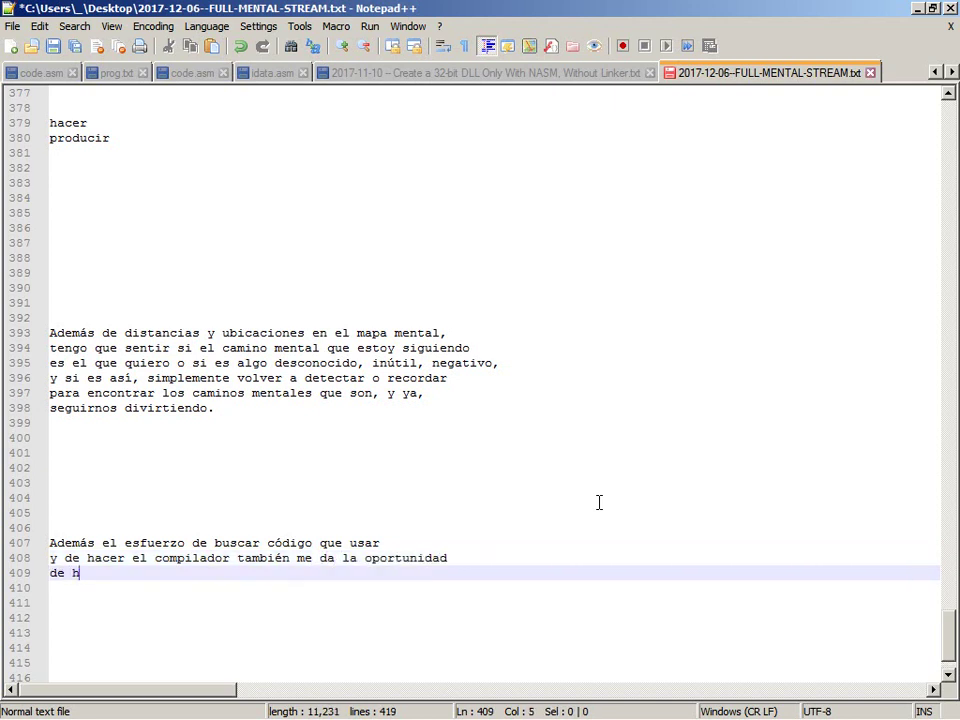
{"action": "type", "text": "acer igualmente "}
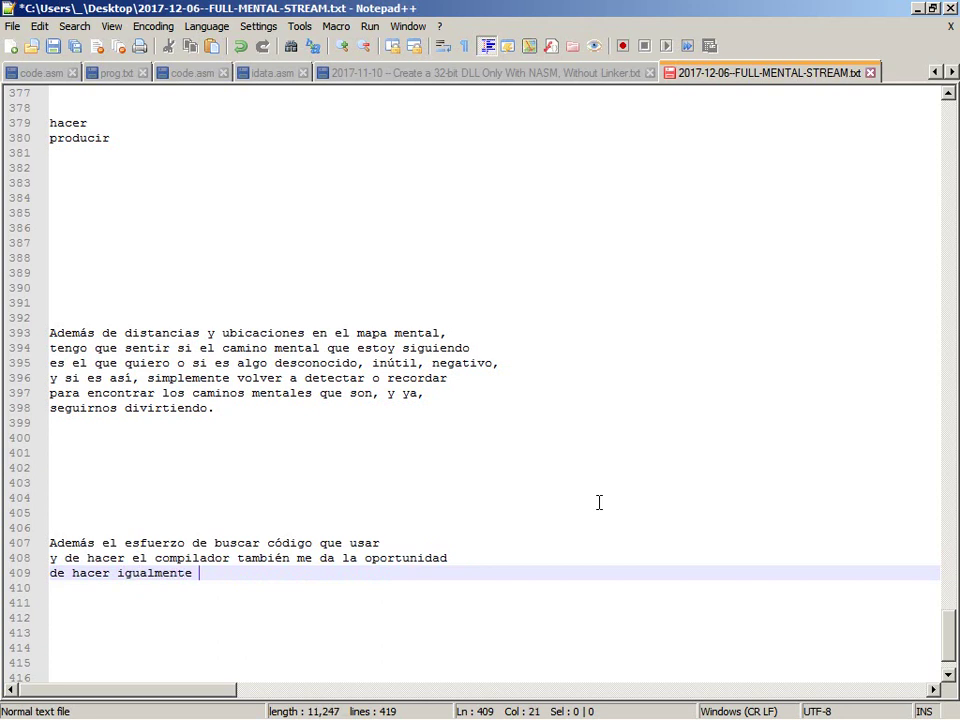
{"action": "type", "text": "útil el aprende"}
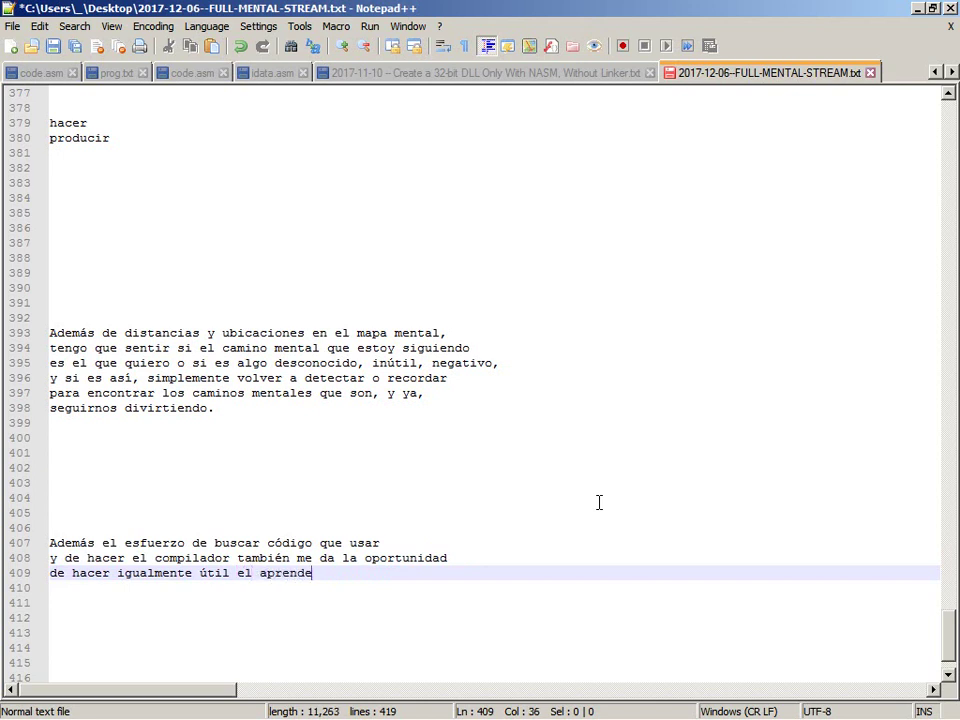
{"action": "type", "text": "r a compilar más y"}
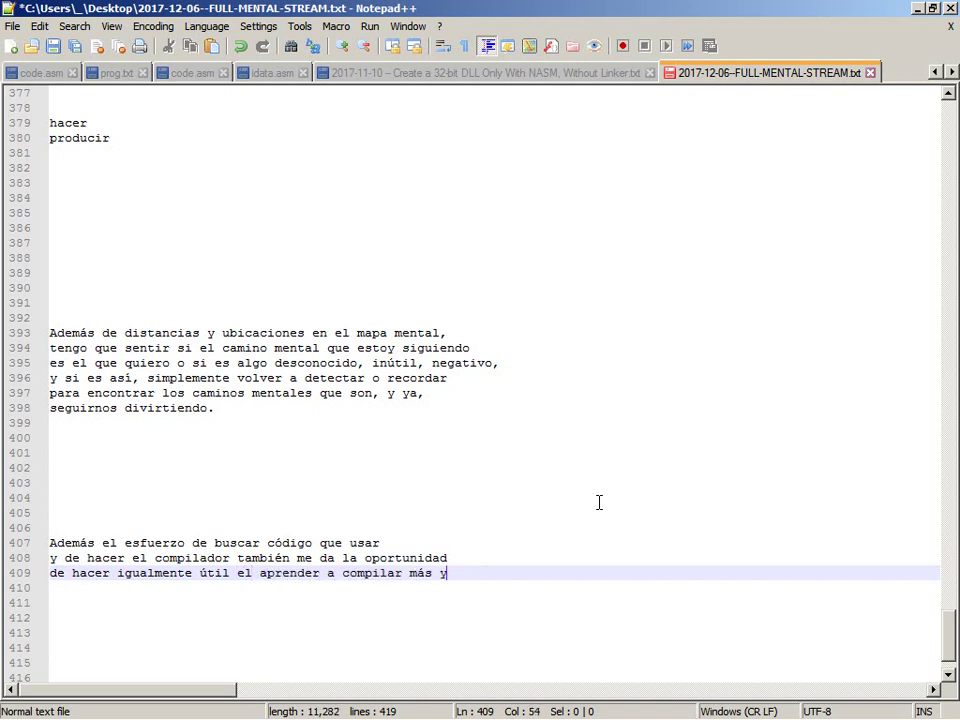
Continue the paragraph on a new line with "más programas de código abierto para tener más información".
{"action": "key", "text": "Return"}
{"action": "type", "text": "más progr"}
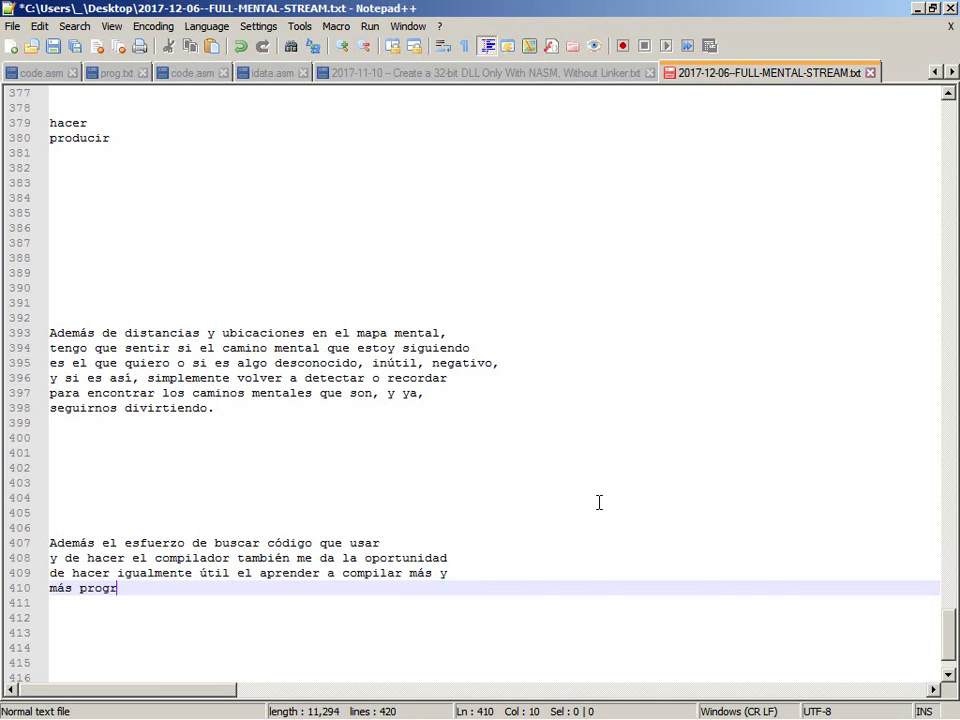
{"action": "type", "text": "amas de códig"}
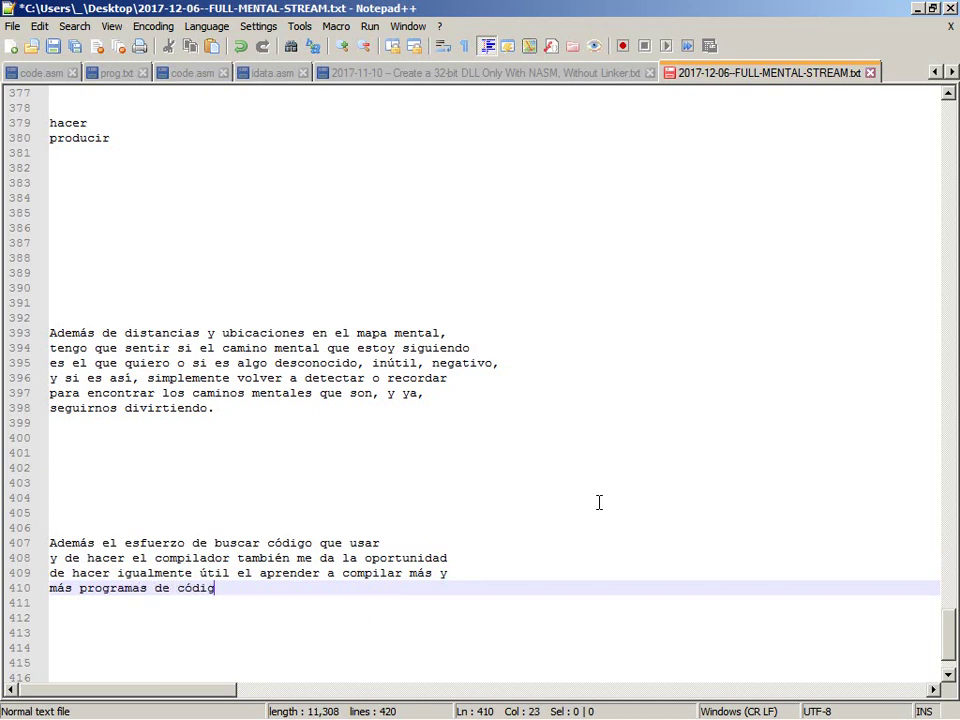
{"action": "type", "text": "o abierto para"}
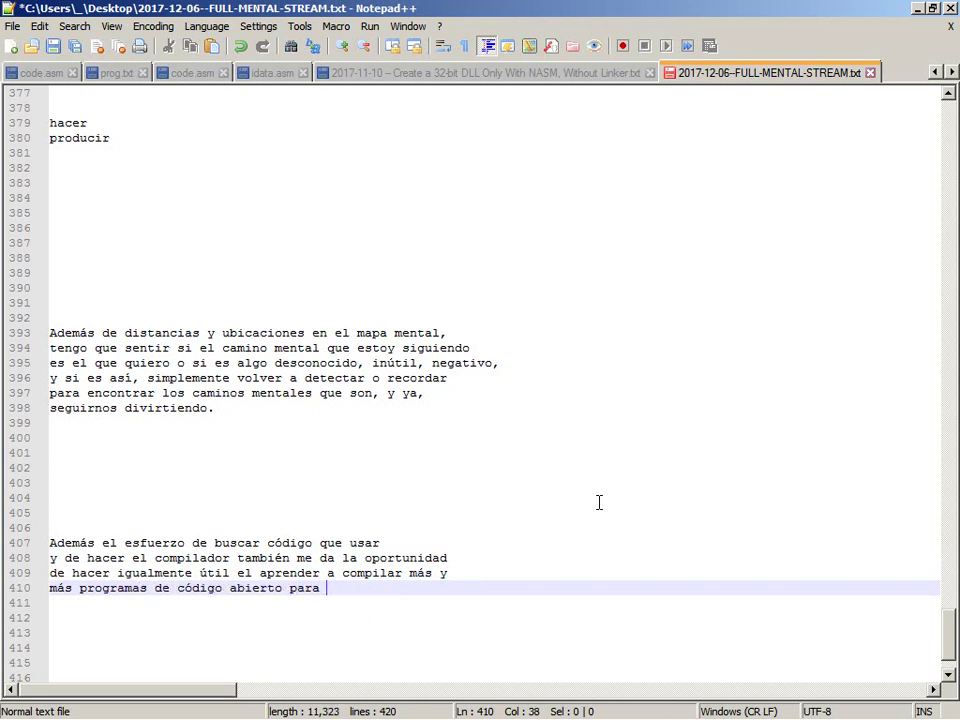
{"action": "type", "text": " tener más informa"}
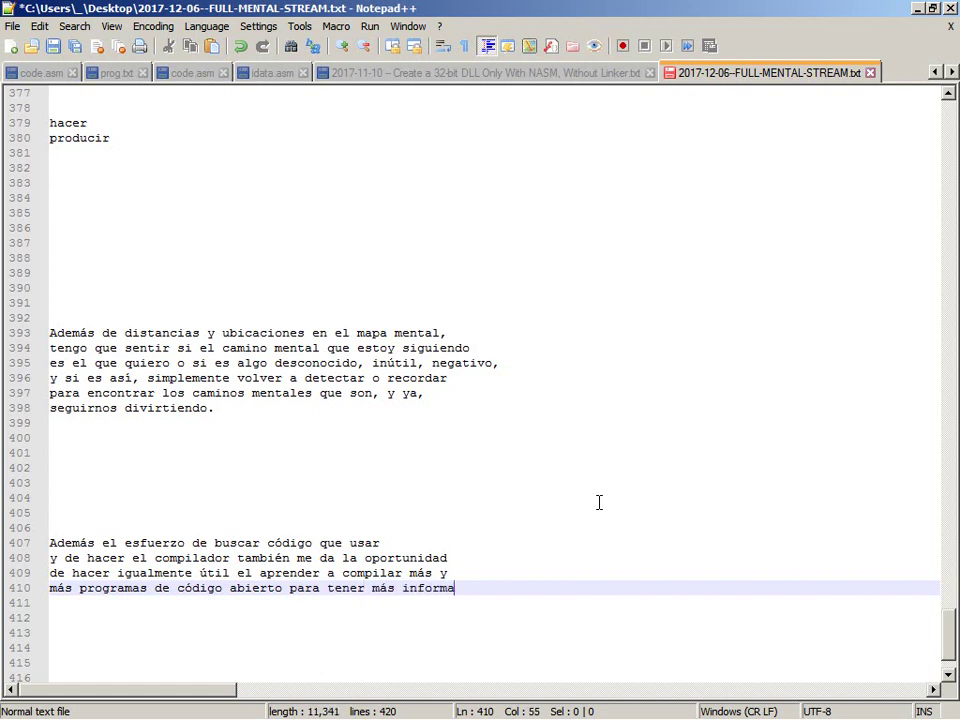
{"action": "type", "text": "ción"}
{"action": "key", "text": "Return"}
{"action": "key", "text": "BackSpace"}
{"action": "key", "text": "Return"}
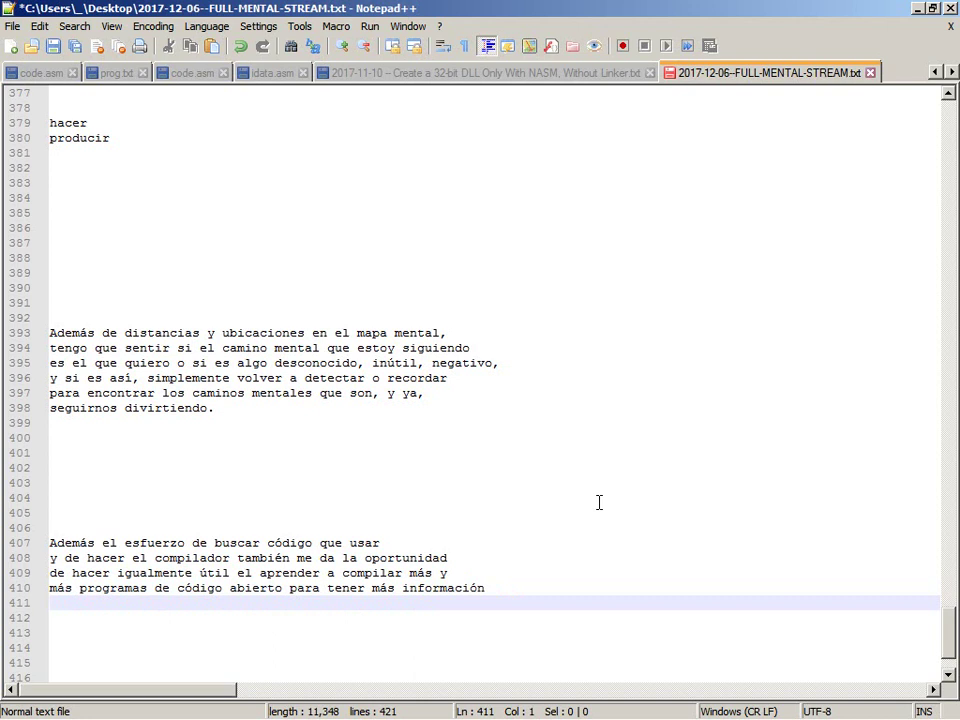
Continue the paragraph with "para hacer el compilador, así que haga lo que haga, mientras controle mi propio compilador, eventualmente mi propio Ensamblador".
{"action": "type", "text": "para hacer el compilador, así que haga lo que haga, mientras"}
{"action": "key", "text": "Return"}
{"action": "type", "text": "controle mi propio compilador"}
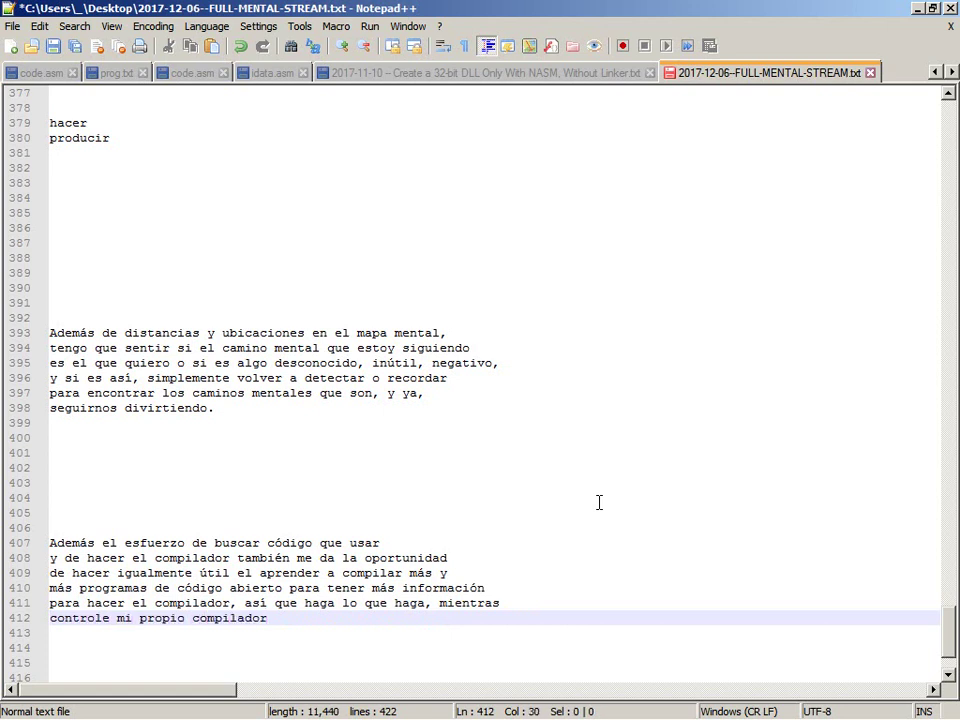
{"action": "type", "text": ", eventualmente mi propio"}
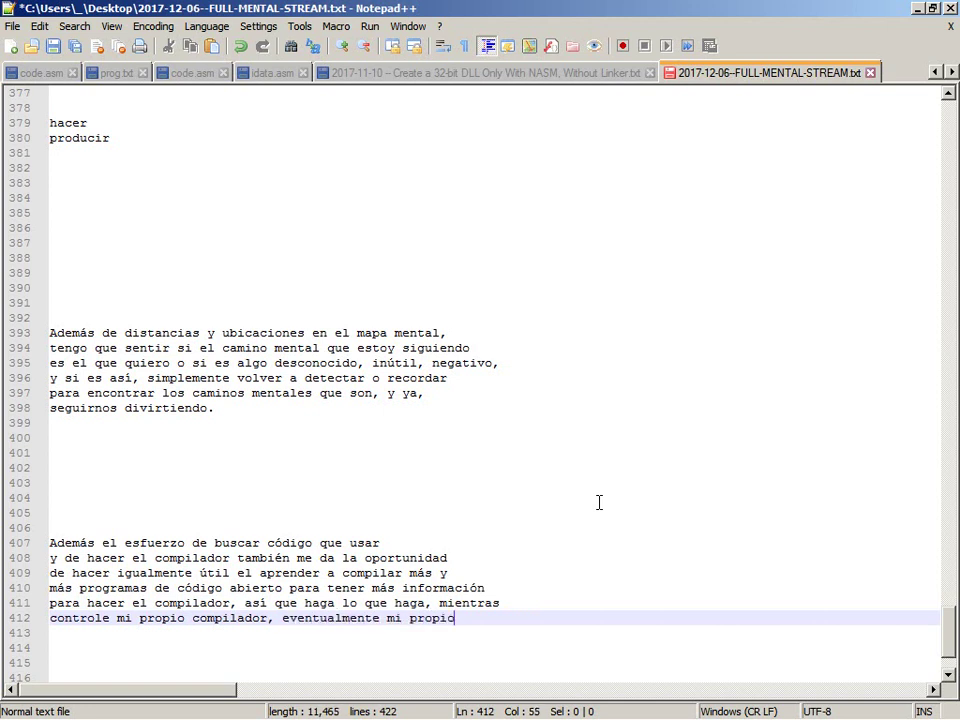
{"action": "key", "text": "Return"}
{"action": "type", "text": "Ensamblador"}
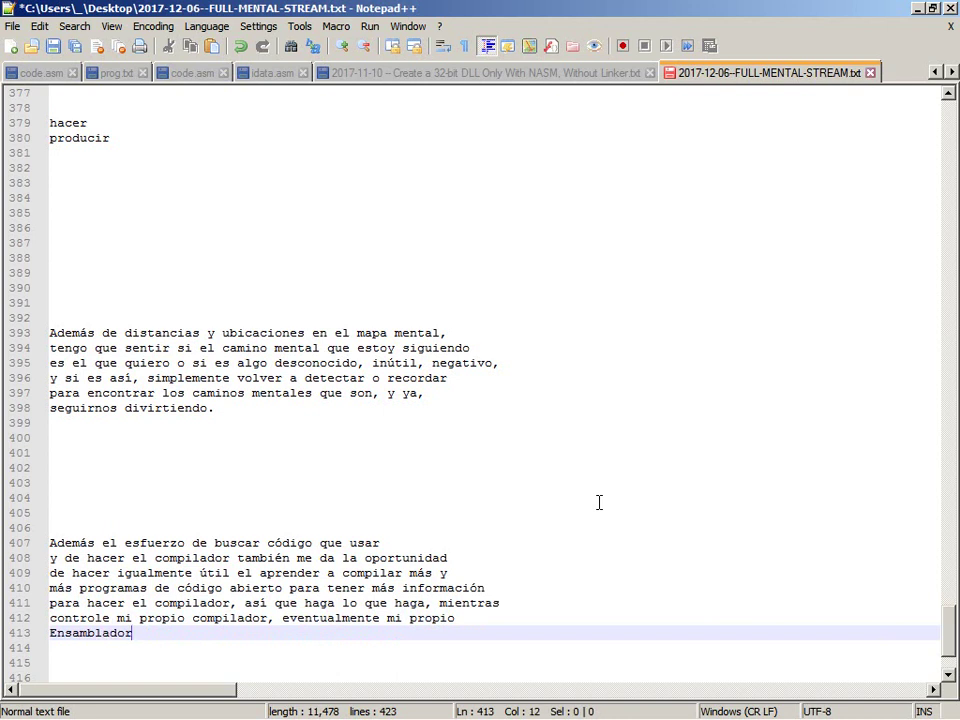
Continue the sentence with ", y las tareas de bajo nivel de compilación y ejecución, ." and save the file.
{"action": "type", "text": ", y las tareas de bajo nivel"}
{"action": "key", "text": "BackSpace"}
{"action": "key", "text": "BackSpace"}
{"action": "type", "text": "nivel cde"}
{"action": "key", "text": "BackSpace"}
{"action": "key", "text": "BackSpace"}
{"action": "key", "text": "BackSpace"}
{"action": "type", "text": "de compil"}
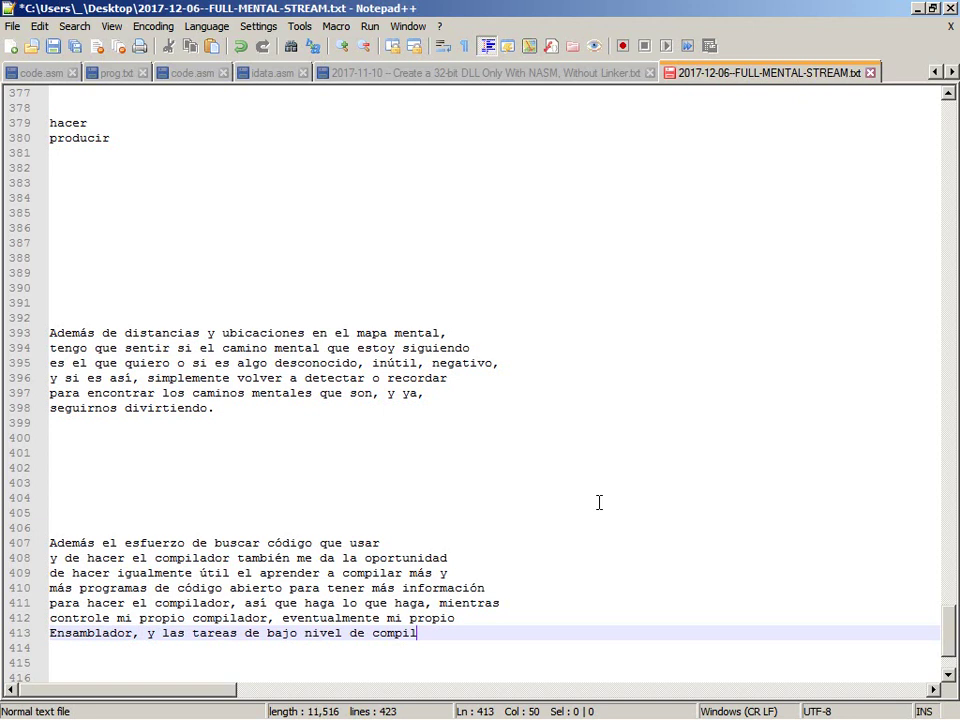
{"action": "type", "text": "ación"}
{"action": "key", "text": "Return"}
{"action": "type", "text": "y ejecución"}
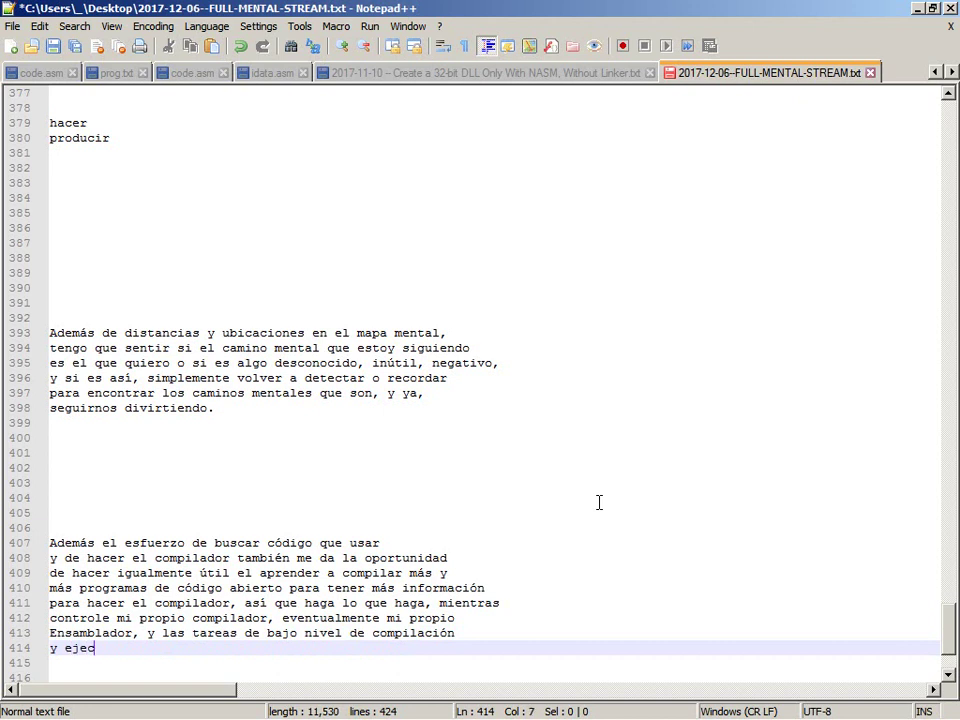
{"action": "type", "text": "."}
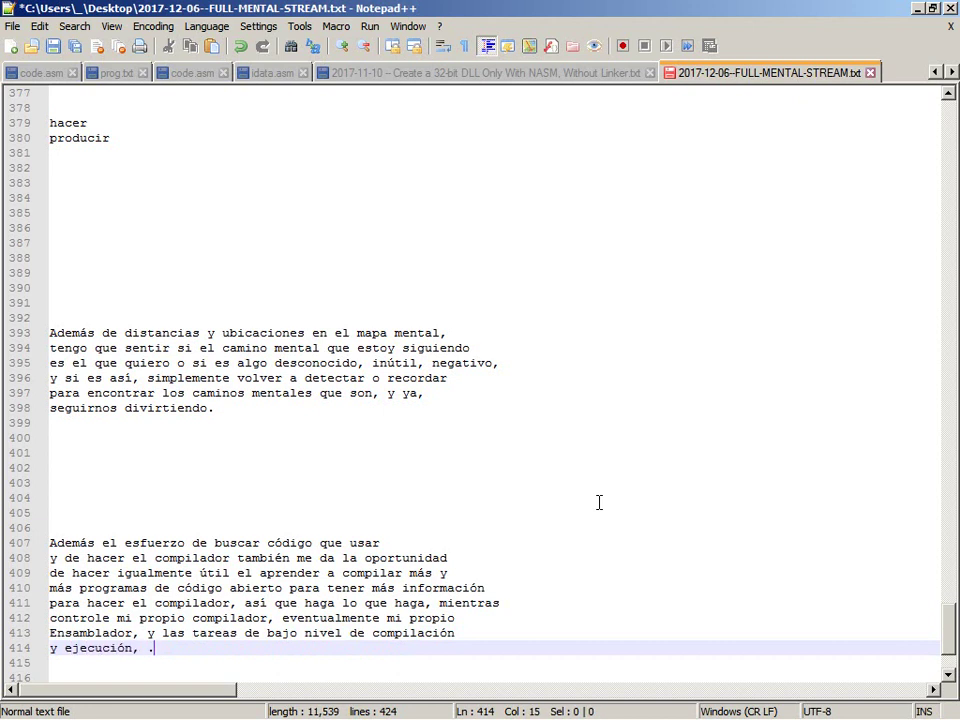
{"action": "key", "text": "Left"}
{"action": "key", "text": "ctrl+s"}
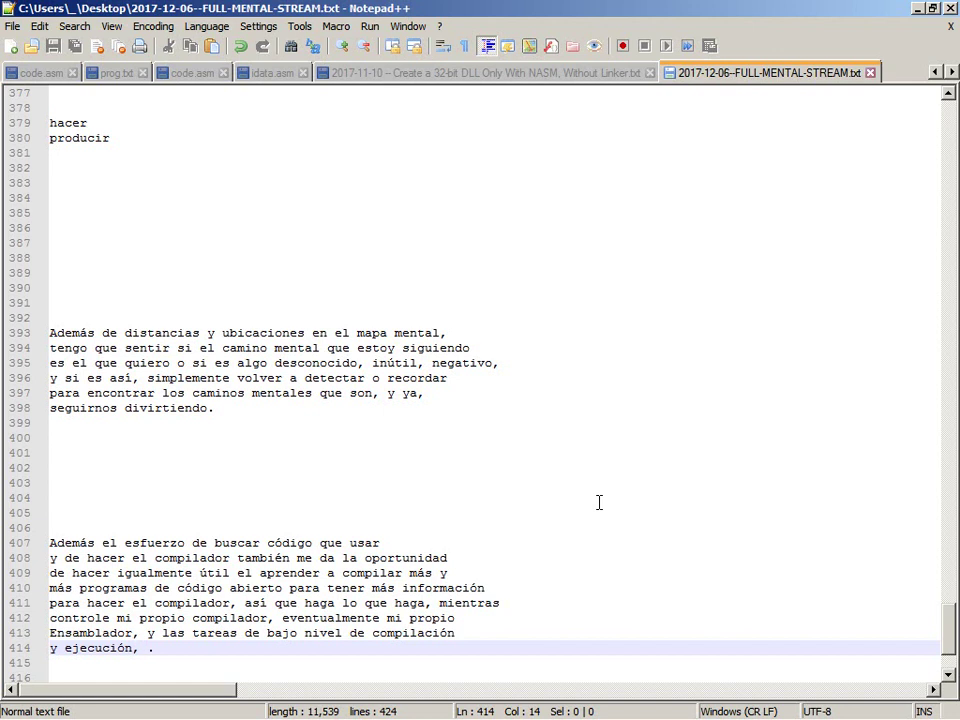
Insert "mientras controle todo eso, haga lo que haga," before the final period of the paragraph.
{"action": "type", "text": "mientra"}
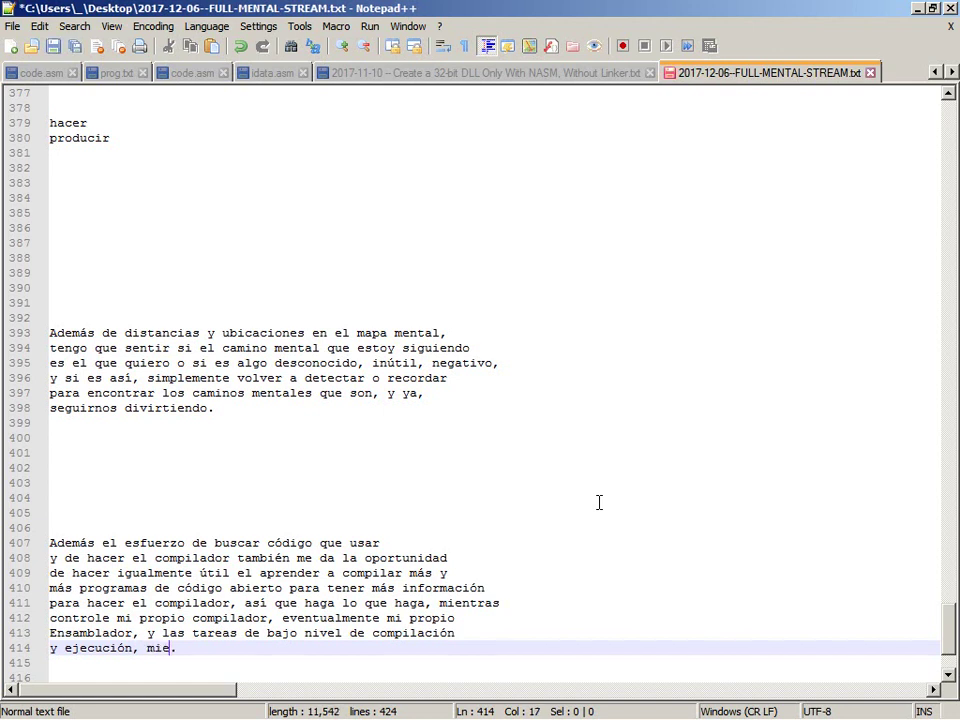
{"action": "type", "text": "s controle todo es"}
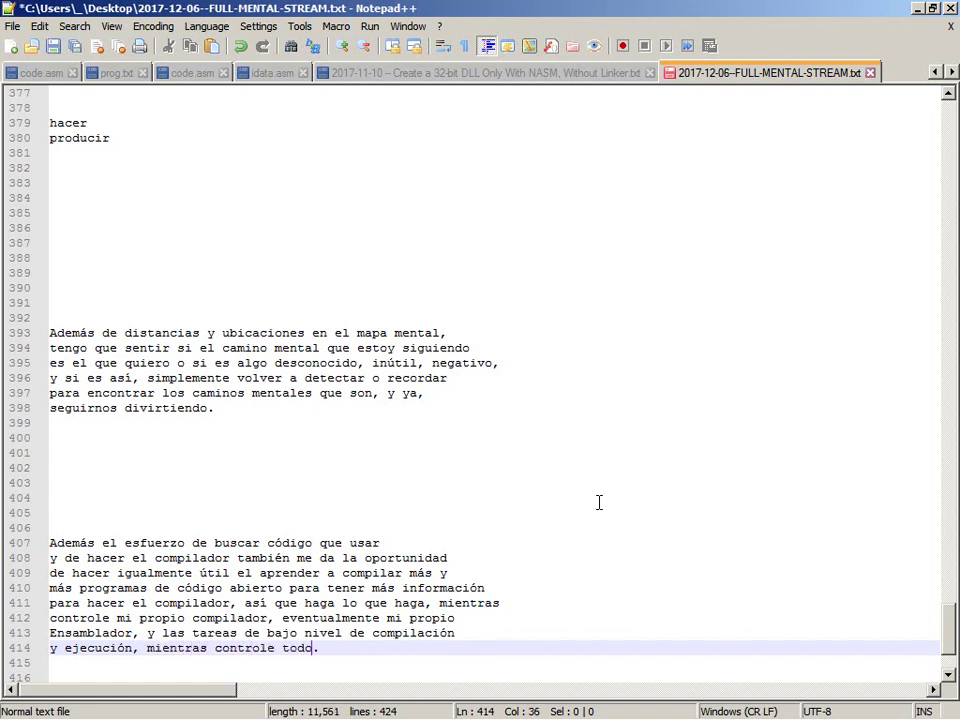
{"action": "type", "text": "o, "}
{"action": "type", "text": "gq"}
{"action": "key", "text": "BackSpace"}
{"action": "key", "text": "BackSpace"}
{"action": "type", "text": "haga lo que haga,"}
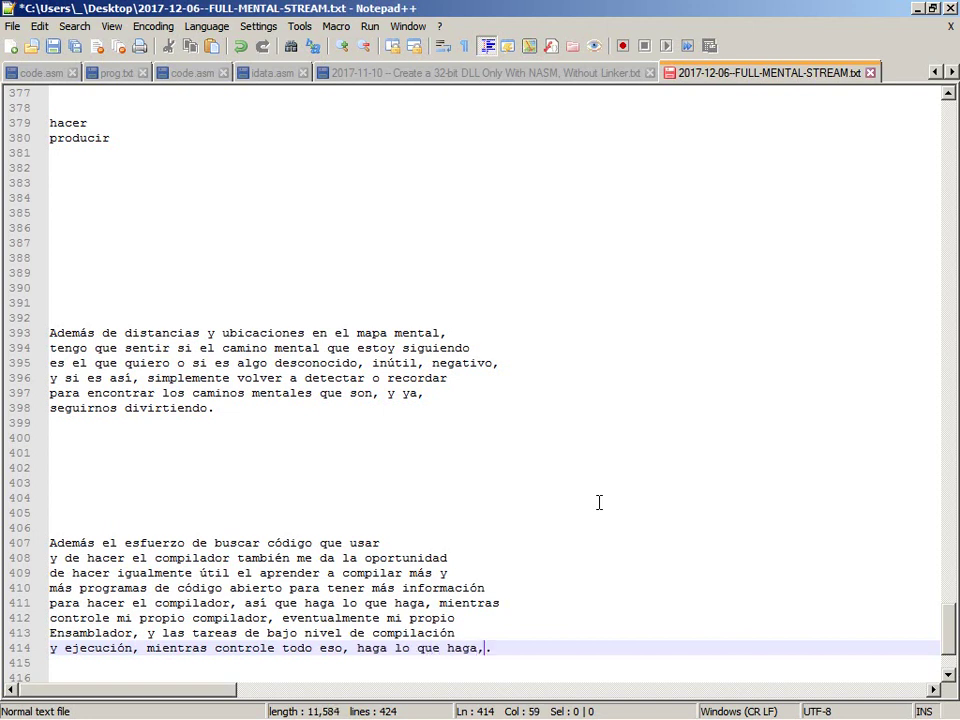
End the paragraph with the line "voy a desarrollar el rango completo del software.".
{"action": "key", "text": "Return"}
{"action": "type", "text": "voy a desarrollar el rango completo."}
{"action": "key", "text": "ctrl+End"}
{"action": "key", "text": "Up"}
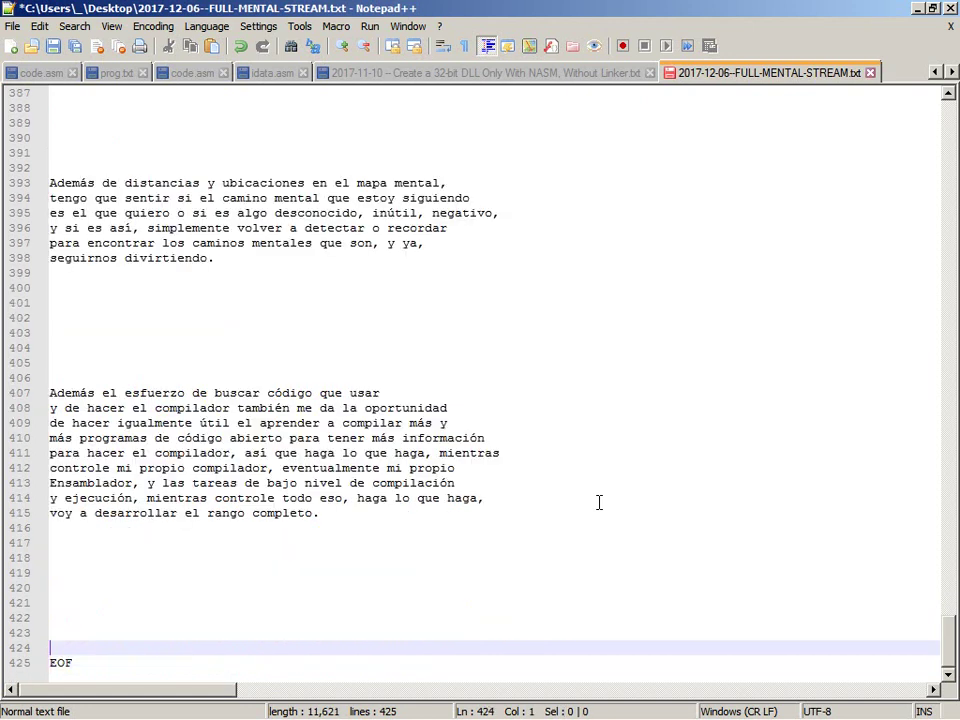
{"action": "key", "text": "Up"}
{"action": "key", "text": "Up"}
{"action": "key", "text": "Up"}
{"action": "key", "text": "Up"}
{"action": "key", "text": "Up"}
{"action": "key", "text": "Up"}
{"action": "key", "text": "Up"}
{"action": "key", "text": "Up"}
{"action": "key", "text": "Up"}
{"action": "key", "text": "End"}
{"action": "key", "text": "Left"}
{"action": "type", "text": "de"}
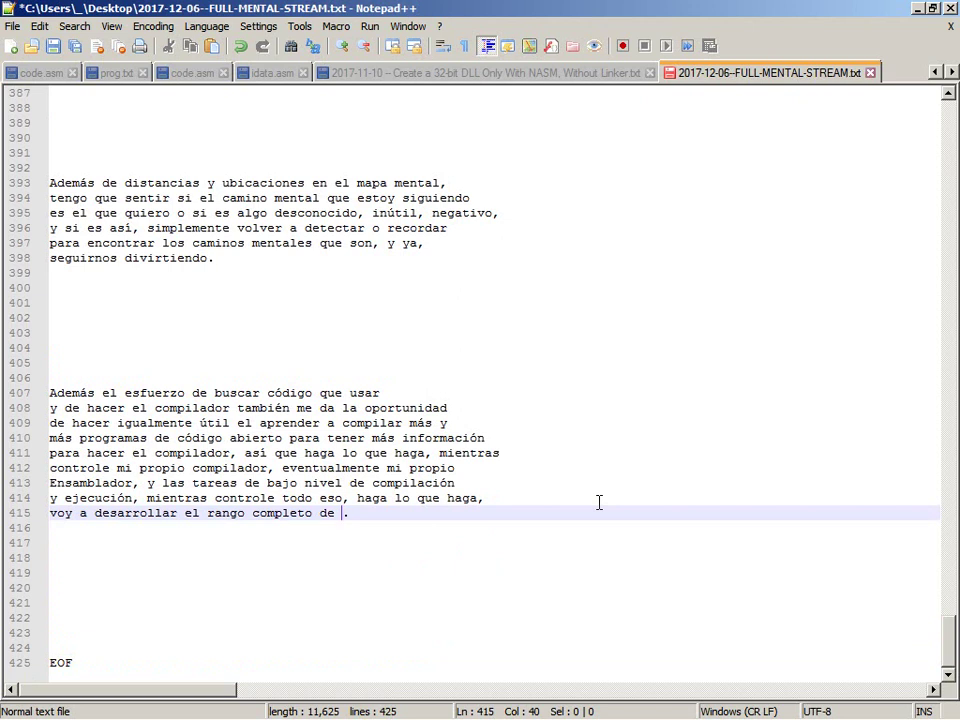
{"action": "key", "text": "BackSpace"}
{"action": "type", "text": "l software"}
Start a new paragraph below, after a blank line, with "También puedo pensar en hacer un compilador de Java,".
{"action": "key", "text": "Down"}
{"action": "key", "text": "Return"}
{"action": "type", "text": "También puedo pensar en h ace"}
{"action": "key", "text": "BackSpace"}
{"action": "key", "text": "BackSpace"}
{"action": "key", "text": "BackSpace"}
{"action": "key", "text": "BackSpace"}
{"action": "type", "text": "acer un "}
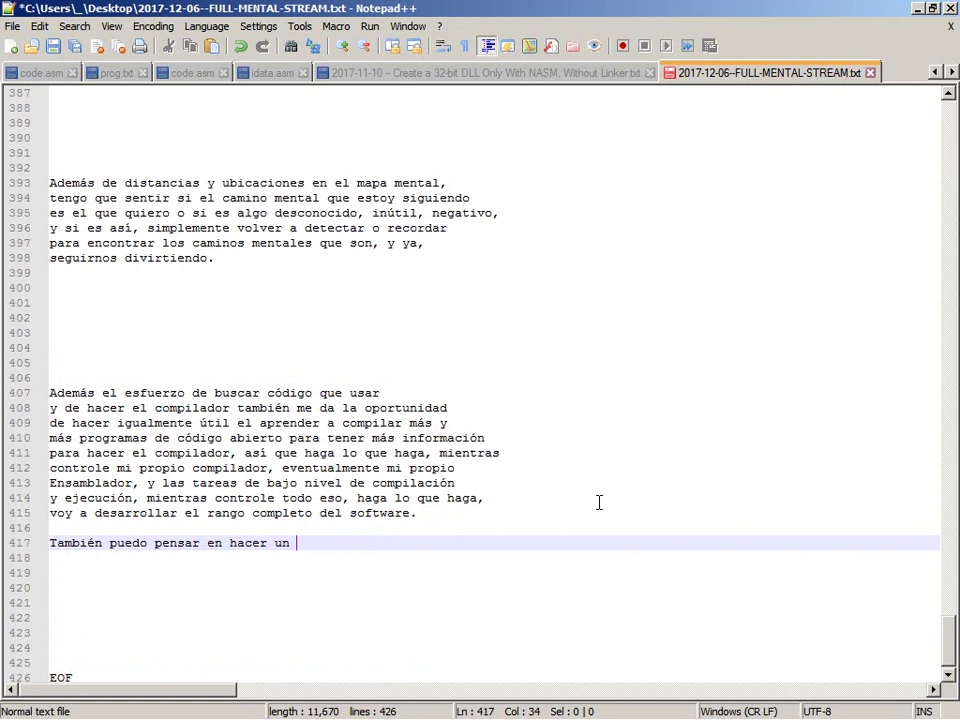
{"action": "type", "text": "compilador de J"}
{"action": "type", "text": "ava."}
{"action": "key", "text": "Return"}
{"action": "type", "text": "por"}
{"action": "key", "text": "BackSpace"}
{"action": "key", "text": "BackSpace"}
{"action": "key", "text": "BackSpace"}
{"action": "key", "text": "BackSpace"}
{"action": "key", "text": "BackSpace"}
{"action": "type", "text": ","}
{"action": "key", "text": "Return"}
Complete the sentence with the line "en intérpretes para todos los lenguajes también.".
{"action": "type", "text": "e"}
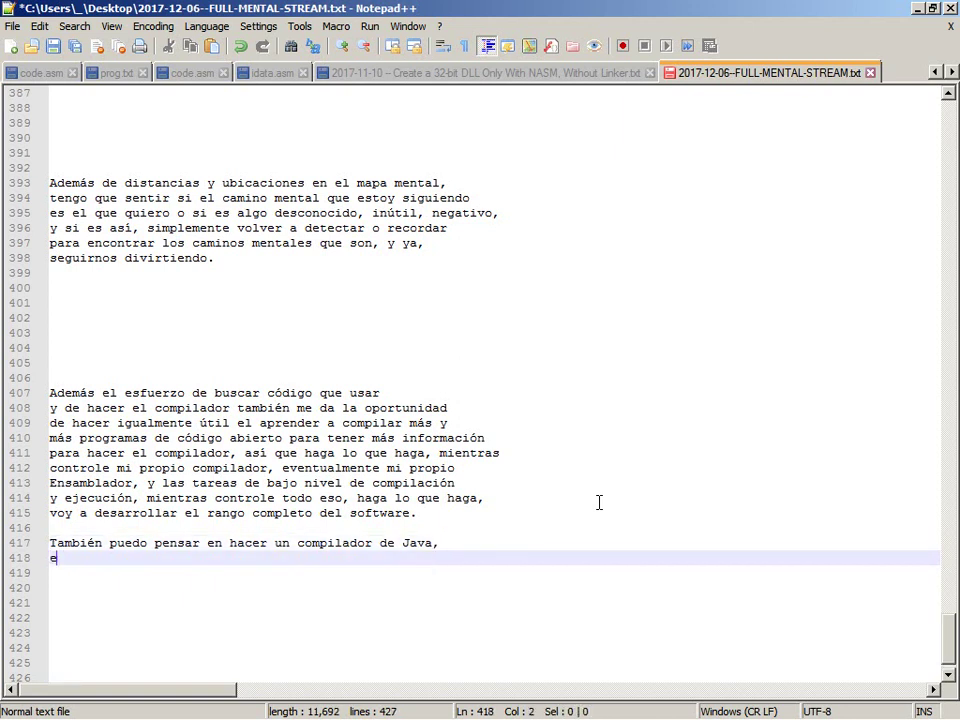
{"action": "type", "text": "n intérpretes para todos los"}
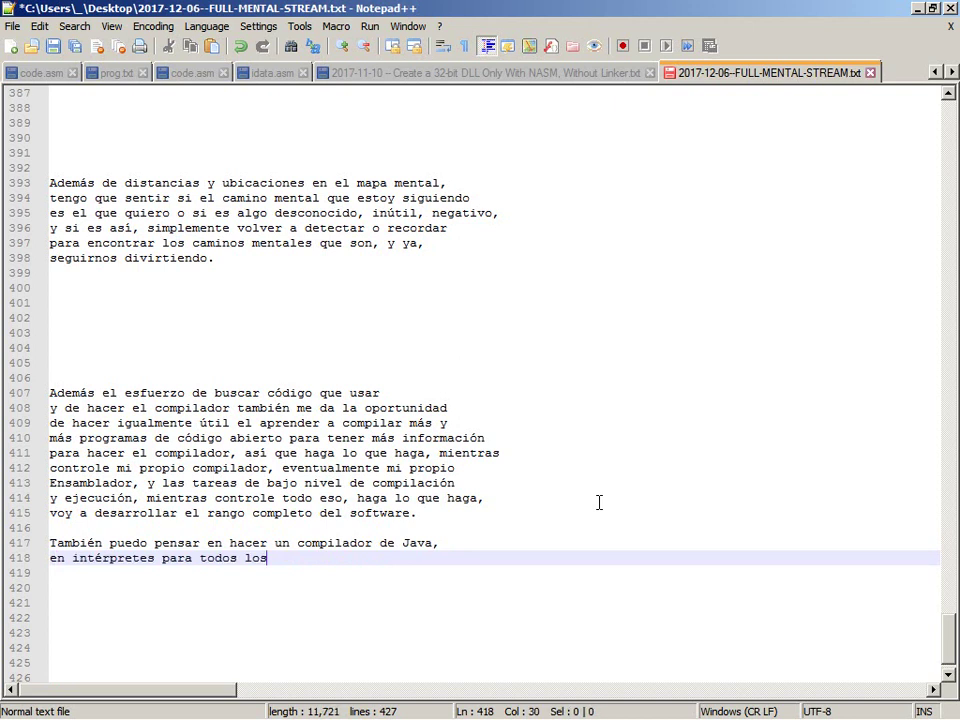
{"action": "type", "text": " lenguajes también."}
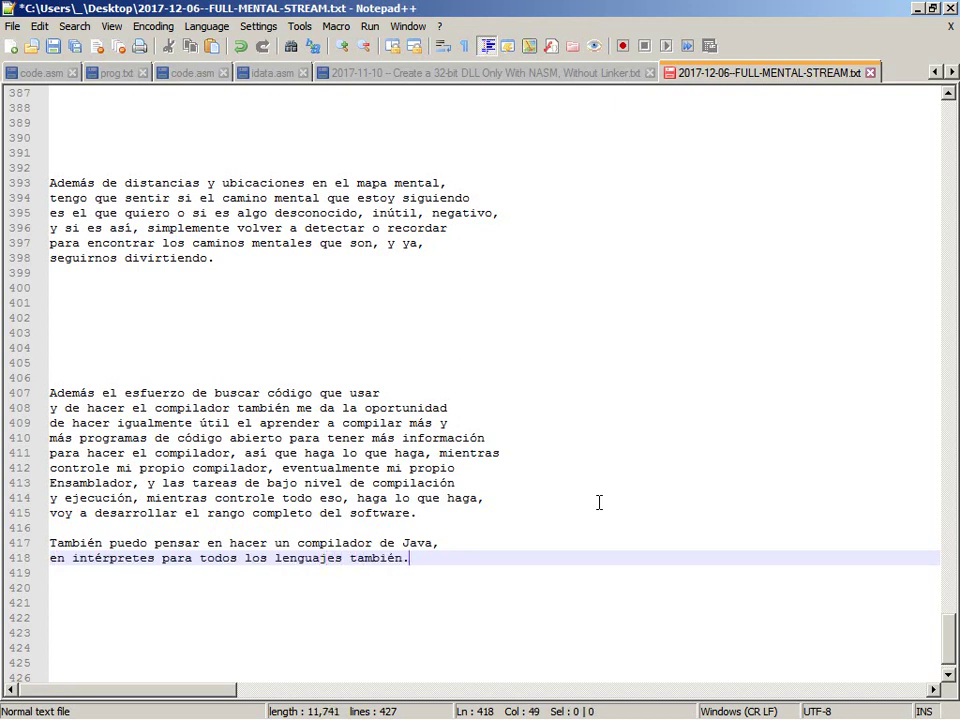
Add the sentence "Cosas como JDownloader2 hacen que estudiar Java para hacer un compilador nativo tenga sentido." over two lines.
{"action": "key", "text": "Return"}
{"action": "type", "text": "Cosas como "}
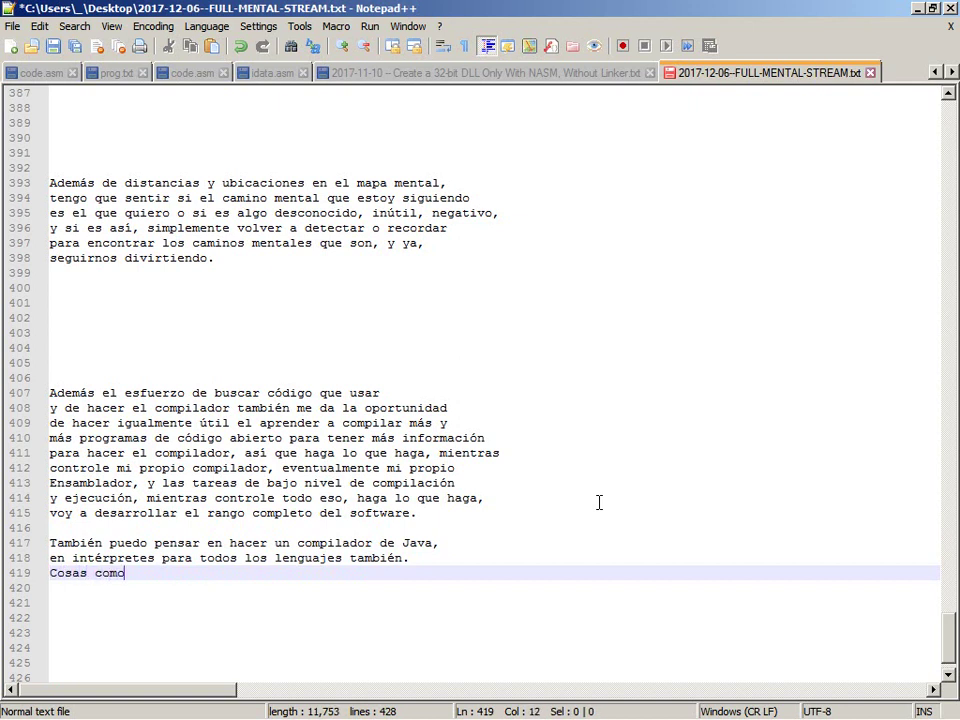
{"action": "type", "text": "JDownloader"}
{"action": "key", "text": "BackSpace"}
{"action": "type", "text": "2 hacen que es"}
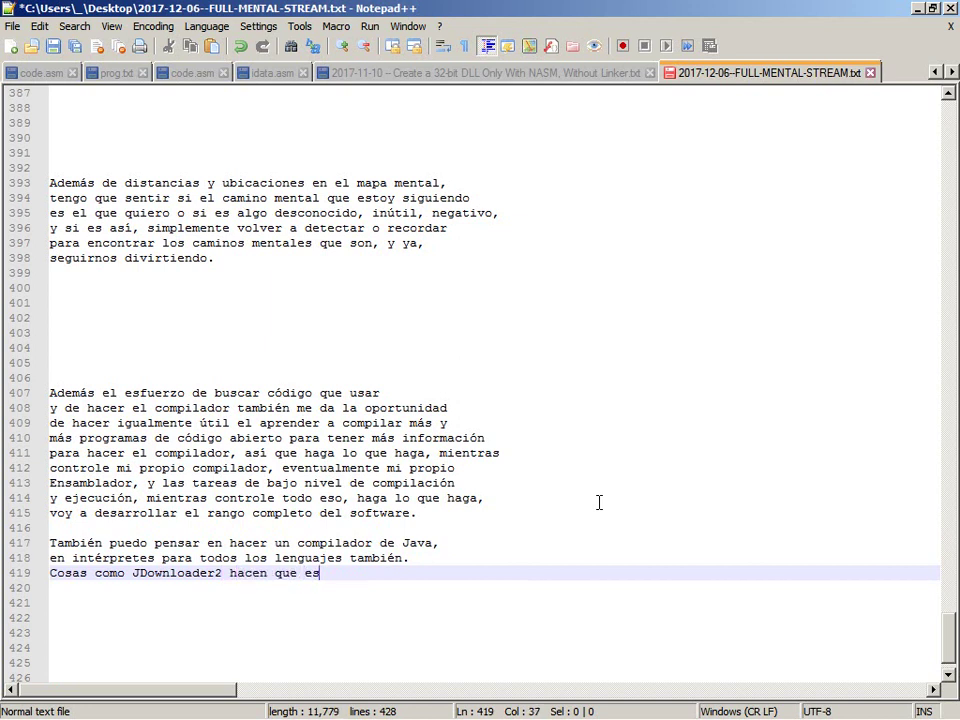
{"action": "type", "text": "tudiar Java para"}
{"action": "key", "text": "Return"}
{"action": "type", "text": "hacer u"}
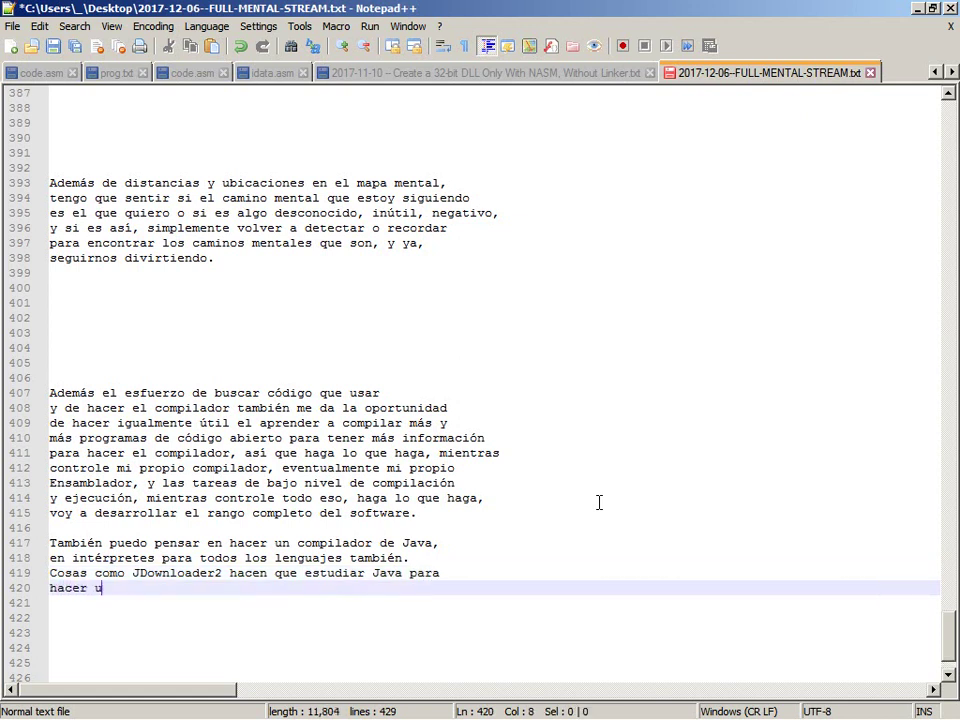
{"action": "type", "text": "n compilador nat"}
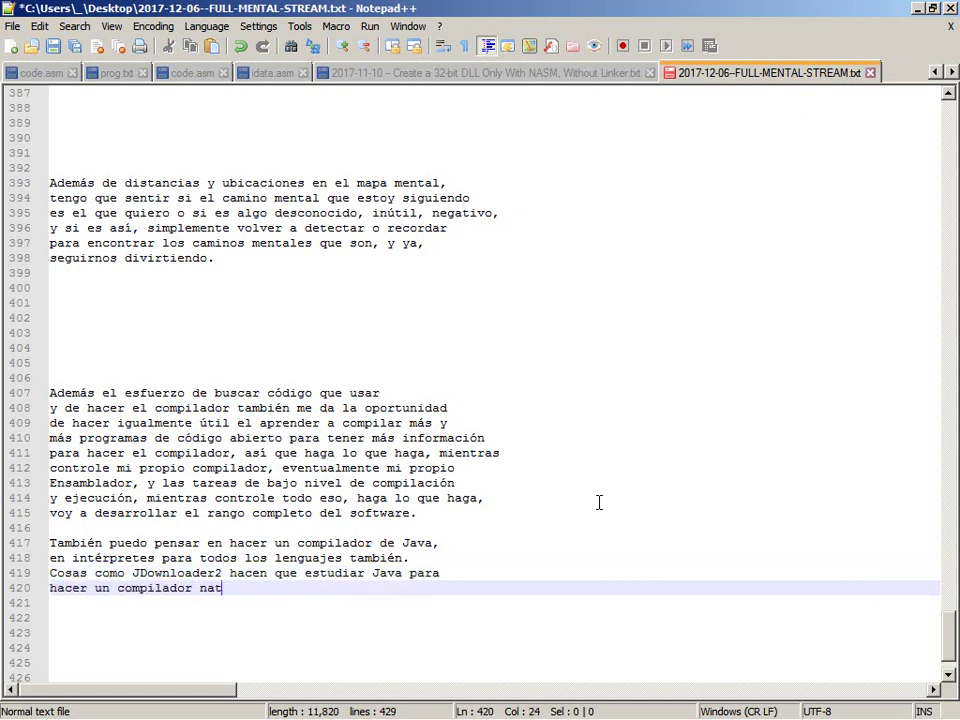
{"action": "type", "text": "ivo tenga sentido."}
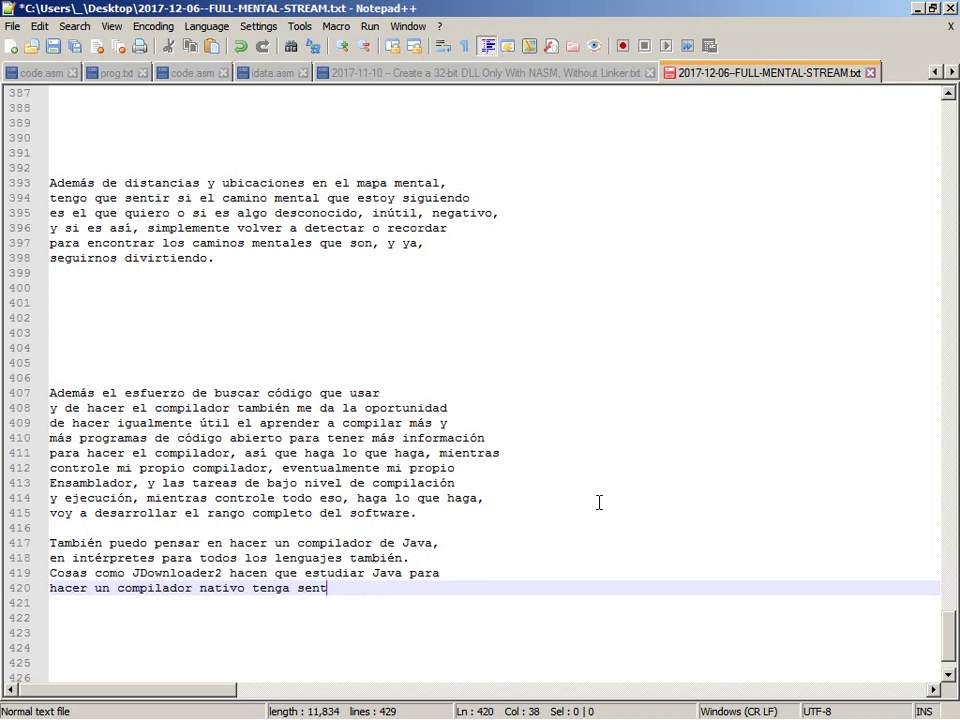
Change "tenga" to "tengan" in the last line and add "y realmente" before its period.
{"action": "key", "text": "Left"}
{"action": "key", "text": "Left"}
{"action": "key", "text": "Left"}
{"action": "key", "text": "Left"}
{"action": "key", "text": "Left"}
{"action": "key", "text": "Left"}
{"action": "key", "text": "Left"}
{"action": "key", "text": "Left"}
{"action": "key", "text": "Left"}
{"action": "type", "text": "n"}
{"action": "key", "text": "Right"}
{"action": "key", "text": "Right"}
{"action": "key", "text": "Right"}
{"action": "key", "text": "Right"}
{"action": "key", "text": "Right"}
{"action": "key", "text": "Right"}
{"action": "key", "text": "Right"}
{"action": "key", "text": "Right"}
{"action": "type", "text": "y realmente"}
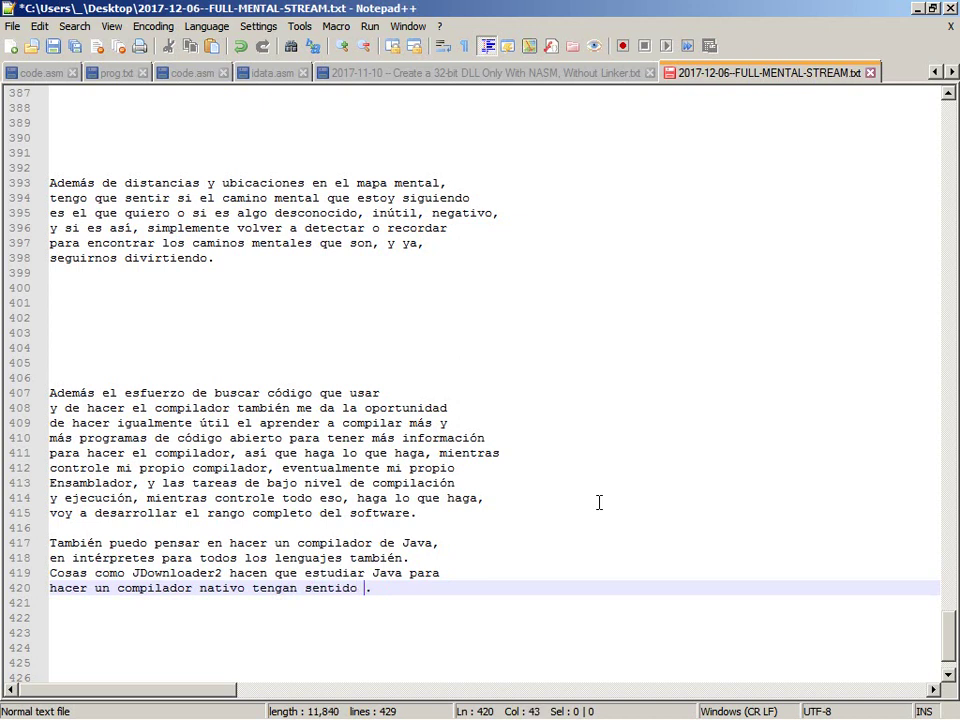
Finish the sentence with "me ayuden a portear los trucos a lenguajes técnicamente más portables como C, PHP, etc..." over two lines.
{"action": "key", "text": "Return"}
{"action": "type", "text": "me  ayuden a portear los t"}
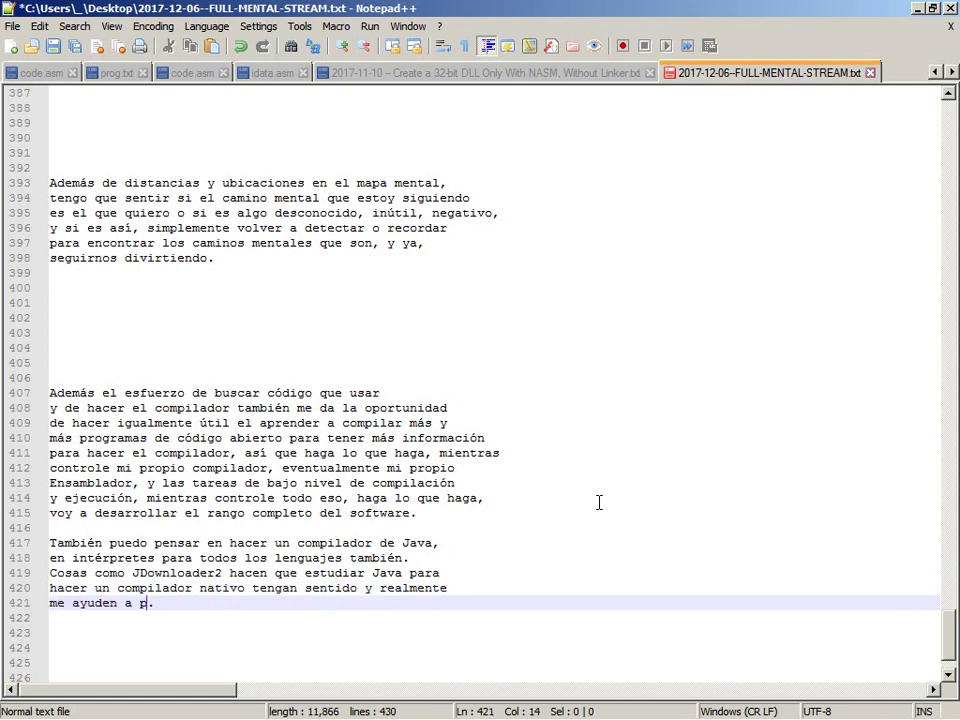
{"action": "type", "text": "rucos a len"}
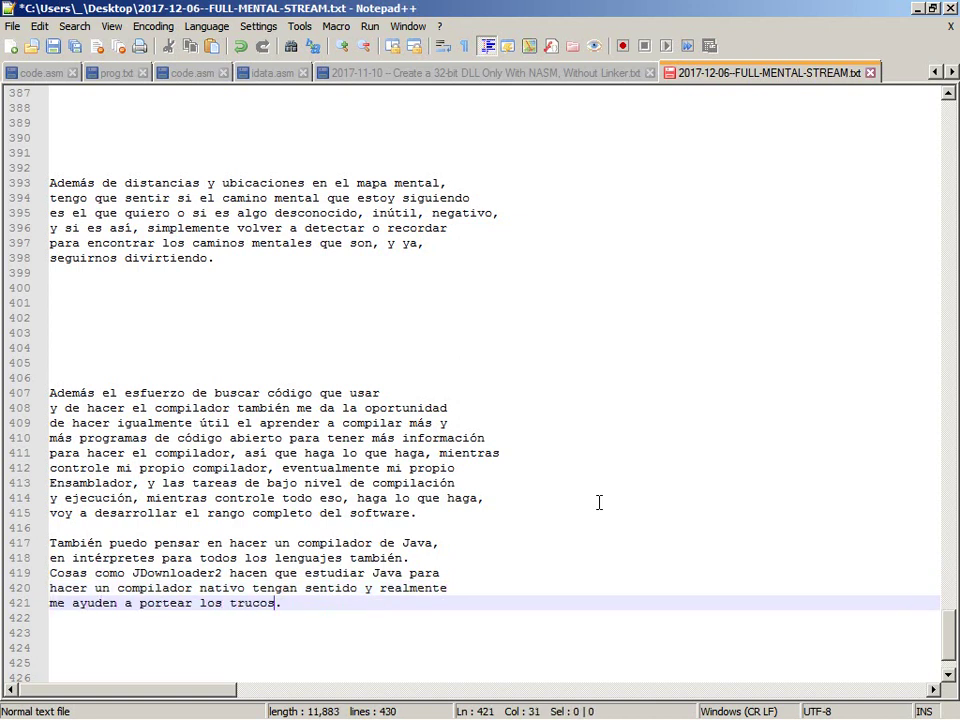
{"action": "type", "text": "guajes m´o"}
{"action": "key", "text": "BackSpace"}
{"action": "key", "text": "BackSpace"}
{"action": "key", "text": "BackSpace"}
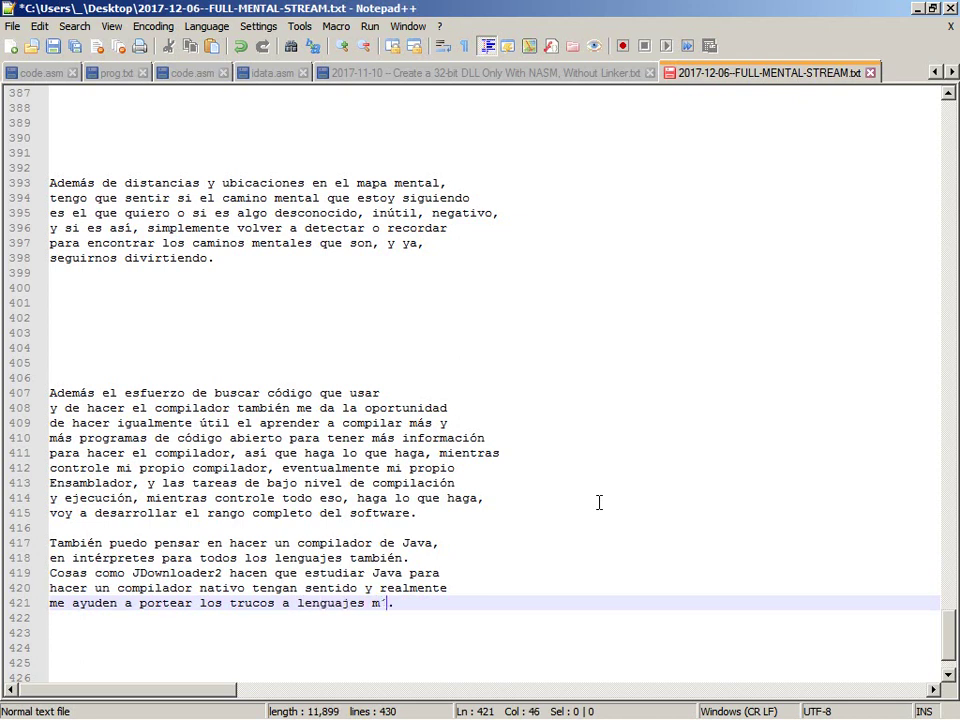
{"action": "type", "text": "t´"}
{"action": "type", "text": "écnicamente"}
{"action": "key", "text": "Return"}
{"action": "type", "text": "más portabl"}
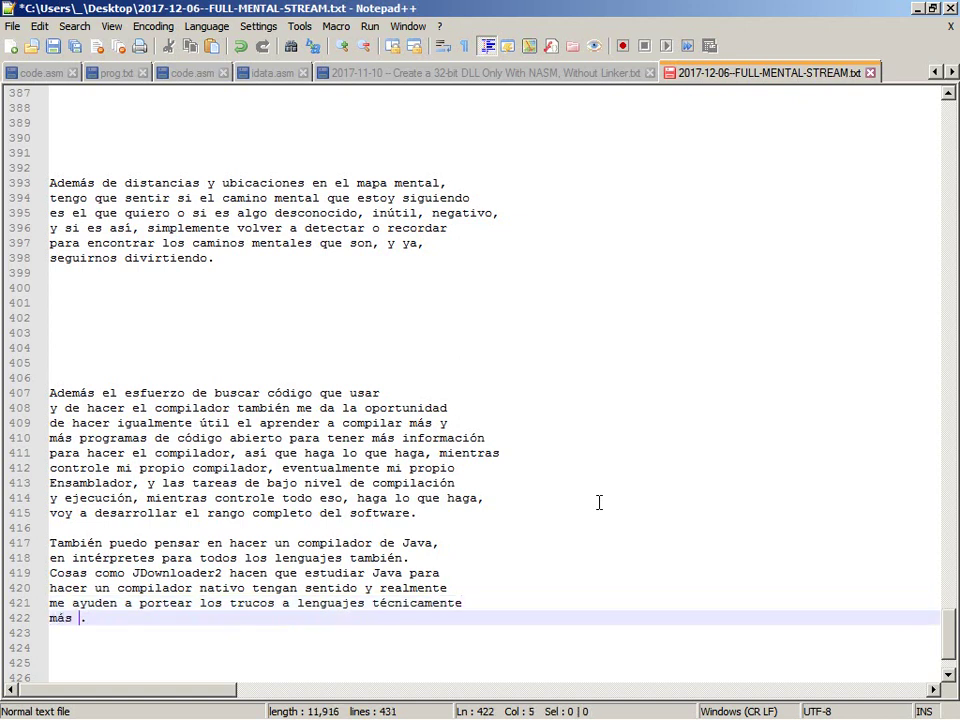
{"action": "type", "text": "es como C, E"}
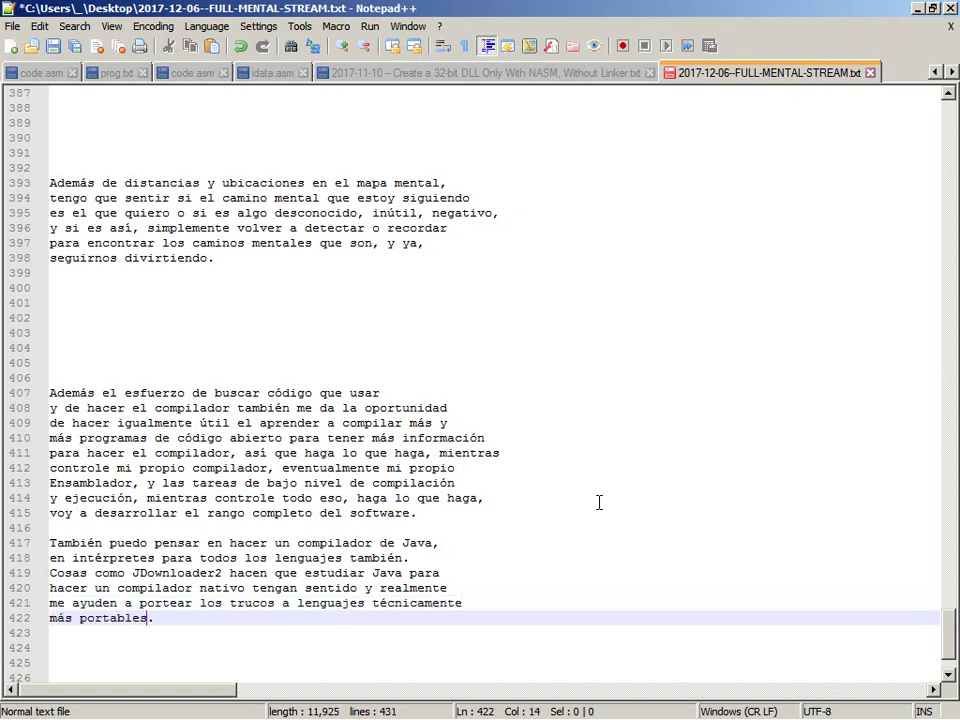
{"action": "type", "text": "HP, etc.."}
{"action": "key", "text": "End"}
Place the insertion point on empty line 426, below the paragraph ending in "más portables como C, PHP, etc...".
{"action": "key", "text": "Down"}
{"action": "key", "text": "Down"}
{"action": "key", "text": "Down"}
{"action": "key", "text": "Down"}
{"action": "key", "text": "Down"}
{"action": "key", "text": "Down"}
{"action": "key", "text": "Down"}
{"action": "key", "text": "Down"}
{"action": "key", "text": "Down"}
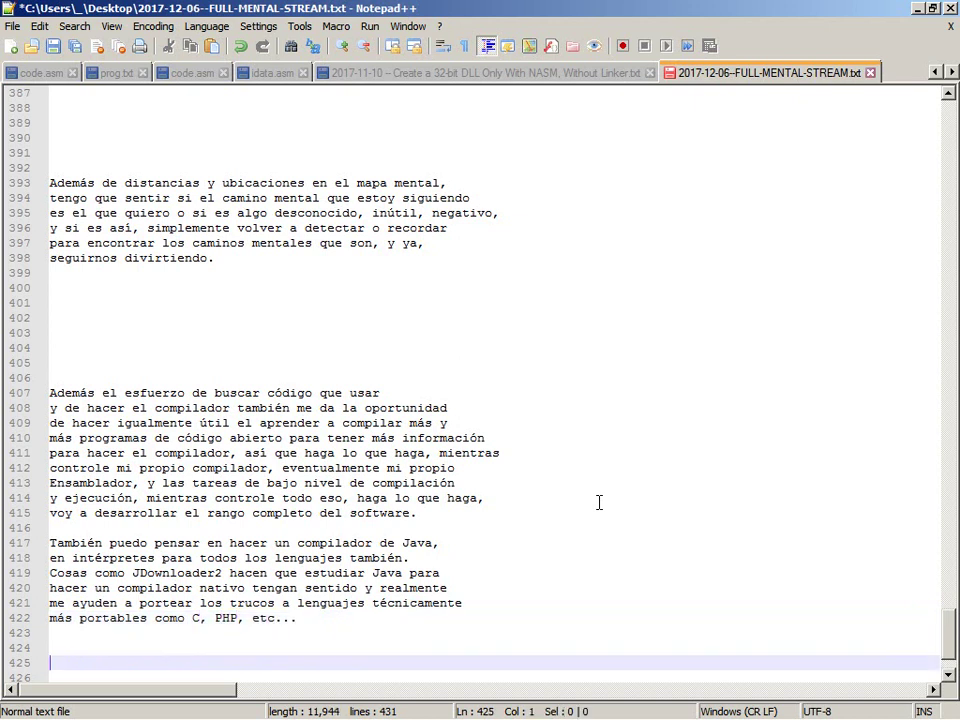
{"action": "key", "text": "Up"}
{"action": "key", "text": "Up"}
{"action": "key", "text": "Up"}
{"action": "key", "text": "Up"}
{"action": "key", "text": "Up"}
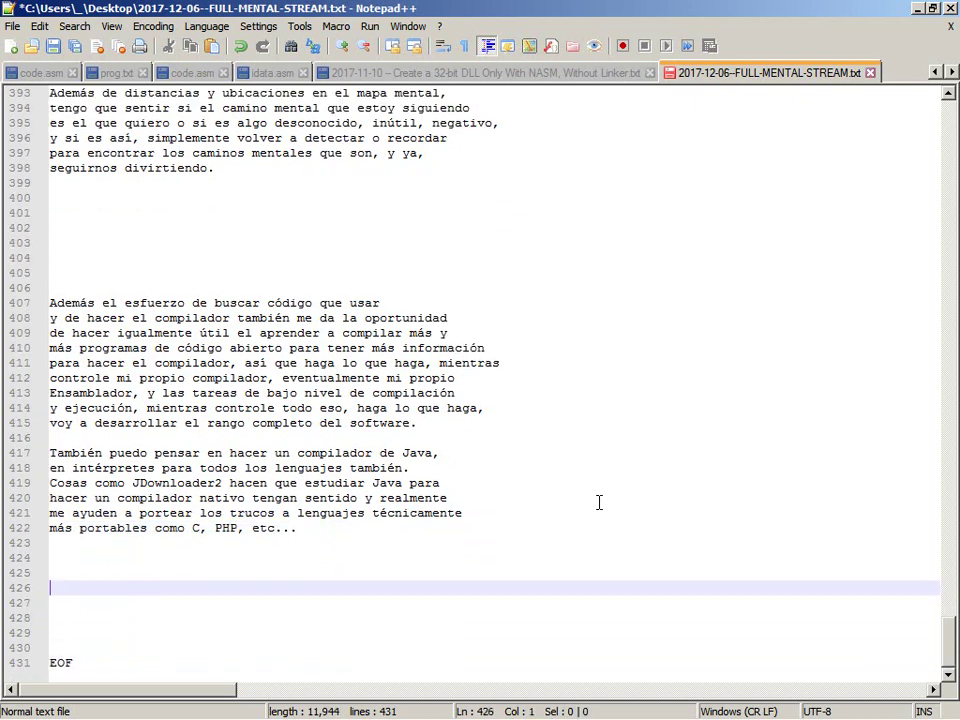
Switch to the command prompt, rerun "httpd -k stop & httpd -k start" to restart Apache, and return to the Nightly browser.
{"action": "key", "text": "ctrl+space"}
{"action": "key", "text": "Right"}
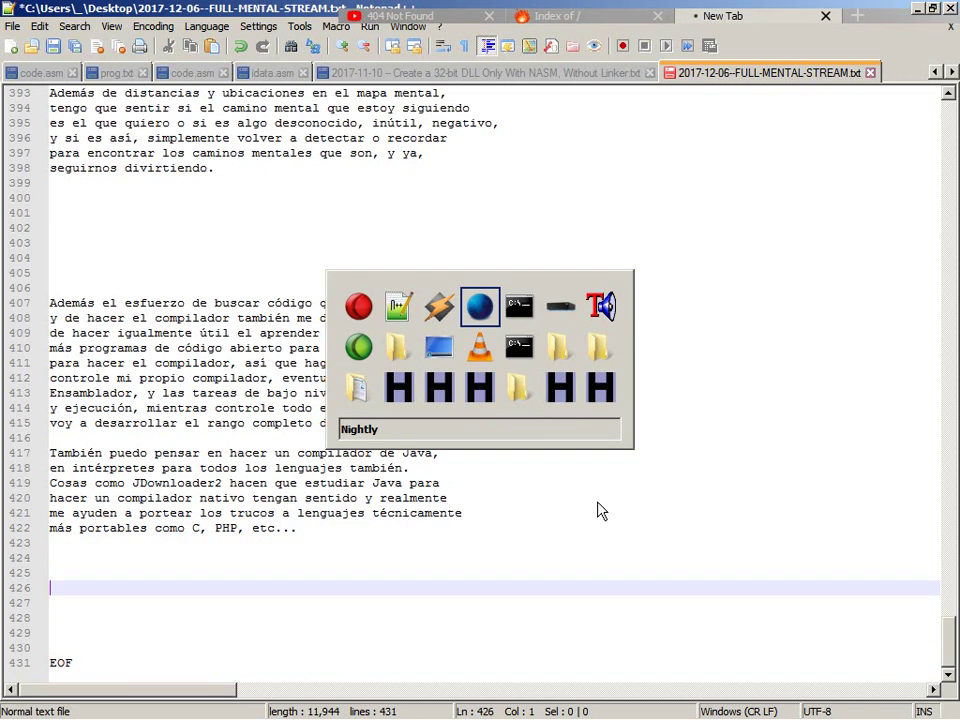
{"action": "key", "text": "alt+Tab"}
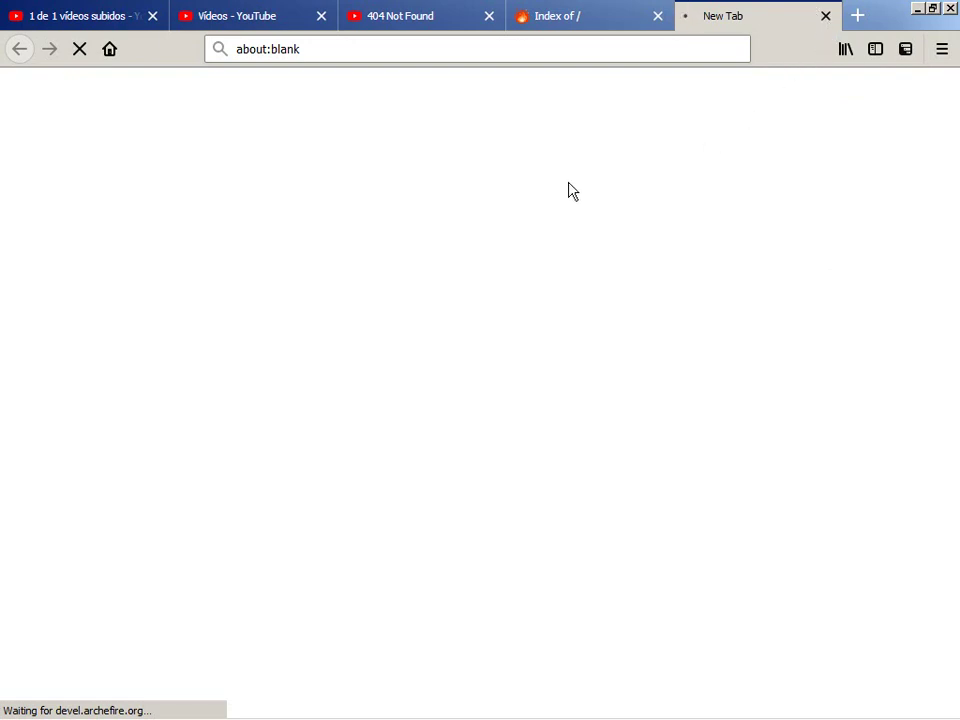
{"action": "key", "text": "alt+Tab"}
{"action": "key", "text": "alt+Tab"}
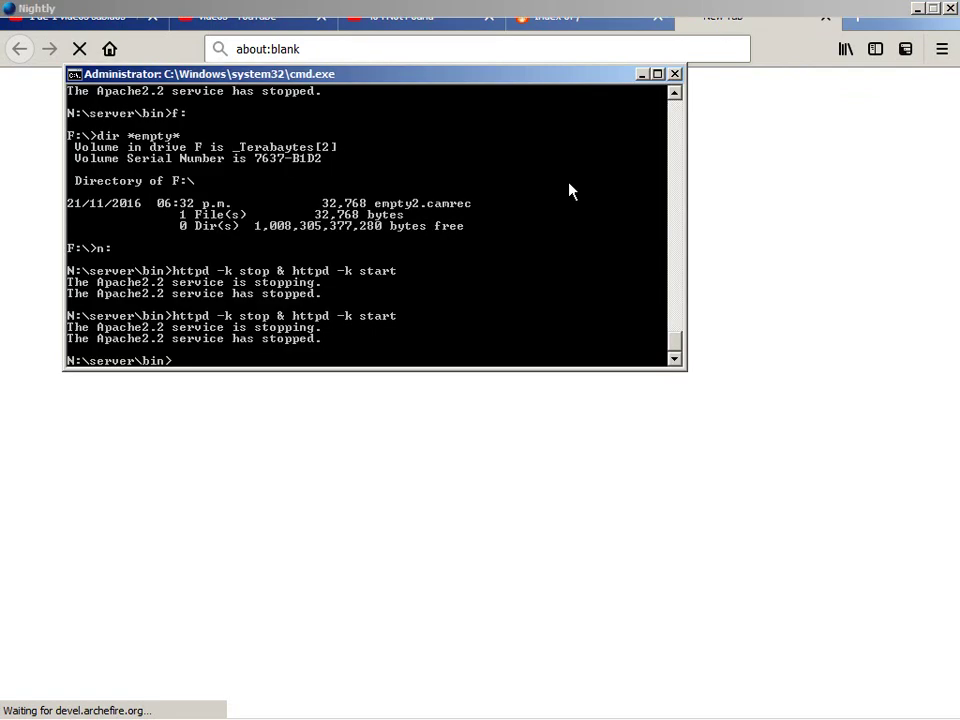
{"action": "key", "text": "Up"}
{"action": "key", "text": "alt+Tab"}
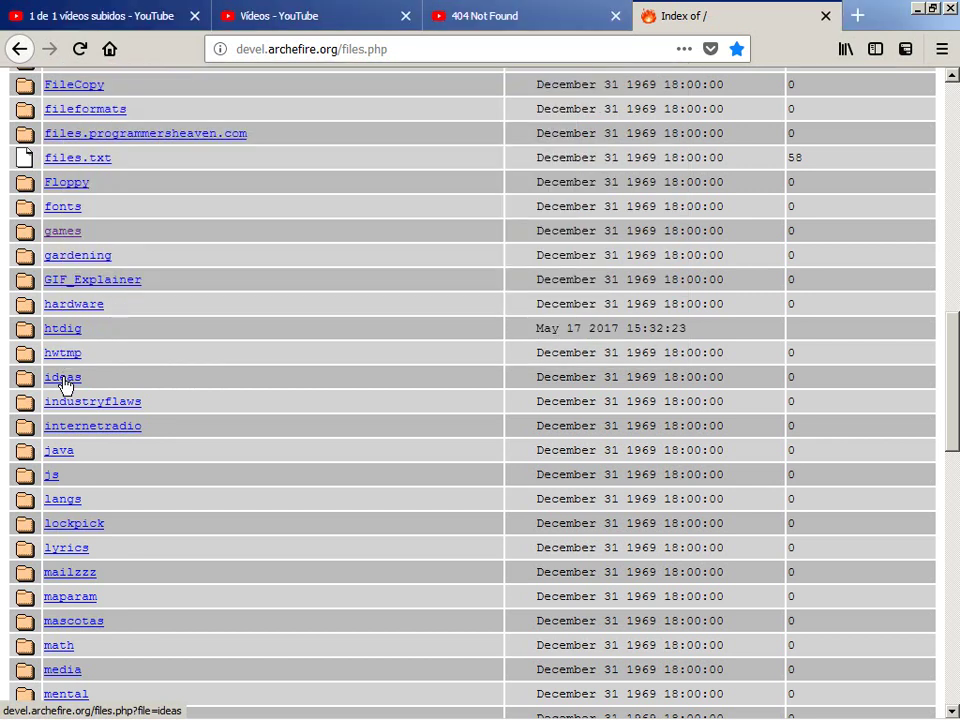
Open the ideas folder and its txt subfolder in the devel.archefire.org file index, and copy the link address of 2017-11-22.txt.
{"action": "left_click", "coordinate": [62, 385]}
{"action": "key", "text": "alt+Tab"}
{"action": "key", "text": "alt+Tab"}
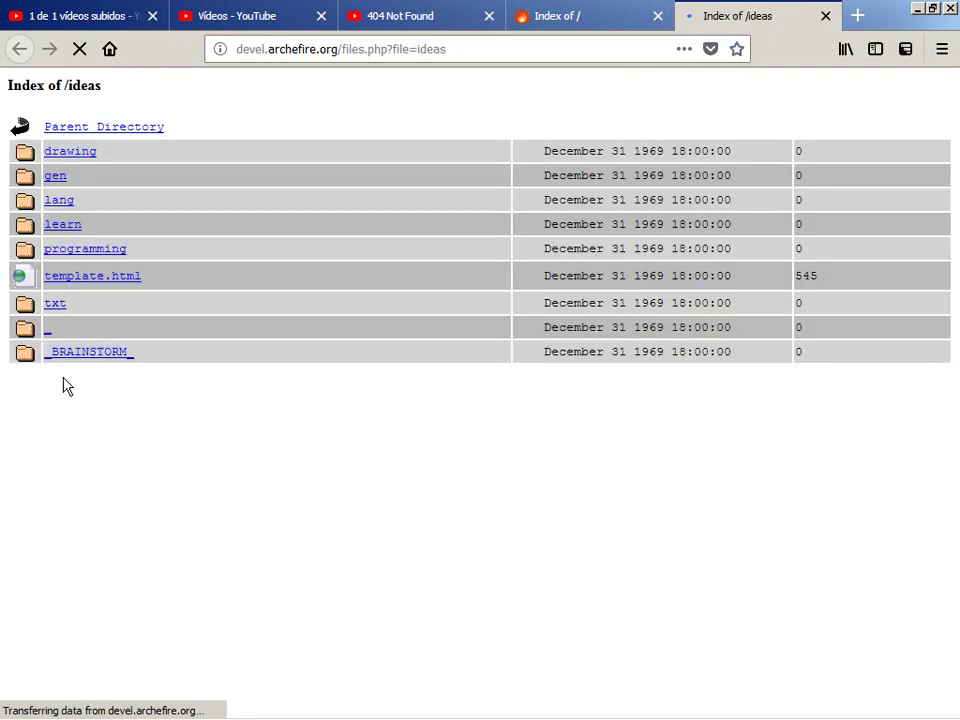
{"action": "middle_click", "coordinate": [48, 303]}
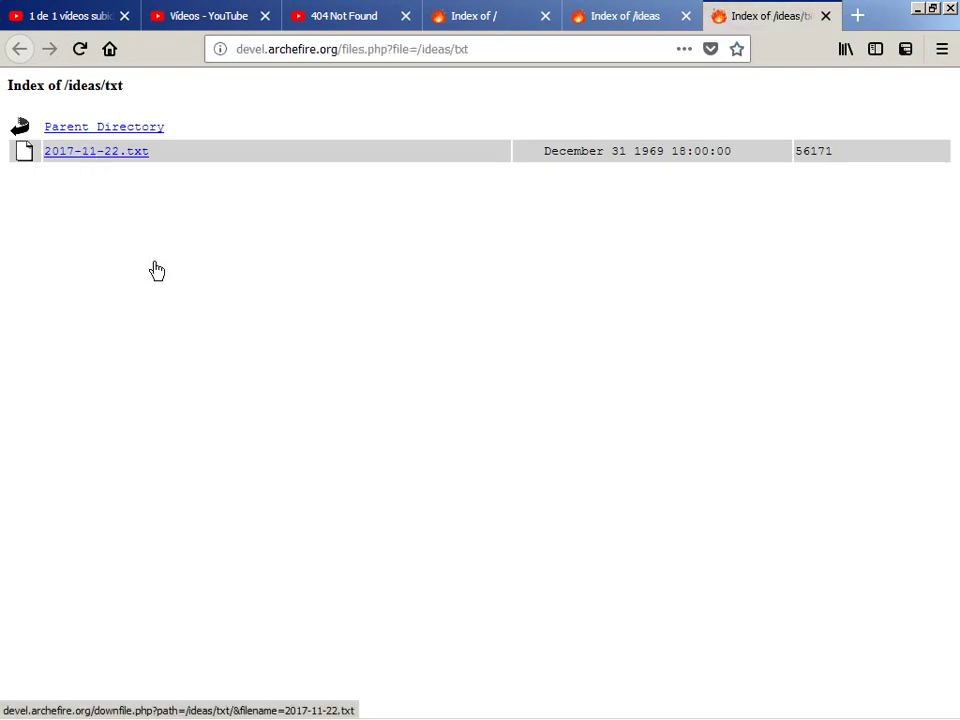
{"action": "key", "text": "Menu"}
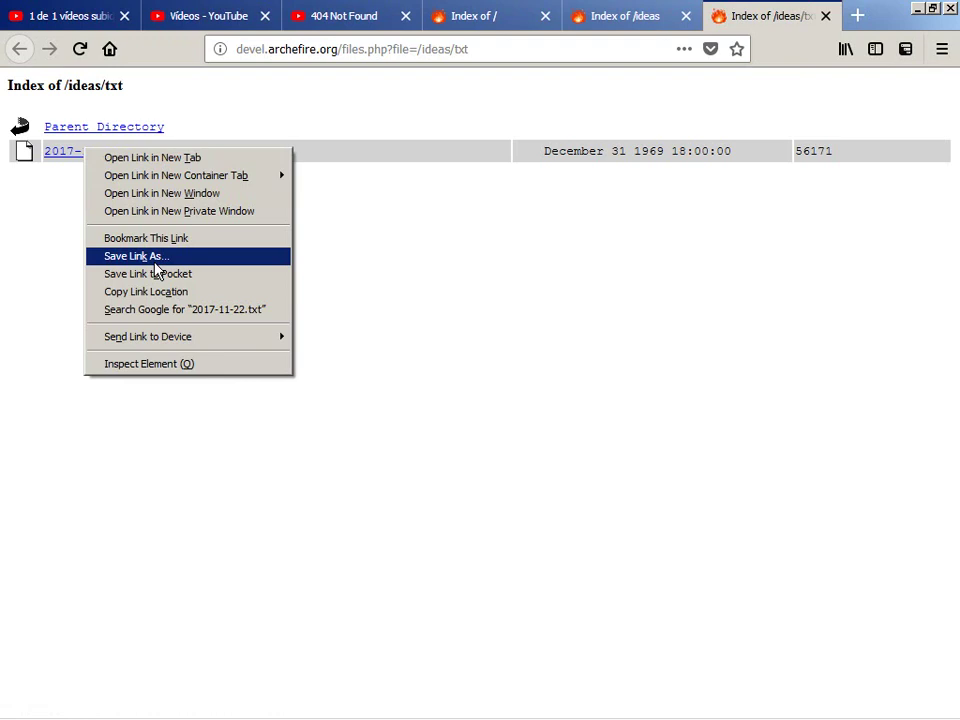
{"action": "left_click", "coordinate": [200, 292]}
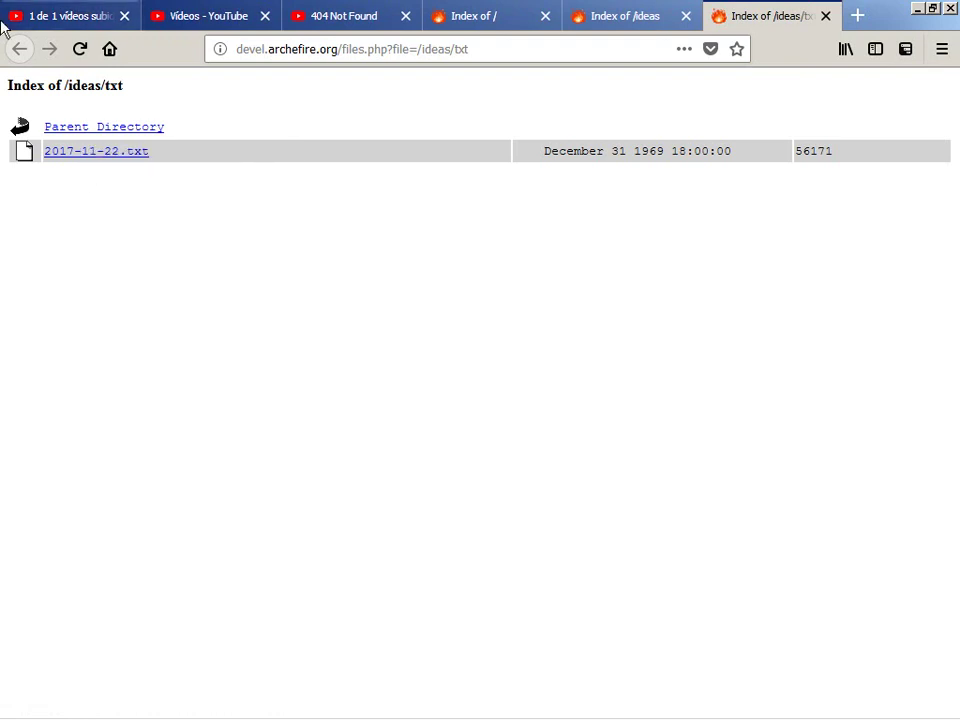
Paste the copied 2017-11-22.txt link into the description of the YouTube upload "2017-12-06 -- Ideas" and save the changes.
{"action": "left_click", "coordinate": [60, 27]}
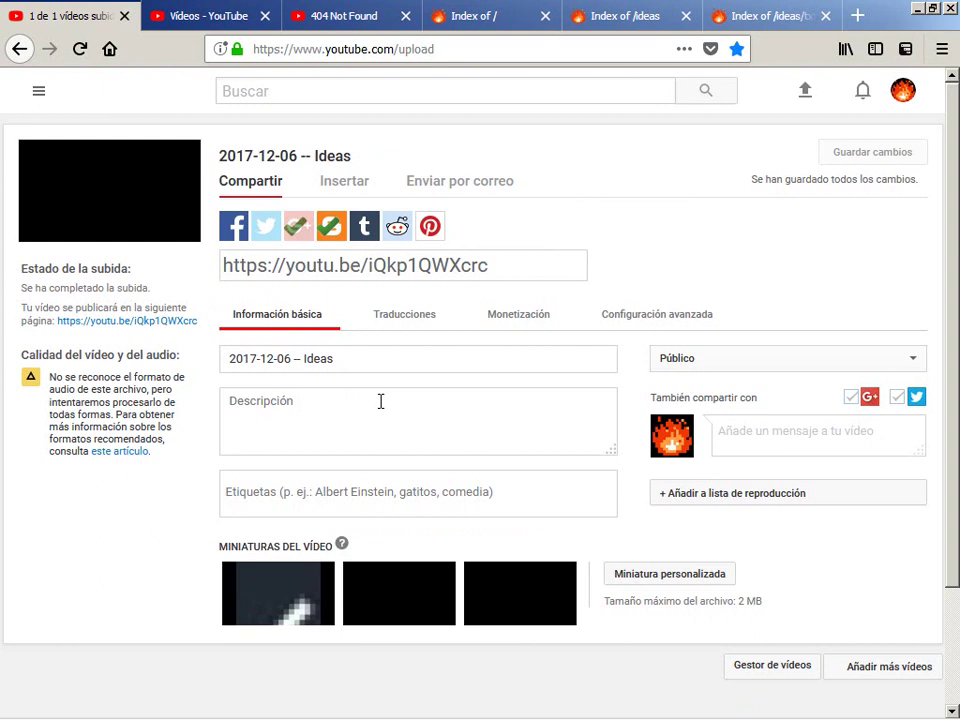
{"action": "left_click", "coordinate": [380, 401]}
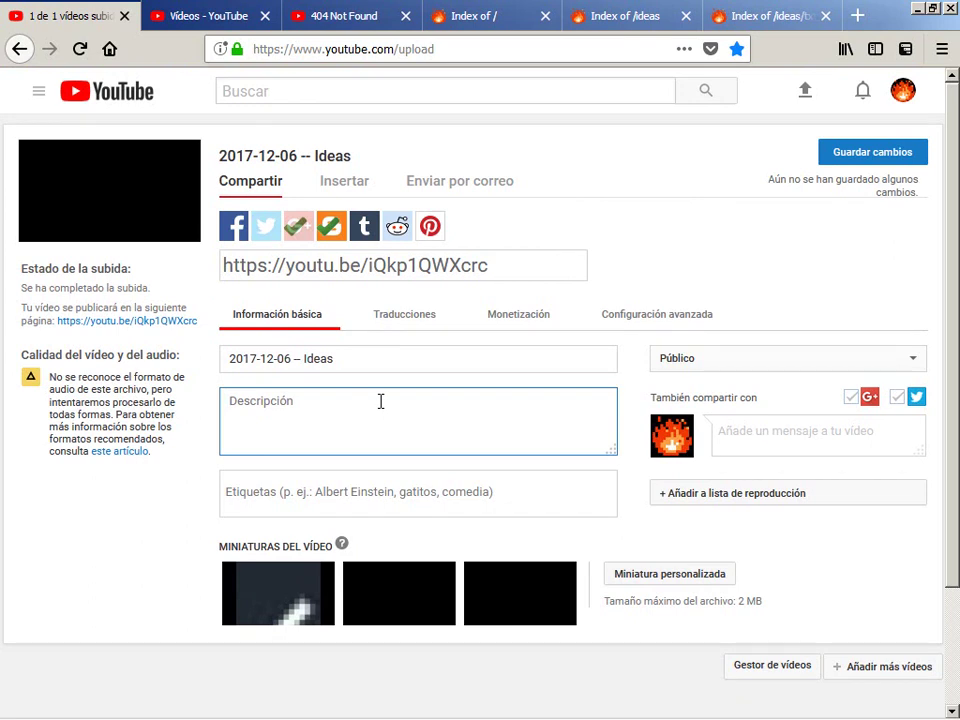
{"action": "type", "text": "http://devel.archefire.org/downfile.php?path=/ideas/txt/&filename=2017-11-22.txt"}
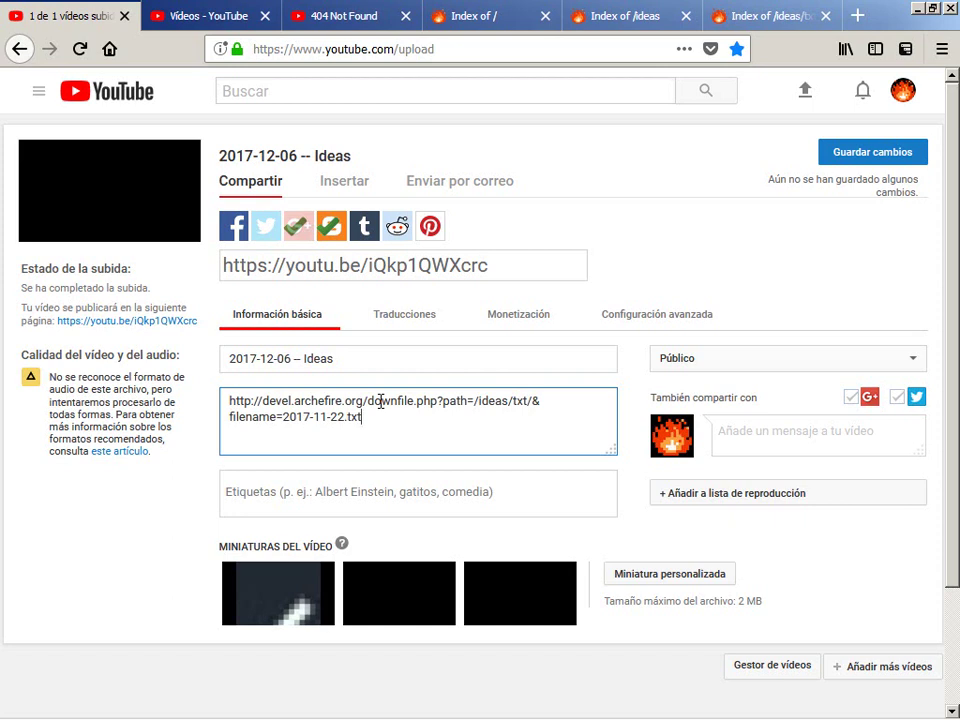
{"action": "left_click", "coordinate": [867, 157]}
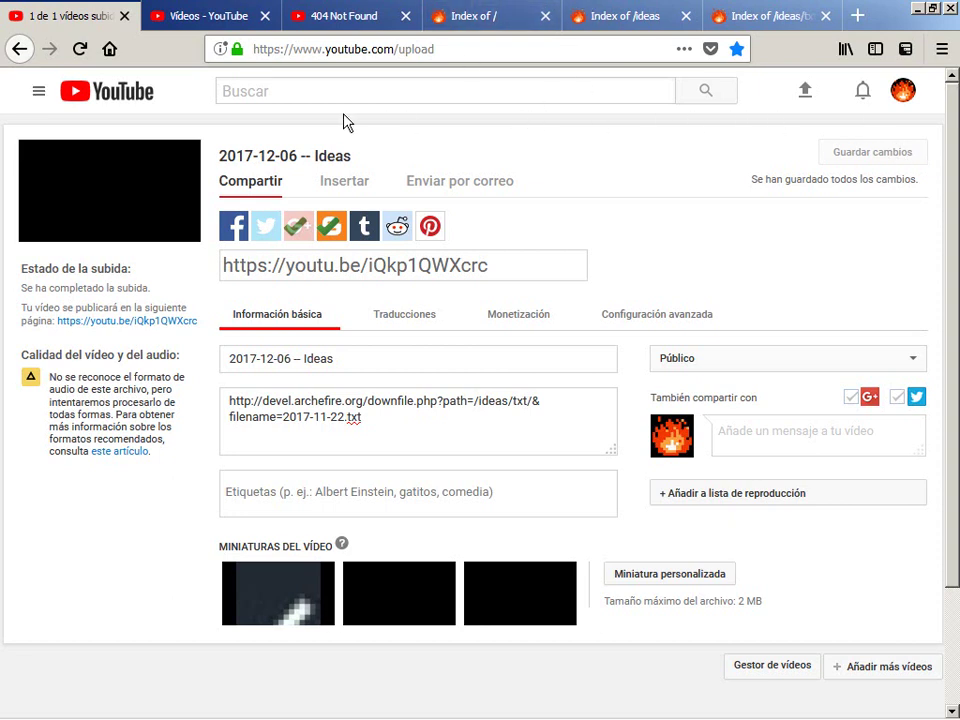
Check the YouTube video manager's list, reload it, and return to the upload page.
{"action": "left_click", "coordinate": [200, 20]}
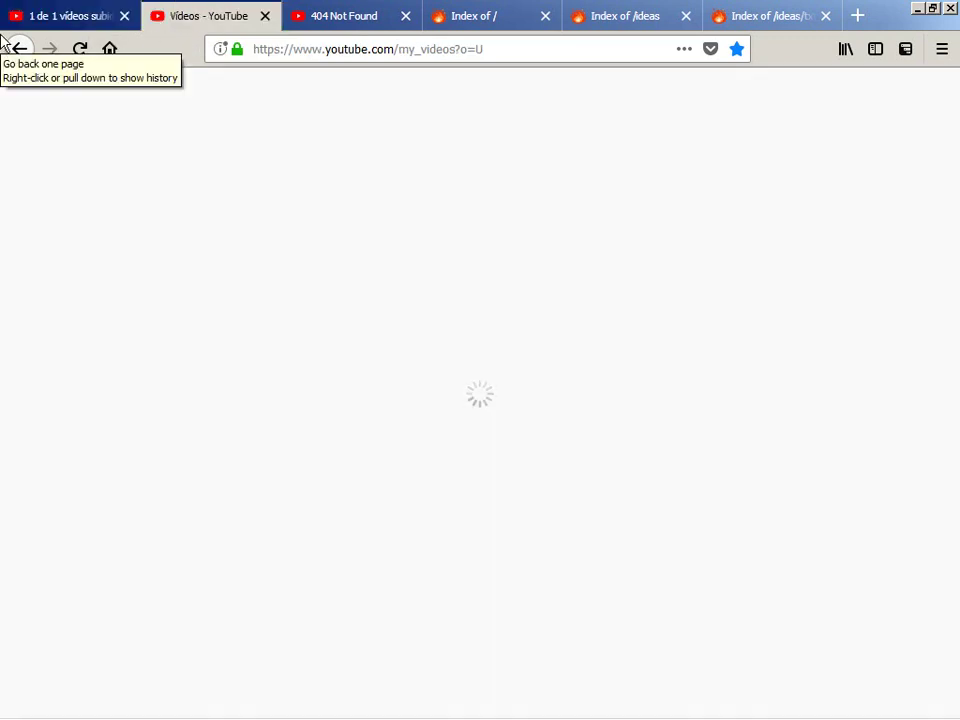
{"action": "left_click", "coordinate": [55, 22]}
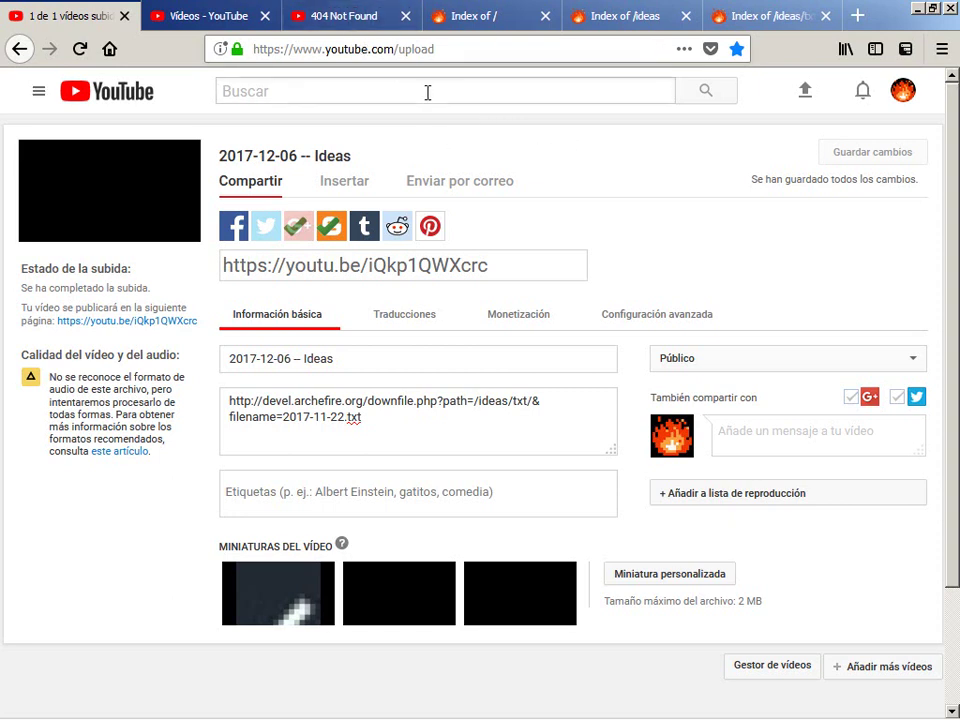
{"action": "key", "text": "ctrl+Tab"}
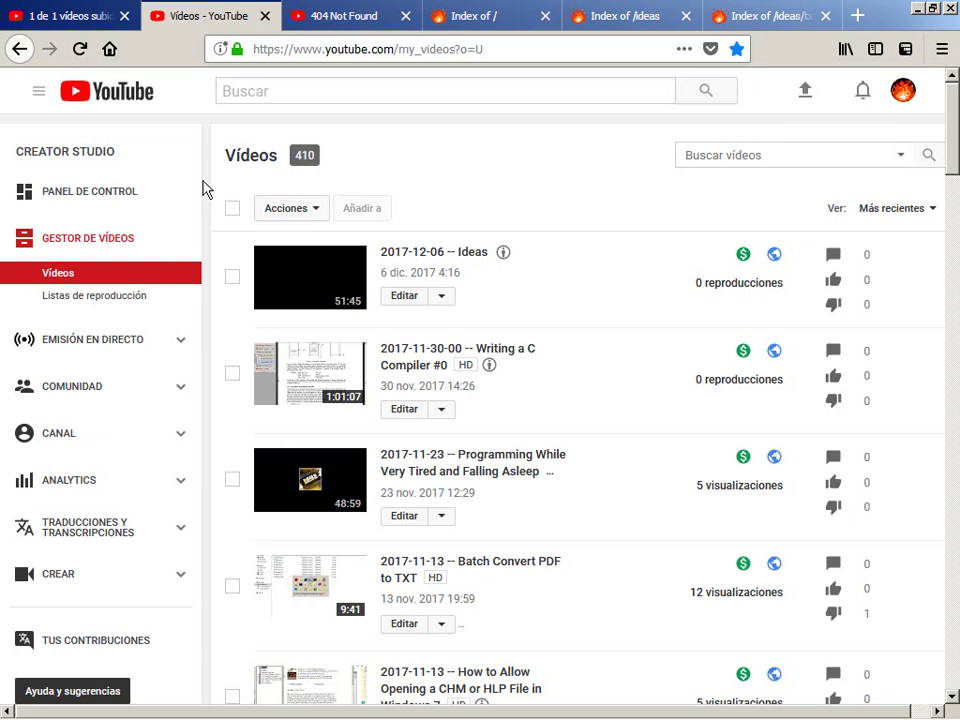
{"action": "key", "text": "F5"}
{"action": "key", "text": "ctrl+Page_Up"}
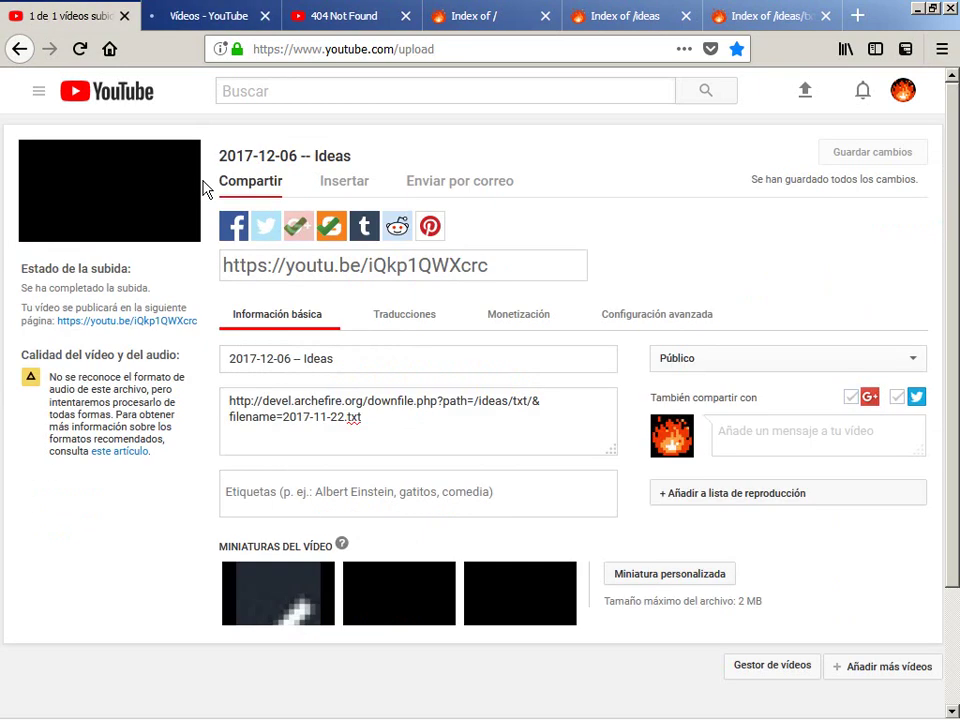
Switch back to Notepad++ and add the line "Además, si me pongo a escribir a mano el código de C" on line 426.
{"action": "key", "text": "alt+Tab"}
{"action": "key", "text": "alt+Tab"}
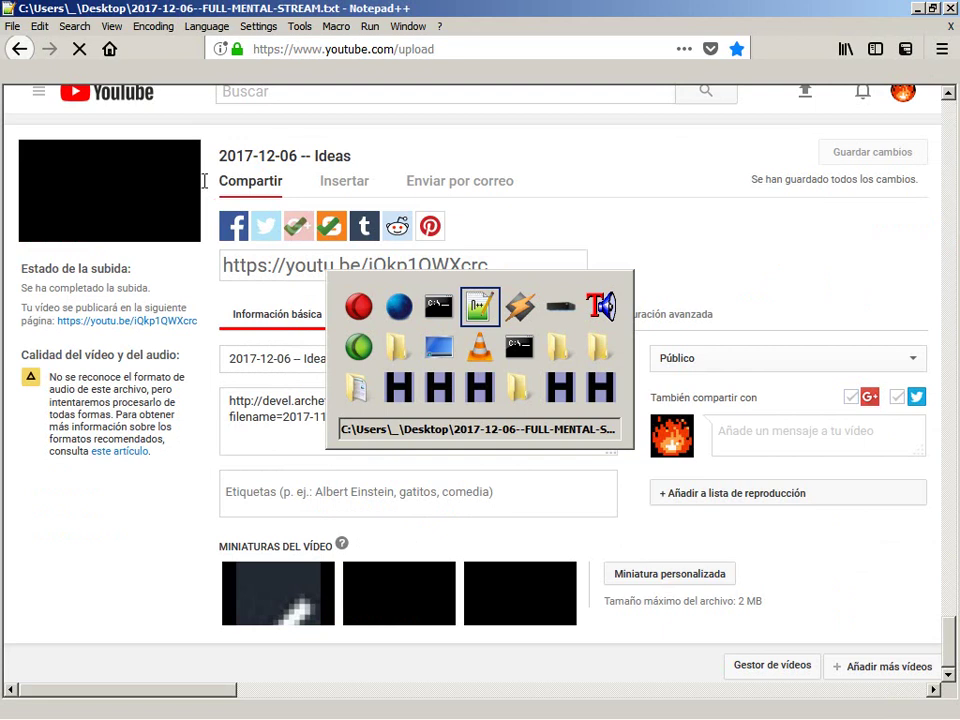
{"action": "key", "text": "alt+Tab"}
{"action": "key", "text": "Escape"}
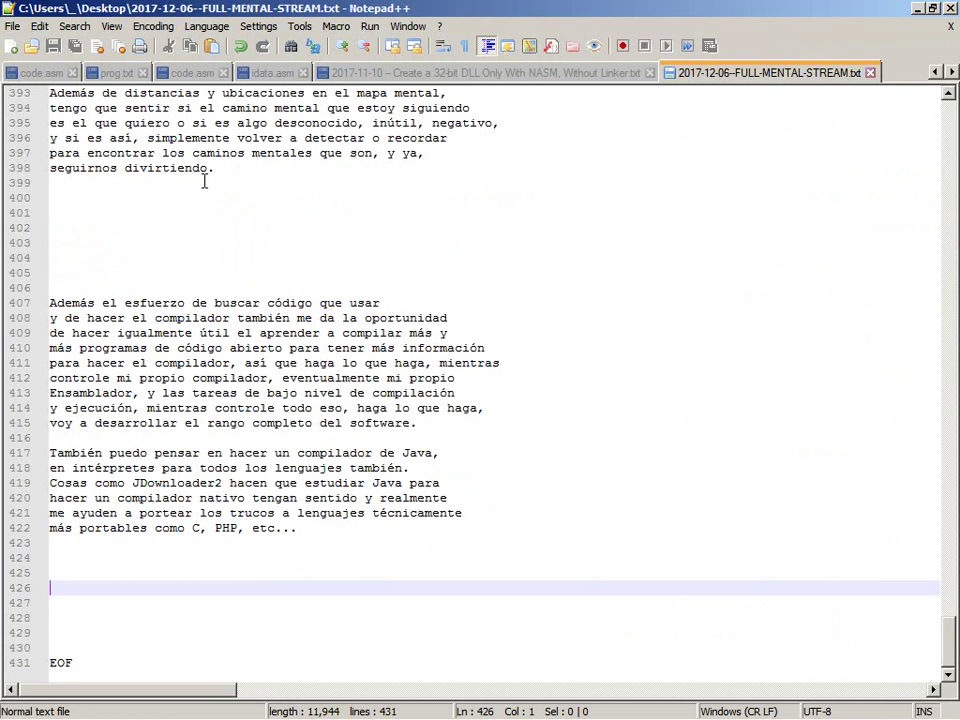
{"action": "type", "text": "Además, si me pongo a"}
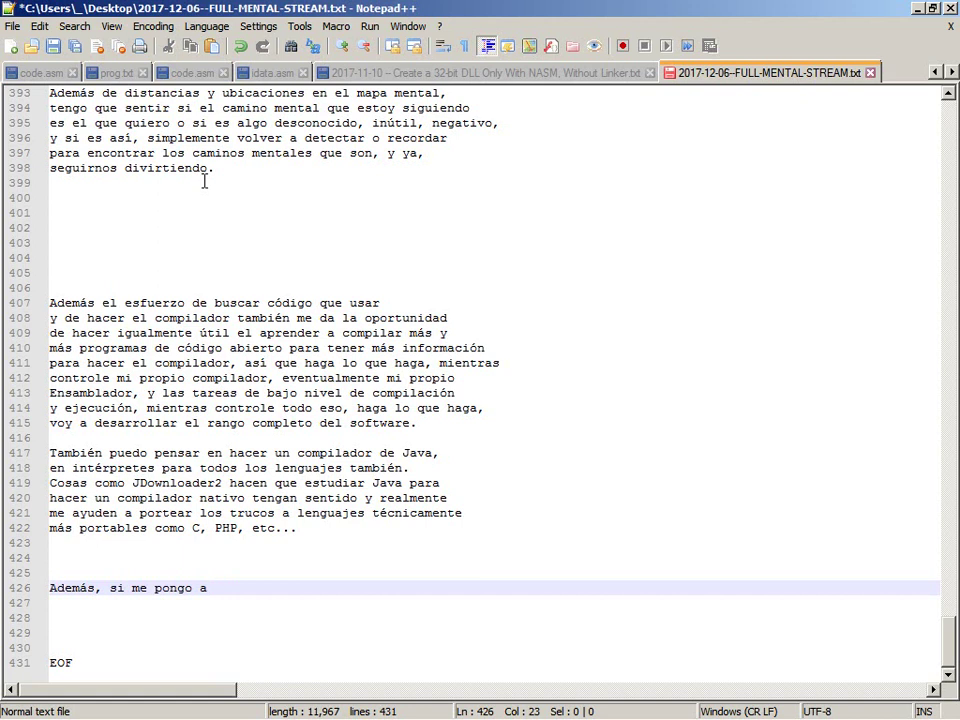
{"action": "type", "text": "escribir a mano "}
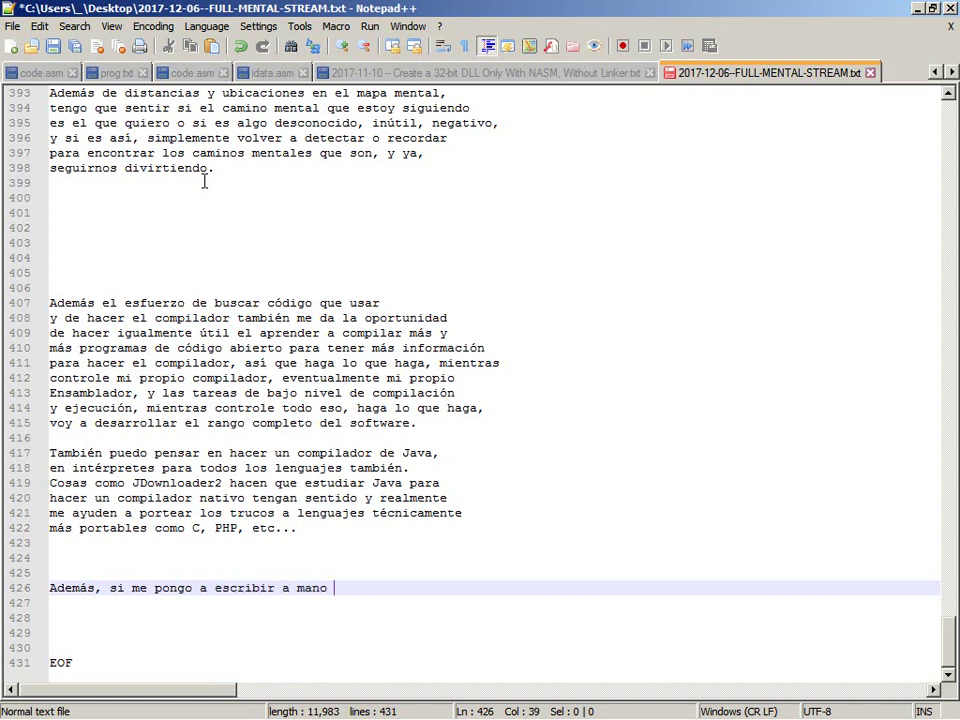
{"action": "type", "text": "el código de "}
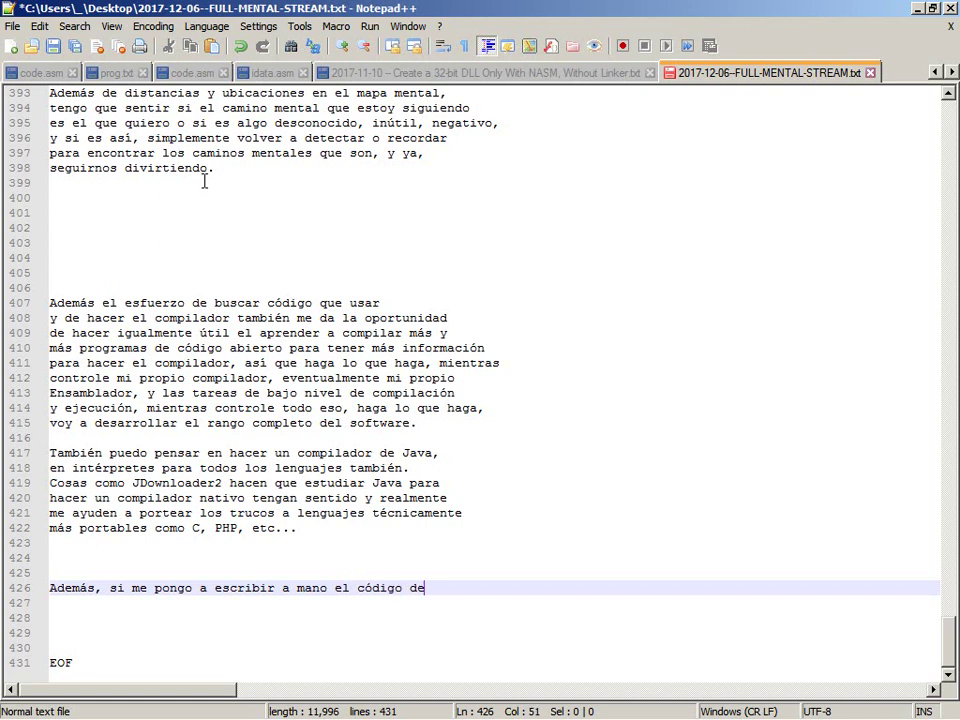
{"action": "type", "text": "C"}
{"action": "key", "text": "Return"}
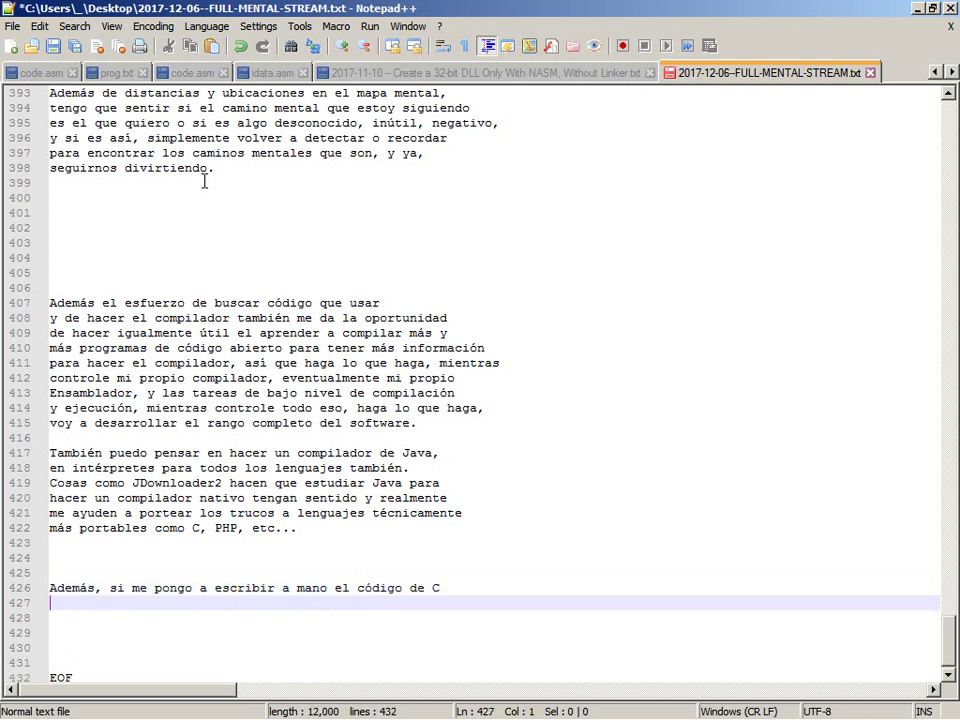
Add the line "completo," and, separated by blank lines below it, the word notes "entero" and "completo" on separate lines.
{"action": "type", "text": "completo,"}
{"action": "key", "text": "Return"}
{"action": "key", "text": "Return"}
{"action": "type", "text": "entero"}
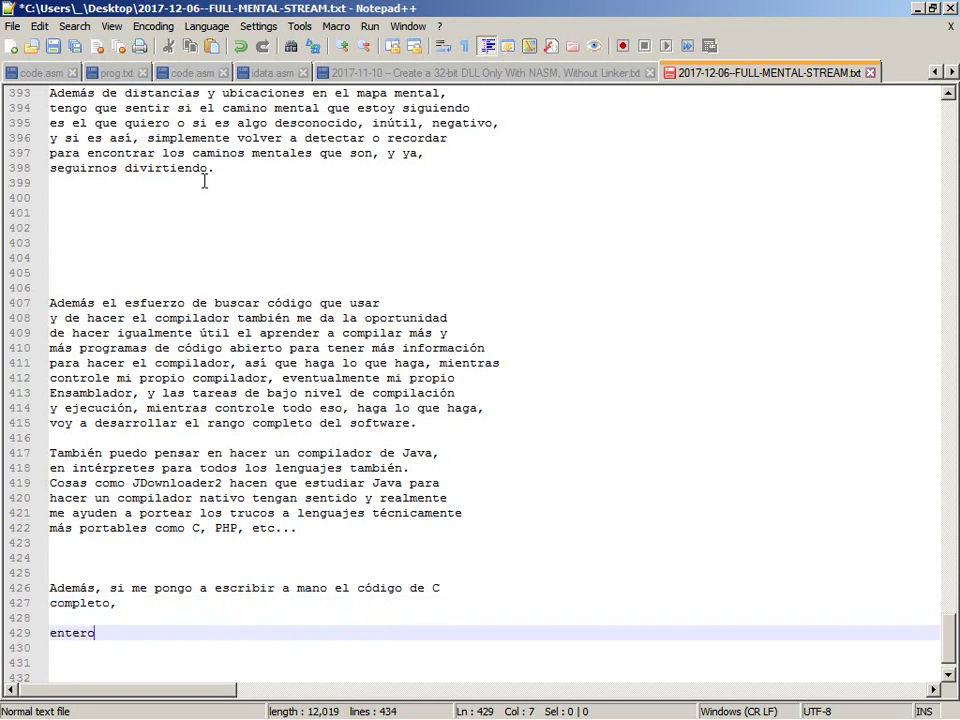
{"action": "key", "text": "Return"}
{"action": "type", "text": "completo"}
{"action": "key", "text": "Up"}
{"action": "key", "text": "Up"}
{"action": "key", "text": "Return"}
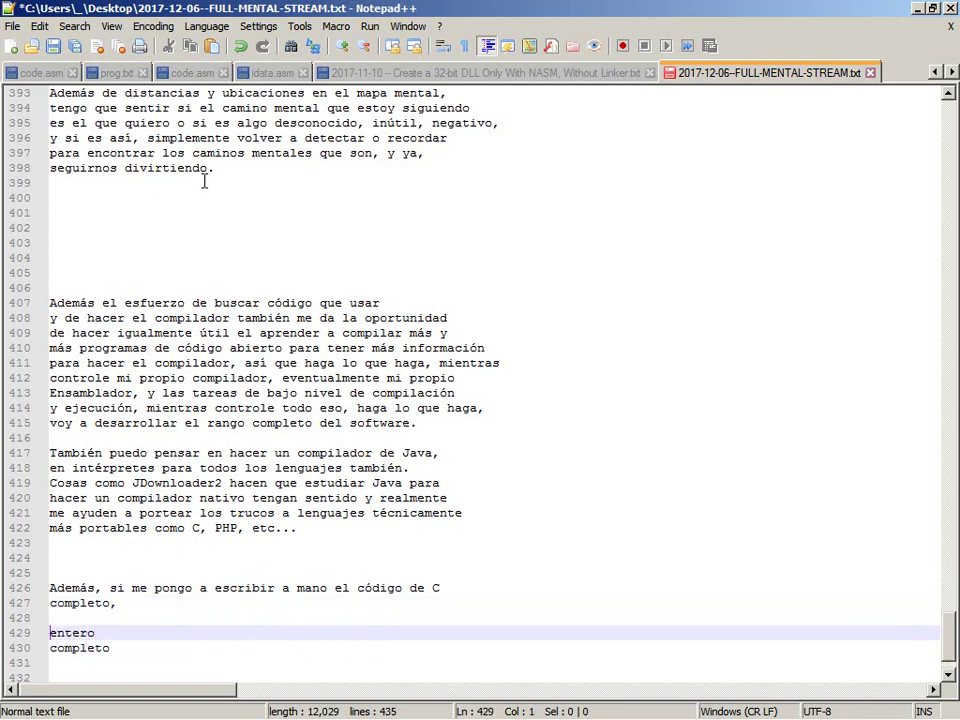
{"action": "key", "text": "Return"}
{"action": "key", "text": "Return"}
Continue after "completo," with "voy a sobrepasar el tedio ya que eso va a hacer" and start the following line with "que".
{"action": "key", "text": "ctrl+End"}
{"action": "key", "text": "Up"}
{"action": "key", "text": "Up"}
{"action": "key", "text": "Up"}
{"action": "key", "text": "Up"}
{"action": "key", "text": "Up"}
{"action": "key", "text": "Up"}
{"action": "key", "text": "Up"}
{"action": "key", "text": "Up"}
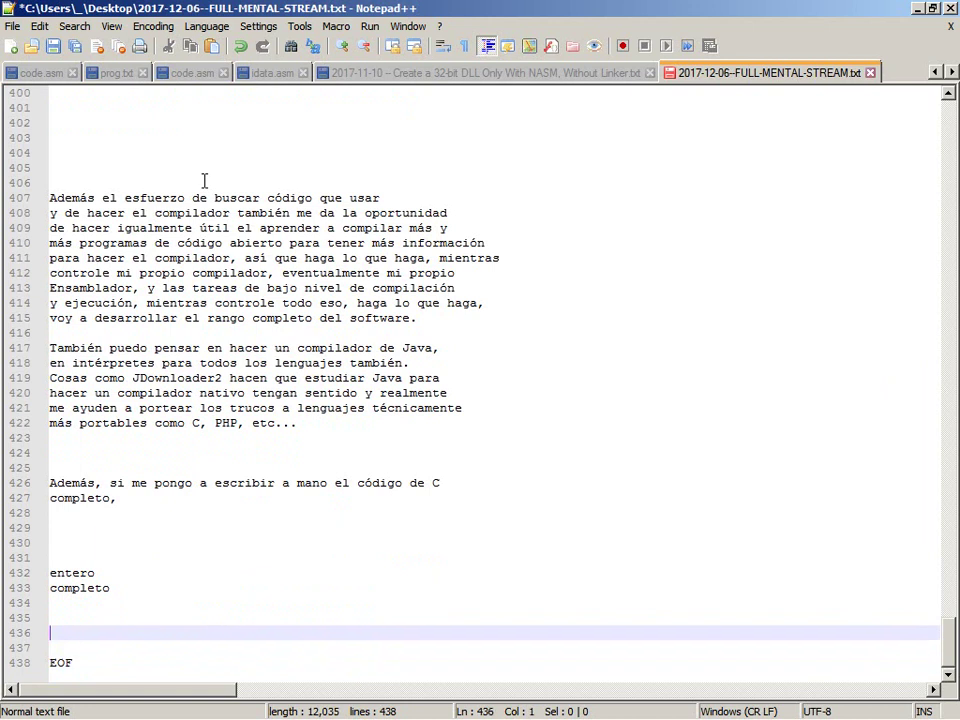
{"action": "key", "text": "Up"}
{"action": "key", "text": "Up"}
{"action": "key", "text": "Up"}
{"action": "key", "text": "End"}
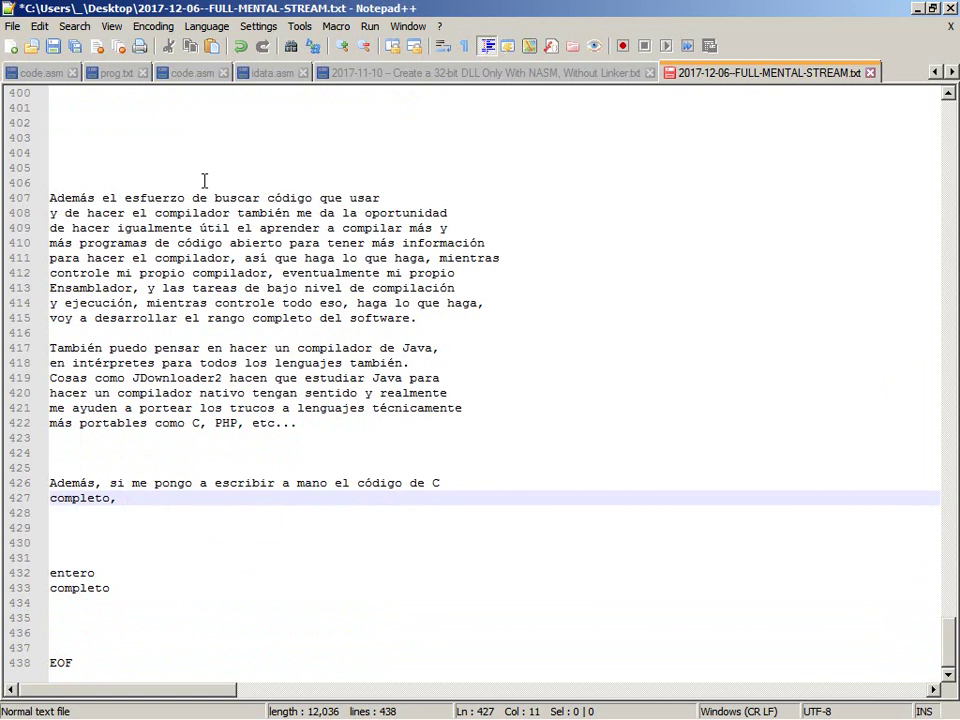
{"action": "type", "text": "voy a sobrepasar el tedio ya que eso va a hacer"}
{"action": "key", "text": "Return"}
{"action": "type", "text": "que"}
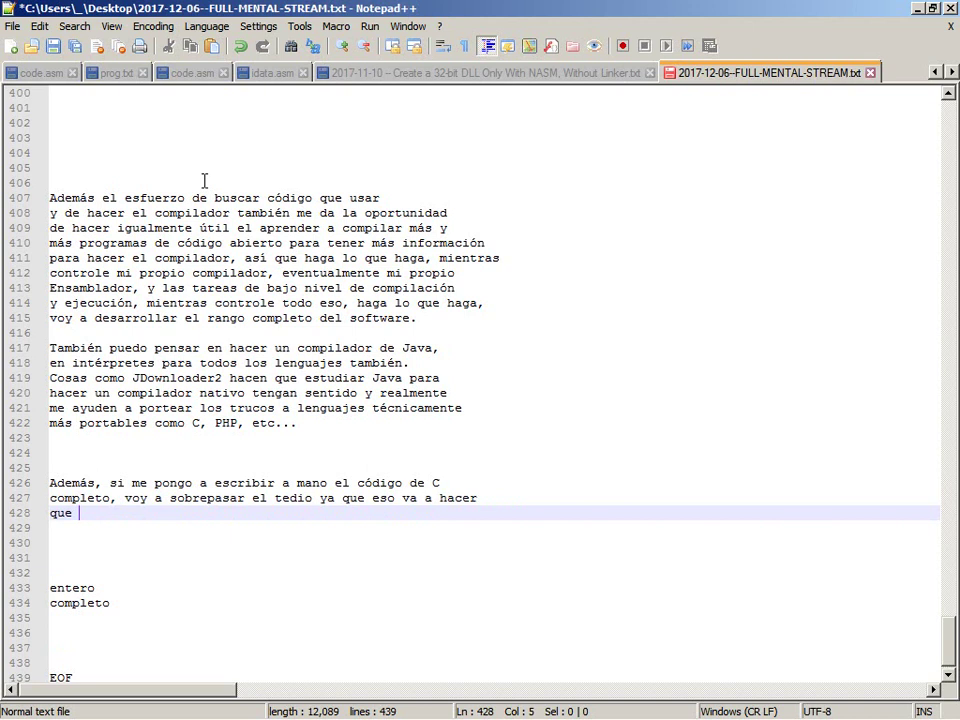
Add blank lines after "que" and start a separate note with "U" six lines below it.
{"action": "key", "text": "BackSpace"}
{"action": "key", "text": "Return"}
{"action": "key", "text": "Return"}
{"action": "key", "text": "Return"}
{"action": "key", "text": "Return"}
{"action": "key", "text": "Return"}
{"action": "key", "text": "Return"}
{"action": "type", "text": "U"}
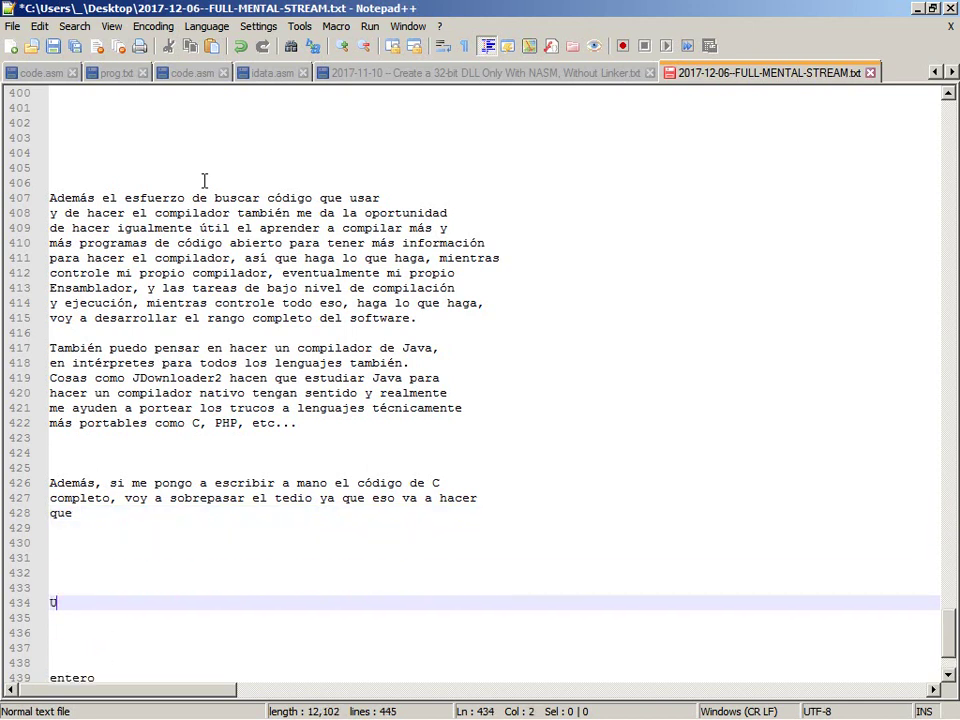
Continue line 428 after "que" with "me aprenda los trucos realmente en vez de depender".
{"action": "key", "text": "Up"}
{"action": "key", "text": "Up"}
{"action": "key", "text": "Up"}
{"action": "key", "text": "Up"}
{"action": "key", "text": "Up"}
{"action": "key", "text": "Up"}
{"action": "key", "text": "End"}
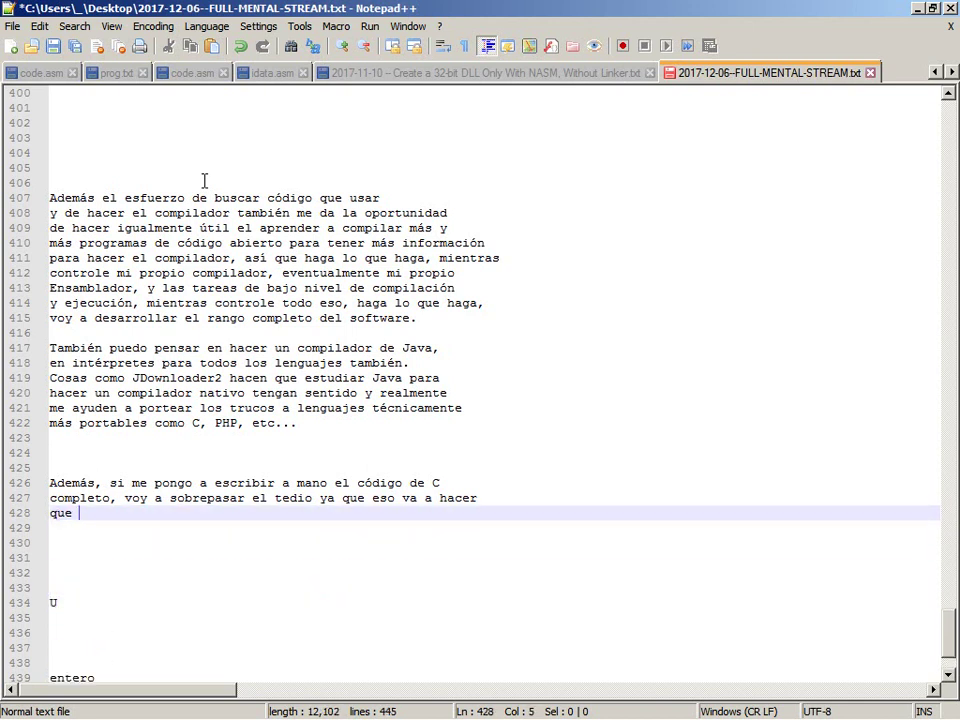
{"action": "type", "text": "me aprenda"}
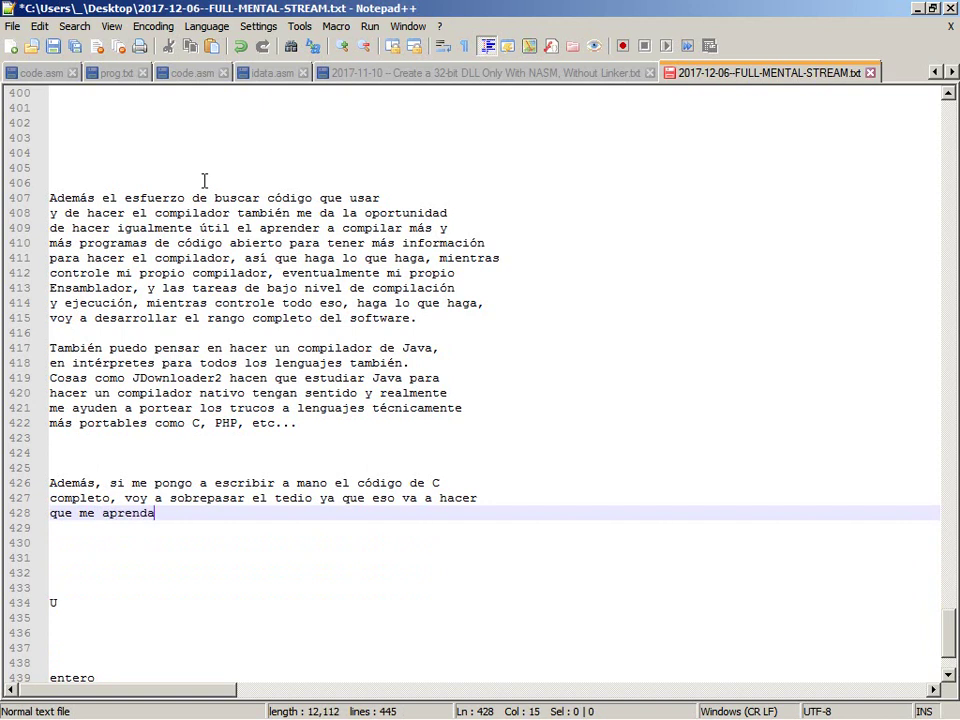
{"action": "type", "text": " los trucos realmente"}
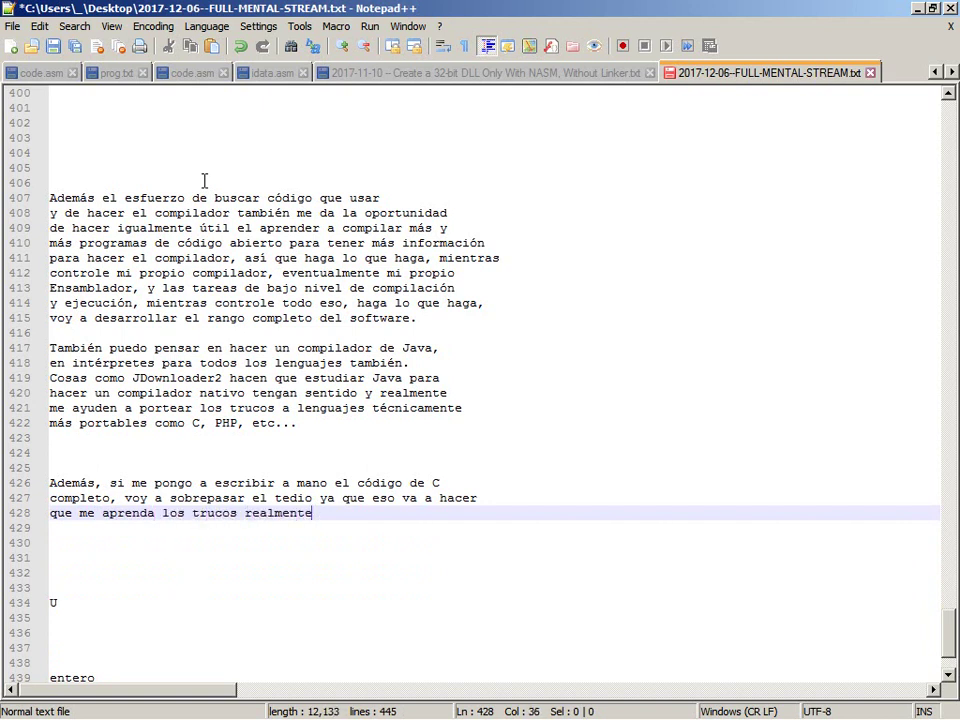
{"action": "type", "text": " en vez de depender"}
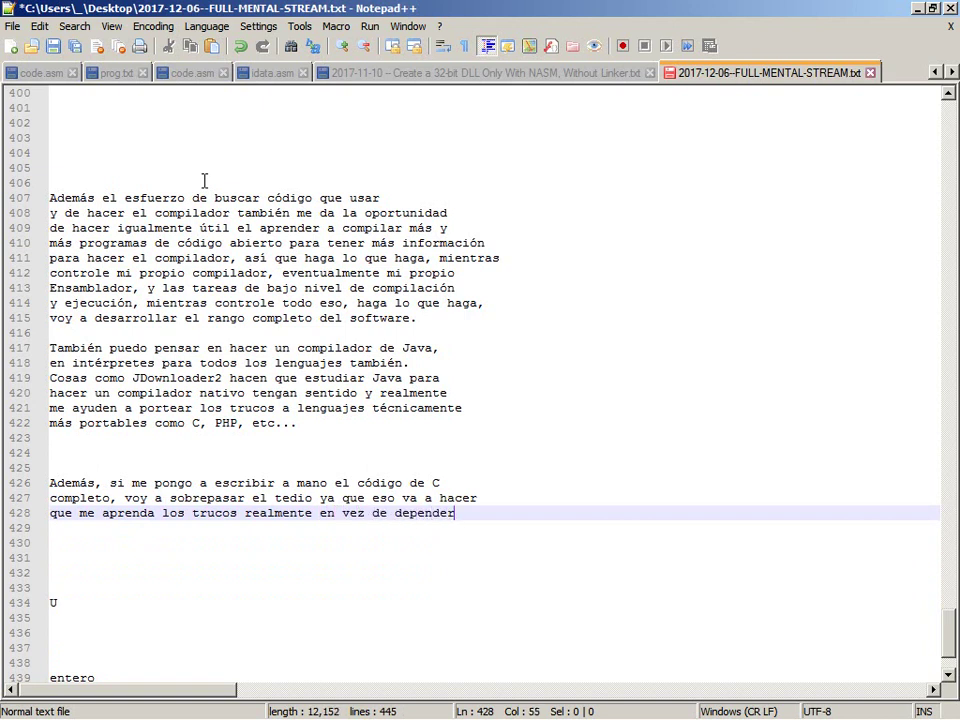
Add the next line of the paragraph: "de que el compilador haga magia o que me corrija".
{"action": "key", "text": "Return"}
{"action": "type", "text": "de q"}
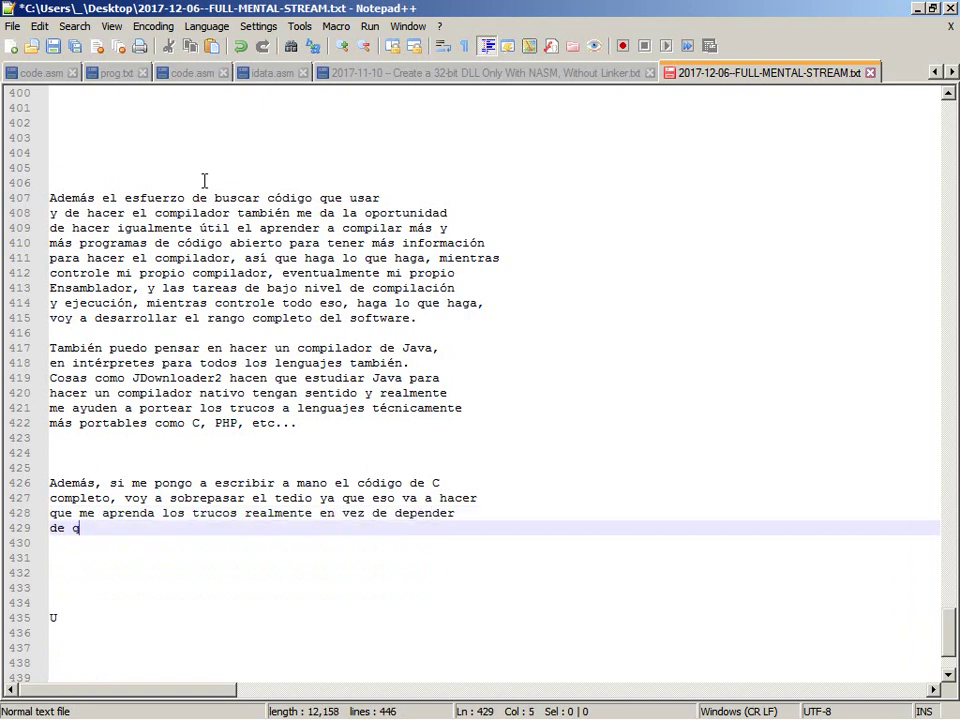
{"action": "type", "text": "ue el compilador haga"}
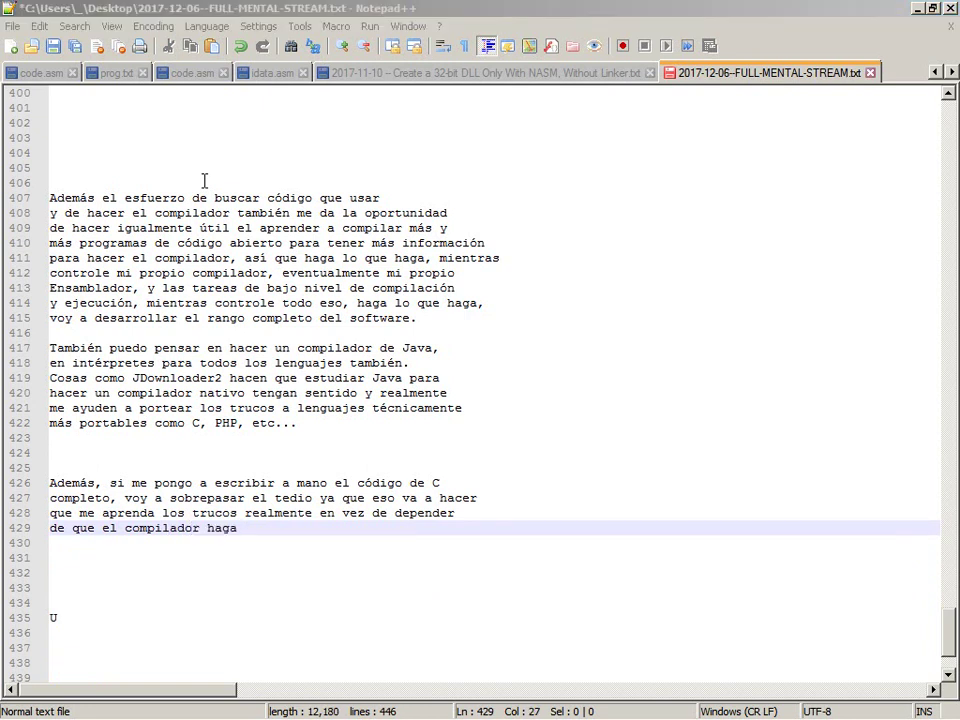
{"action": "type", "text": "or h"}
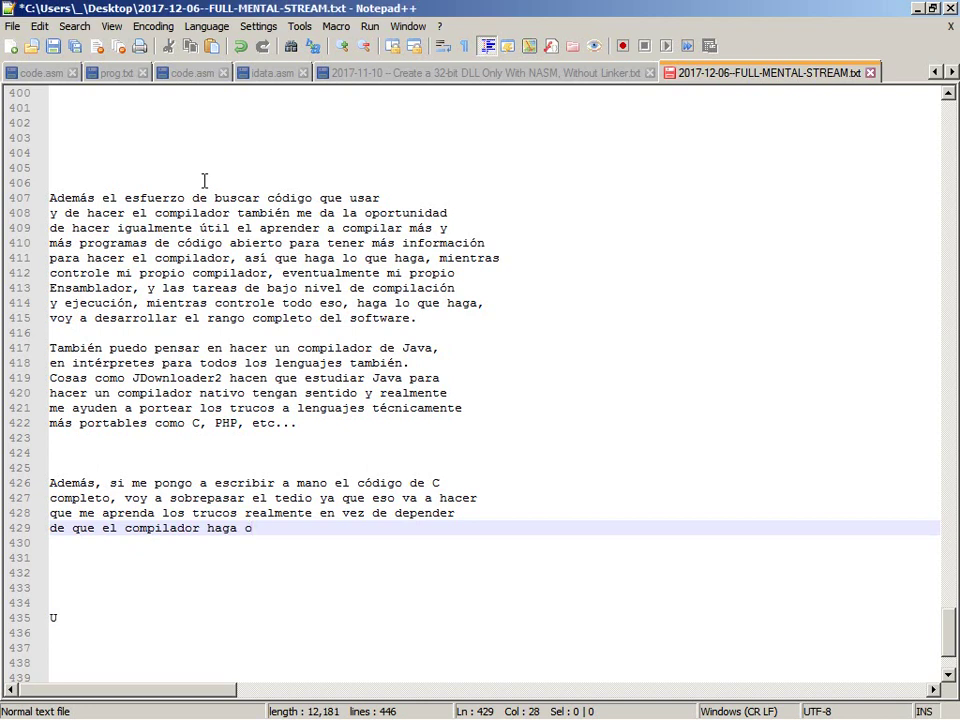
{"action": "type", "text": "aga magia o que me "}
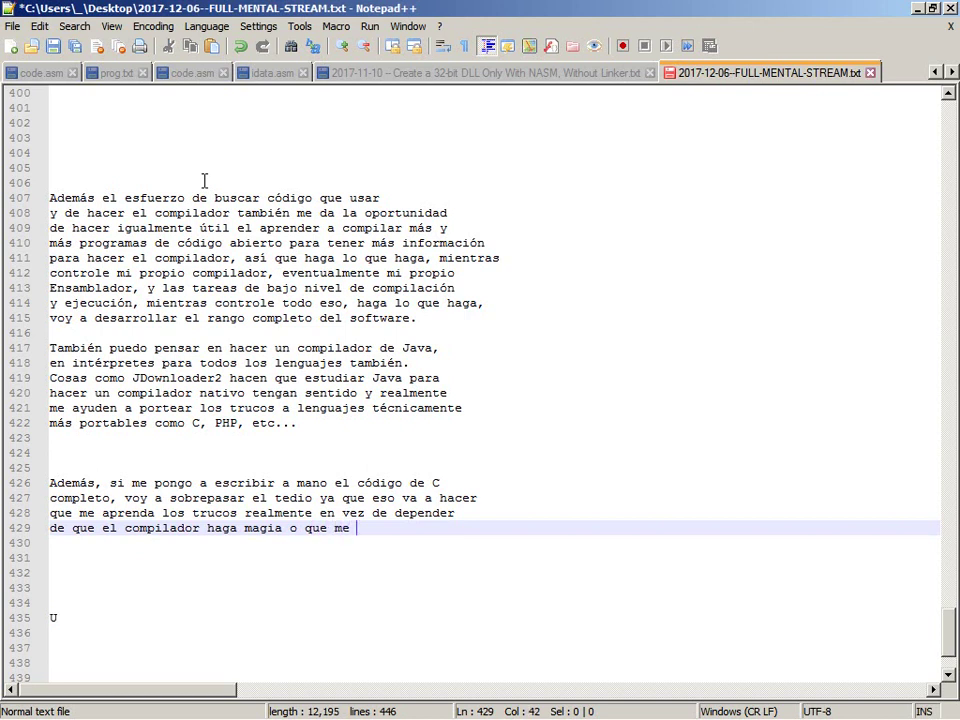
{"action": "type", "text": "corrija"}
Add line 430 reading "a cada error y que lo corrija con referencias sueltas." and start a new line below it.
{"action": "key", "text": "Return"}
{"action": "type", "text": "e"}
{"action": "type", "text": " cada error"}
{"action": "type", "text": " y qyue"}
{"action": "key", "text": "BackSpace"}
{"action": "key", "text": "BackSpace"}
{"action": "key", "text": "BackSpace"}
{"action": "type", "text": "ue lo "}
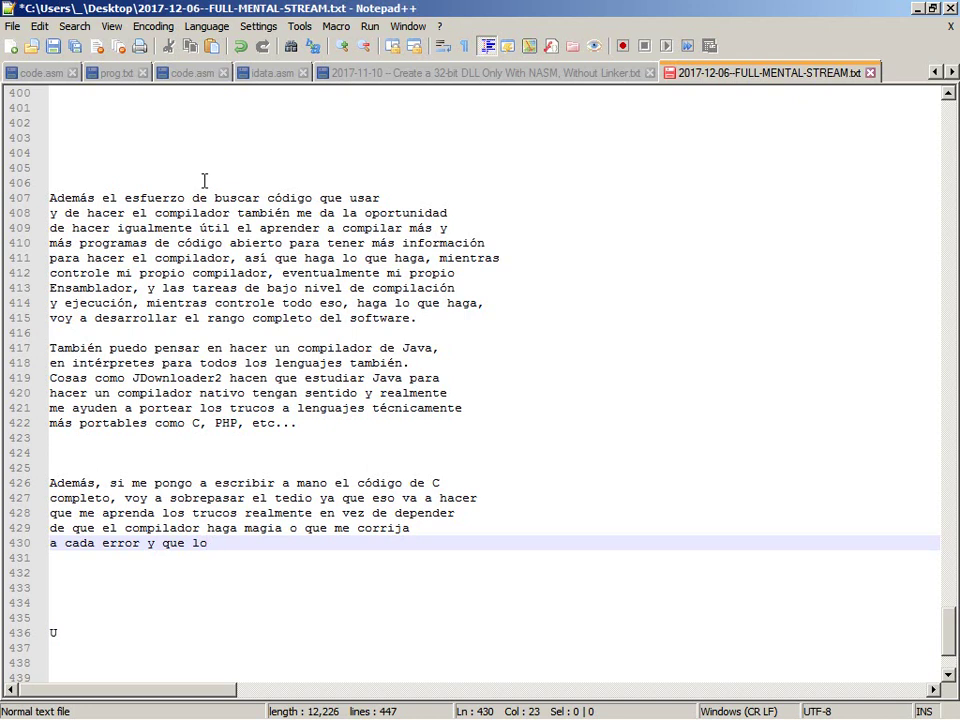
{"action": "type", "text": "corrija con"}
{"action": "type", "text": "referencias sueltas."}
{"action": "key", "text": "Return"}
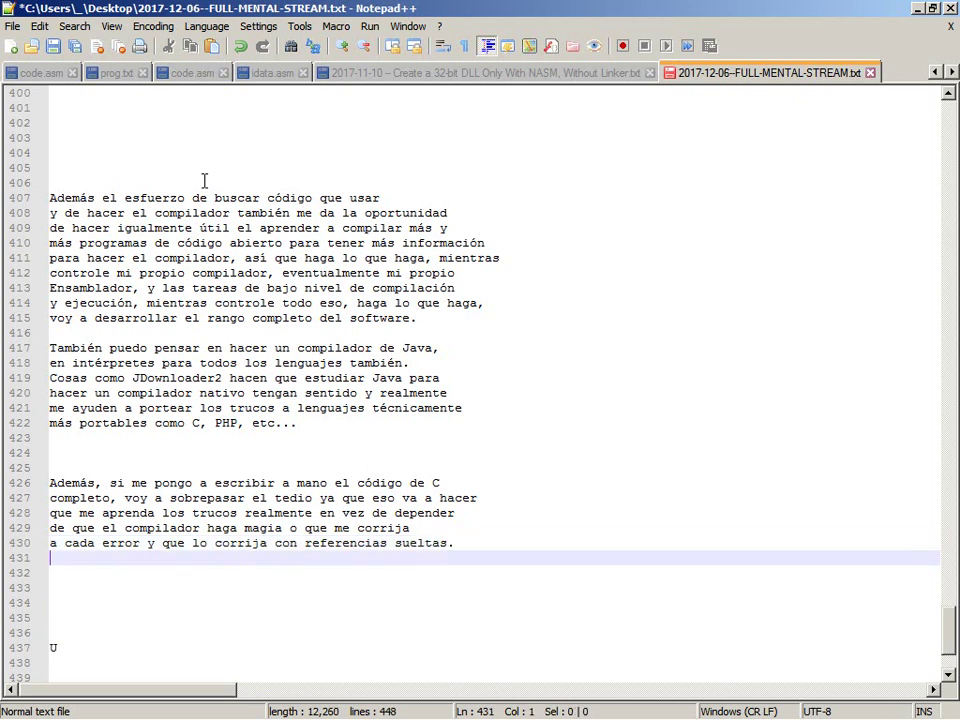
Write the note "C reference" below the paragraph, separated by blank lines, and save the file.
{"action": "key", "text": "Return"}
{"action": "key", "text": "Return"}
{"action": "type", "text": "C reference"}
{"action": "key", "text": "Return"}
{"action": "key", "text": "Return"}
{"action": "key", "text": "ctrl+s"}
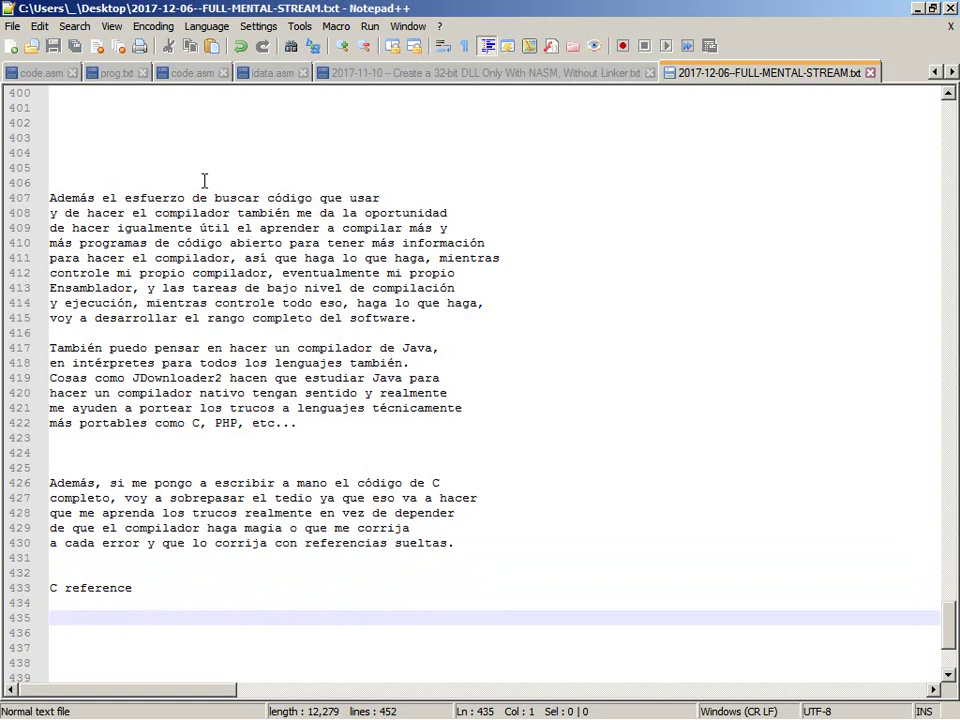
Remove the period after "sueltas", finish the sentence with "en Internet." on a new line, and save the file.
{"action": "key", "text": "Up"}
{"action": "key", "text": "Up"}
{"action": "key", "text": "Up"}
{"action": "key", "text": "Up"}
{"action": "key", "text": "Up"}
{"action": "key", "text": "End"}
{"action": "key", "text": "BackSpace"}
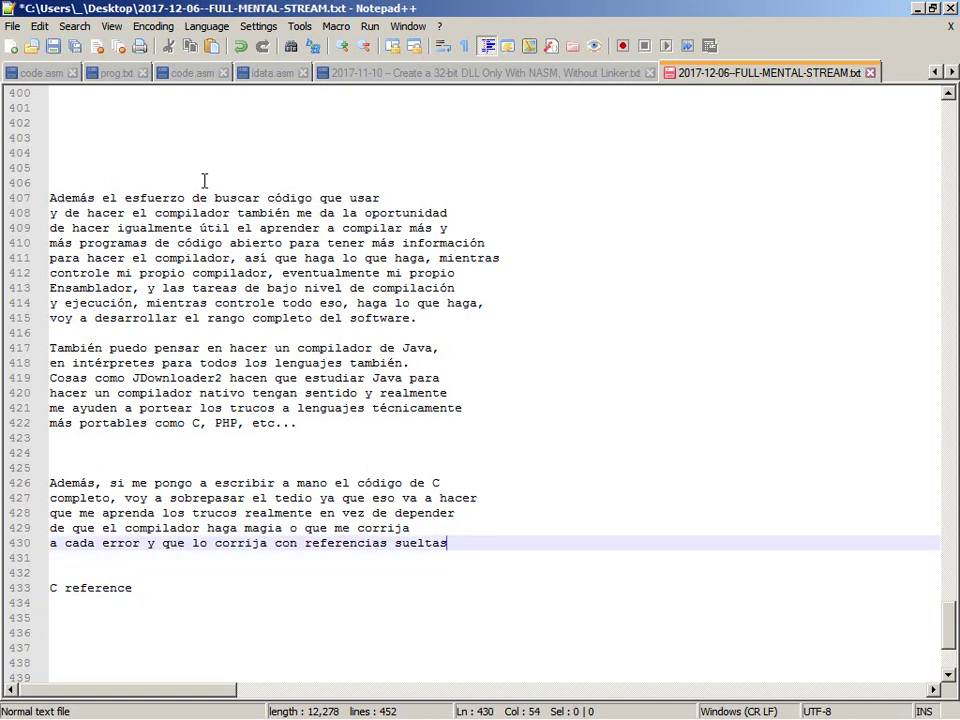
{"action": "key", "text": "Return"}
{"action": "type", "text": "en in"}
{"action": "key", "text": "BackSpace"}
{"action": "key", "text": "BackSpace"}
{"action": "type", "text": "Internet."}
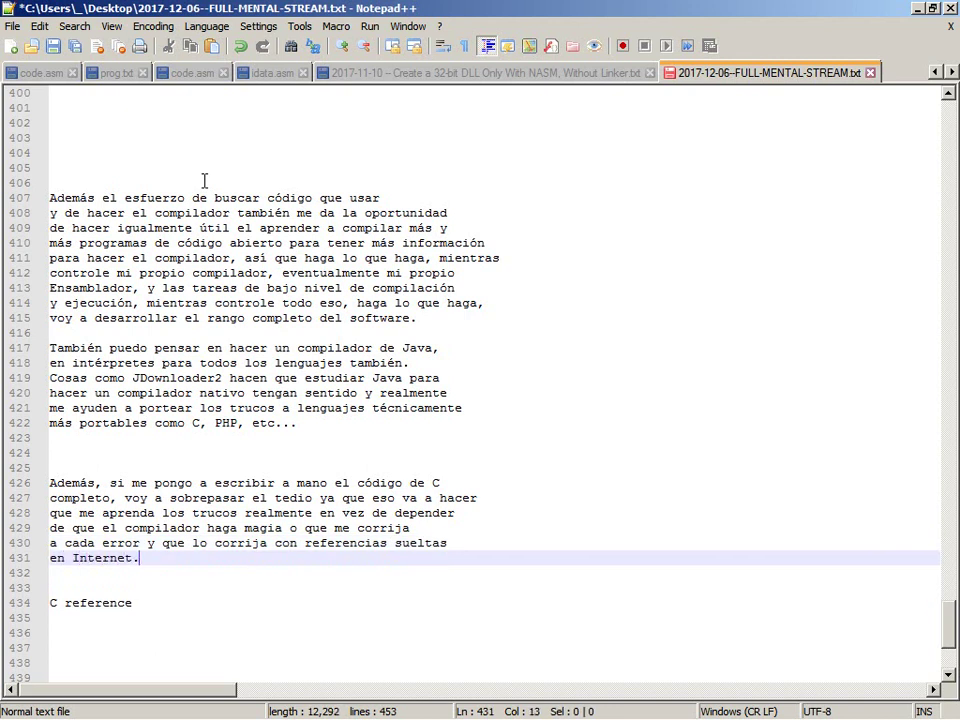
{"action": "key", "text": "ctrl+s"}
Complete the separate note starting with "U" near the file's end as "Uno siente cuándo algo del pasado ha logrado pasar".
{"action": "key", "text": "Home"}
{"action": "key", "text": "Down"}
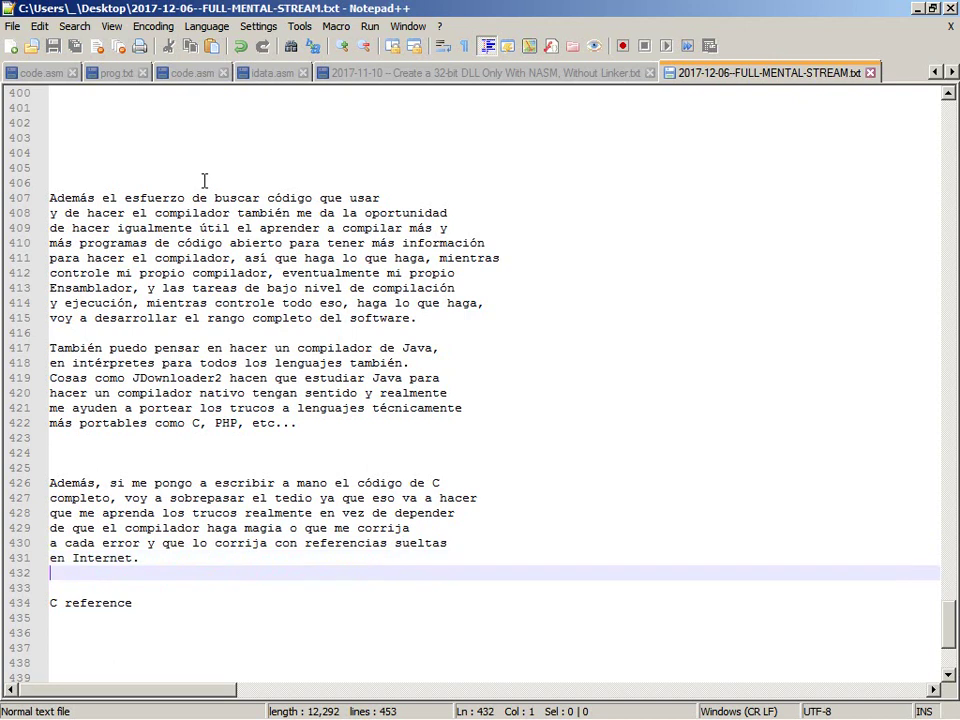
{"action": "key", "text": "Down"}
{"action": "key", "text": "Down"}
{"action": "key", "text": "Down"}
{"action": "key", "text": "Down"}
{"action": "key", "text": "Down"}
{"action": "key", "text": "Down"}
{"action": "key", "text": "Down"}
{"action": "key", "text": "Down"}
{"action": "key", "text": "Down"}
{"action": "key", "text": "Down"}
{"action": "key", "text": "Down"}
{"action": "key", "text": "Down"}
{"action": "key", "text": "ctrl+End"}
{"action": "key", "text": "Up"}
{"action": "key", "text": "Up"}
{"action": "key", "text": "Up"}
{"action": "key", "text": "Up"}
{"action": "key", "text": "Up"}
{"action": "key", "text": "Up"}
{"action": "key", "text": "Up"}
{"action": "key", "text": "Up"}
{"action": "key", "text": "Up"}
{"action": "key", "text": "Up"}
{"action": "key", "text": "Up"}
{"action": "key", "text": "End"}
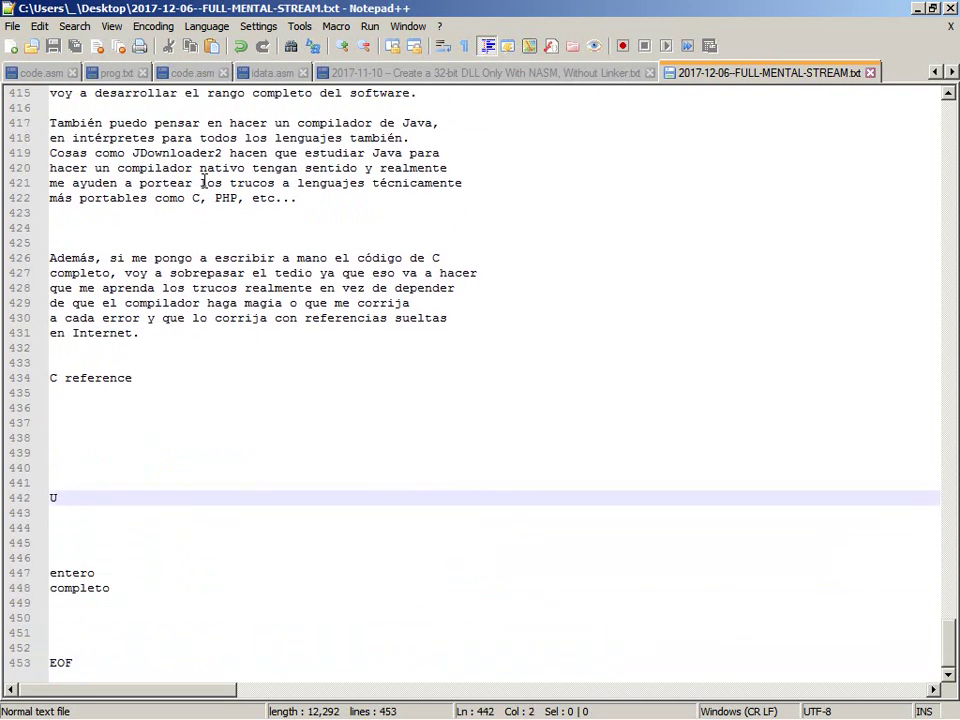
{"action": "type", "text": "no si"}
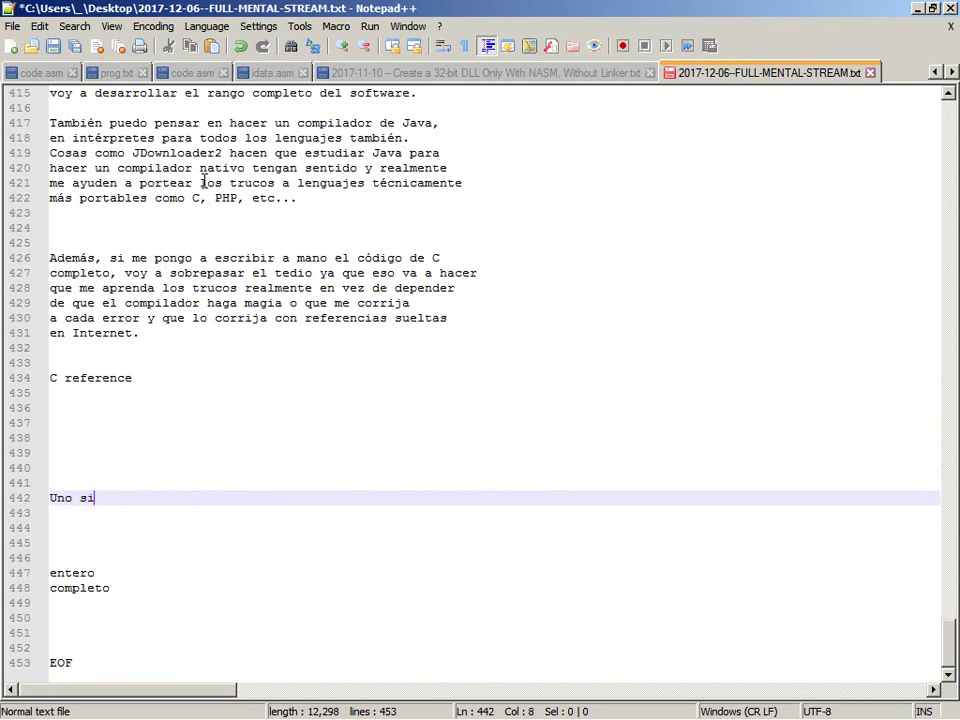
{"action": "type", "text": "ente cuándo"}
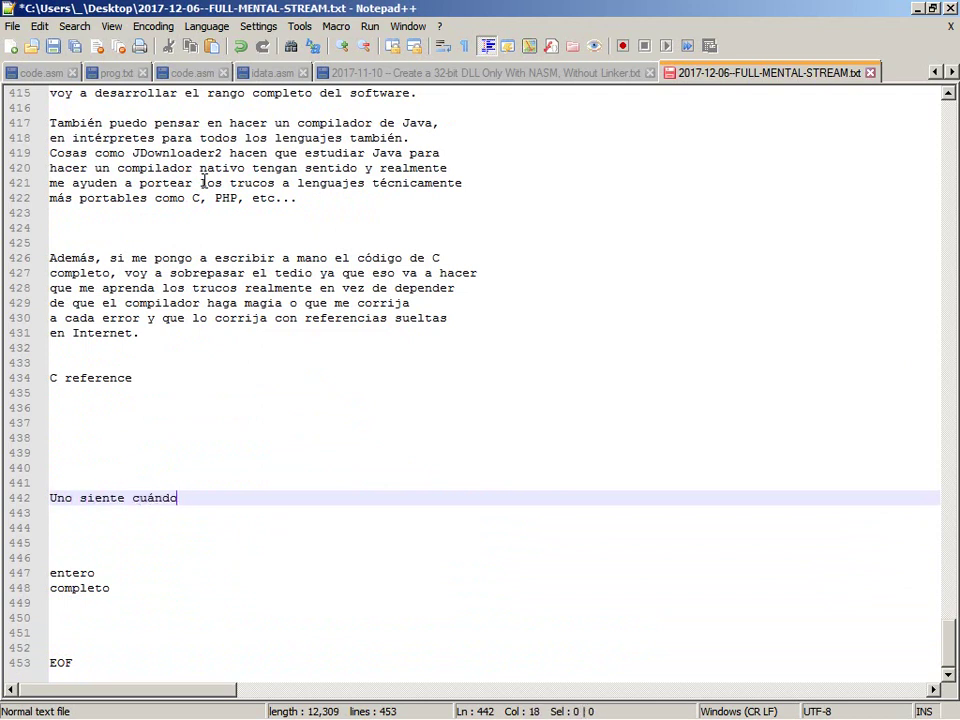
{"action": "type", "text": " algo del pasado ha lo"}
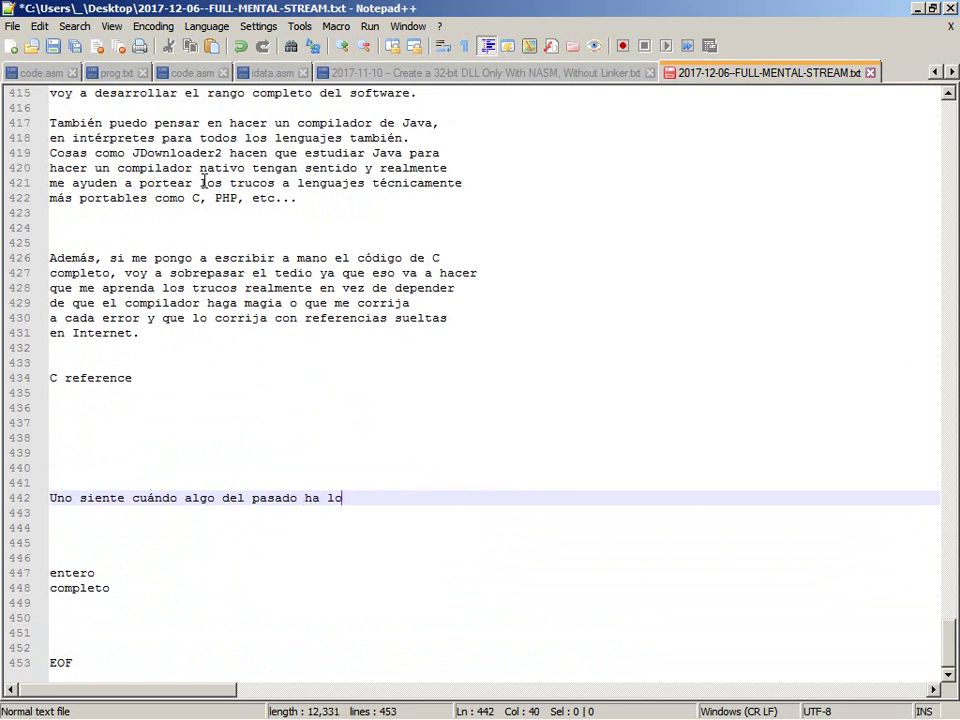
{"action": "type", "text": "grado pasar"}
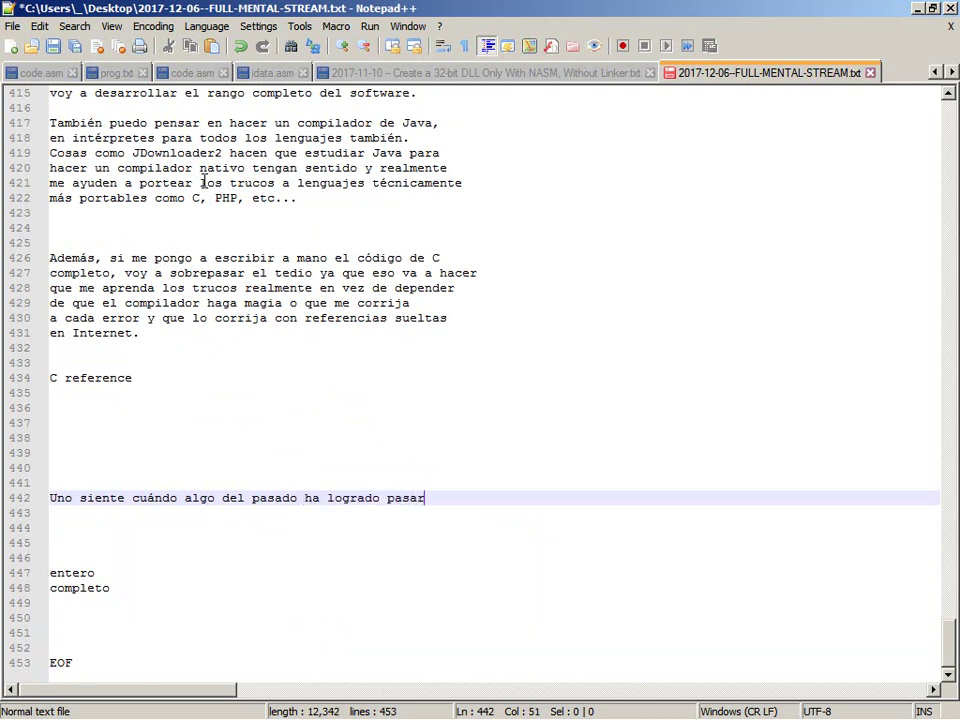
Change "pasar" to "pasarse", add the line "a la actualidad con éxito." below it, and save the file.
{"action": "key", "text": "Return"}
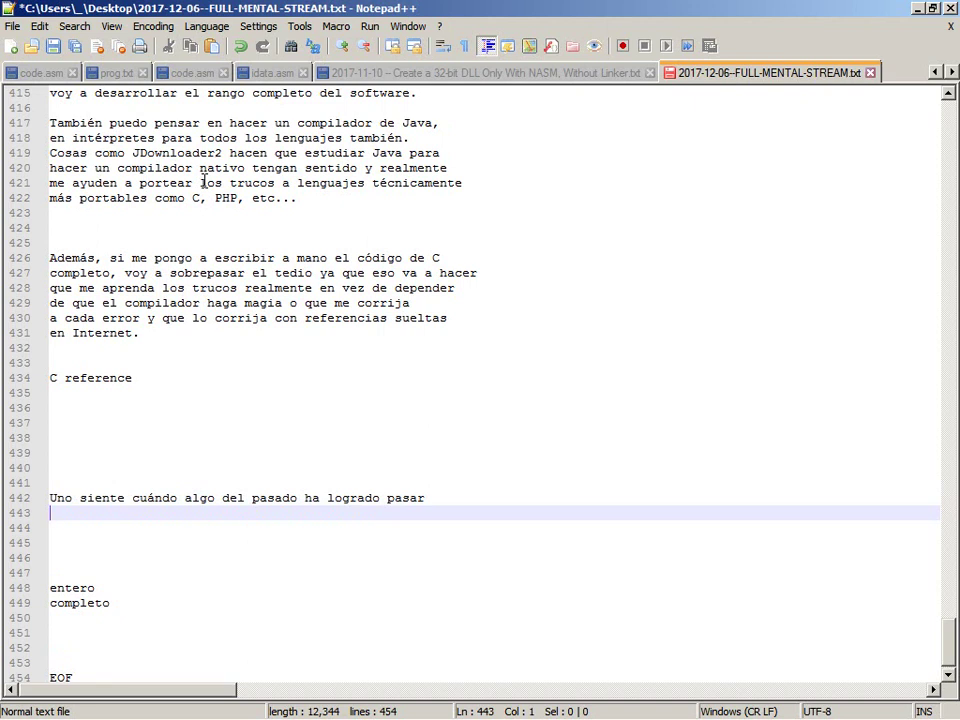
{"action": "key", "text": "BackSpace"}
{"action": "type", "text": "se"}
{"action": "key", "text": "Return"}
{"action": "type", "text": "a la d"}
{"action": "key", "text": "BackSpace"}
{"action": "type", "text": "actualidad de"}
{"action": "key", "text": "BackSpace"}
{"action": "key", "text": "BackSpace"}
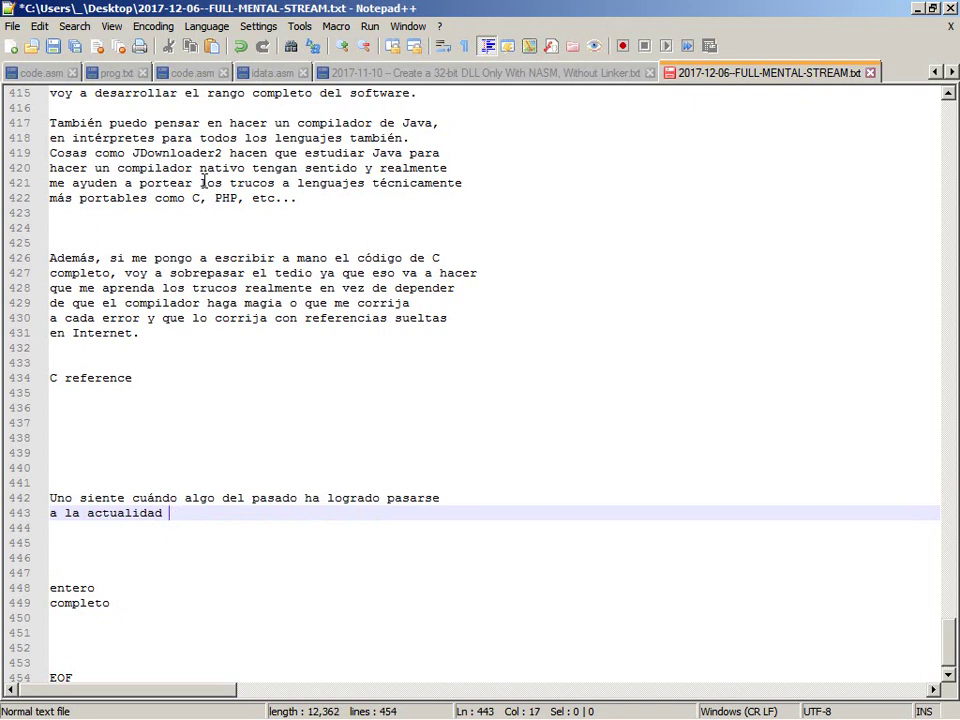
{"action": "type", "text": "con éxito."}
{"action": "key", "text": "ctrl+s"}
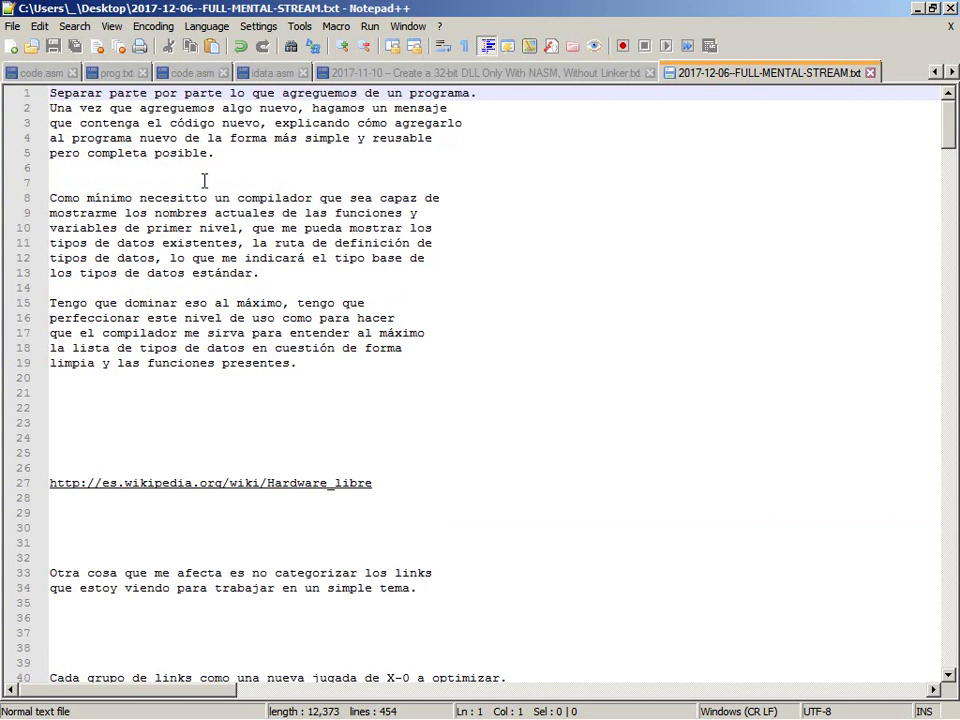
Switch to the browser to view the YouTube upload page, and return to Notepad++.
{"action": "key", "text": "alt+Tab"}
{"action": "key", "text": "alt+Tab"}
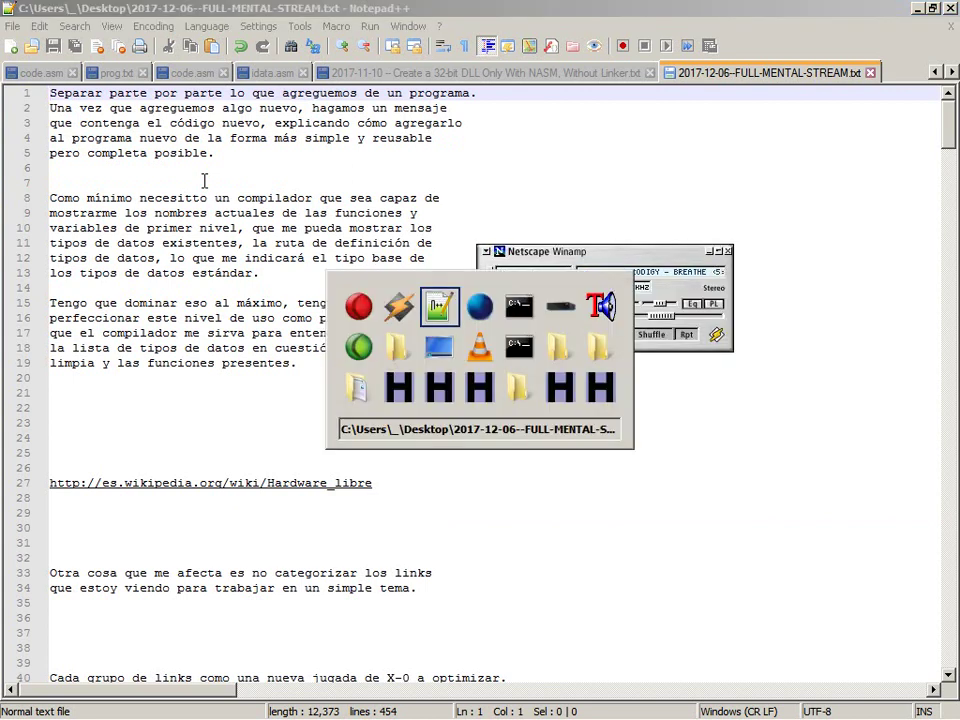
{"action": "key", "text": "Tab"}
{"action": "key", "text": "alt+Tab"}
{"action": "key", "text": "alt+Tab"}
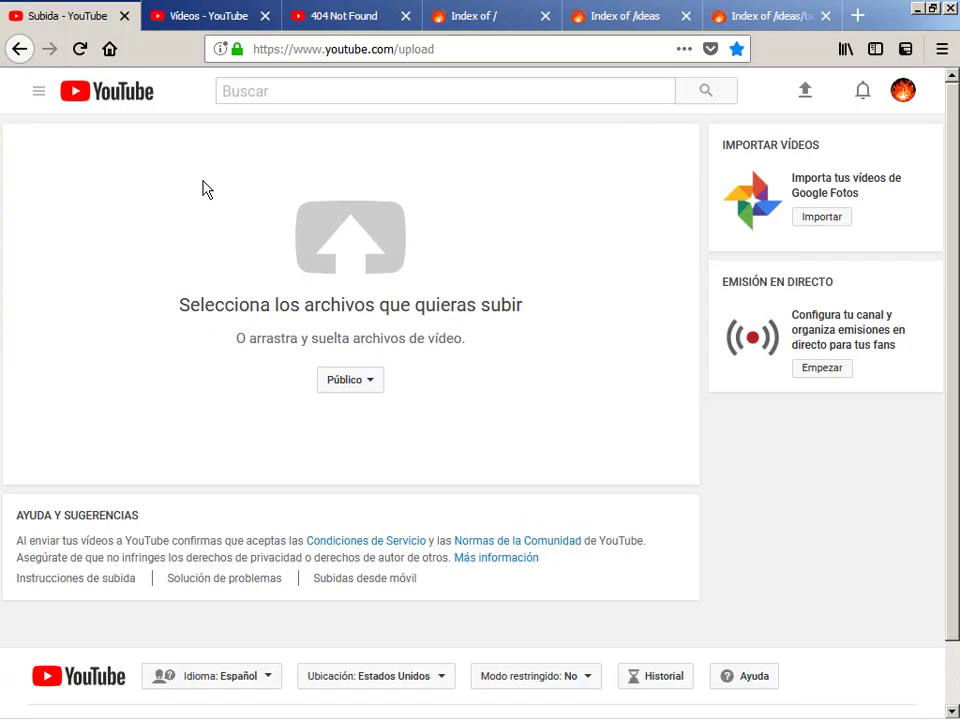
{"action": "key", "text": "alt+Tab"}
{"action": "key", "text": "Tab"}
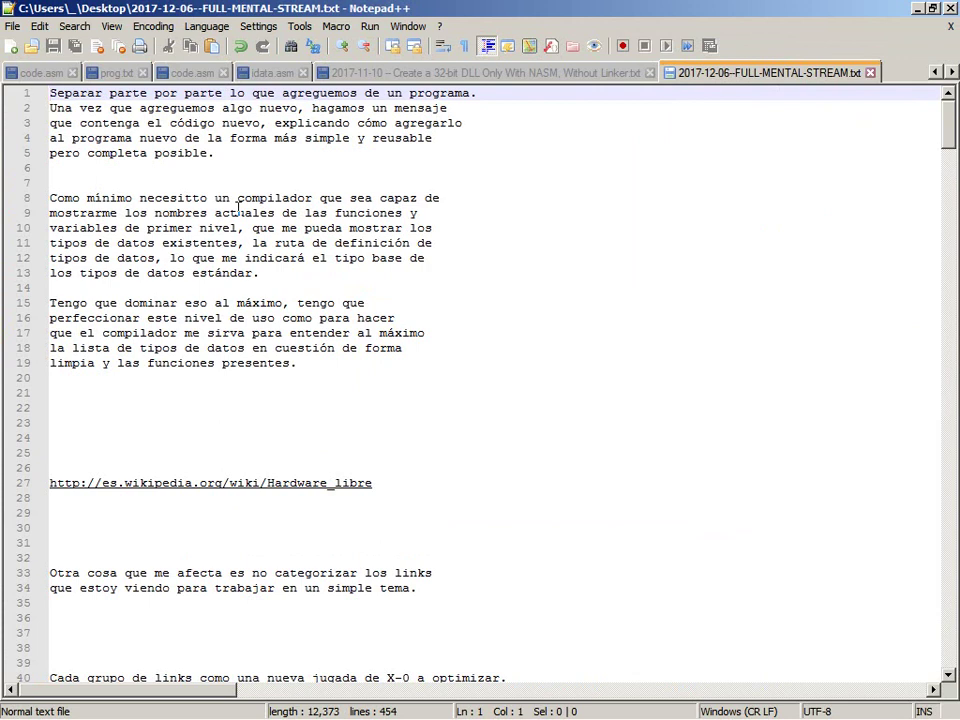
Go through the open windows, including TextAloud, and switch to eMule.
{"action": "key", "text": "alt+Tab"}
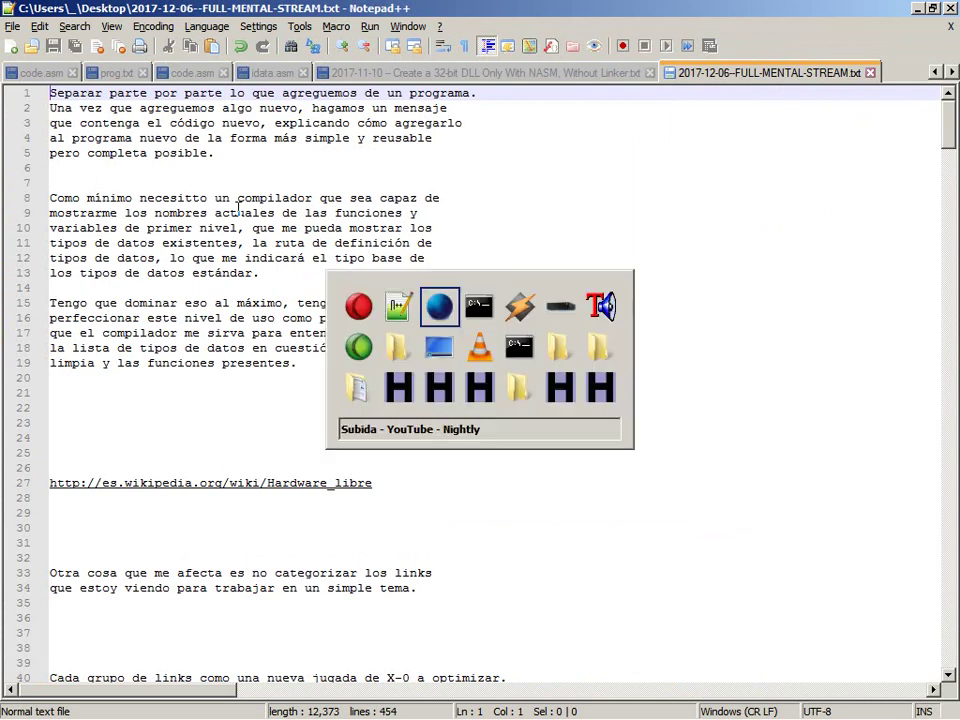
{"action": "key", "text": "alt+Tab"}
{"action": "key", "text": "alt+Tab"}
{"action": "key", "text": "alt+Tab"}
{"action": "key", "text": "alt+Tab"}
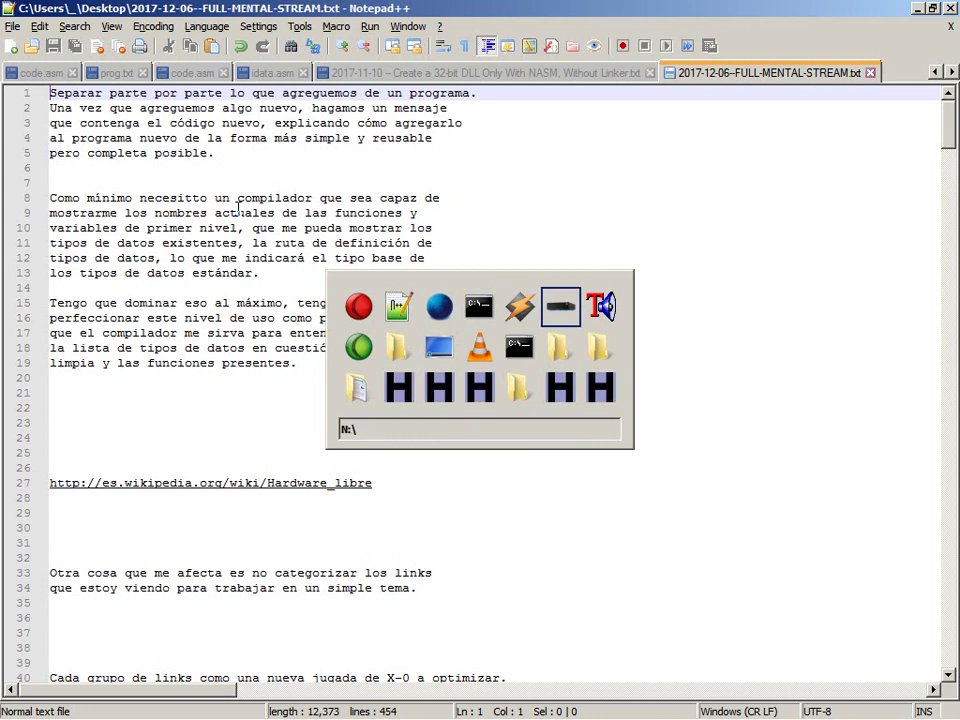
{"action": "key", "text": "alt+Tab"}
{"action": "key", "text": "alt+Tab"}
{"action": "key", "text": "alt+Tab"}
{"action": "key", "text": "alt+Tab"}
{"action": "key", "text": "alt+Tab"}
{"action": "key", "text": "alt+Tab"}
{"action": "key", "text": "alt+Tab"}
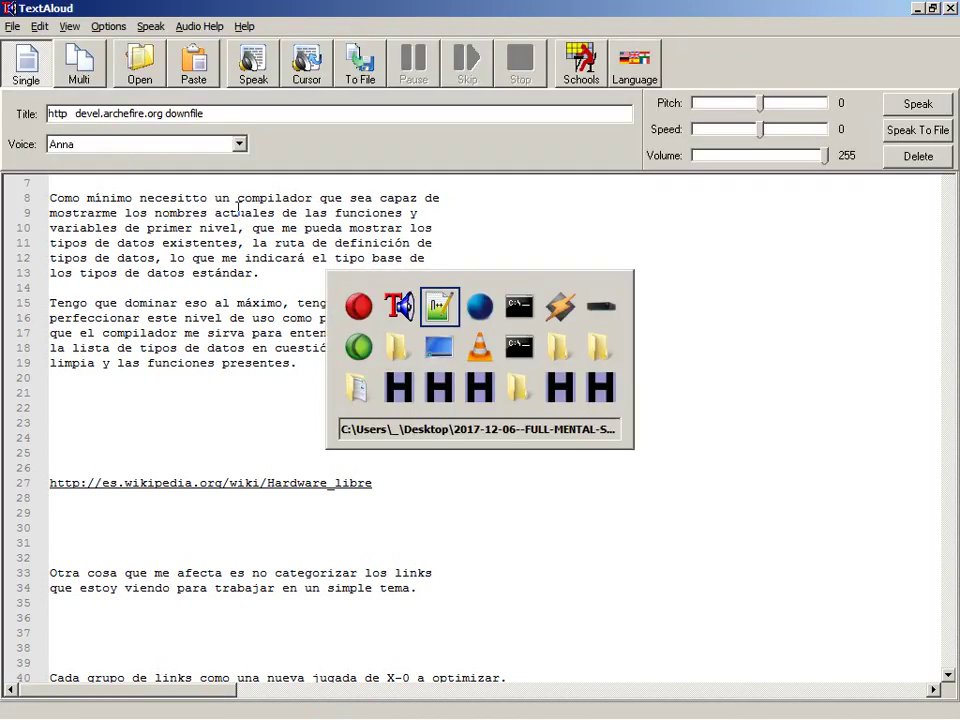
{"action": "key", "text": "alt+Tab"}
{"action": "key", "text": "alt+Tab"}
{"action": "key", "text": "alt+Tab"}
{"action": "key", "text": "alt+Tab"}
{"action": "key", "text": "alt+Tab"}
{"action": "key", "text": "alt+Tab"}
{"action": "key", "text": "alt+Tab"}
{"action": "key", "text": "alt+Tab"}
{"action": "key", "text": "alt+Tab"}
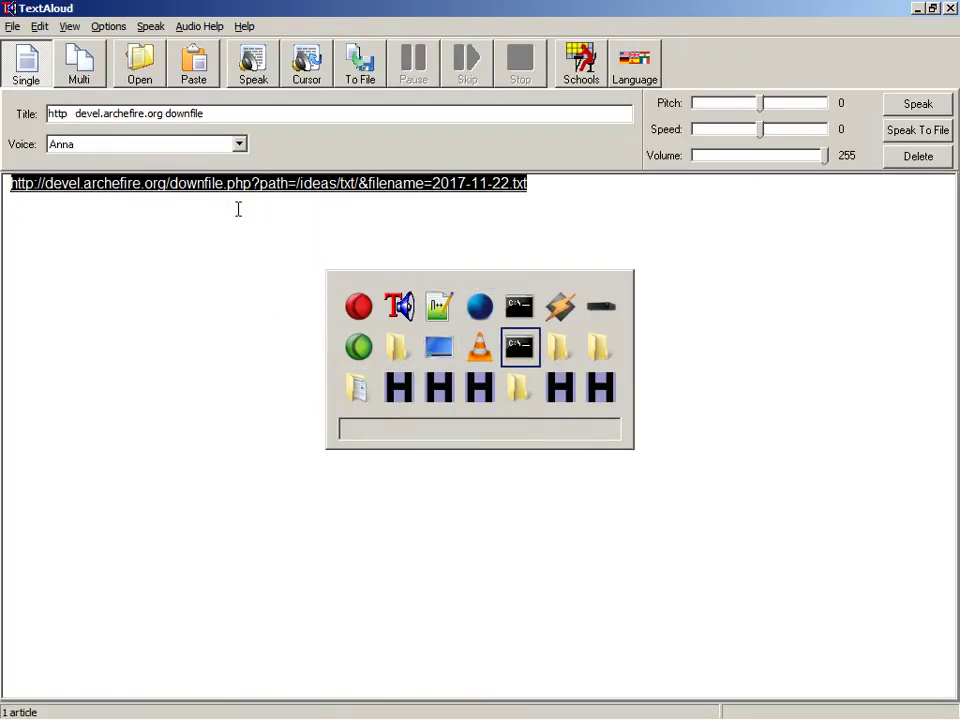
{"action": "key", "text": "alt+Tab"}
{"action": "key", "text": "alt+Tab"}
{"action": "key", "text": "alt+Tab"}
{"action": "key", "text": "alt+Tab"}
{"action": "key", "text": "alt+Tab"}
{"action": "key", "text": "alt+Tab"}
{"action": "key", "text": "alt+Tab"}
{"action": "key", "text": "alt+Tab"}
{"action": "key", "text": "alt+Tab"}
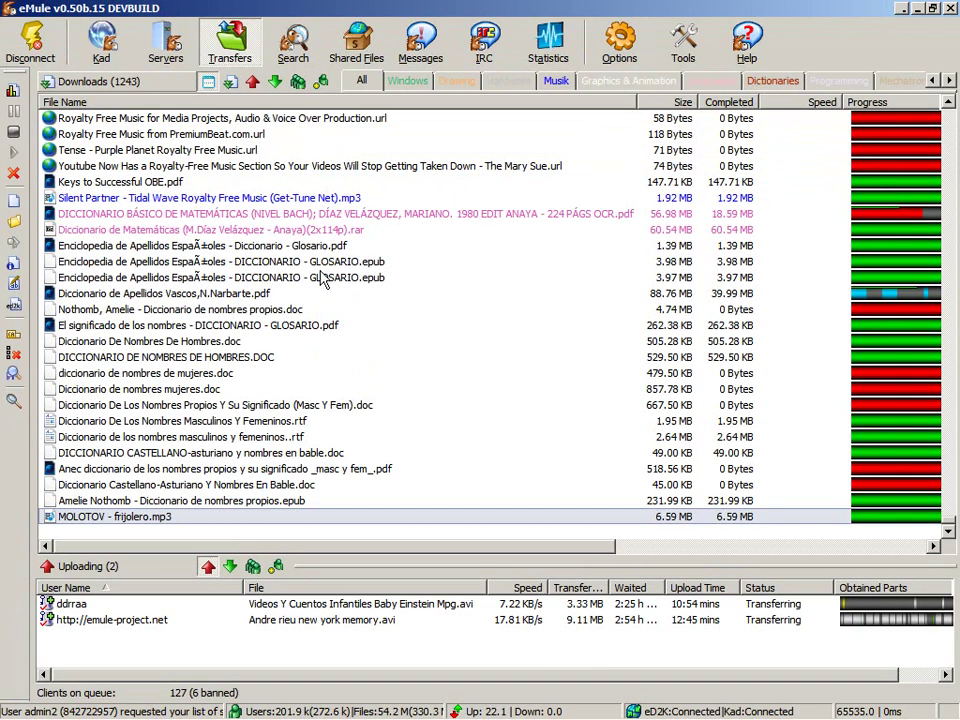
Look over the last entries of eMule's downloads list and view the "frijolero" search results.
{"action": "left_click", "coordinate": [313, 277]}
{"action": "key", "text": "Down"}
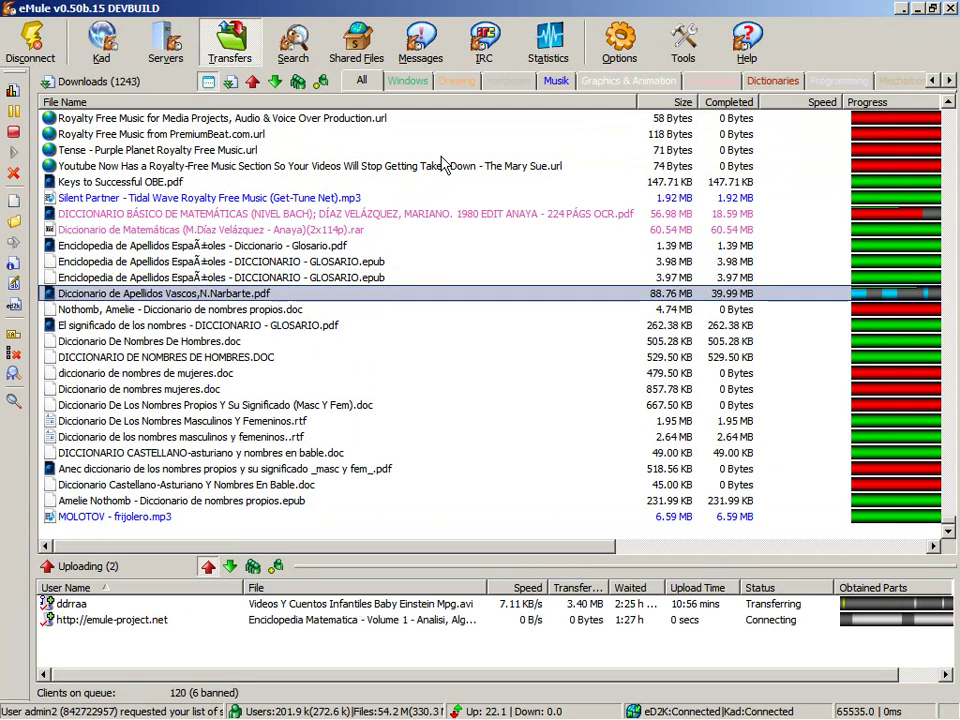
{"action": "key", "text": "End"}
{"action": "key", "text": "Up"}
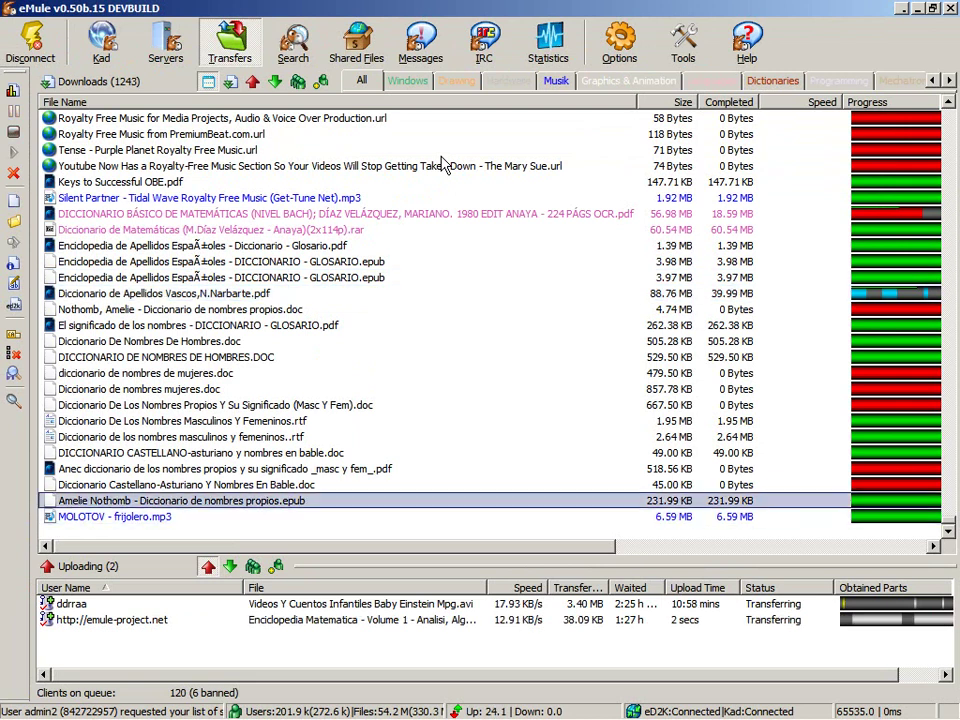
{"action": "key", "text": "Up"}
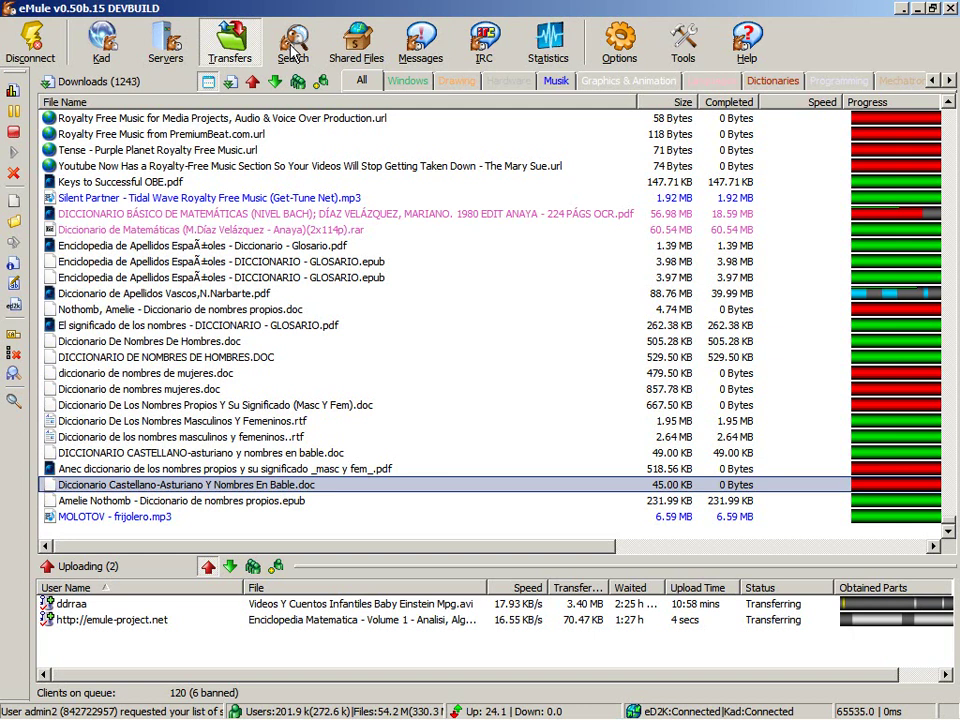
{"action": "left_click", "coordinate": [292, 50]}
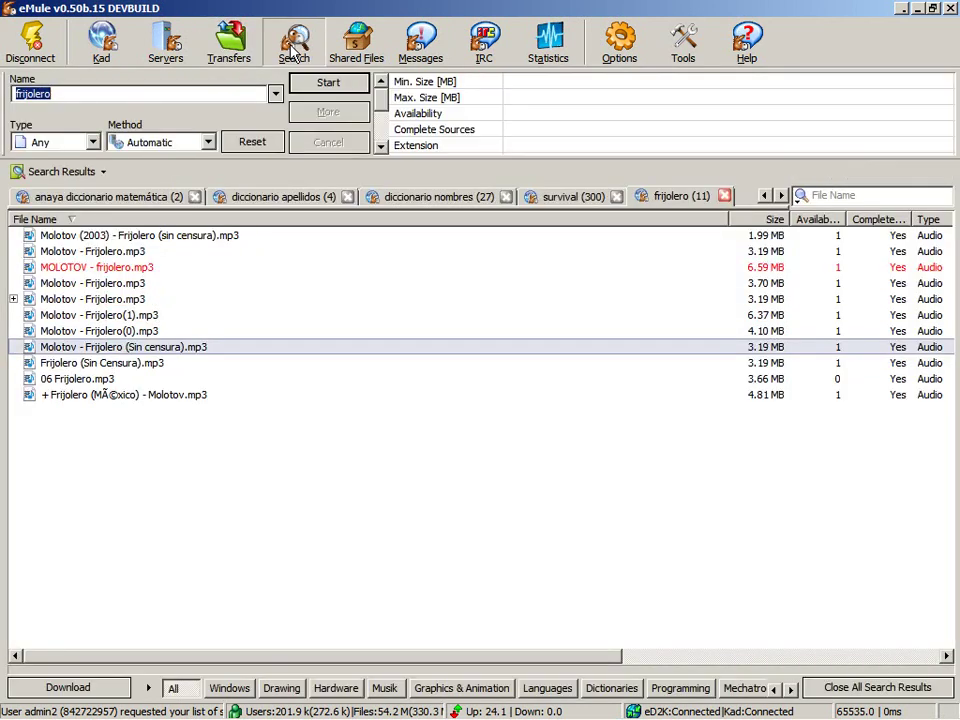
Switch to the browser's YouTube upload page and open the selection of a video file to upload.
{"action": "key", "text": "alt+Tab"}
{"action": "key", "text": "alt+Tab"}
{"action": "key", "text": "alt+Tab"}
{"action": "key", "text": "alt+Tab"}
{"action": "key", "text": "alt+Tab"}
{"action": "key", "text": "alt+Tab"}
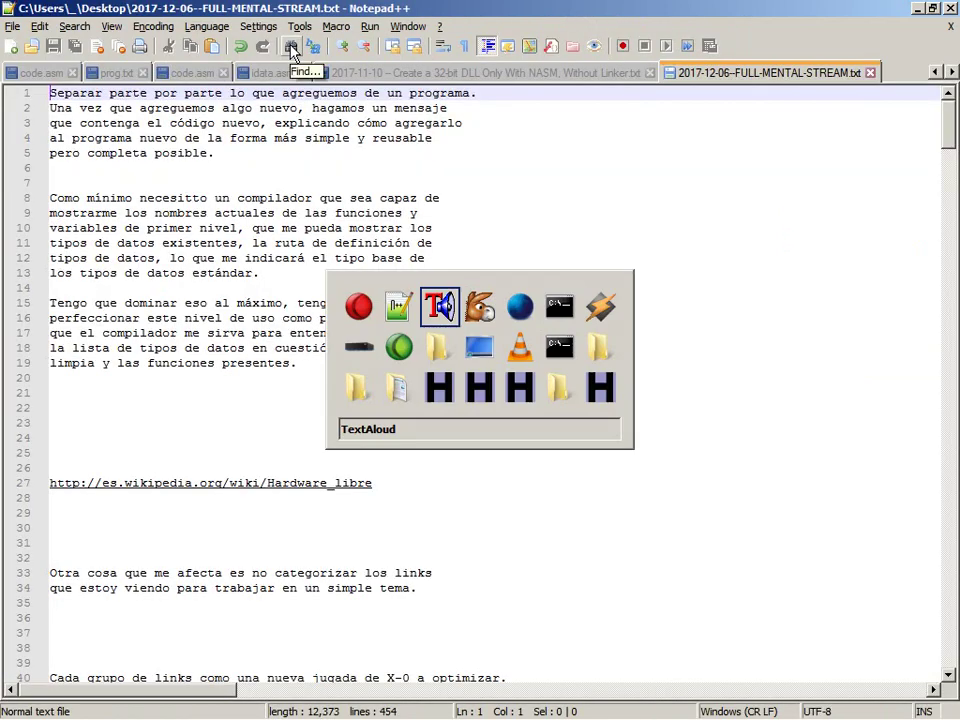
{"action": "key", "text": "alt+Tab"}
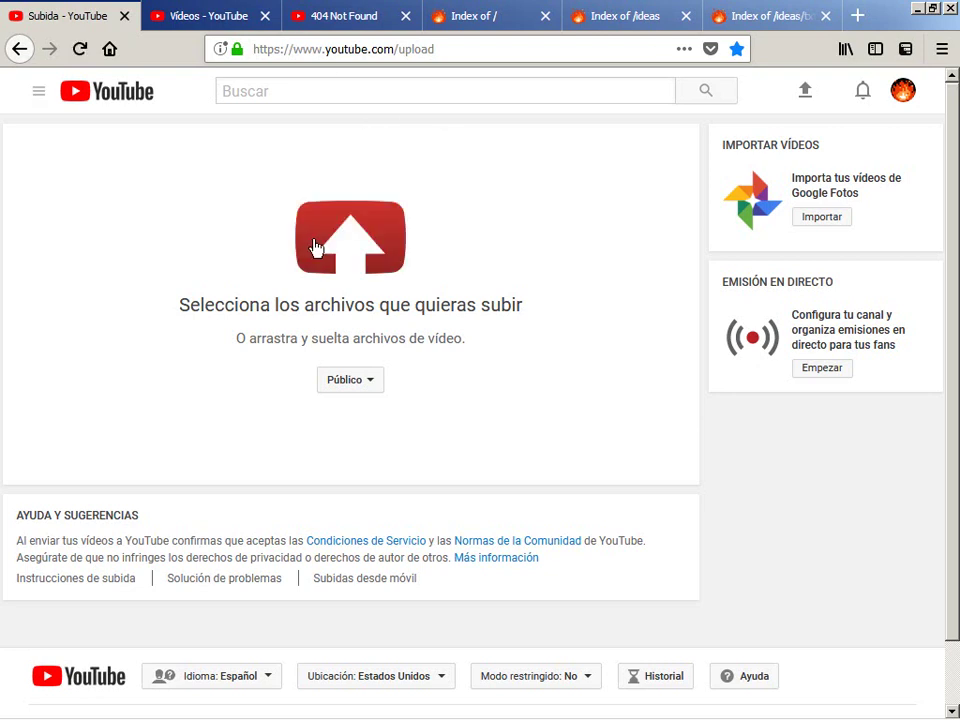
{"action": "left_click", "coordinate": [347, 241]}
{"action": "left_click", "coordinate": [352, 220]}
{"action": "left_click", "coordinate": [352, 258]}
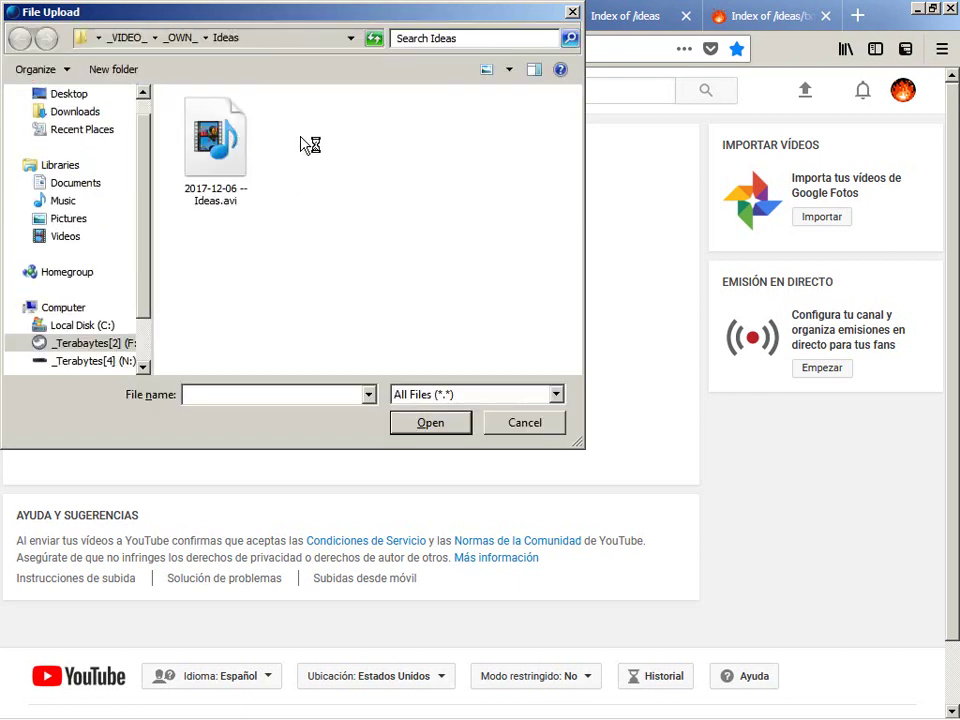
Go up to the _OWN_ folder and look over its first and last subfolders.
{"action": "key", "text": "alt+Up"}
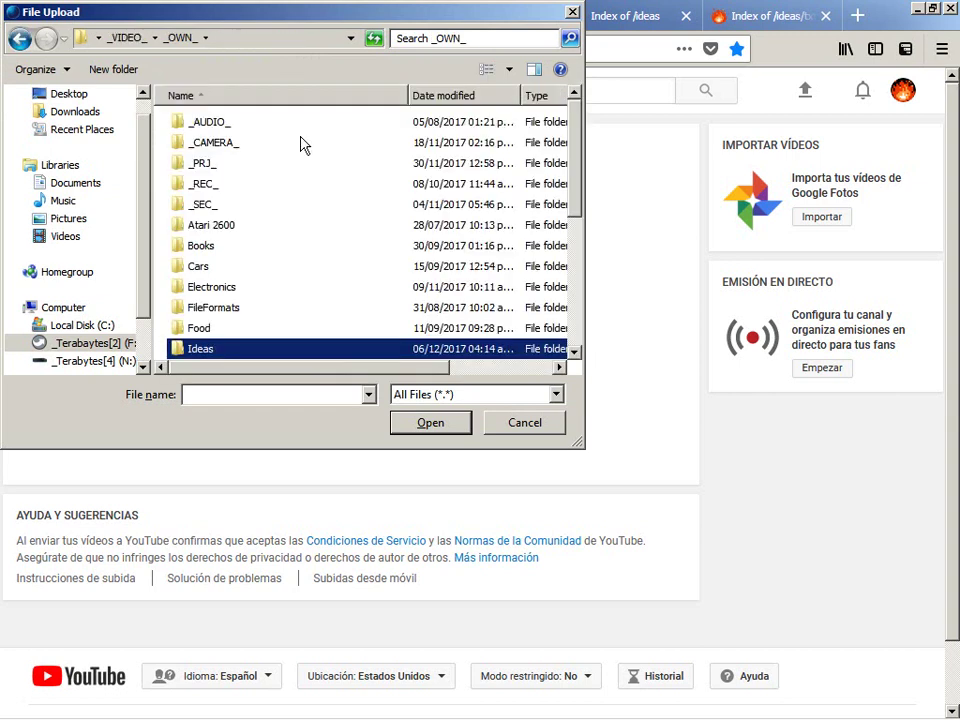
{"action": "key", "text": "Home"}
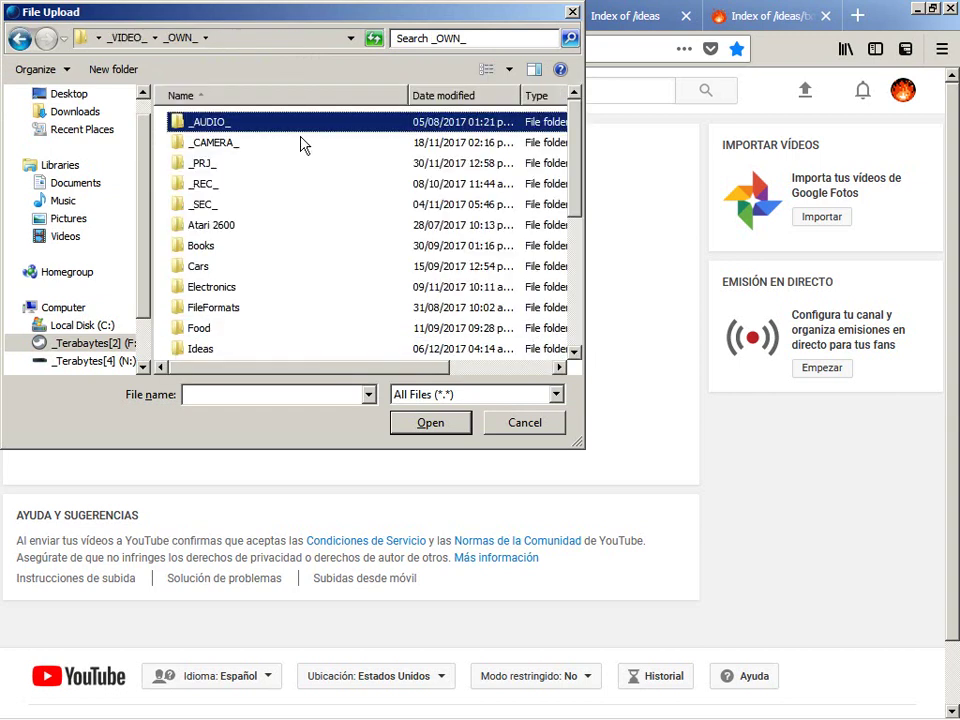
{"action": "key", "text": "End"}
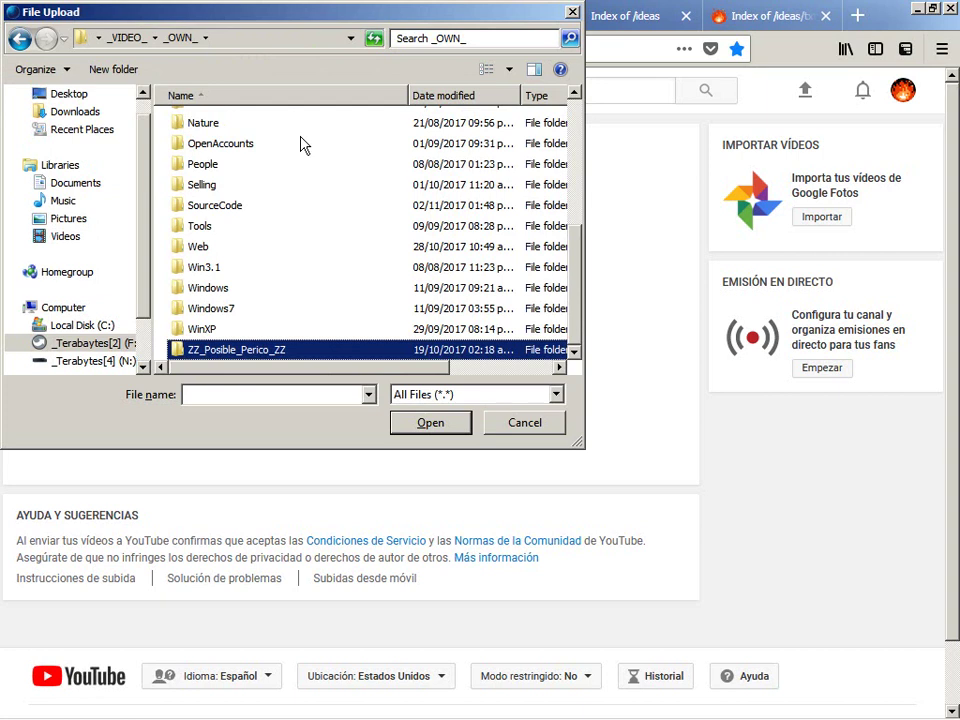
{"action": "key", "text": "Home"}
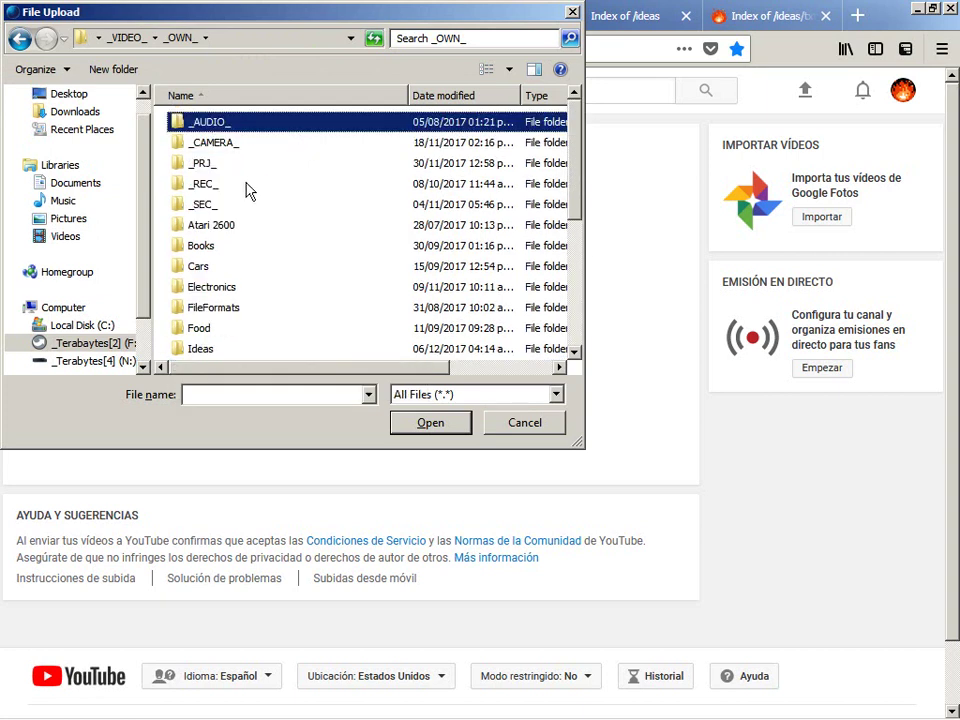
Go to the Desktop folder and select the video file "2017-12-06 -- Writing a C Compiler #1.avi".
{"action": "left_click", "coordinate": [80, 95]}
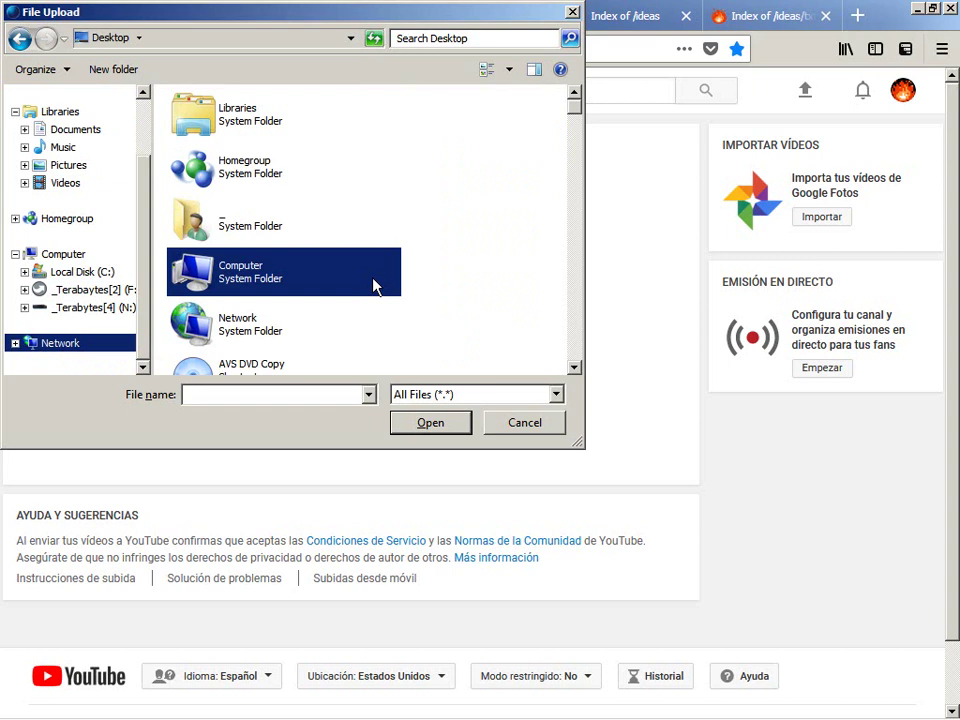
{"action": "left_click", "coordinate": [491, 185]}
{"action": "key", "text": "End"}
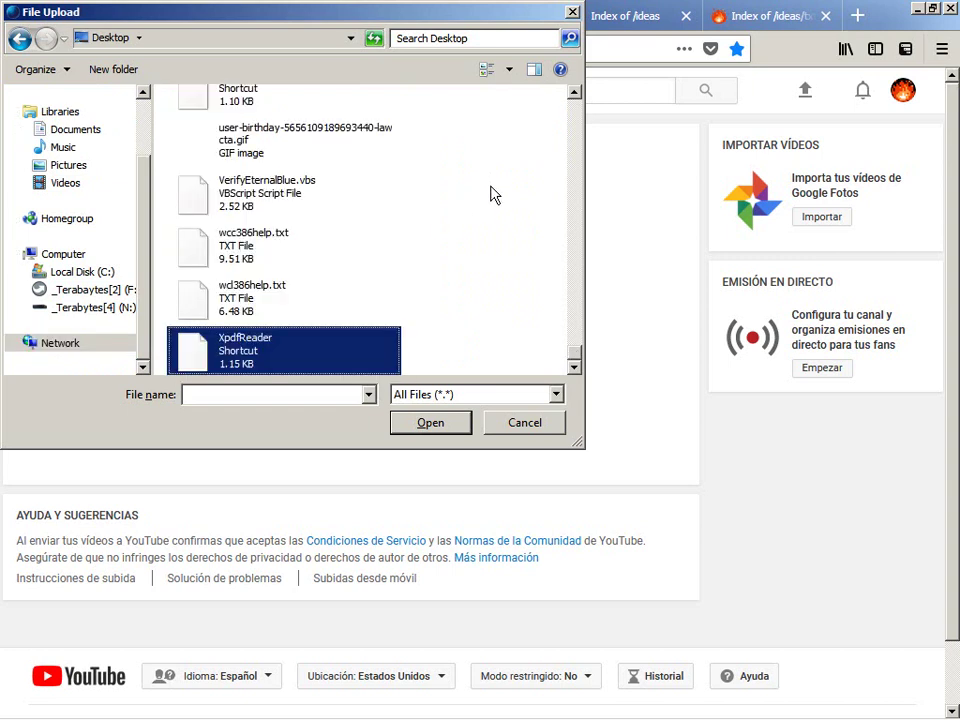
{"action": "scroll", "coordinate": [491, 307], "scroll_direction": "up", "scroll_amount": 5}
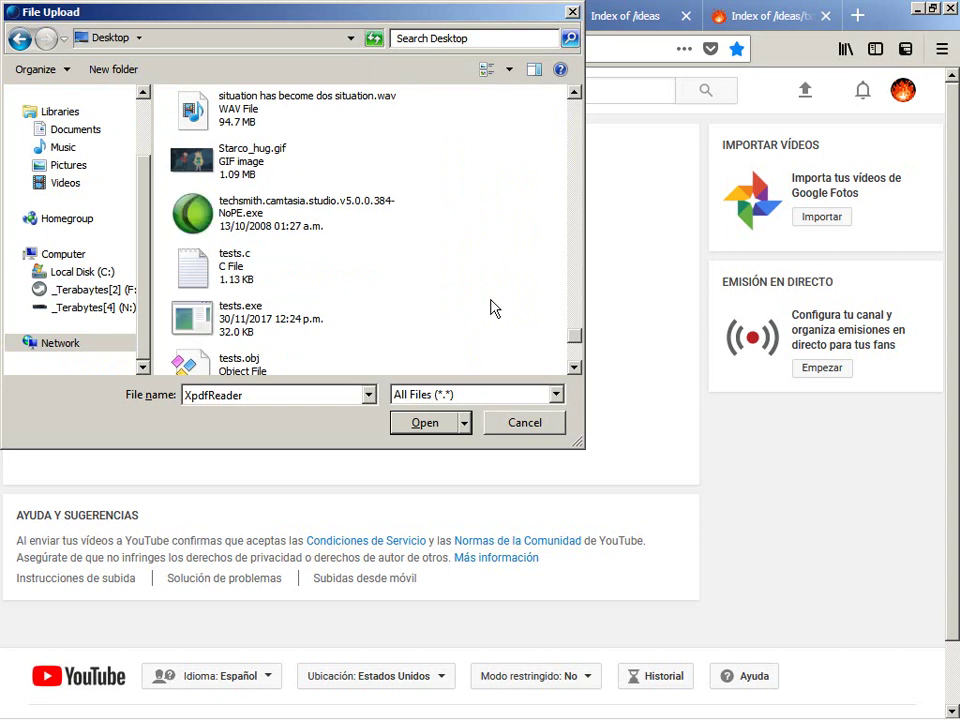
{"action": "scroll", "coordinate": [491, 307], "scroll_direction": "up", "scroll_amount": 3}
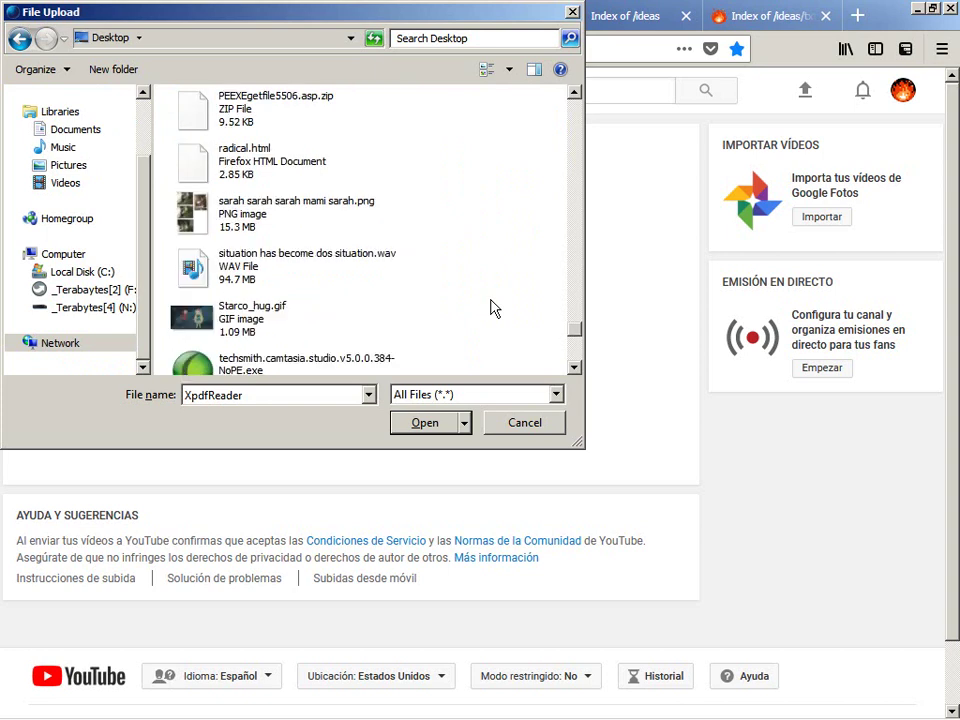
{"action": "scroll", "coordinate": [491, 307], "scroll_direction": "up", "scroll_amount": 10}
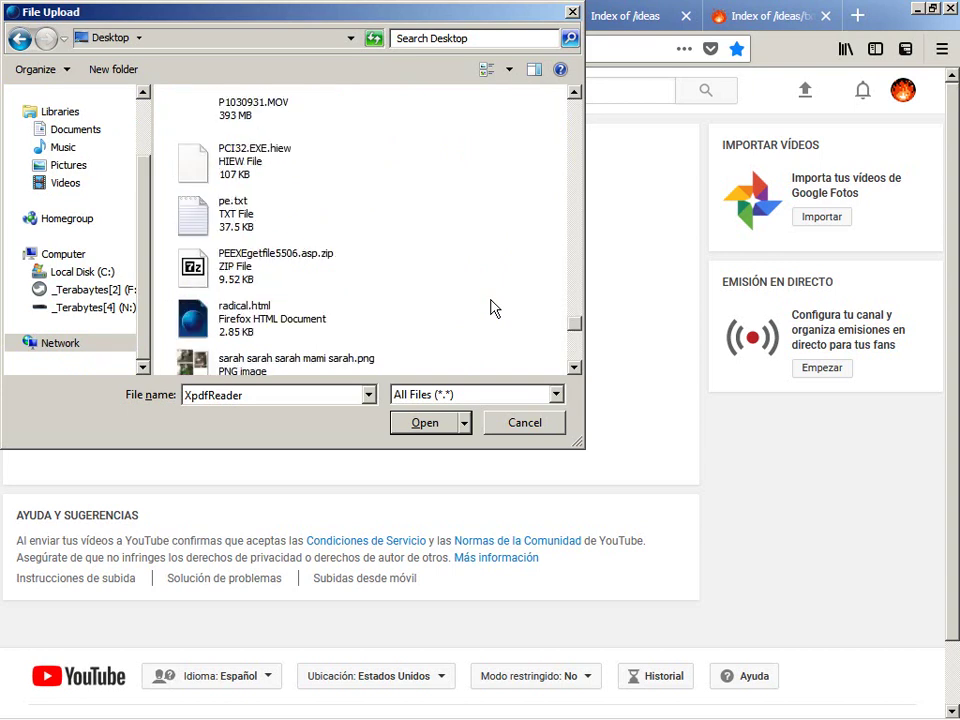
{"action": "scroll", "coordinate": [491, 307], "scroll_direction": "up", "scroll_amount": 12}
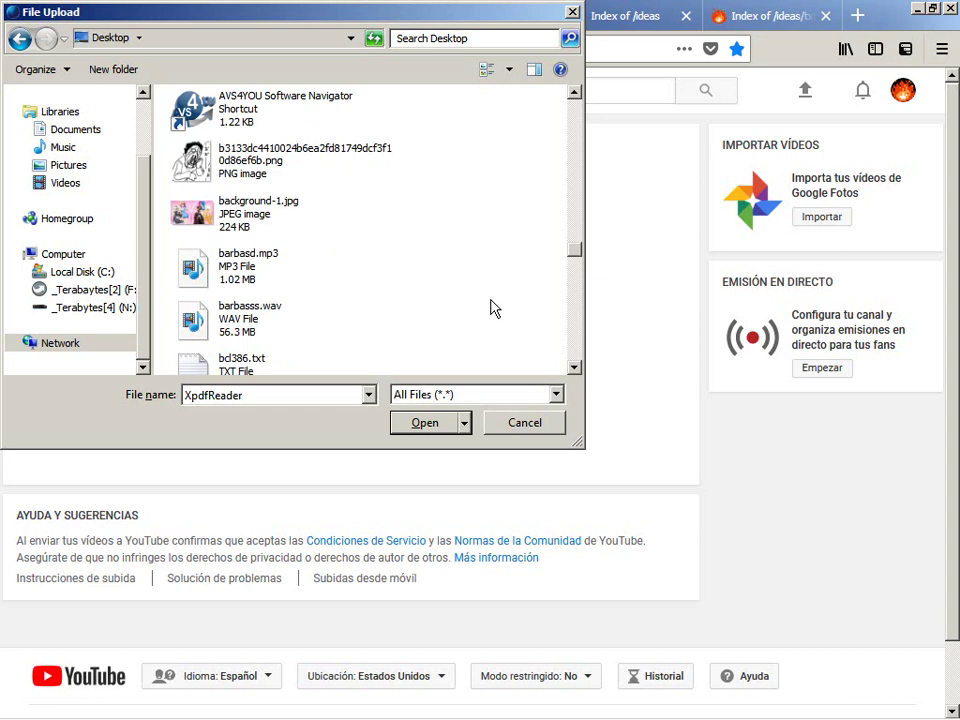
{"action": "scroll", "coordinate": [491, 307], "scroll_direction": "up", "scroll_amount": 3}
{"action": "scroll", "coordinate": [491, 307], "scroll_direction": "up", "scroll_amount": 10}
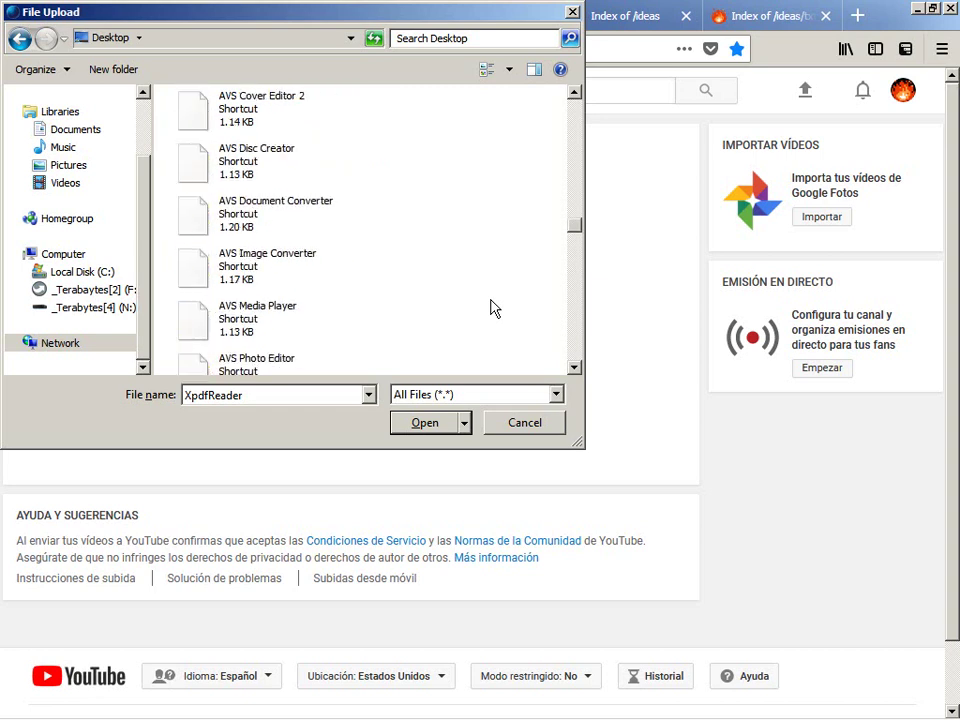
{"action": "scroll", "coordinate": [491, 307], "scroll_direction": "up", "scroll_amount": 10}
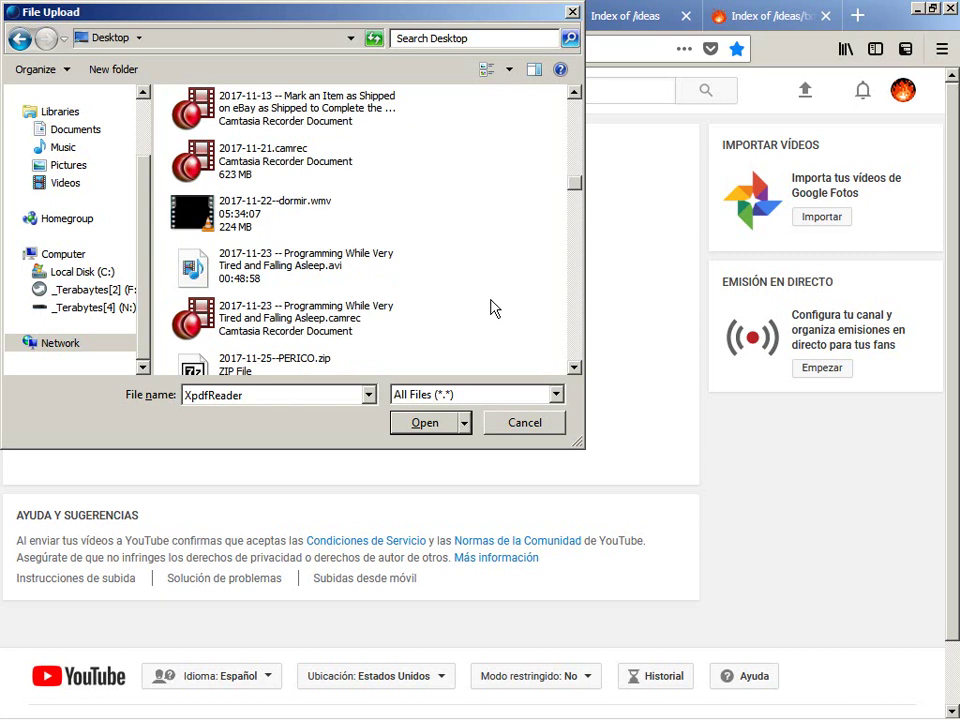
{"action": "scroll", "coordinate": [491, 307], "scroll_direction": "up", "scroll_amount": 5}
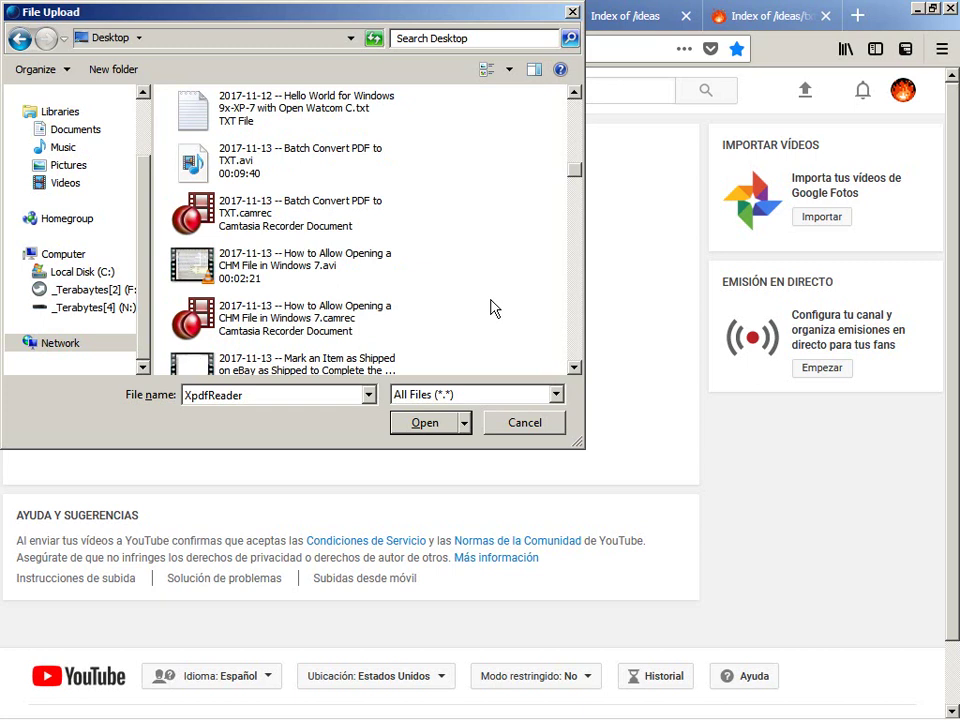
{"action": "scroll", "coordinate": [491, 307], "scroll_direction": "down", "scroll_amount": 11}
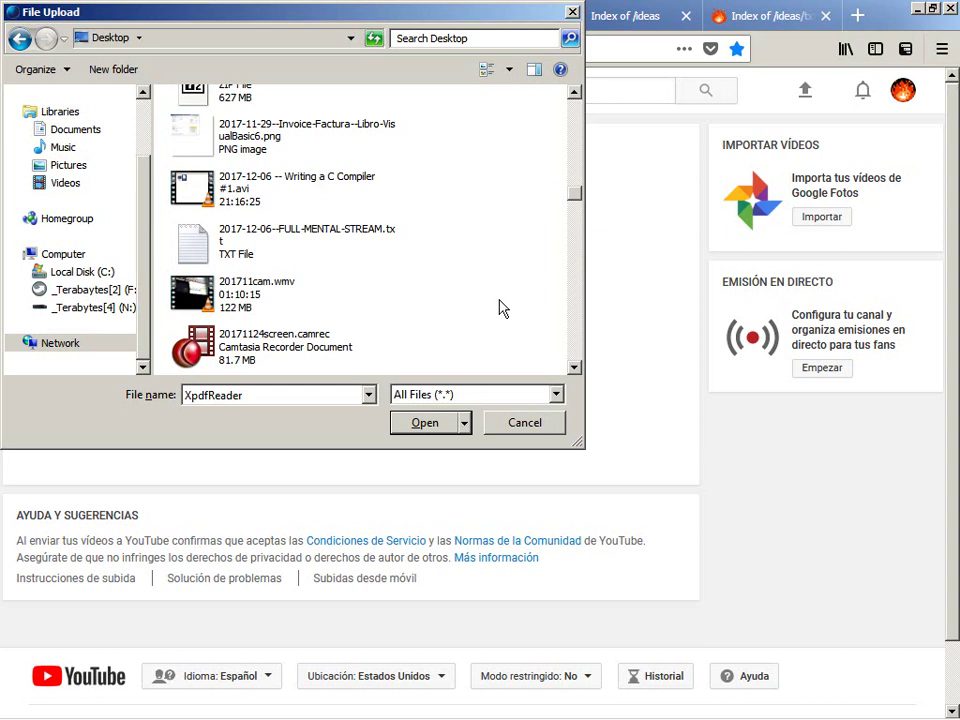
{"action": "left_click", "coordinate": [172, 190]}
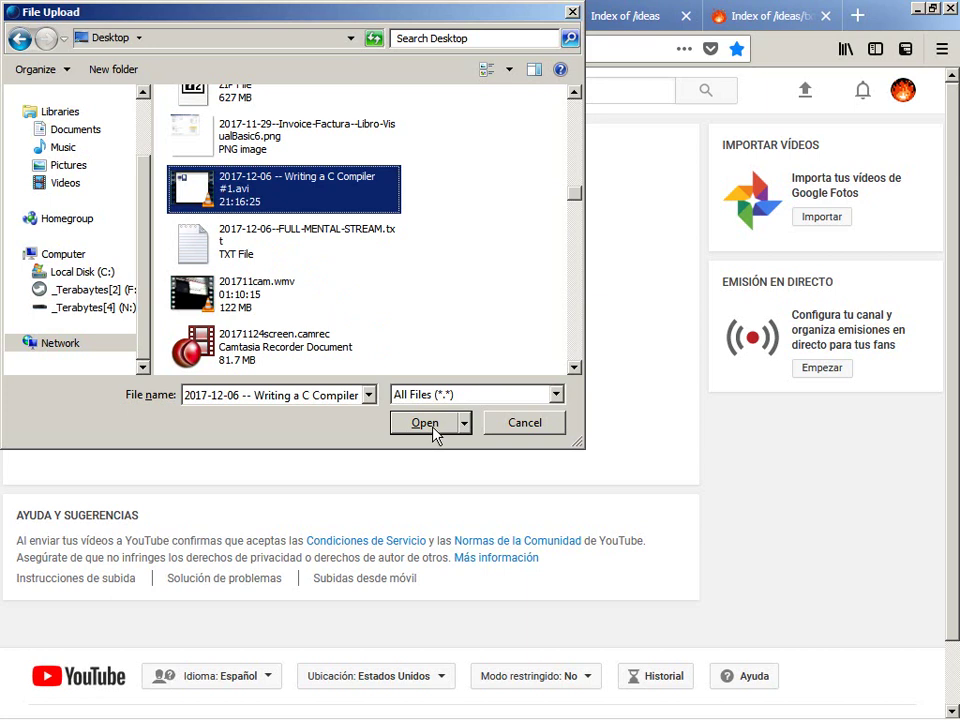
Copy the selected video's file name without its extension into TextAloud, and return to the browser to start uploading the video.
{"action": "key", "text": "F2"}
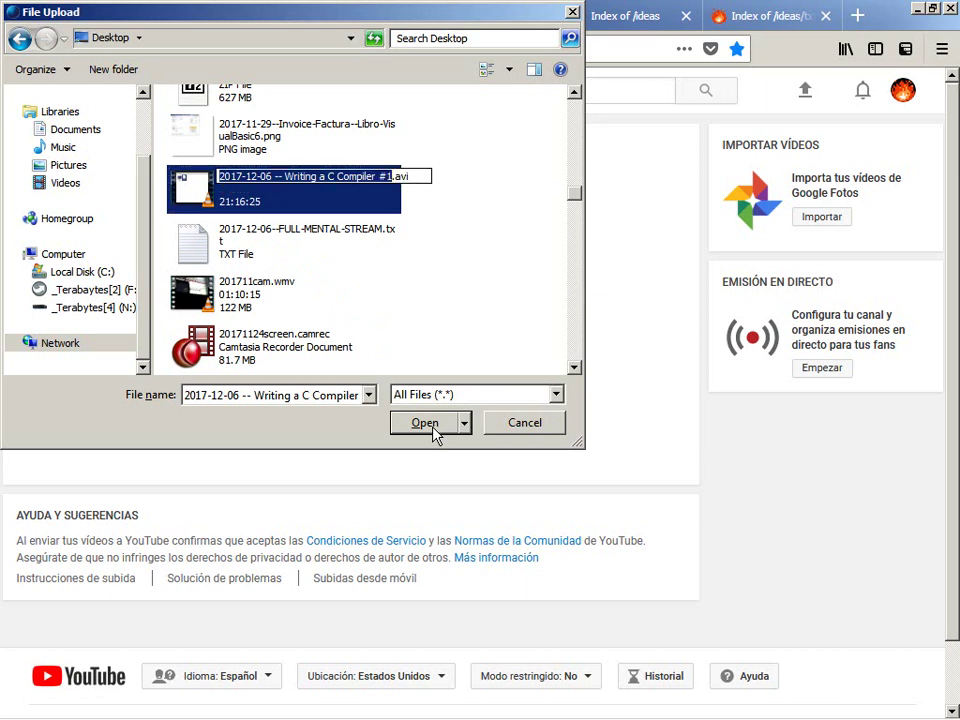
{"action": "key", "text": "Escape"}
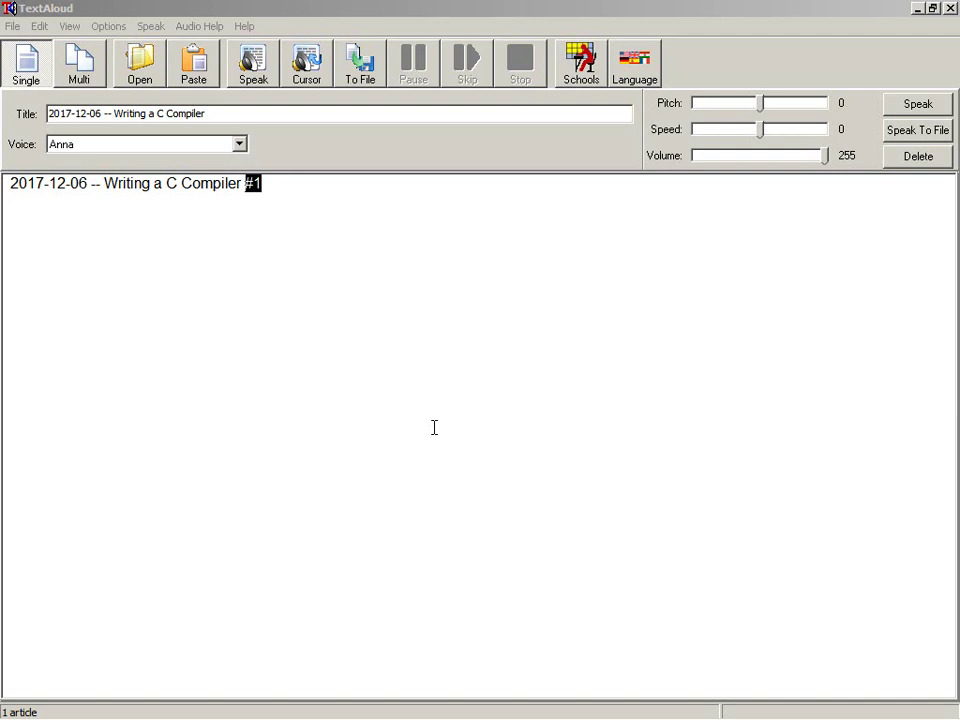
{"action": "key", "text": "alt+Tab"}
{"action": "key", "text": "Tab"}
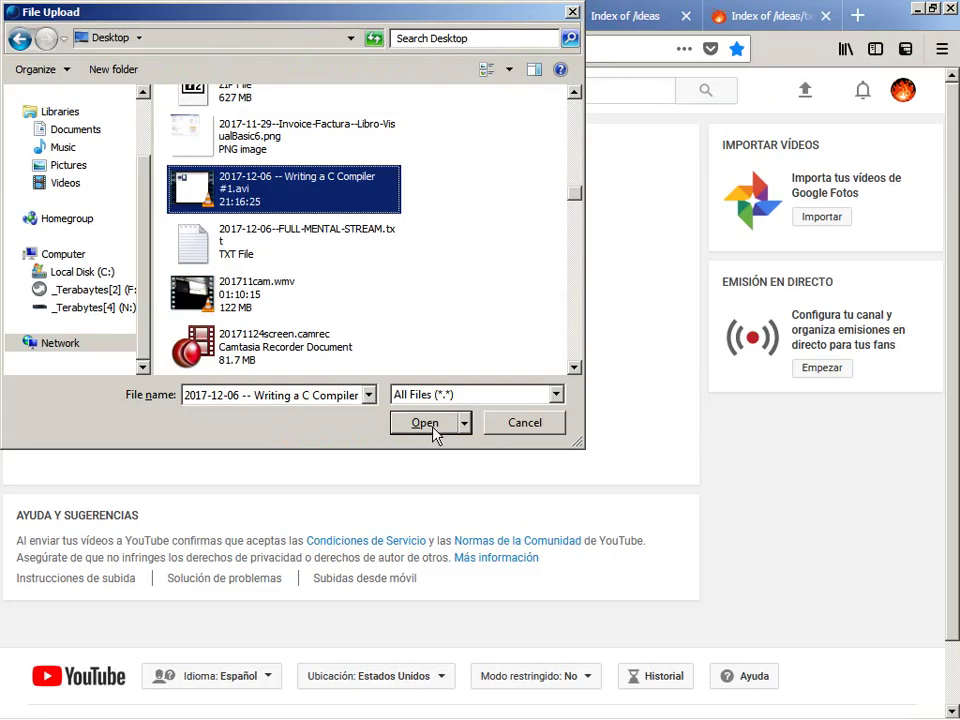
{"action": "left_click", "coordinate": [430, 424]}
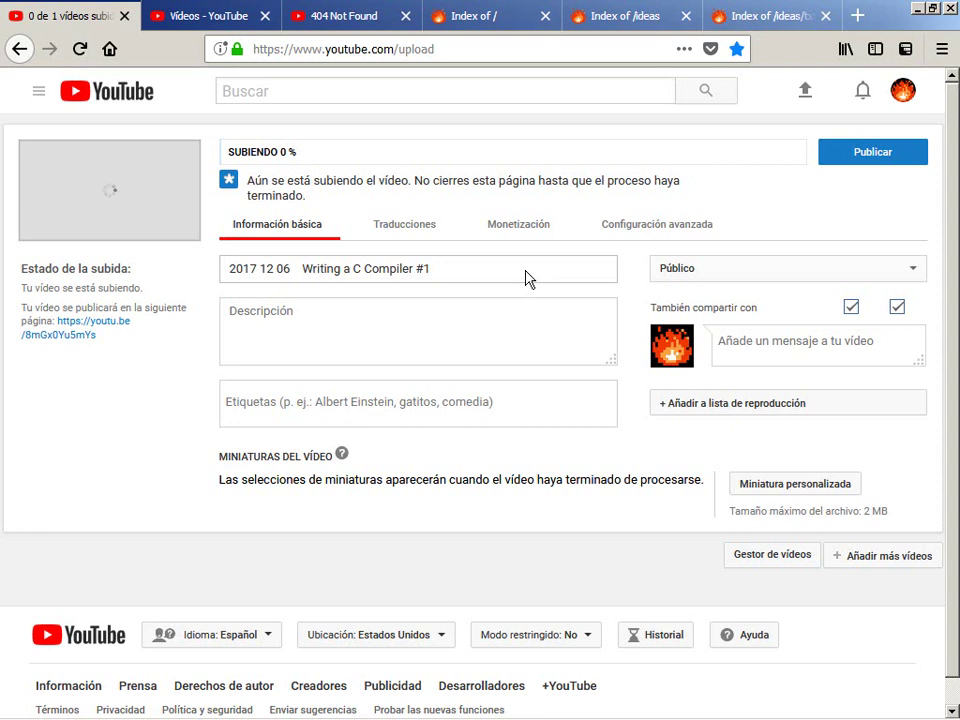
Title the uploading video "2017-12-06 – Writing a C Compiler #1" and turn on earning revenue from ads.
{"action": "left_click", "coordinate": [527, 272]}
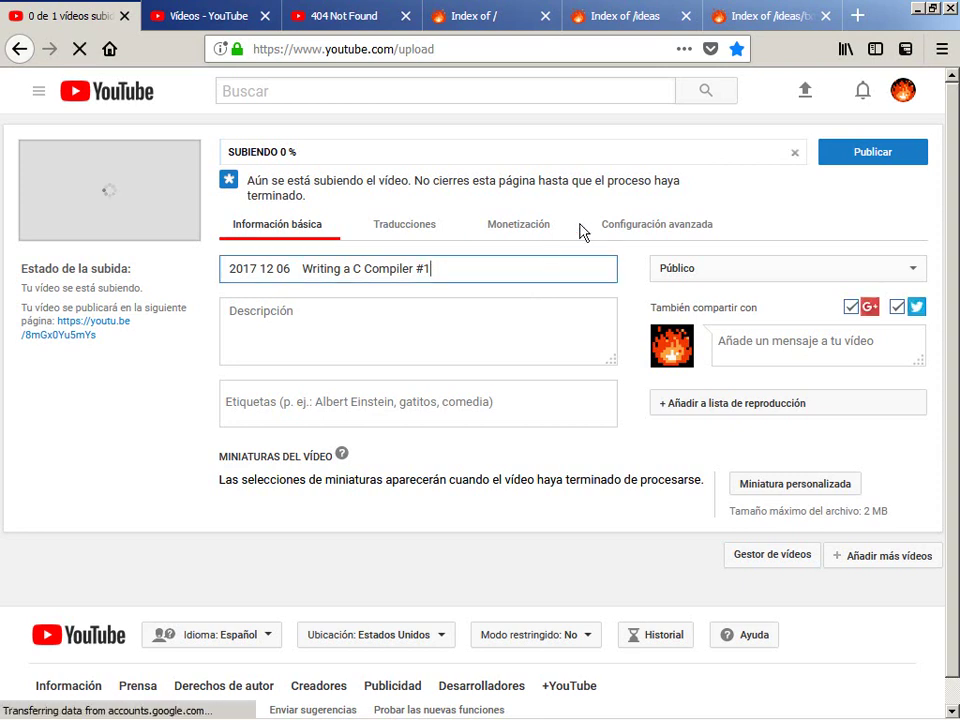
{"action": "key", "text": "ctrl+a"}
{"action": "type", "text": "2017-12-06 – Writing a C Compiler #1"}
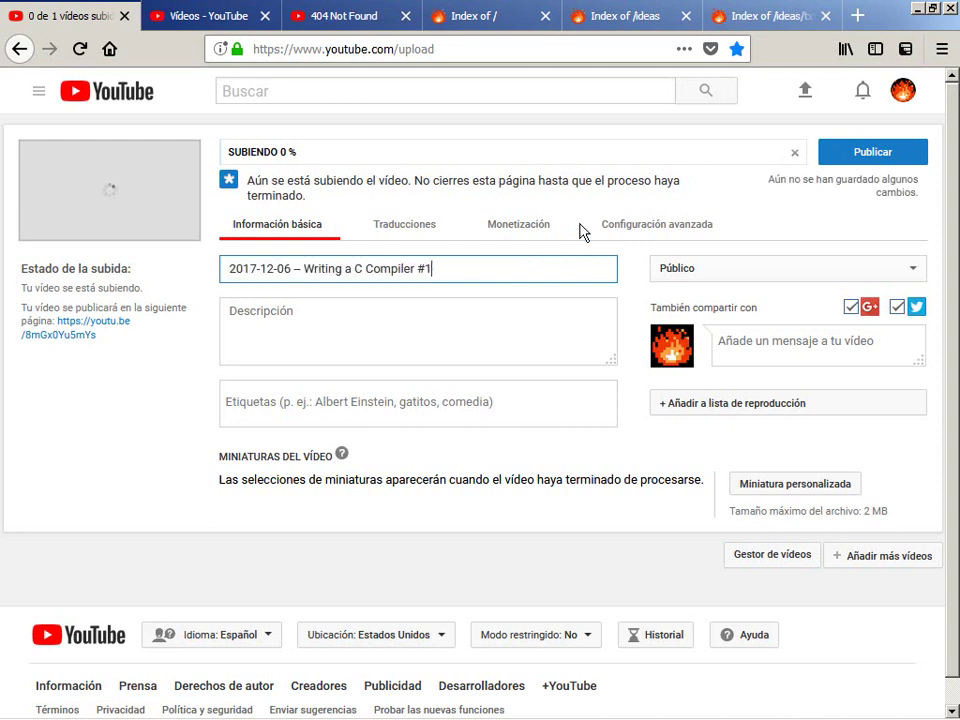
{"action": "left_click", "coordinate": [519, 226]}
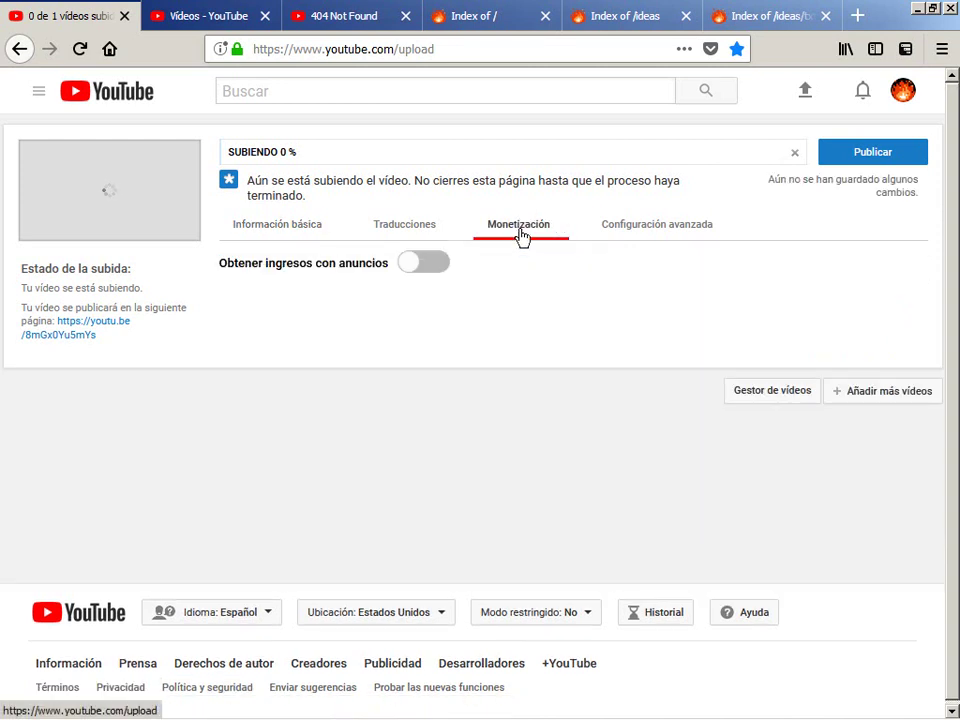
{"action": "left_click", "coordinate": [410, 266]}
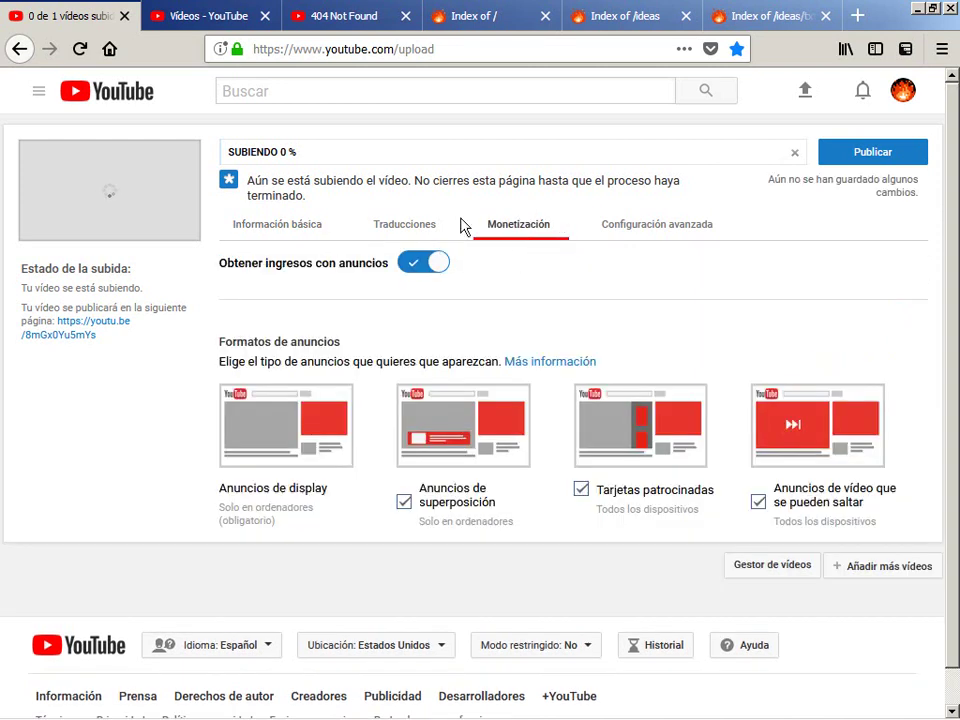
In the video's advanced configuration, set the video language to Inglés and the license to Creative Commons - Atribución.
{"action": "left_click", "coordinate": [634, 228]}
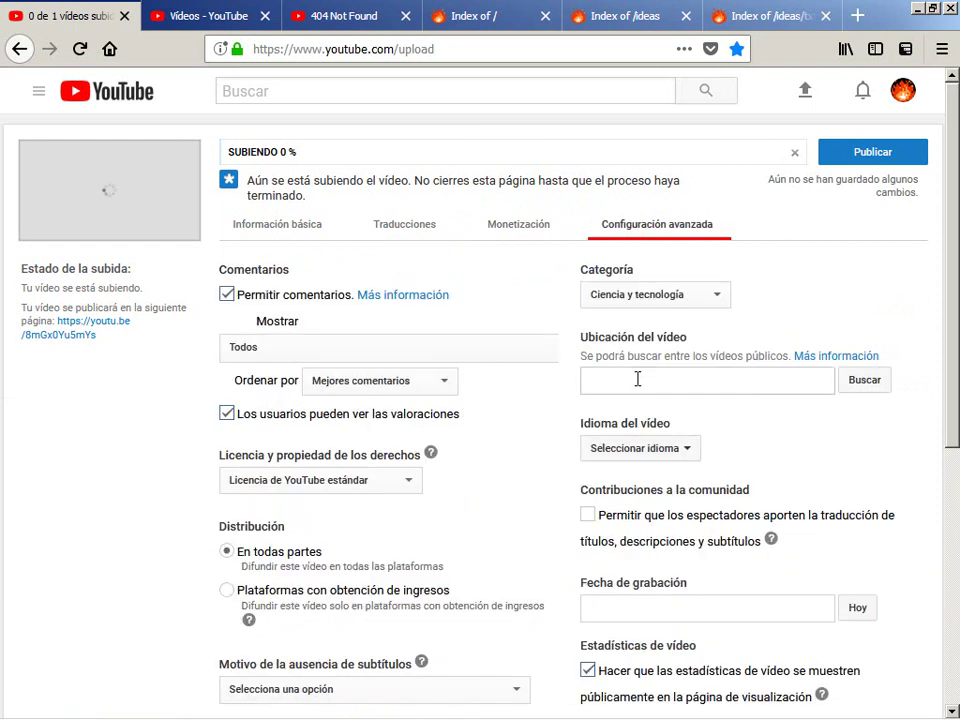
{"action": "left_click", "coordinate": [638, 450]}
{"action": "scroll", "coordinate": [634, 456], "scroll_direction": "down", "scroll_amount": 2}
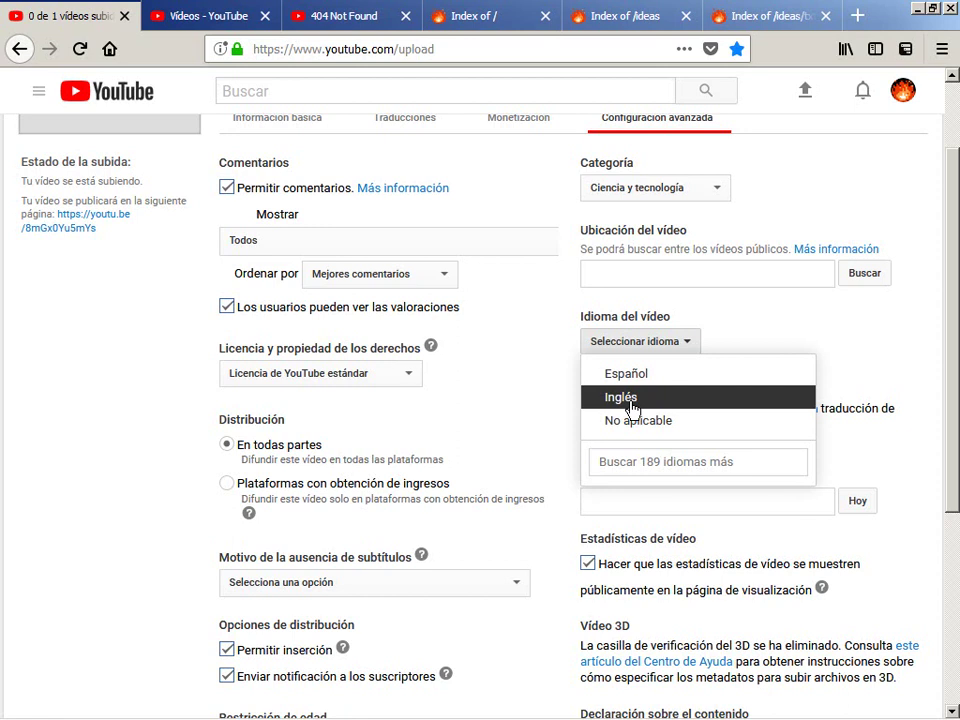
{"action": "left_click", "coordinate": [659, 422]}
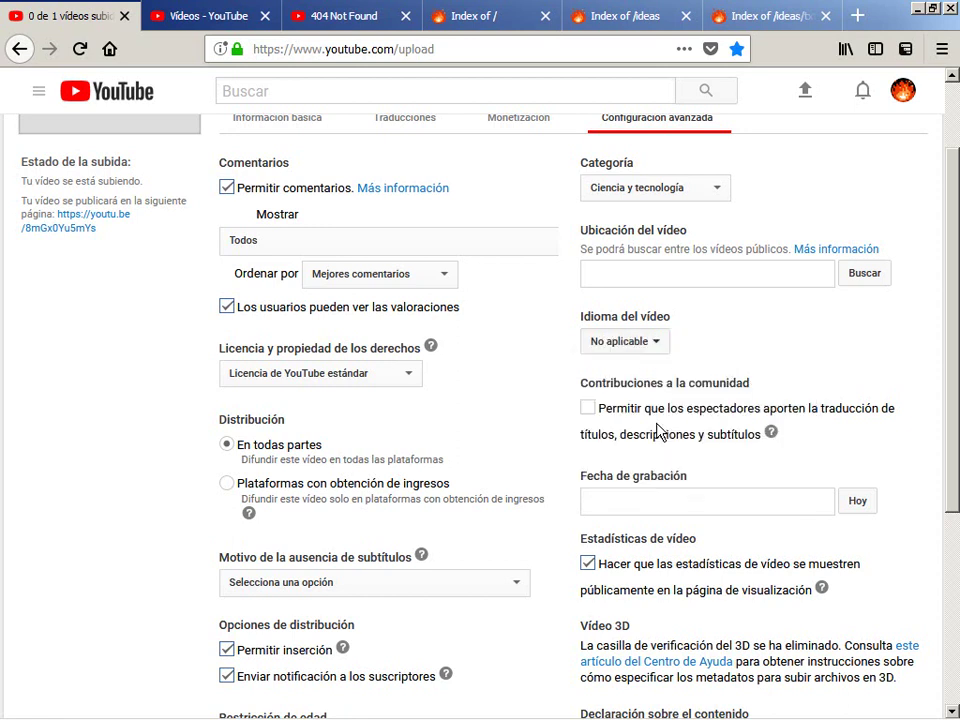
{"action": "left_click", "coordinate": [623, 351]}
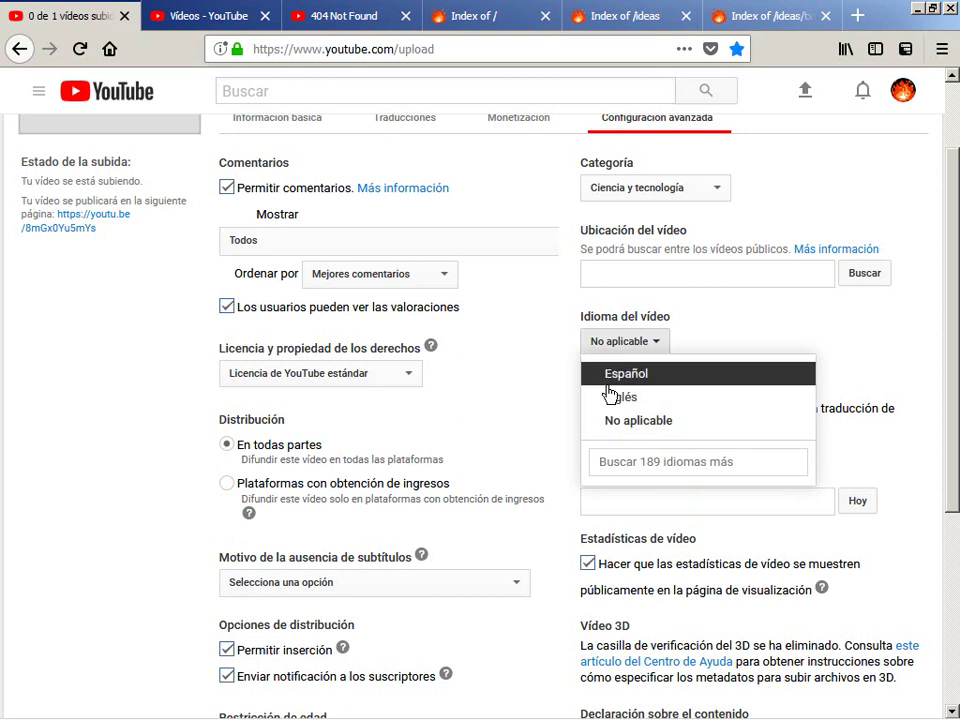
{"action": "left_click", "coordinate": [610, 397]}
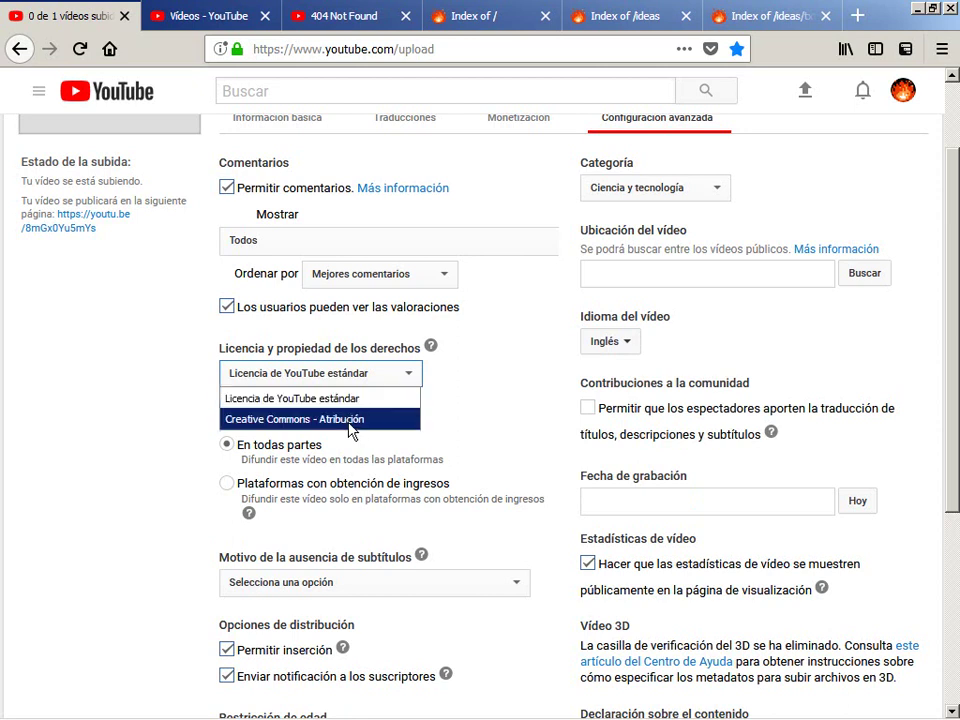
{"action": "left_click", "coordinate": [367, 423]}
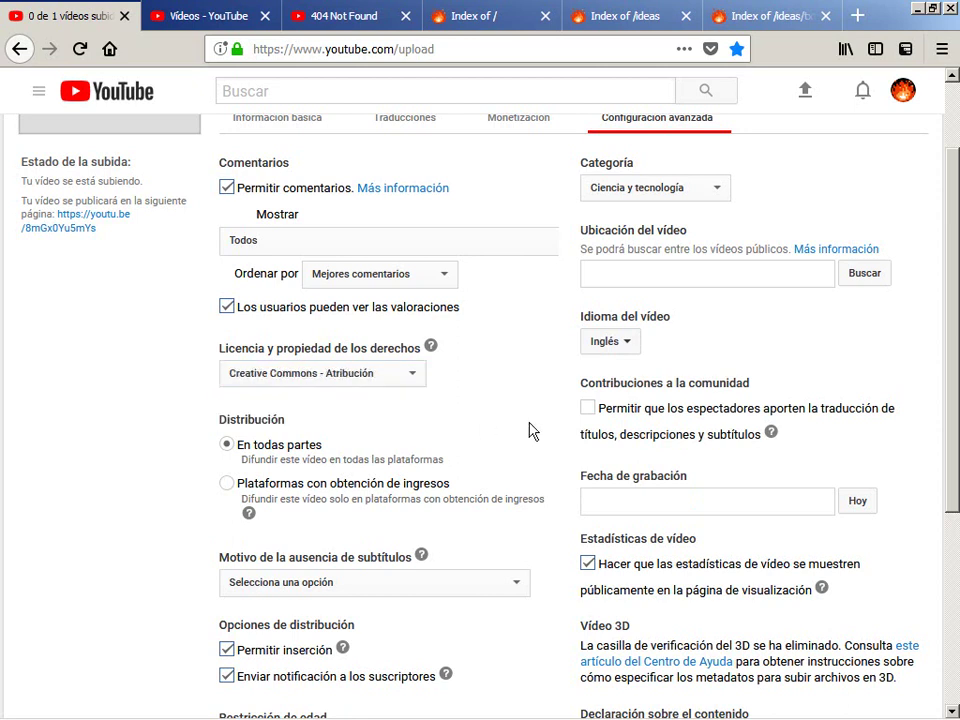
{"action": "scroll", "coordinate": [530, 430], "scroll_direction": "down", "scroll_amount": 4}
{"action": "scroll", "coordinate": [608, 430], "scroll_direction": "up", "scroll_amount": 4}
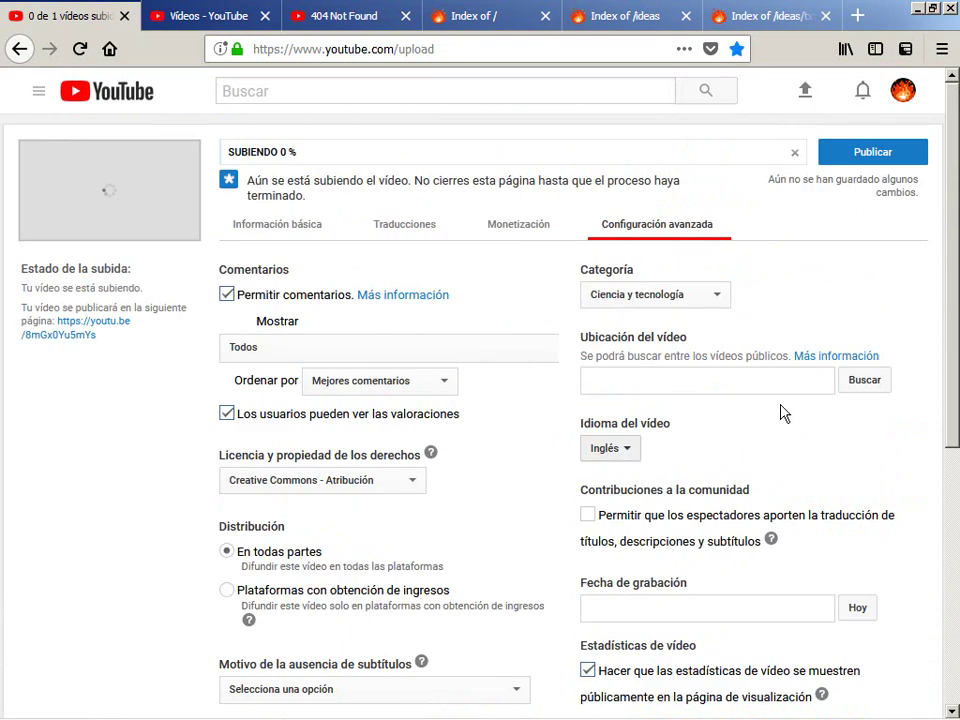
Publish the uploading video and go to the already open list of the channel's videos.
{"action": "left_click", "coordinate": [834, 150]}
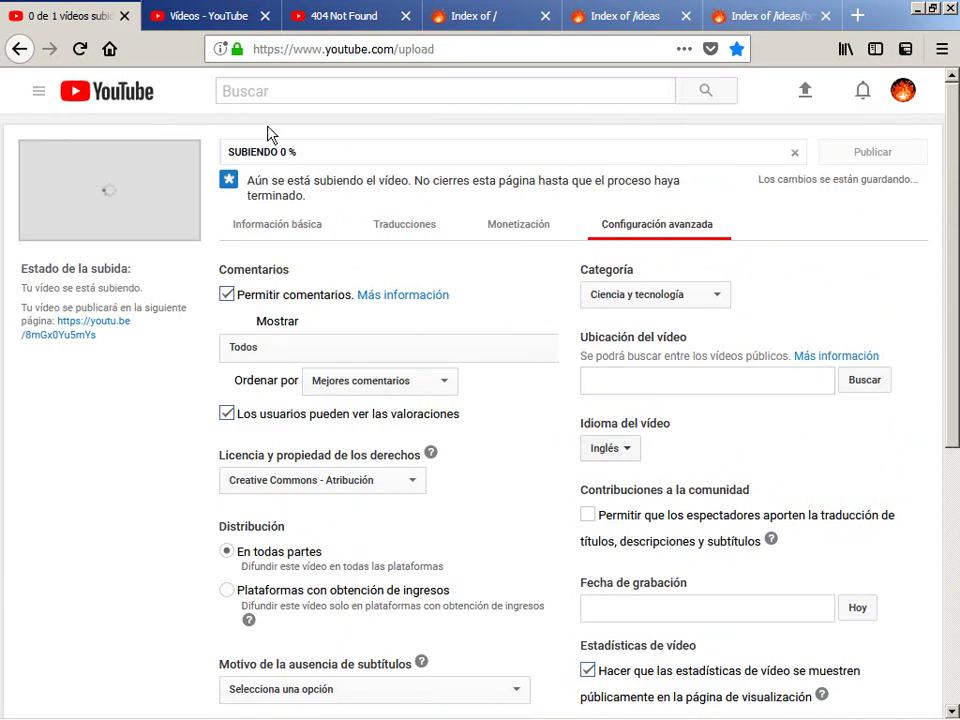
{"action": "left_click", "coordinate": [230, 18]}
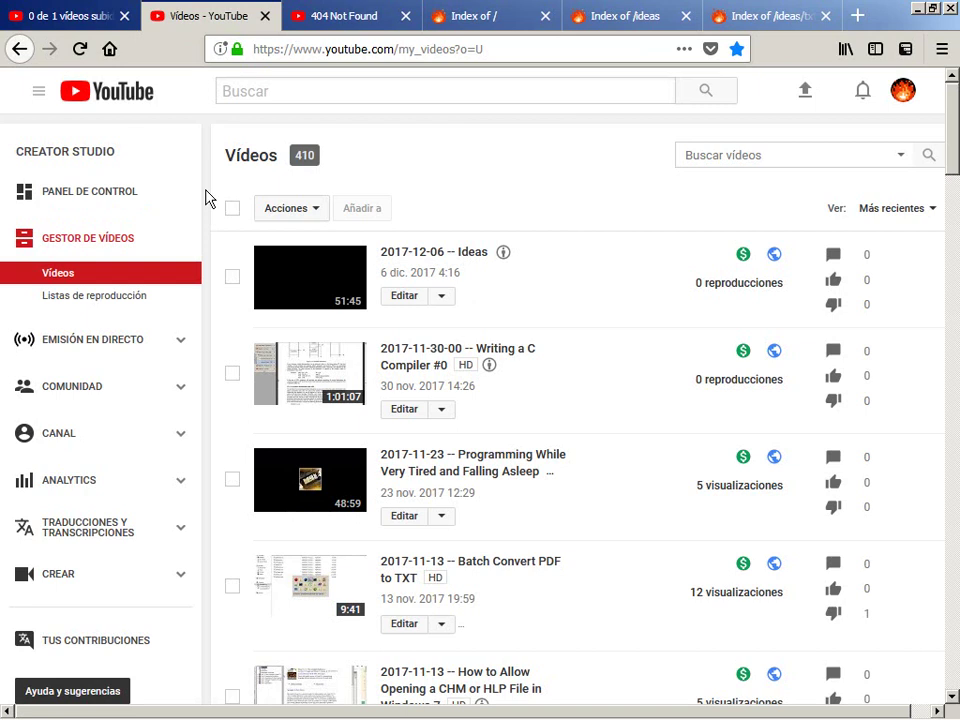
Switch to Notepad++ and add the line "C++ reference" directly below "C reference" in 2017-12-06--FULL-MENTAL-STREAM.txt.
{"action": "key", "text": "alt+Tab"}
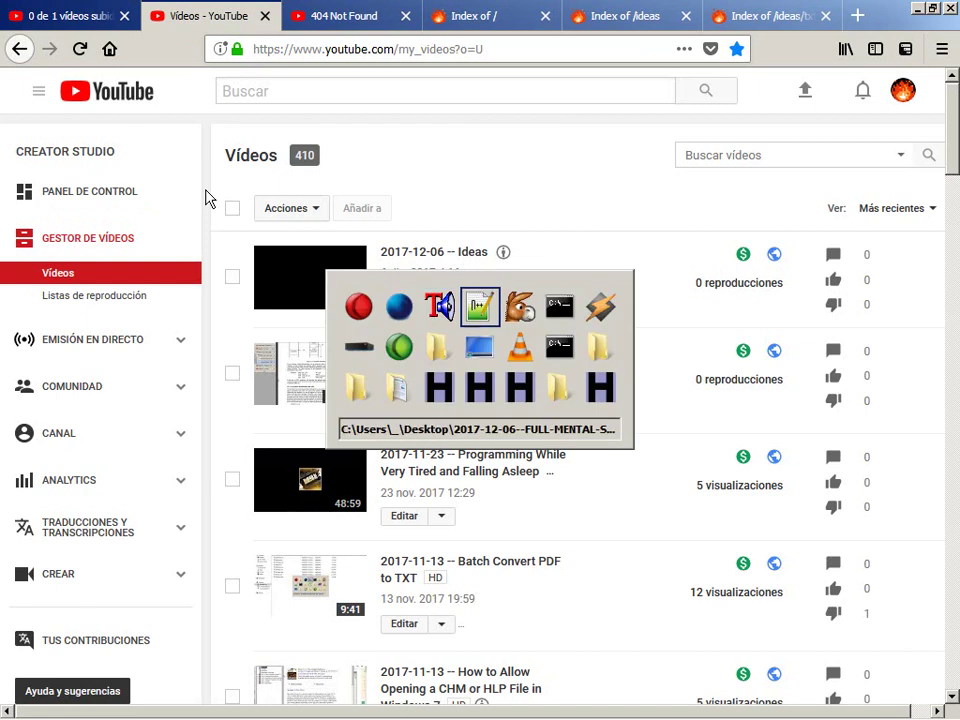
{"action": "key", "text": "alt+Tab"}
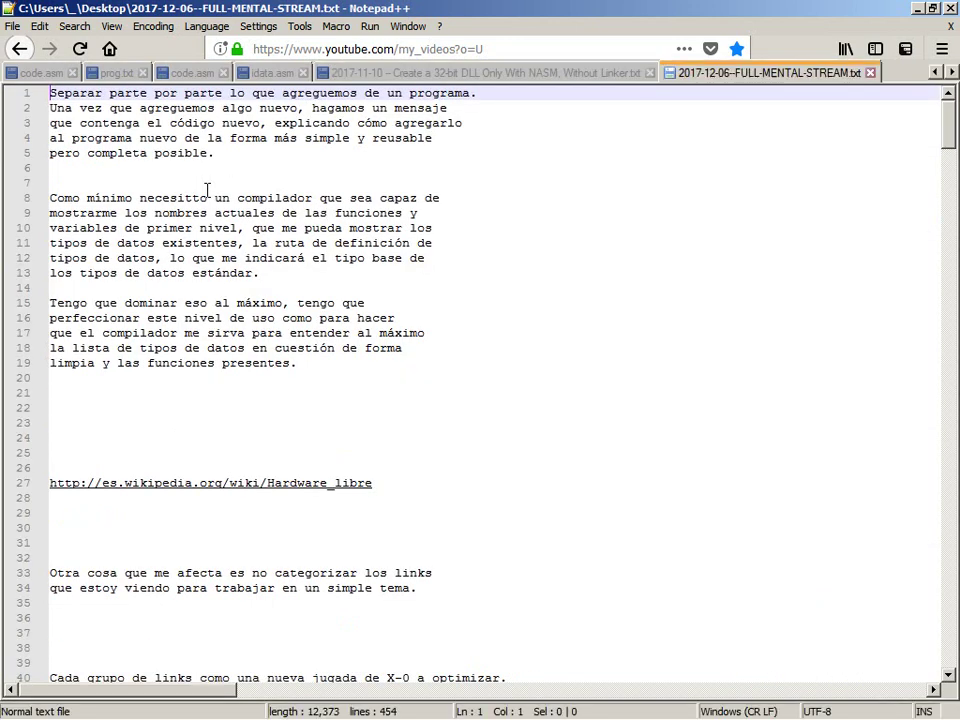
{"action": "key", "text": "ctrl+End"}
{"action": "key", "text": "Up"}
{"action": "key", "text": "Up"}
{"action": "key", "text": "Up"}
{"action": "key", "text": "Up"}
{"action": "key", "text": "Up"}
{"action": "key", "text": "Up"}
{"action": "key", "text": "Up"}
{"action": "key", "text": "Up"}
{"action": "key", "text": "Up"}
{"action": "key", "text": "Up"}
{"action": "key", "text": "Up"}
{"action": "key", "text": "Up"}
{"action": "key", "text": "Up"}
{"action": "key", "text": "Up"}
{"action": "key", "text": "Up"}
{"action": "key", "text": "Up"}
{"action": "key", "text": "Up"}
{"action": "key", "text": "Up"}
{"action": "key", "text": "Up"}
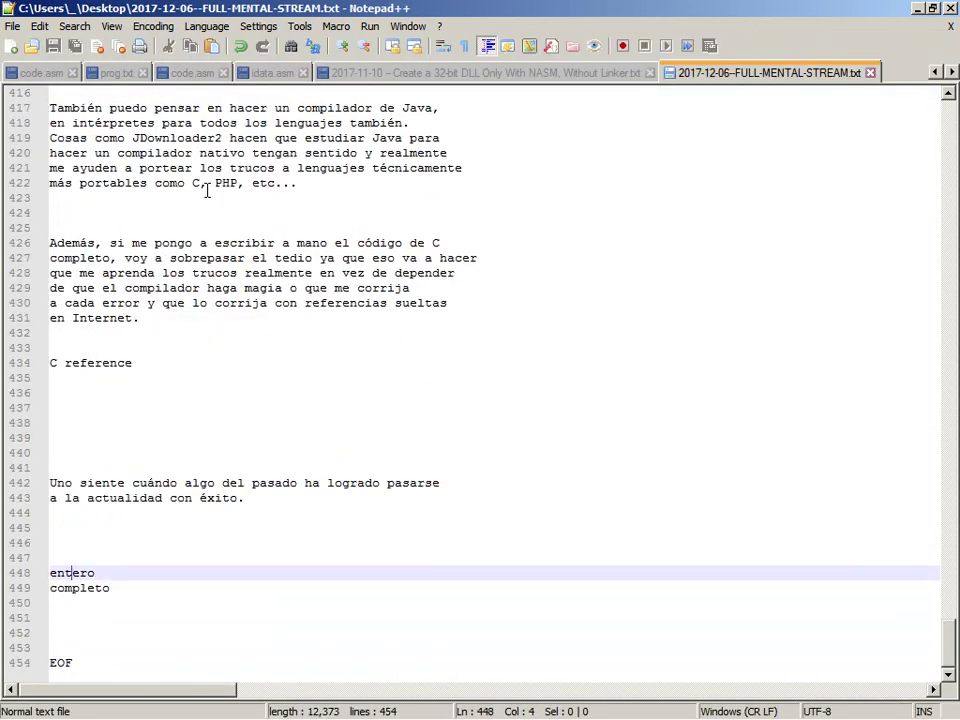
{"action": "type", "text": "C+"}
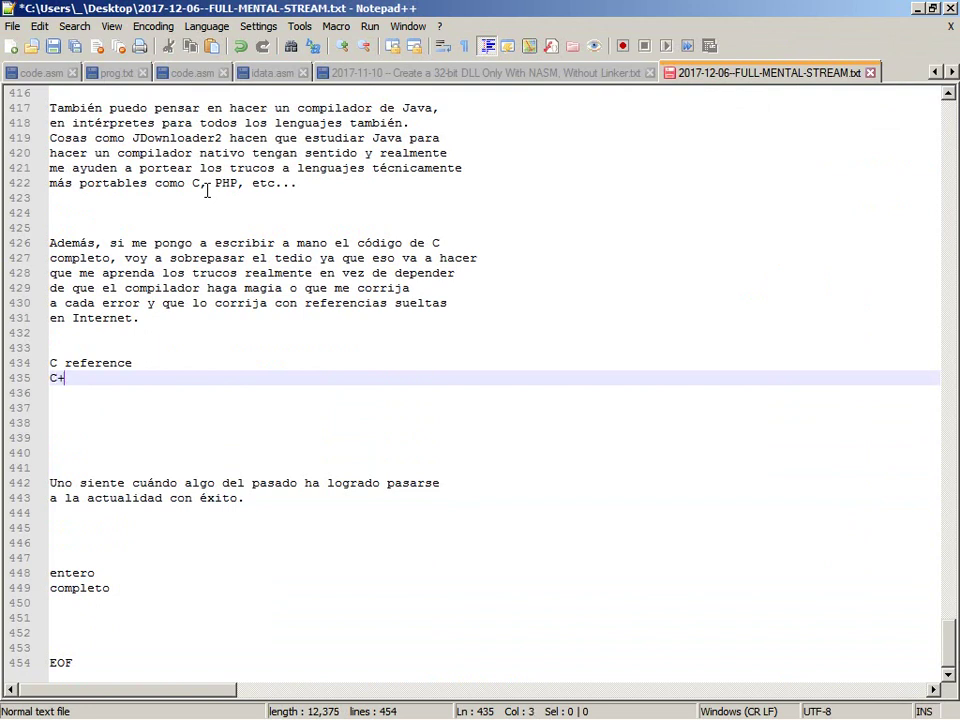
{"action": "type", "text": "+ reference"}
{"action": "key", "text": "Return"}
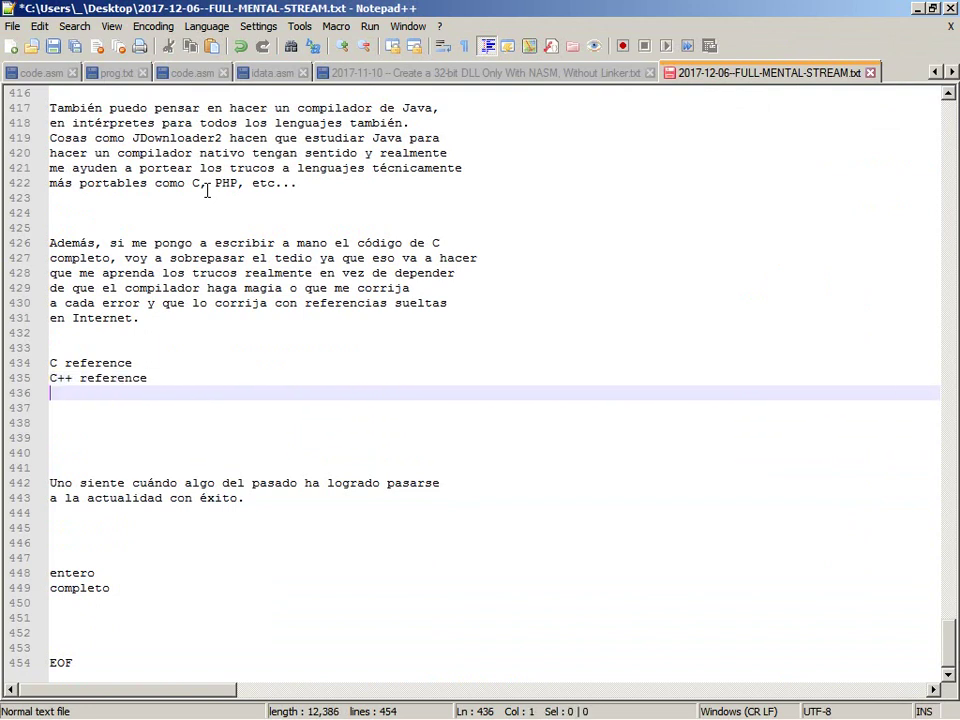
Switch to eMule and search for "wild wild west".
{"action": "key", "text": "alt+Tab"}
{"action": "key", "text": "alt+Tab"}
{"action": "key", "text": "alt+Tab"}
{"action": "key", "text": "alt+Tab"}
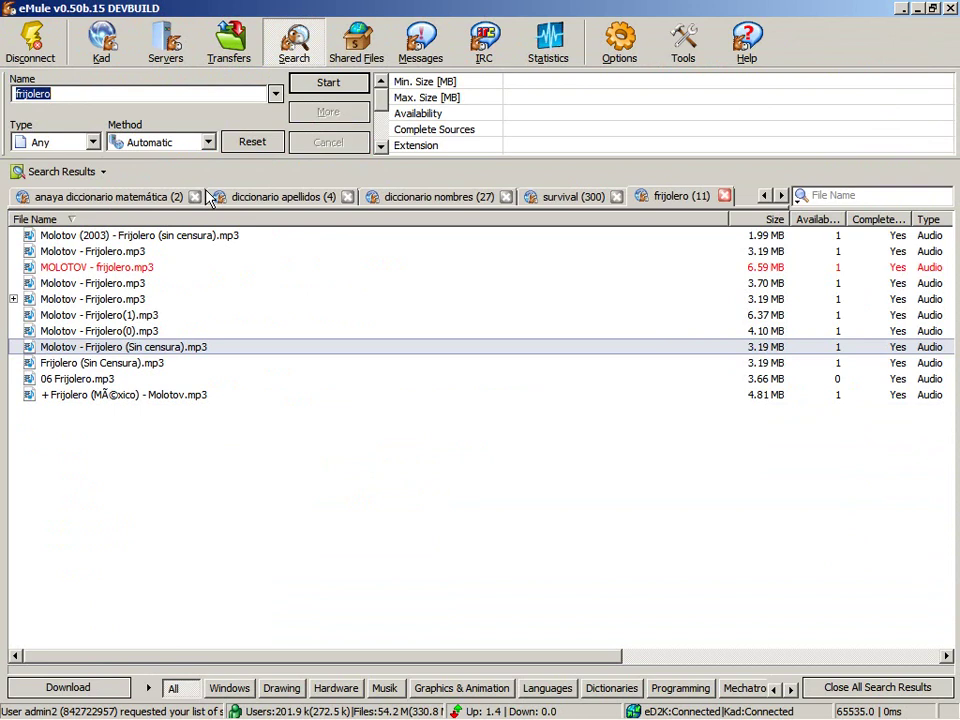
{"action": "key", "text": "alt+Tab"}
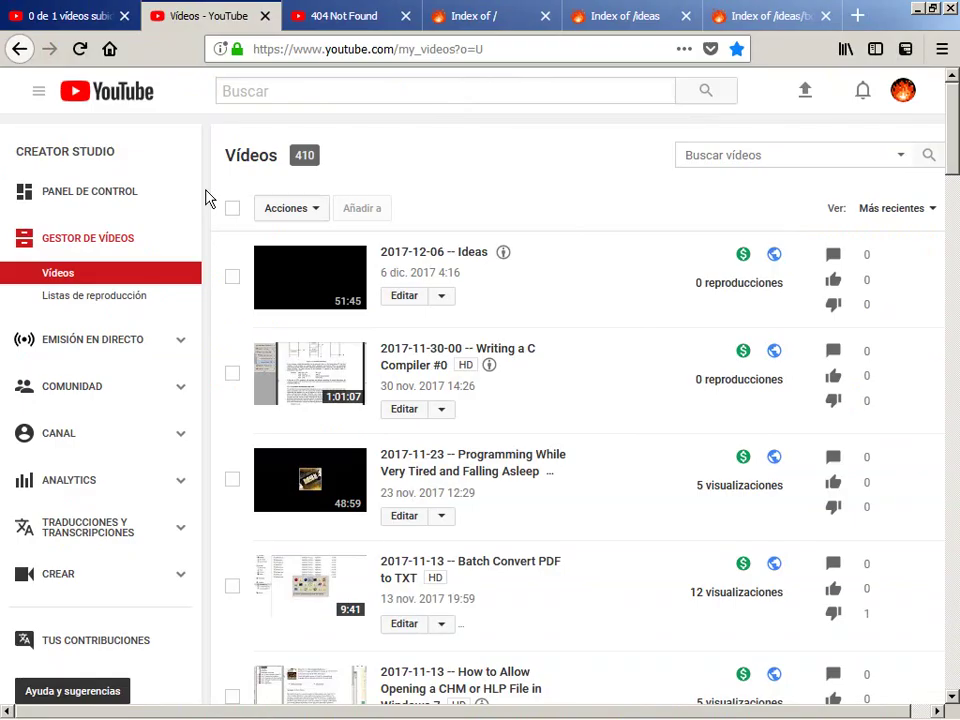
{"action": "key", "text": "alt+Tab"}
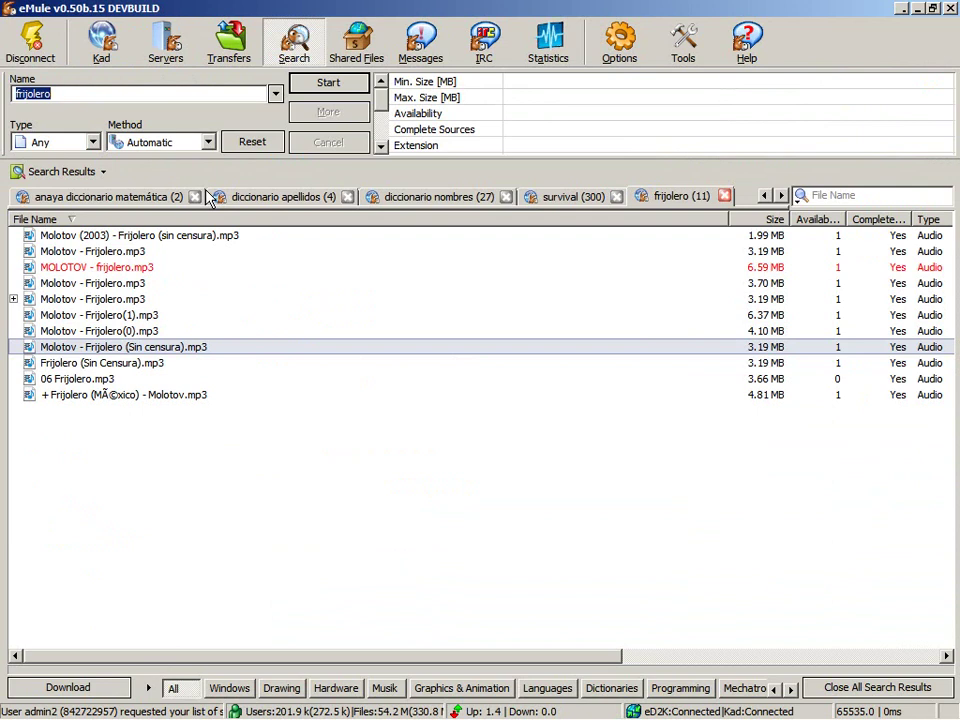
{"action": "type", "text": "wild wi"}
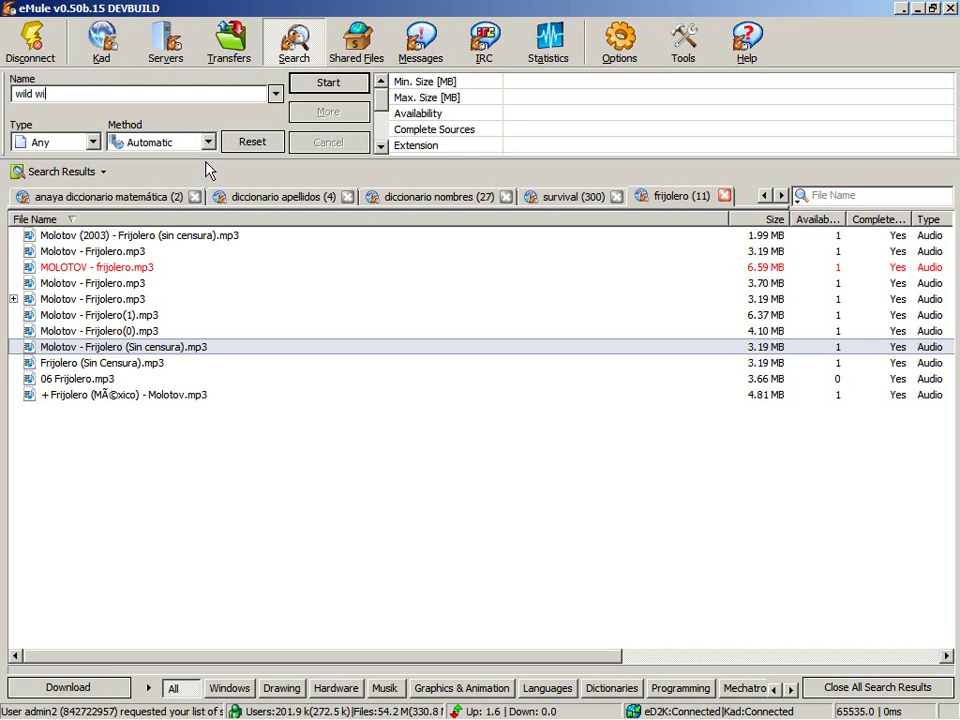
{"action": "type", "text": "ld west"}
{"action": "key", "text": "Return"}
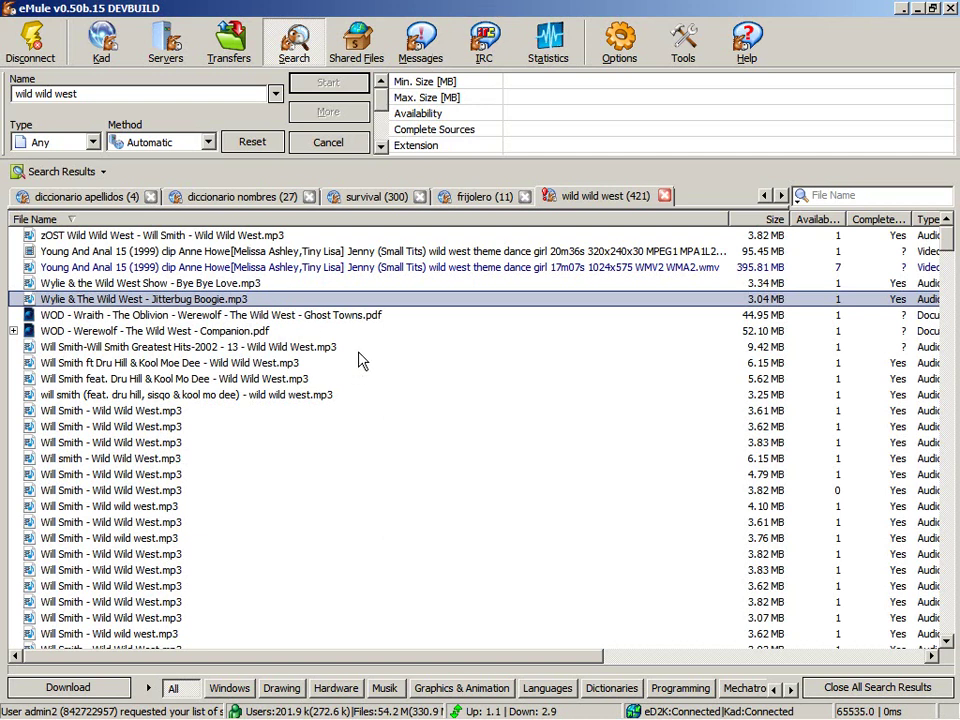
Switch to the Nightly browser and search Google in a new tab for the quoted phrase "this is a non-commercial version from".
{"action": "key", "text": "alt+Tab"}
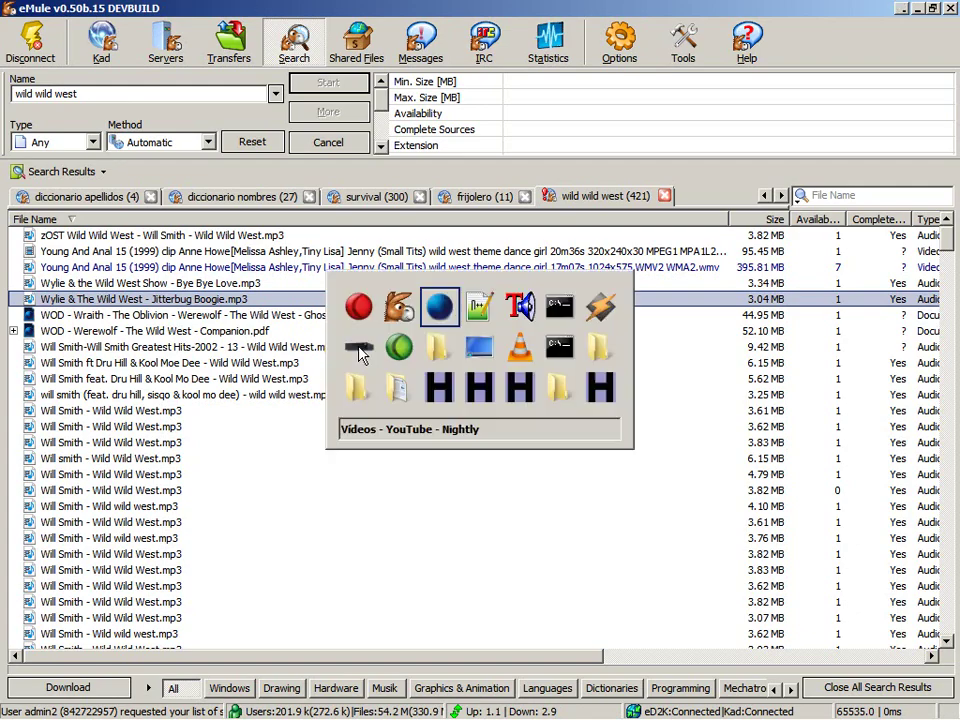
{"action": "key", "text": "ctrl+t"}
{"action": "type", "text": "\"thi"}
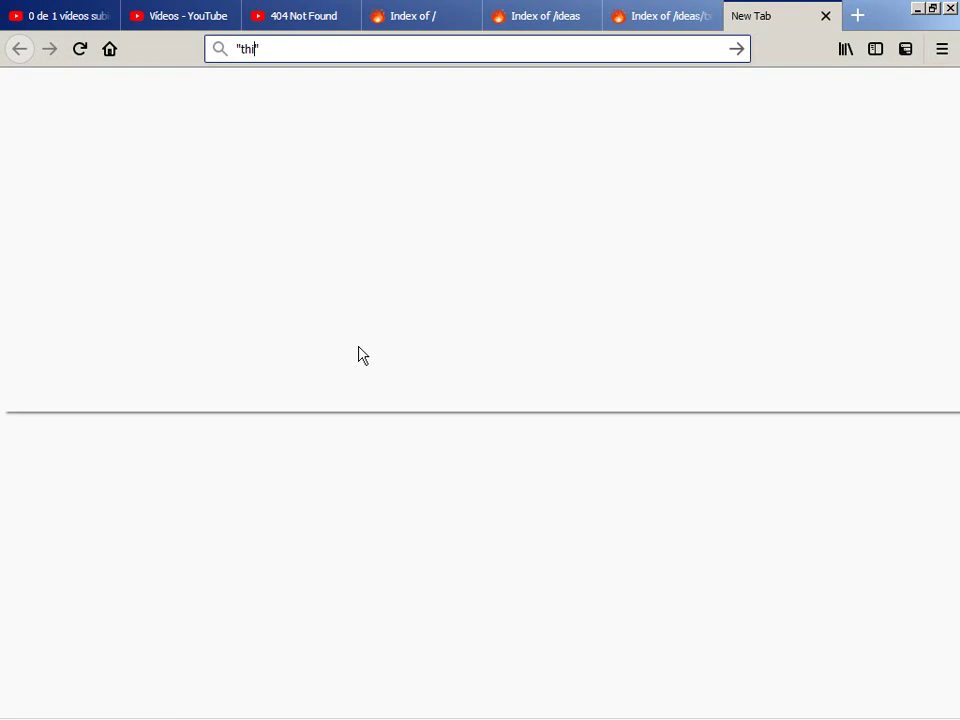
{"action": "type", "text": "s i"}
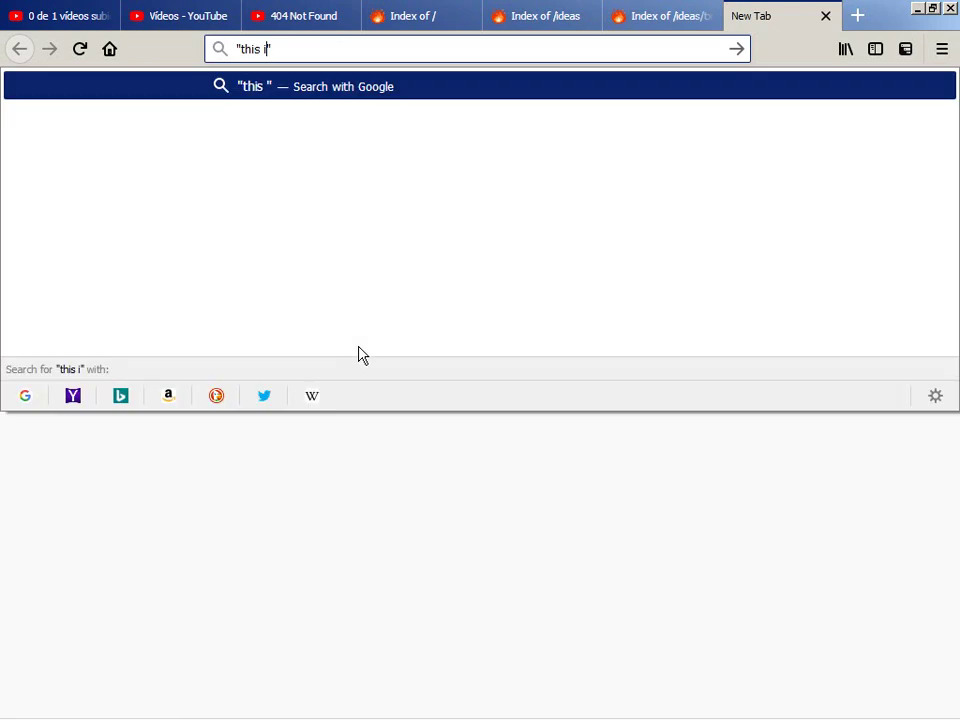
{"action": "type", "text": "s "}
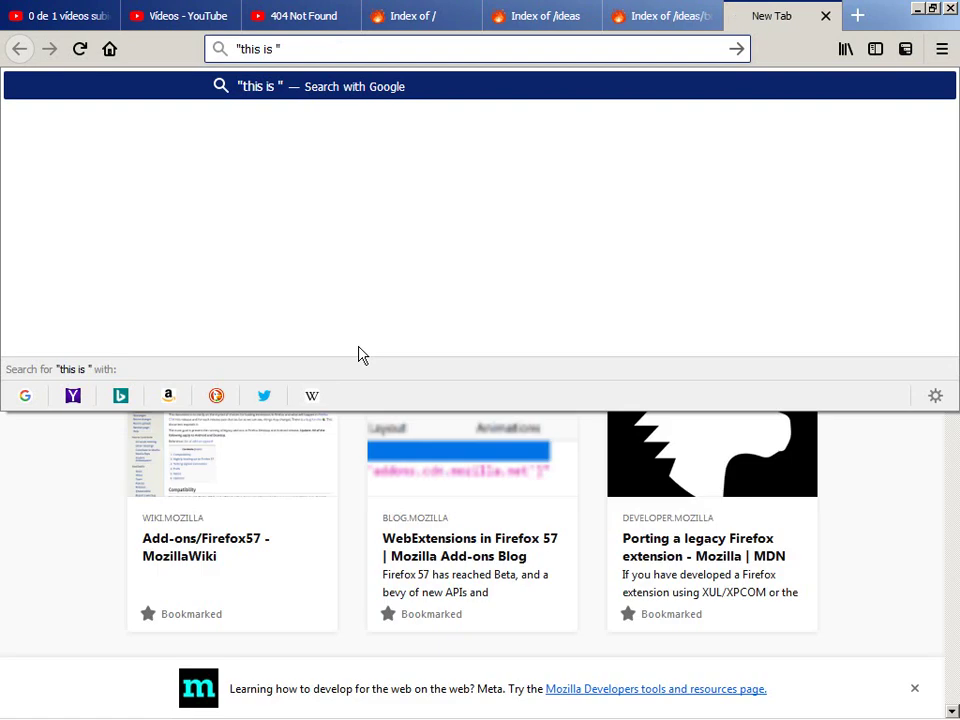
{"action": "type", "text": "a "}
{"action": "type", "text": "non-commer"}
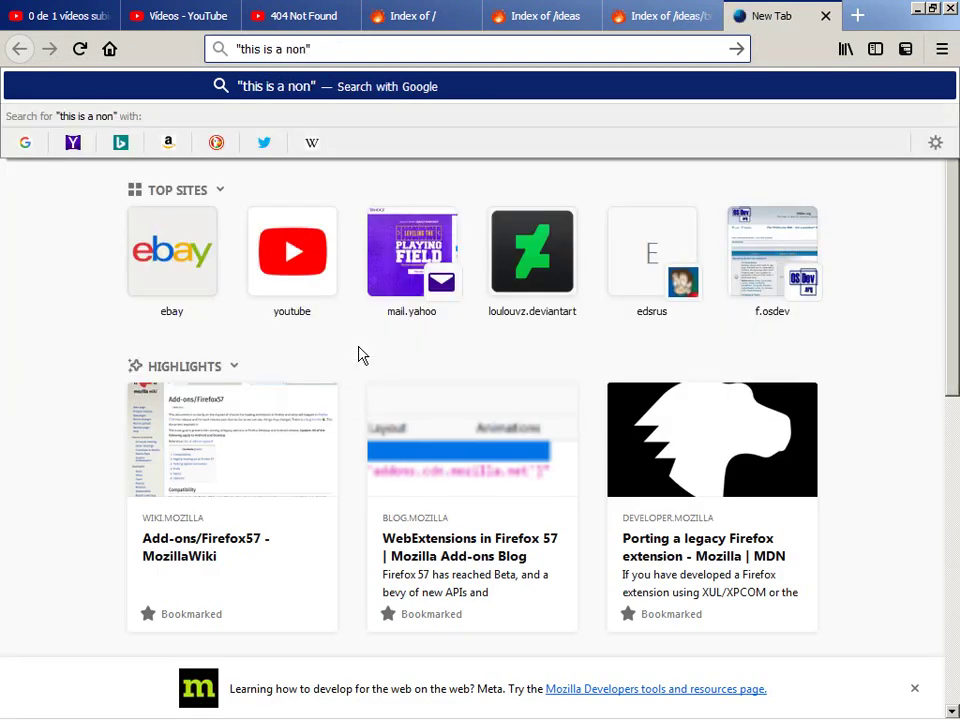
{"action": "type", "text": "cial version from"}
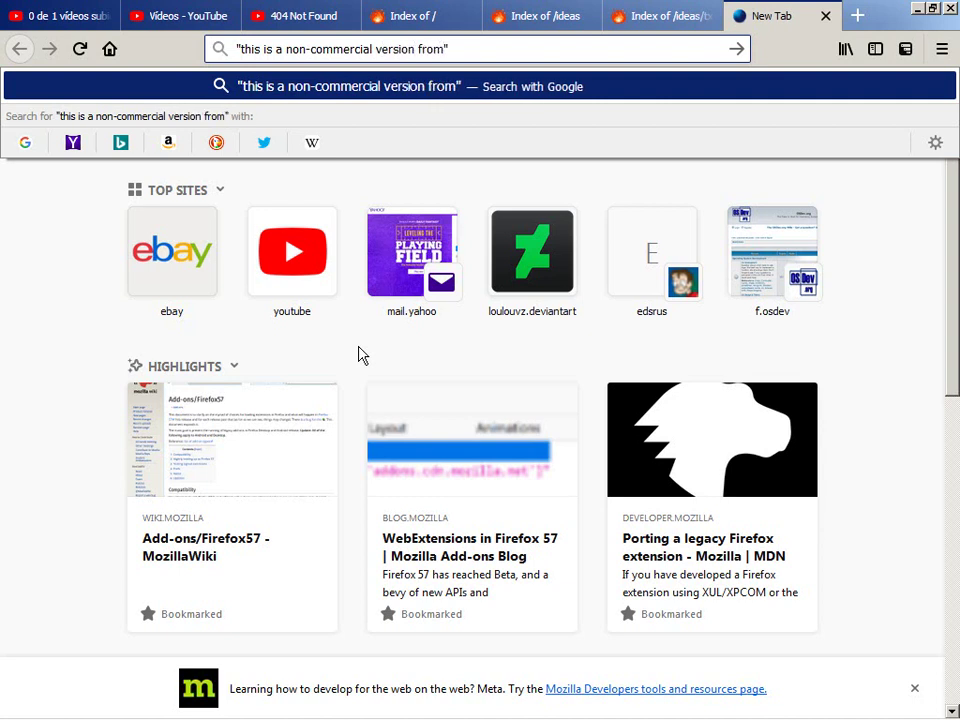
{"action": "key", "text": "Return"}
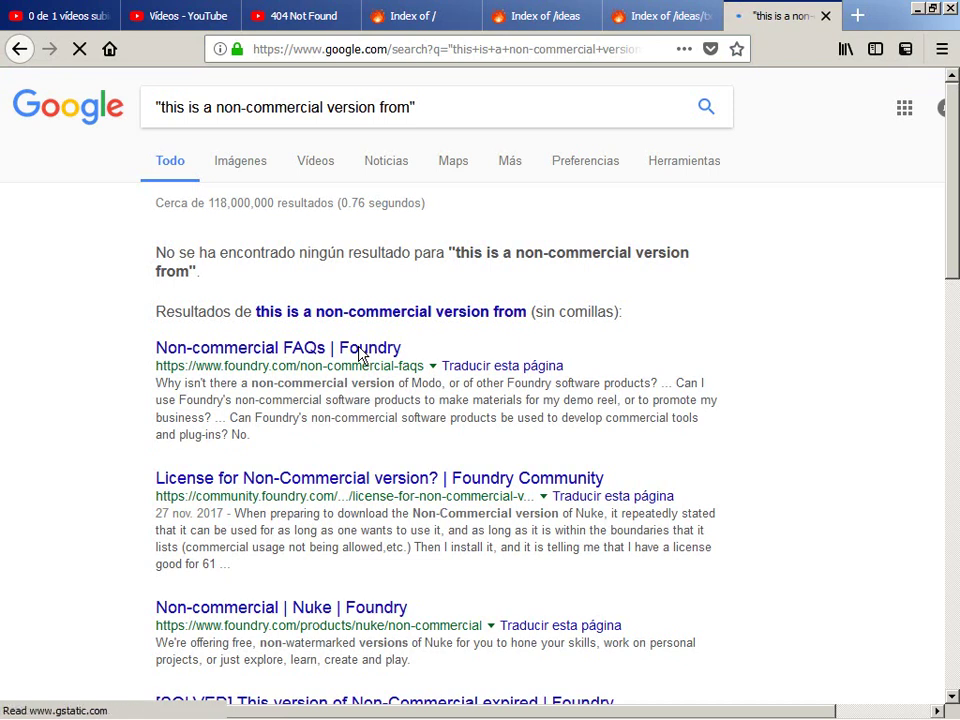
Open the website mountain.net in a new browser tab.
{"action": "key", "text": "ctrl+t"}
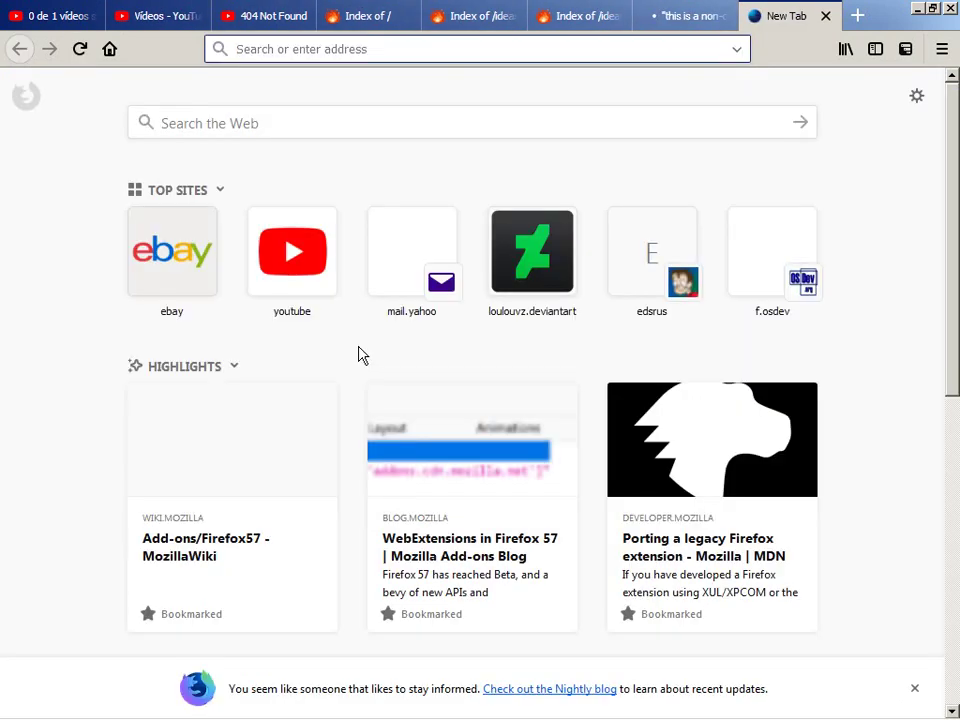
{"action": "type", "text": "mountain.n"}
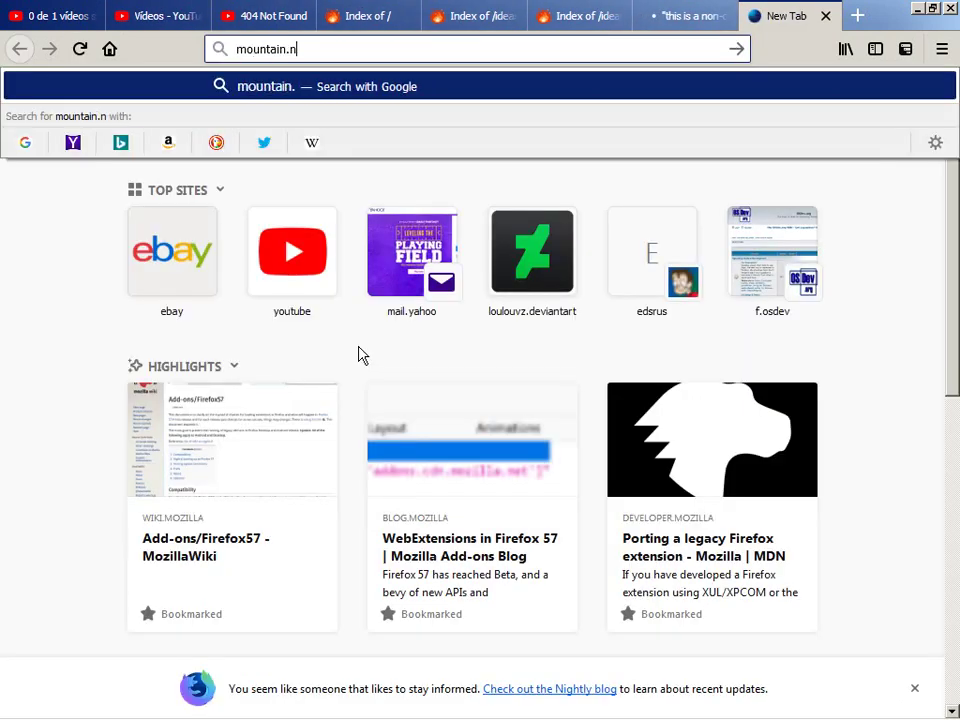
{"action": "type", "text": "et"}
{"action": "key", "text": "Return"}
Open the website eternallyconfuzzled.com in a new browser tab.
{"action": "key", "text": "ctrl+t"}
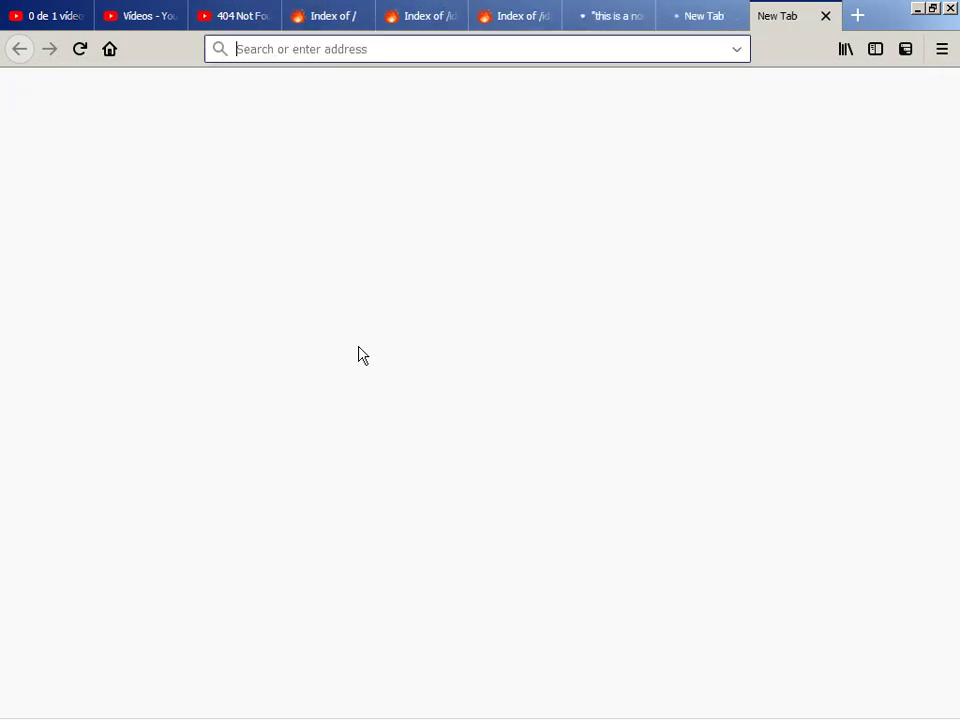
{"action": "type", "text": "eternallyc"}
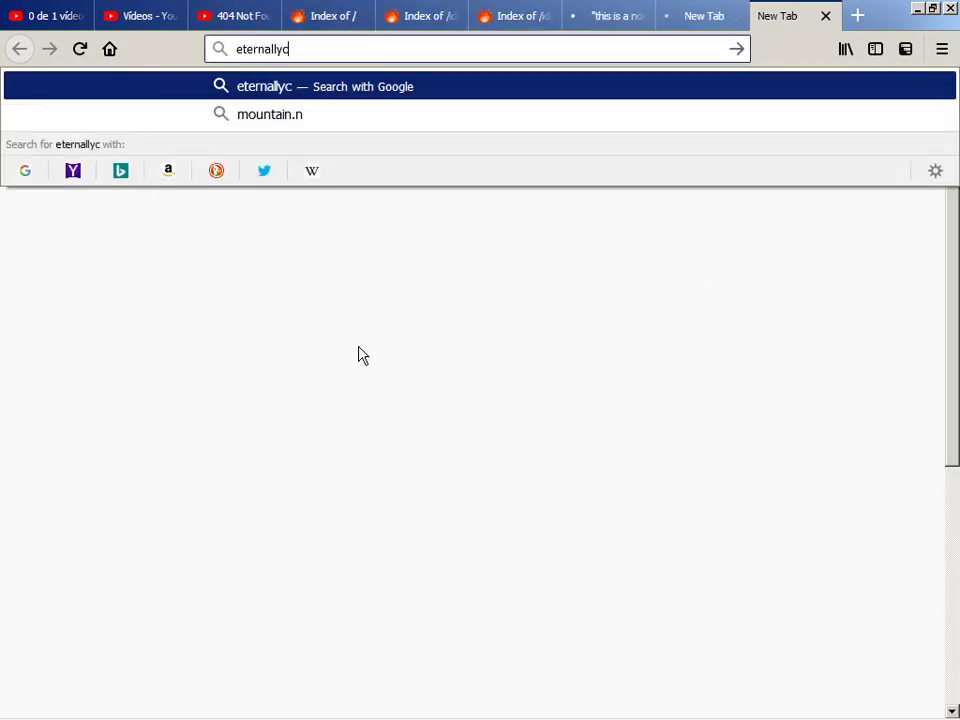
{"action": "type", "text": "onfuzzle"}
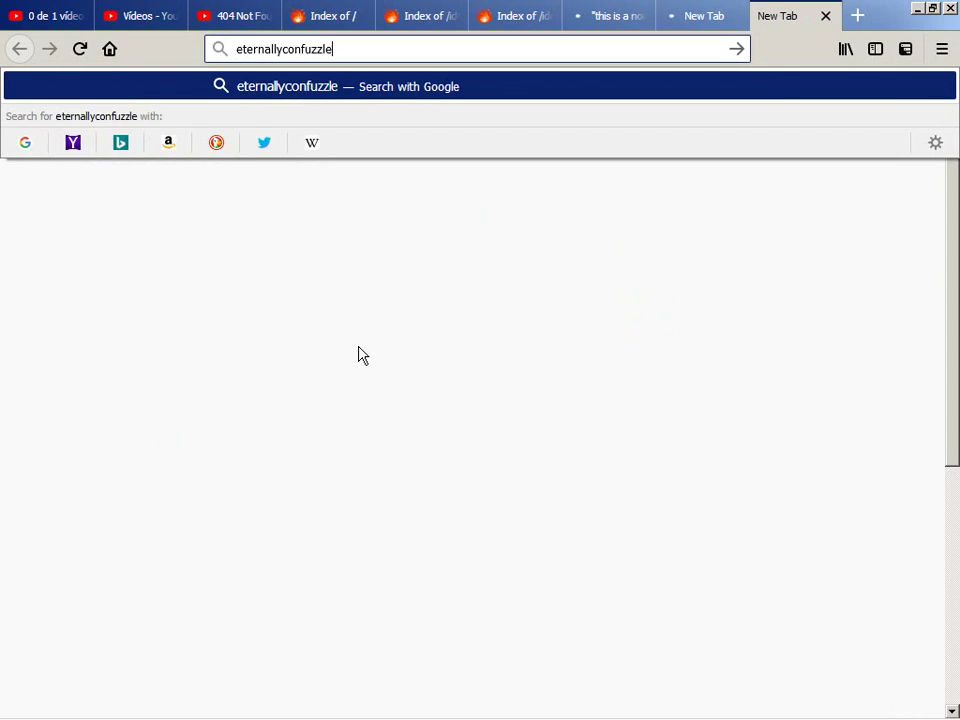
{"action": "type", "text": "d.com"}
{"action": "key", "text": "Return"}
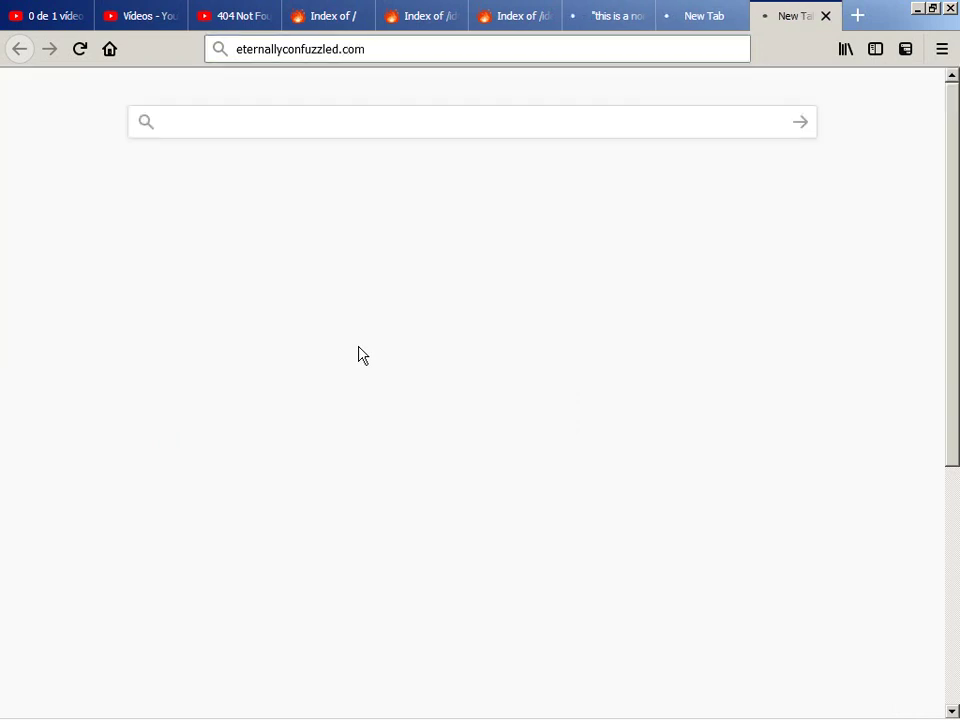
Enter the address devel.archefire.org/form in another new tab without loading it.
{"action": "key", "text": "ctrl+t"}
{"action": "type", "text": "devel.archefire.org/"}
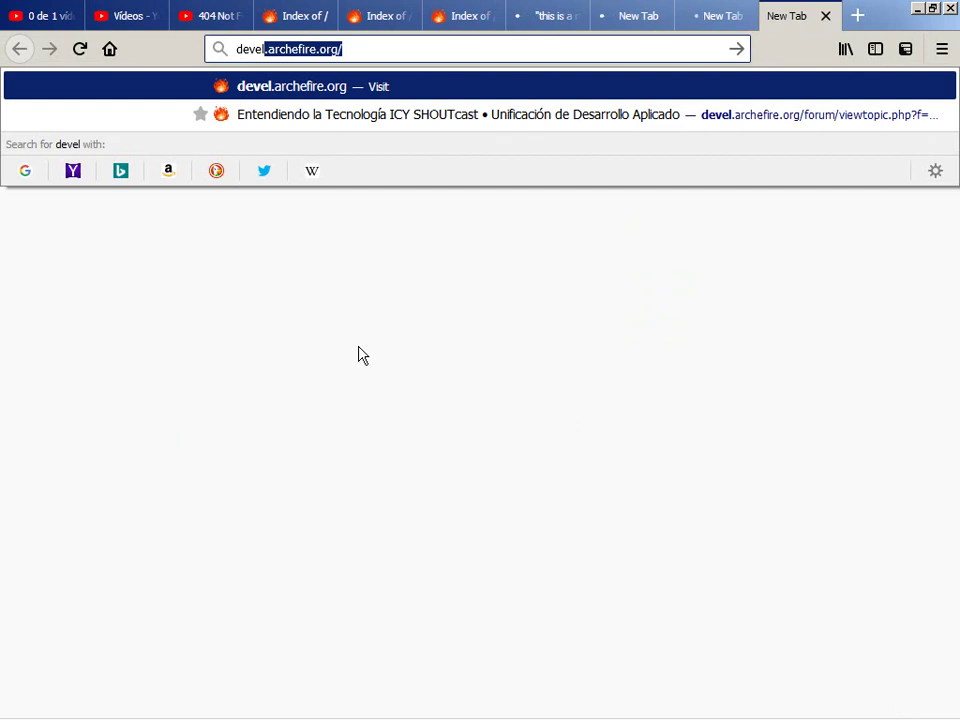
{"action": "key", "text": "End"}
{"action": "type", "text": "f"}
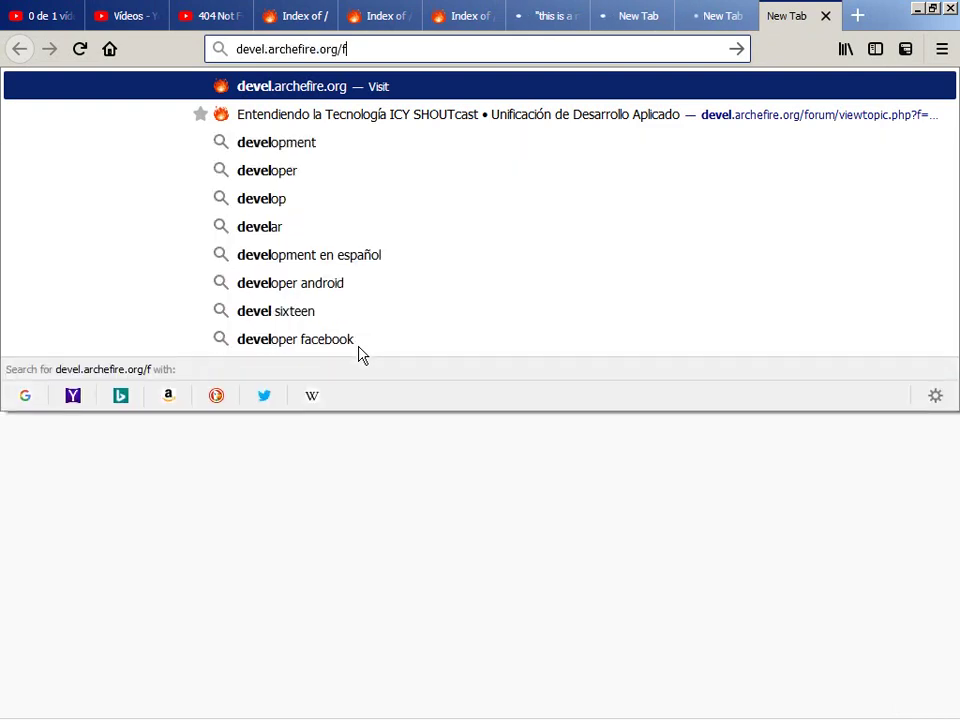
{"action": "type", "text": "orm"}
Switch to the Command Prompt window at N:\server\bin and check the Apache stop/start output.
{"action": "key", "text": "alt+Tab"}
{"action": "key", "text": "alt+Tab"}
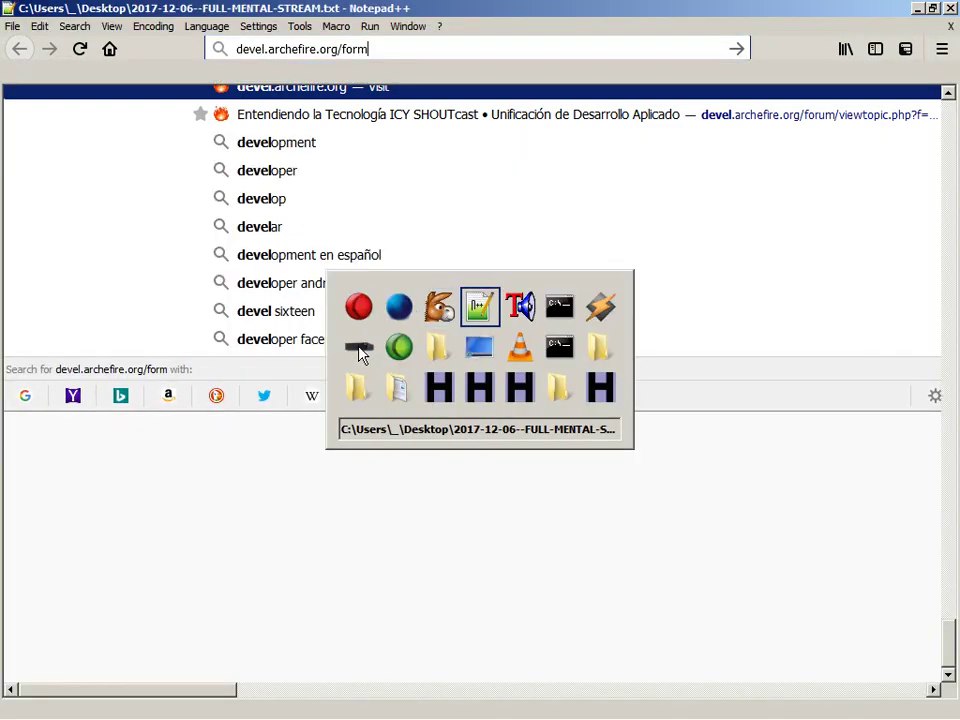
{"action": "key", "text": "alt+Tab"}
{"action": "key", "text": "alt+Tab"}
{"action": "key", "text": "alt+Tab"}
{"action": "key", "text": "alt+Tab"}
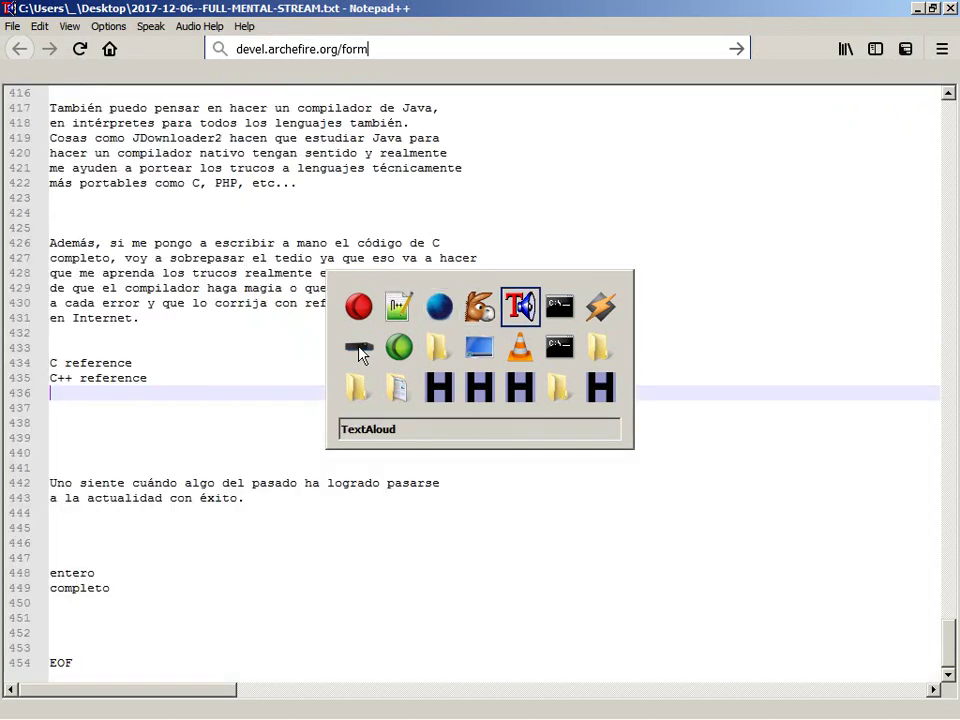
{"action": "key", "text": "alt+Tab"}
{"action": "key", "text": "alt+Tab"}
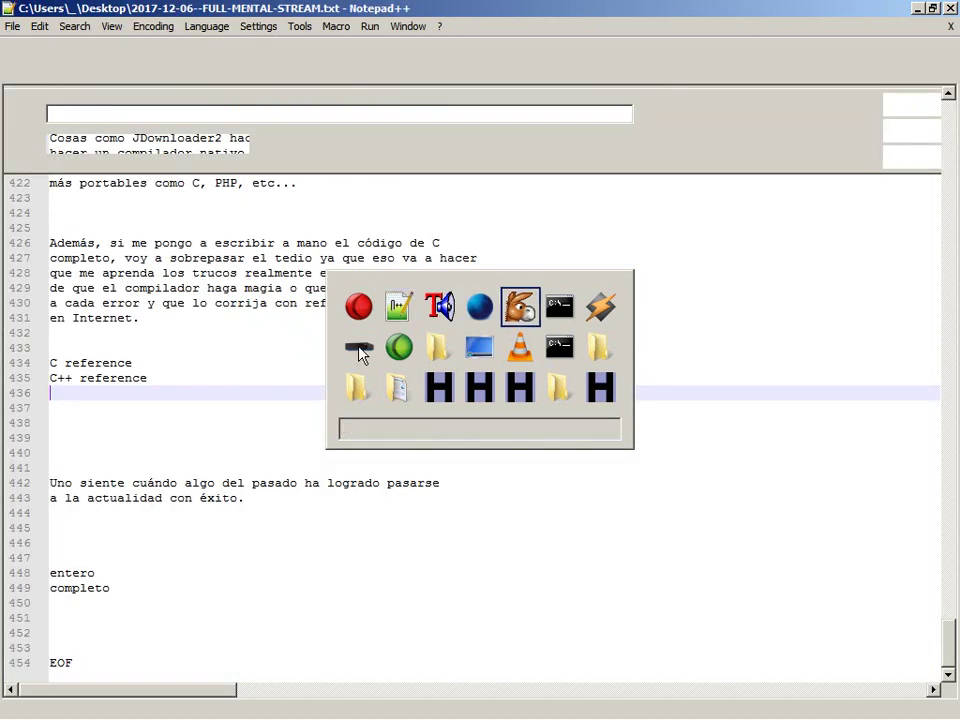
{"action": "key", "text": "alt+Tab"}
{"action": "key", "text": "alt+Tab"}
{"action": "key", "text": "alt+shift+Tab"}
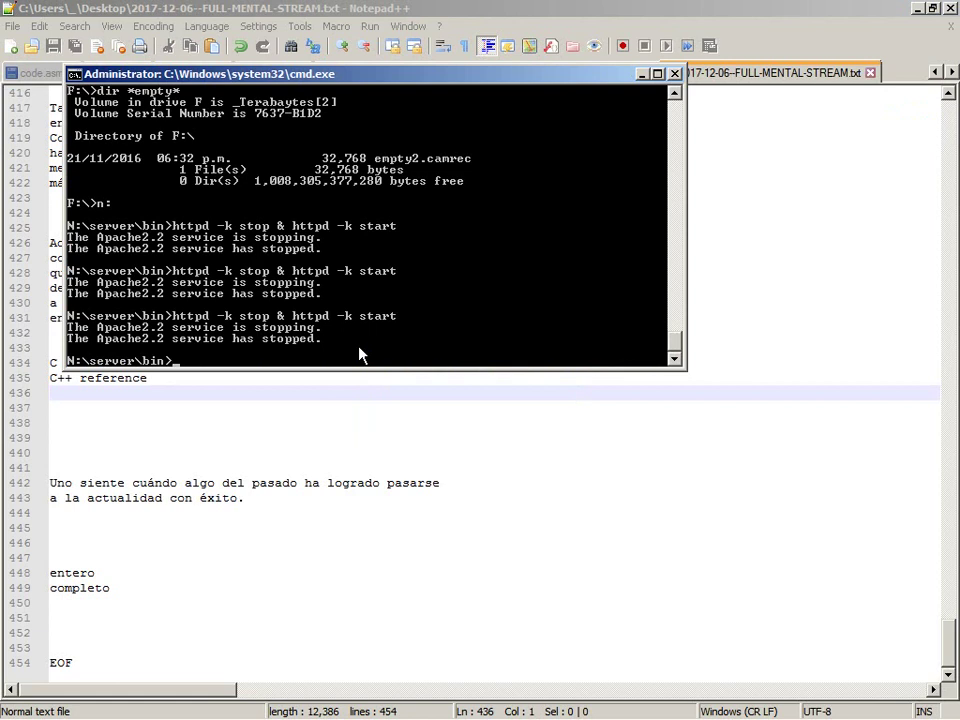
Switch back to Nightly, correct the entered address to devel.archefire.org/forum/ and load it.
{"action": "key", "text": "alt+Tab"}
{"action": "key", "text": "Tab"}
{"action": "key", "text": "Tab"}
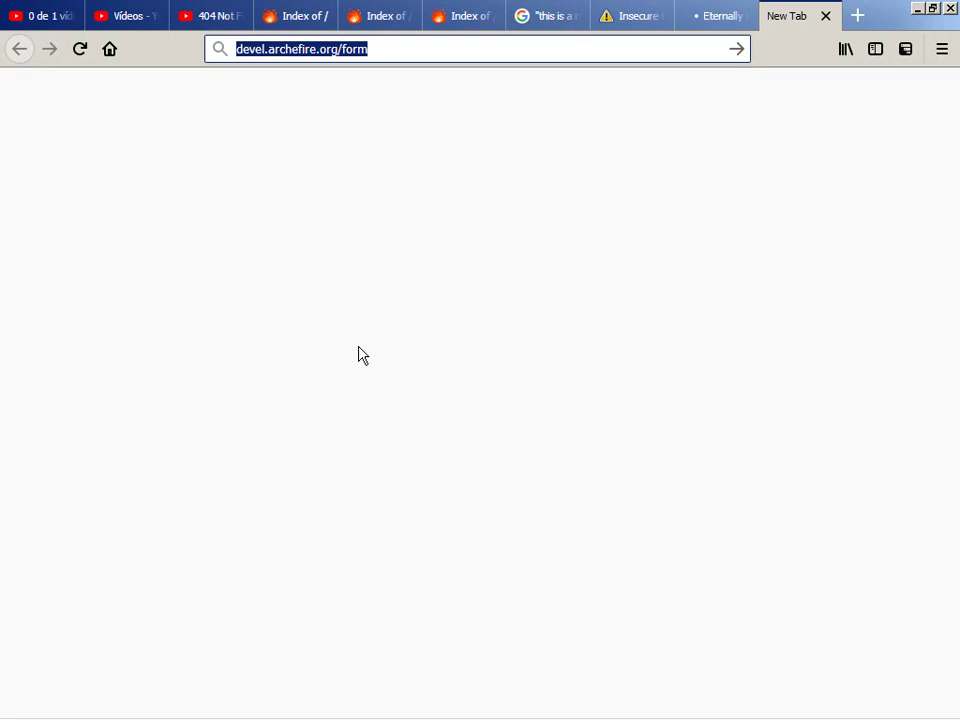
{"action": "key", "text": "Right"}
{"action": "key", "text": "Left"}
{"action": "type", "text": "u"}
{"action": "key", "text": "Return"}
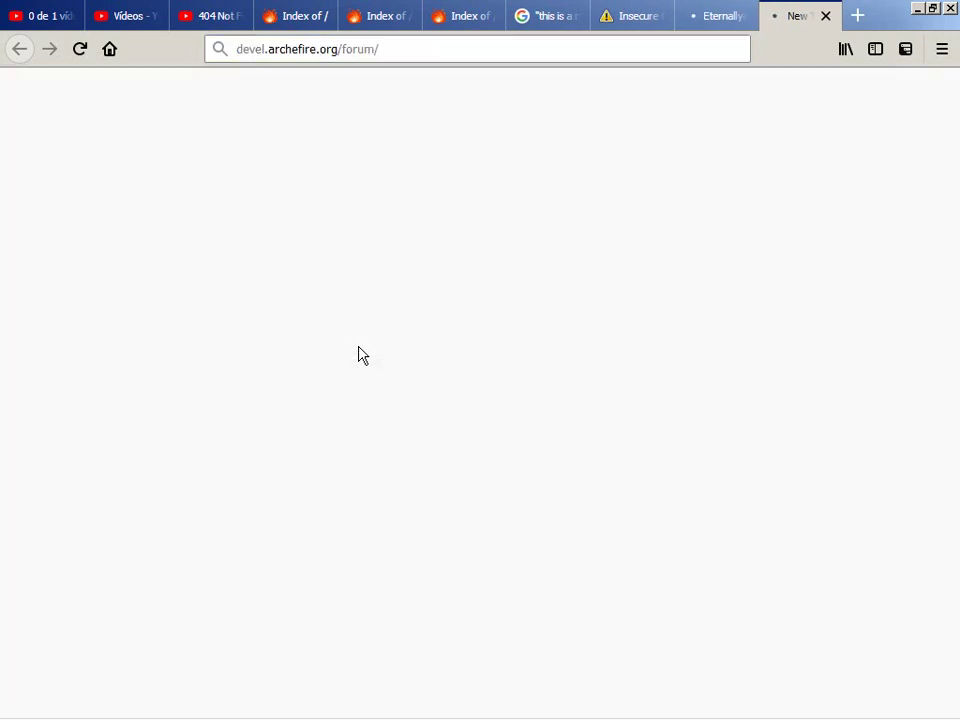
Look through the Eternally Confuzzled home page down to its footer and return to its beginning.
{"action": "key", "text": "ctrl+shift+Tab"}
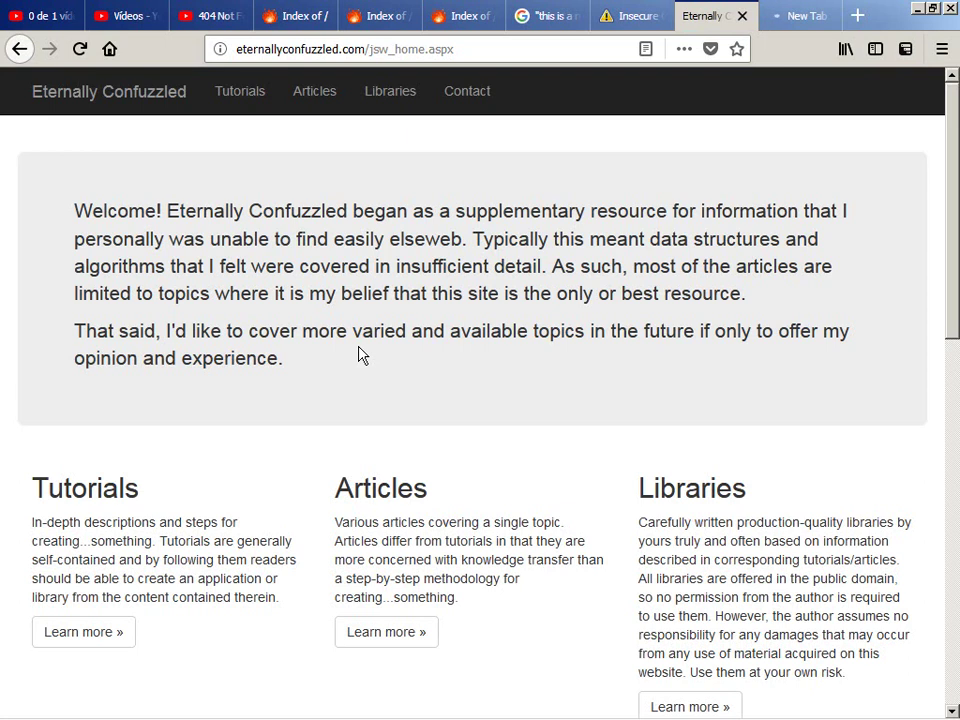
{"action": "key", "text": "alt+Tab"}
{"action": "key", "text": "alt+Tab"}
{"action": "scroll", "coordinate": [616, 452], "scroll_direction": "down", "scroll_amount": 10}
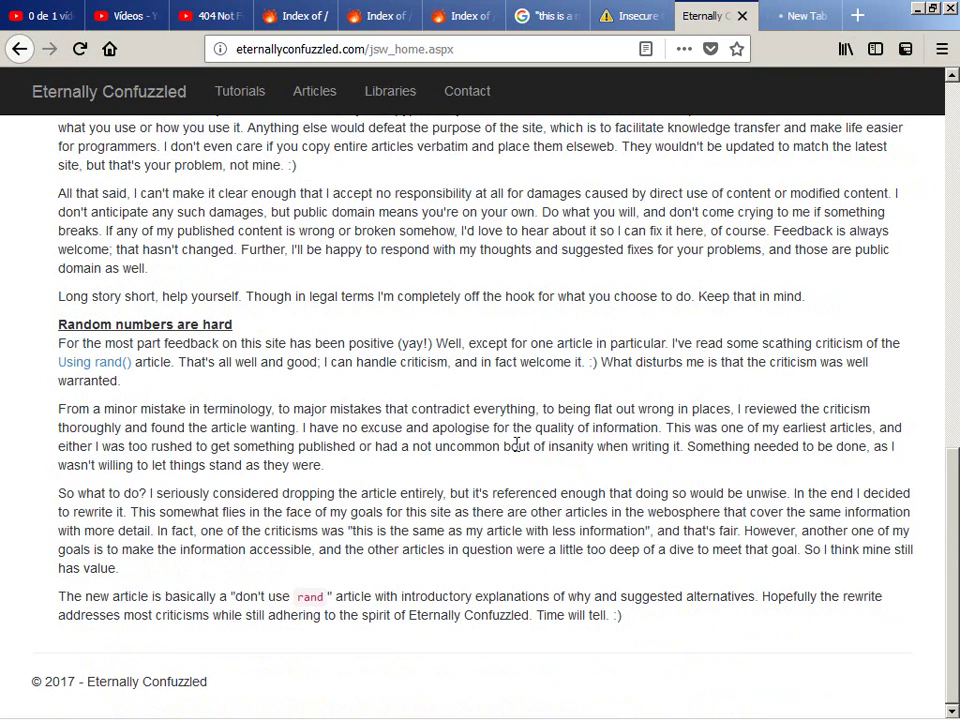
{"action": "scroll", "coordinate": [99, 444], "scroll_direction": "up", "scroll_amount": 8}
{"action": "scroll", "coordinate": [50, 448], "scroll_direction": "up", "scroll_amount": 4}
Switch to the Command Prompt, rerun "httpd -k stop & httpd -k start" to restart Apache, and return to Nightly.
{"action": "key", "text": "alt+Tab"}
{"action": "key", "text": "alt+Tab"}
{"action": "key", "text": "alt+shift+Tab"}
{"action": "key", "text": "Up"}
{"action": "key", "text": "Return"}
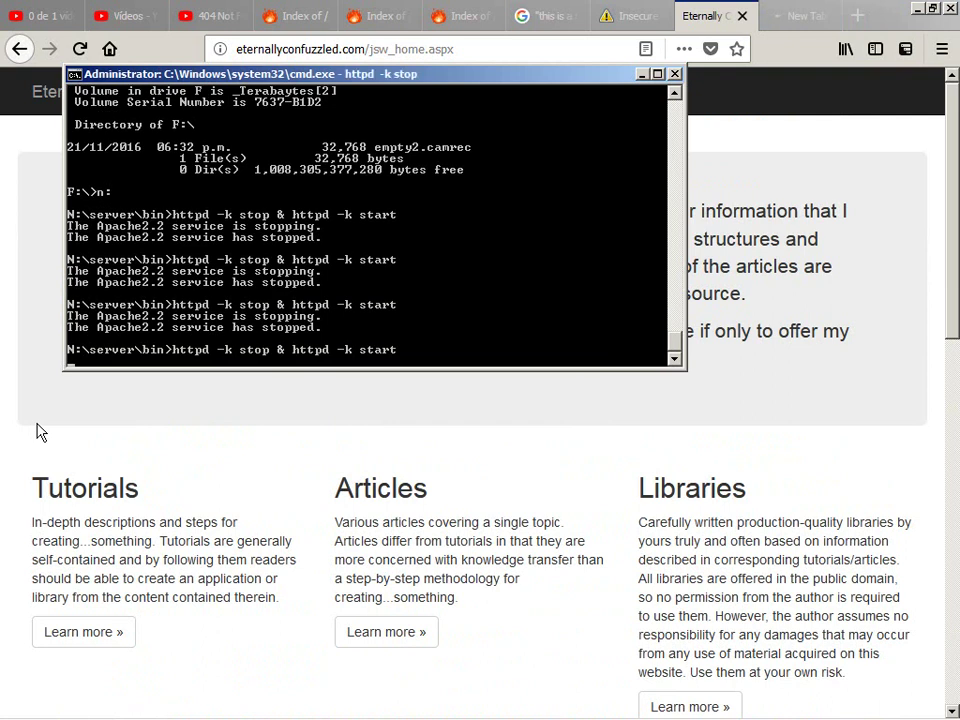
{"action": "key", "text": "alt+Tab"}
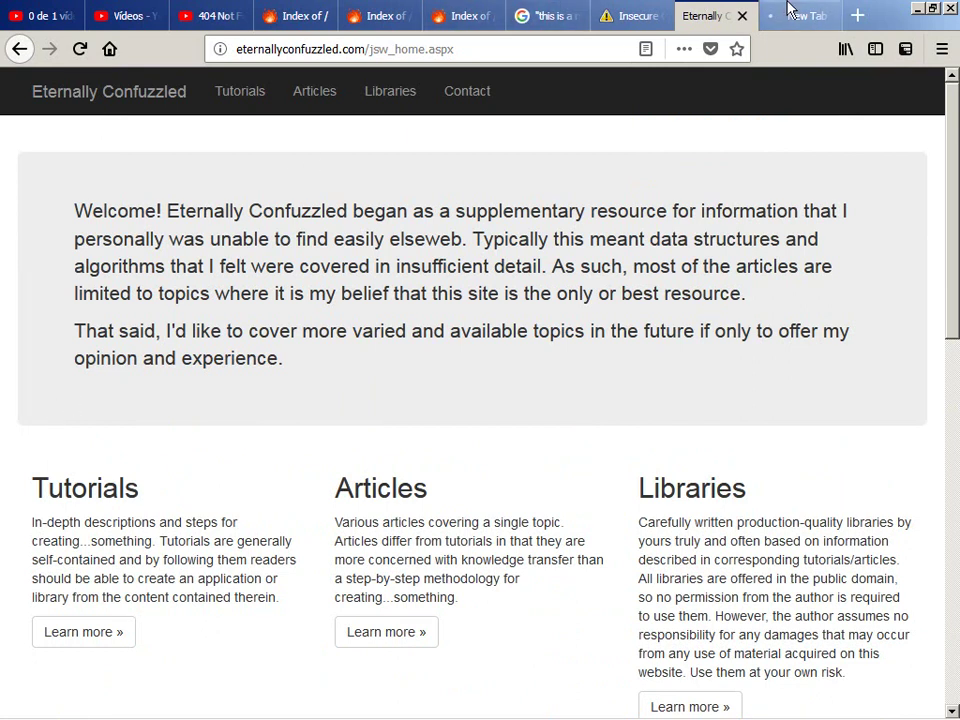
{"action": "left_click", "coordinate": [613, 24]}
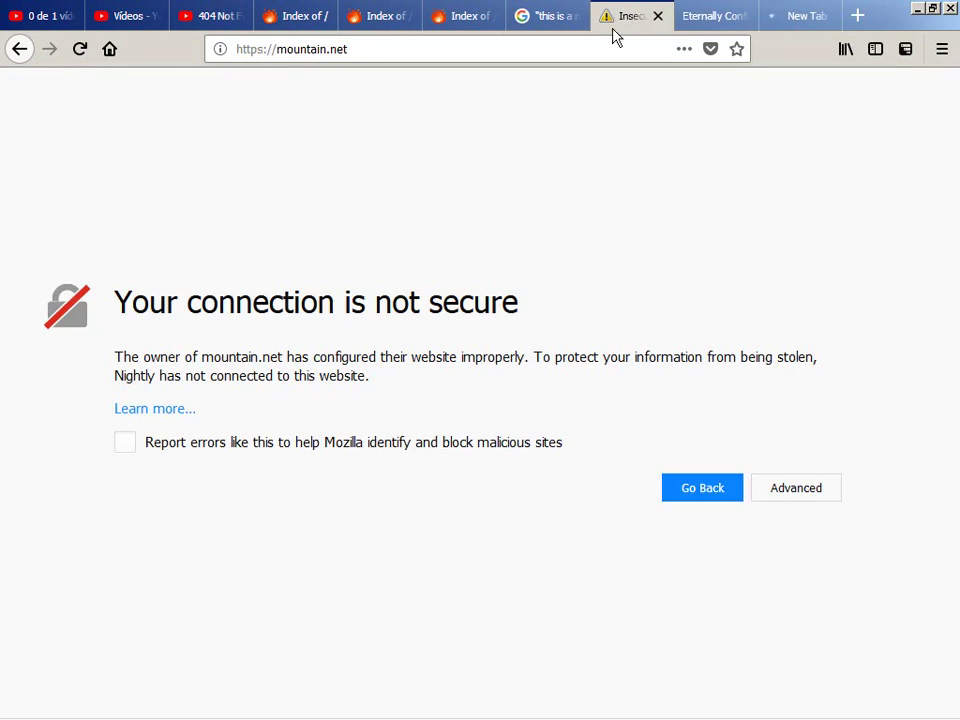
{"action": "left_click", "coordinate": [805, 492]}
{"action": "scroll", "coordinate": [628, 465], "scroll_direction": "down", "scroll_amount": 4}
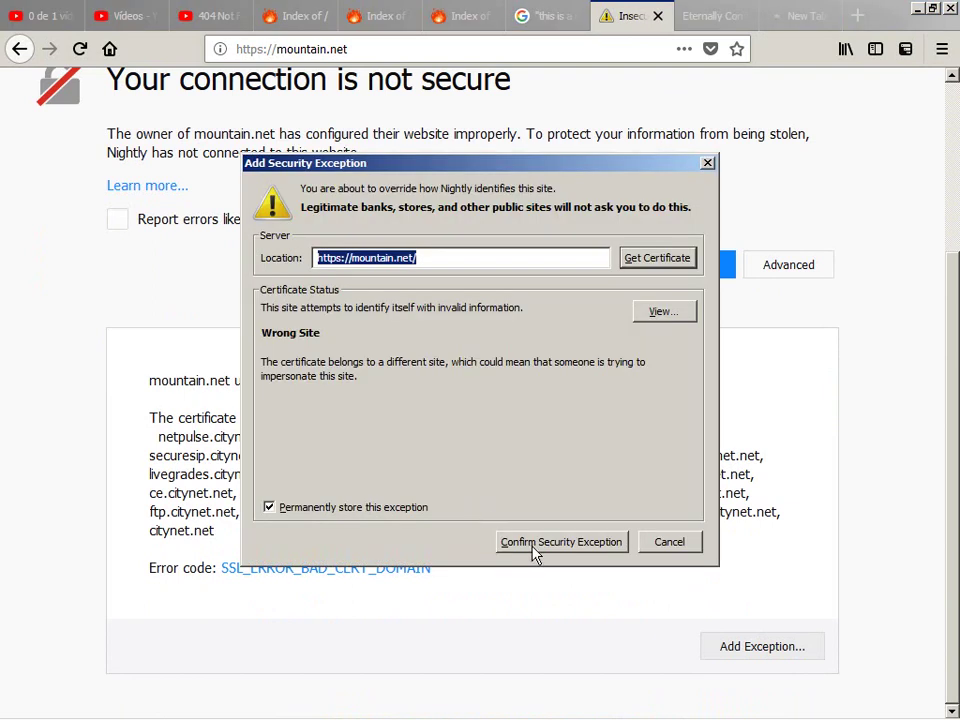
{"action": "left_click", "coordinate": [555, 555]}
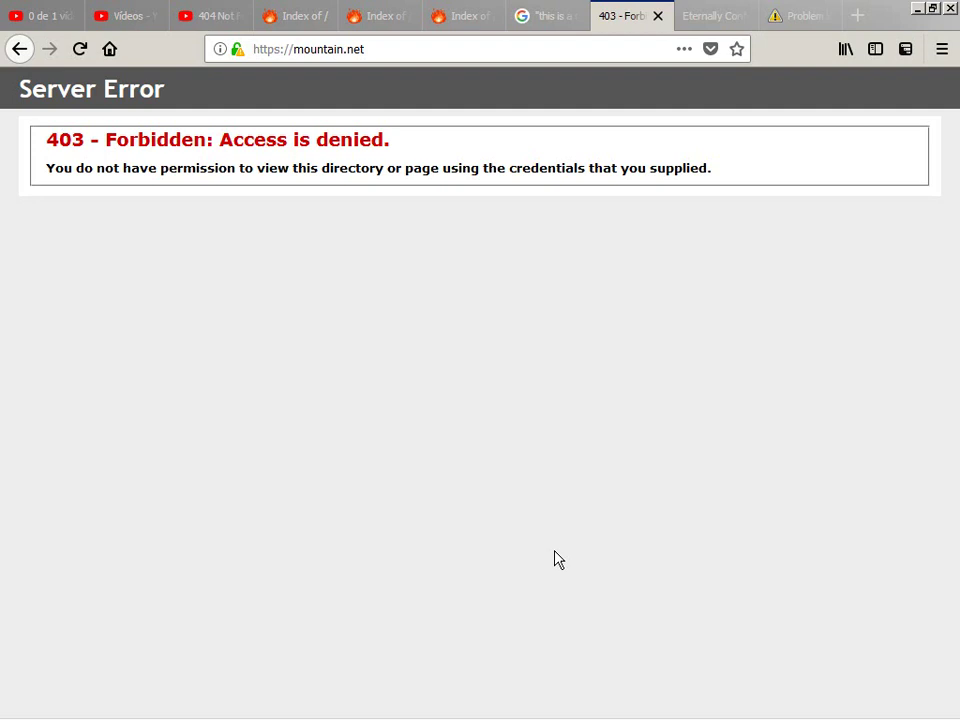
{"action": "left_click", "coordinate": [556, 558]}
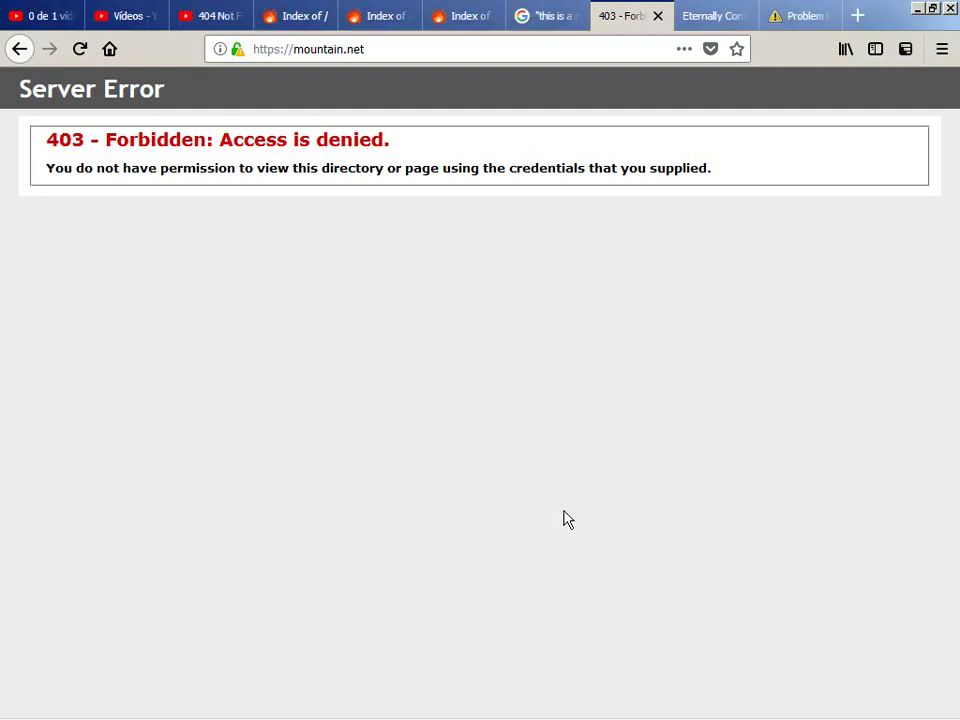
Go to the devel.archefire.org/forum/ tab and reload the forum page.
{"action": "left_click", "coordinate": [793, 18]}
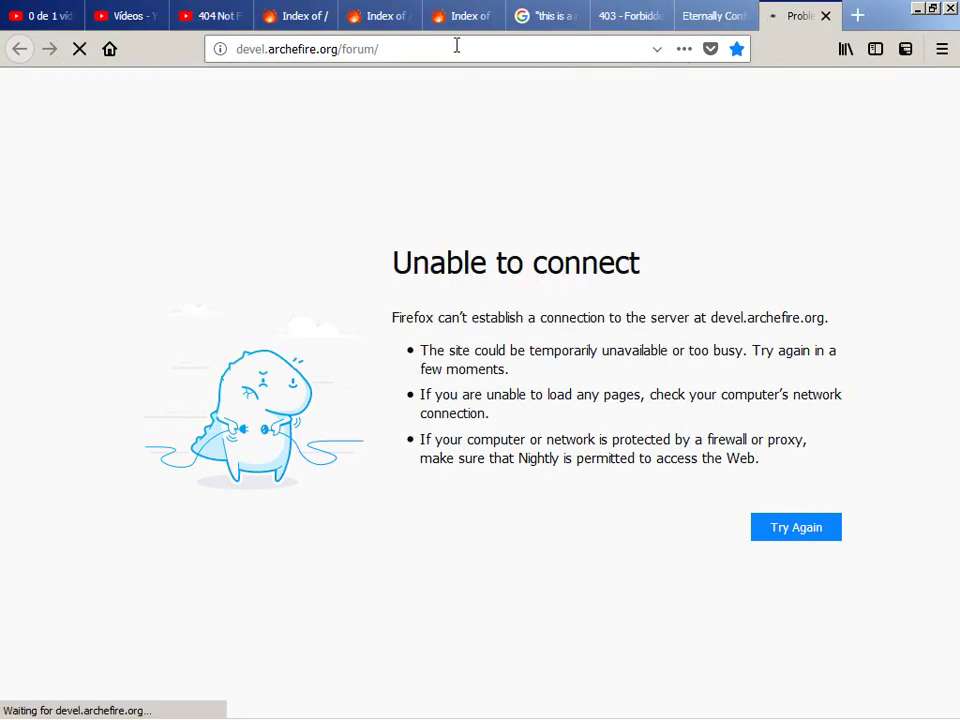
{"action": "left_click", "coordinate": [456, 45]}
{"action": "left_click", "coordinate": [648, 14]}
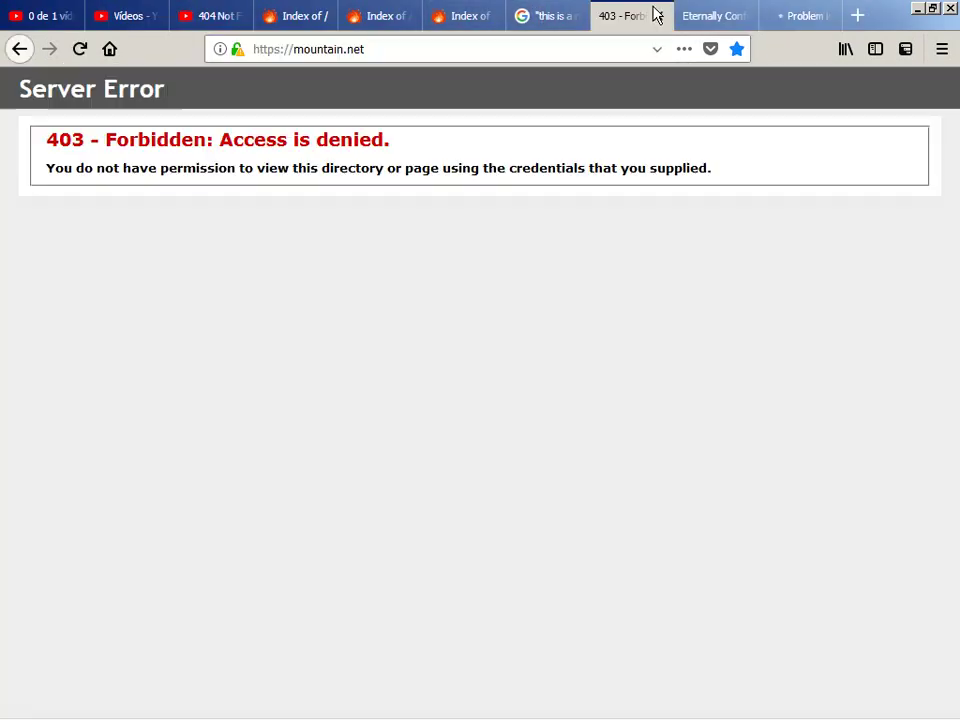
{"action": "left_click", "coordinate": [633, 48]}
{"action": "left_click", "coordinate": [633, 48]}
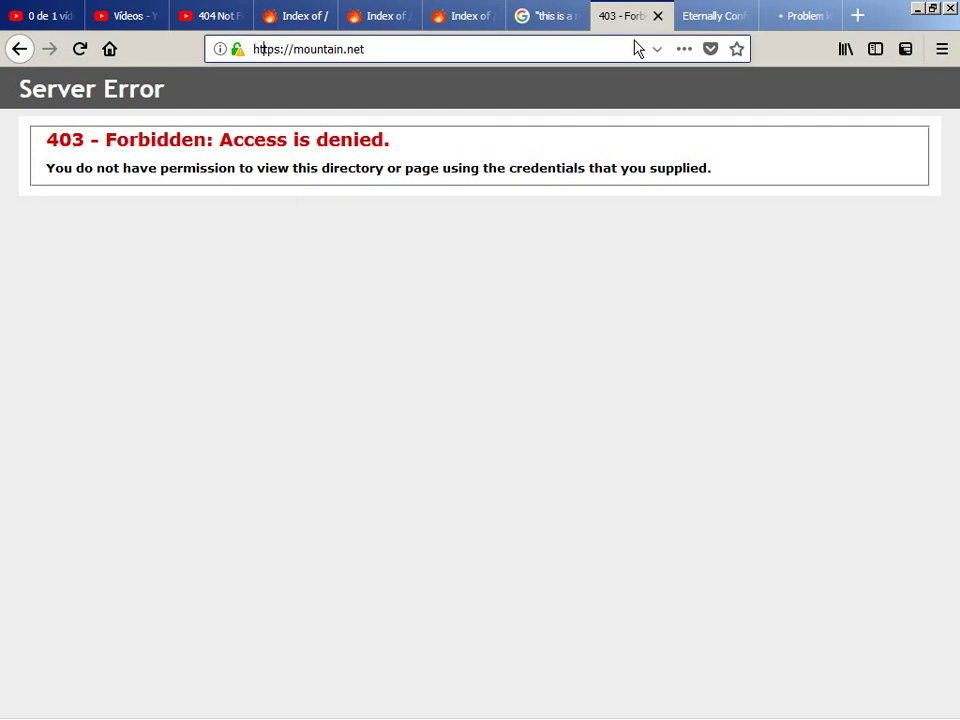
{"action": "key", "text": "Left"}
{"action": "key", "text": "Left"}
{"action": "key", "text": "Left"}
{"action": "key", "text": "Left"}
{"action": "key", "text": "Left"}
{"action": "key", "text": "Left"}
{"action": "key", "text": "Left"}
{"action": "key", "text": "Left"}
{"action": "key", "text": "Left"}
{"action": "key", "text": "Left"}
{"action": "key", "text": "Left"}
{"action": "key", "text": "Left"}
{"action": "type", "text": "www."}
{"action": "key", "text": "Escape"}
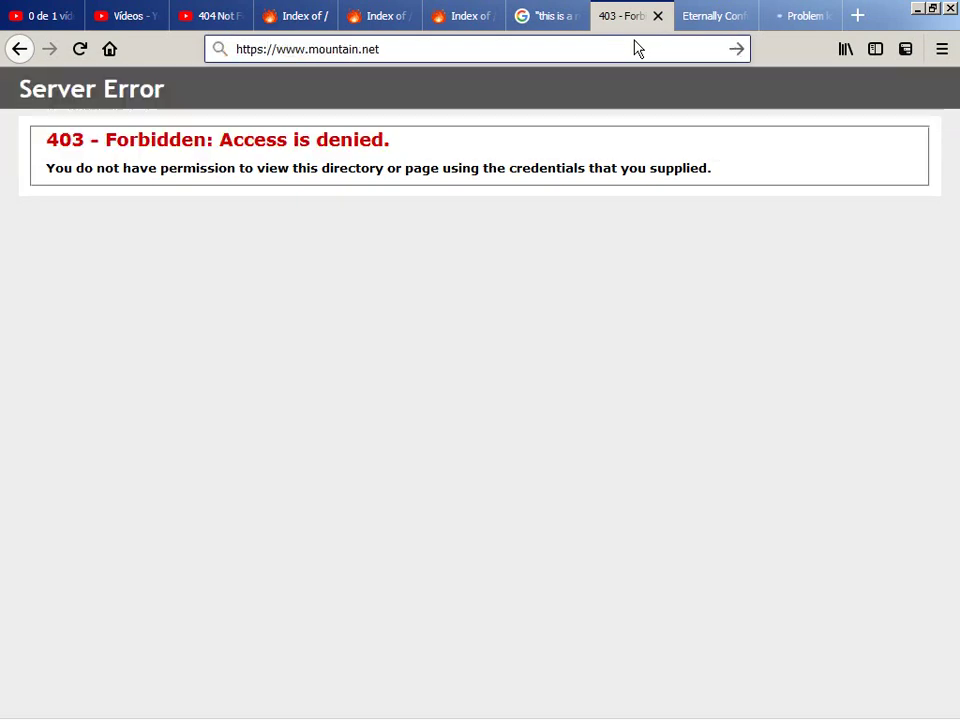
{"action": "key", "text": "Return"}
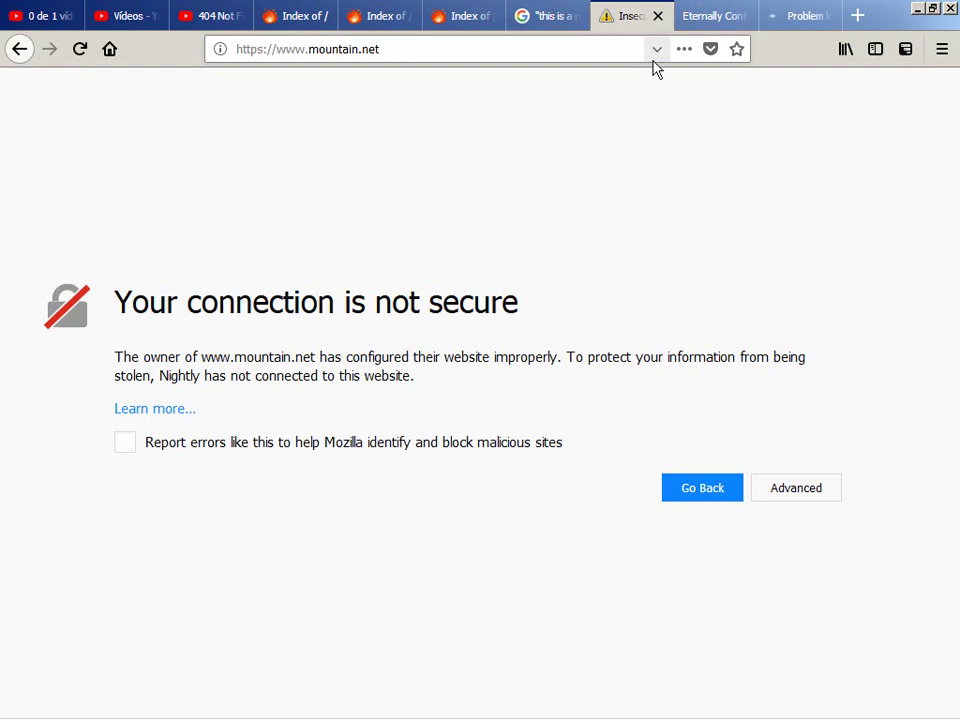
{"action": "left_click", "coordinate": [794, 497]}
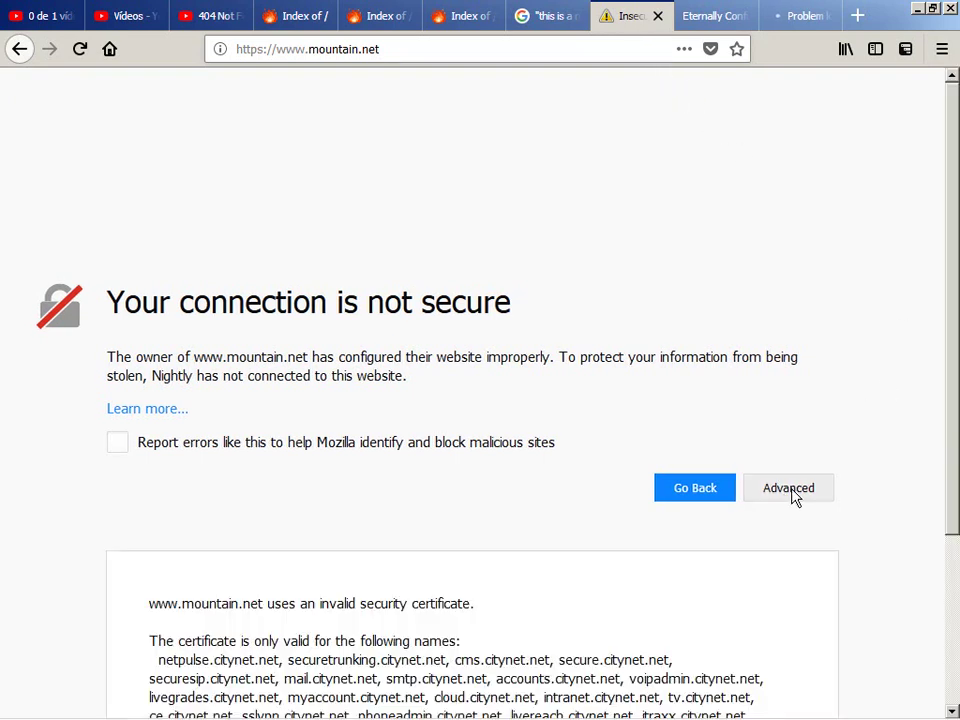
{"action": "left_click", "coordinate": [794, 497]}
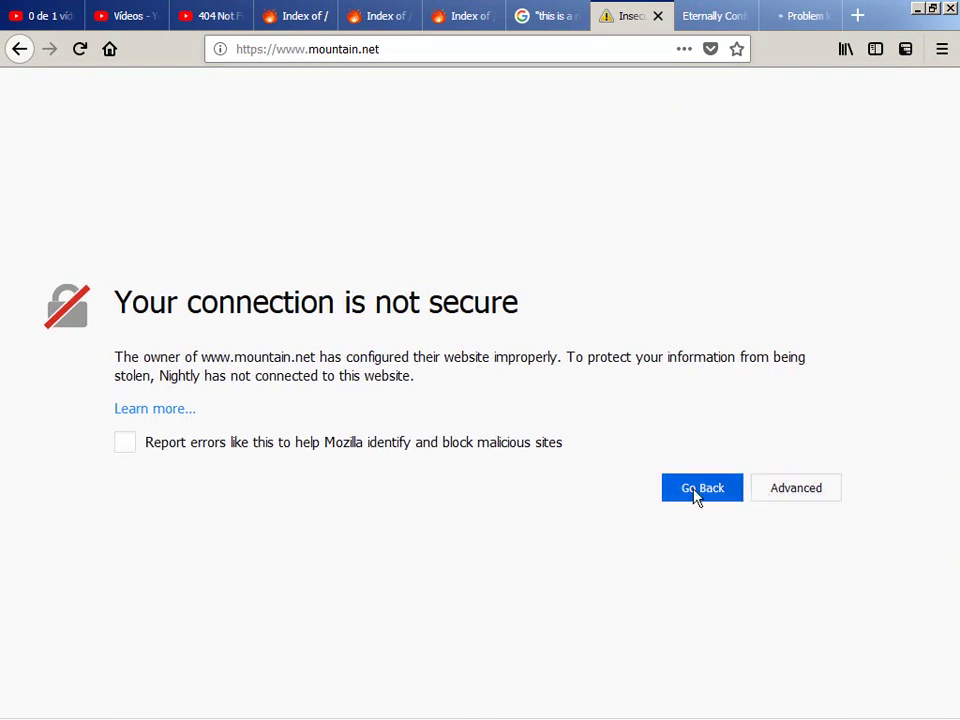
{"action": "left_click", "coordinate": [762, 497]}
{"action": "scroll", "coordinate": [729, 521], "scroll_direction": "down", "scroll_amount": 4}
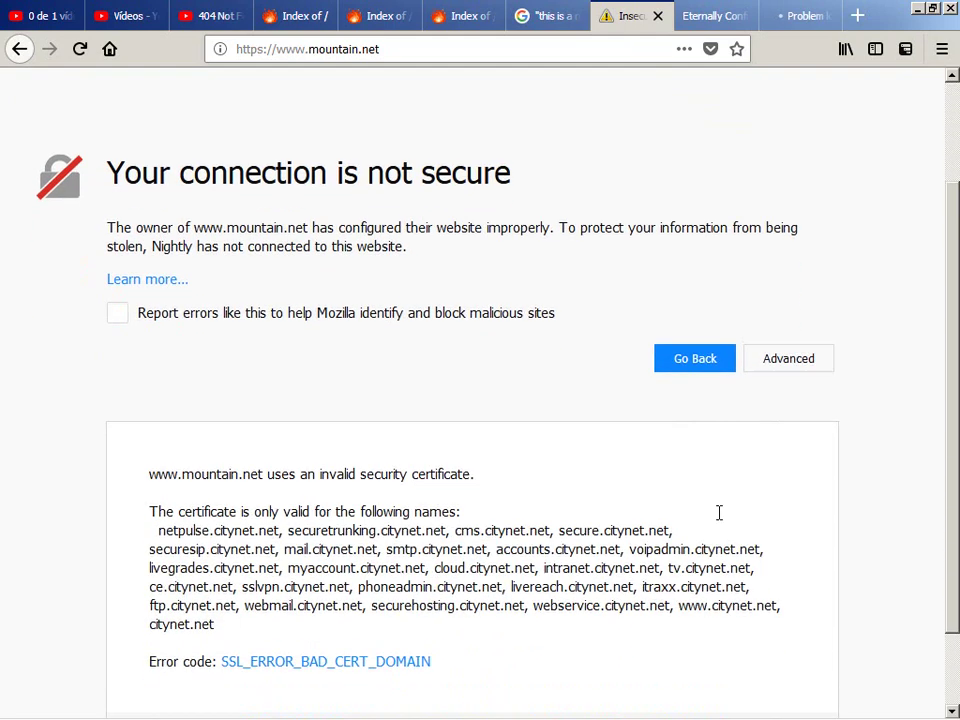
{"action": "left_click", "coordinate": [746, 650]}
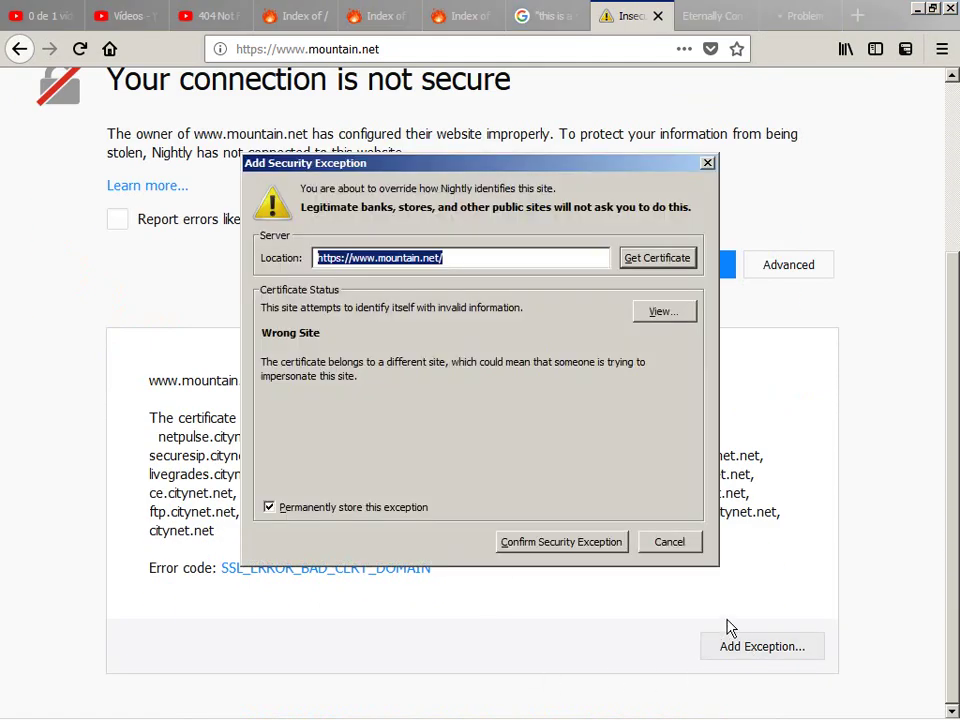
{"action": "left_click", "coordinate": [575, 548]}
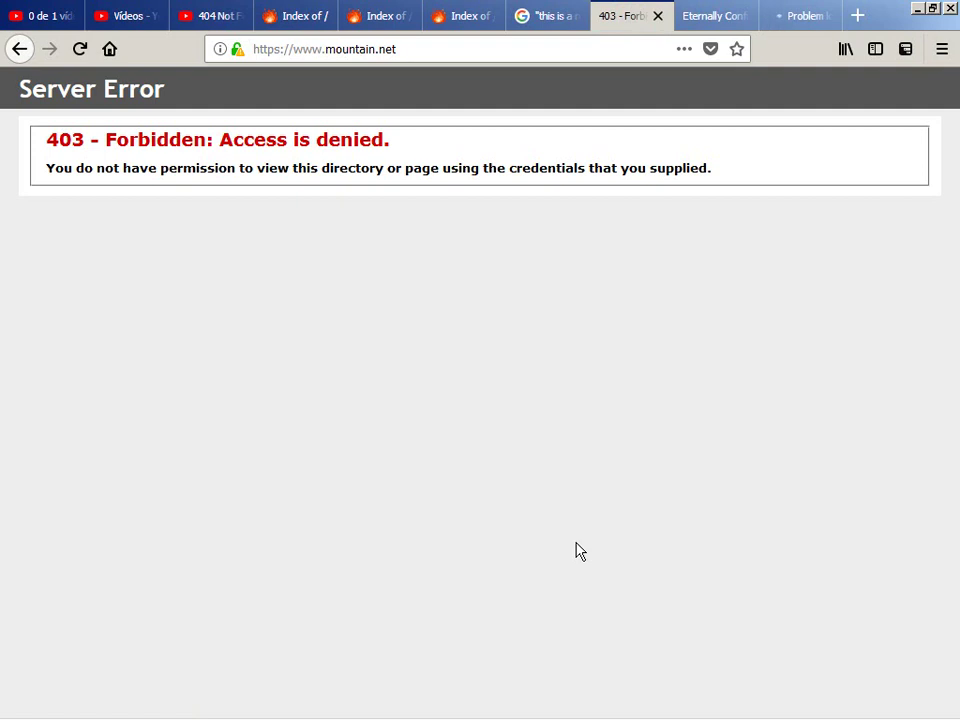
Return to the devel.archefire.org/forum/ tab, check the Apache output in the Command Prompt, and go back to the loading forum page.
{"action": "key", "text": "ctrl+Tab"}
{"action": "key", "text": "ctrl+Tab"}
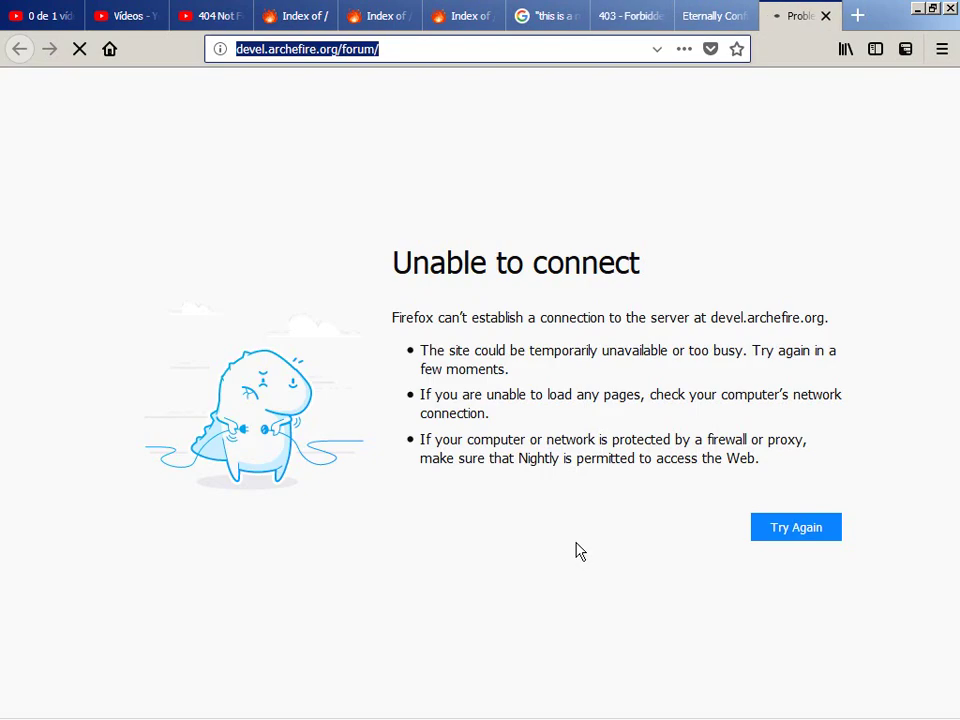
{"action": "key", "text": "alt+Tab"}
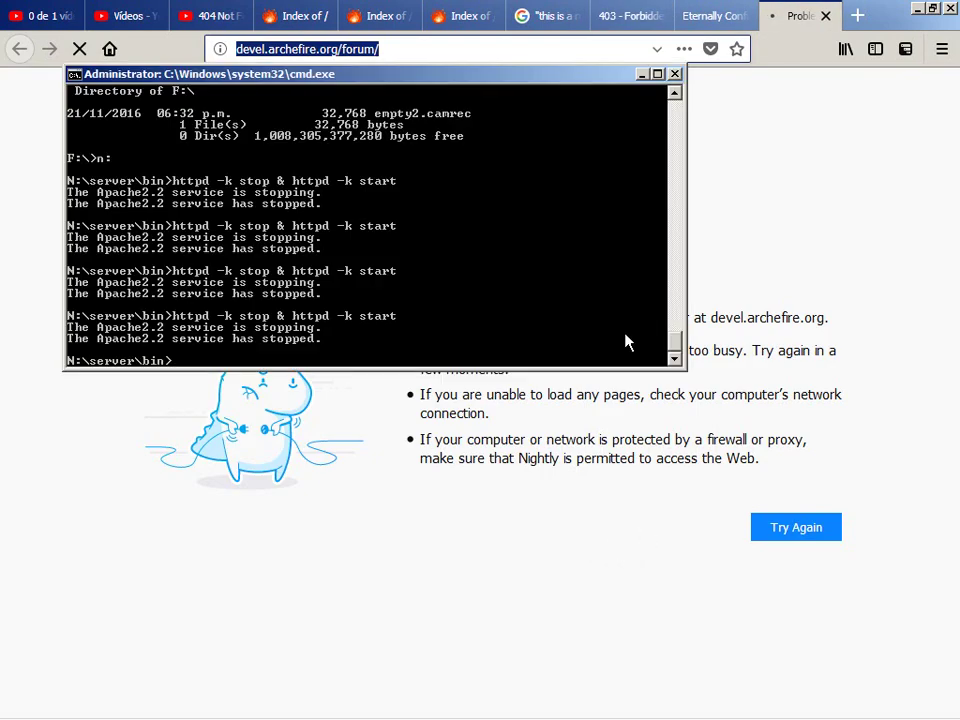
{"action": "key", "text": "alt+Tab"}
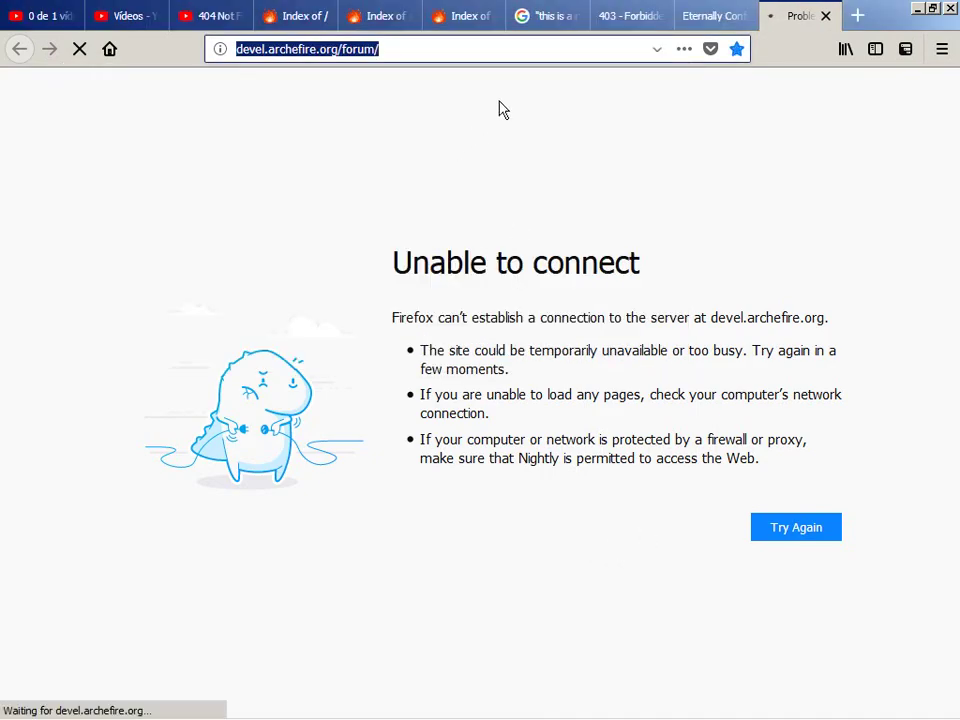
{"action": "left_click", "coordinate": [529, 48]}
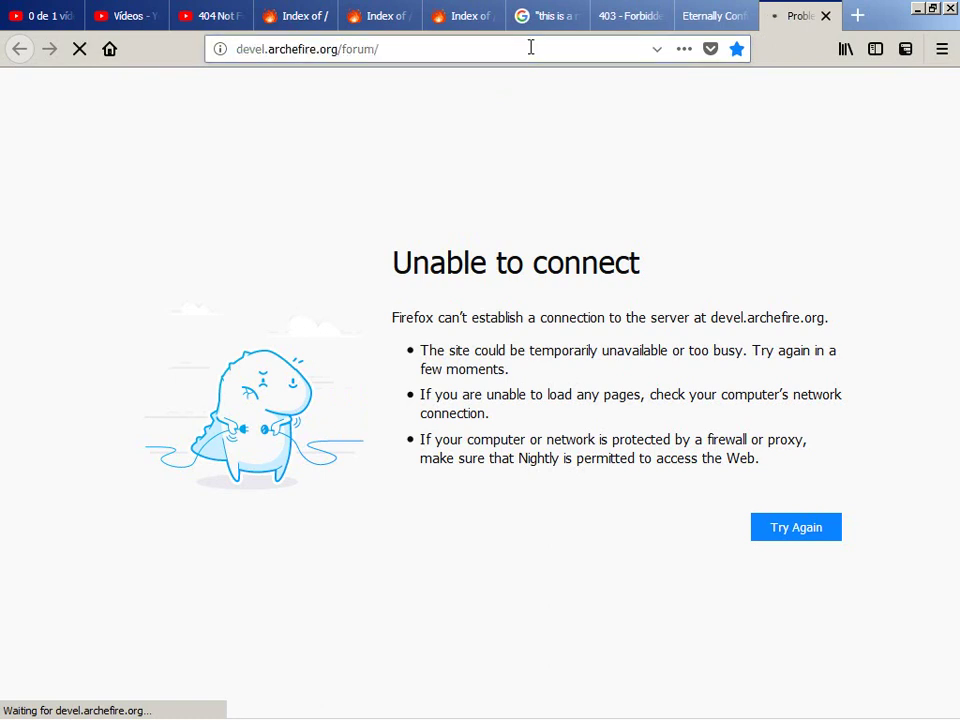
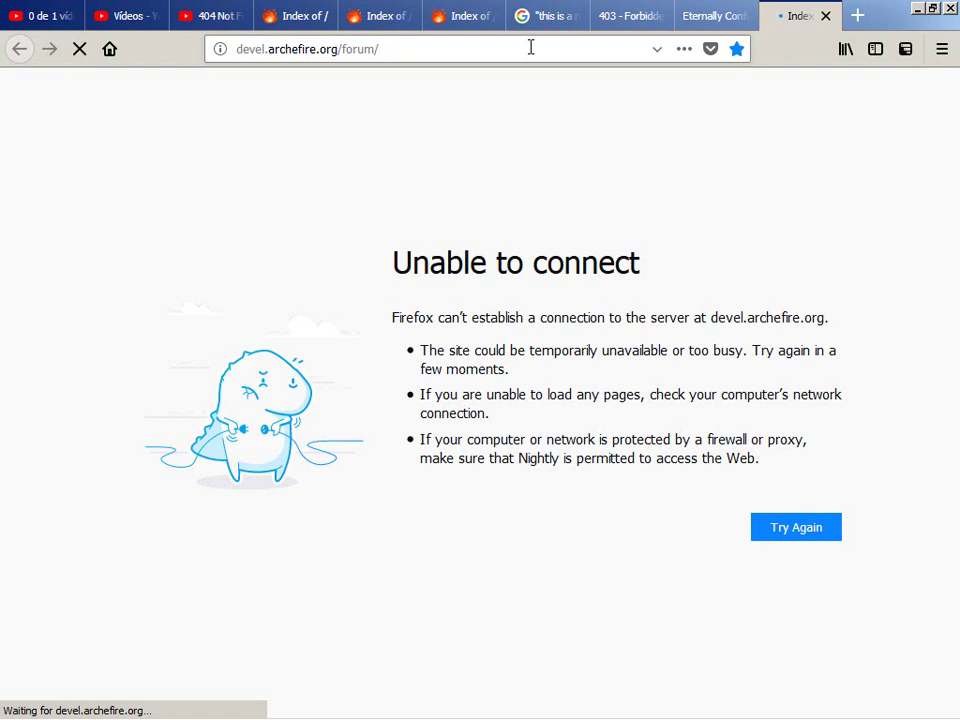
Switch to the Command Prompt, rerun the previous Apache command, and return to the forum page in the browser.
{"action": "key", "text": "alt+Tab"}
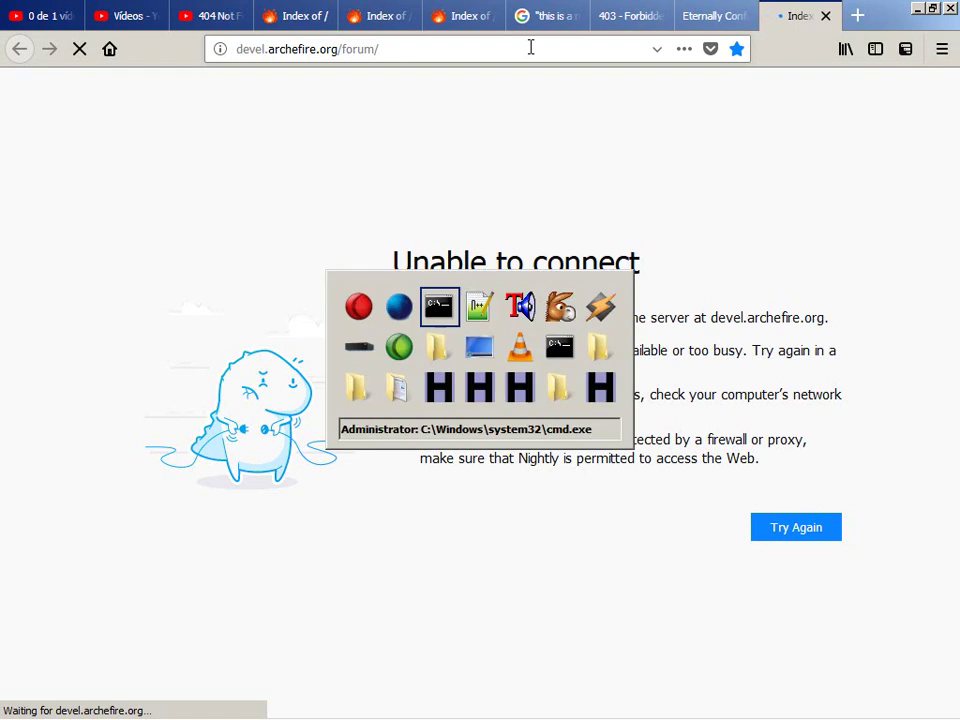
{"action": "key", "text": "Up"}
{"action": "key", "text": "Return"}
{"action": "key", "text": "alt+Tab"}
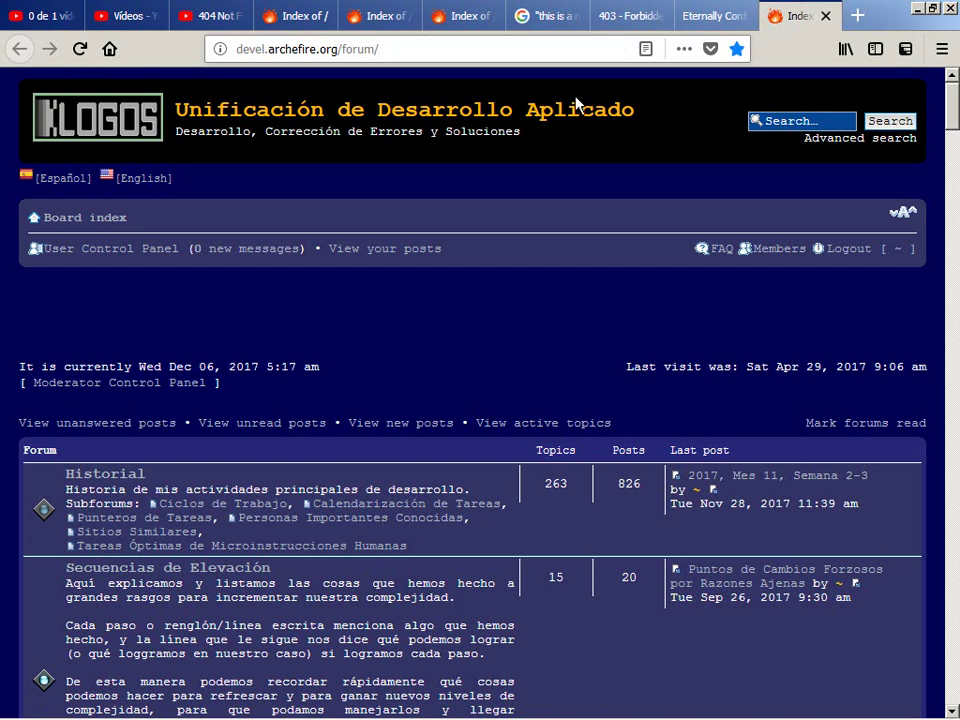
Open the forum's Administration Control Panel in a new tab and switch to that tab.
{"action": "scroll", "coordinate": [576, 110], "scroll_direction": "down", "scroll_amount": 20}
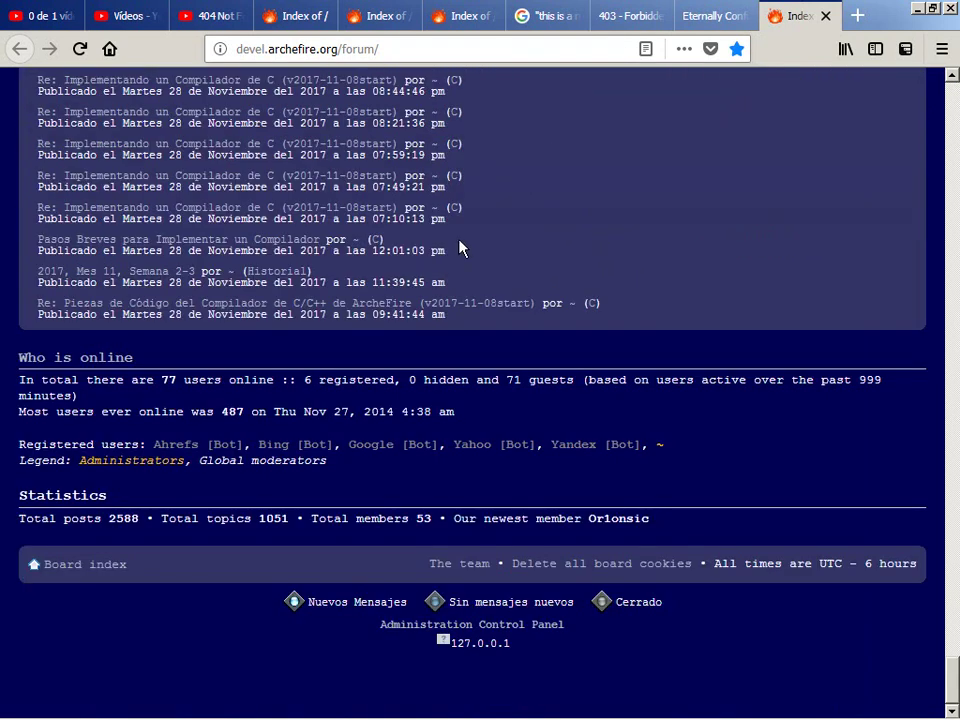
{"action": "middle_click", "coordinate": [493, 625]}
{"action": "scroll", "coordinate": [497, 579], "scroll_direction": "up", "scroll_amount": 10}
{"action": "scroll", "coordinate": [497, 534], "scroll_direction": "up", "scroll_amount": 5}
{"action": "scroll", "coordinate": [478, 524], "scroll_direction": "up", "scroll_amount": 1}
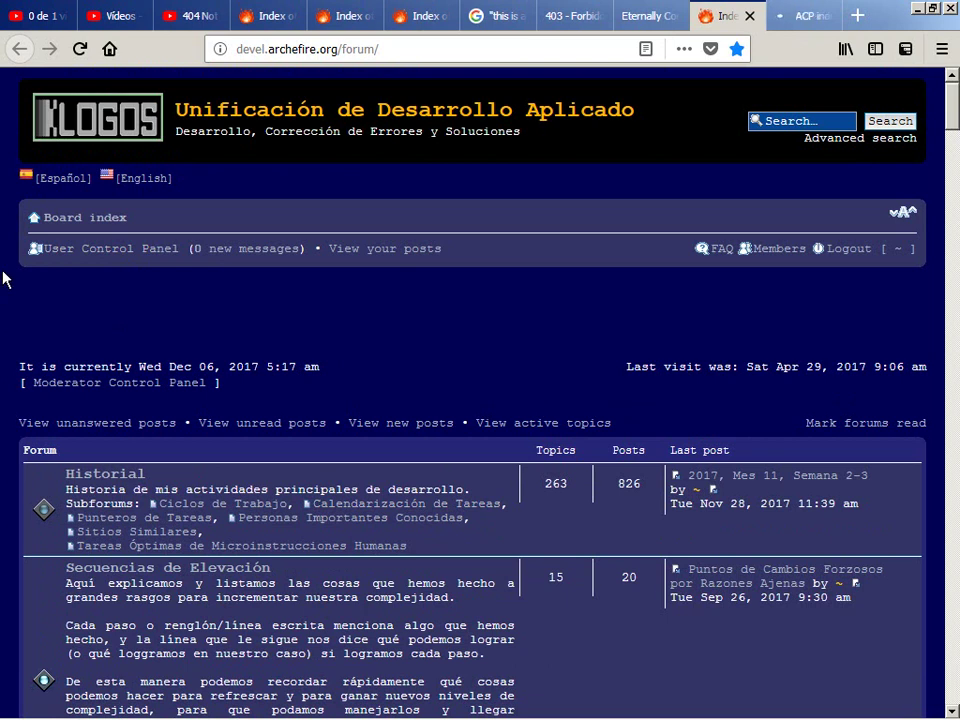
{"action": "key", "text": "ctrl+Tab"}
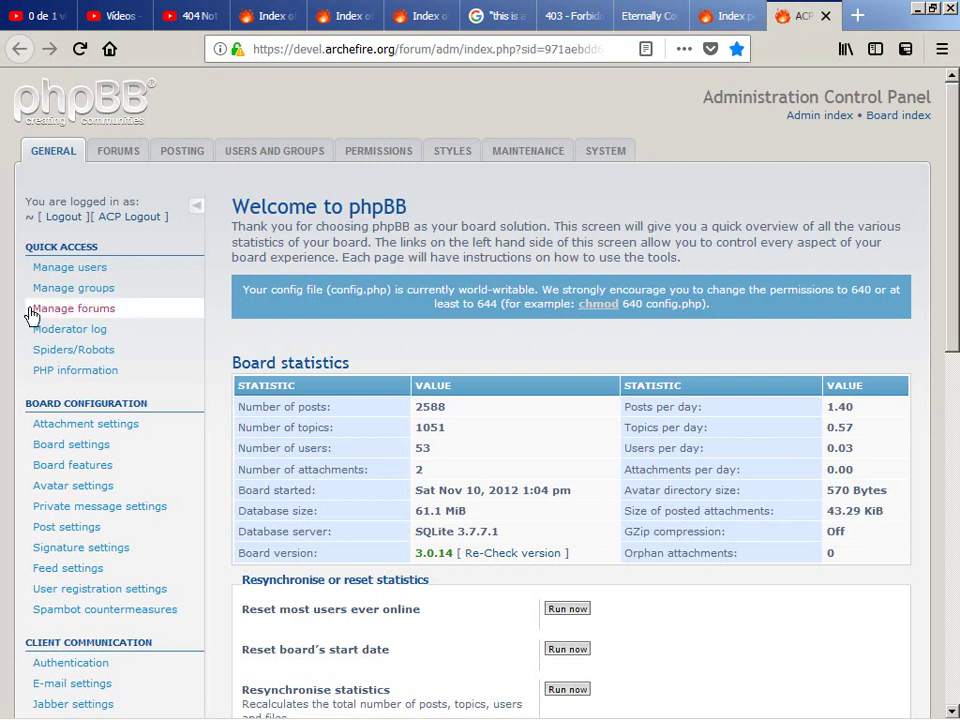
Purge all sessions of the phpBB board and confirm the operation.
{"action": "scroll", "coordinate": [567, 408], "scroll_direction": "down", "scroll_amount": 4}
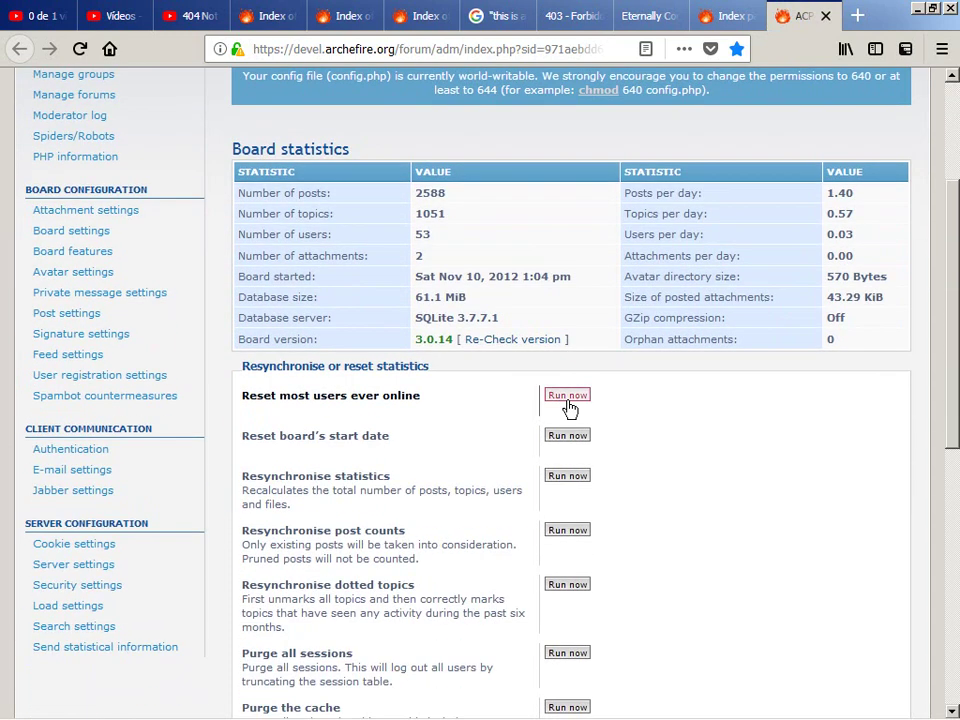
{"action": "scroll", "coordinate": [568, 408], "scroll_direction": "down", "scroll_amount": 2}
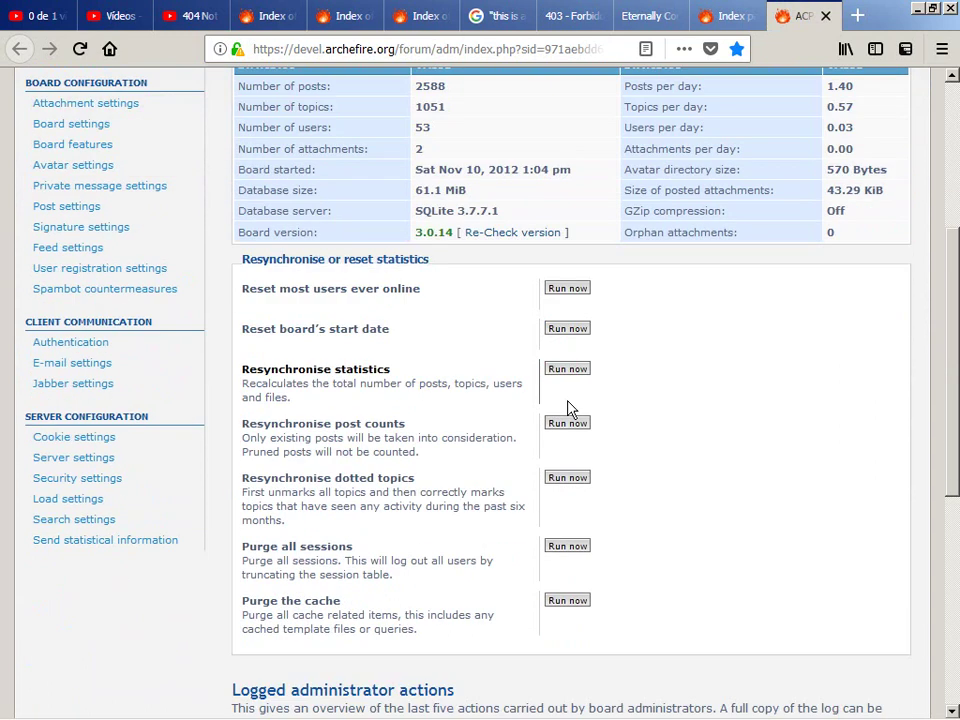
{"action": "left_click", "coordinate": [568, 550]}
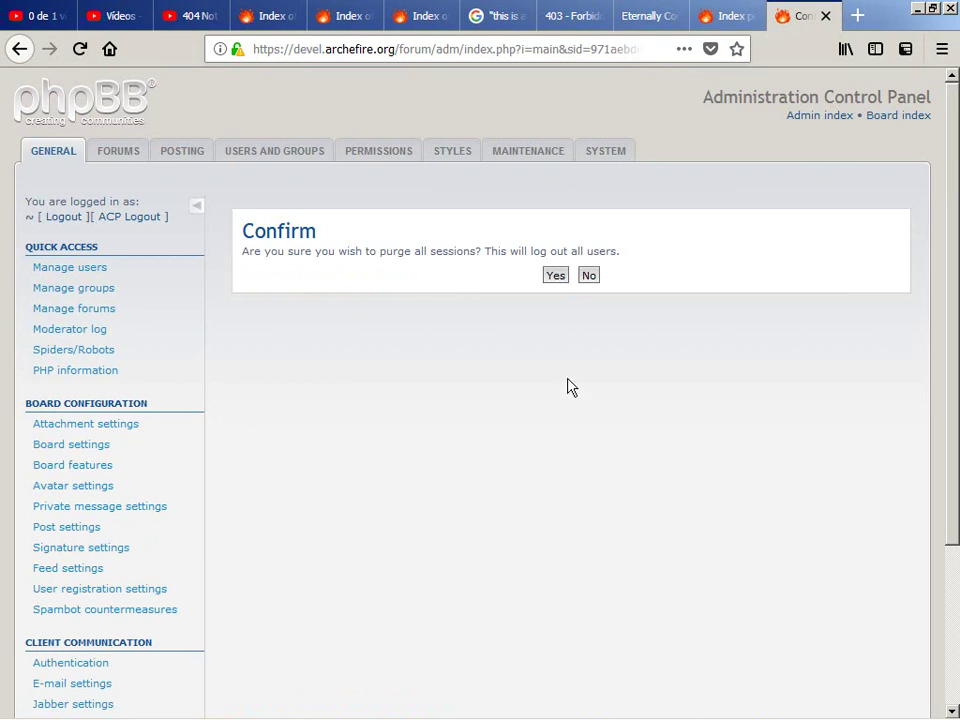
{"action": "left_click", "coordinate": [557, 277]}
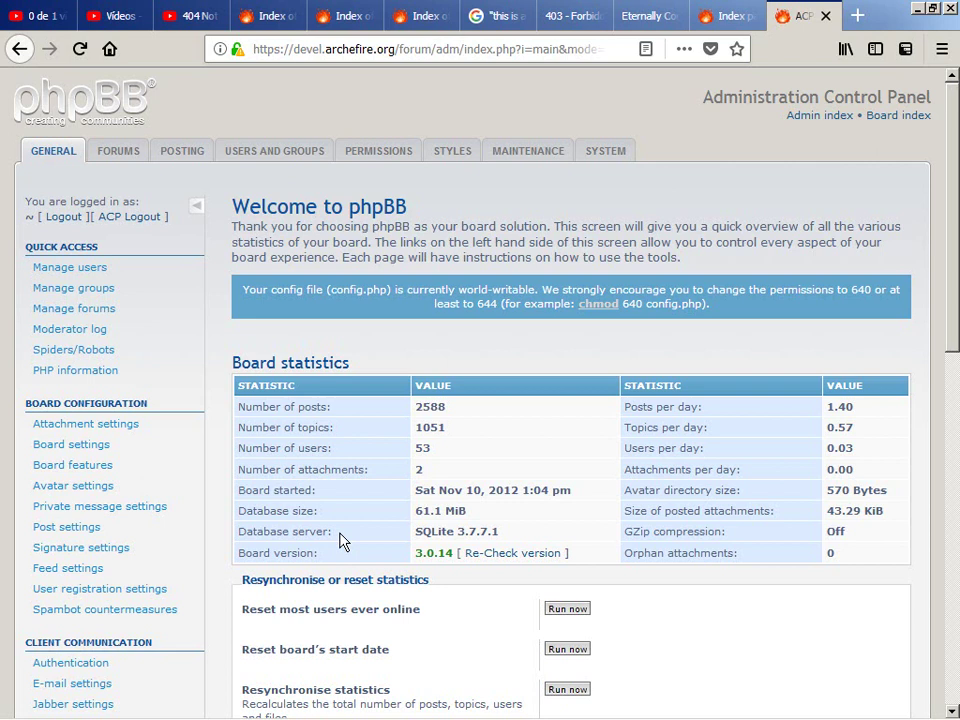
Check the logged administrator actions, then run and confirm the purge of all sessions a second time.
{"action": "scroll", "coordinate": [340, 540], "scroll_direction": "down", "scroll_amount": 10}
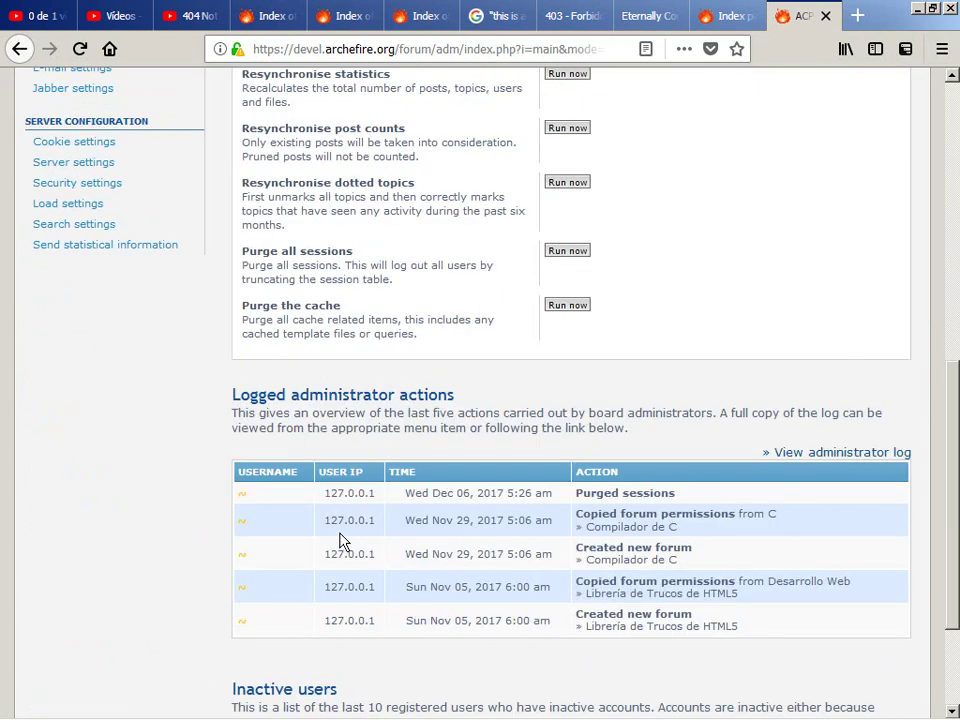
{"action": "scroll", "coordinate": [340, 540], "scroll_direction": "up", "scroll_amount": 4}
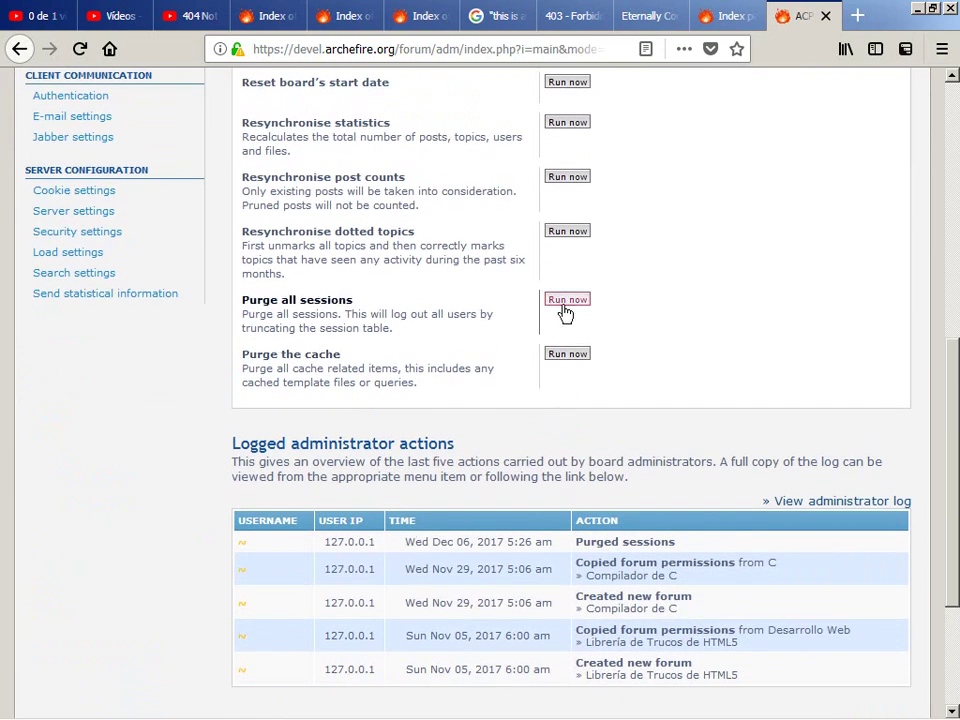
{"action": "left_click", "coordinate": [566, 300]}
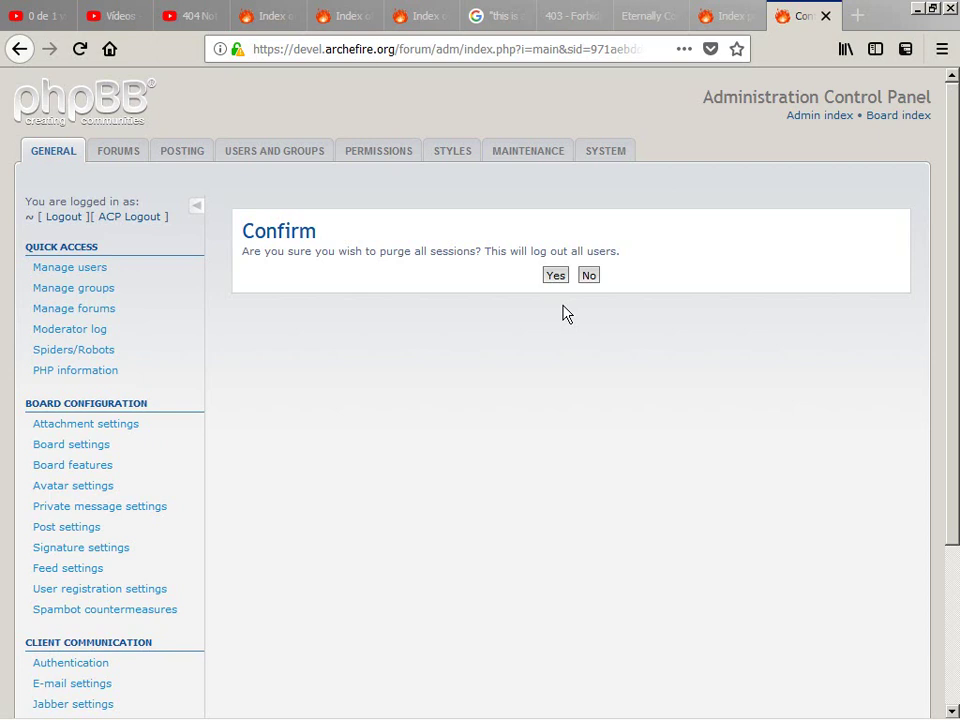
{"action": "left_click", "coordinate": [555, 276]}
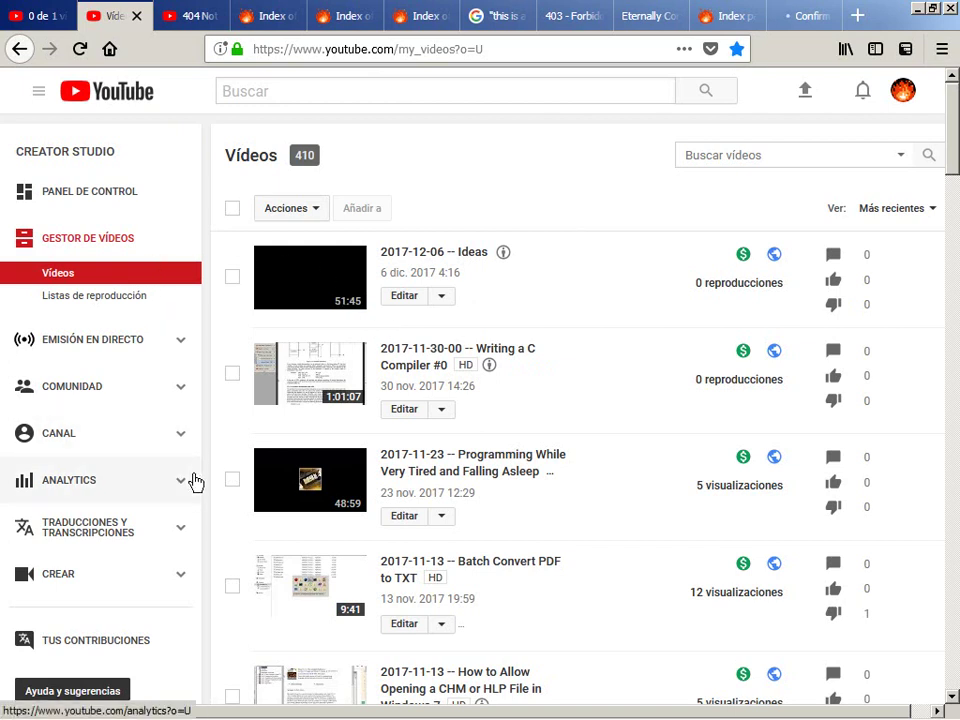
Open the Listas de reproducción page from YouTube's video manager in a new tab and switch to it.
{"action": "scroll", "coordinate": [183, 488], "scroll_direction": "down", "scroll_amount": 2}
{"action": "scroll", "coordinate": [181, 488], "scroll_direction": "up", "scroll_amount": 2}
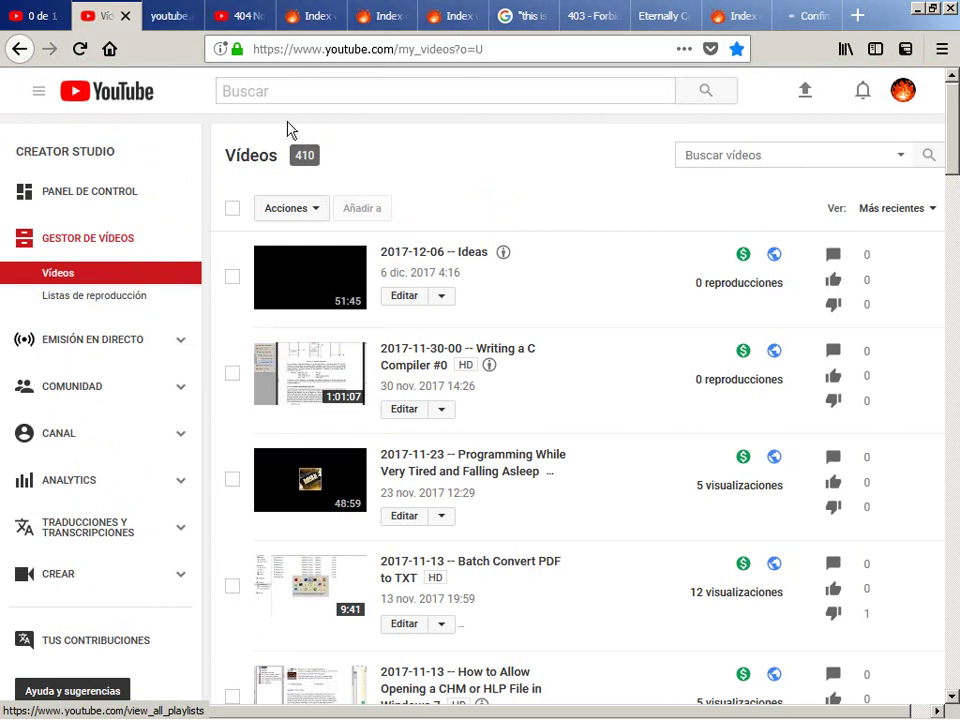
{"action": "scroll", "coordinate": [445, 129], "scroll_direction": "right", "scroll_amount": 1}
{"action": "middle_click", "coordinate": [619, 130]}
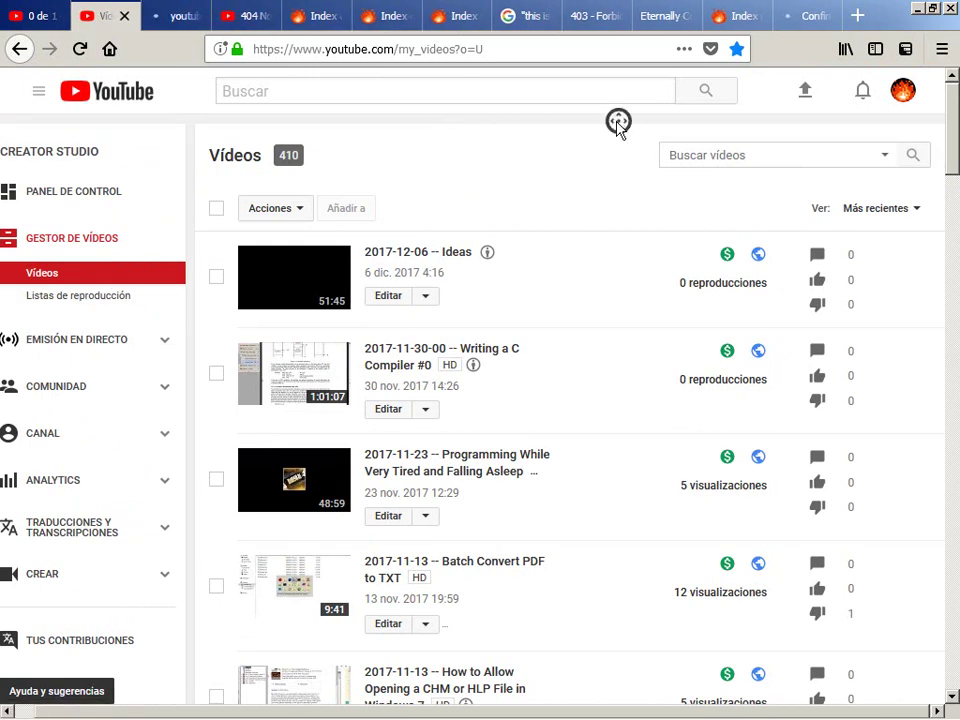
{"action": "scroll", "coordinate": [542, 129], "scroll_direction": "left", "scroll_amount": 1}
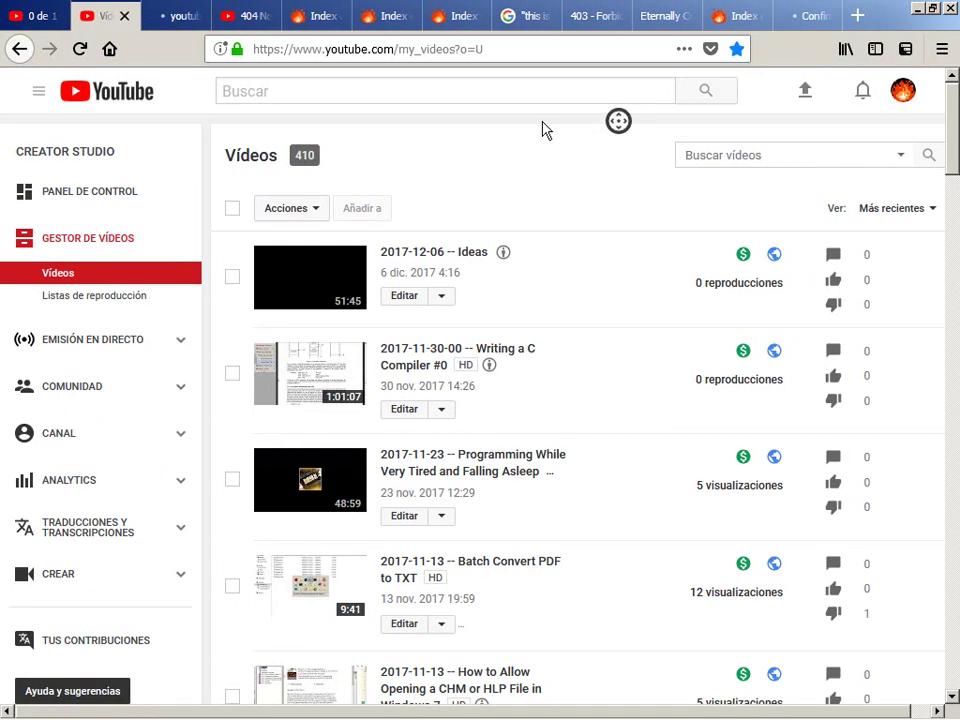
{"action": "middle_click", "coordinate": [430, 128]}
{"action": "scroll", "coordinate": [529, 129], "scroll_direction": "right", "scroll_amount": 1}
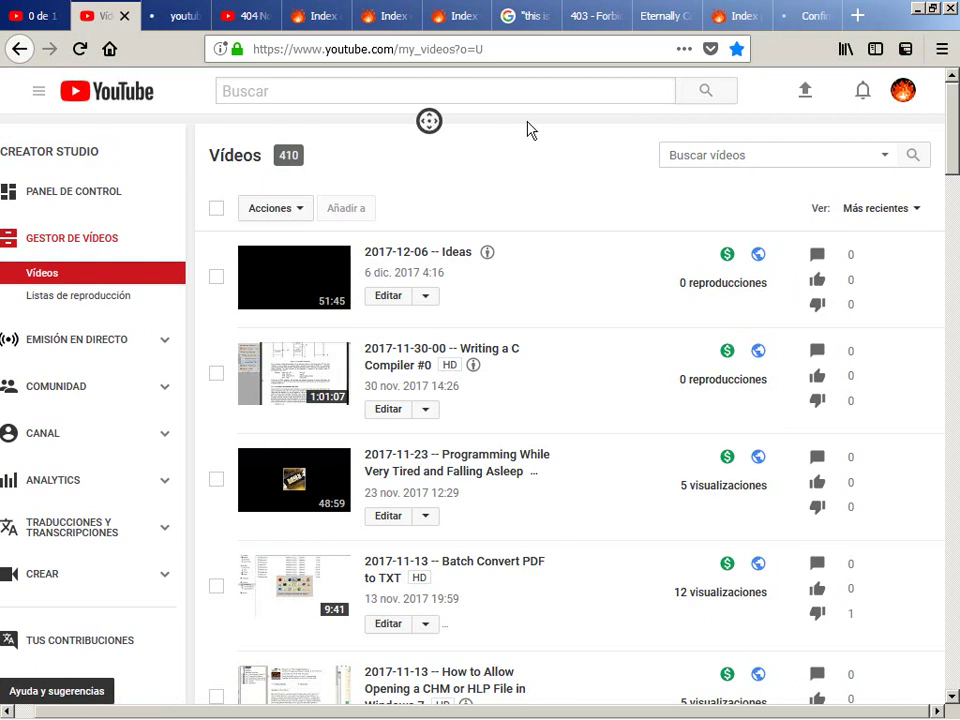
{"action": "middle_click", "coordinate": [527, 122]}
{"action": "scroll", "coordinate": [484, 129], "scroll_direction": "left", "scroll_amount": 1}
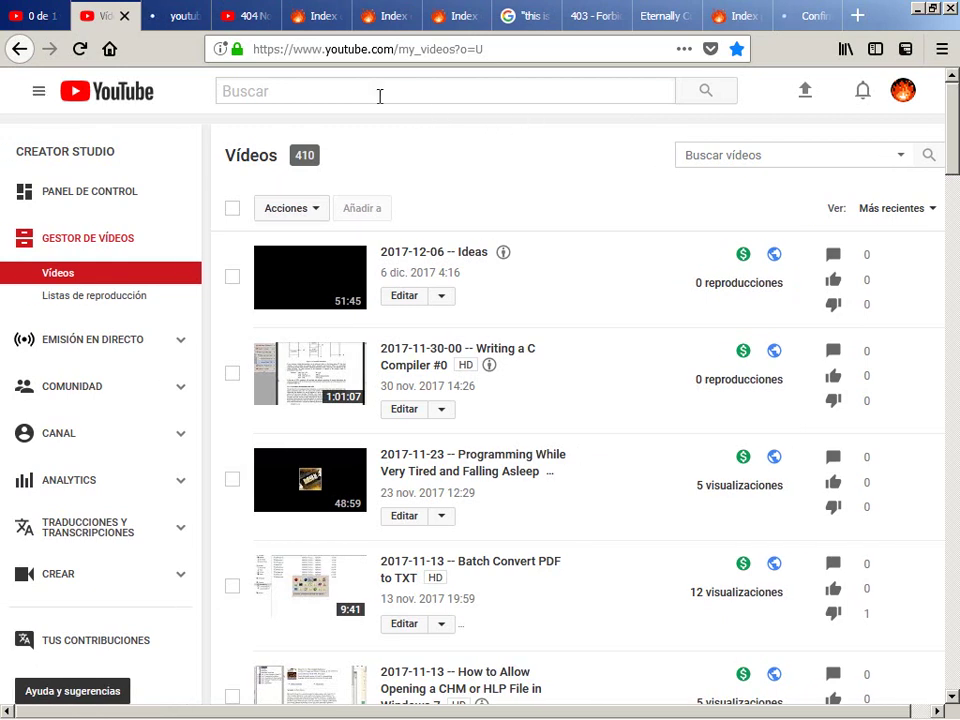
{"action": "left_click", "coordinate": [188, 12]}
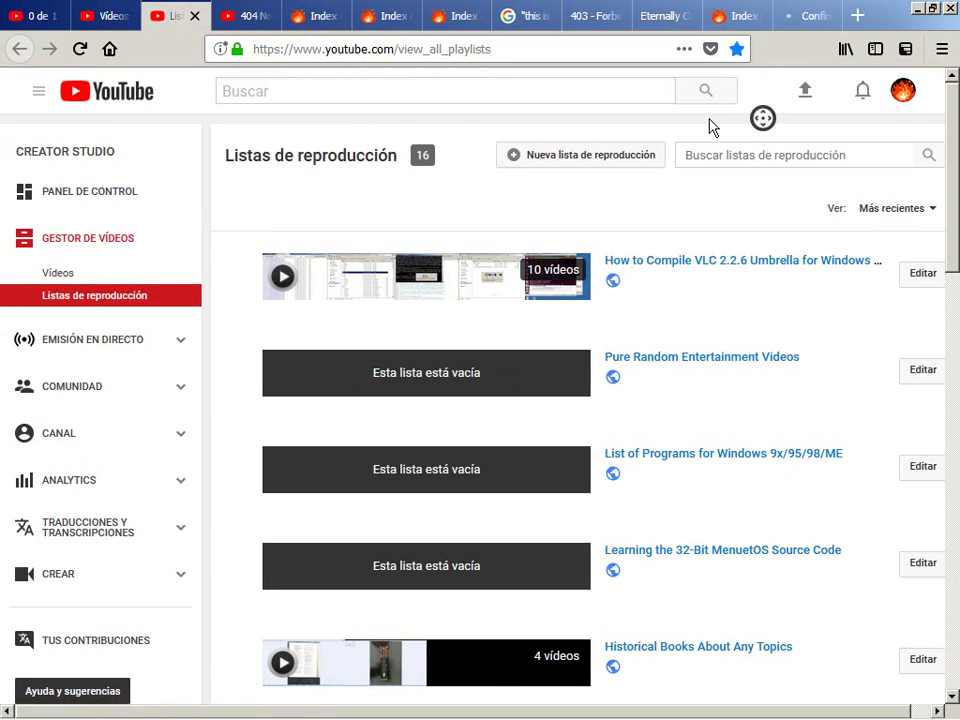
{"action": "scroll", "coordinate": [603, 126], "scroll_direction": "right", "scroll_amount": 1}
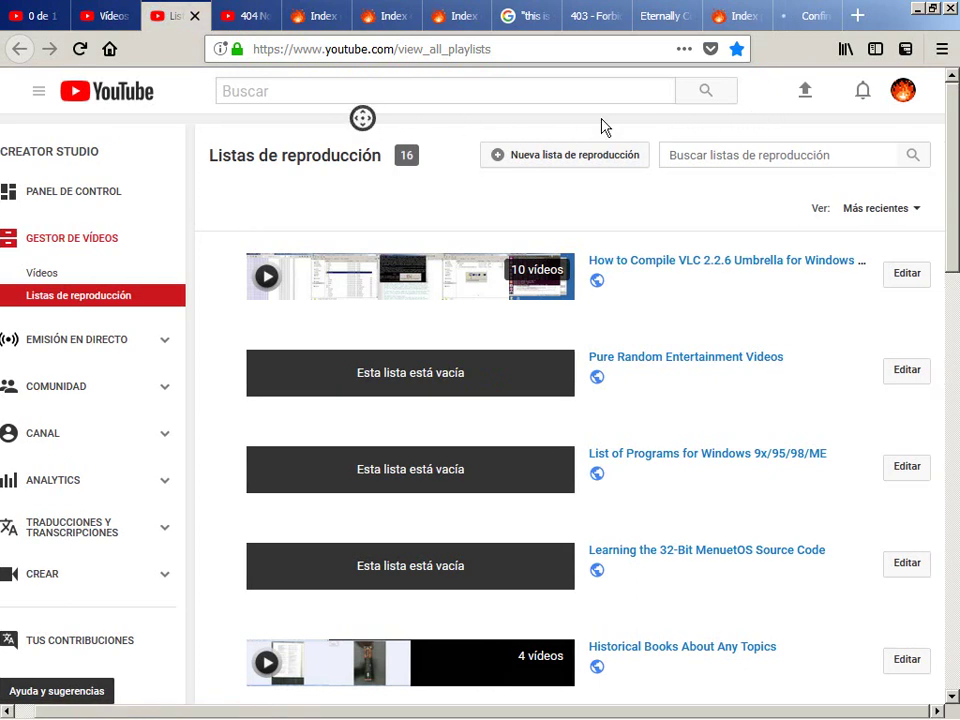
{"action": "scroll", "coordinate": [797, 118], "scroll_direction": "left", "scroll_amount": 1}
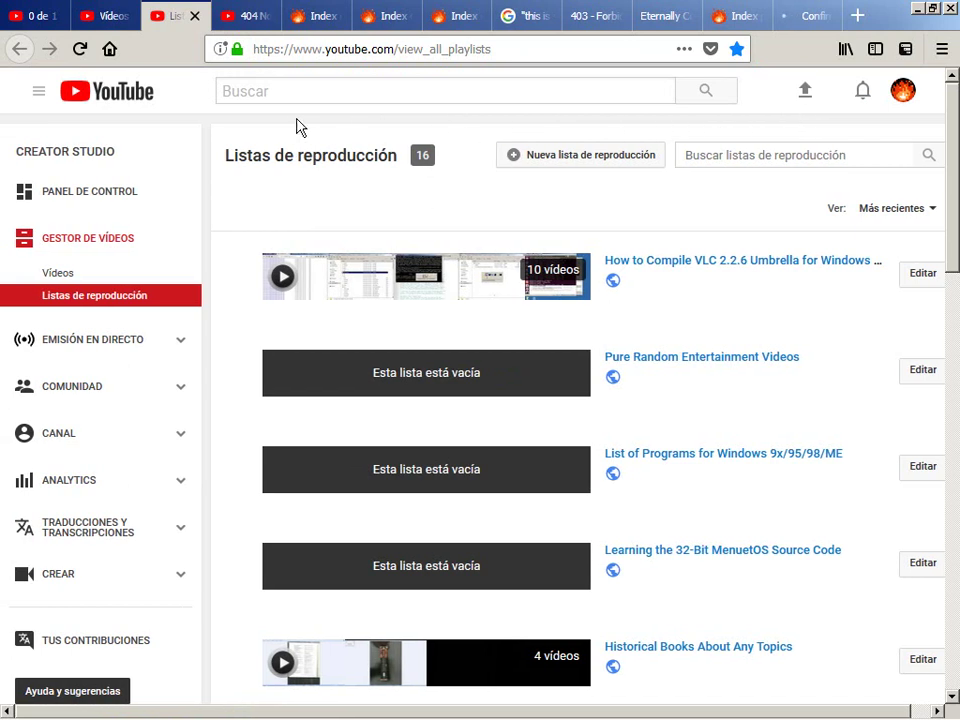
{"action": "scroll", "coordinate": [339, 116], "scroll_direction": "right", "scroll_amount": 1}
{"action": "scroll", "coordinate": [581, 116], "scroll_direction": "left", "scroll_amount": 1}
{"action": "scroll", "coordinate": [435, 118], "scroll_direction": "right", "scroll_amount": 1}
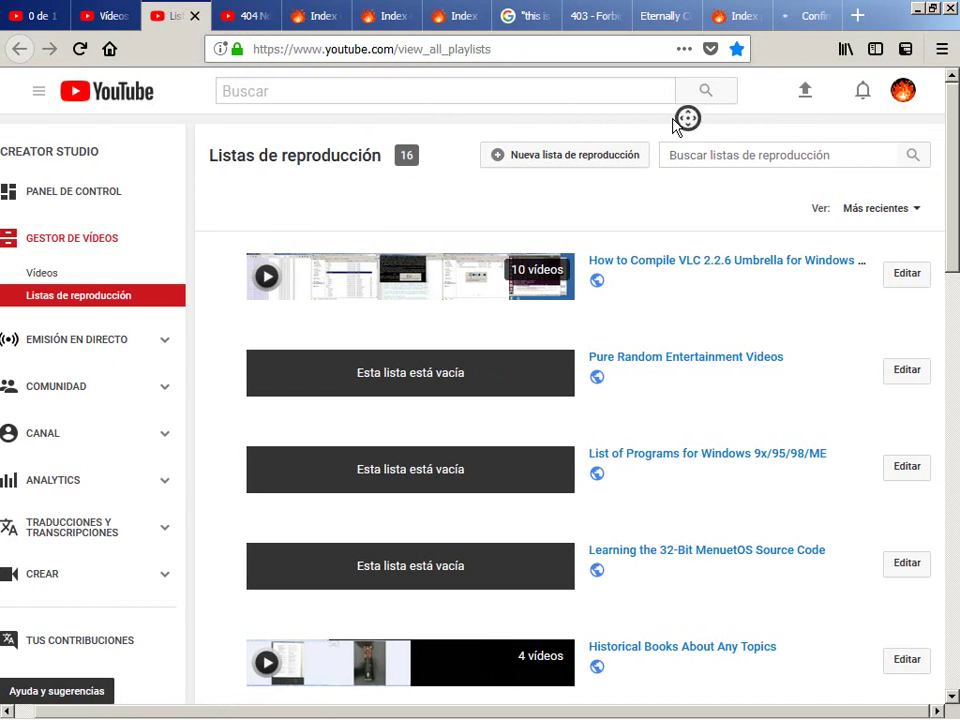
{"action": "scroll", "coordinate": [688, 116], "scroll_direction": "left", "scroll_amount": 1}
{"action": "scroll", "coordinate": [422, 122], "scroll_direction": "right", "scroll_amount": 1}
{"action": "scroll", "coordinate": [540, 118], "scroll_direction": "left", "scroll_amount": 1}
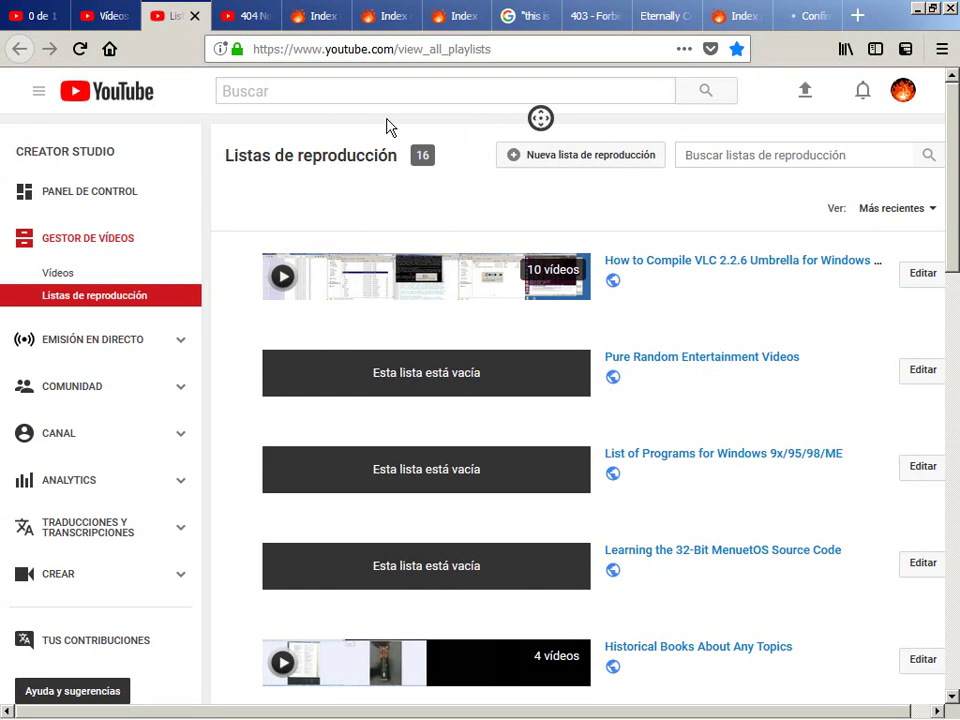
{"action": "scroll", "coordinate": [371, 127], "scroll_direction": "right", "scroll_amount": 1}
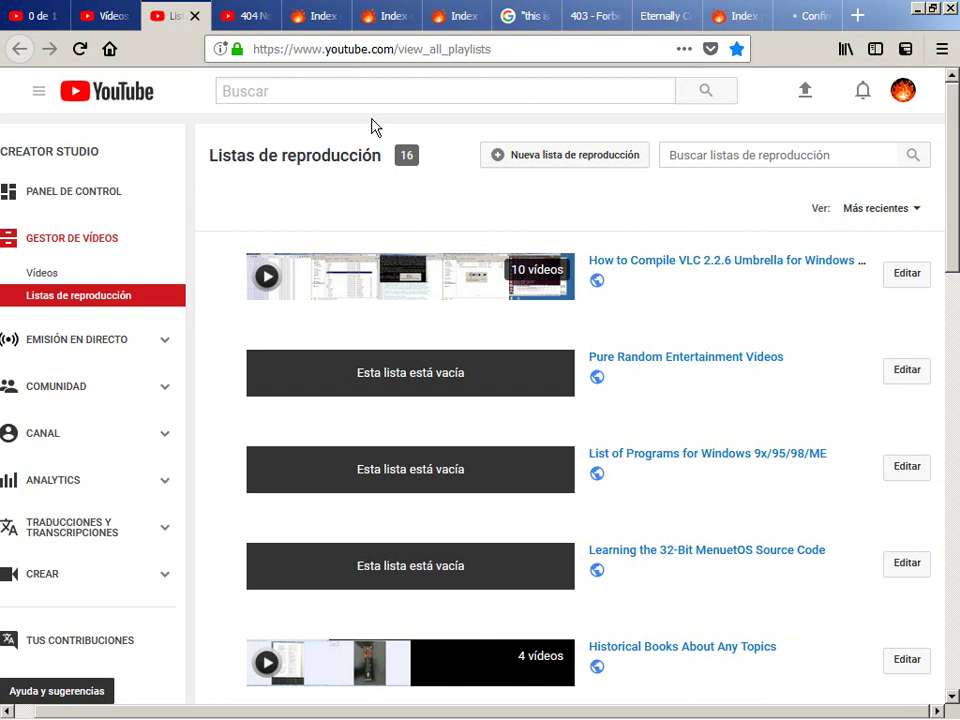
Find the "Historial de Ideas" playlist in the list of playlists and open it.
{"action": "scroll", "coordinate": [371, 127], "scroll_direction": "down", "scroll_amount": 3}
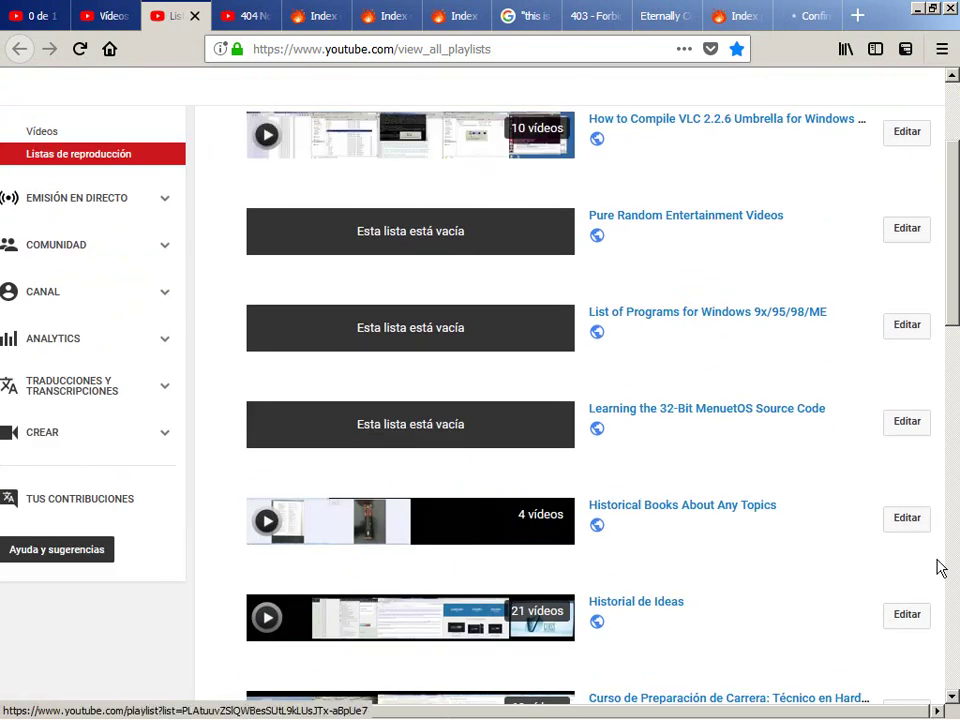
{"action": "scroll", "coordinate": [936, 566], "scroll_direction": "down", "scroll_amount": 2}
{"action": "scroll", "coordinate": [825, 544], "scroll_direction": "down", "scroll_amount": 4}
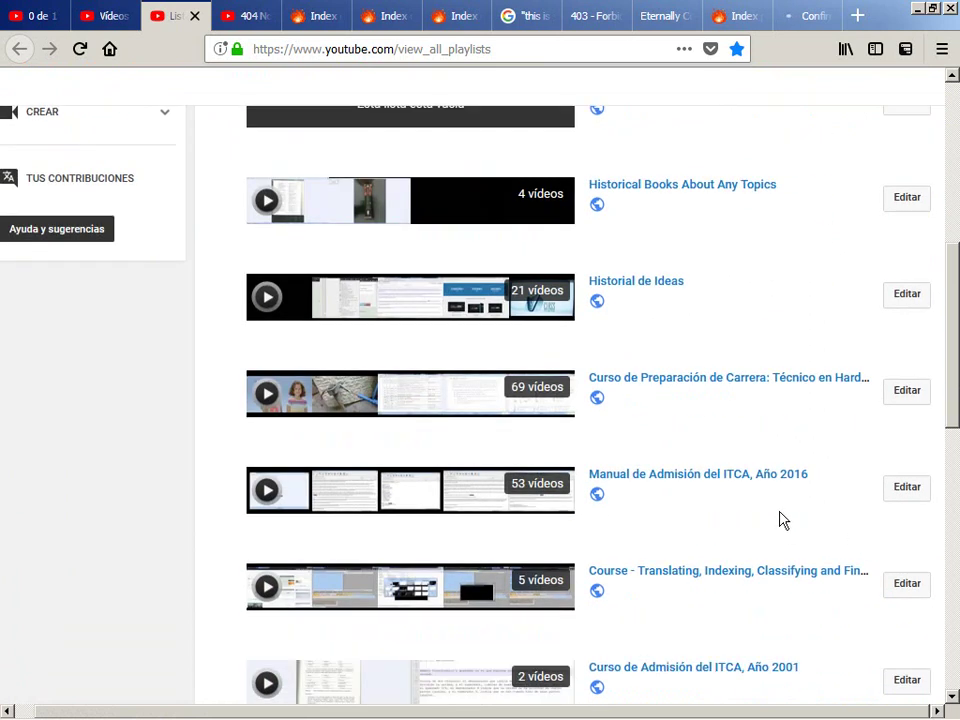
{"action": "scroll", "coordinate": [696, 395], "scroll_direction": "up", "scroll_amount": 2}
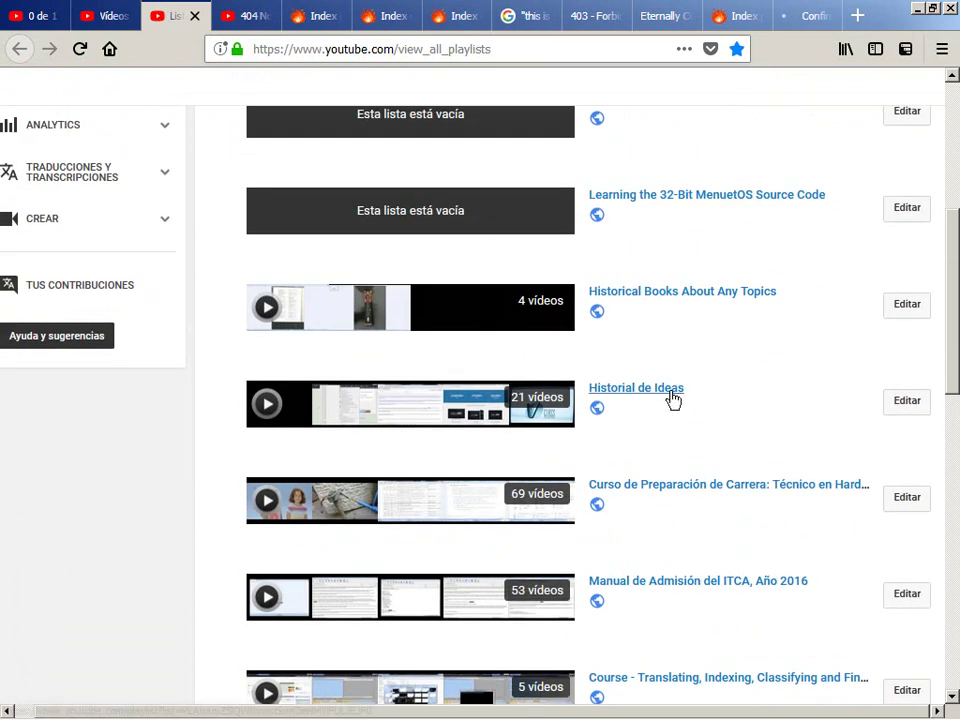
{"action": "left_click", "coordinate": [670, 395]}
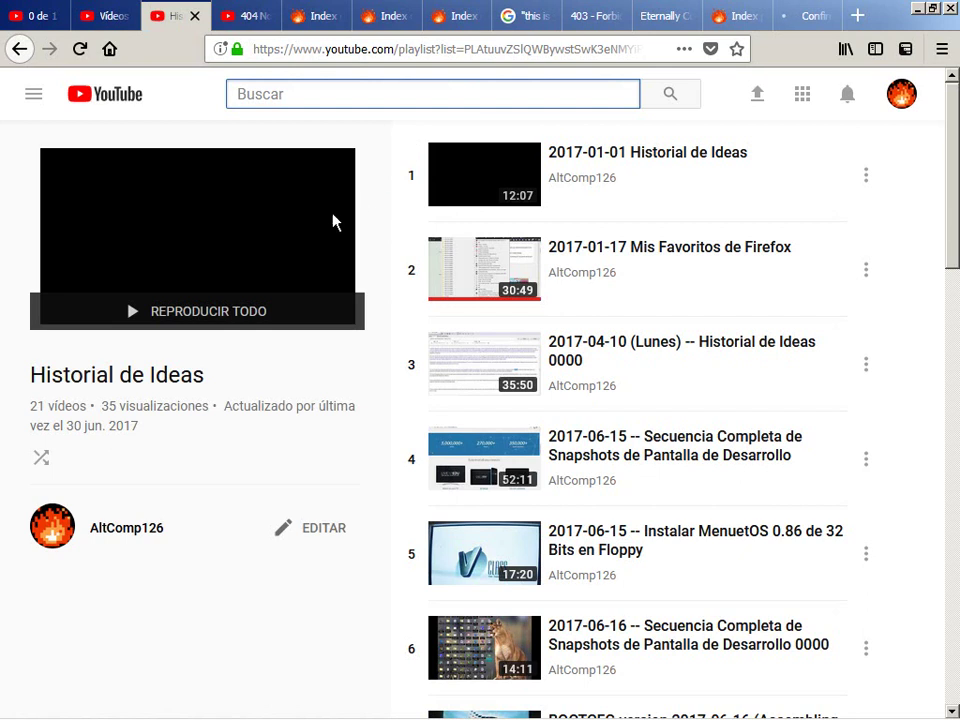
Open the "Historial de Ideas" playlist for editing and look through its videos.
{"action": "left_click", "coordinate": [327, 530]}
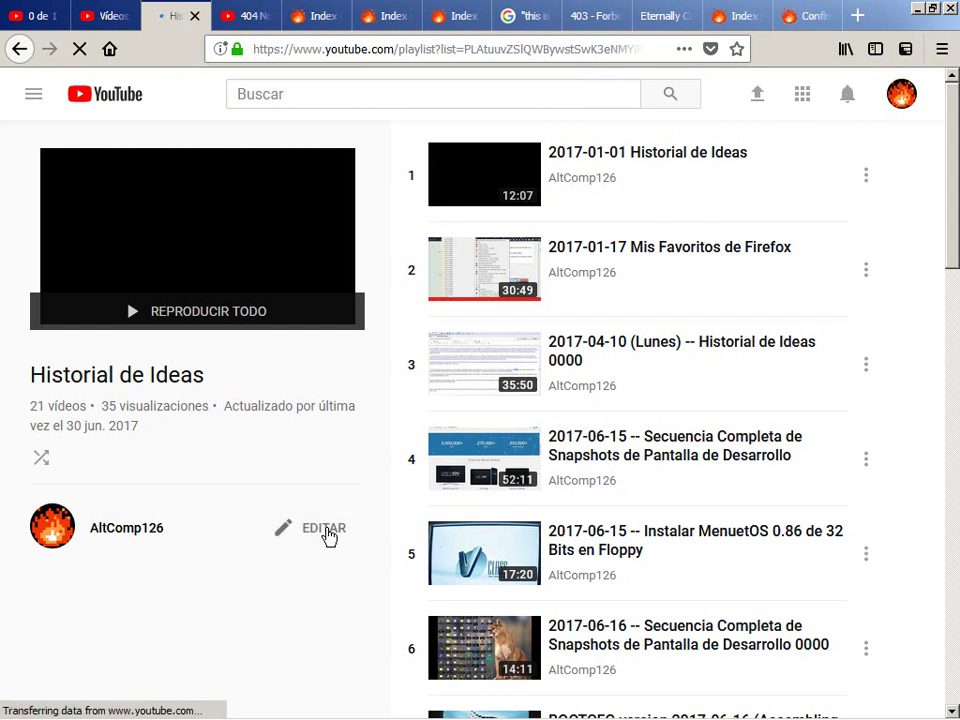
{"action": "scroll", "coordinate": [329, 537], "scroll_direction": "down", "scroll_amount": 3}
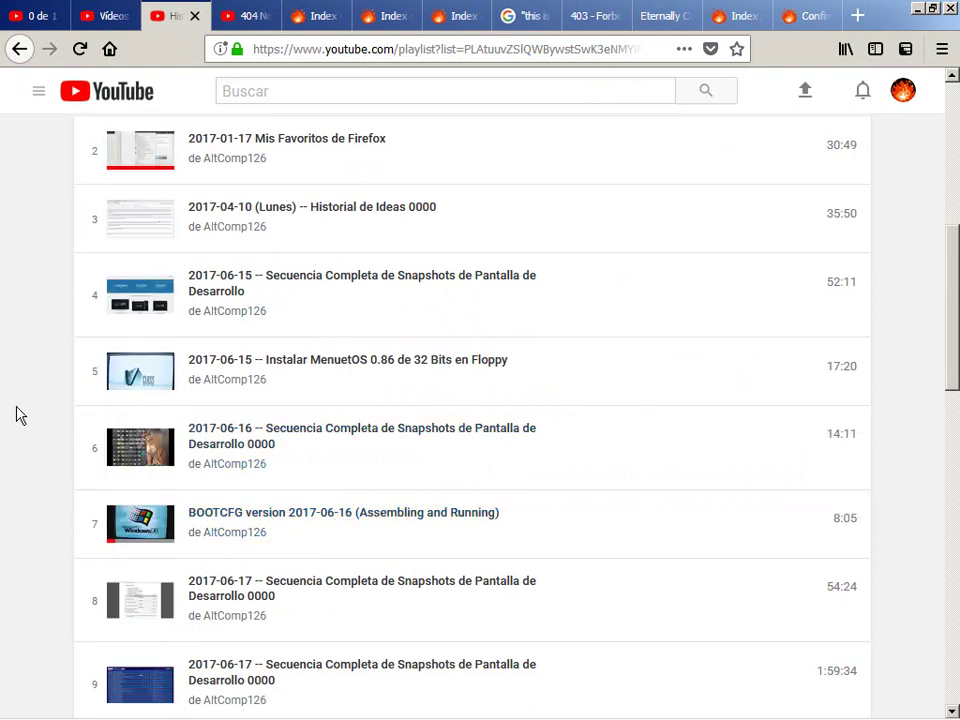
{"action": "scroll", "coordinate": [16, 415], "scroll_direction": "down", "scroll_amount": 15}
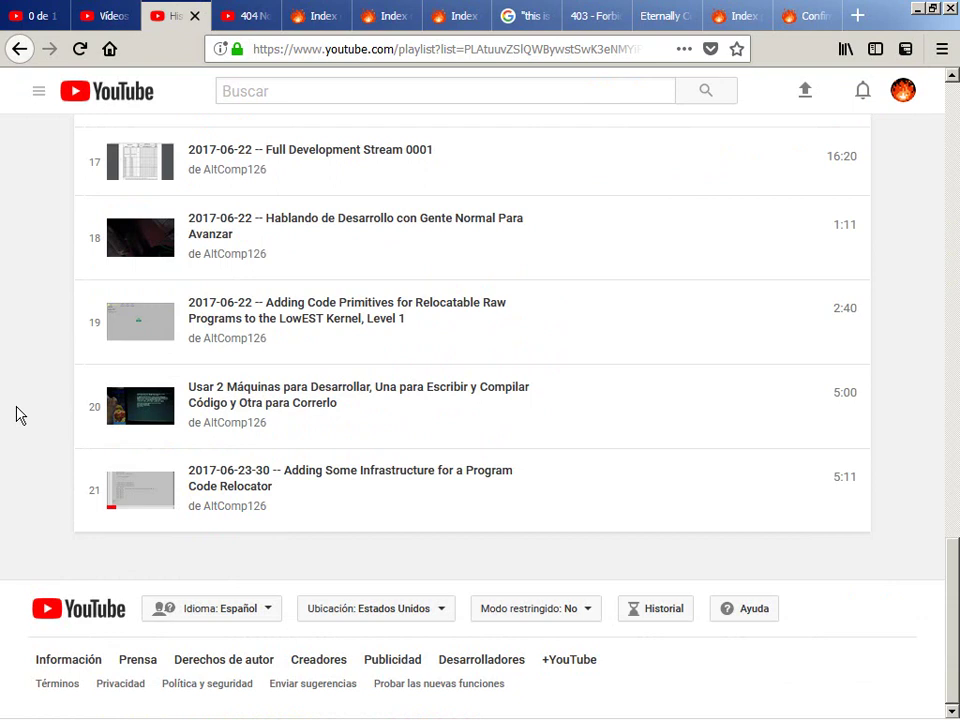
{"action": "scroll", "coordinate": [16, 415], "scroll_direction": "up", "scroll_amount": 20}
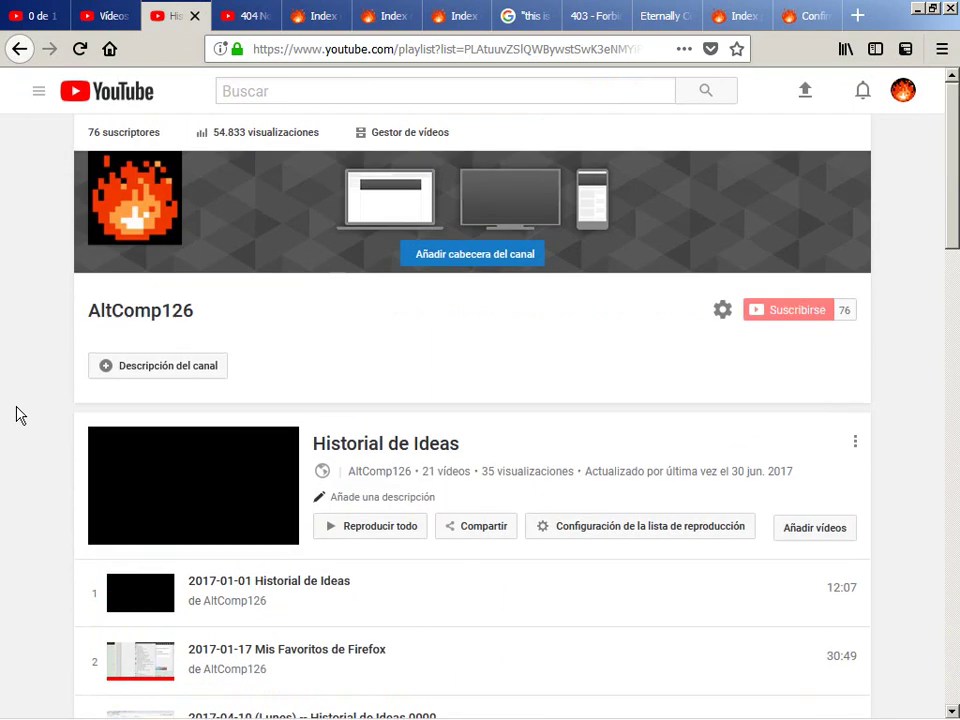
{"action": "scroll", "coordinate": [122, 414], "scroll_direction": "down", "scroll_amount": 3}
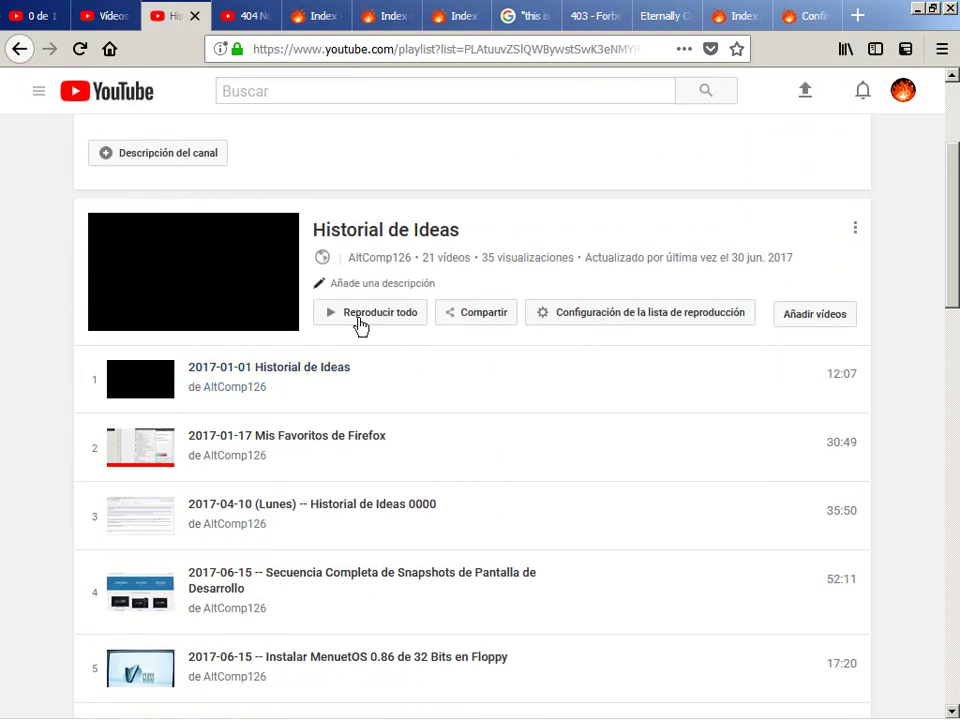
Add the channel's own video "2017-12-06 -- Ideas" to the "Historial de Ideas" playlist and check the list down to its last entry.
{"action": "left_click", "coordinate": [808, 318]}
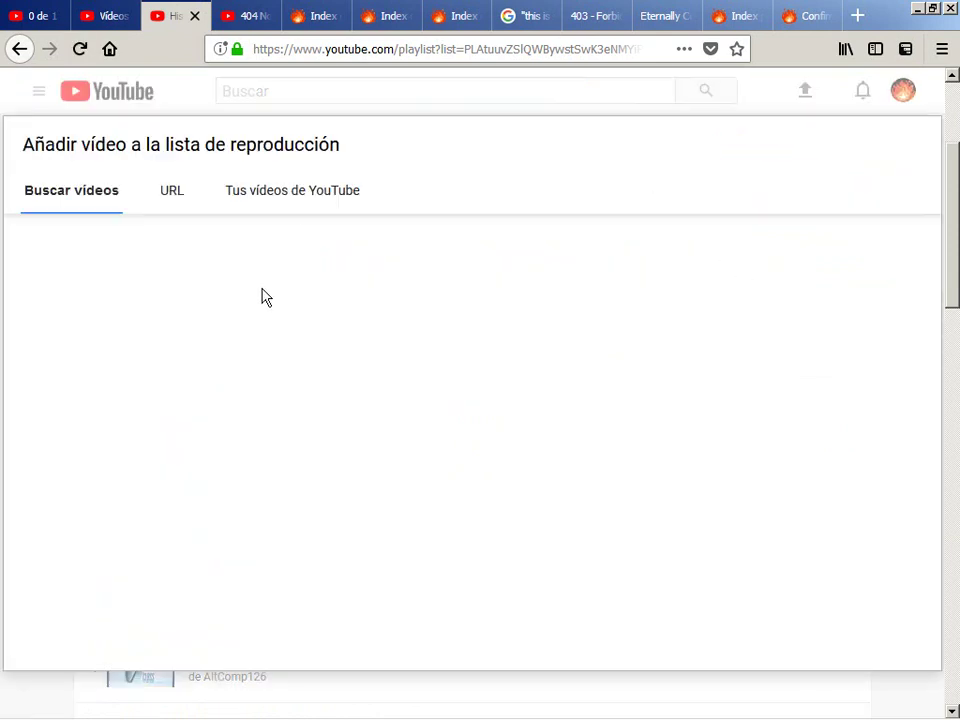
{"action": "left_click", "coordinate": [289, 198]}
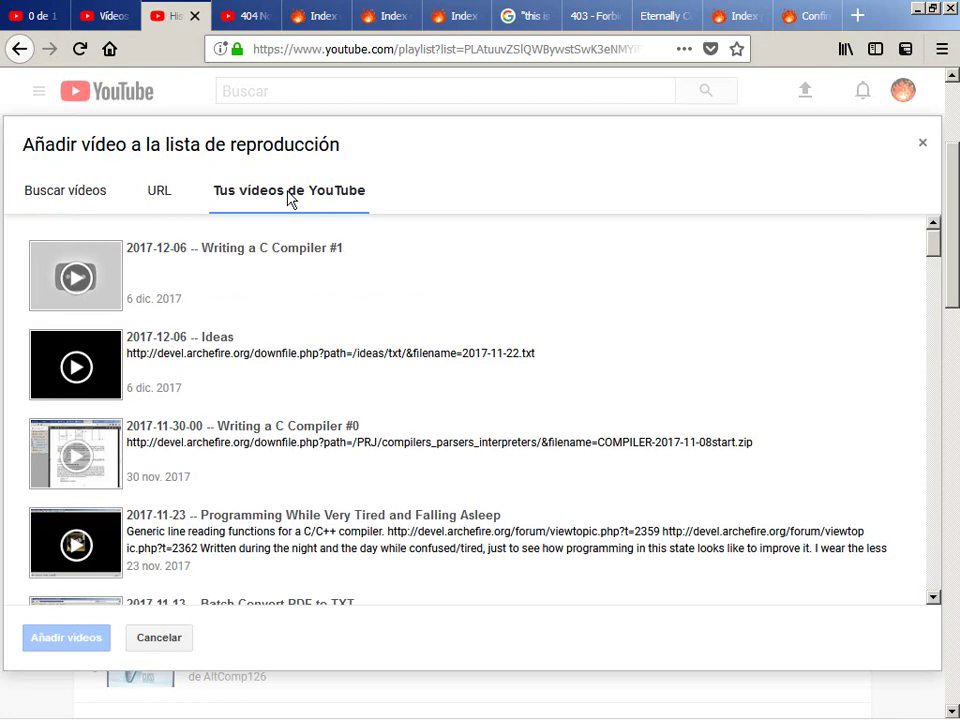
{"action": "left_click", "coordinate": [215, 342]}
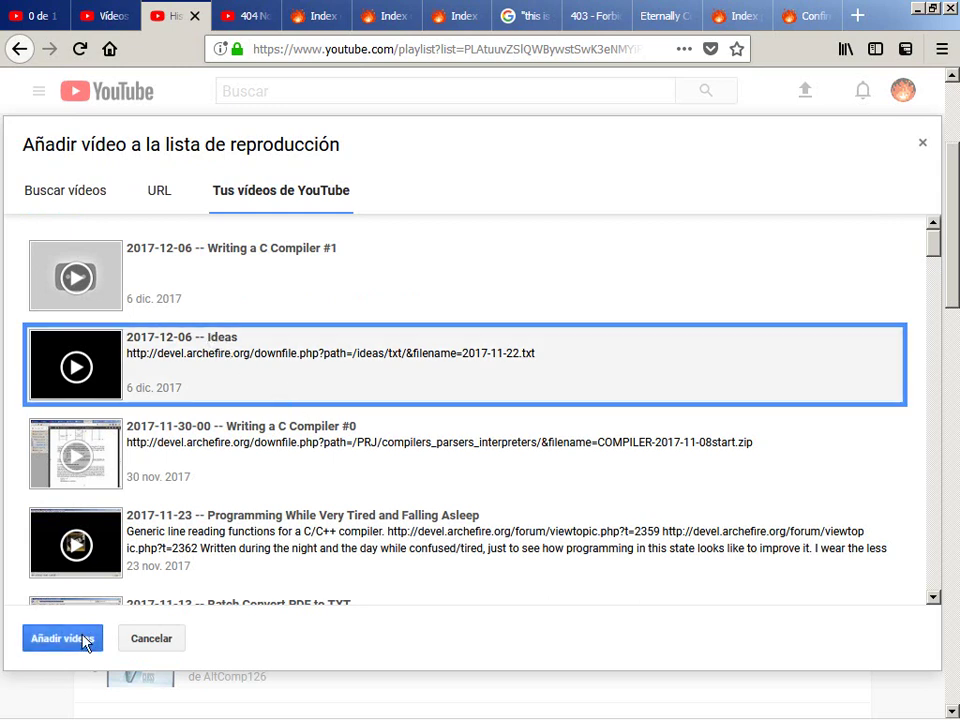
{"action": "left_click", "coordinate": [215, 445]}
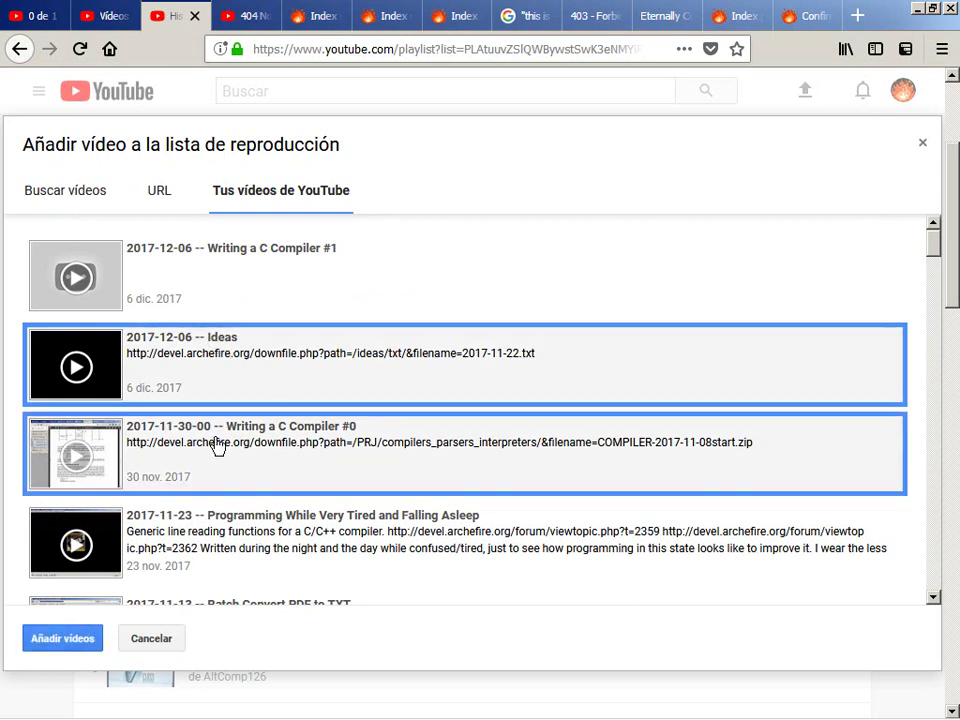
{"action": "left_click", "coordinate": [215, 447]}
{"action": "left_click", "coordinate": [88, 641]}
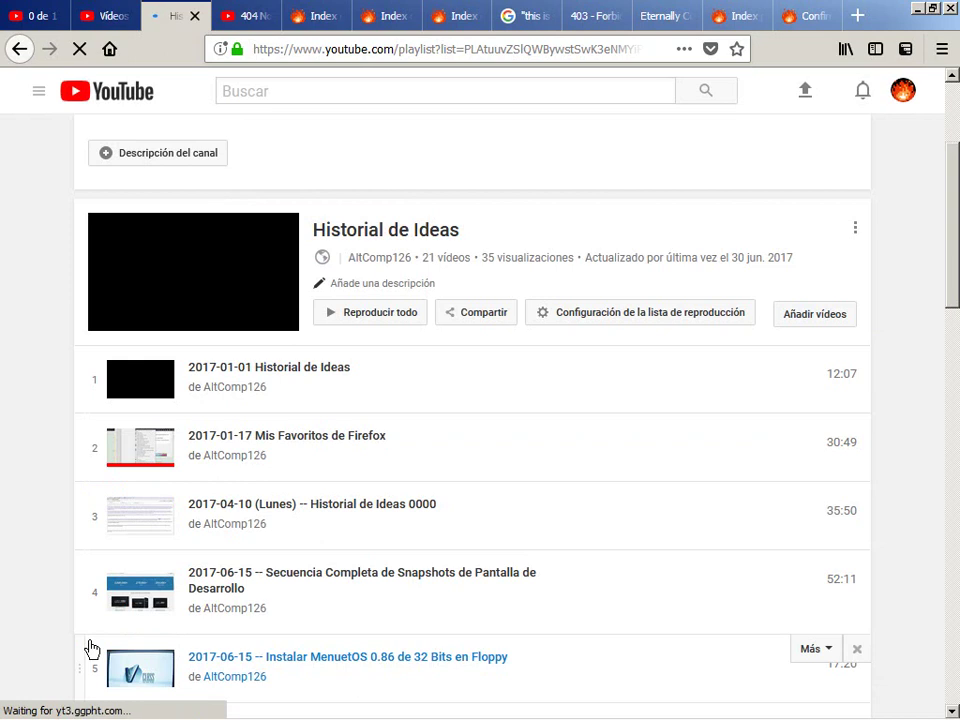
{"action": "scroll", "coordinate": [15, 467], "scroll_direction": "down", "scroll_amount": 15}
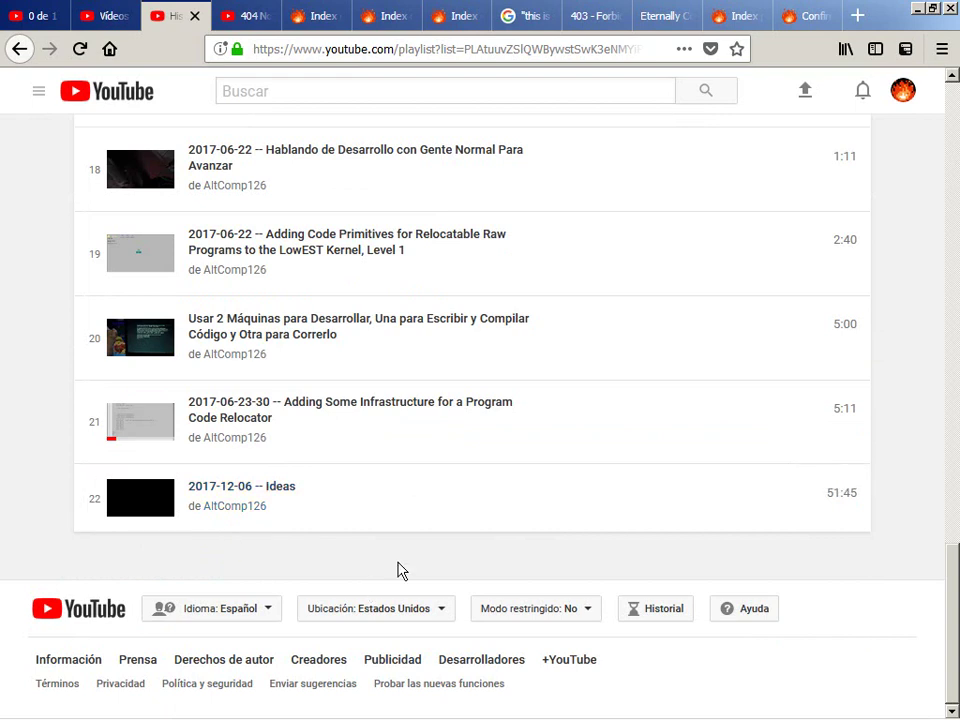
{"action": "scroll", "coordinate": [812, 570], "scroll_direction": "up", "scroll_amount": 20}
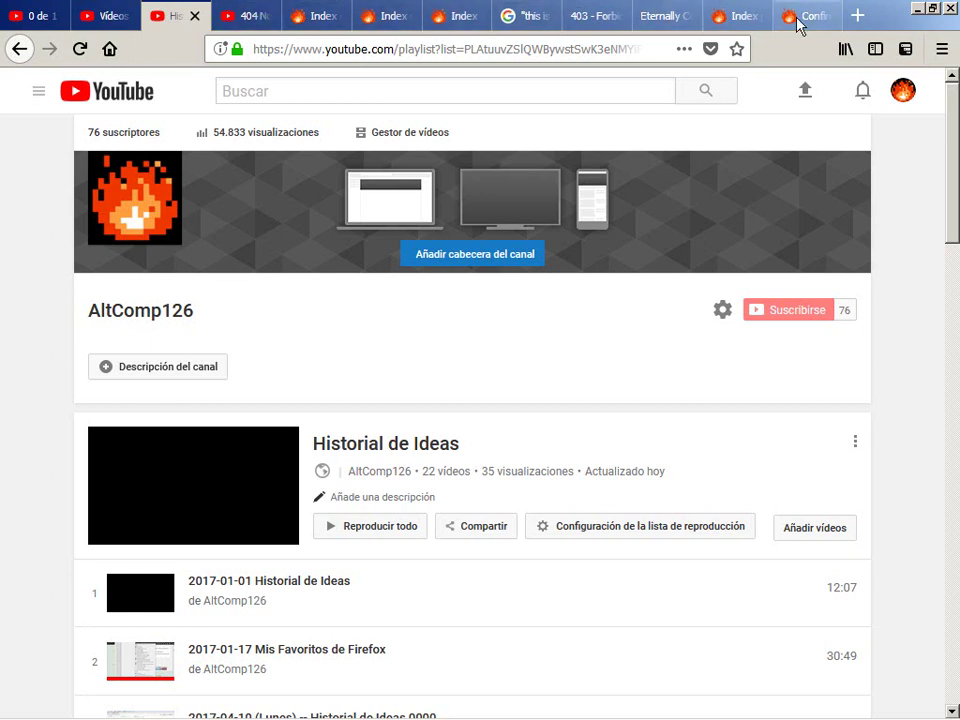
Switch to 2017-12-06--FULL-MENTAL-STREAM.txt in Notepad++ and insert fifteen blank lines before the EOF line.
{"action": "key", "text": "alt+Tab"}
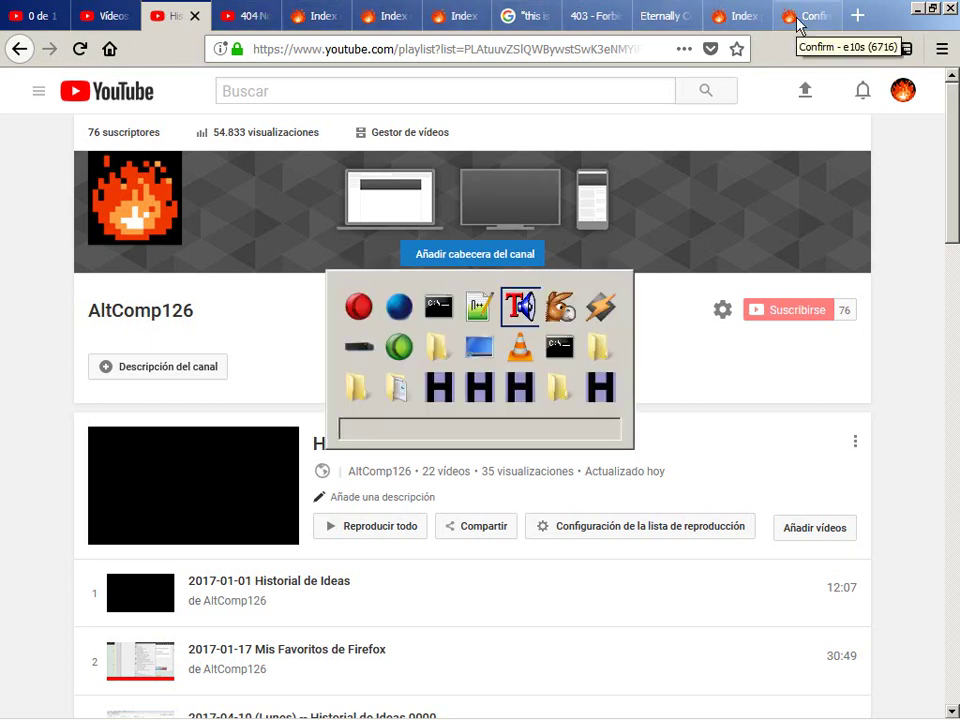
{"action": "key", "text": "alt+Tab"}
{"action": "key", "text": "Tab"}
{"action": "key", "text": "Tab"}
{"action": "key", "text": "Tab"}
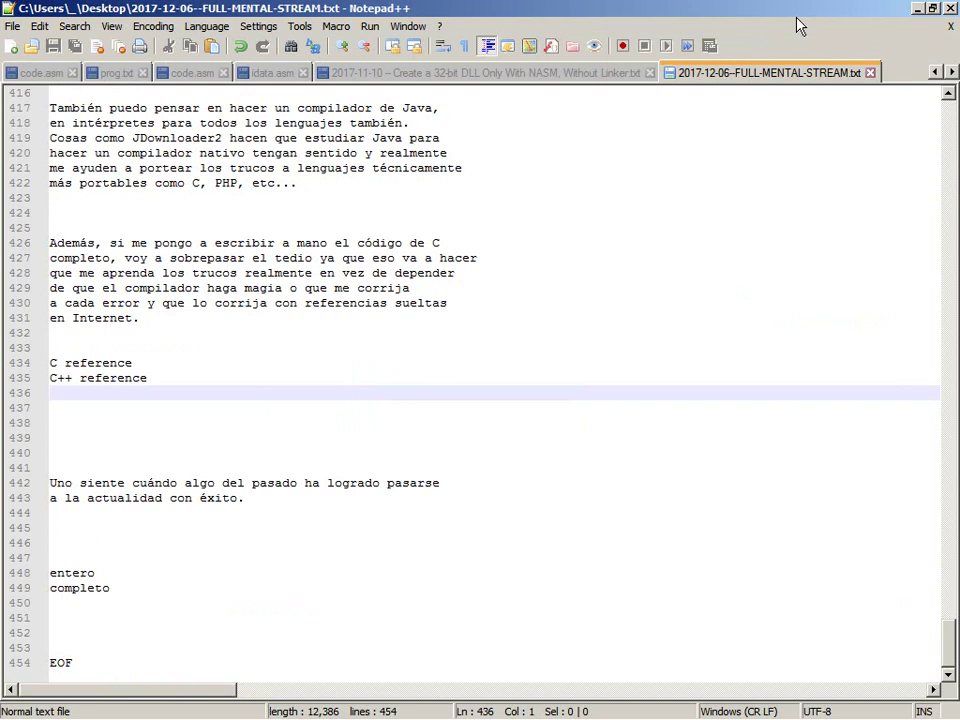
{"action": "key", "text": "ctrl+End"}
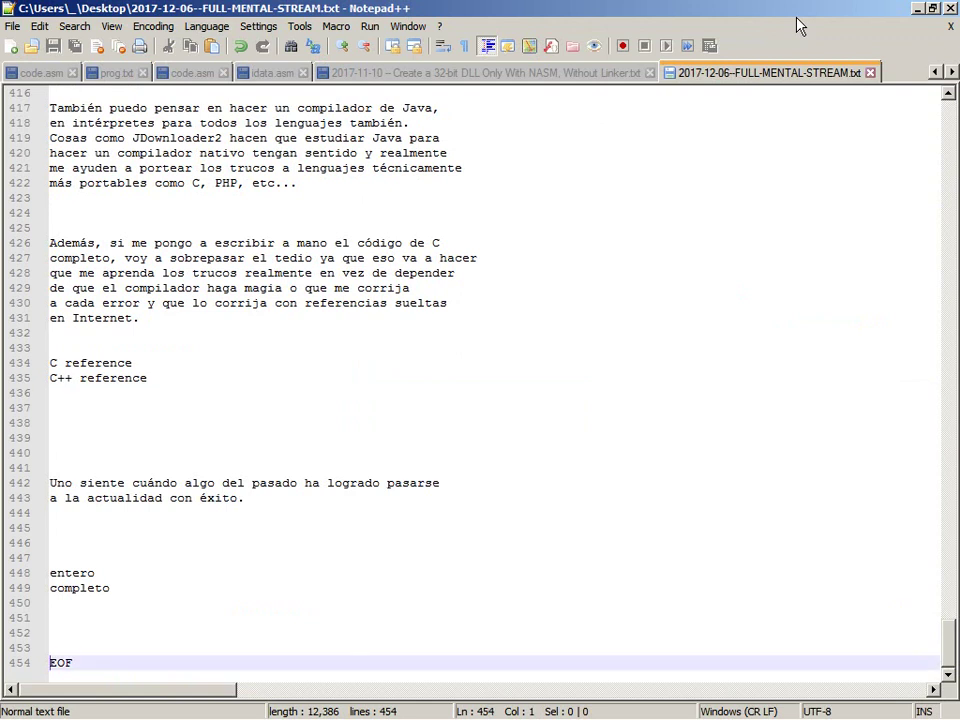
{"action": "key", "text": "Up"}
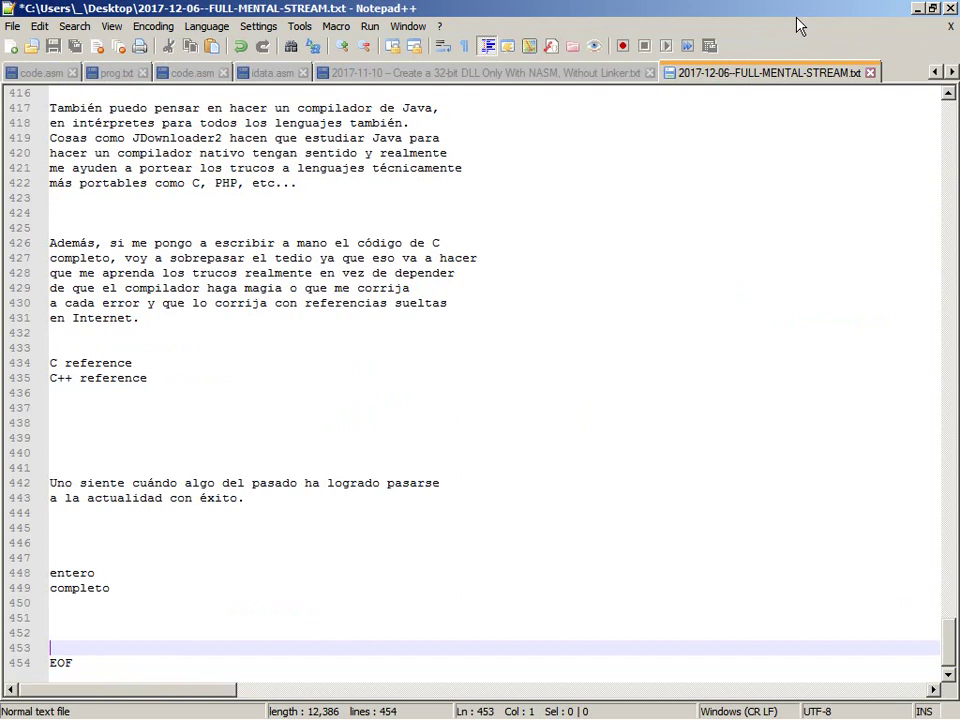
{"action": "key", "text": "Return"}
{"action": "key", "text": "Return"}
{"action": "key", "text": "Return"}
{"action": "key", "text": "Return"}
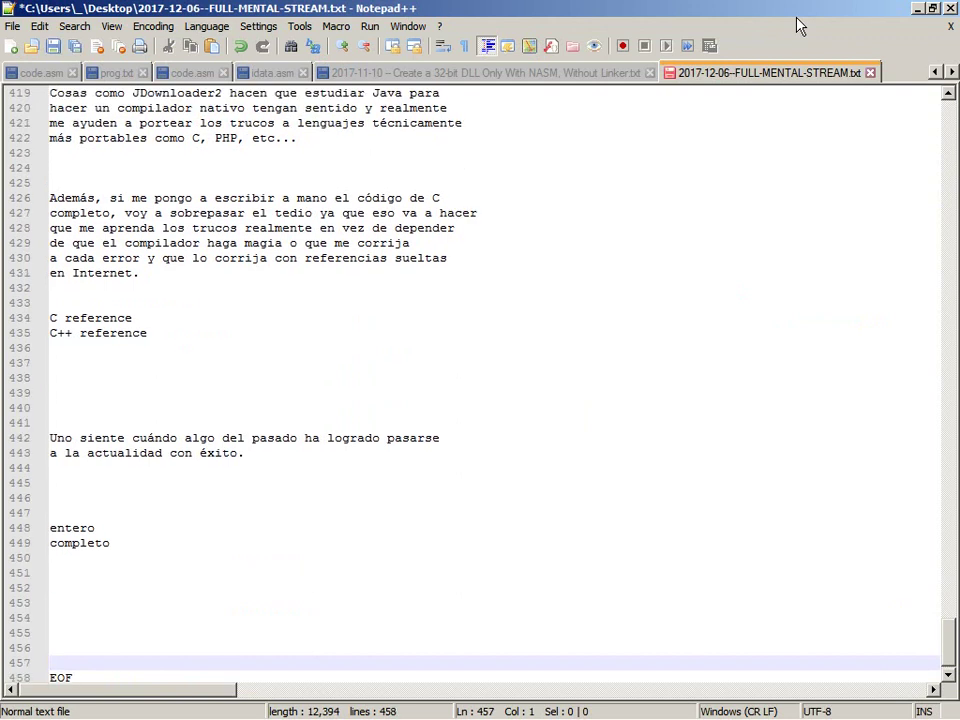
{"action": "key", "text": "Return"}
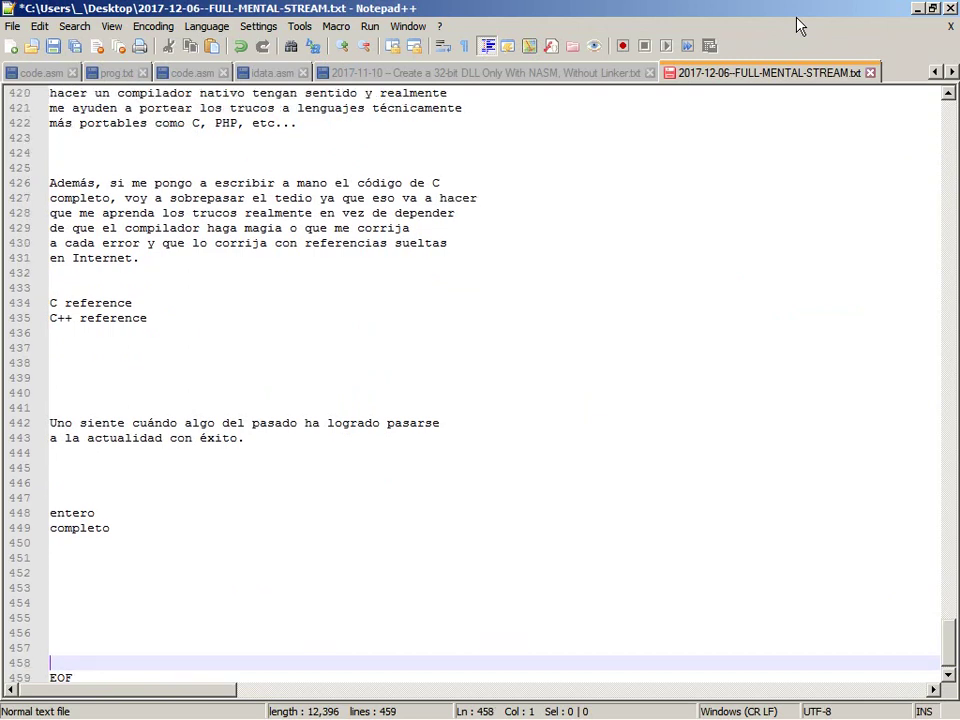
{"action": "key", "text": "Return"}
{"action": "key", "text": "Return"}
{"action": "key", "text": "Return"}
{"action": "key", "text": "Return"}
{"action": "key", "text": "Return"}
{"action": "key", "text": "Return"}
{"action": "key", "text": "Return"}
{"action": "key", "text": "Return"}
{"action": "key", "text": "Return"}
{"action": "key", "text": "Return"}
{"action": "key", "text": "Up"}
{"action": "key", "text": "Up"}
{"action": "key", "text": "Up"}
Write "Está demasiado bien" on line 465, above the EOF line.
{"action": "type", "text": "Est[a demas"}
{"action": "key", "text": "BackSpace"}
{"action": "key", "text": "BackSpace"}
{"action": "key", "text": "BackSpace"}
{"action": "key", "text": "BackSpace"}
{"action": "key", "text": "BackSpace"}
{"action": "key", "text": "BackSpace"}
{"action": "key", "text": "BackSpace"}
{"action": "type", "text": "as"}
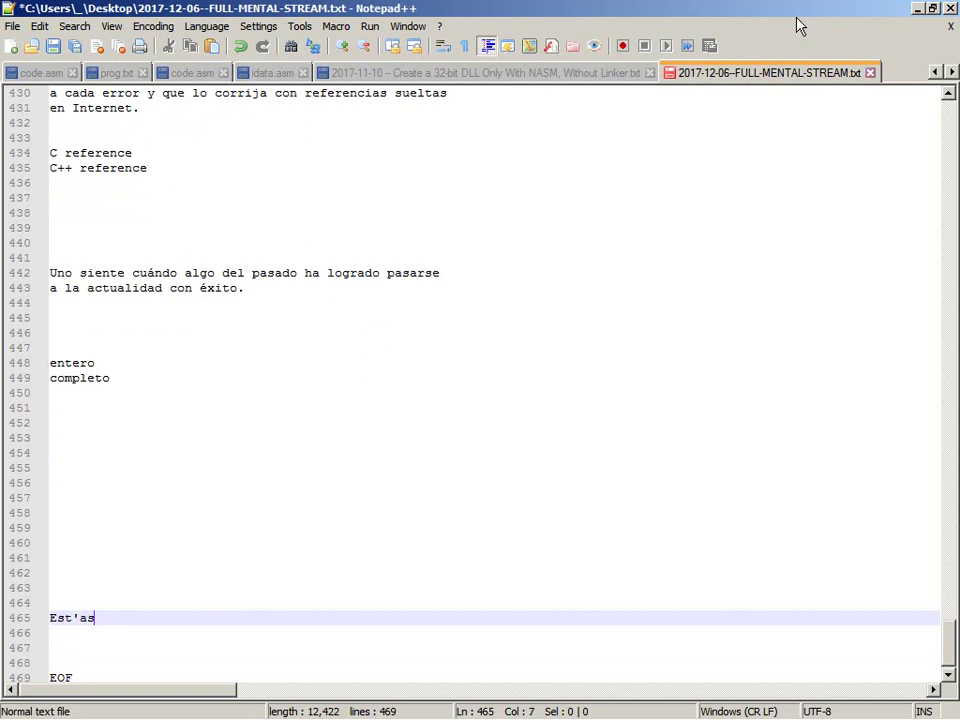
{"action": "key", "text": "BackSpace"}
{"action": "key", "text": "BackSpace"}
{"action": "key", "text": "BackSpace"}
{"action": "type", "text": "á dema"}
{"action": "type", "text": "o bien"}
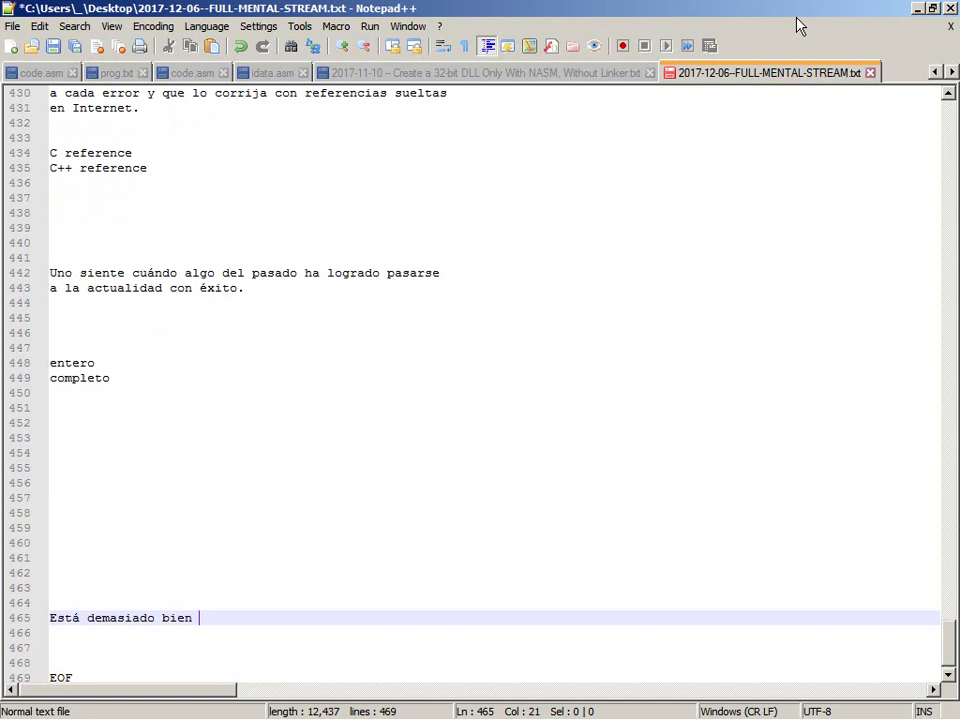
Insert eleven more blank lines between "Está demasiado bien" and EOF, return to the end of that text and save the file.
{"action": "key", "text": "Return"}
{"action": "key", "text": "Return"}
{"action": "key", "text": "Return"}
{"action": "key", "text": "Return"}
{"action": "key", "text": "Return"}
{"action": "key", "text": "Return"}
{"action": "key", "text": "Return"}
{"action": "key", "text": "Return"}
{"action": "key", "text": "Return"}
{"action": "key", "text": "Return"}
{"action": "key", "text": "Return"}
{"action": "key", "text": "Down"}
{"action": "key", "text": "Down"}
{"action": "key", "text": "Down"}
{"action": "key", "text": "Down"}
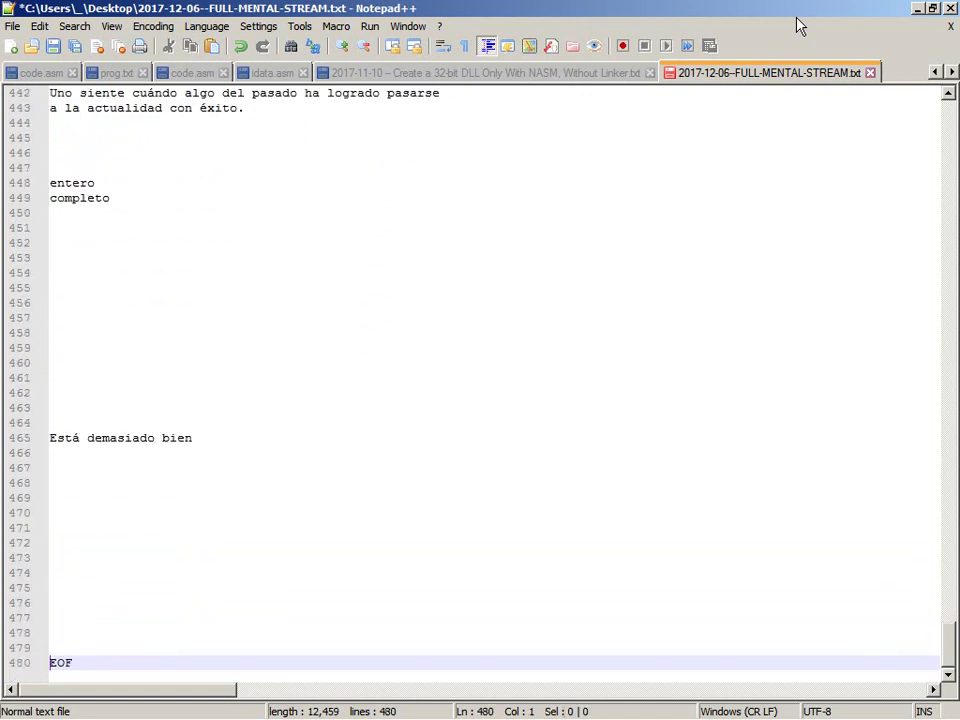
{"action": "key", "text": "Up"}
{"action": "key", "text": "Up"}
{"action": "key", "text": "Up"}
{"action": "key", "text": "Up"}
{"action": "key", "text": "Up"}
{"action": "key", "text": "Up"}
{"action": "key", "text": "Up"}
{"action": "key", "text": "Up"}
{"action": "key", "text": "Up"}
{"action": "key", "text": "Up"}
{"action": "key", "text": "Up"}
{"action": "key", "text": "Up"}
{"action": "key", "text": "Up"}
{"action": "key", "text": "Up"}
{"action": "key", "text": "Up"}
{"action": "key", "text": "End"}
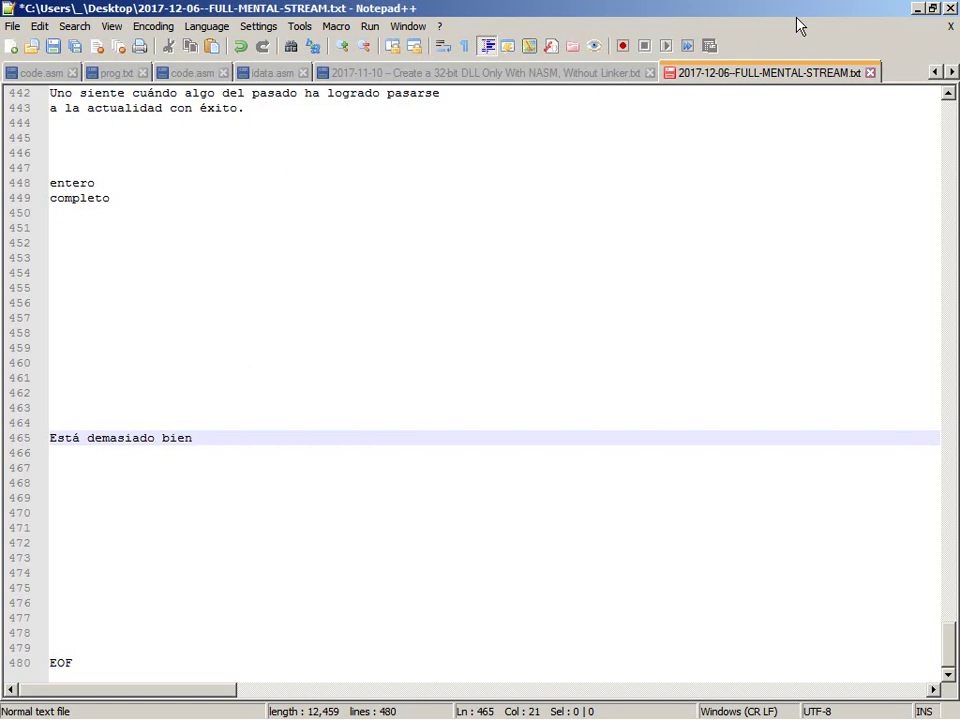
{"action": "key", "text": "BackSpace"}
{"action": "key", "text": "BackSpace"}
{"action": "type", "text": "n"}
{"action": "key", "text": "ctrl+s"}
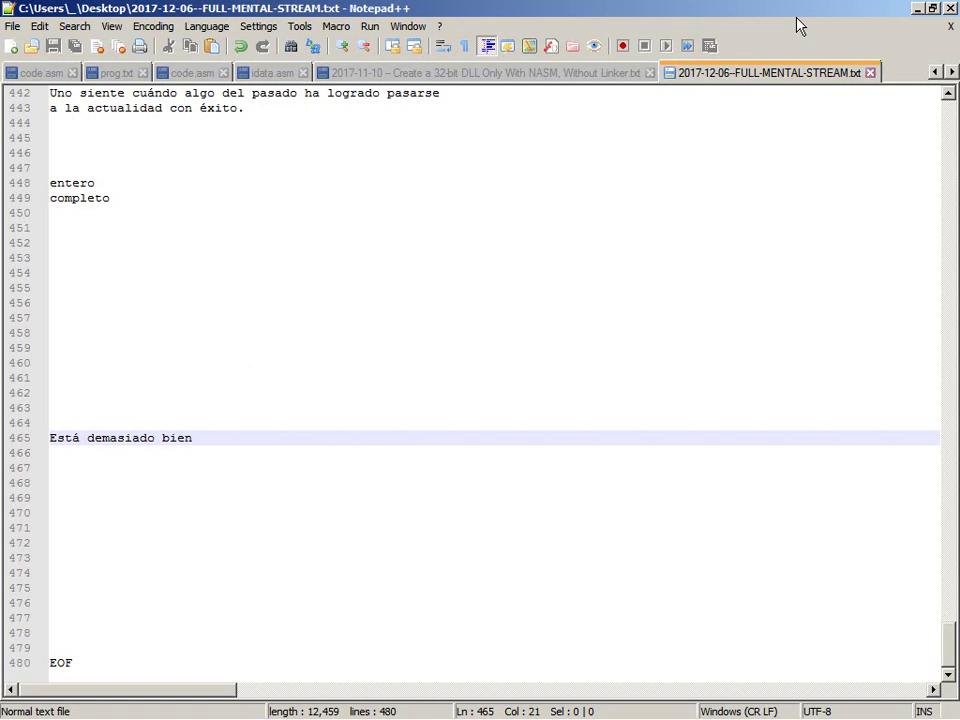
Continue the note over two lines with "ponernos a ver cómo hacer cosas realmente difíciles, pero si para una aplicación bien".
{"action": "key", "text": "BackSpace"}
{"action": "key", "text": "BackSpace"}
{"action": "type", "text": "n"}
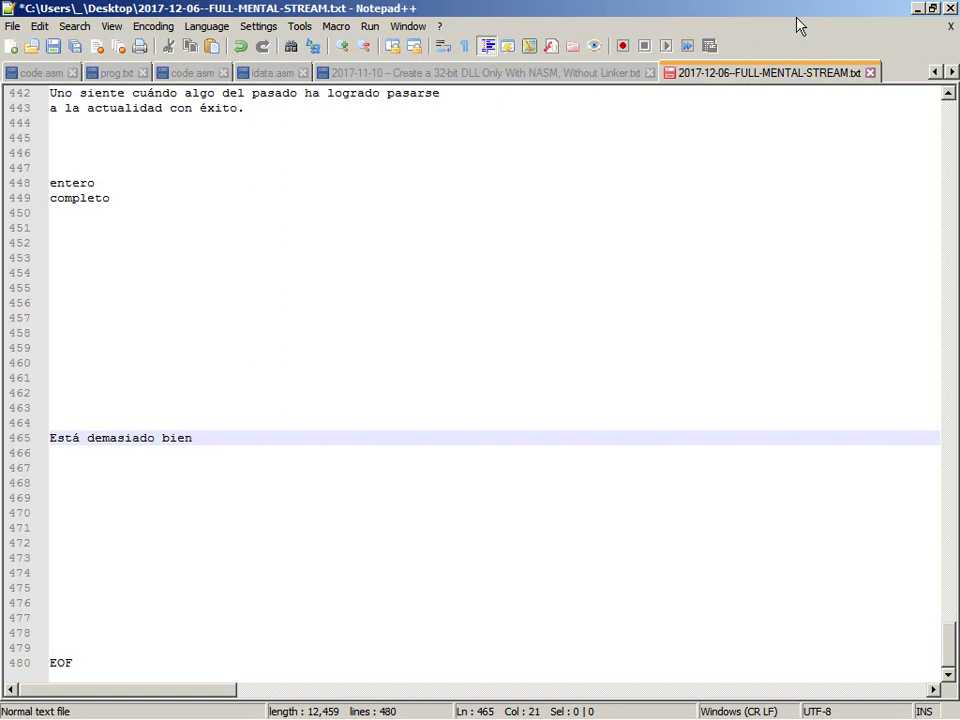
{"action": "type", "text": "ponernos a ver cómo hacer cosas"}
{"action": "key", "text": "Return"}
{"action": "type", "text": "e"}
{"action": "type", "text": "ealmente difíci"}
{"action": "type", "text": "les, pero si p"}
{"action": "type", "text": "ara una aplica"}
{"action": "type", "text": "ción"}
{"action": "type", "text": " bine"}
{"action": "key", "text": "Return"}
{"action": "key", "text": "BackSpace"}
{"action": "key", "text": "BackSpace"}
{"action": "key", "text": "BackSpace"}
{"action": "type", "text": "en"}
{"action": "key", "text": "Return"}
Write the note's third line, "específica sentimos que algo es demasiado difícil como", keeping a closing period after the insertion point.
{"action": "type", "text": "espe"}
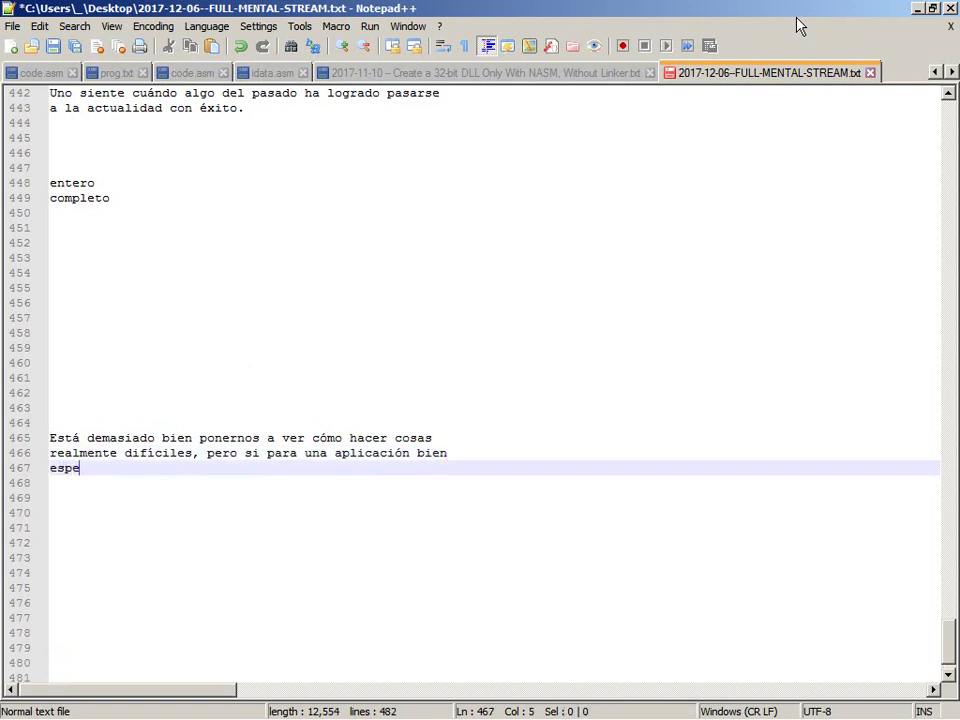
{"action": "type", "text": "cífica s"}
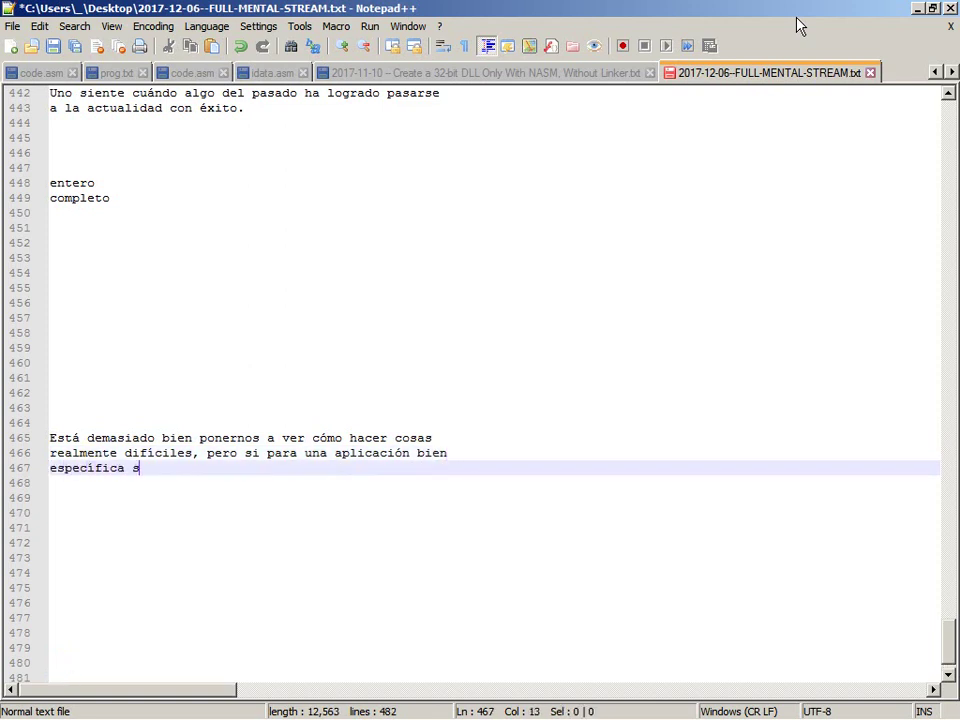
{"action": "type", "text": "entimos que"}
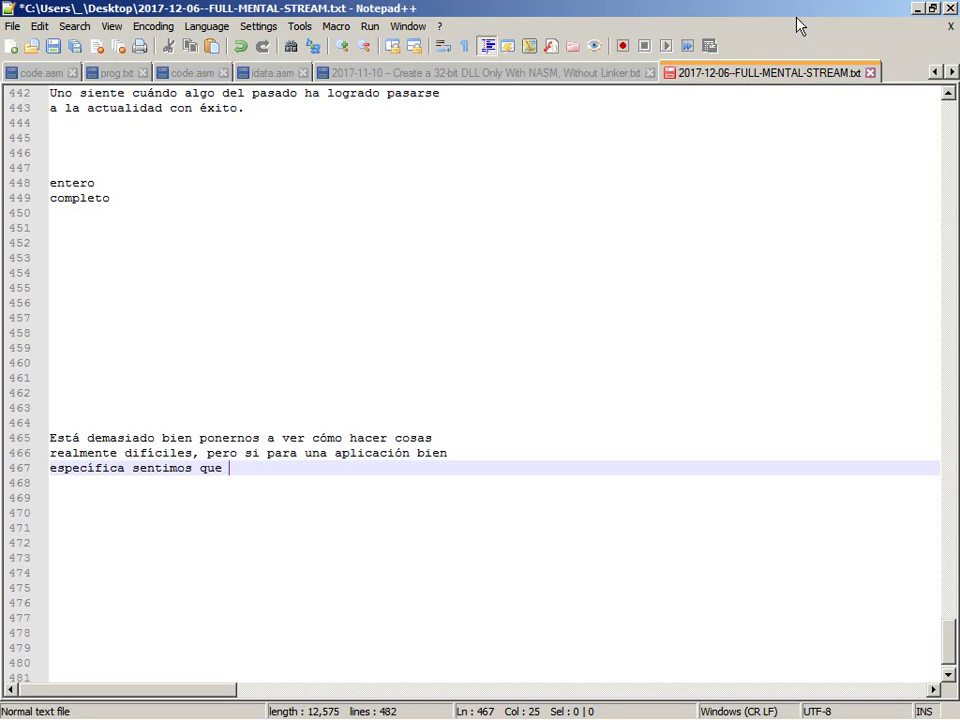
{"action": "key", "text": "Down"}
{"action": "key", "text": "Down"}
{"action": "key", "text": "Down"}
{"action": "key", "text": "Down"}
{"action": "key", "text": "Down"}
{"action": "key", "text": "Down"}
{"action": "key", "text": "Down"}
{"action": "key", "text": "Down"}
{"action": "key", "text": "Down"}
{"action": "key", "text": "Down"}
{"action": "key", "text": "Down"}
{"action": "key", "text": "Down"}
{"action": "key", "text": "Down"}
{"action": "key", "text": "Down"}
{"action": "key", "text": "Down"}
{"action": "key", "text": "Up"}
{"action": "key", "text": "Up"}
{"action": "key", "text": "Up"}
{"action": "key", "text": "Up"}
{"action": "key", "text": "Up"}
{"action": "key", "text": "Up"}
{"action": "key", "text": "Up"}
{"action": "key", "text": "Up"}
{"action": "key", "text": "Up"}
{"action": "key", "text": "Up"}
{"action": "key", "text": "Up"}
{"action": "key", "text": "Up"}
{"action": "key", "text": "Up"}
{"action": "key", "text": "Up"}
{"action": "key", "text": "Up"}
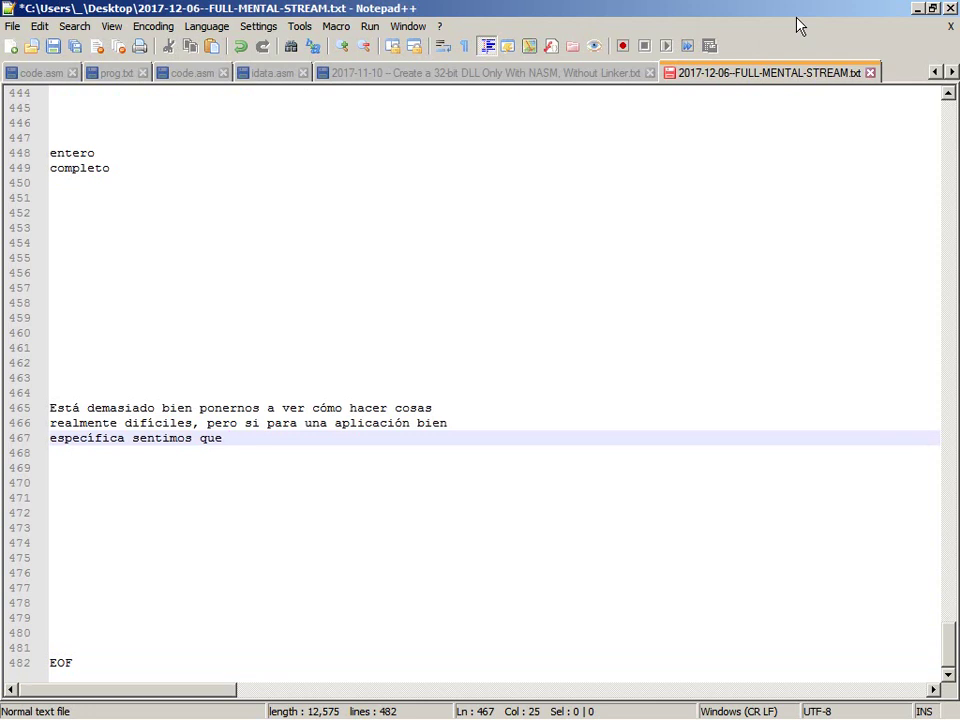
{"action": "type", "text": "."}
{"action": "key", "text": "Left"}
{"action": "type", "text": "algo es demasiado difícil como"}
{"action": "key", "text": "Return"}
Add two lines reading "para usarlo de punto inicial que se entienda como para implementar más, entonces lo que tenemos que hacer es".
{"action": "type", "text": "para usarlo de punto inicial que se entienda como para"}
{"action": "key", "text": "Return"}
{"action": "type", "text": "implementar más, entonces "}
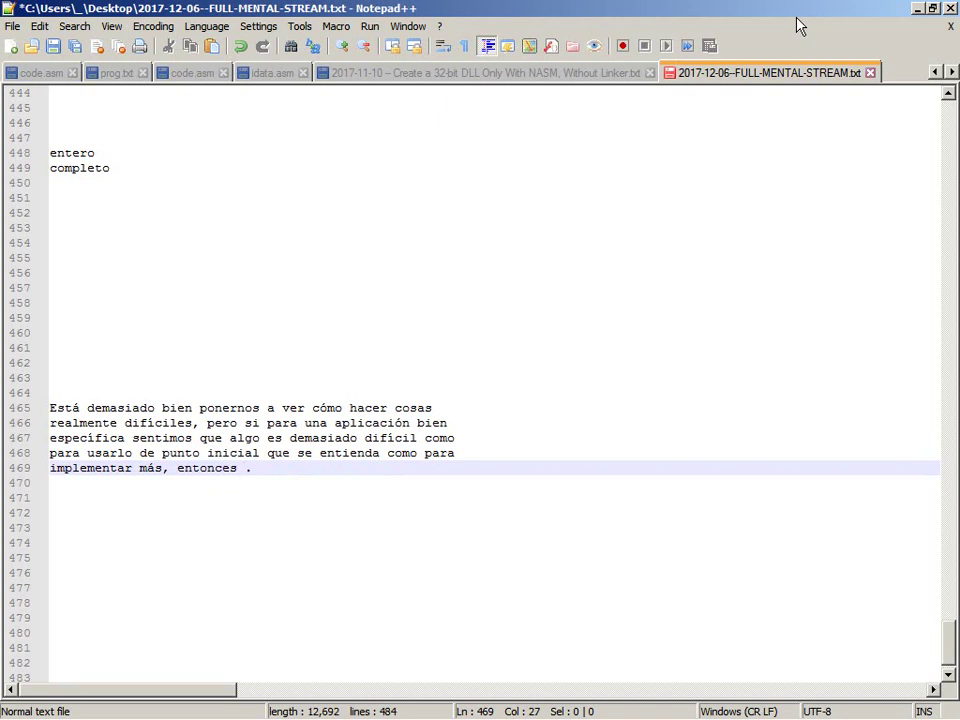
{"action": "type", "text": "lo que tenemos que hacer es"}
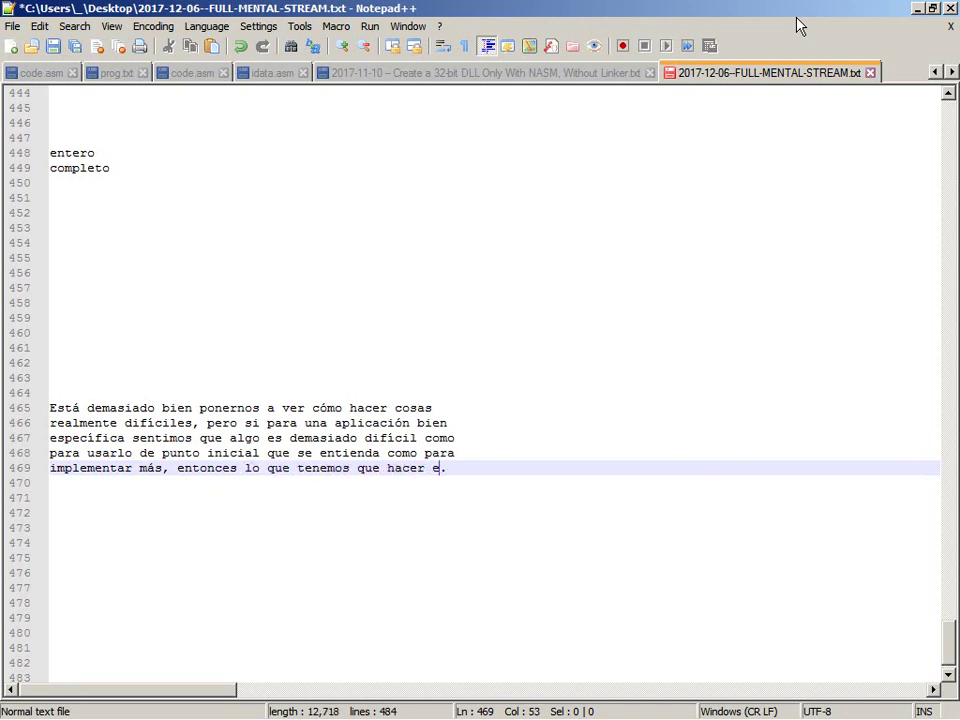
{"action": "key", "text": "Return"}
Write the next line of the note, "buscar otro punto inicial en libros, código fuente,".
{"action": "type", "text": "buscar otro punto i"}
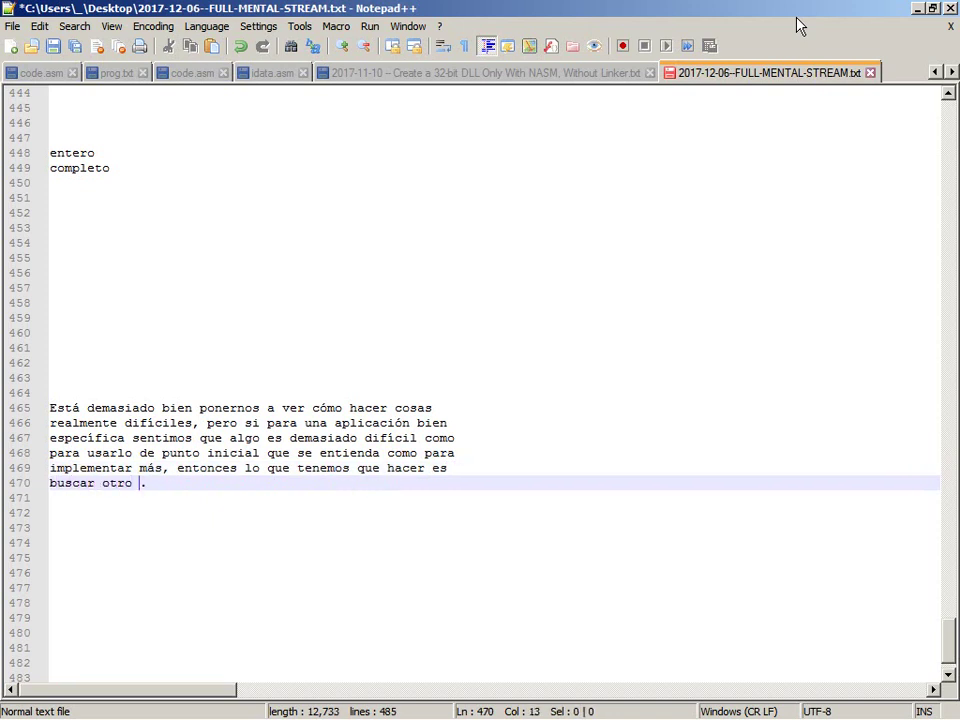
{"action": "type", "text": "nicial "}
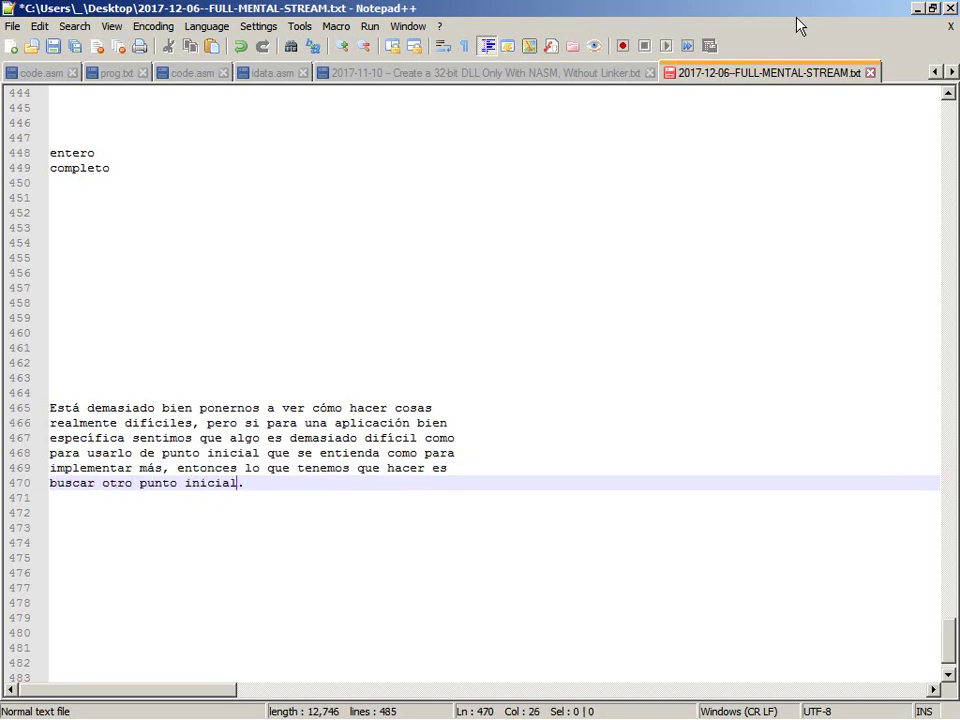
{"action": "type", "text": "en libros, "}
{"action": "type", "text": "código f"}
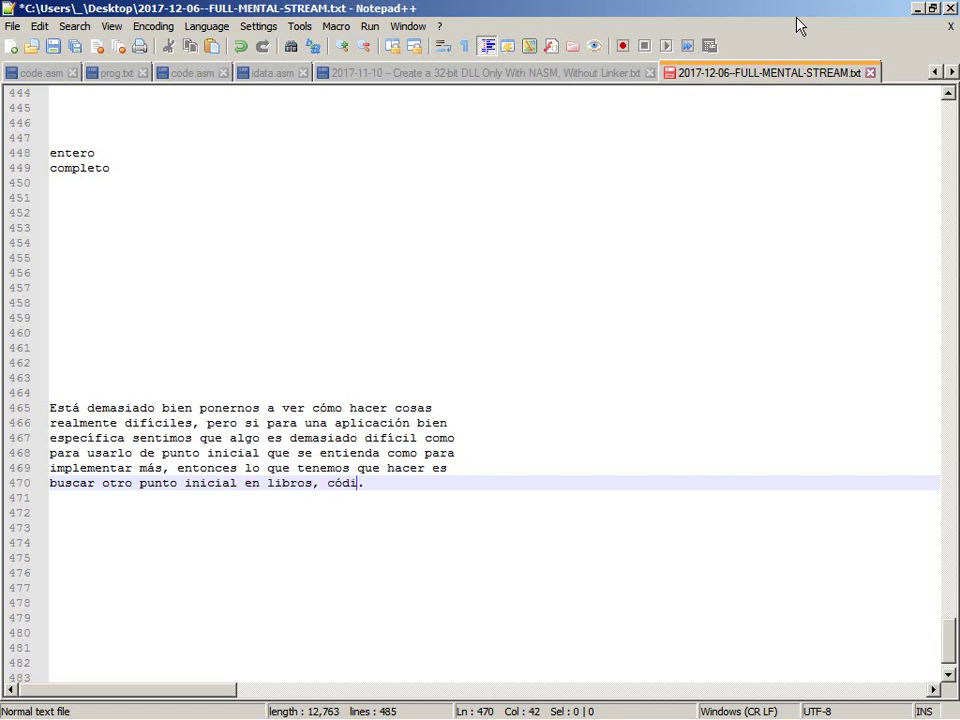
{"action": "type", "text": "uente,"}
{"action": "key", "text": "Return"}
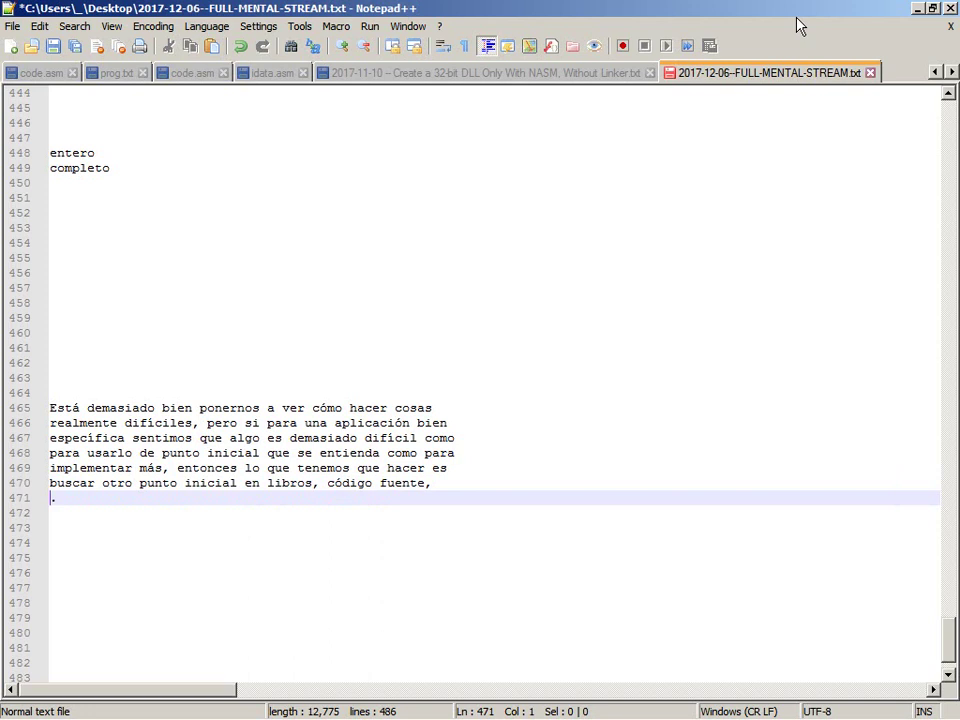
Write the note's next line, "Internet, y sobre todo nuestra simple meditación de".
{"action": "type", "text": "Internet, y "}
{"action": "type", "text": "sobre todo nu"}
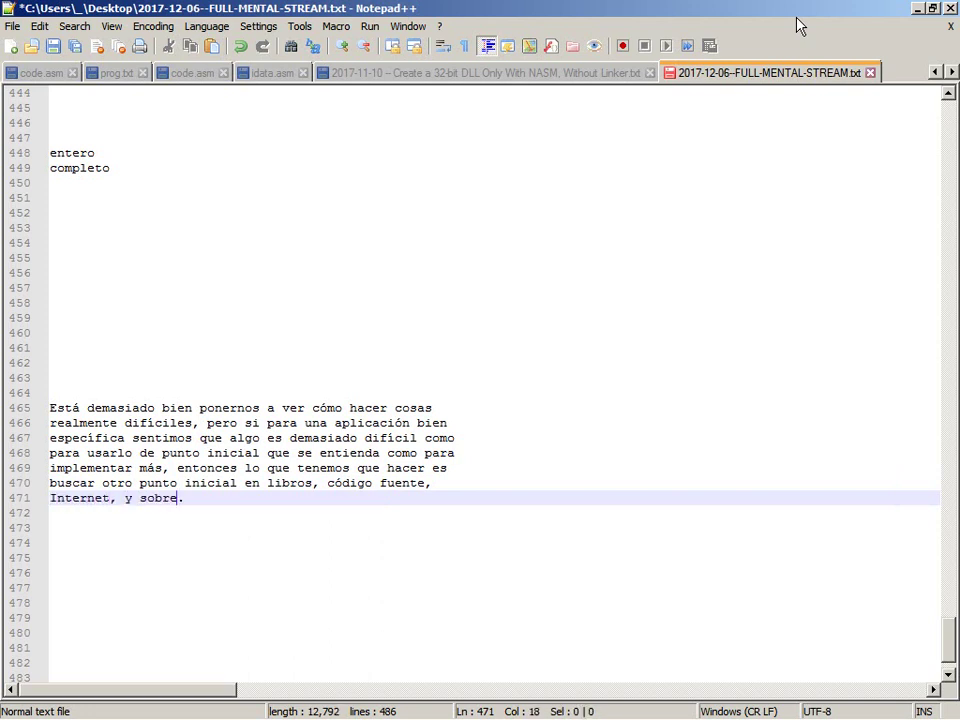
{"action": "type", "text": "estra simle"}
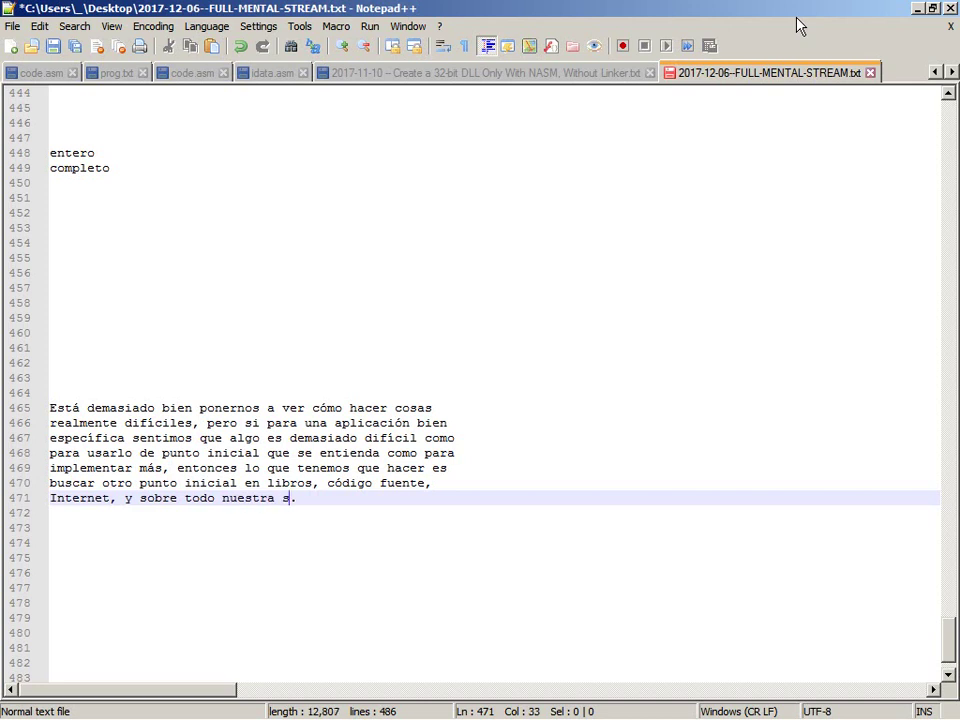
{"action": "key", "text": "BackSpace"}
{"action": "key", "text": "BackSpace"}
{"action": "type", "text": "ple m"}
{"action": "type", "text": "editación de"}
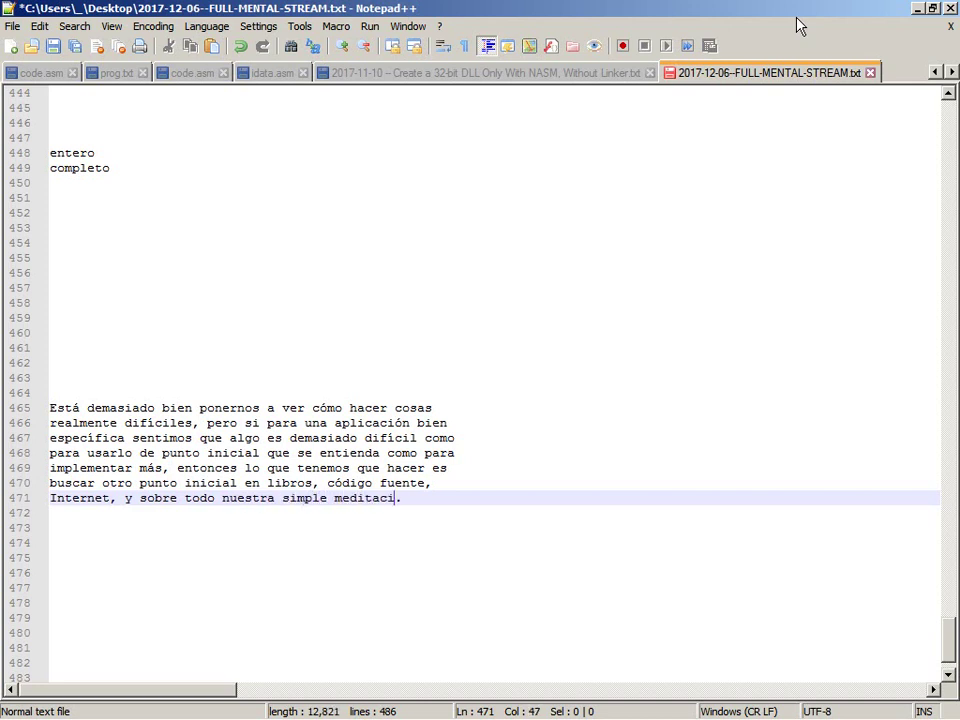
Add the line "sueño, escribir a mano y pasar en limpio, aprender las" to the note.
{"action": "key", "text": "Return"}
{"action": "type", "text": "sueño"}
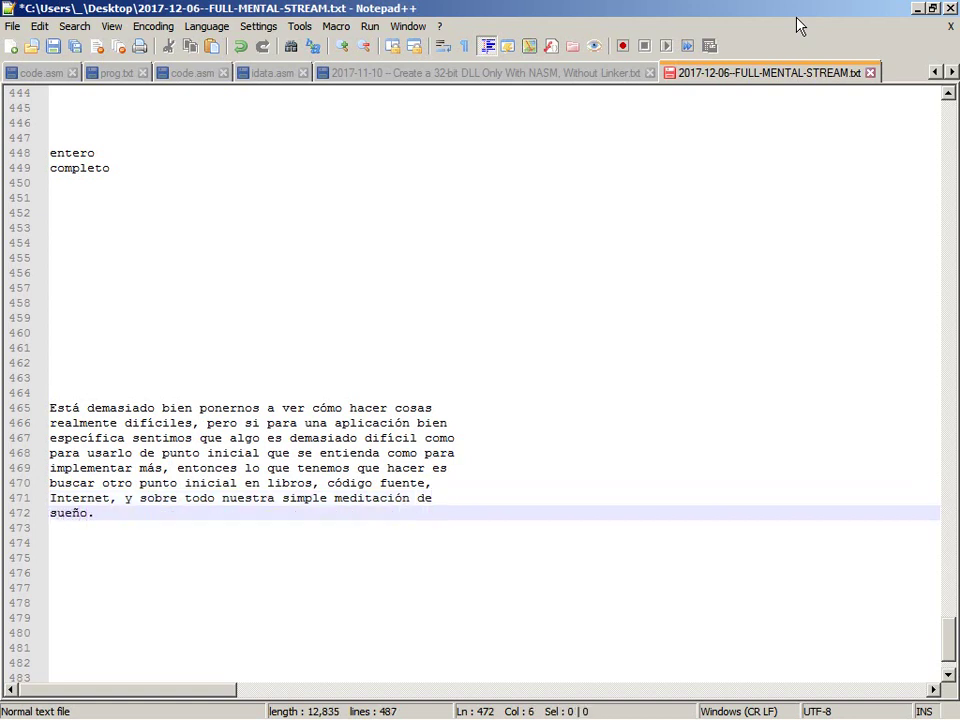
{"action": "type", "text": ", escribir a m"}
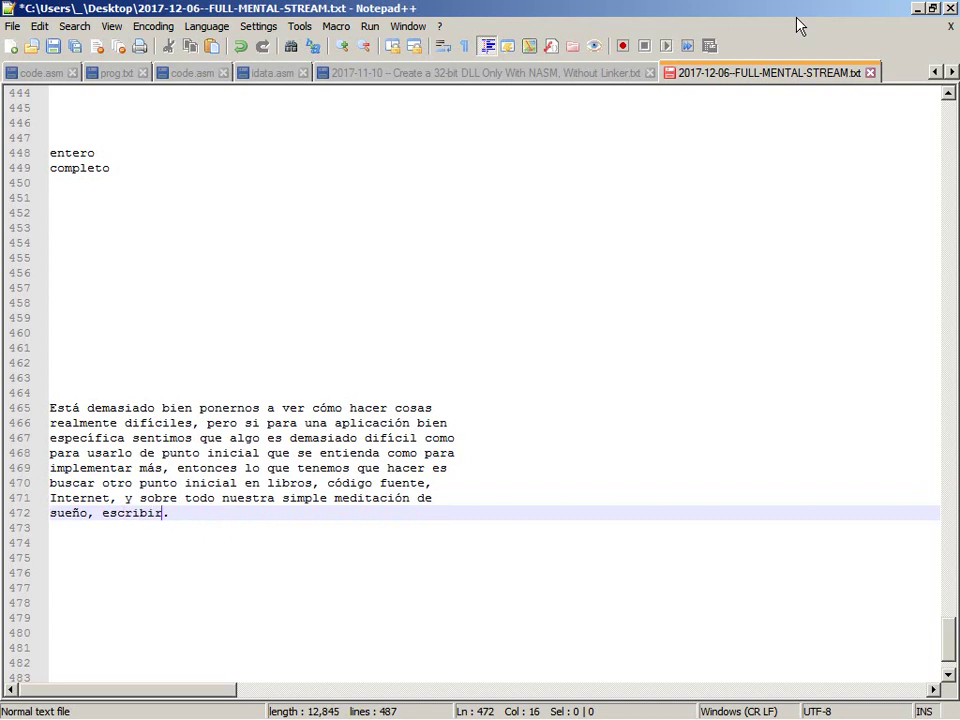
{"action": "type", "text": "ano y pasar en"}
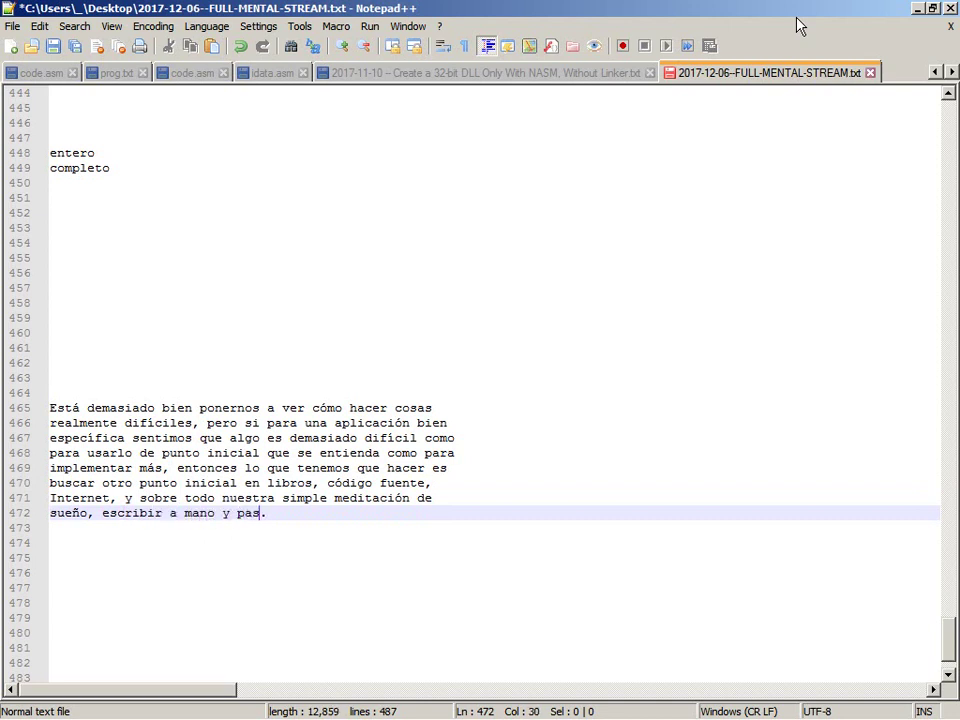
{"action": "type", "text": " limpio, aprender "}
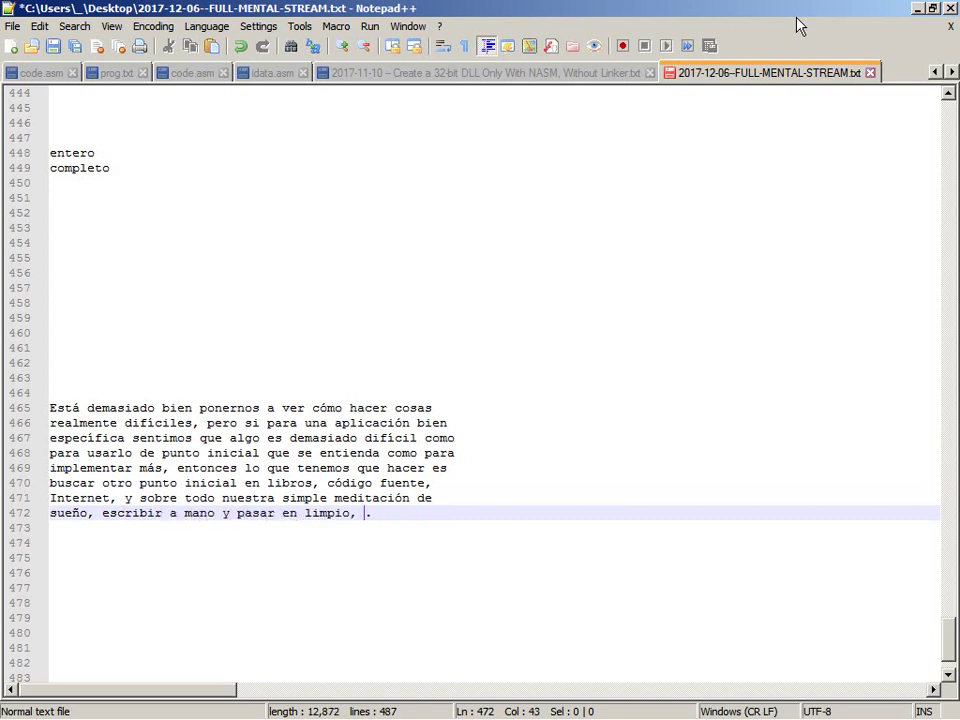
{"action": "type", "text": "los"}
{"action": "key", "text": "Return"}
{"action": "type", "text": "in"}
{"action": "key", "text": "BackSpace"}
{"action": "key", "text": "BackSpace"}
{"action": "key", "text": "BackSpace"}
{"action": "key", "text": "BackSpace"}
{"action": "key", "text": "BackSpace"}
{"action": "key", "text": "BackSpace"}
{"action": "type", "text": "as"}
Finish the note with the lines "instrucciones de un lenguaje cualquiera de memoria," and "en la memoria práctica", and save the file.
{"action": "key", "text": "Return"}
{"action": "type", "text": "instrucciones de un lenguaje cualquiera de memoria"}
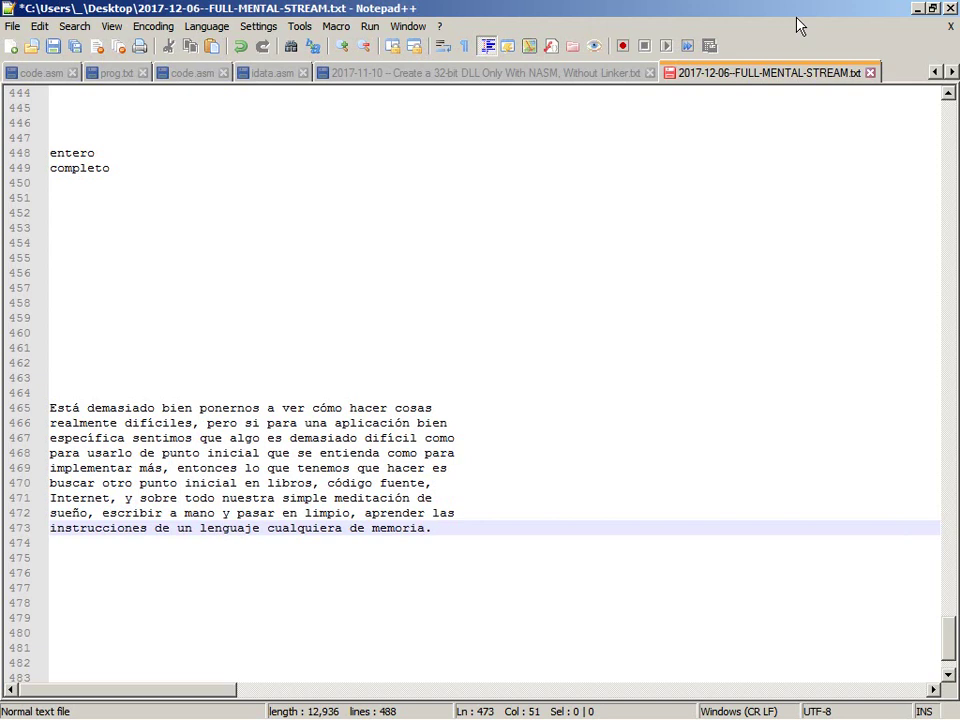
{"action": "type", "text": ","}
{"action": "key", "text": "Return"}
{"action": "type", "text": "en la memo"}
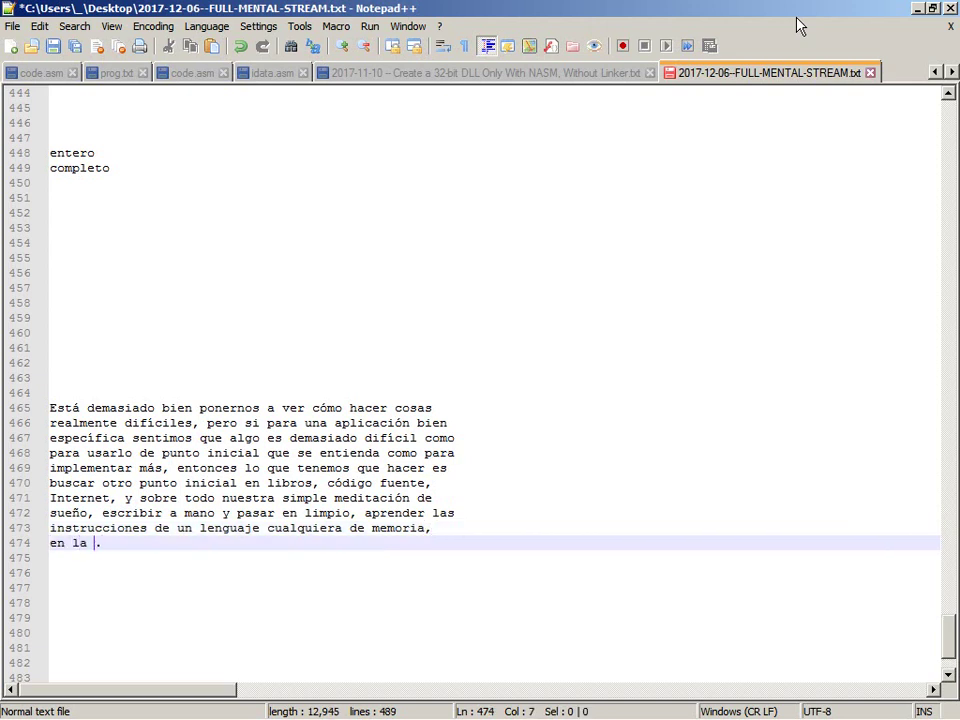
{"action": "type", "text": "ria prác"}
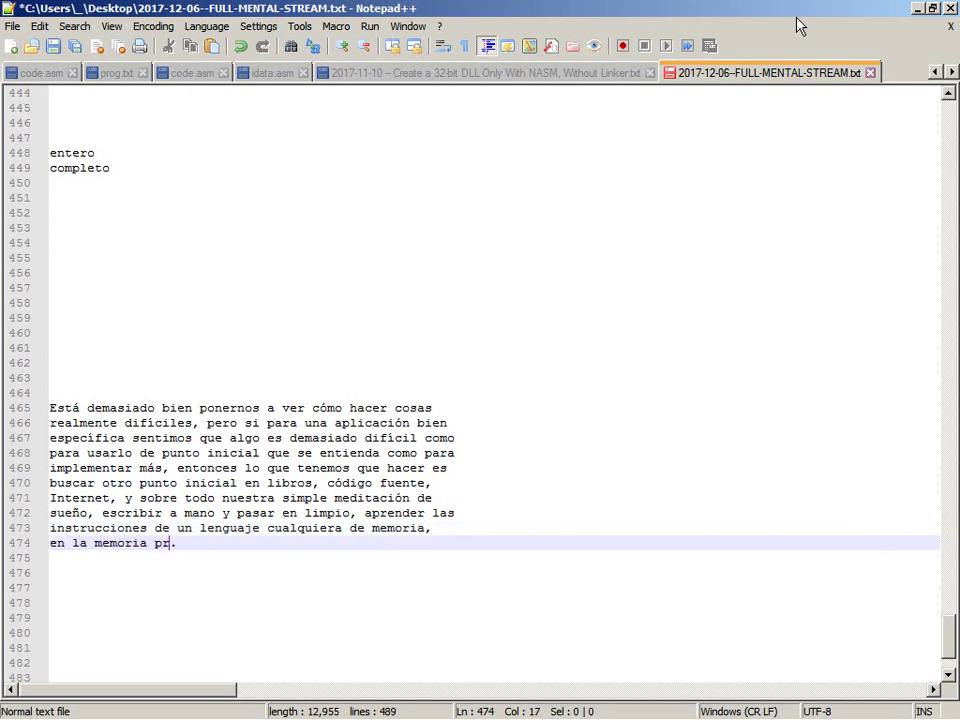
{"action": "type", "text": "tica"}
{"action": "key", "text": "ctrl+s"}
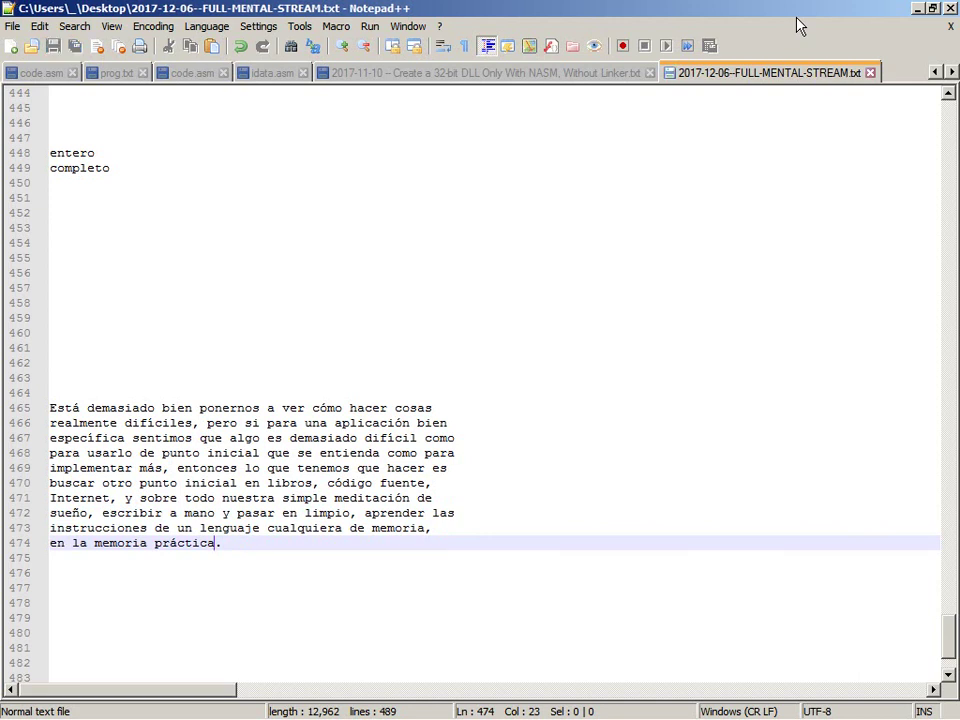
Switch to Firefox and search the devel.archefire.org forum for "script logs".
{"action": "key", "text": "alt+Tab"}
{"action": "key", "text": "alt+Tab"}
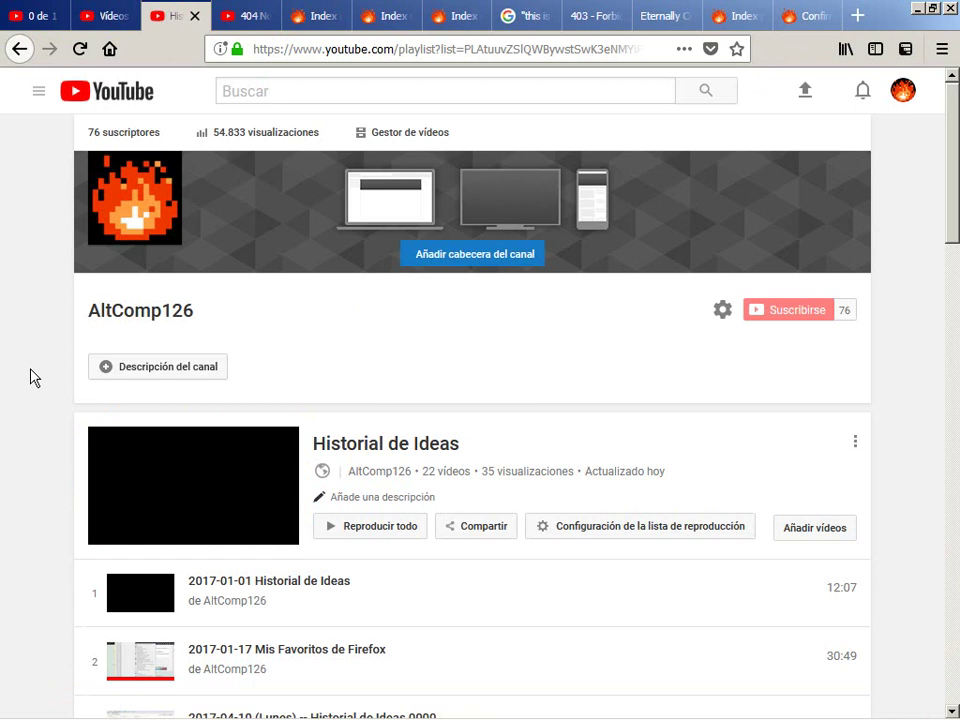
{"action": "left_click", "coordinate": [94, 313]}
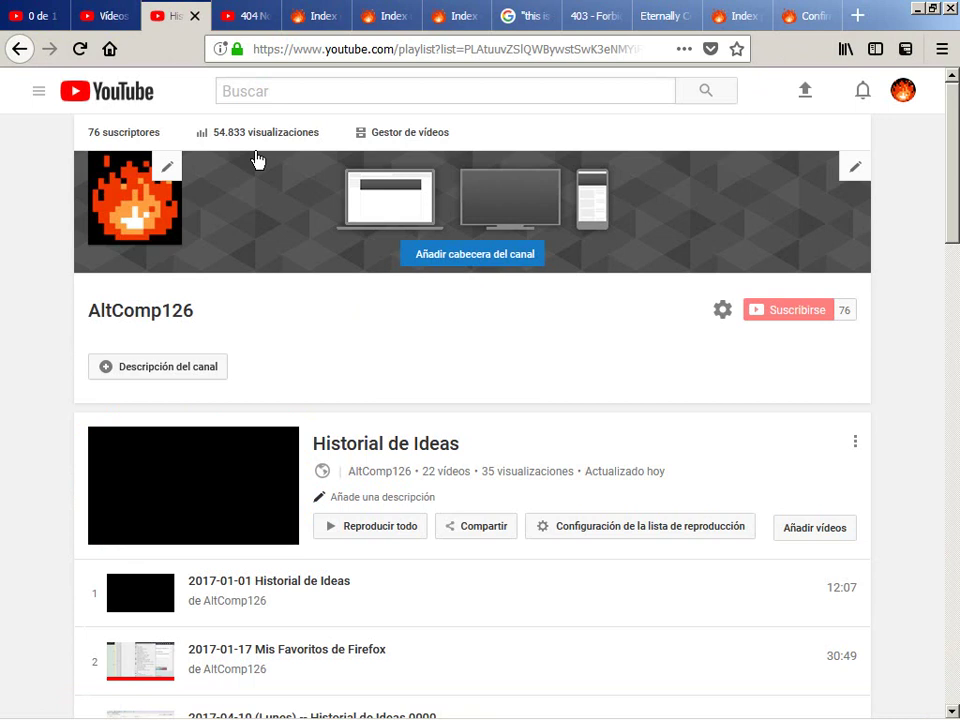
{"action": "left_click", "coordinate": [728, 15]}
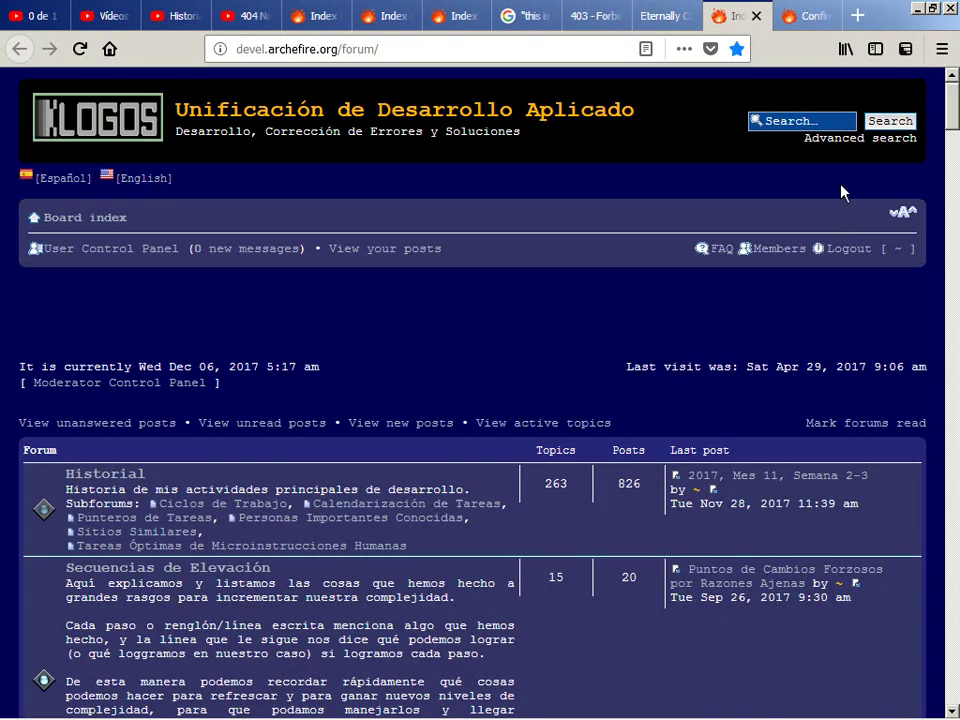
{"action": "left_click", "coordinate": [805, 122]}
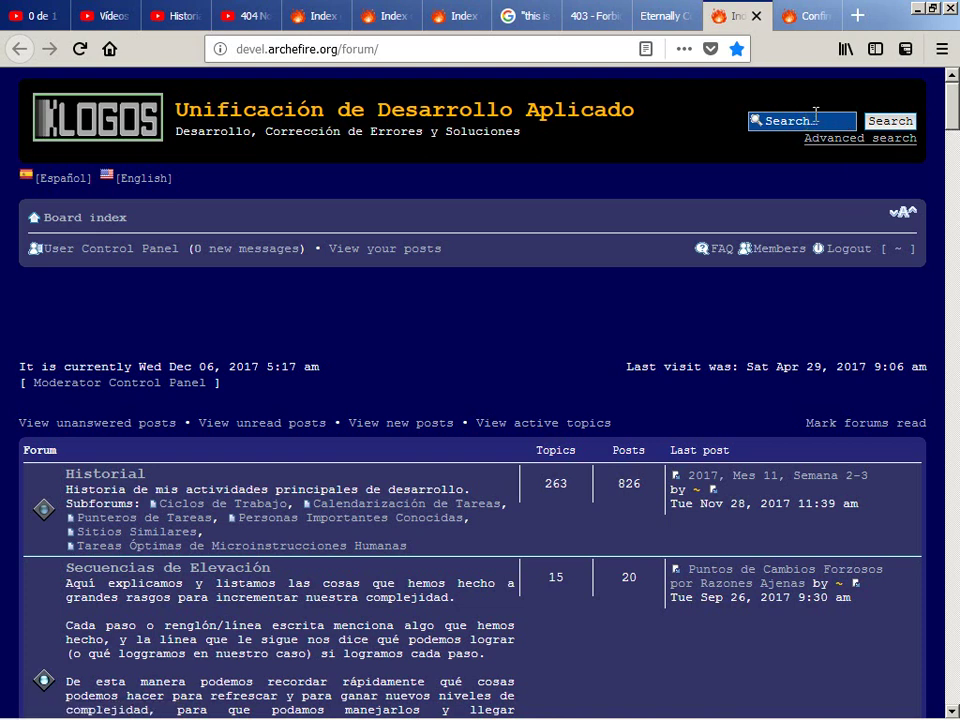
{"action": "type", "text": "descomprim"}
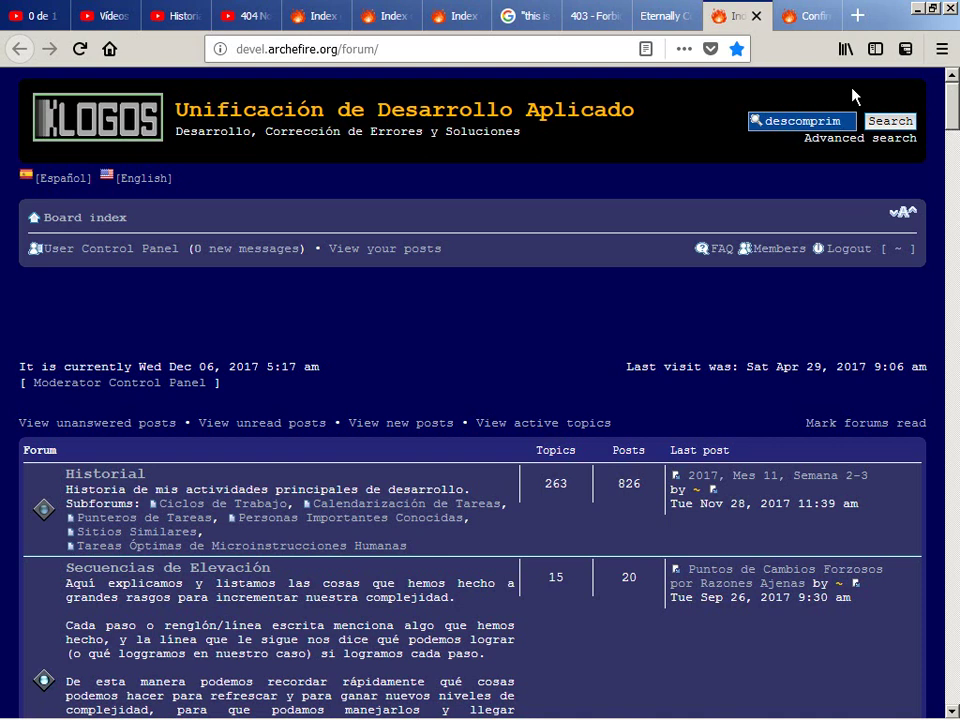
{"action": "type", "text": "ir"}
{"action": "key", "text": "ctrl+a"}
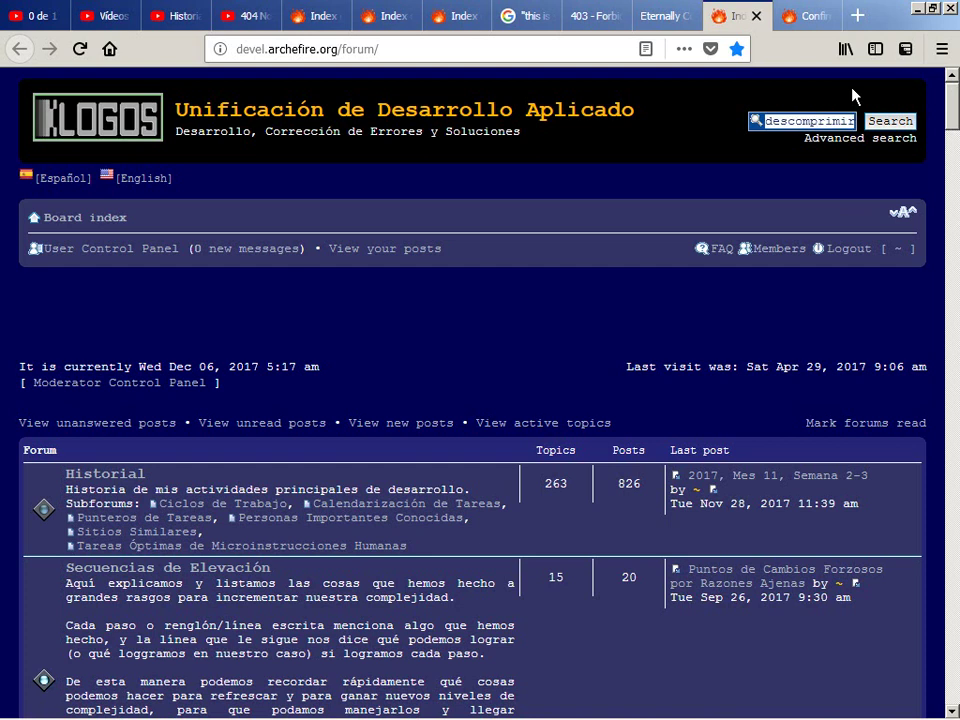
{"action": "type", "text": "scr"}
{"action": "type", "text": "ipt"}
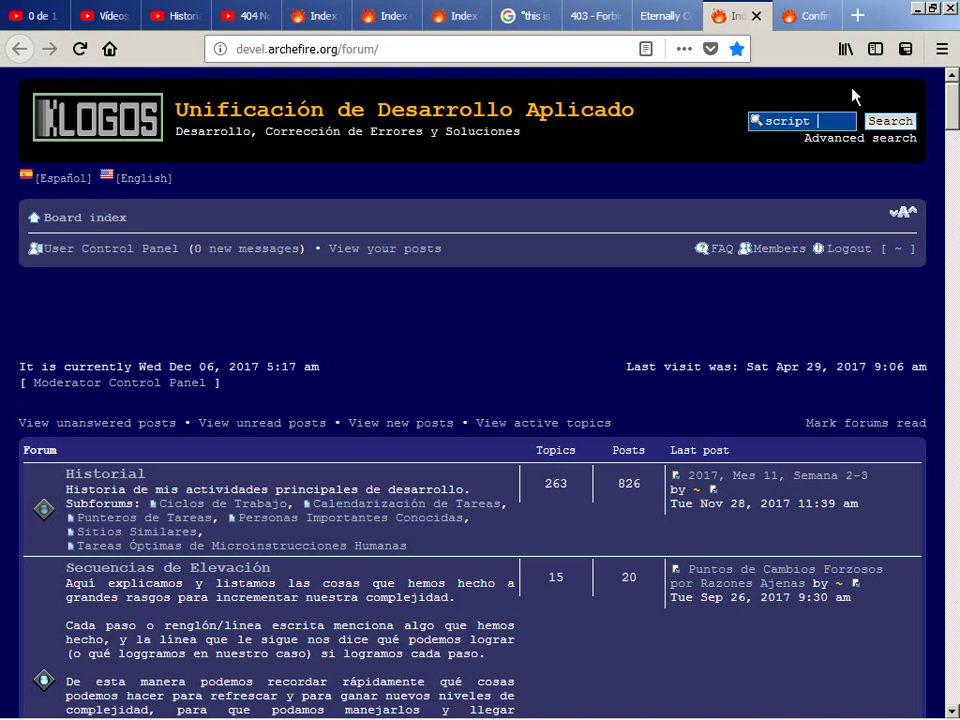
{"action": "type", "text": "logs"}
{"action": "key", "text": "Return"}
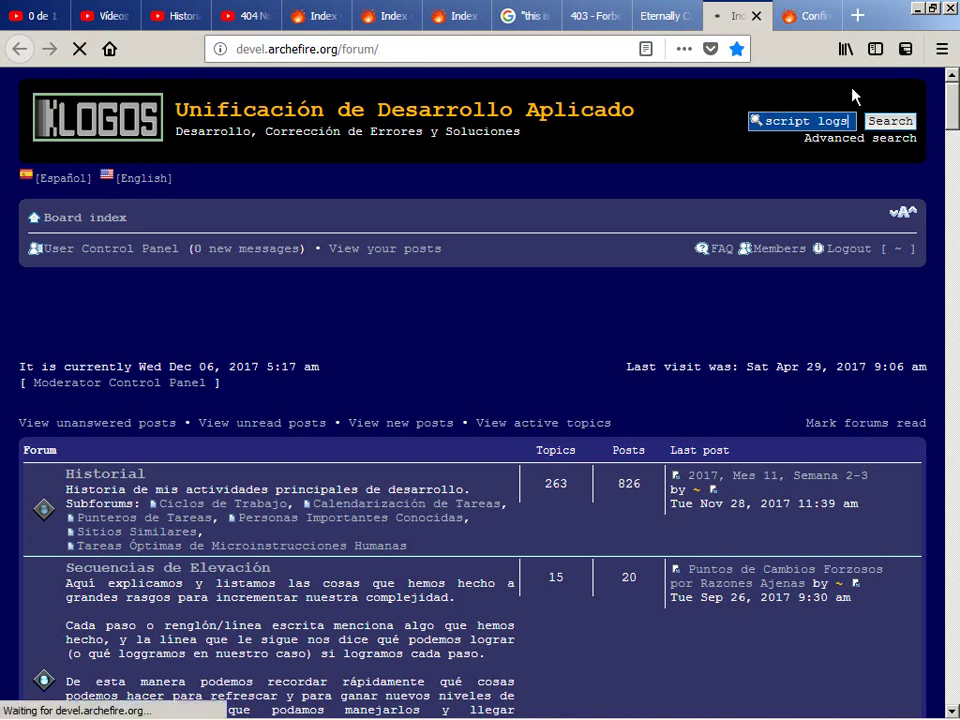
Switch to eMule and download "Will Smith-Will Smith Greatest Hits-2002 - 13 - Wild Wild West.mp3" from the wild wild west results.
{"action": "key", "text": "alt+Tab"}
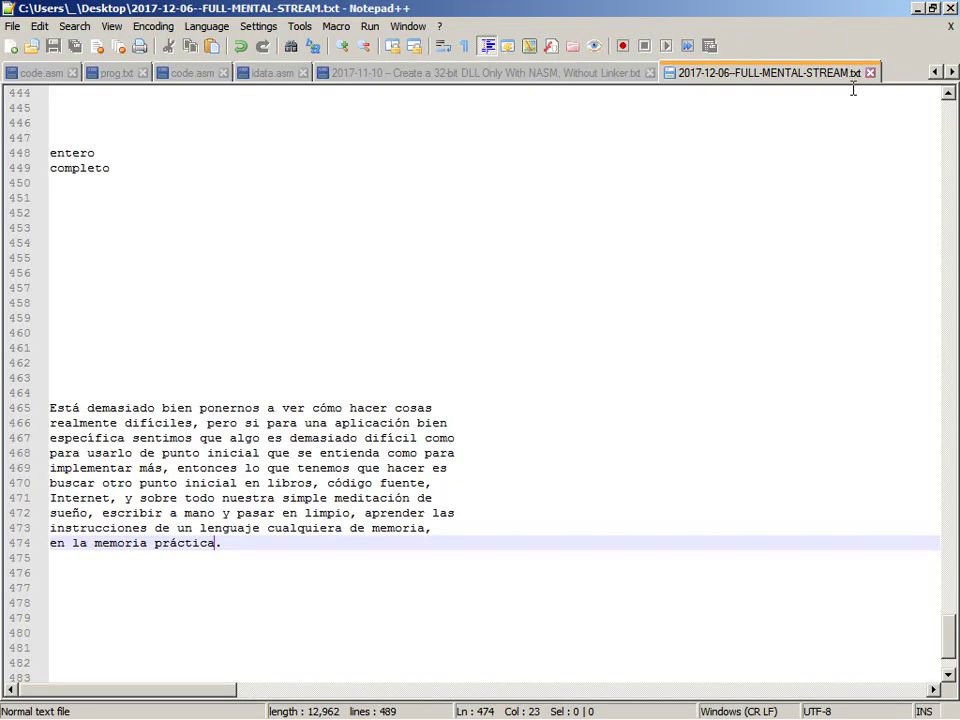
{"action": "key", "text": "alt+Tab"}
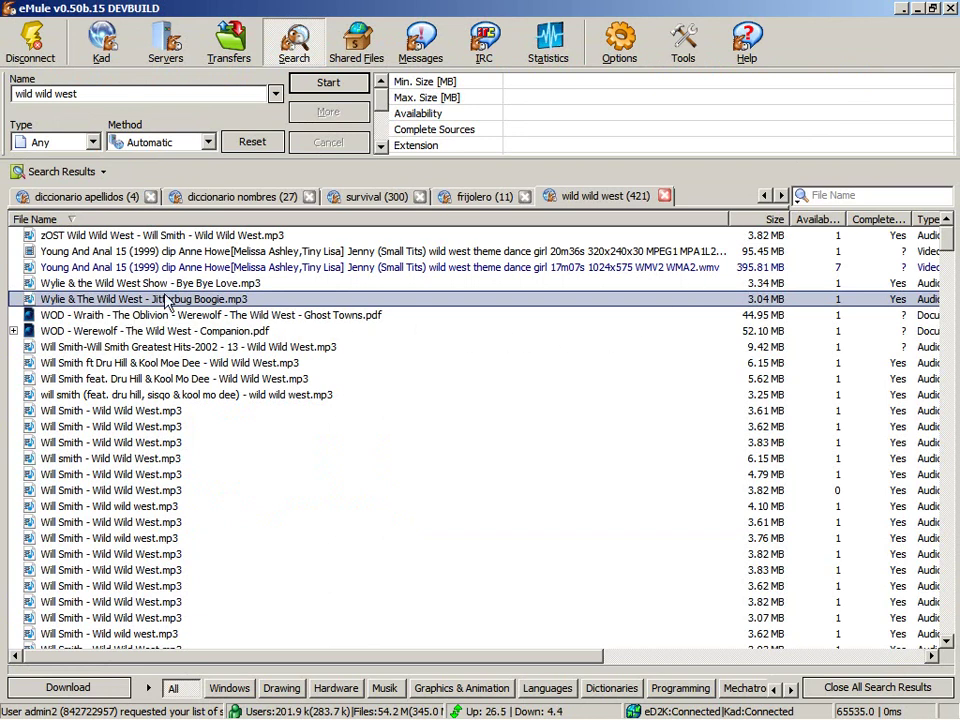
{"action": "left_click", "coordinate": [220, 347]}
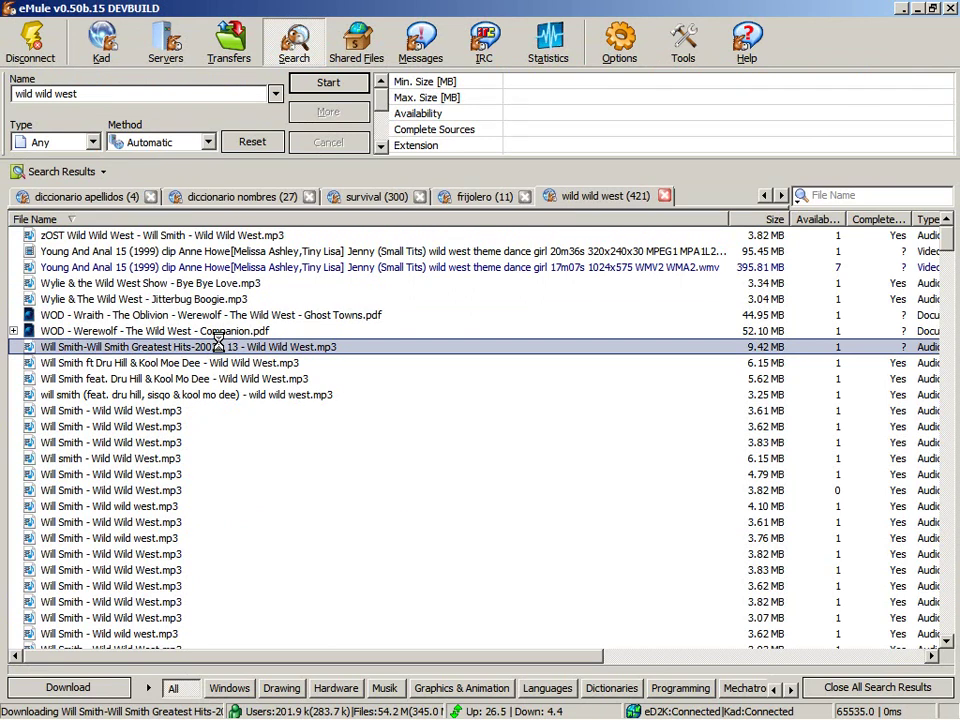
Return to the forum in Firefox and look through its board index.
{"action": "key", "text": "alt+Tab"}
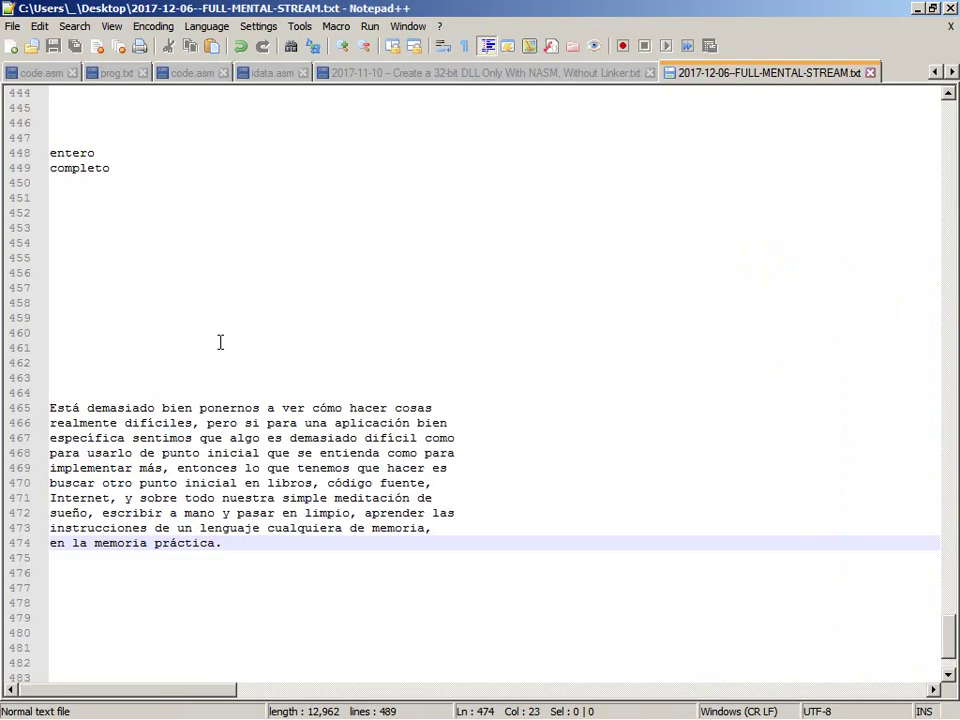
{"action": "key", "text": "alt+Tab"}
{"action": "key", "text": "alt+Tab"}
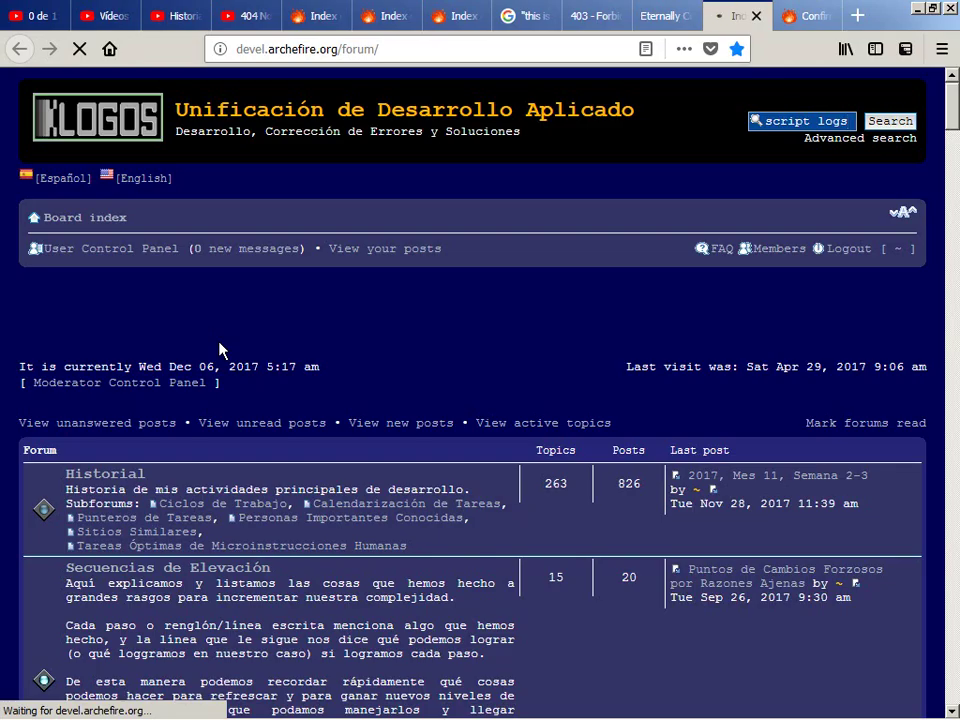
{"action": "scroll", "coordinate": [220, 348], "scroll_direction": "down", "scroll_amount": 10}
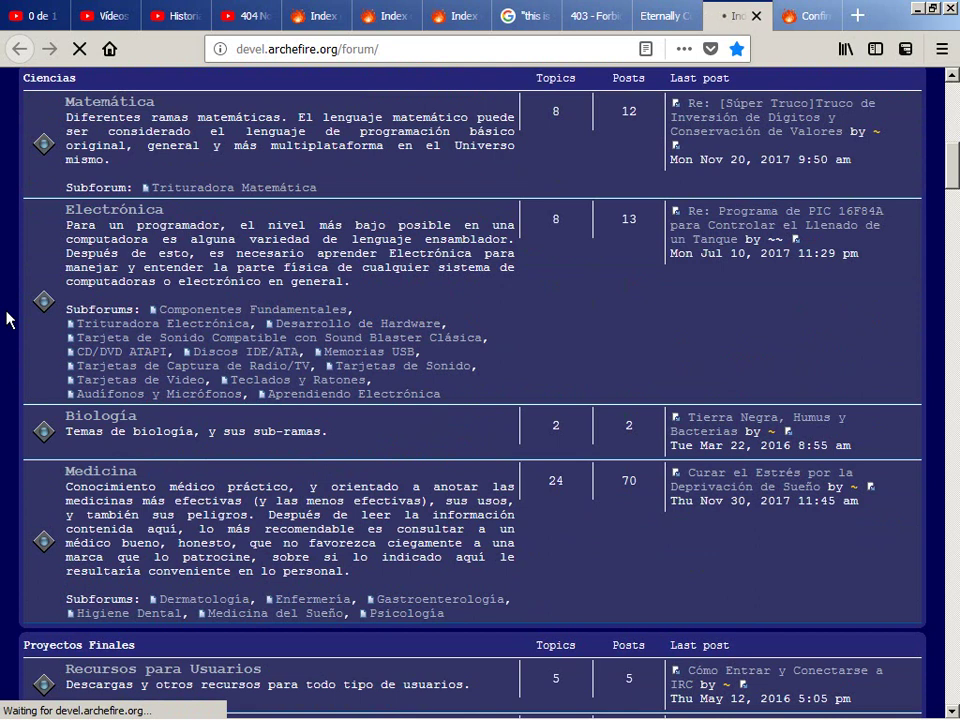
Check the track playing in Winamp and search the web for "hombres g lo noto" in a new Firefox tab.
{"action": "key", "text": "alt+Tab"}
{"action": "key", "text": "alt+Tab"}
{"action": "key", "text": "alt+Tab"}
{"action": "key", "text": "alt+Tab"}
{"action": "key", "text": "alt+Tab"}
{"action": "key", "text": "alt+Tab"}
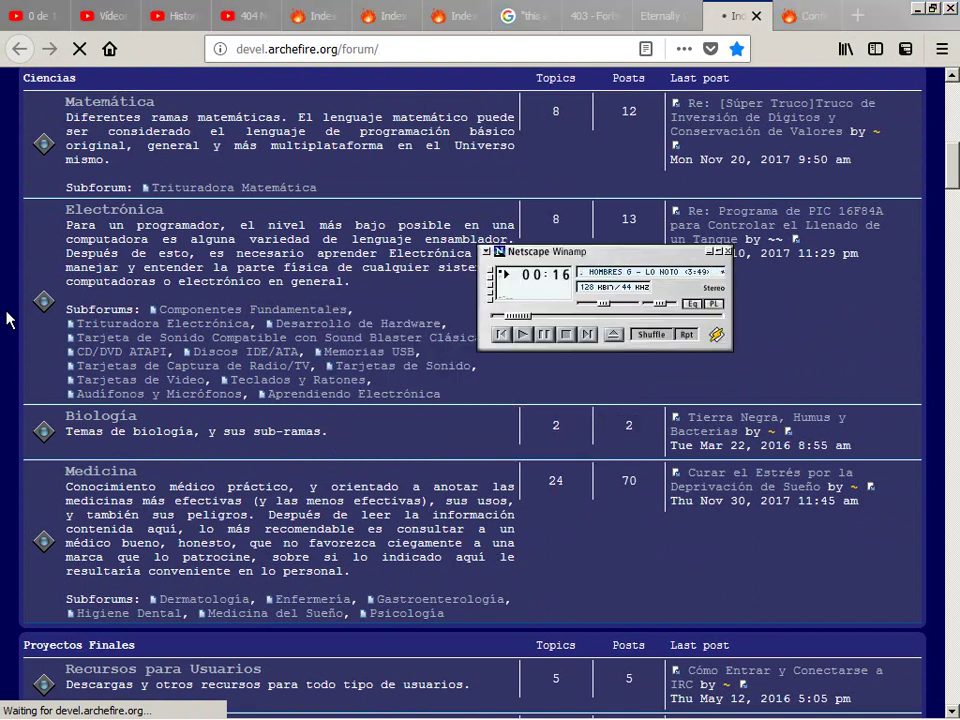
{"action": "key", "text": "alt+Tab"}
{"action": "key", "text": "ctrl+t"}
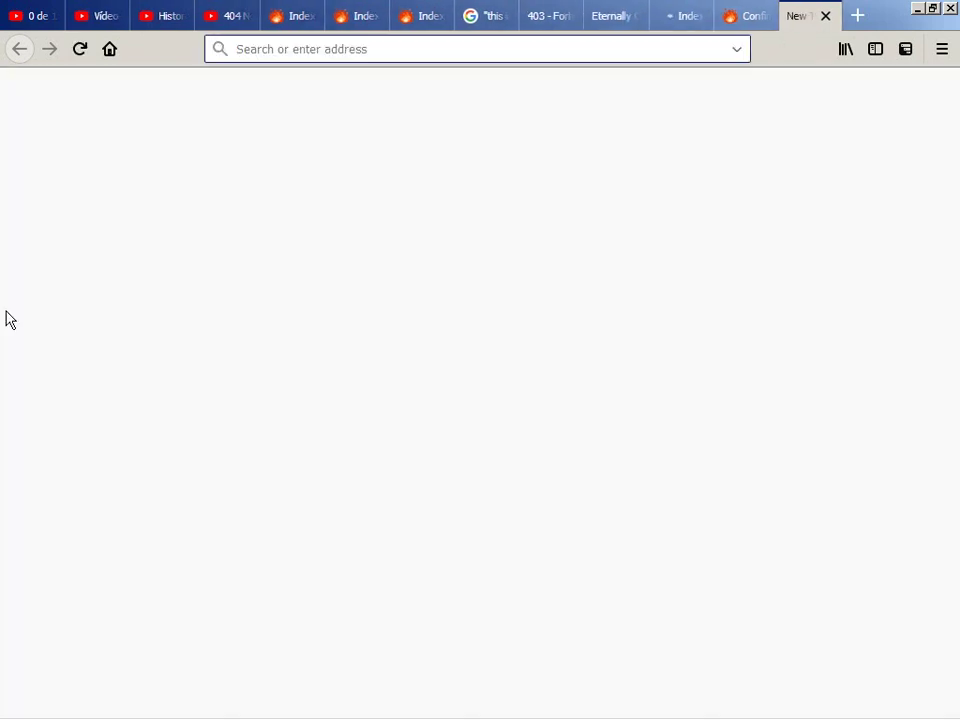
{"action": "type", "text": "hombres"}
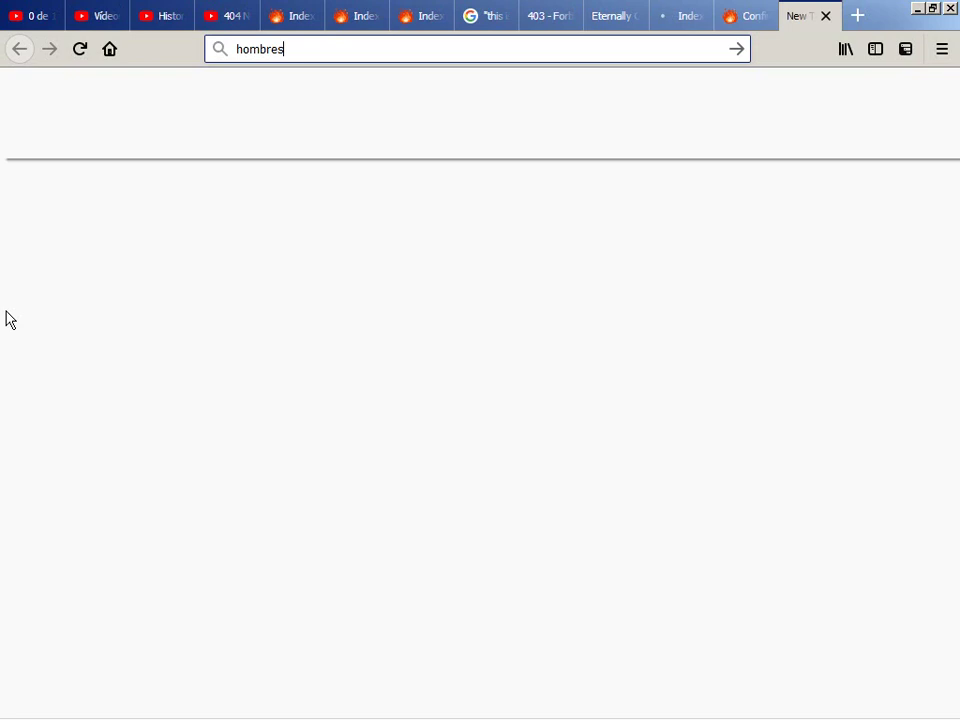
{"action": "type", "text": " g lo noto"}
{"action": "key", "text": "Return"}
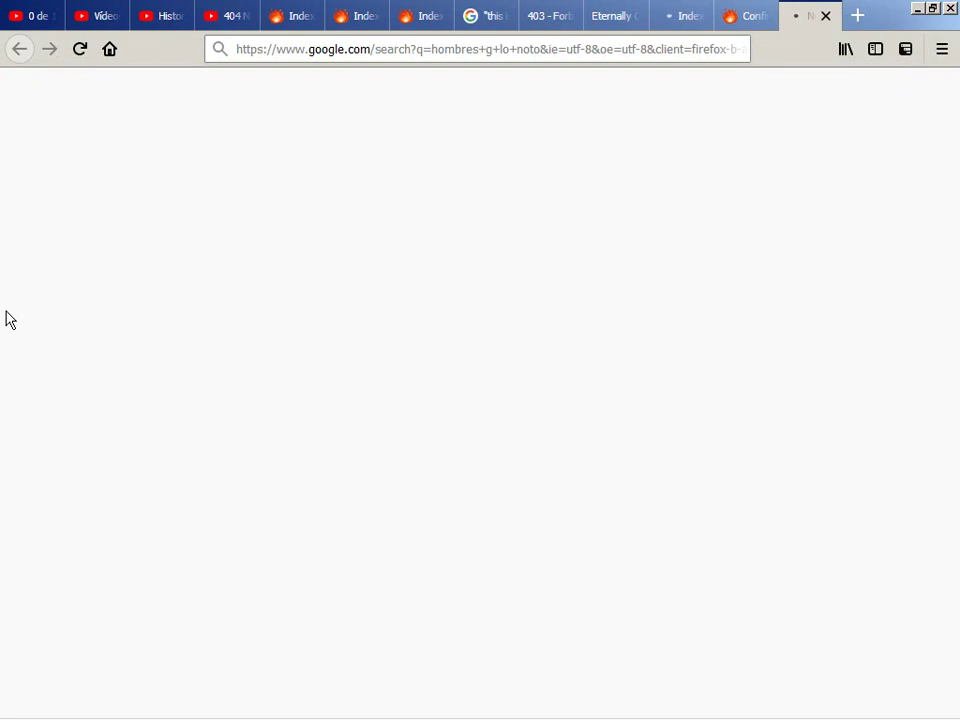
Go back to the forum's tab and check the rest of the board index while the search loads.
{"action": "key", "text": "ctrl+Page_Up"}
{"action": "key", "text": "ctrl+Page_Up"}
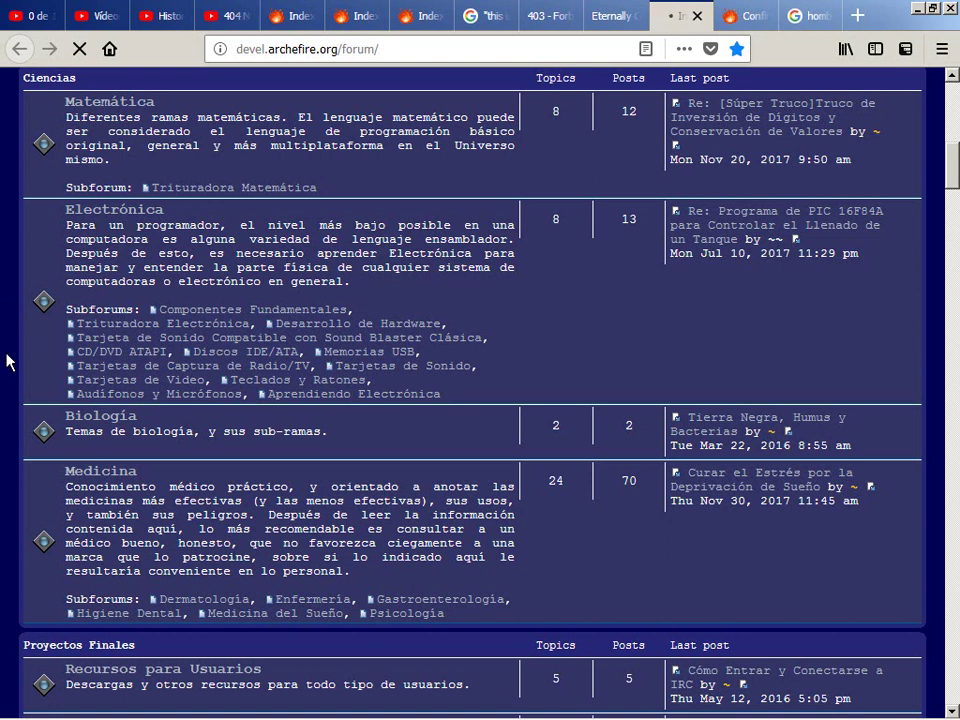
{"action": "scroll", "coordinate": [7, 362], "scroll_direction": "down", "scroll_amount": 15}
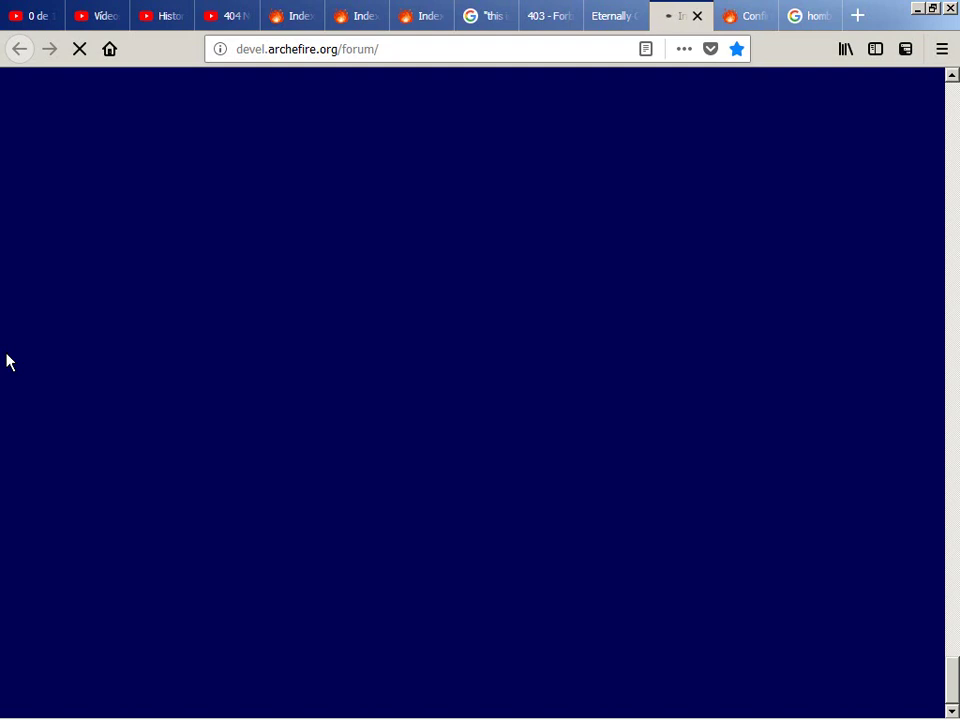
Examine the Google results for the Hombres G song, including its details and related videos, and reload the page.
{"action": "key", "text": "ctrl+Tab"}
{"action": "key", "text": "ctrl+Tab"}
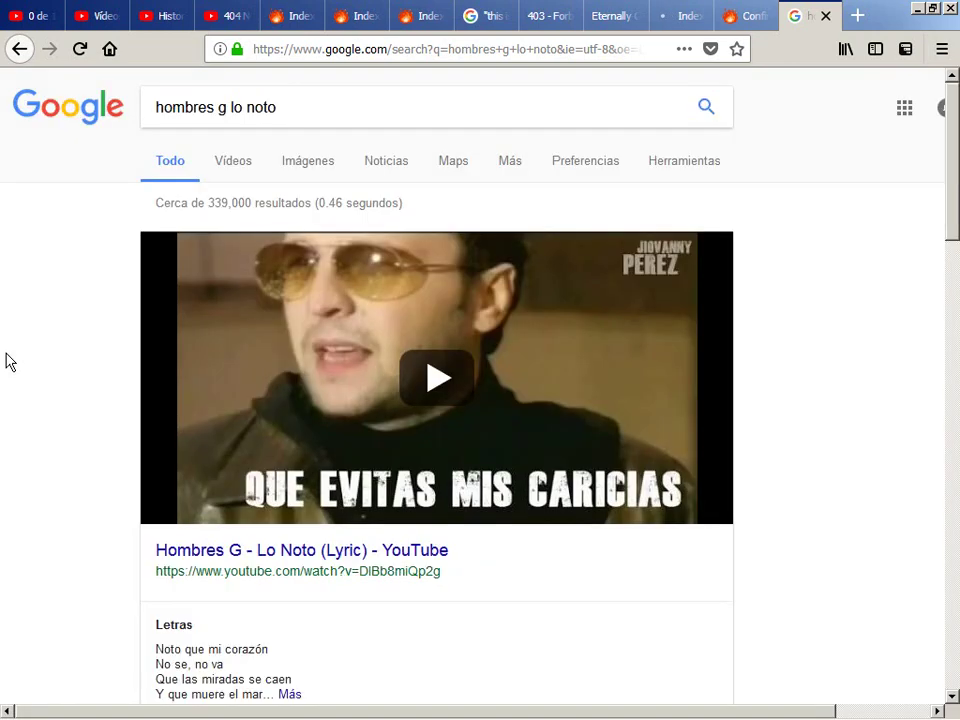
{"action": "scroll", "coordinate": [8, 362], "scroll_direction": "down", "scroll_amount": 4}
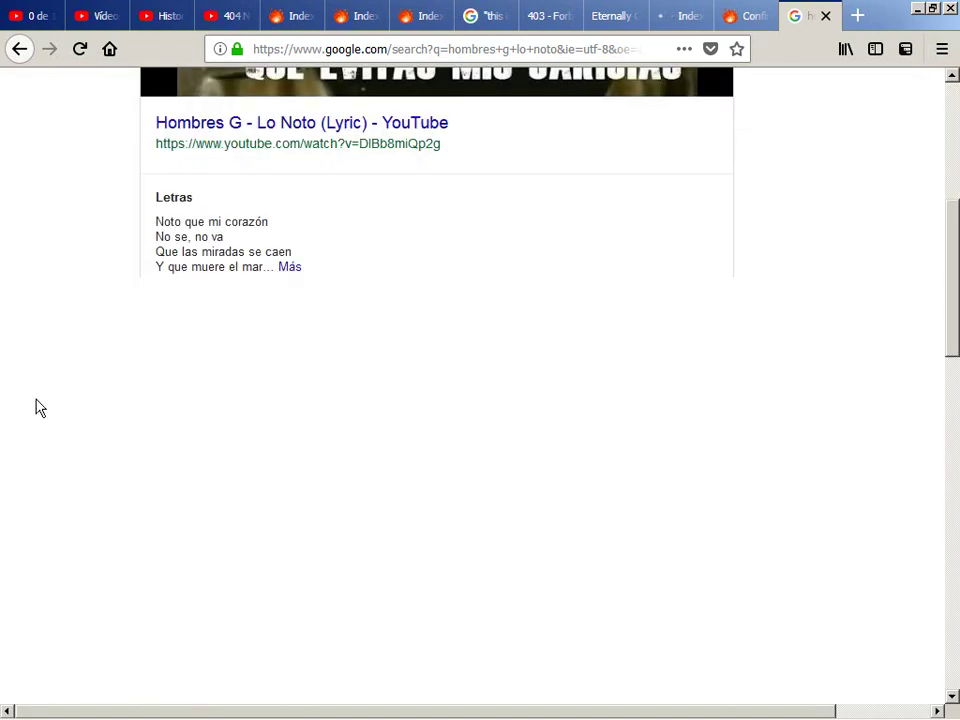
{"action": "scroll", "coordinate": [36, 407], "scroll_direction": "down", "scroll_amount": 1}
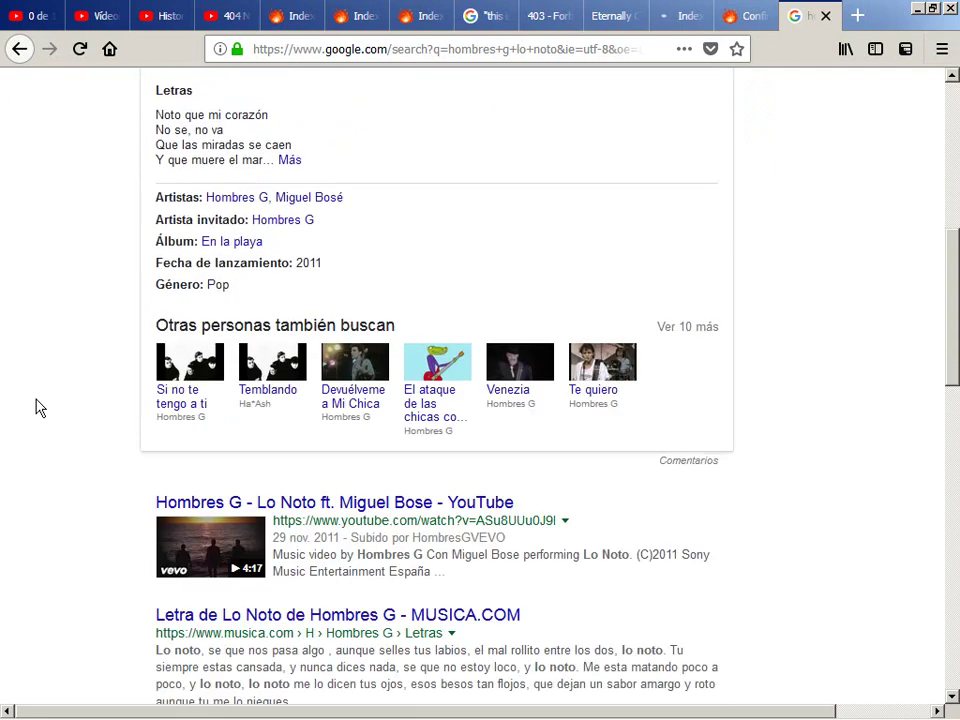
{"action": "key", "text": "F5"}
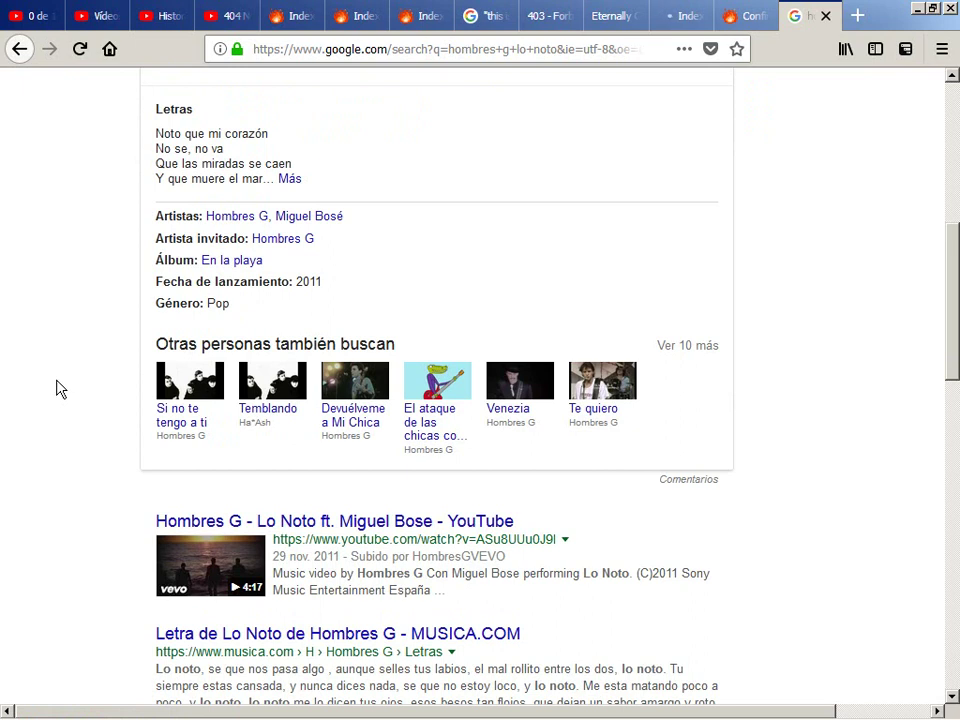
Look through the remaining Google results for the Hombres G song, close that tab and return to the forum's board index.
{"action": "scroll", "coordinate": [57, 389], "scroll_direction": "down", "scroll_amount": 6}
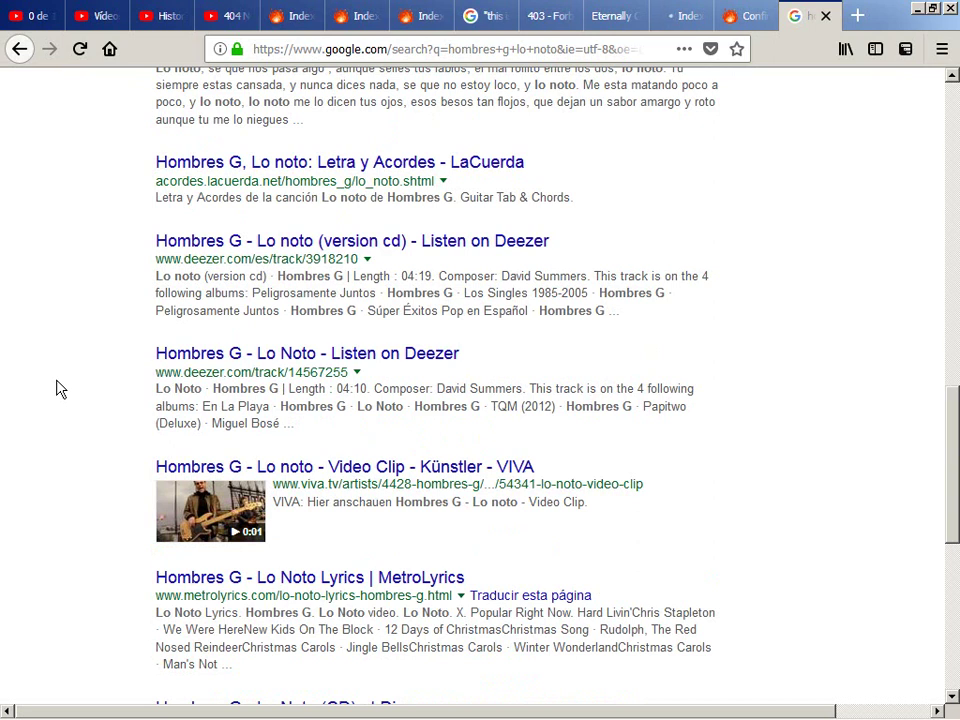
{"action": "scroll", "coordinate": [57, 389], "scroll_direction": "up", "scroll_amount": 5}
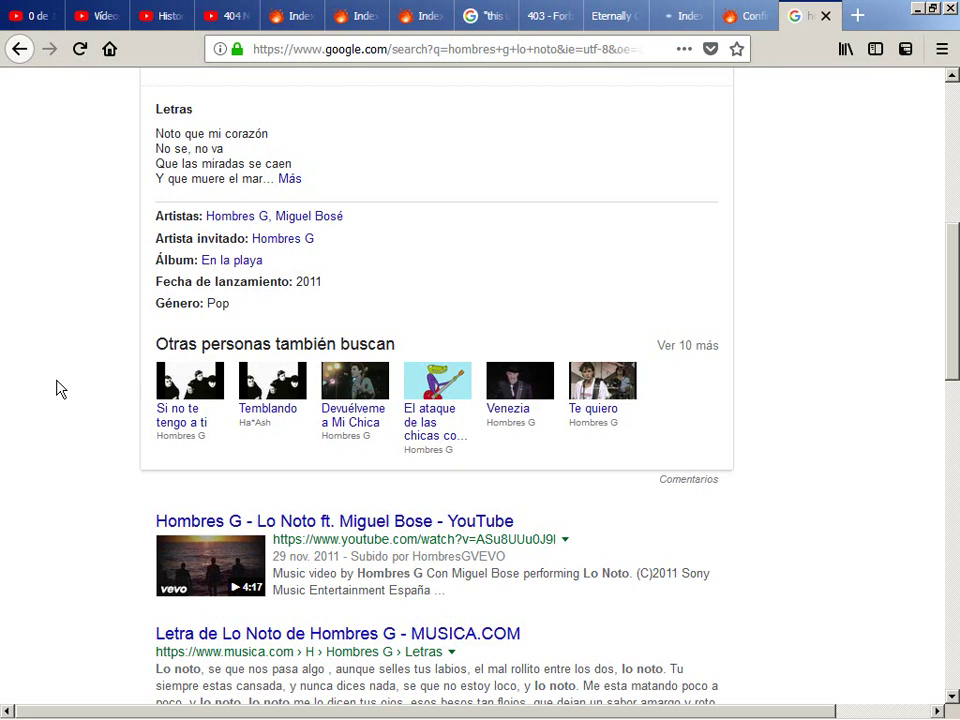
{"action": "key", "text": "ctrl+w"}
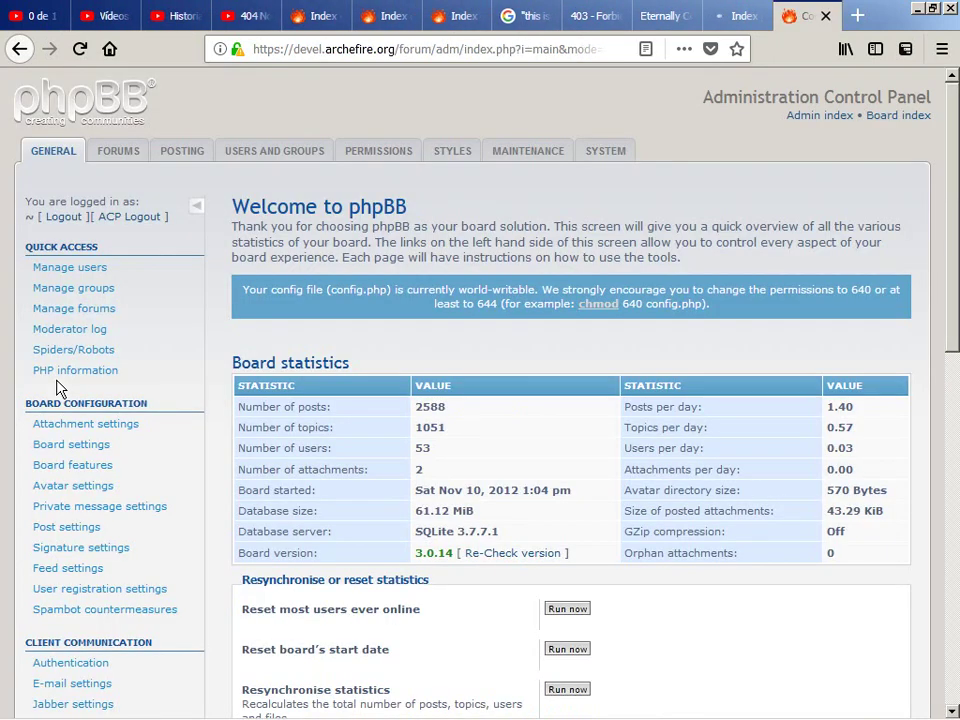
{"action": "scroll", "coordinate": [57, 389], "scroll_direction": "down", "scroll_amount": 5}
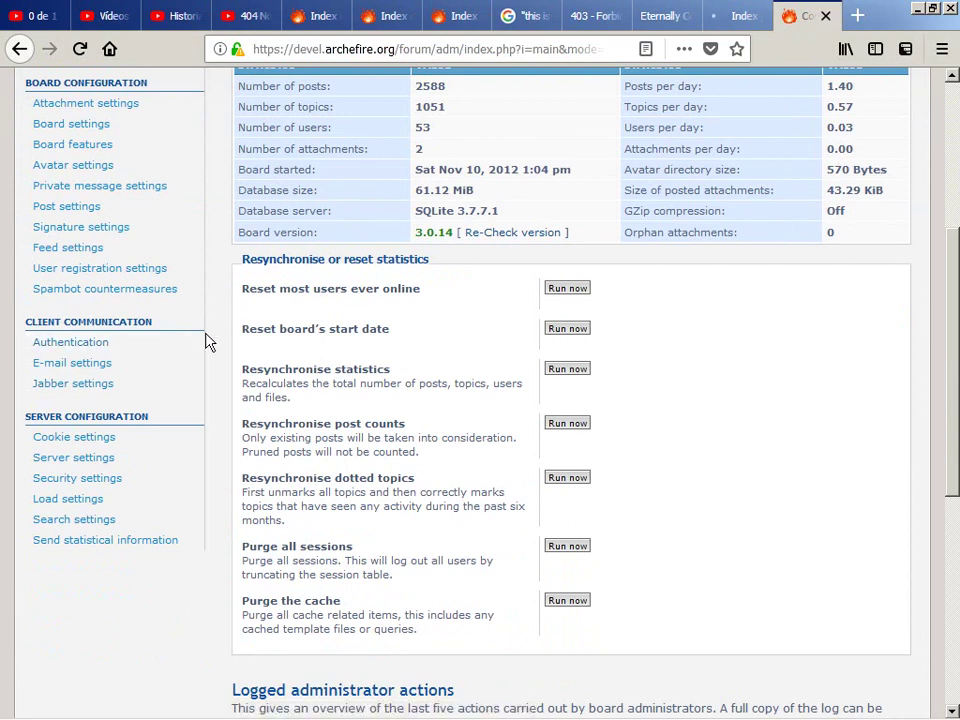
{"action": "key", "text": "ctrl+Page_Up"}
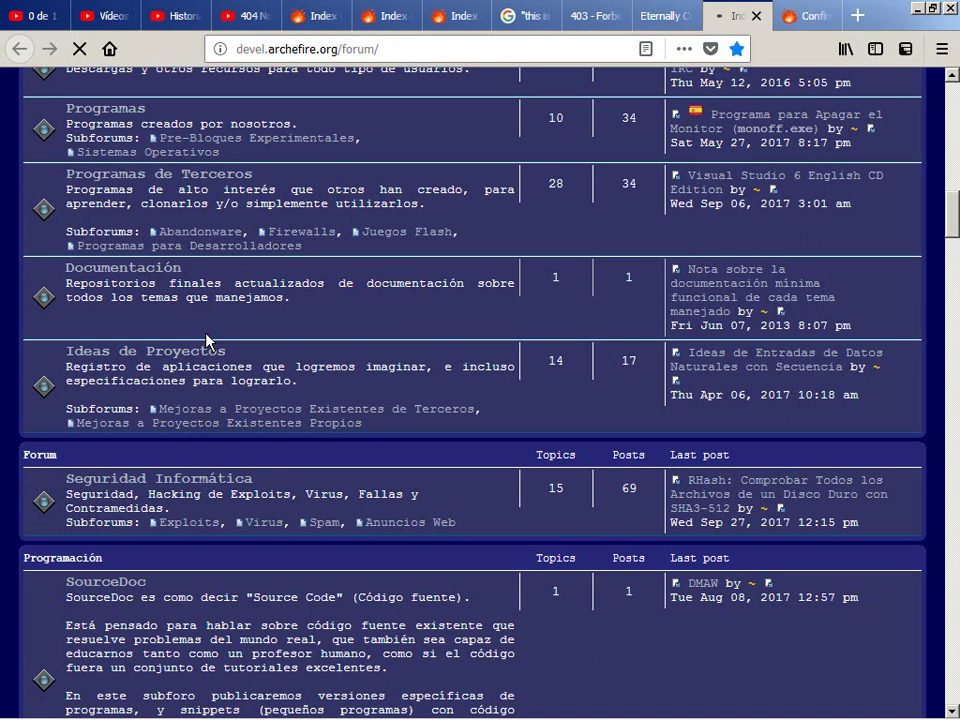
Switch to the Windows Explorer window open at F:\_CYCLE_\2017-08\_DEVEL_\_COMPILER_.
{"action": "key", "text": "alt+Tab"}
{"action": "key", "text": "alt+Tab"}
{"action": "key", "text": "alt+Tab"}
{"action": "key", "text": "alt+Tab"}
{"action": "key", "text": "alt+Tab"}
{"action": "key", "text": "alt+Tab"}
{"action": "key", "text": "alt+Tab"}
{"action": "key", "text": "alt+Tab"}
{"action": "key", "text": "alt+Tab"}
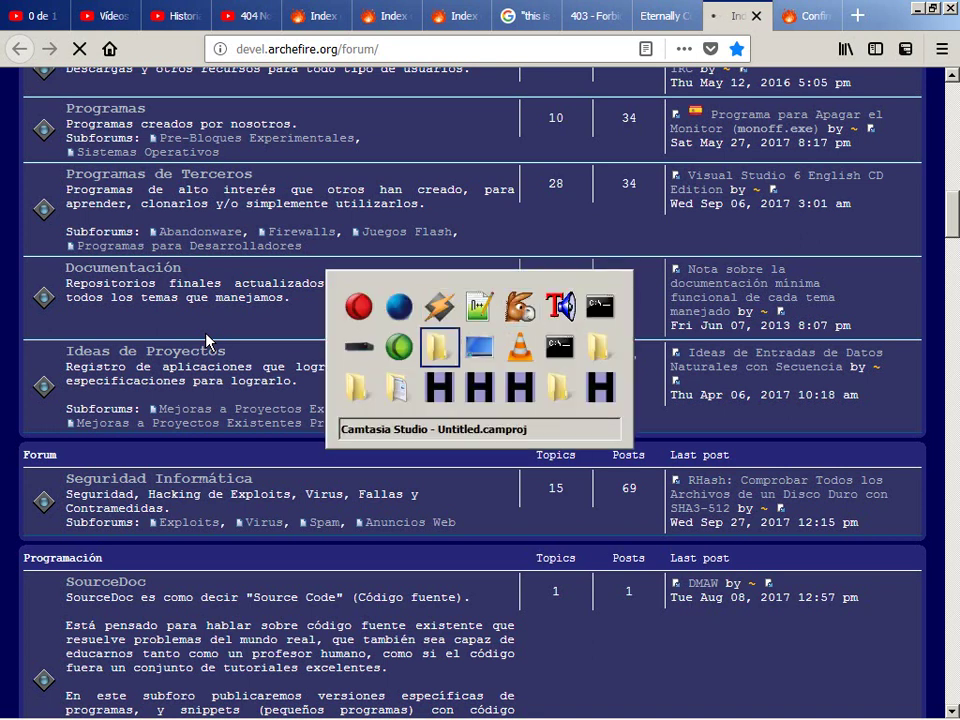
{"action": "key", "text": "alt+Tab"}
{"action": "key", "text": "alt+Tab"}
{"action": "key", "text": "alt+Tab"}
{"action": "key", "text": "alt+Tab"}
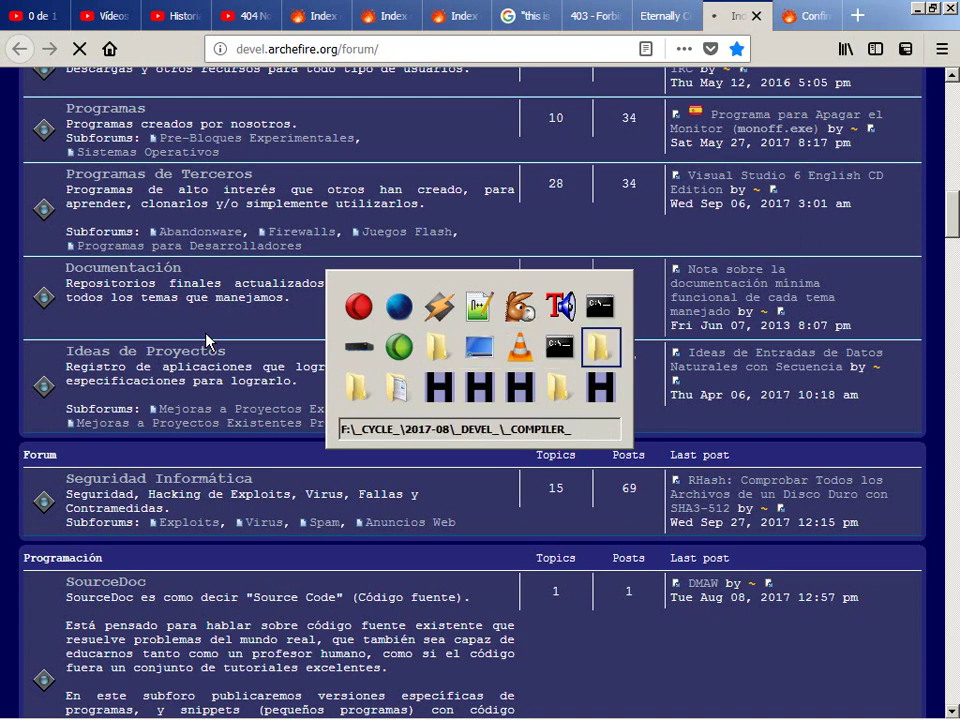
{"action": "key", "text": "alt+Tab"}
{"action": "key", "text": "alt+Tab"}
{"action": "key", "text": "alt+shift+Tab"}
{"action": "key", "text": "alt+Tab"}
{"action": "key", "text": "alt+Tab"}
{"action": "key", "text": "alt+Tab"}
{"action": "key", "text": "alt+Tab"}
{"action": "key", "text": "alt+Tab"}
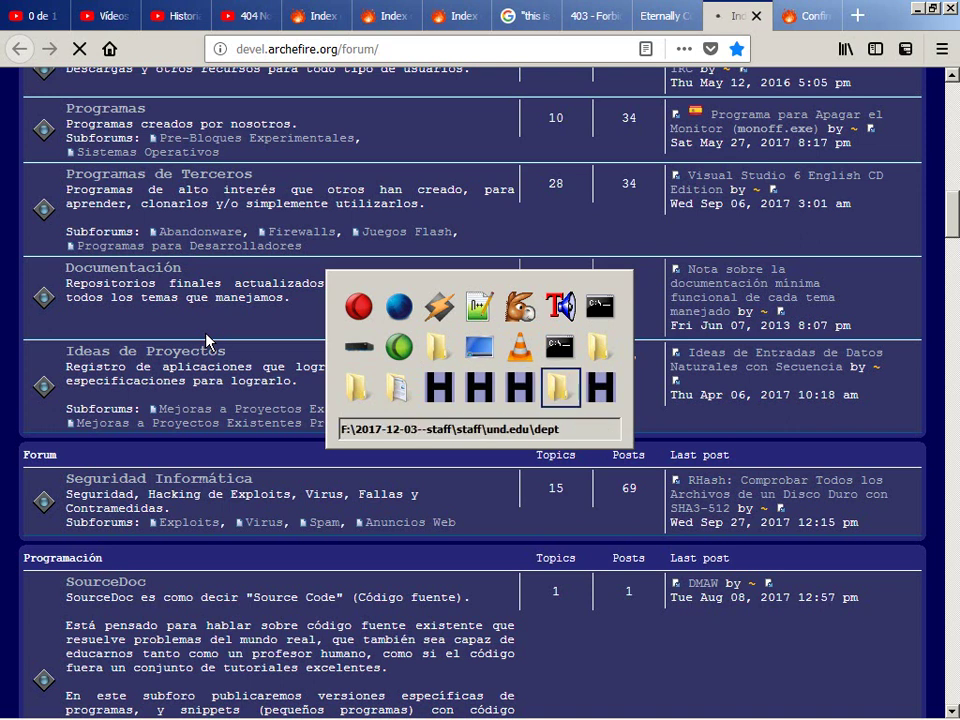
{"action": "key", "text": "alt+Tab"}
{"action": "key", "text": "alt+shift+Tab"}
{"action": "key", "text": "alt+Tab"}
{"action": "key", "text": "alt+Tab"}
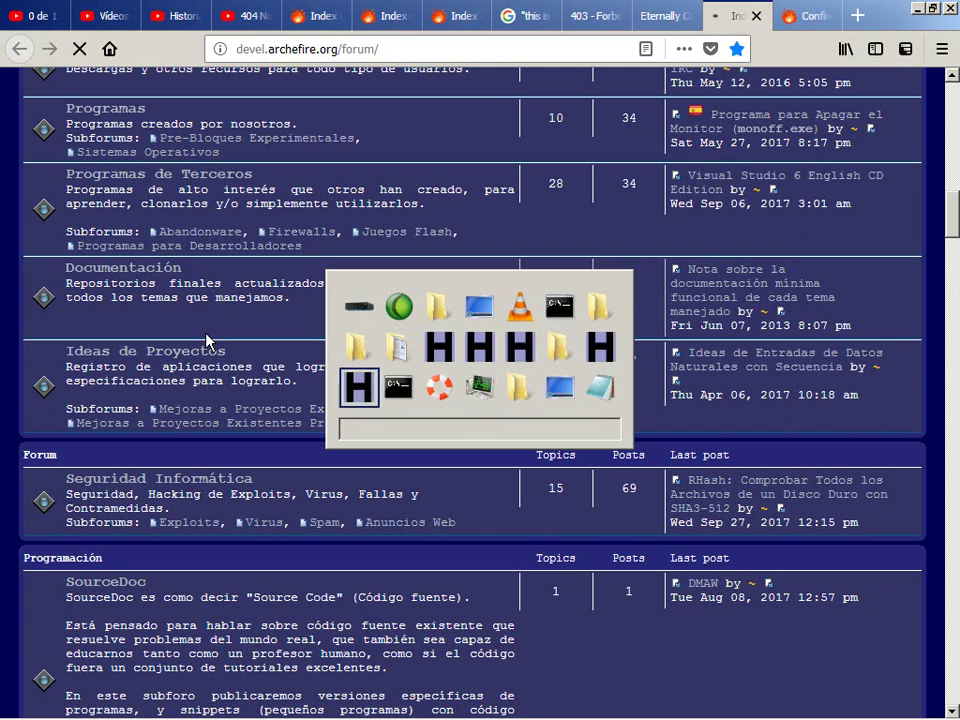
{"action": "key", "text": "alt+Tab"}
{"action": "key", "text": "alt+Tab"}
{"action": "key", "text": "alt+Tab"}
{"action": "key", "text": "alt+Tab"}
{"action": "key", "text": "alt+shift+Tab"}
{"action": "key", "text": "alt+Tab"}
{"action": "key", "text": "alt+Tab"}
{"action": "key", "text": "alt+Tab"}
{"action": "key", "text": "alt+Tab"}
{"action": "key", "text": "alt+Tab"}
{"action": "key", "text": "alt+Tab"}
{"action": "key", "text": "alt+Tab"}
{"action": "key", "text": "alt+Tab"}
{"action": "key", "text": "alt+Tab"}
{"action": "key", "text": "alt+Tab"}
{"action": "key", "text": "alt+Tab"}
{"action": "key", "text": "alt+Tab"}
{"action": "key", "text": "alt+Tab"}
{"action": "key", "text": "alt+Tab"}
{"action": "key", "text": "alt+Tab"}
{"action": "key", "text": "alt+Tab"}
{"action": "key", "text": "alt+Tab"}
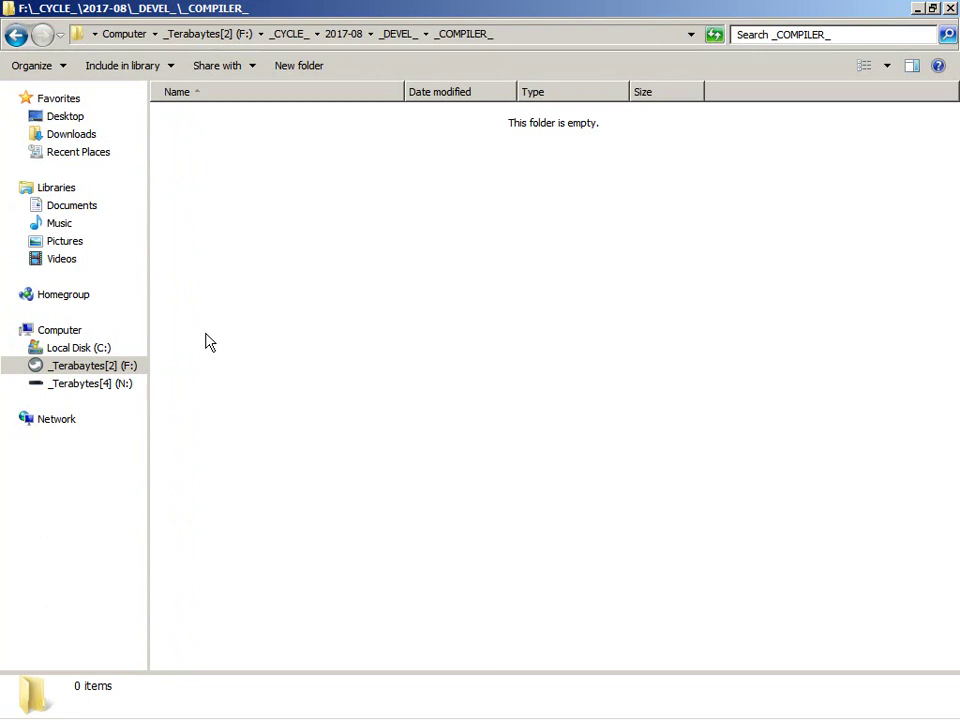
{"action": "left_click_drag", "start_coordinate": [246, 377], "coordinate": [437, 574]}
{"action": "left_click_drag", "start_coordinate": [574, 471], "coordinate": [699, 497]}
{"action": "left_click_drag", "start_coordinate": [789, 462], "coordinate": [800, 472]}
{"action": "left_click_drag", "start_coordinate": [156, 287], "coordinate": [214, 345]}
{"action": "left_click_drag", "start_coordinate": [307, 359], "coordinate": [362, 397]}
{"action": "key", "text": "alt+Tab"}
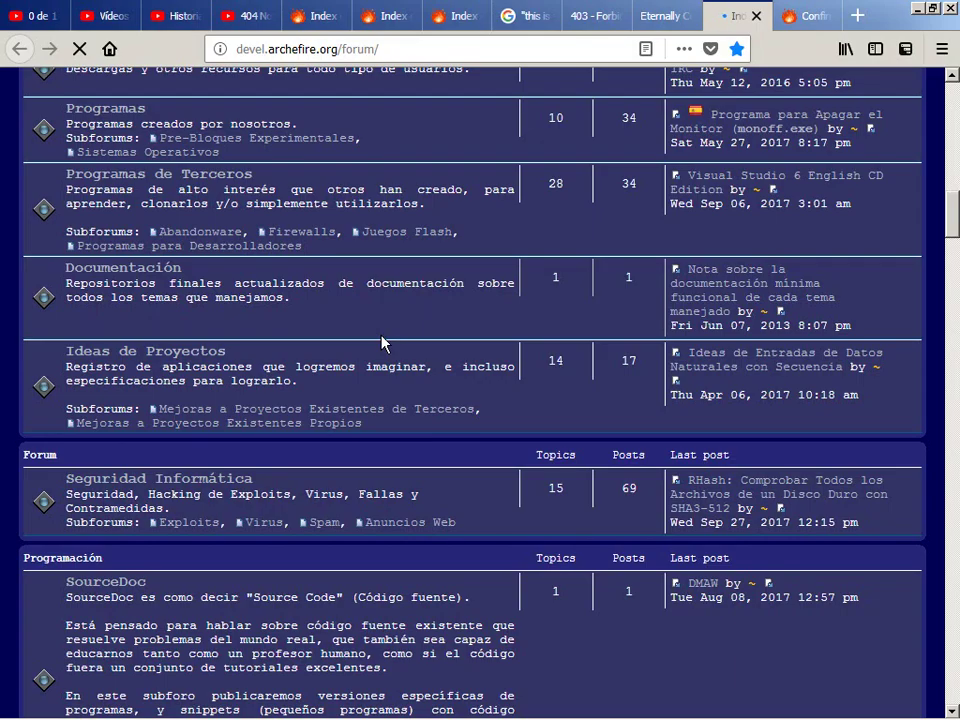
{"action": "left_click_drag", "start_coordinate": [381, 335], "coordinate": [866, 409]}
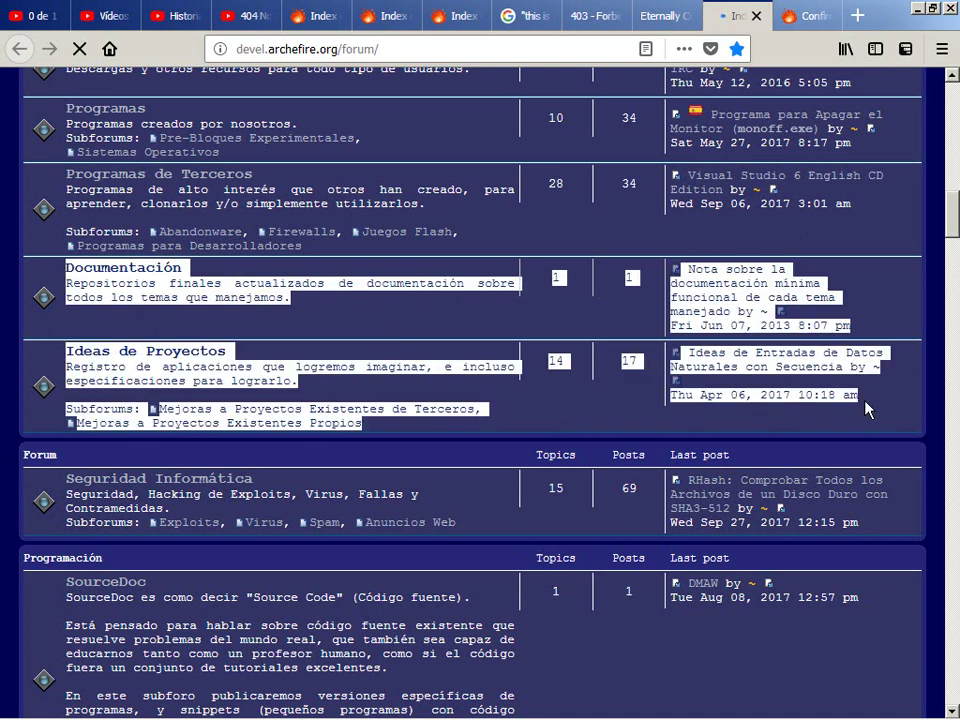
{"action": "left_click", "coordinate": [866, 409]}
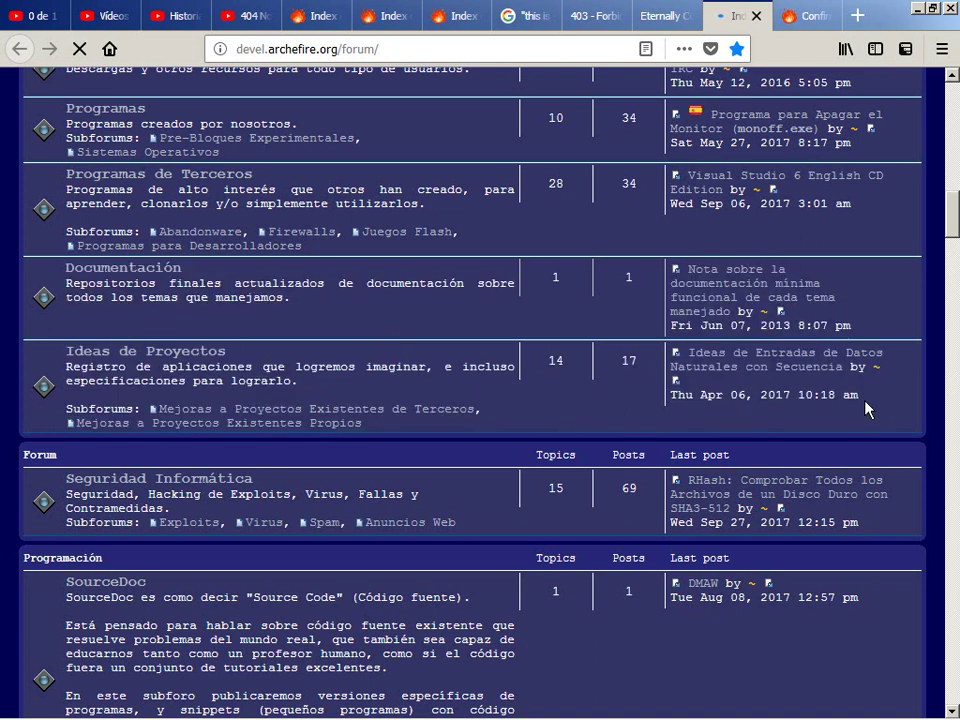
Create a new text document in the _COMPILER_ folder in Windows Explorer.
{"action": "key", "text": "alt+Tab"}
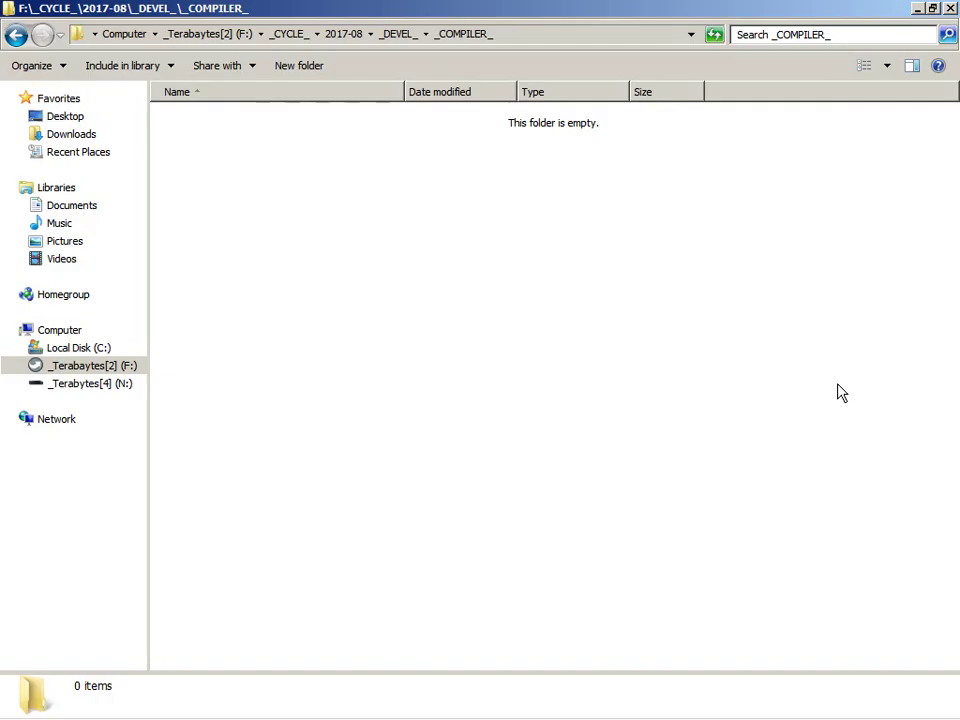
{"action": "right_click", "coordinate": [293, 428]}
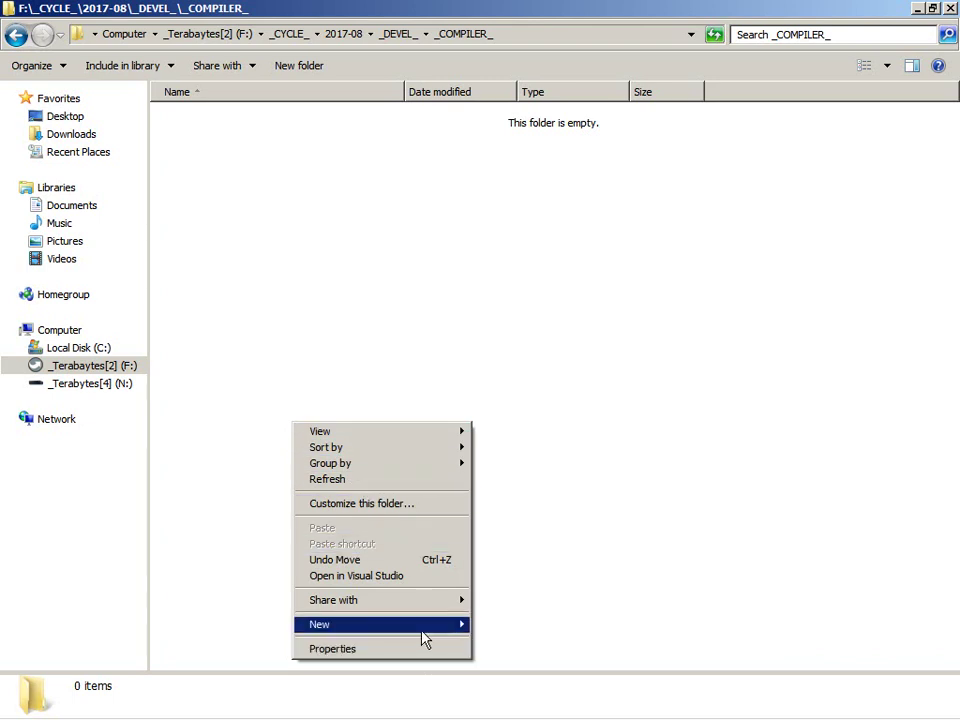
{"action": "mouse_move", "coordinate": [421, 630]}
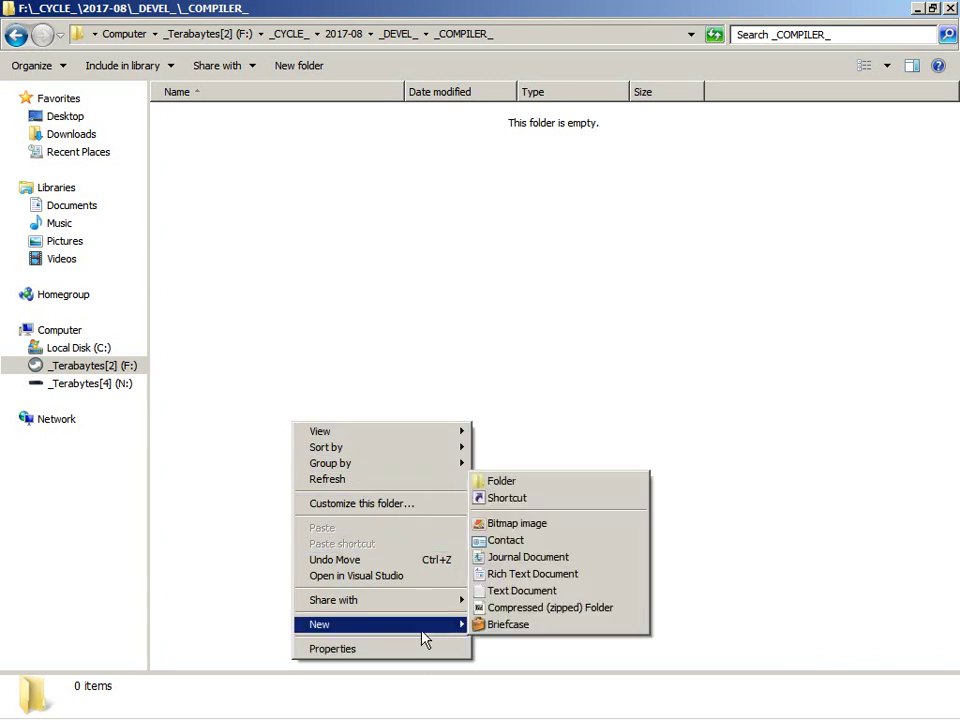
{"action": "left_click", "coordinate": [641, 592]}
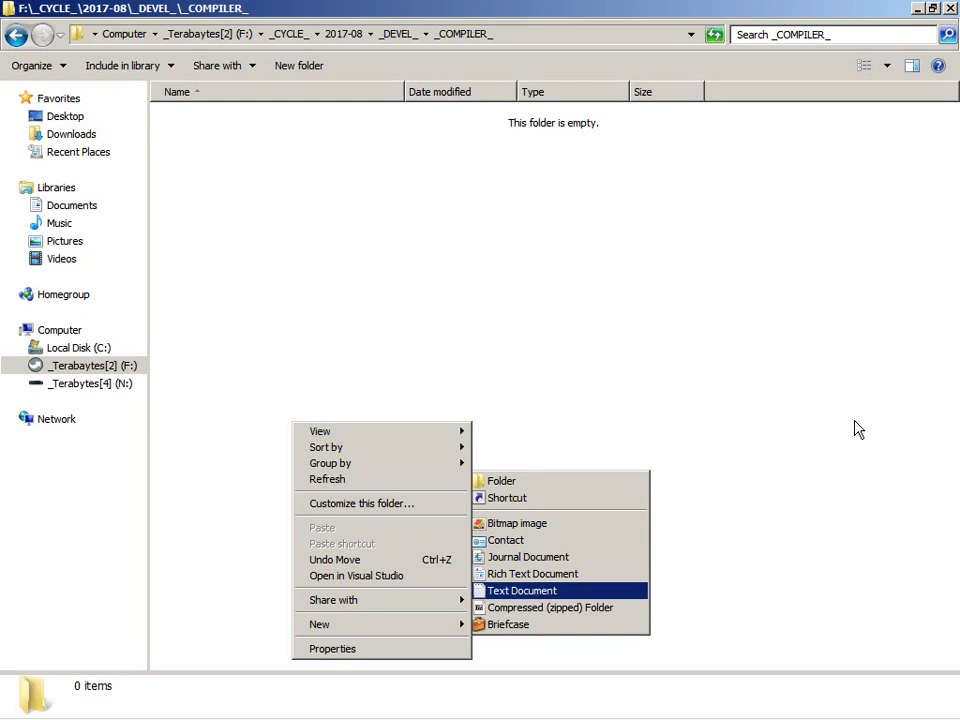
{"action": "key", "text": "Return"}
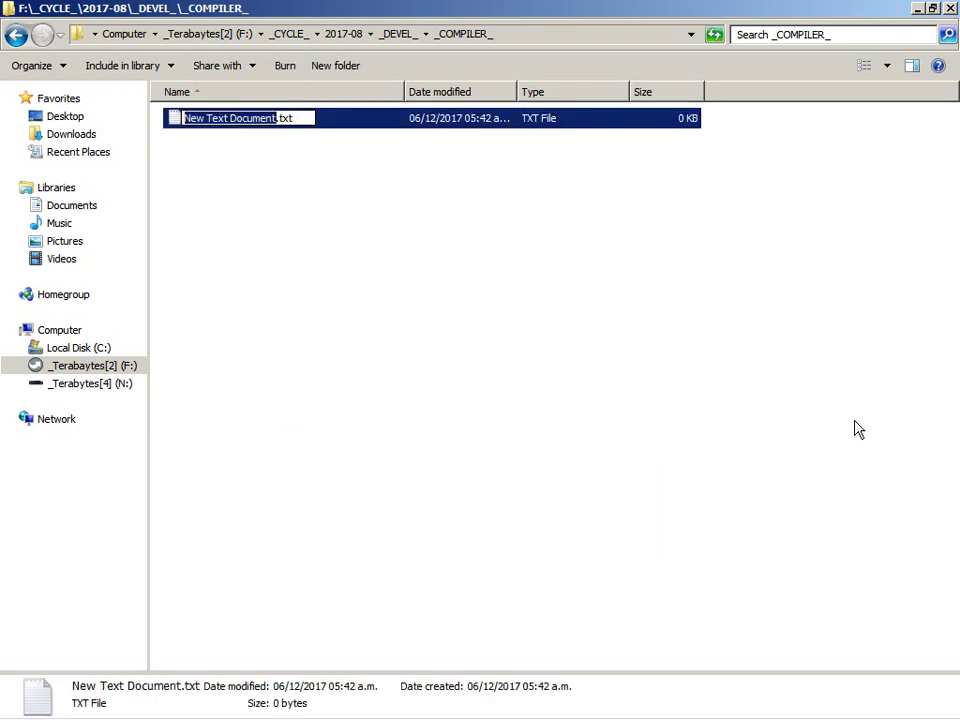
Restart the Apache service from the Command Prompt in N:\server\bin with httpd -k stop & httpd -k start.
{"action": "key", "text": "alt+Tab"}
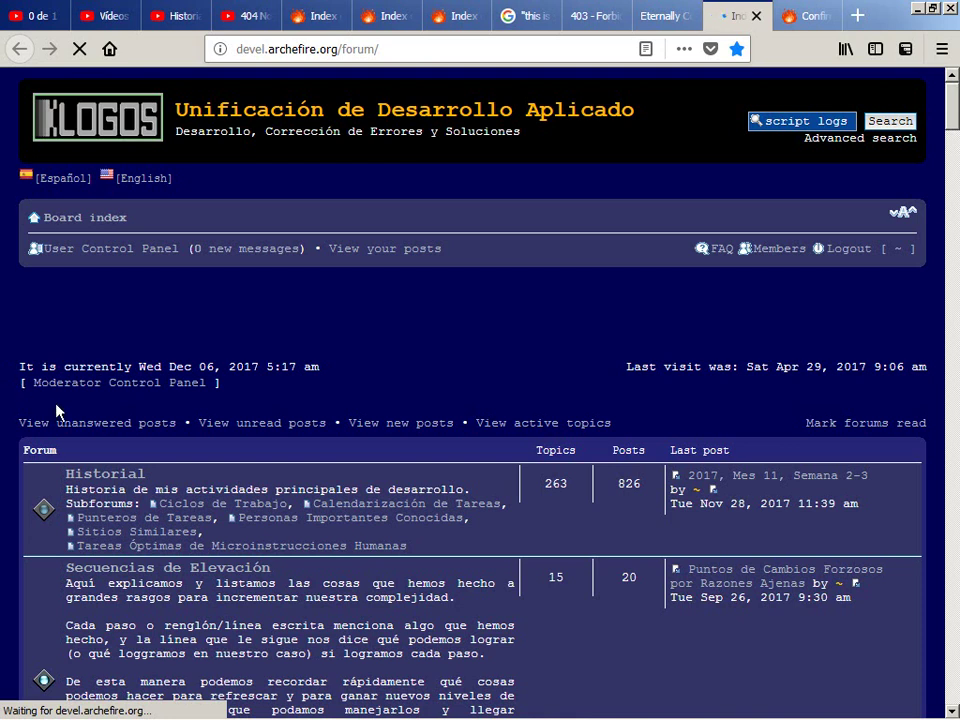
{"action": "key", "text": "alt+Tab"}
{"action": "key", "text": "alt+Tab"}
{"action": "key", "text": "Tab"}
{"action": "key", "text": "Tab"}
{"action": "key", "text": "Tab"}
{"action": "key", "text": "Tab"}
{"action": "key", "text": "Tab"}
{"action": "key", "text": "Tab"}
{"action": "key", "text": "shift+Tab"}
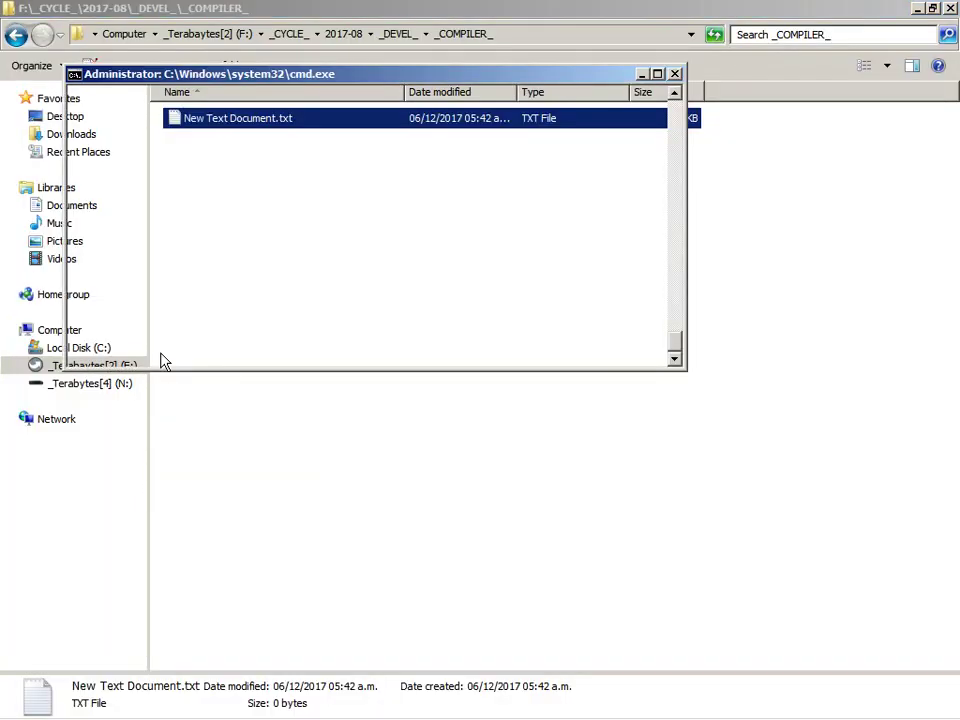
{"action": "key", "text": "Up"}
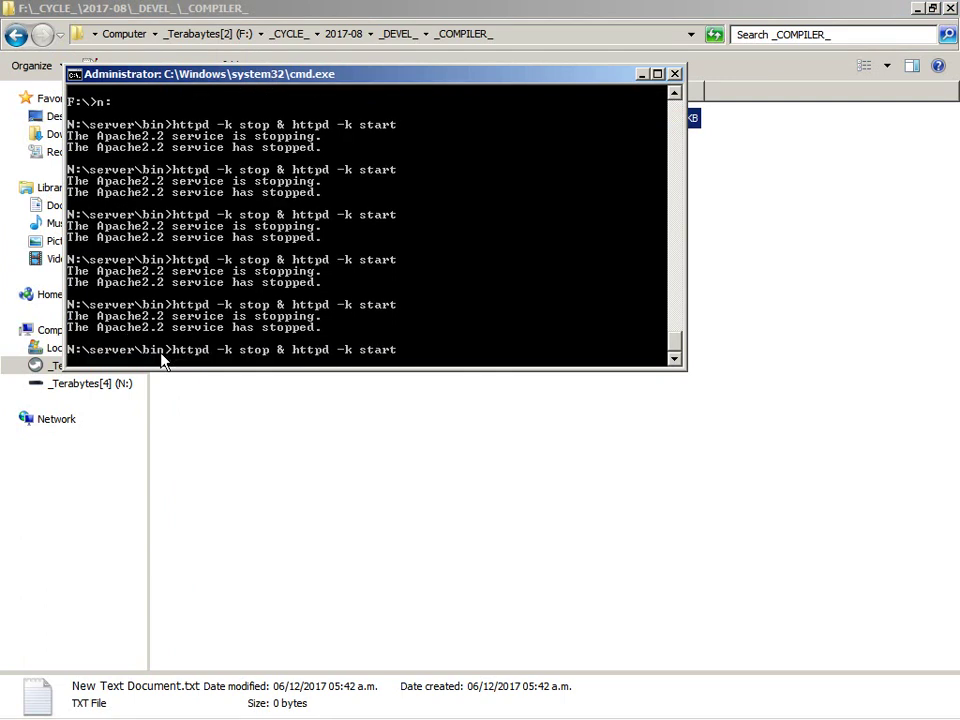
{"action": "left_click", "coordinate": [338, 513]}
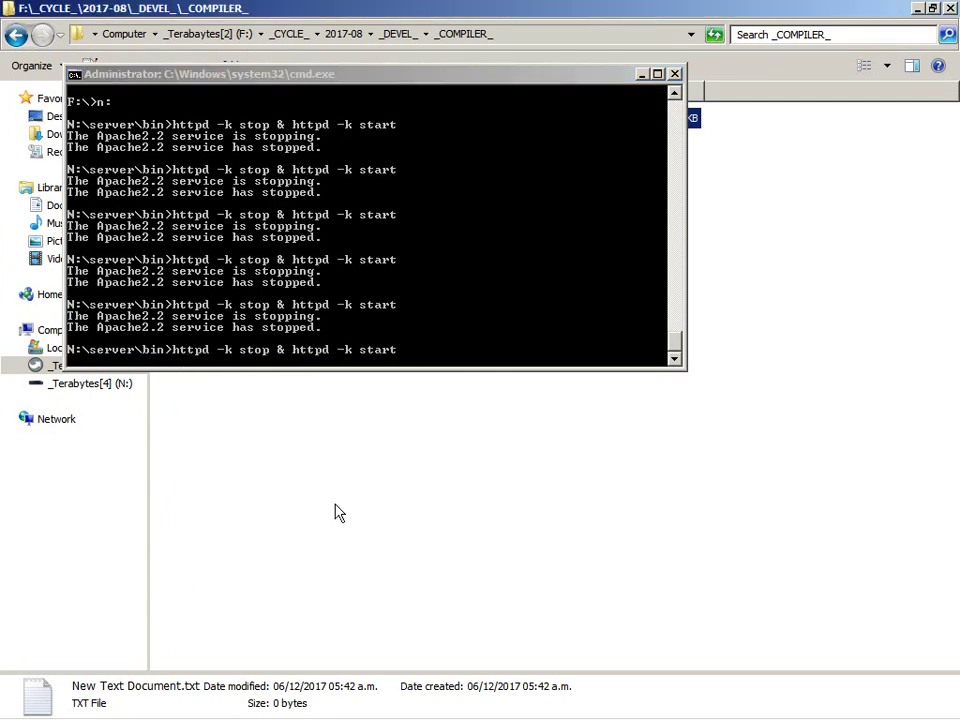
{"action": "left_click_drag", "start_coordinate": [165, 321], "coordinate": [936, 403]}
Check the Apache restart in the Command Prompt and return to the forum's board index in Firefox.
{"action": "key", "text": "alt+Tab"}
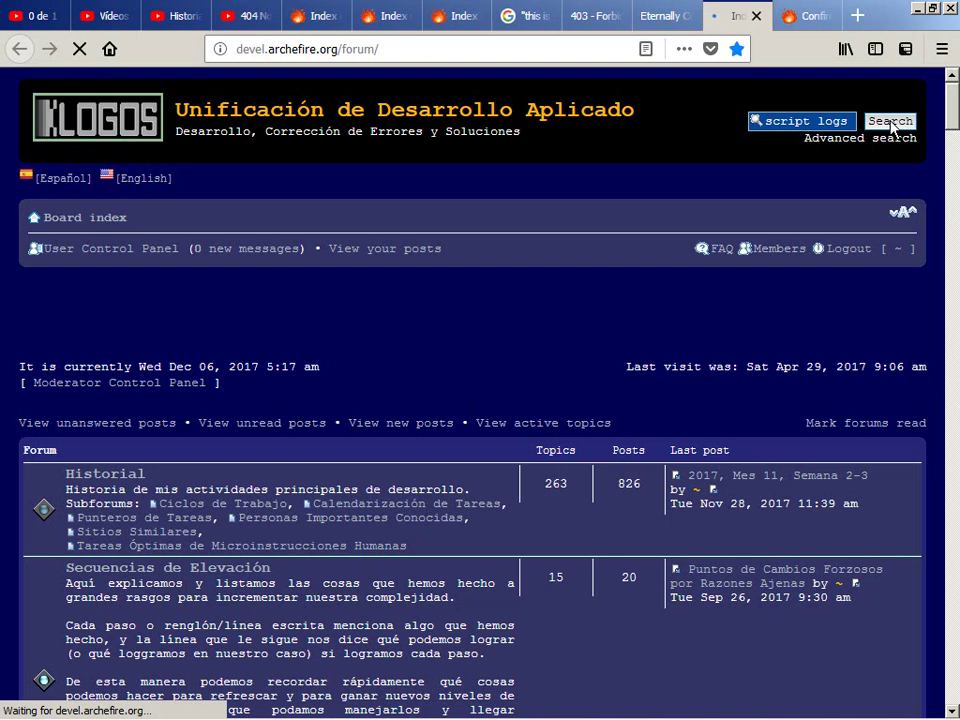
{"action": "key", "text": "alt+Tab"}
{"action": "key", "text": "Tab"}
{"action": "key", "text": "alt+Tab"}
{"action": "key", "text": "alt+Tab"}
{"action": "key", "text": "Tab"}
{"action": "key", "text": "Tab"}
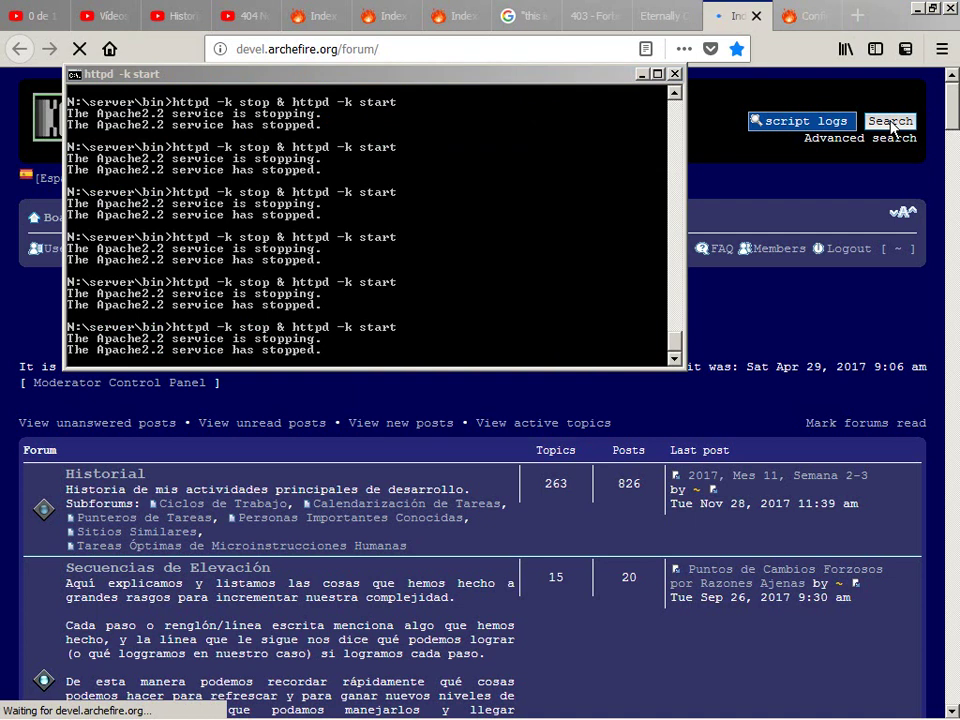
{"action": "key", "text": "alt+Tab"}
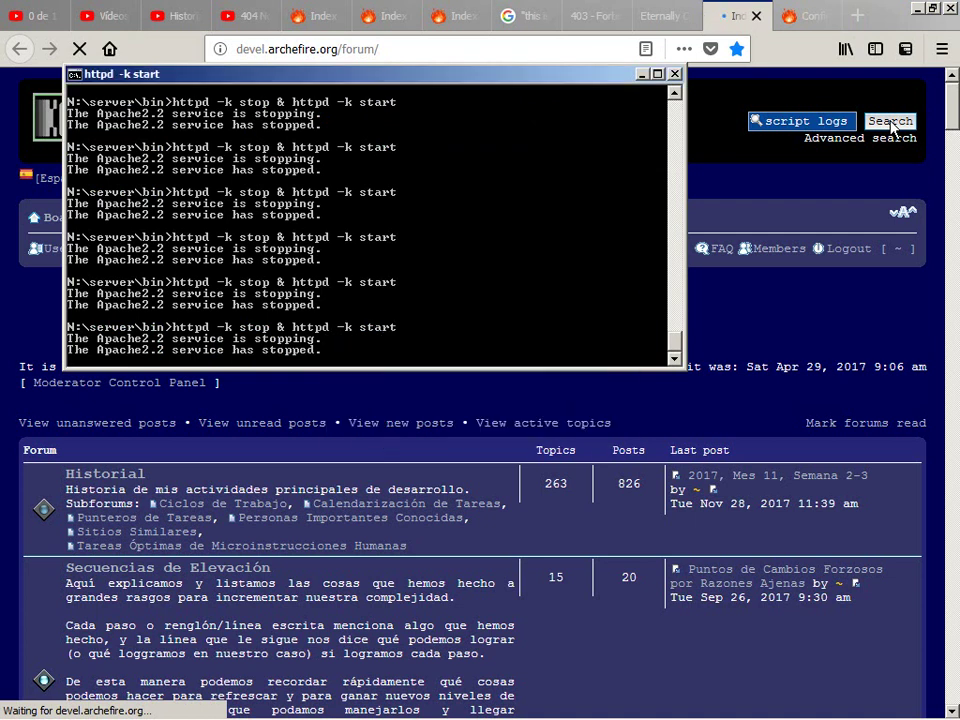
{"action": "key", "text": "alt+Tab"}
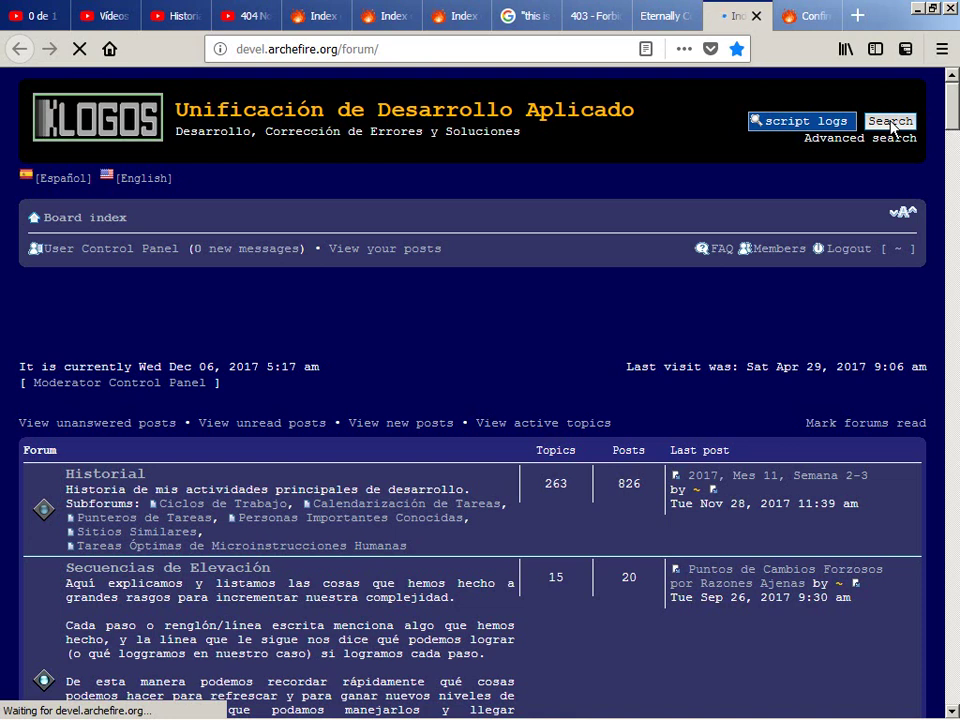
{"action": "key", "text": "alt+Tab"}
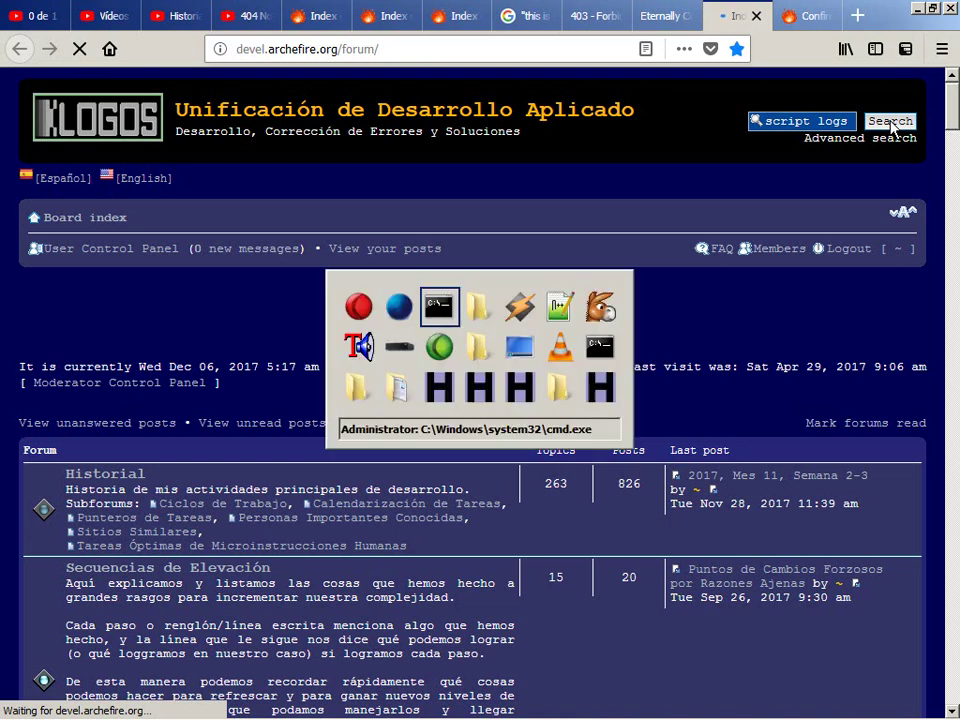
{"action": "key", "text": "alt+Tab"}
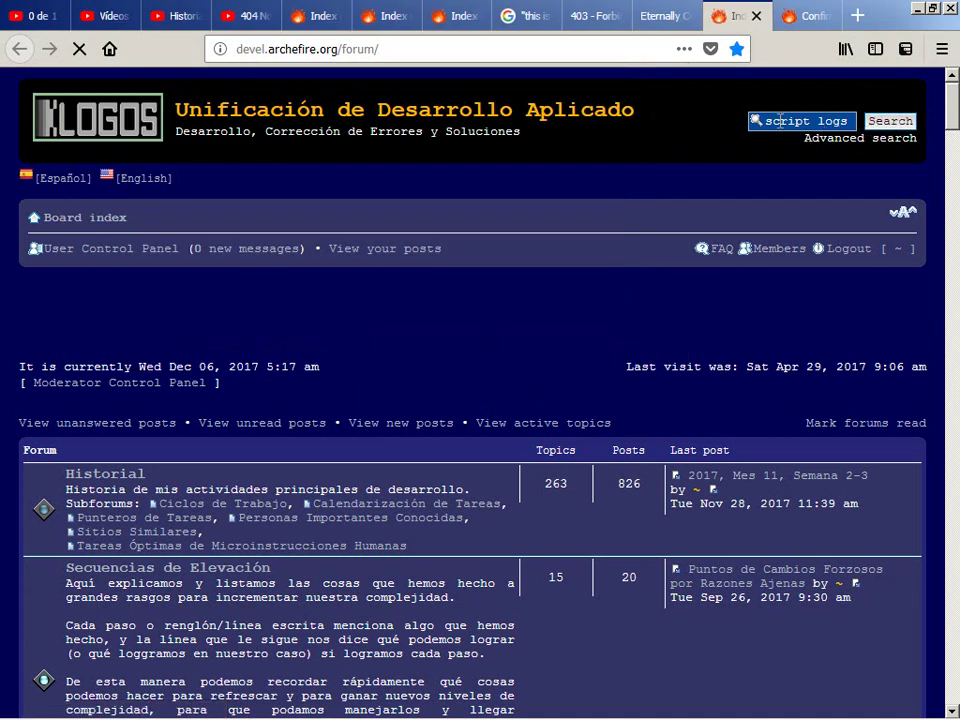
Search the forum for "script logs" and open the January 2, 2016 post about deleting phpBB logs with SQLite 3.
{"action": "left_click", "coordinate": [873, 121]}
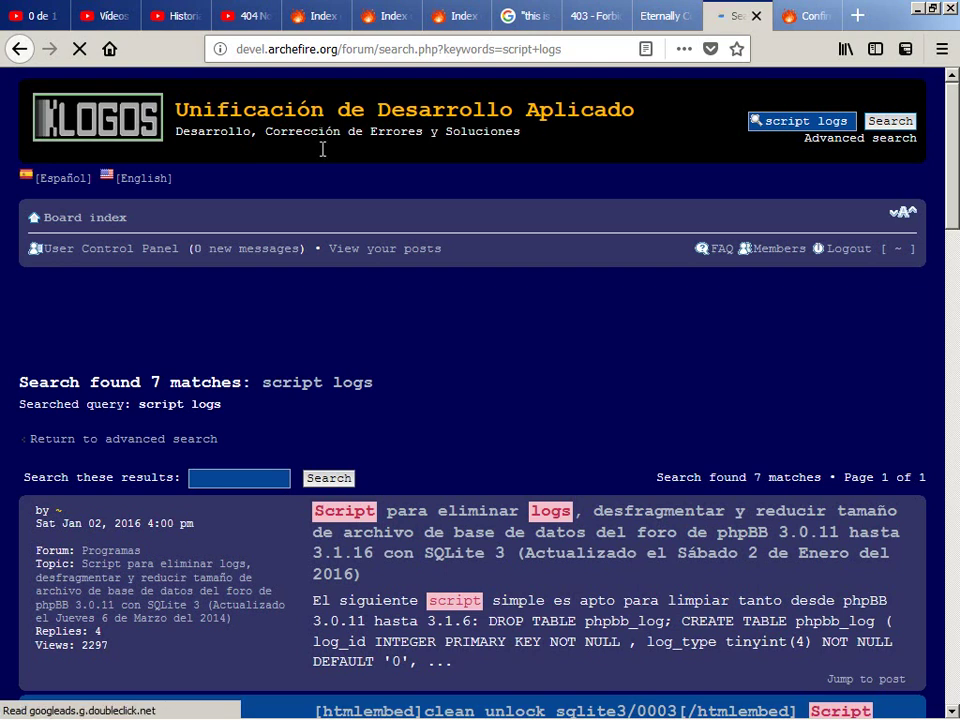
{"action": "scroll", "coordinate": [322, 150], "scroll_direction": "down", "scroll_amount": 4}
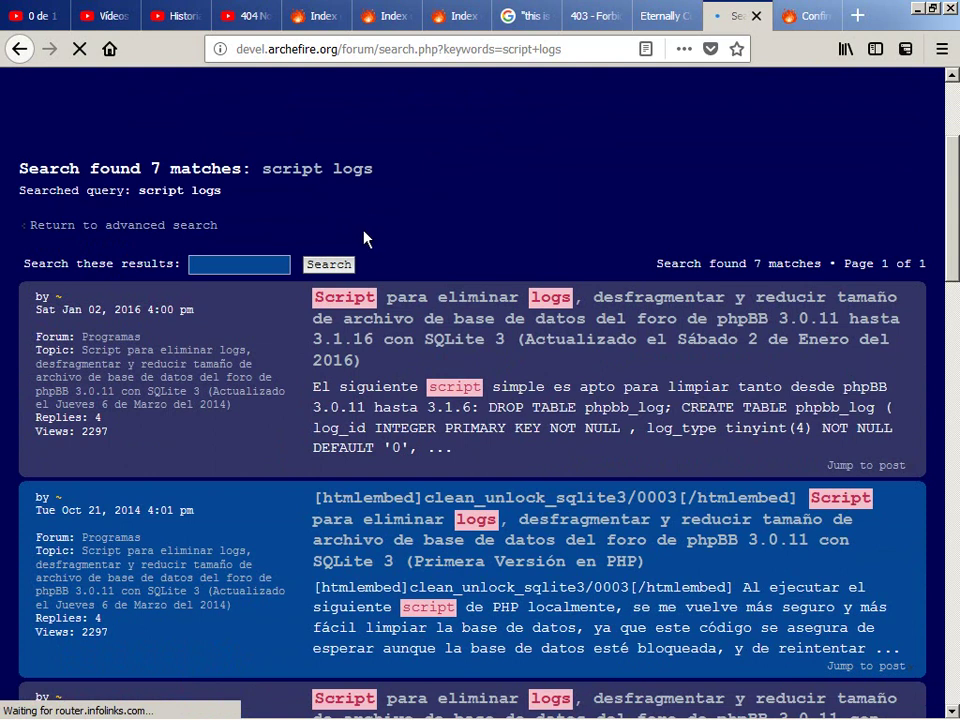
{"action": "scroll", "coordinate": [356, 227], "scroll_direction": "down", "scroll_amount": 2}
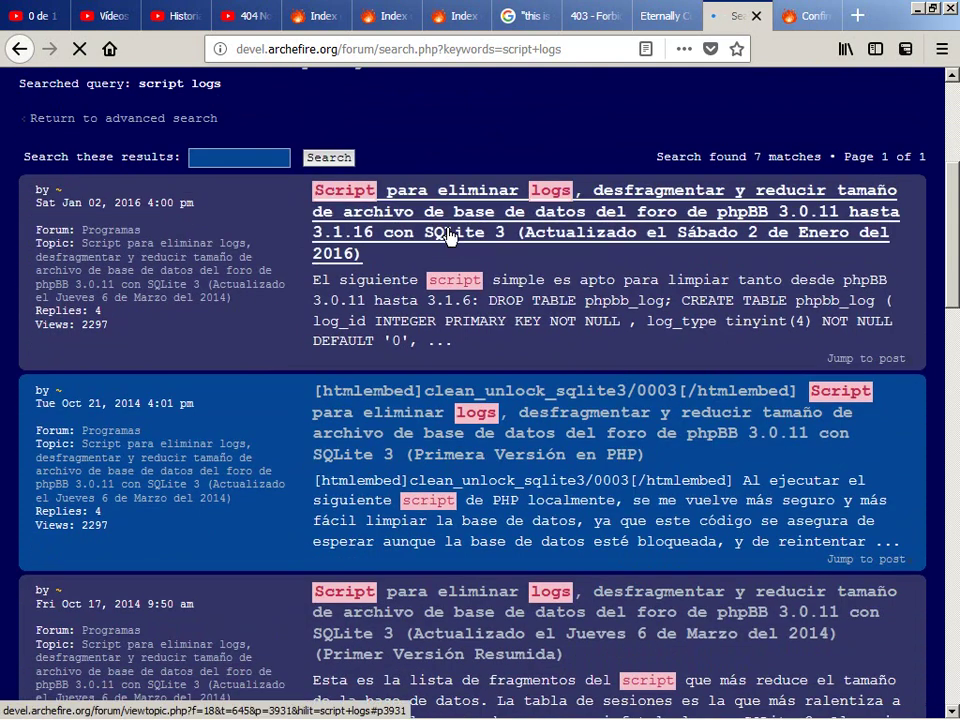
{"action": "left_click", "coordinate": [450, 236]}
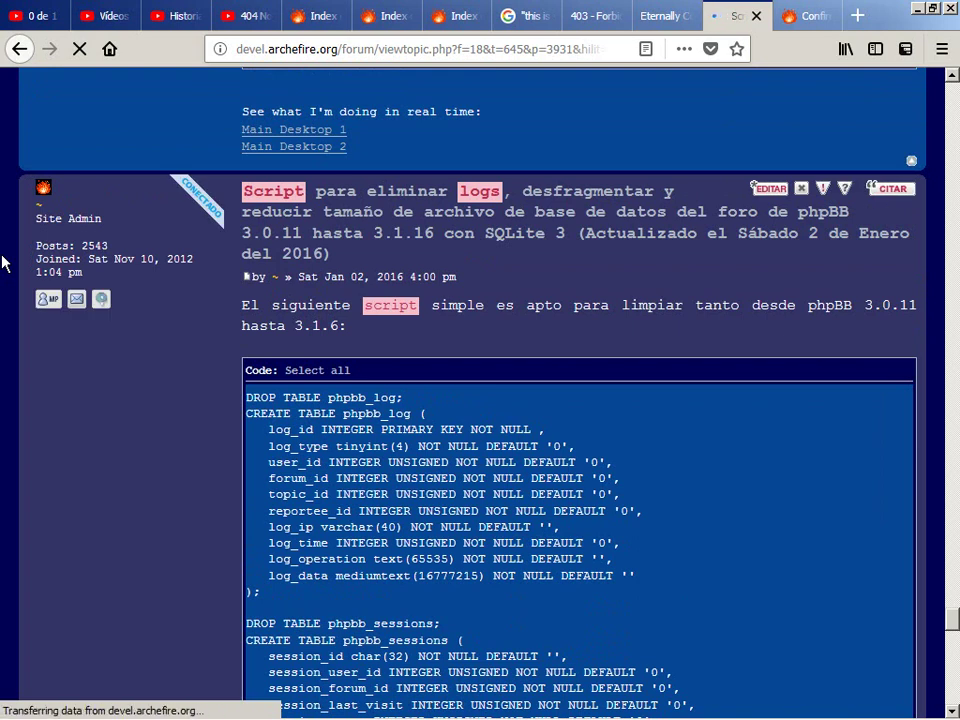
Read through the post's SQL script for cleaning the phpBB log, session and confirmation tables.
{"action": "scroll", "coordinate": [3, 262], "scroll_direction": "down", "scroll_amount": 6}
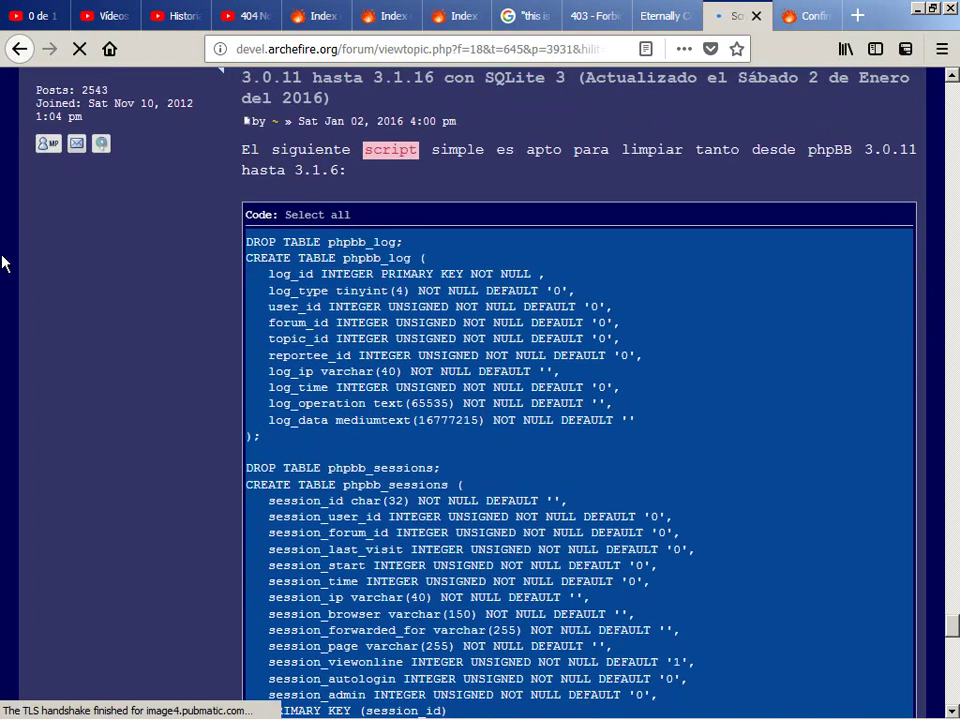
{"action": "scroll", "coordinate": [3, 262], "scroll_direction": "down", "scroll_amount": 10}
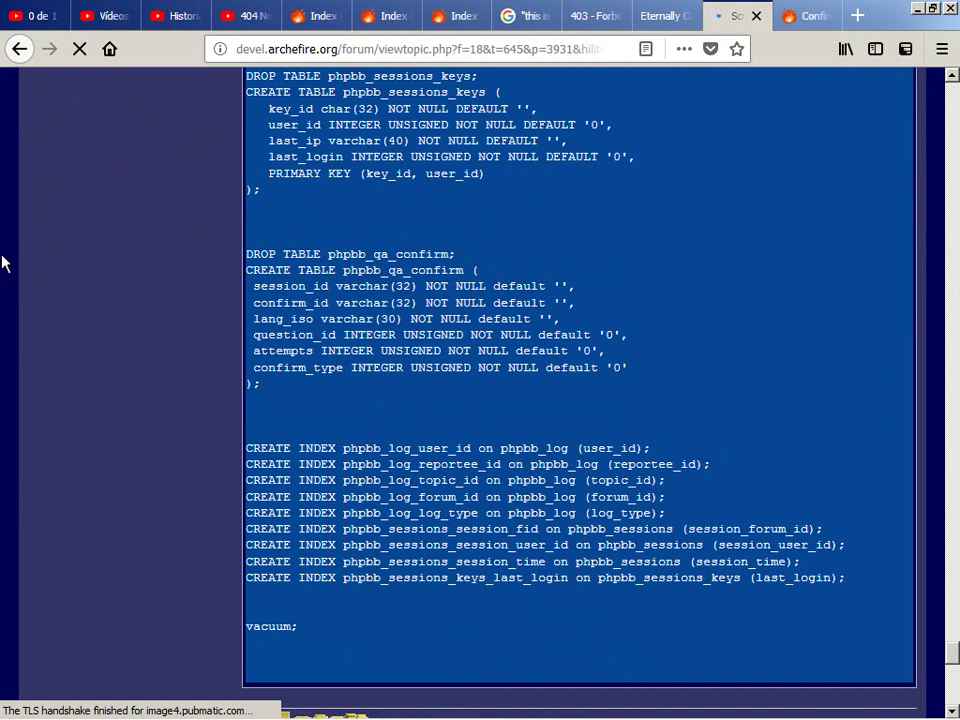
{"action": "scroll", "coordinate": [3, 262], "scroll_direction": "down", "scroll_amount": 7}
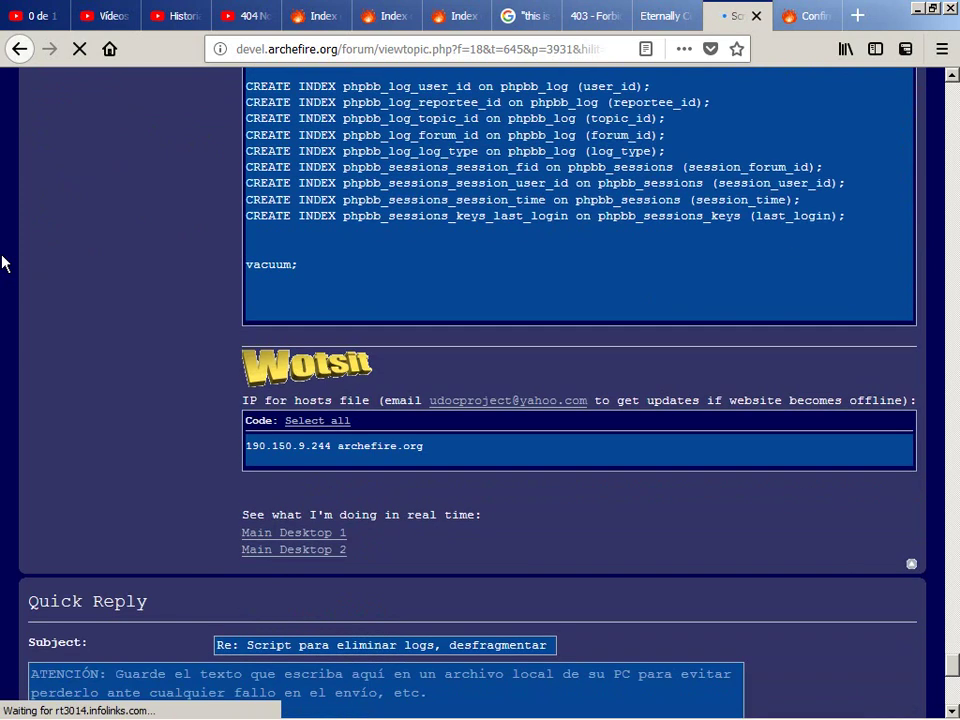
Select the phpBB table-cleaning SQL script in the post and stop Apache from the Command Prompt with httpd -k stop.
{"action": "left_click_drag", "start_coordinate": [334, 270], "coordinate": [247, 142]}
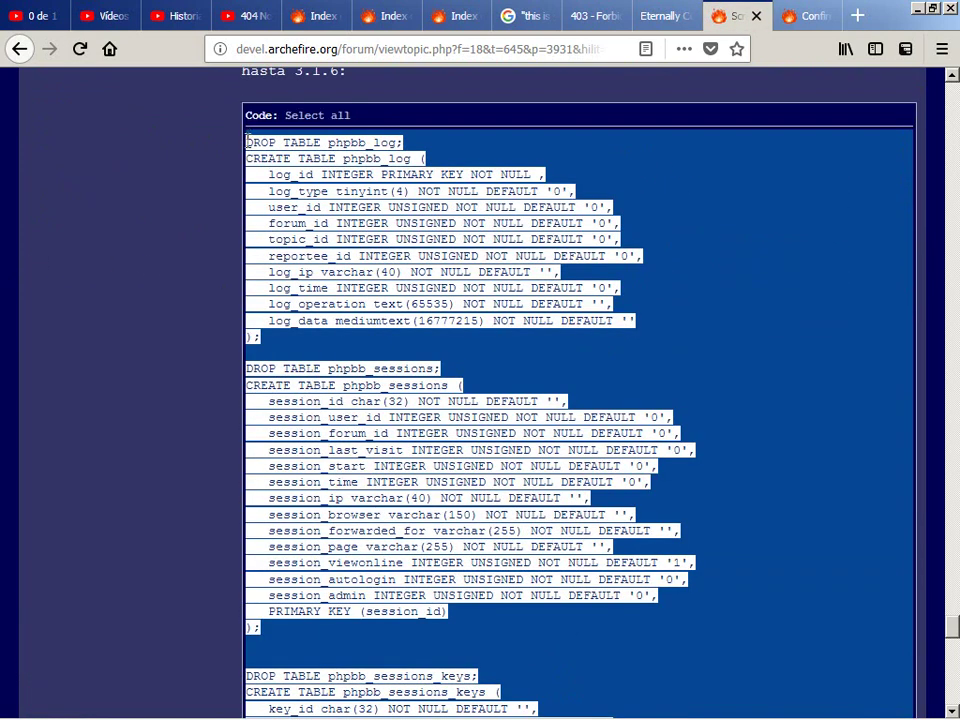
{"action": "key", "text": "alt+Tab"}
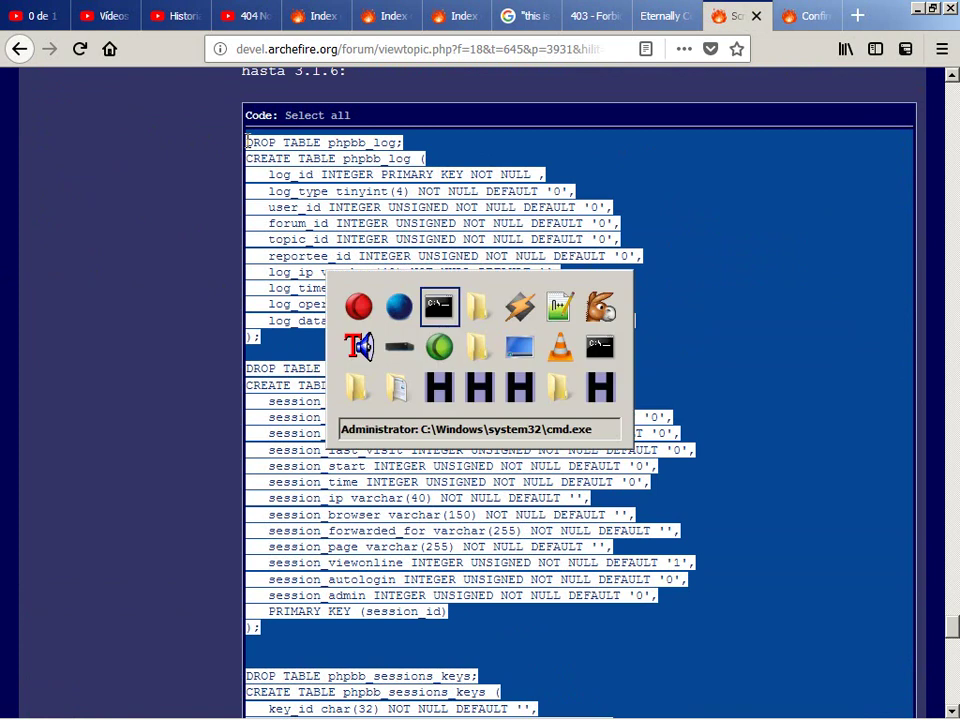
{"action": "type", "text": "httpd -k stop"}
{"action": "key", "text": "Return"}
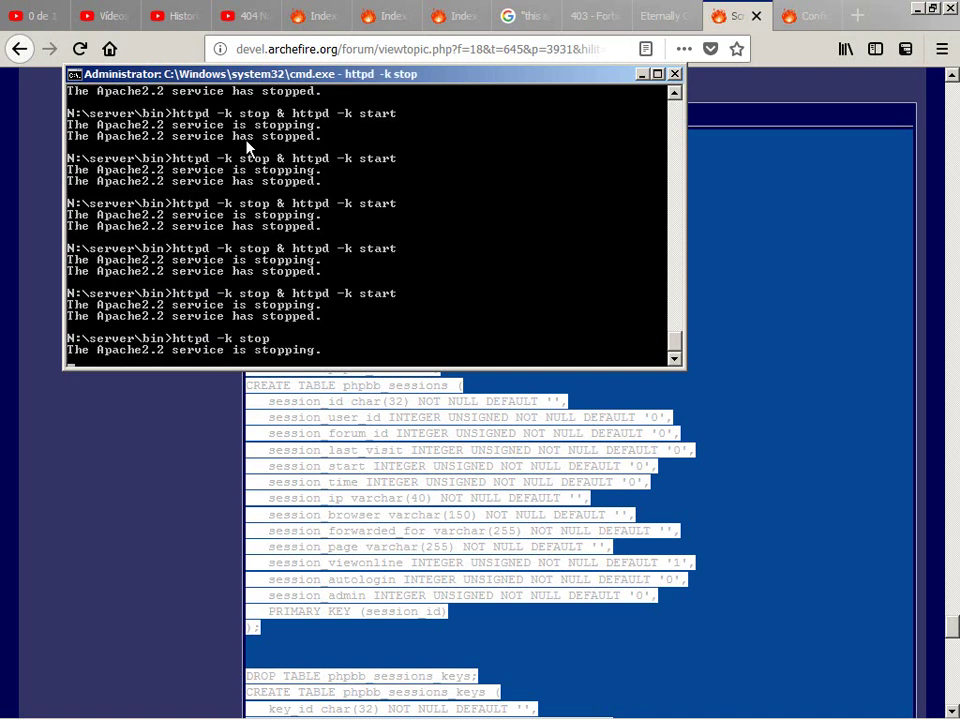
Switch to TextAloud, stop it reading the copied SQL script aloud, and return to the Command Prompt.
{"action": "key", "text": "alt+Tab"}
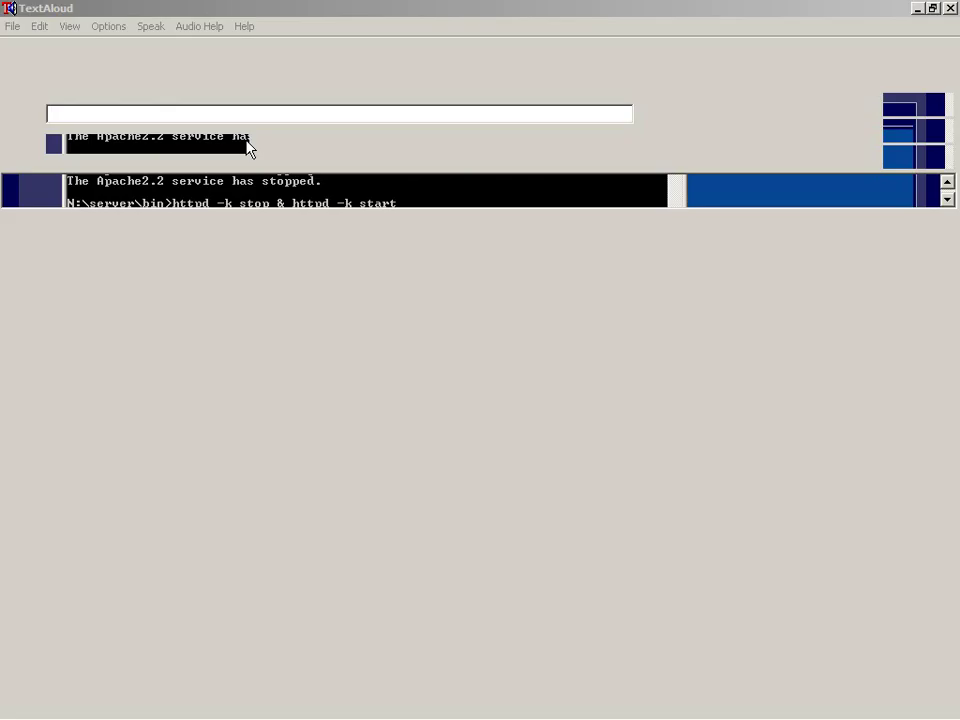
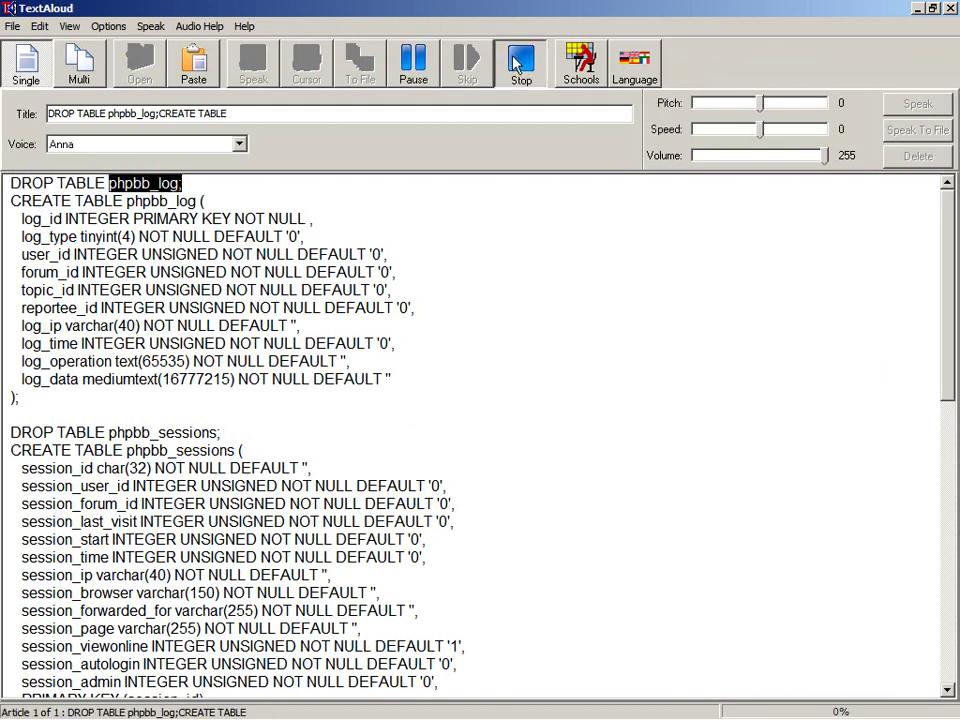
{"action": "left_click", "coordinate": [518, 63]}
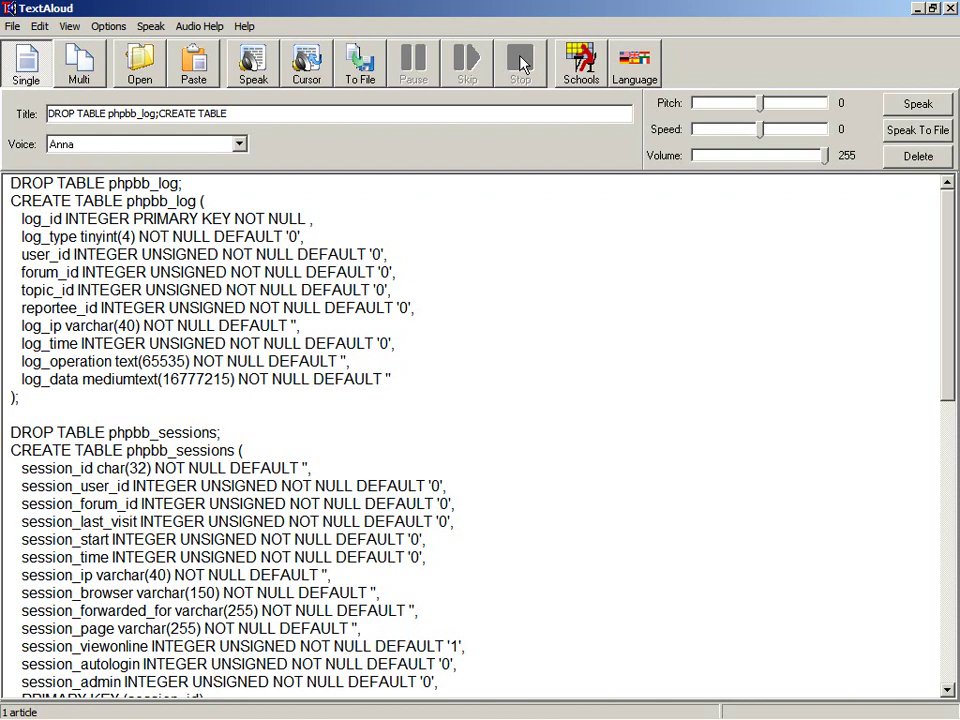
{"action": "key", "text": "alt+Tab"}
{"action": "key", "text": "alt+Tab"}
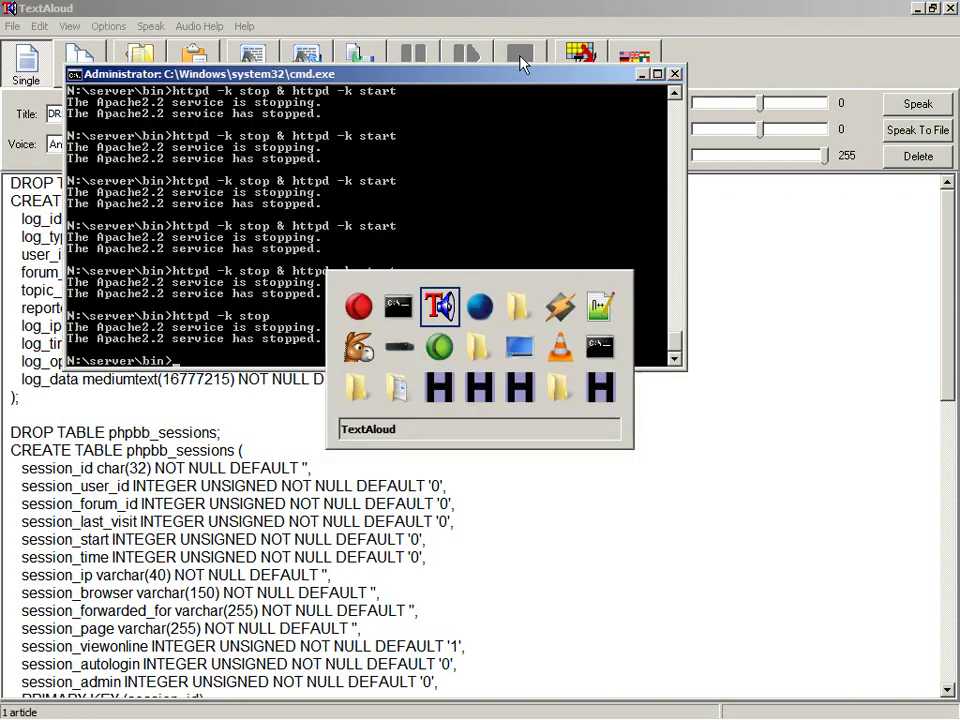
{"action": "key", "text": "alt+Tab"}
{"action": "key", "text": "alt+Tab"}
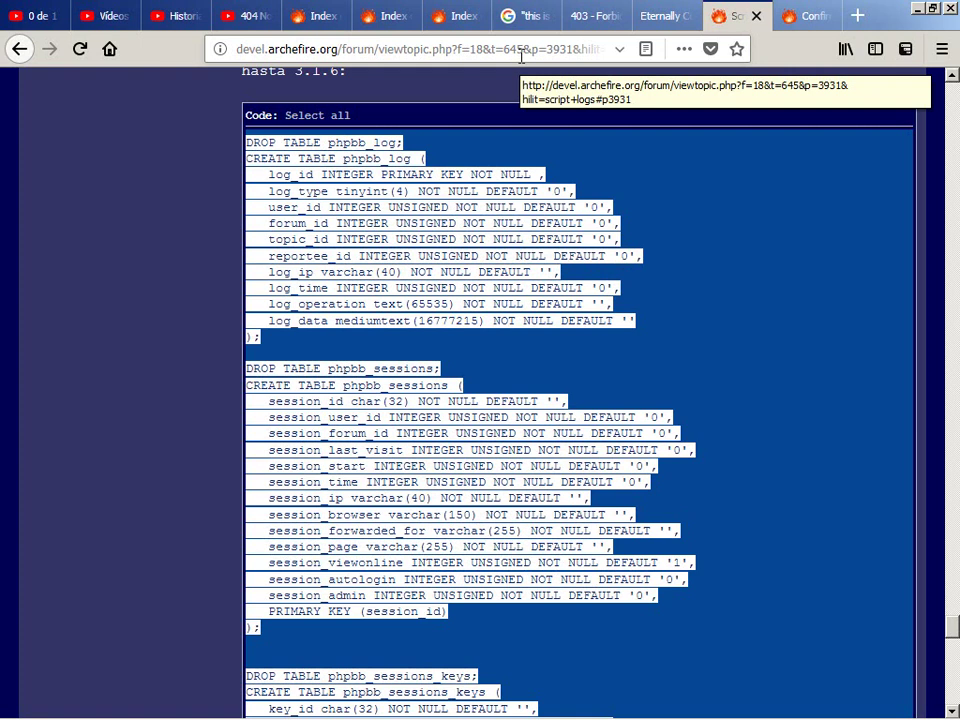
{"action": "key", "text": "alt+Tab"}
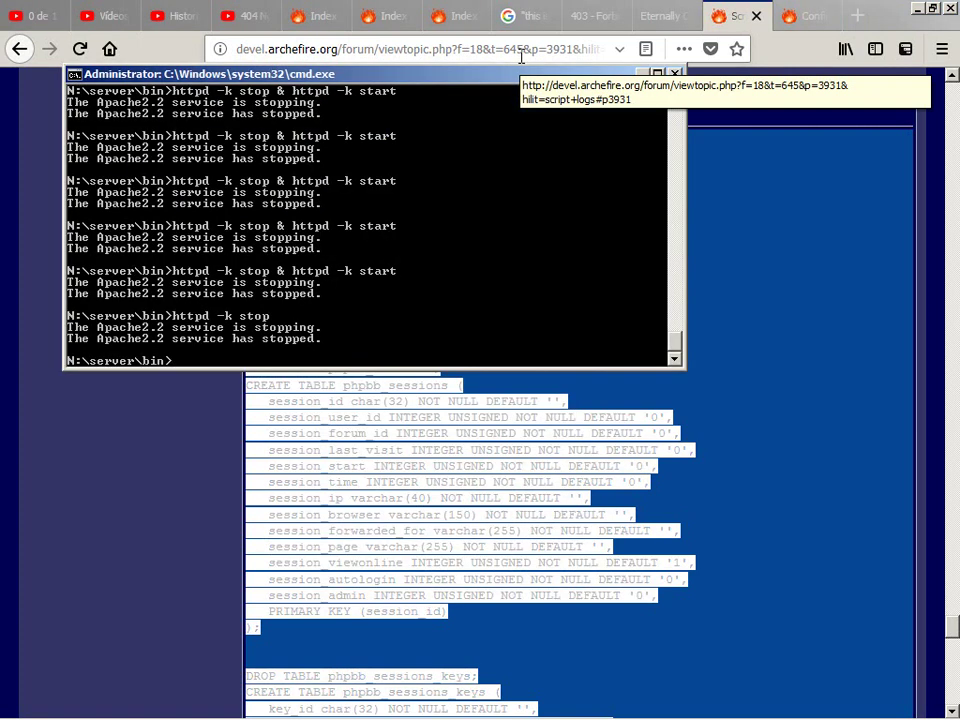
Open a second Command Prompt with start cmd, go to the root of drive N: and list its contents.
{"action": "type", "text": "start cmd"}
{"action": "key", "text": "Return"}
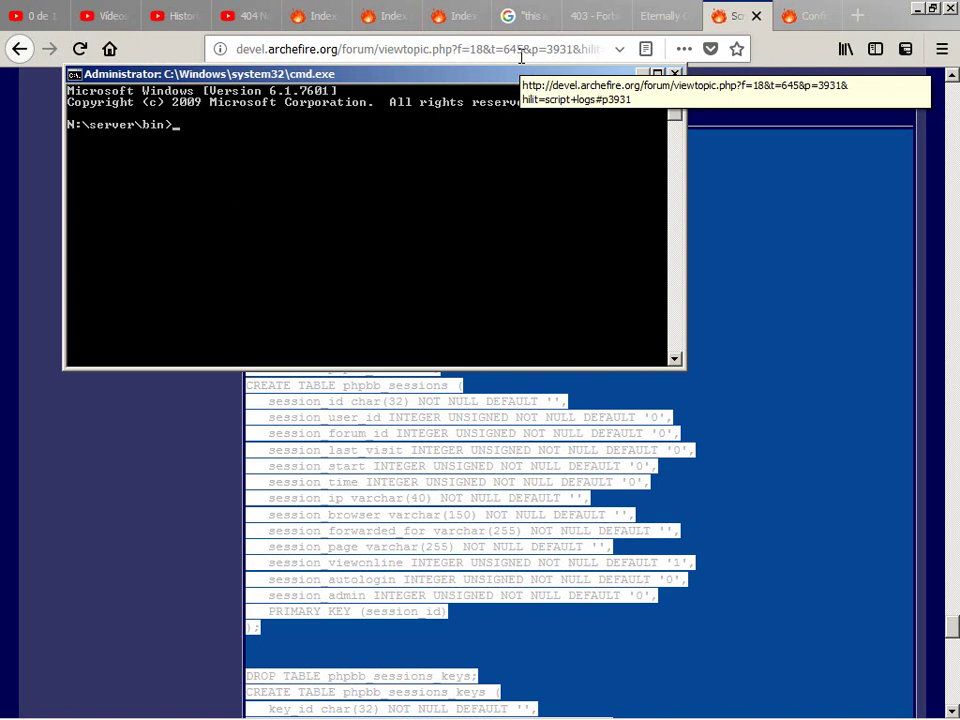
{"action": "type", "text": "cd\\"}
{"action": "key", "text": "Return"}
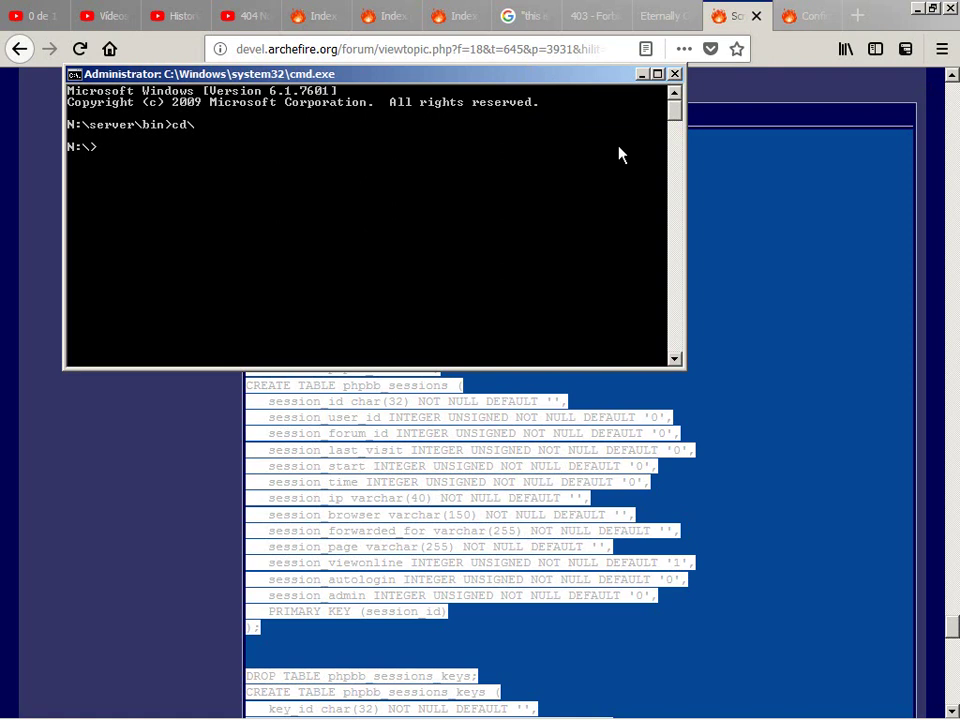
{"action": "type", "text": "dir"}
{"action": "key", "text": "Return"}
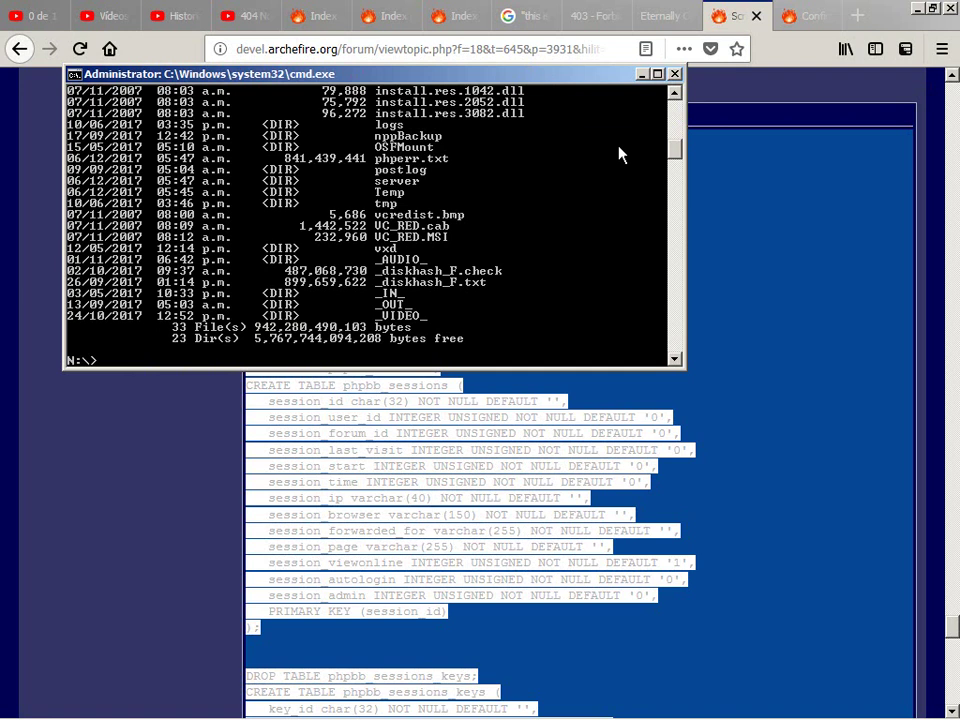
{"action": "scroll", "coordinate": [618, 152], "scroll_direction": "up", "scroll_amount": 1}
{"action": "right_click", "coordinate": [618, 152]}
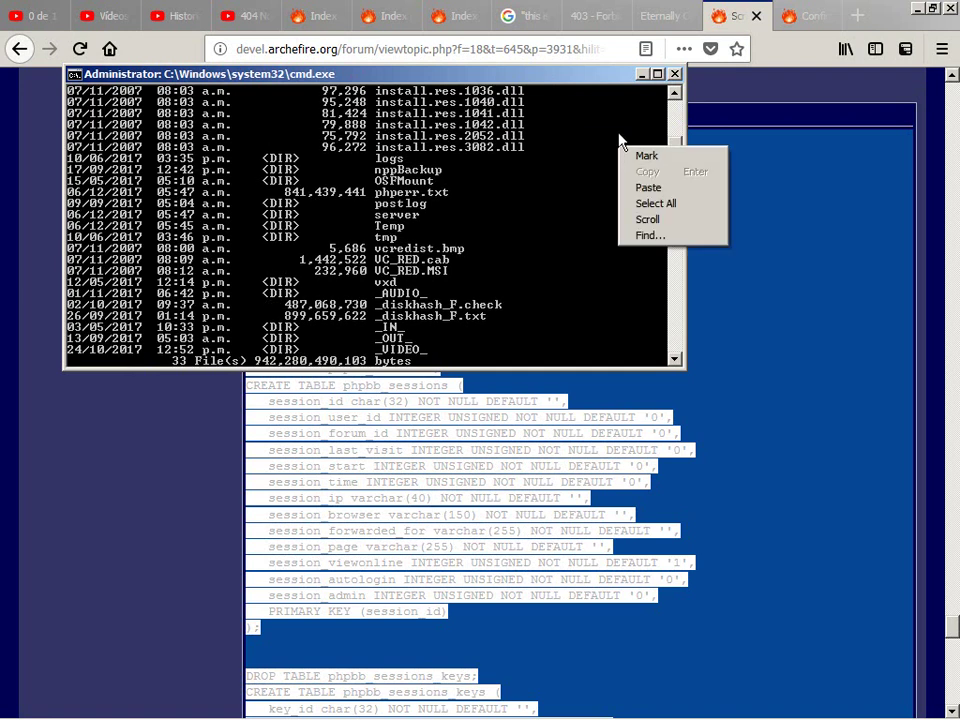
{"action": "key", "text": "Escape"}
{"action": "scroll", "coordinate": [632, 160], "scroll_direction": "down", "scroll_amount": 2}
{"action": "scroll", "coordinate": [632, 172], "scroll_direction": "up", "scroll_amount": 1}
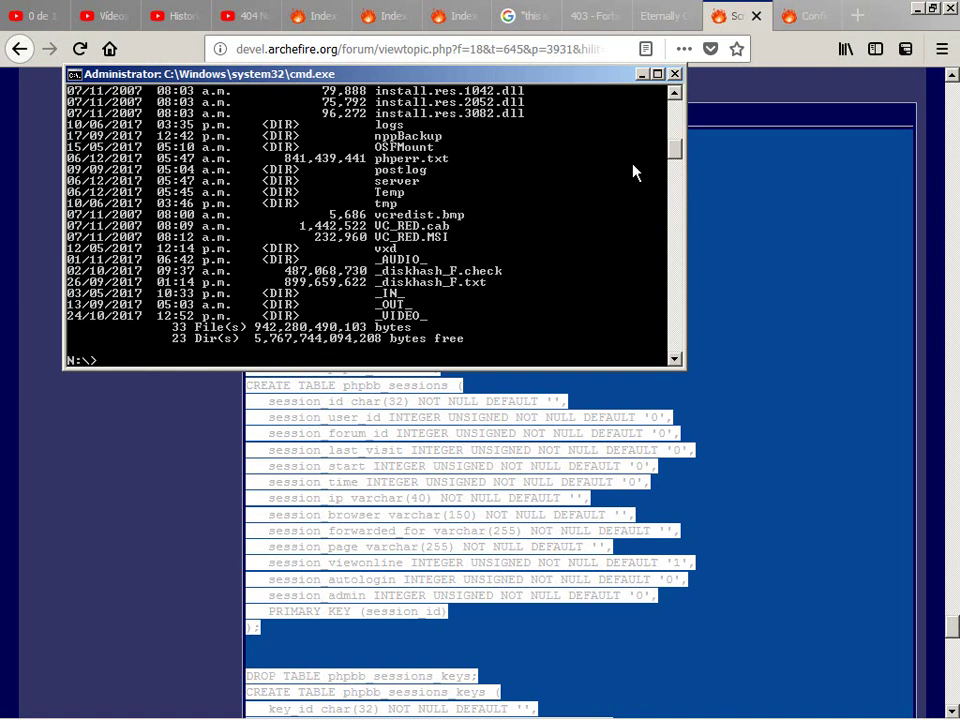
Change to the data_web2.0 folder and list its contents.
{"action": "type", "text": "cd data_web2.0"}
{"action": "key", "text": "Return"}
{"action": "type", "text": "dir"}
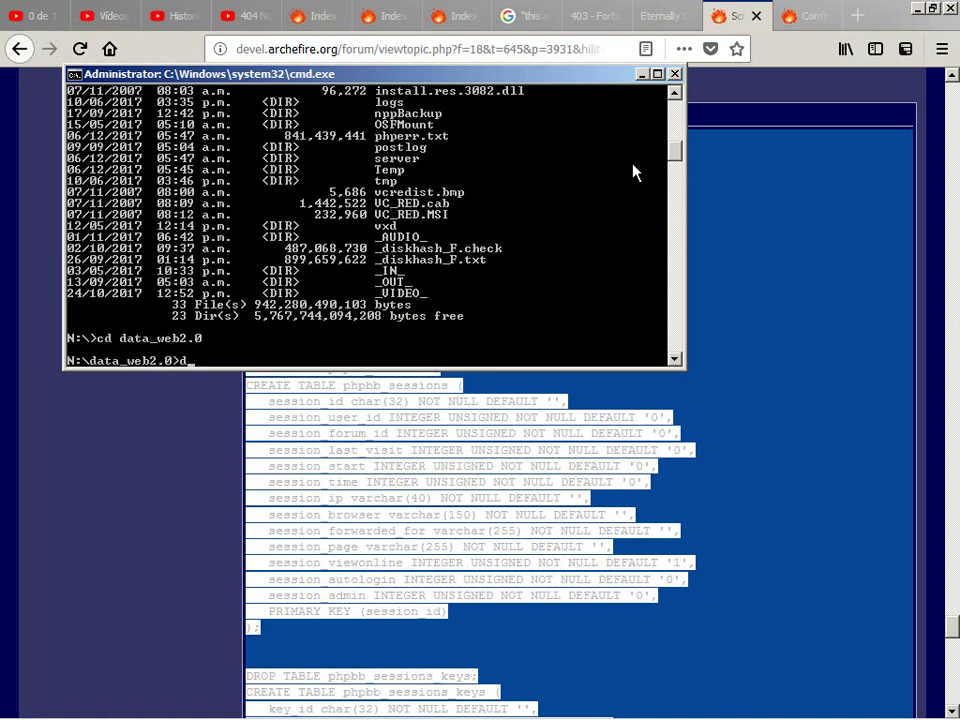
{"action": "key", "text": "Return"}
Check the contents of the common folder, then return to data_web2.0 and list it again.
{"action": "type", "text": "cd common"}
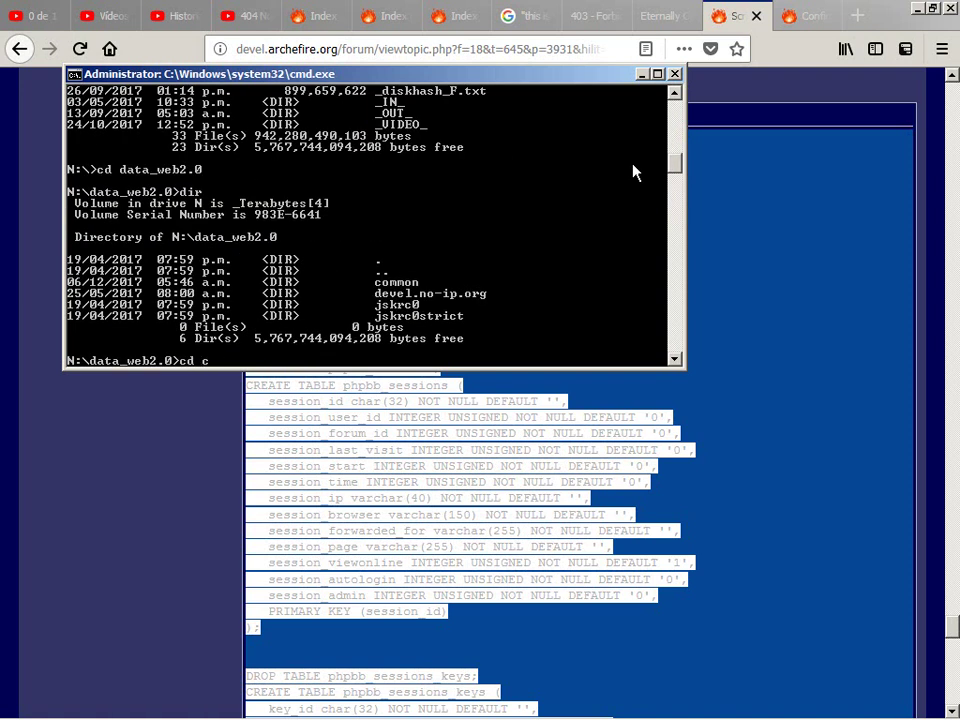
{"action": "key", "text": "Return"}
{"action": "type", "text": "dir"}
{"action": "key", "text": "Return"}
{"action": "type", "text": "cd c"}
{"action": "key", "text": "BackSpace"}
{"action": "key", "text": "BackSpace"}
{"action": "type", "text": ".."}
{"action": "key", "text": "Return"}
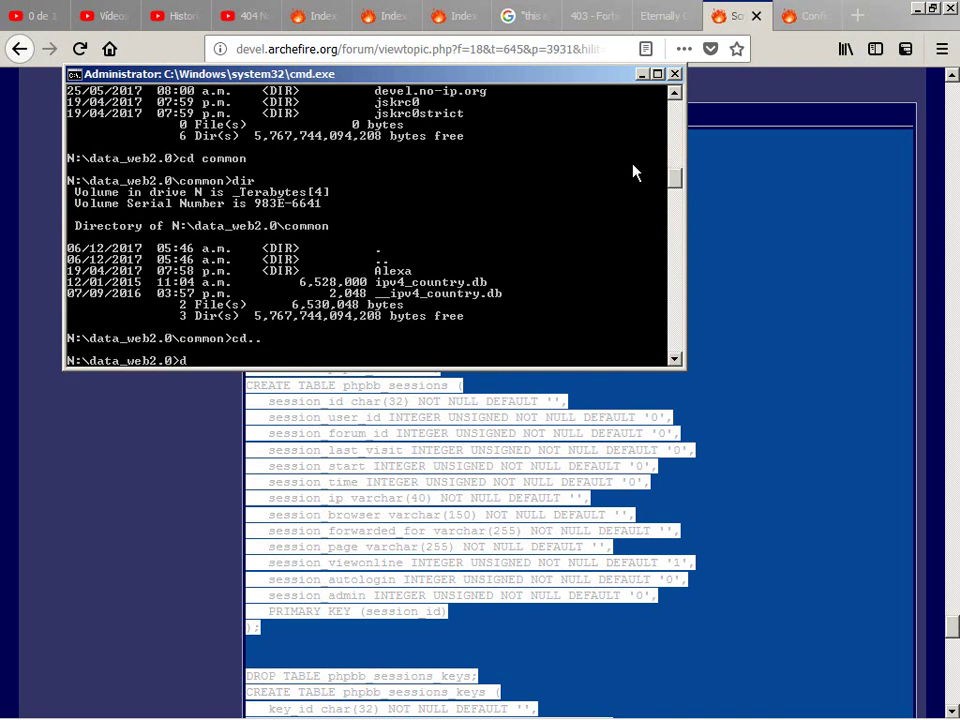
{"action": "type", "text": "dir"}
{"action": "key", "text": "Return"}
Change to the devel.no-ip.org folder and list its contents.
{"action": "type", "text": "cd devel.no-ip.org"}
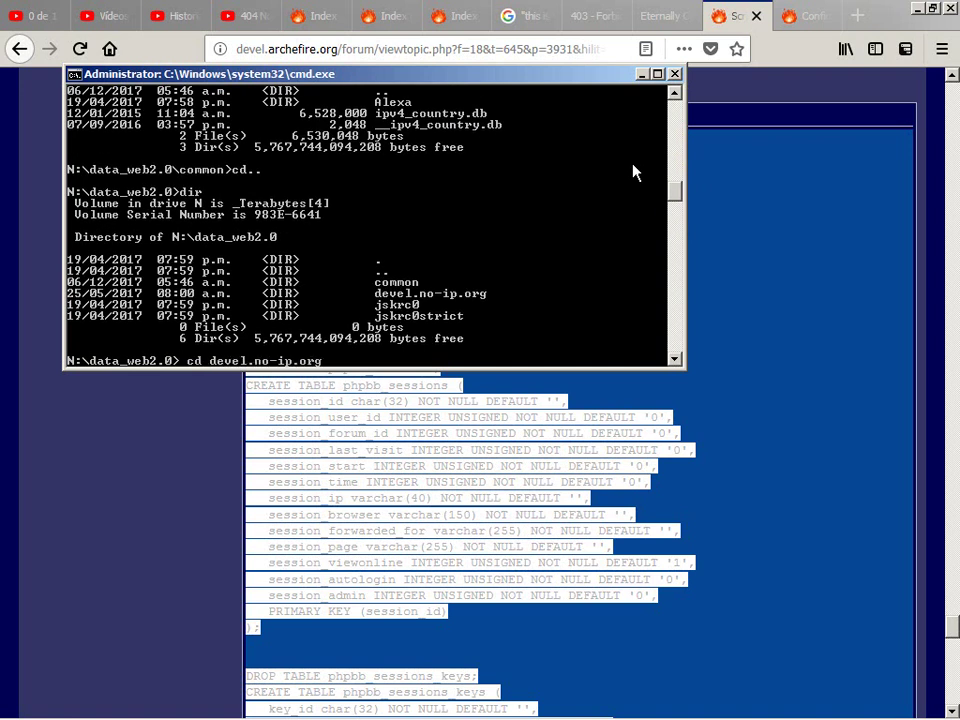
{"action": "key", "text": "Tab"}
{"action": "key", "text": "Return"}
{"action": "type", "text": "dir"}
{"action": "key", "text": "Return"}
List the contents of the forum folder and of its en subfolder.
{"action": "type", "text": "cd forum"}
{"action": "key", "text": "Return"}
{"action": "type", "text": "dir"}
{"action": "key", "text": "Return"}
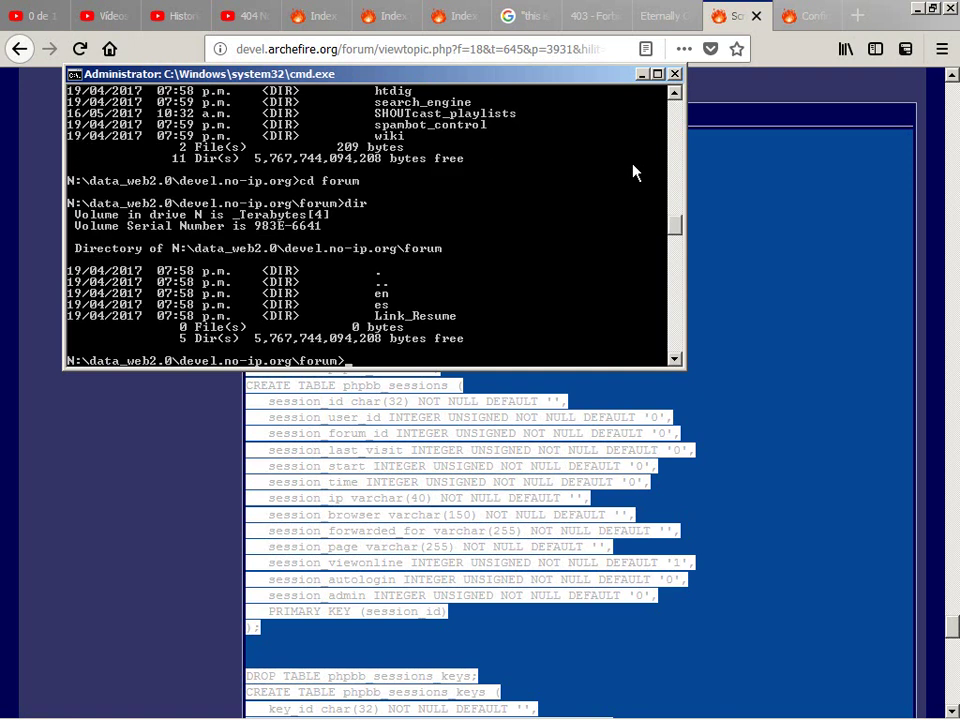
{"action": "type", "text": "cd en"}
{"action": "key", "text": "Return"}
{"action": "type", "text": "dir"}
{"action": "key", "text": "Return"}
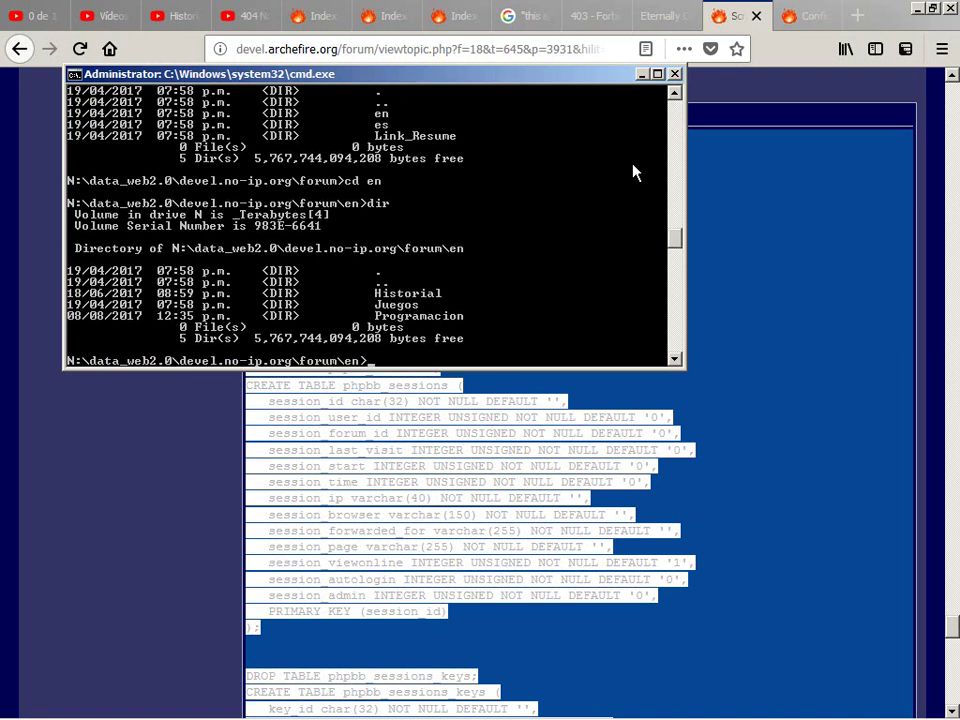
Go back up to forum and list the contents of its es subfolder.
{"action": "type", "text": "cd.."}
{"action": "key", "text": "Return"}
{"action": "type", "text": "cd es"}
{"action": "key", "text": "Return"}
{"action": "type", "text": "dir"}
{"action": "key", "text": "Return"}
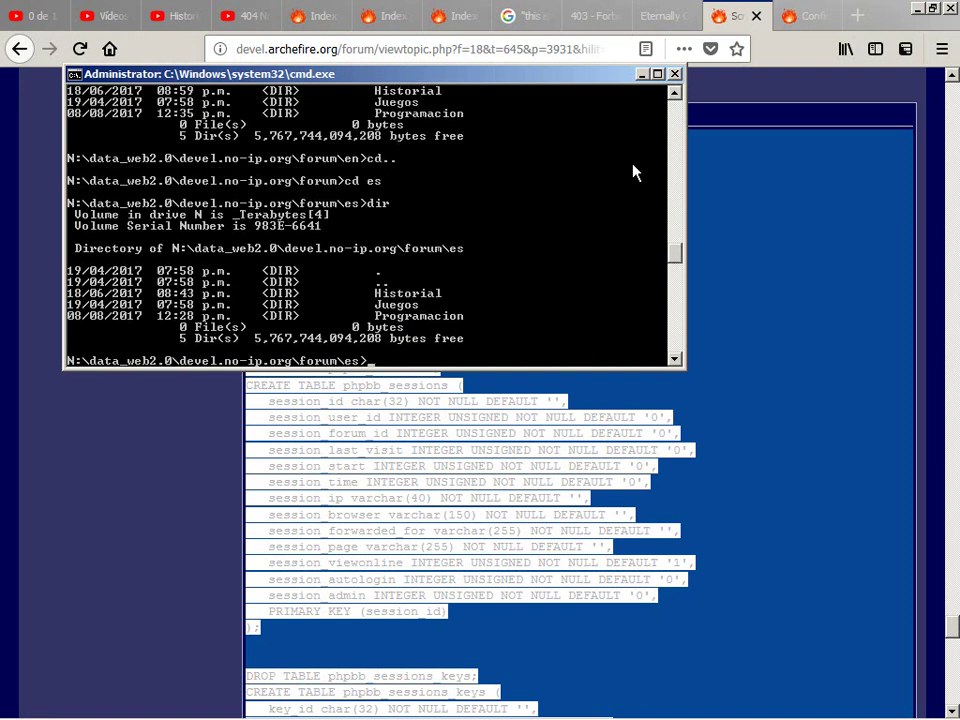
Return through the forum folder to devel.no-ip.org, listing the contents at each level.
{"action": "type", "text": "cd.."}
{"action": "key", "text": "Return"}
{"action": "type", "text": "dir"}
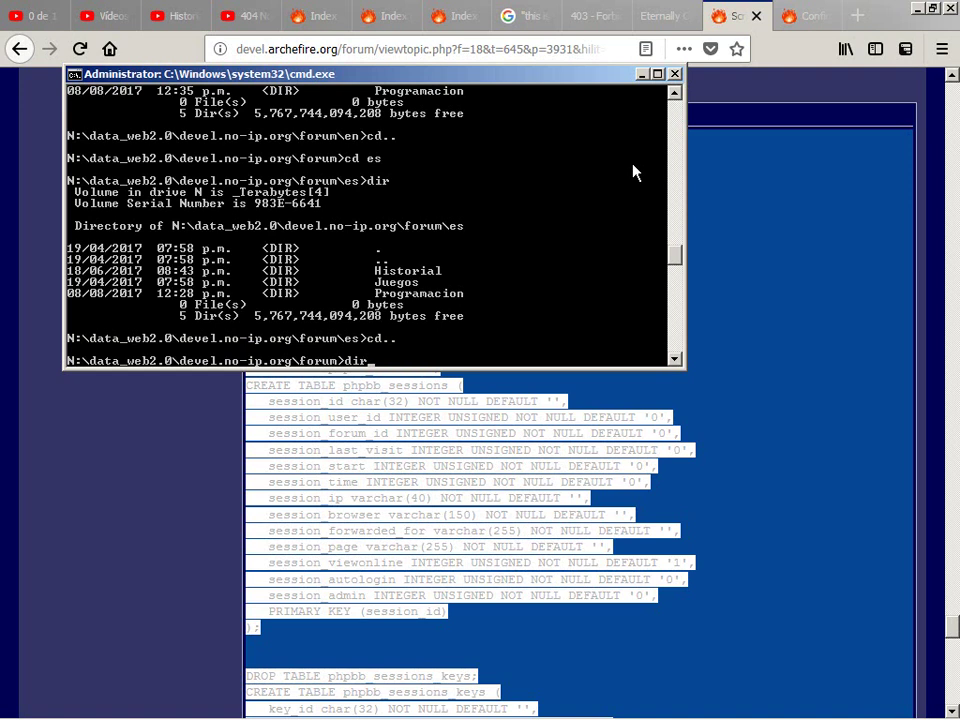
{"action": "key", "text": "Return"}
{"action": "type", "text": "cd.."}
{"action": "key", "text": "Return"}
{"action": "type", "text": "dir"}
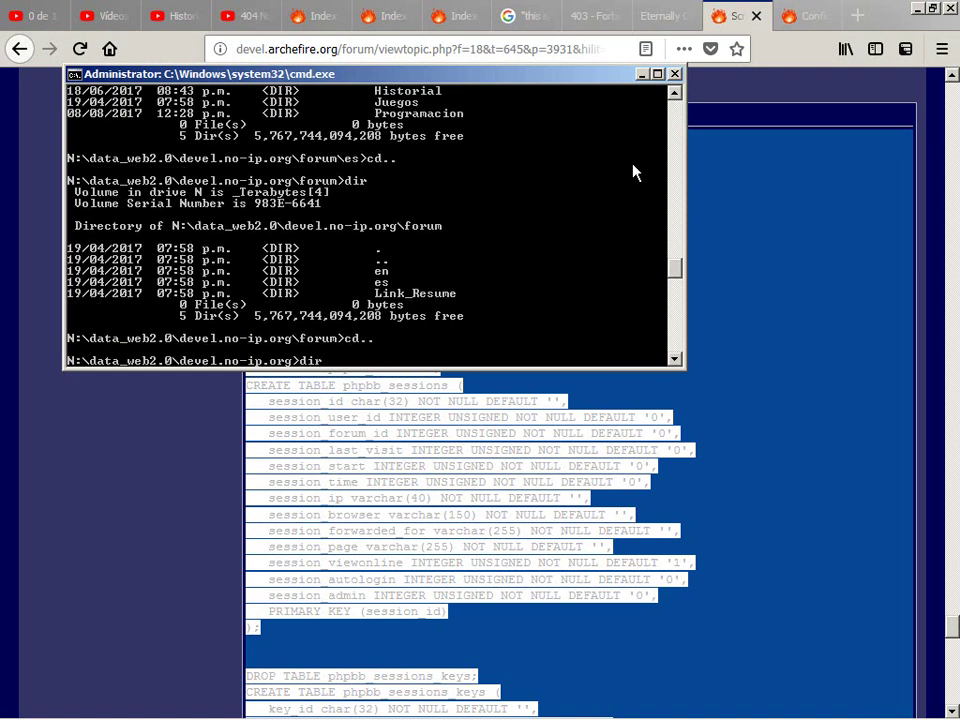
{"action": "key", "text": "Return"}
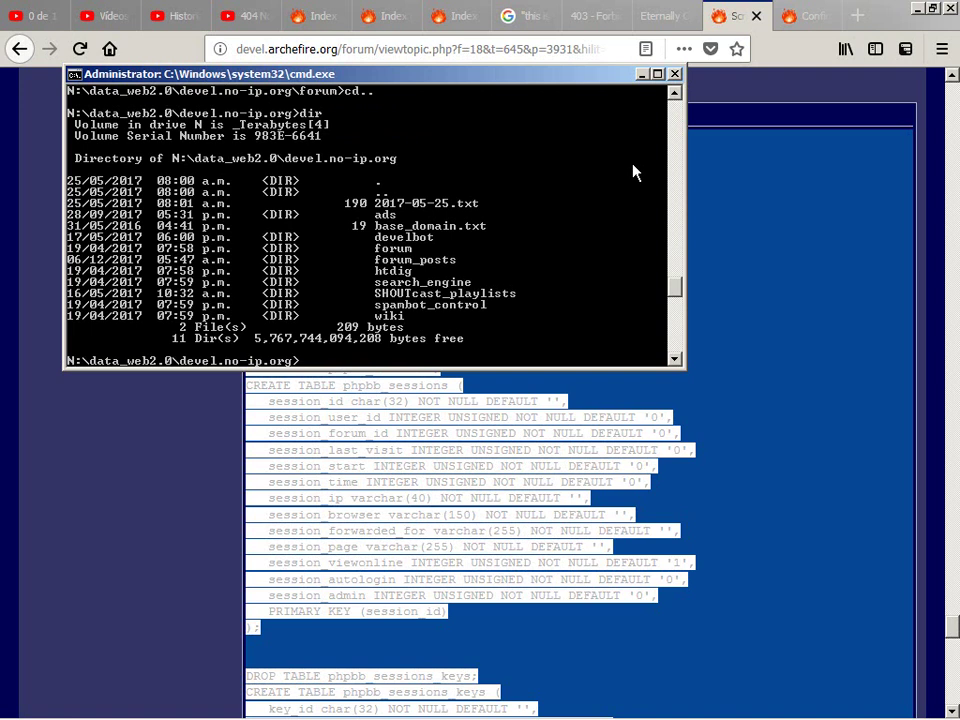
Change to the forum_posts folder and list its files.
{"action": "type", "text": "cd forum_posts"}
{"action": "key", "text": "Return"}
{"action": "type", "text": "dir"}
{"action": "key", "text": "Return"}
Open the devel_no_ip_org_forum.db database with sqlite3.
{"action": "type", "text": "sqlite3"}
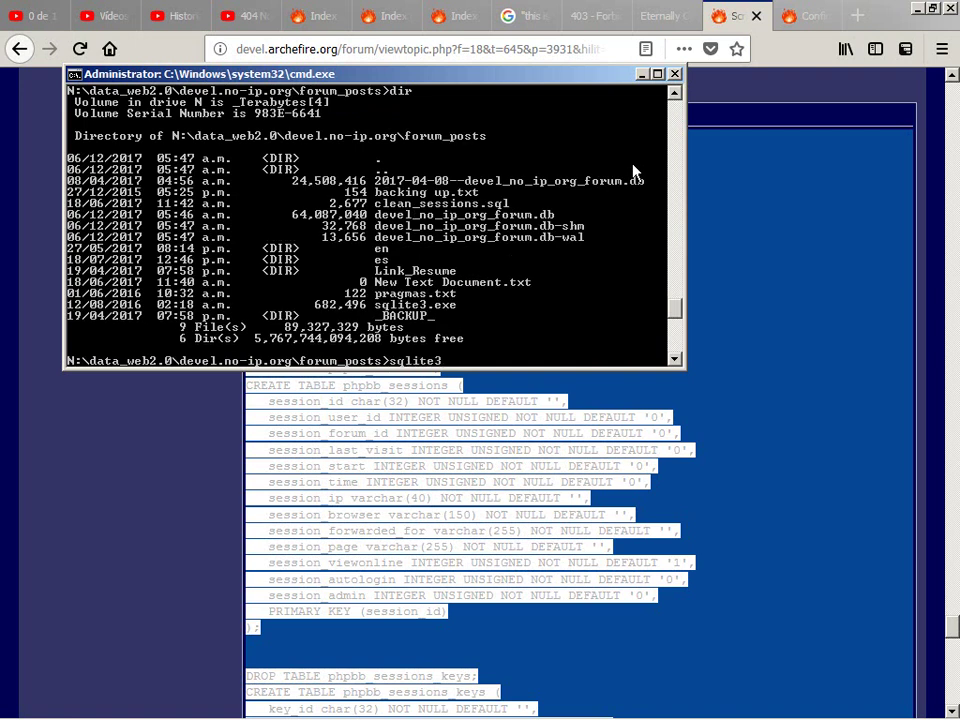
{"action": "type", "text": " deve"}
{"action": "key", "text": "Tab"}
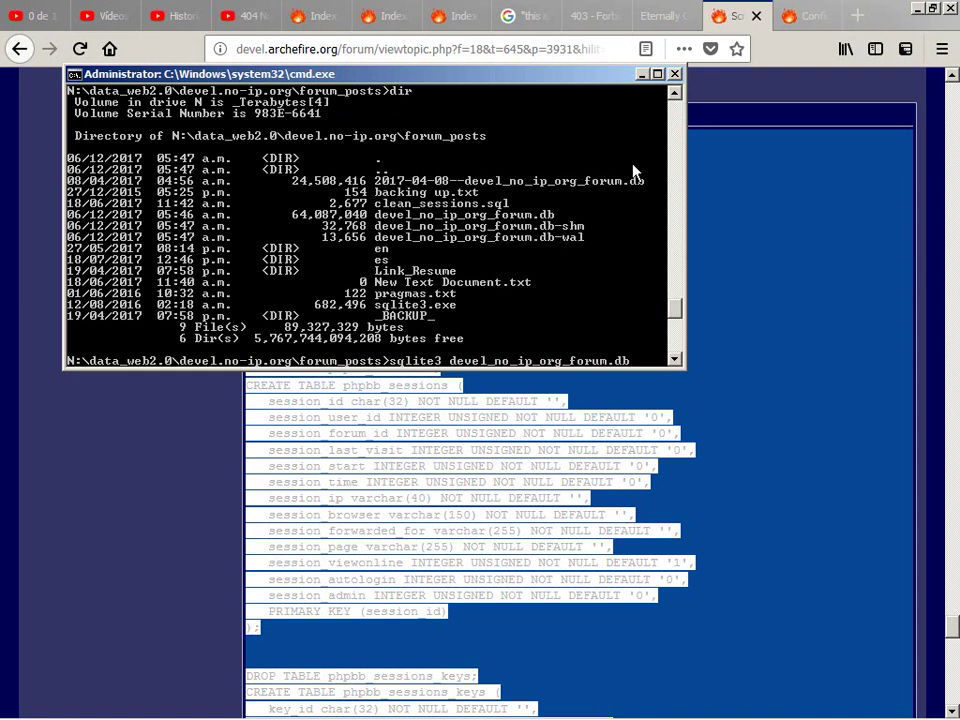
{"action": "key", "text": "Return"}
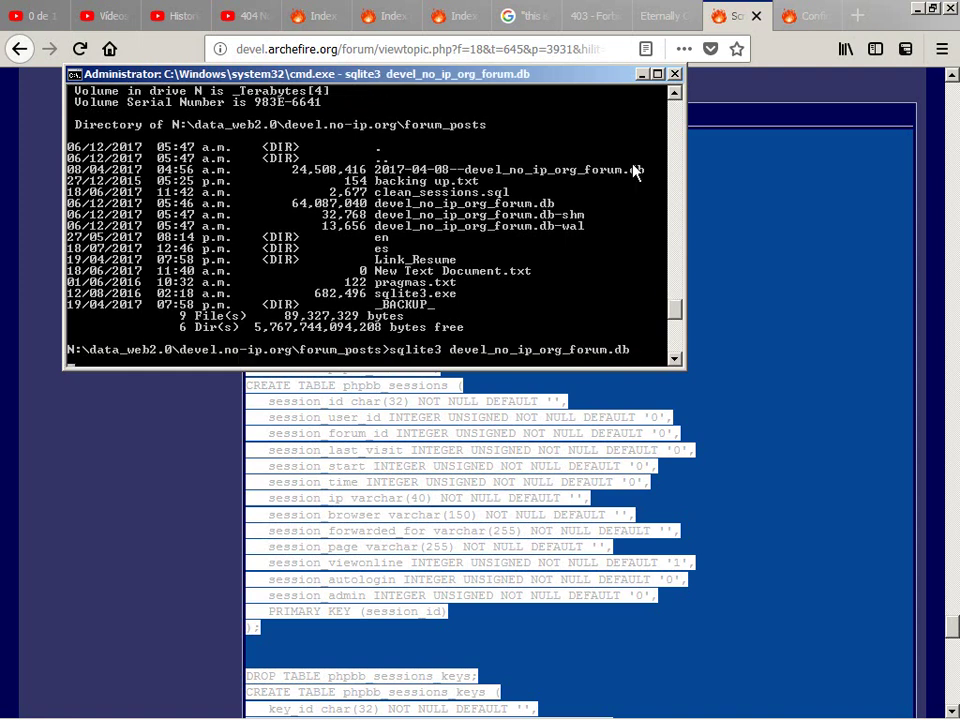
Switch to the forum topic in the browser and look through the first and second SQLite 3 cleanup scripts and the dump command.
{"action": "key", "text": "alt+Tab"}
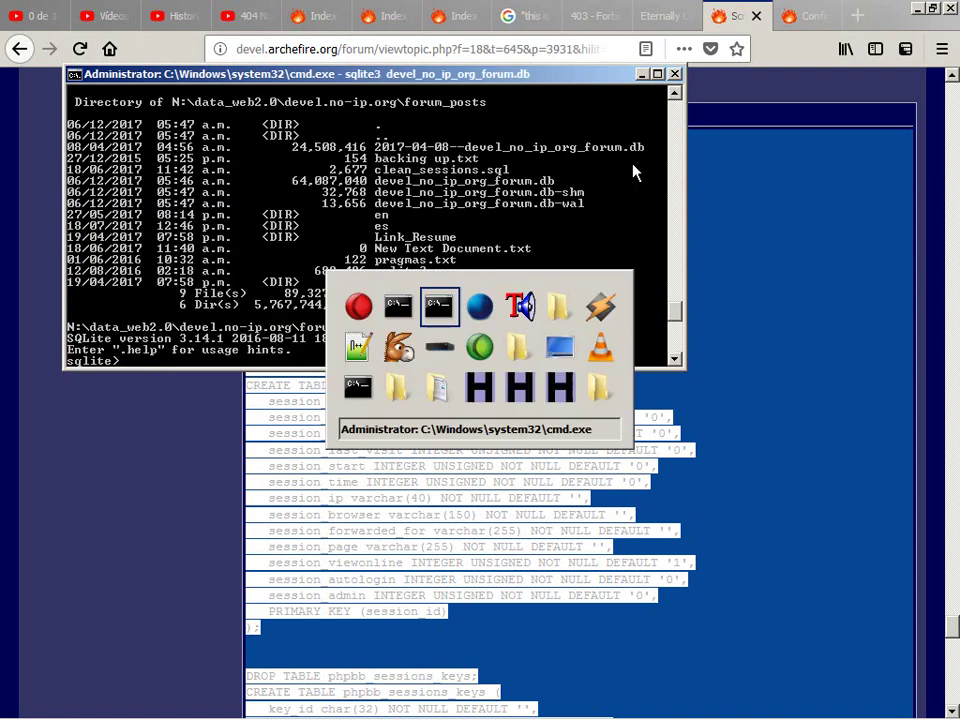
{"action": "scroll", "coordinate": [633, 168], "scroll_direction": "up", "scroll_amount": 4}
{"action": "scroll", "coordinate": [633, 168], "scroll_direction": "down", "scroll_amount": 7}
{"action": "scroll", "coordinate": [633, 165], "scroll_direction": "up", "scroll_amount": 4}
{"action": "scroll", "coordinate": [632, 172], "scroll_direction": "down", "scroll_amount": 12}
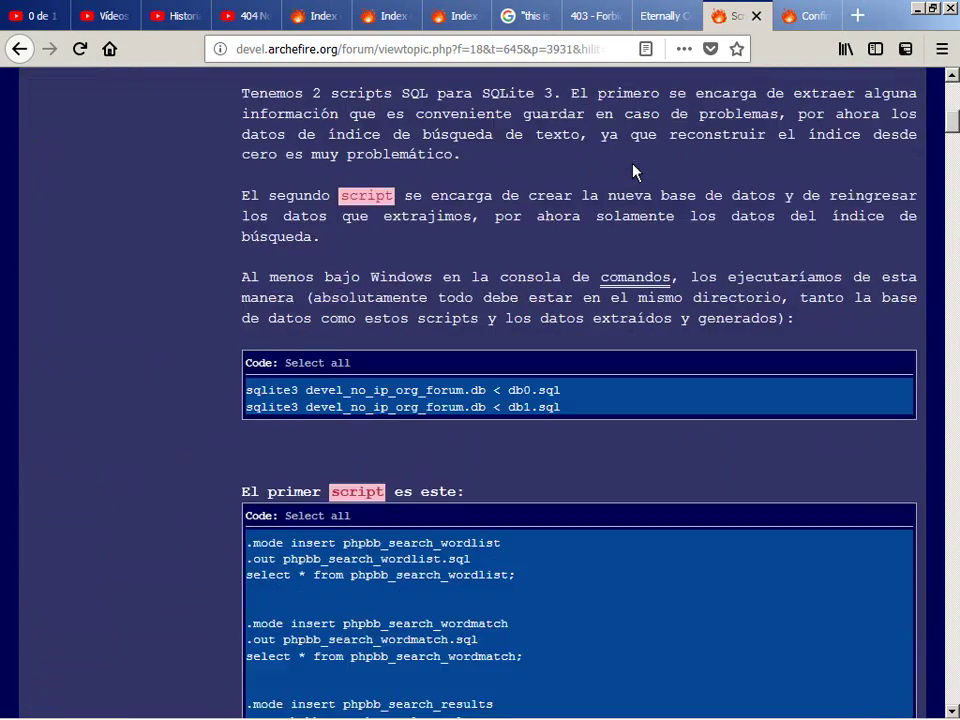
{"action": "scroll", "coordinate": [633, 164], "scroll_direction": "up", "scroll_amount": 3}
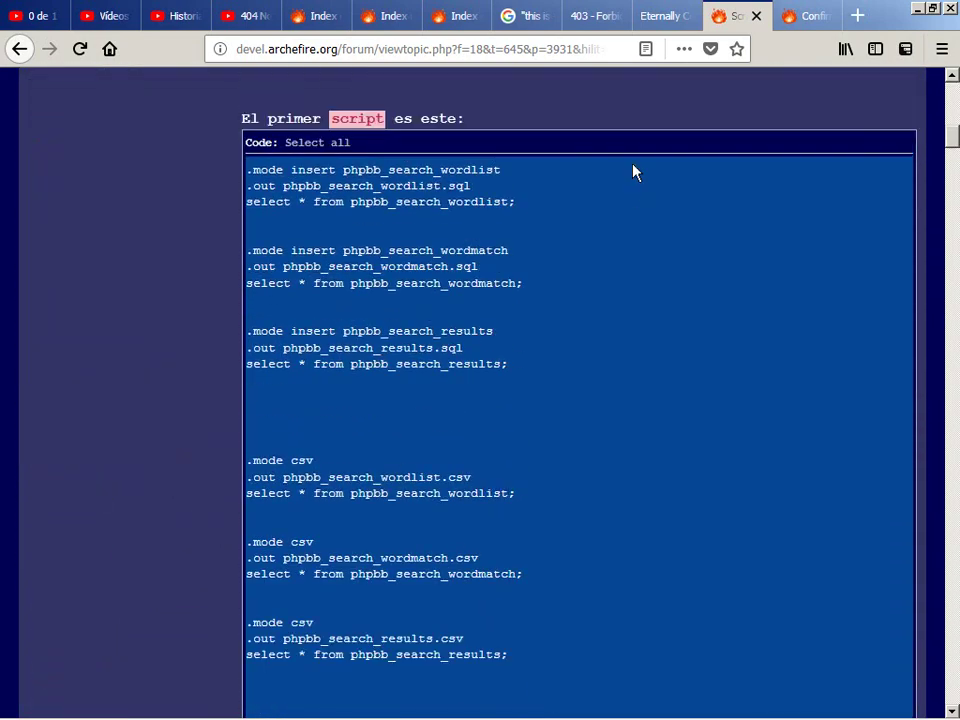
{"action": "scroll", "coordinate": [632, 172], "scroll_direction": "down", "scroll_amount": 5}
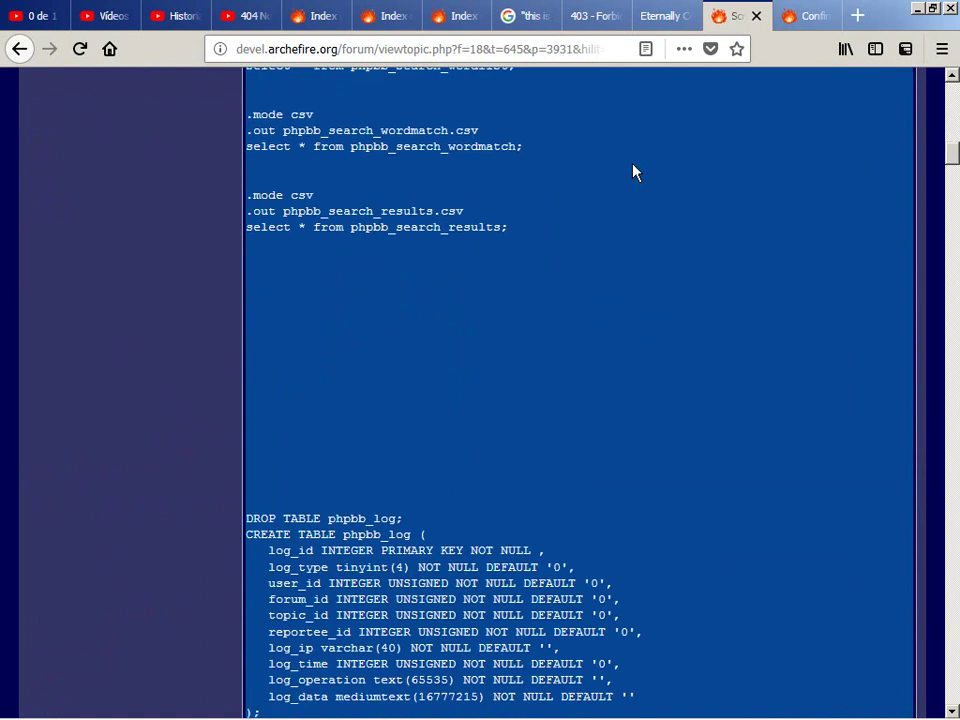
{"action": "scroll", "coordinate": [632, 172], "scroll_direction": "down", "scroll_amount": 10}
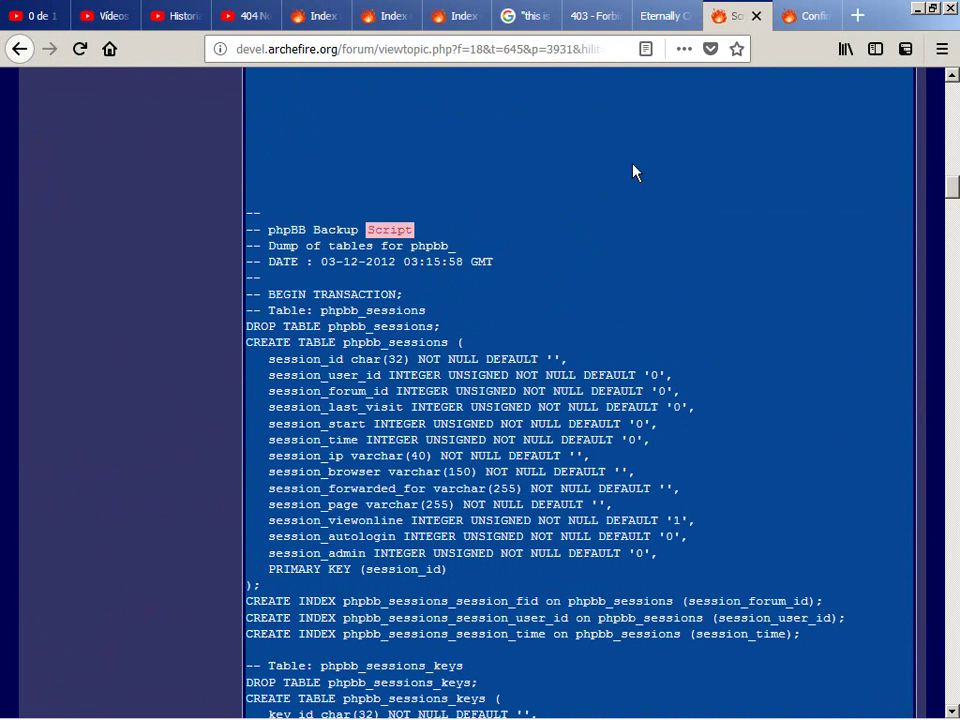
{"action": "scroll", "coordinate": [632, 172], "scroll_direction": "down", "scroll_amount": 9}
{"action": "scroll", "coordinate": [632, 172], "scroll_direction": "down", "scroll_amount": 15}
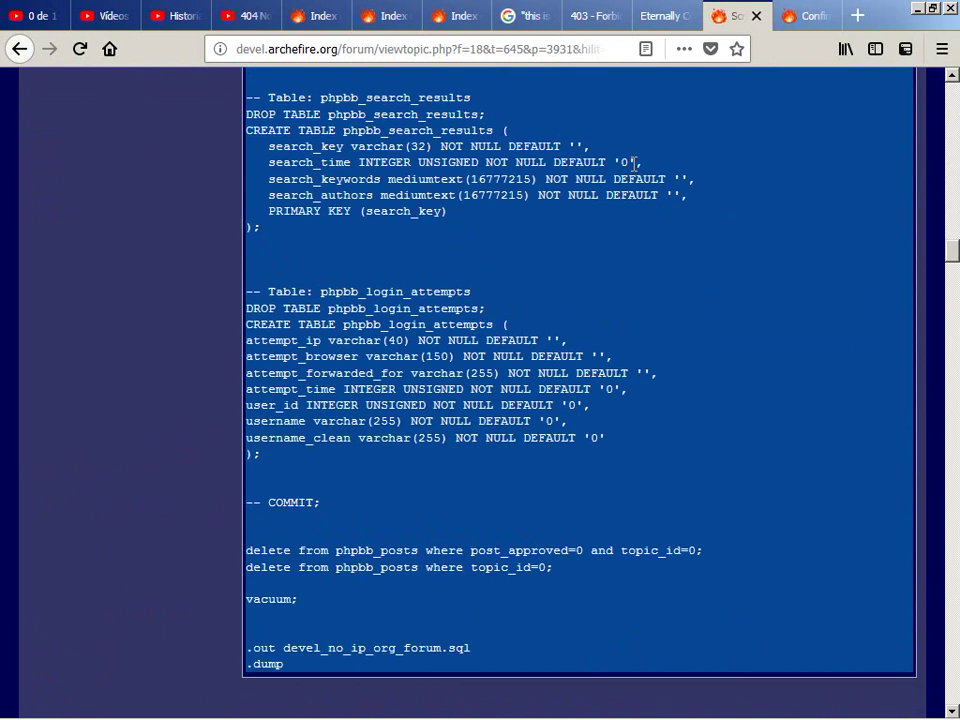
{"action": "scroll", "coordinate": [632, 172], "scroll_direction": "down", "scroll_amount": 1}
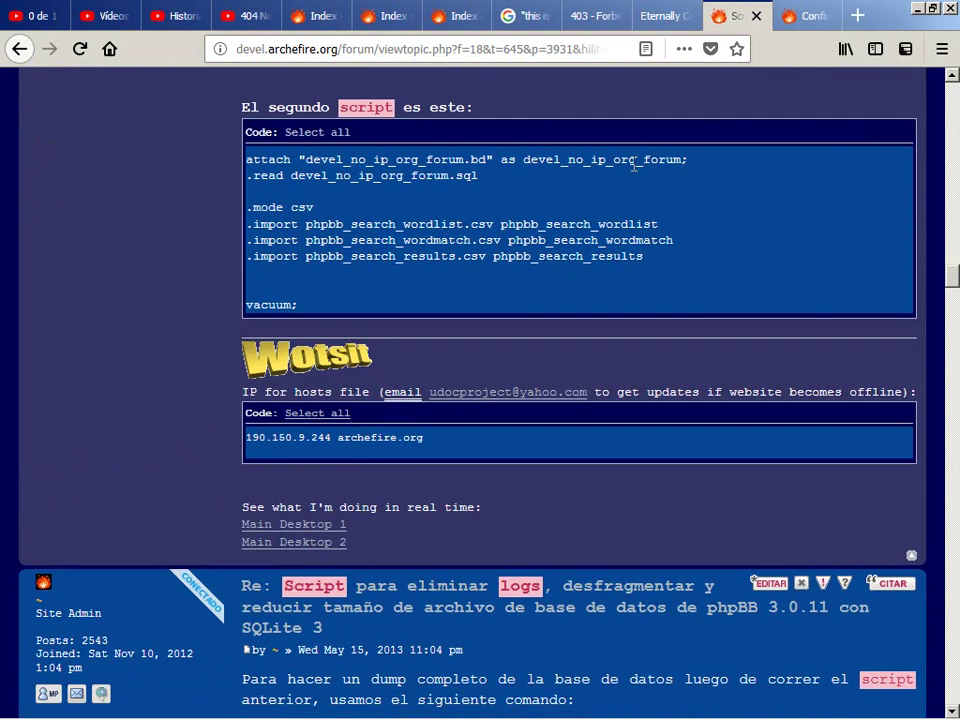
{"action": "scroll", "coordinate": [632, 168], "scroll_direction": "down", "scroll_amount": 10}
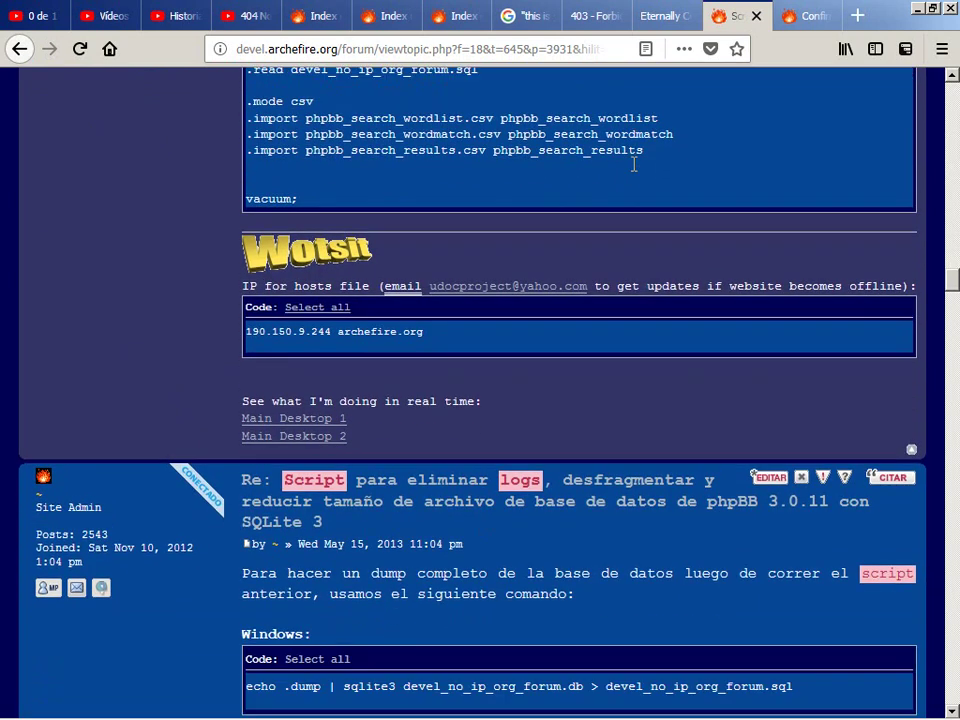
{"action": "scroll", "coordinate": [632, 172], "scroll_direction": "down", "scroll_amount": 20}
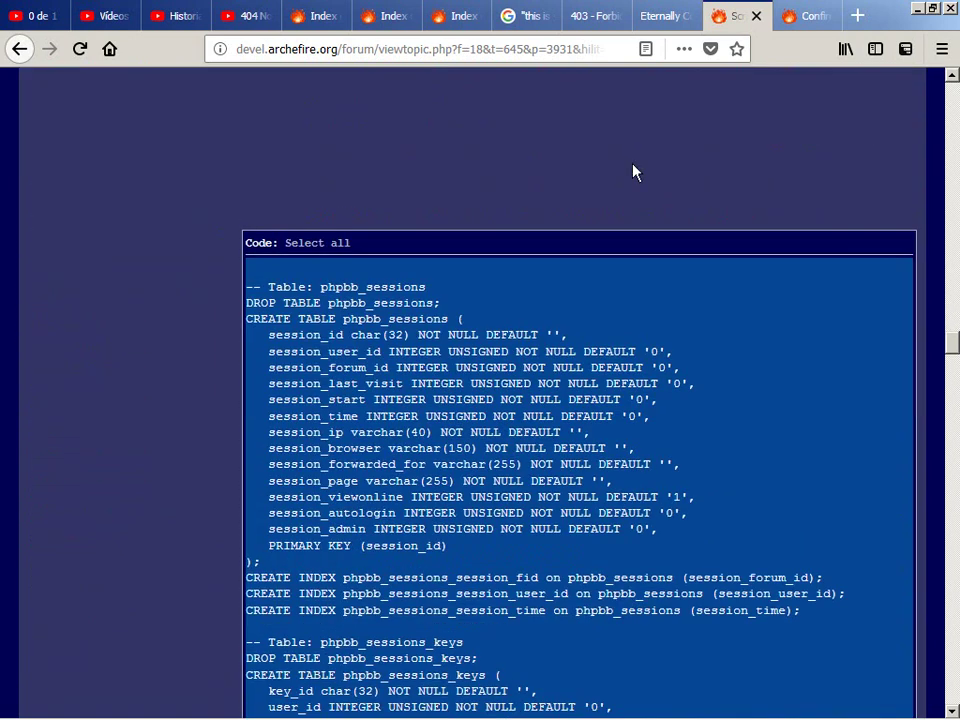
Read the October 17, 2014 abbreviated version's introduction and its phpbb_sessions code fragment.
{"action": "scroll", "coordinate": [632, 172], "scroll_direction": "up", "scroll_amount": 8}
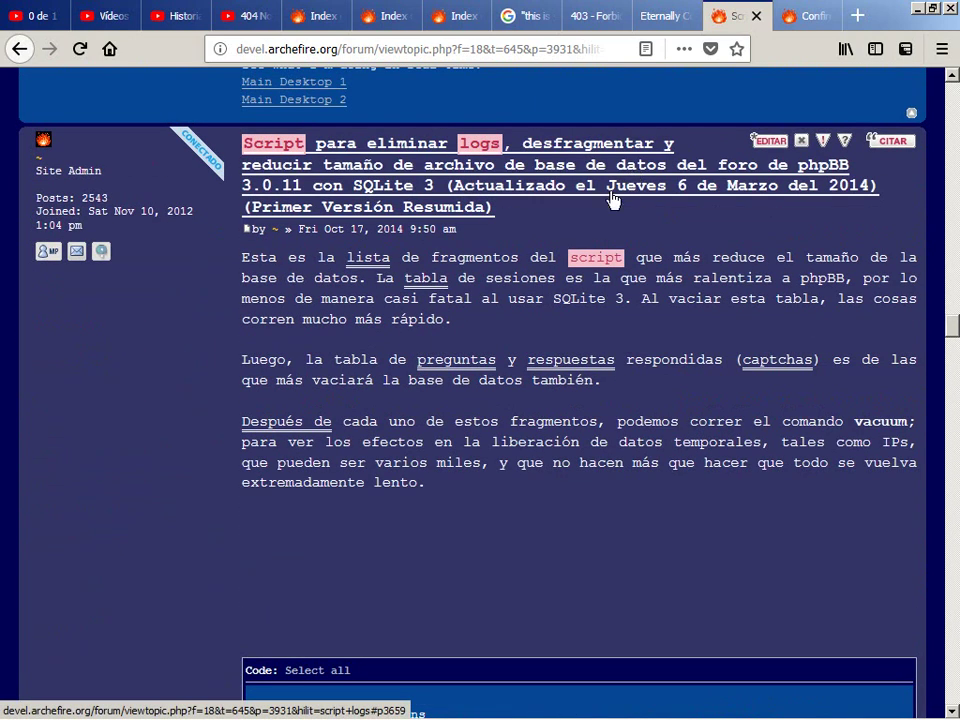
{"action": "scroll", "coordinate": [238, 333], "scroll_direction": "down", "scroll_amount": 5}
{"action": "scroll", "coordinate": [238, 335], "scroll_direction": "down", "scroll_amount": 7}
{"action": "scroll", "coordinate": [238, 333], "scroll_direction": "up", "scroll_amount": 12}
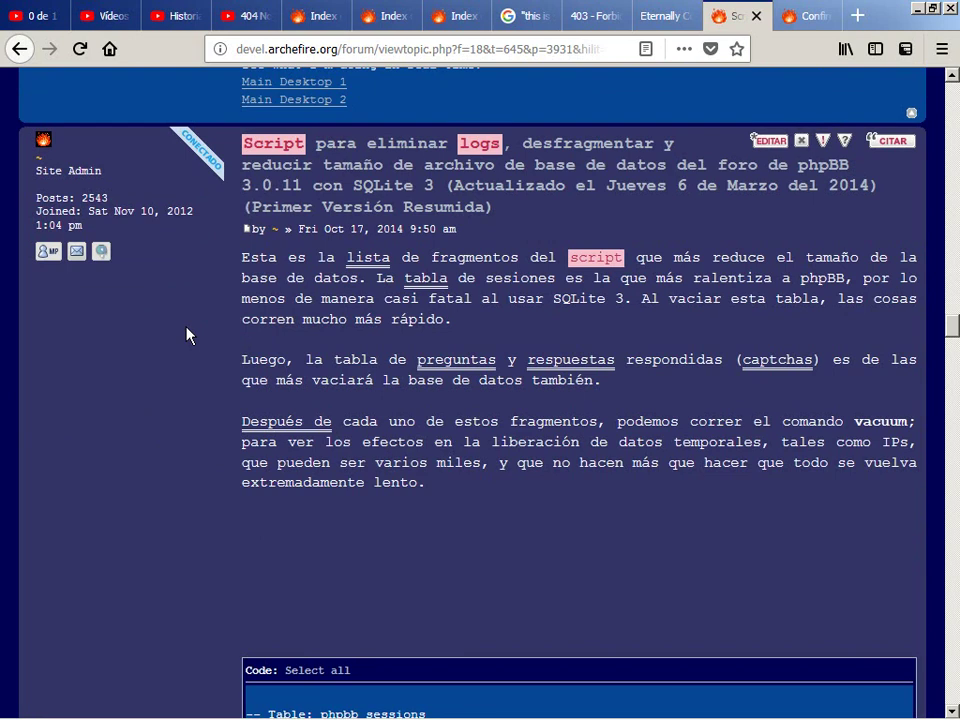
{"action": "scroll", "coordinate": [187, 335], "scroll_direction": "down", "scroll_amount": 4}
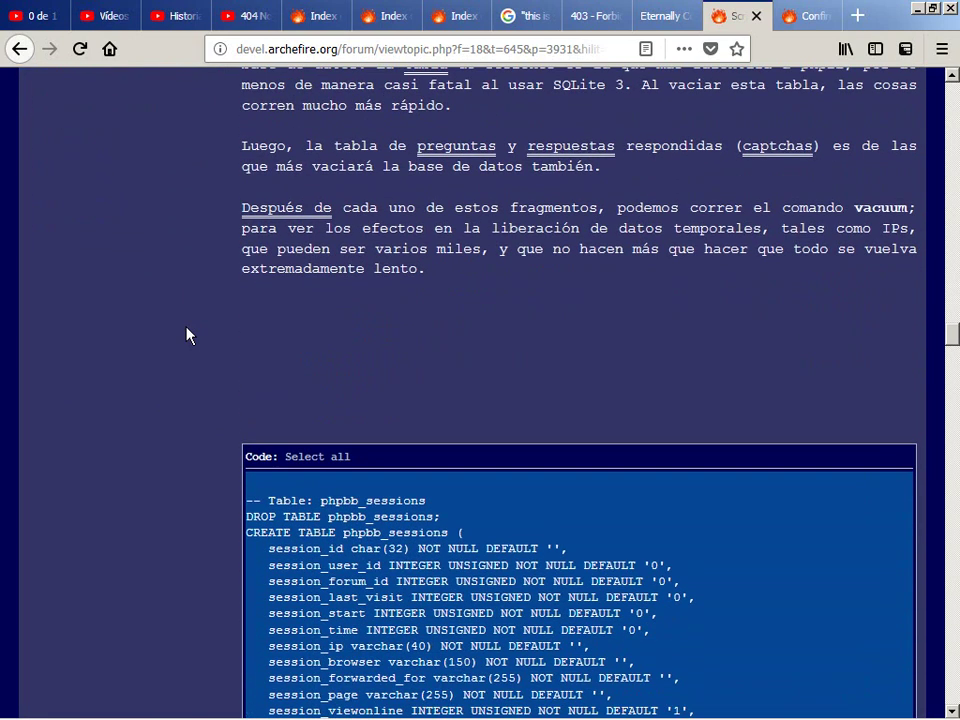
{"action": "scroll", "coordinate": [187, 335], "scroll_direction": "down", "scroll_amount": 2}
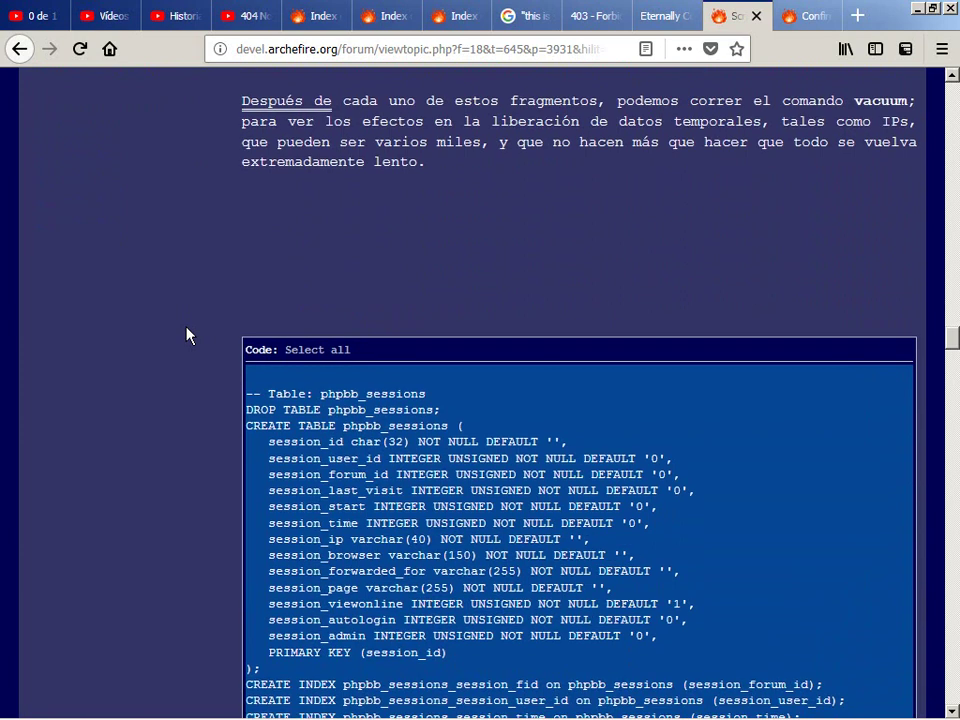
{"action": "scroll", "coordinate": [189, 336], "scroll_direction": "down", "scroll_amount": 2}
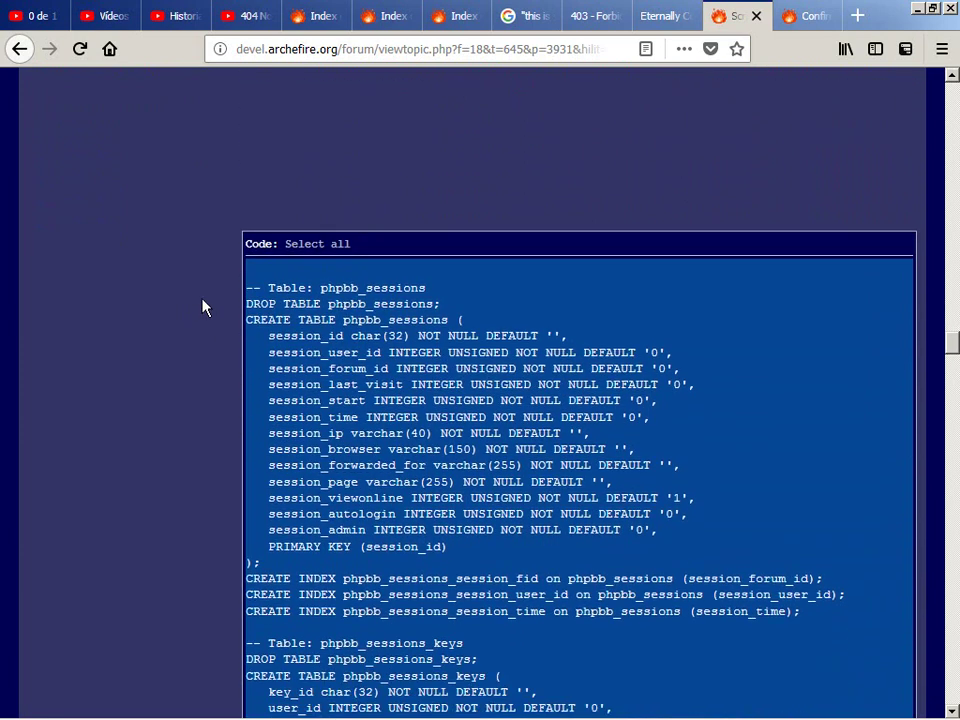
Select the phpbb_sessions and phpbb_sessions_keys code in the October 17, 2014 post.
{"action": "left_click_drag", "start_coordinate": [250, 287], "coordinate": [553, 546]}
{"action": "scroll", "coordinate": [556, 545], "scroll_direction": "down", "scroll_amount": 1}
{"action": "scroll", "coordinate": [556, 545], "scroll_direction": "down", "scroll_amount": 9}
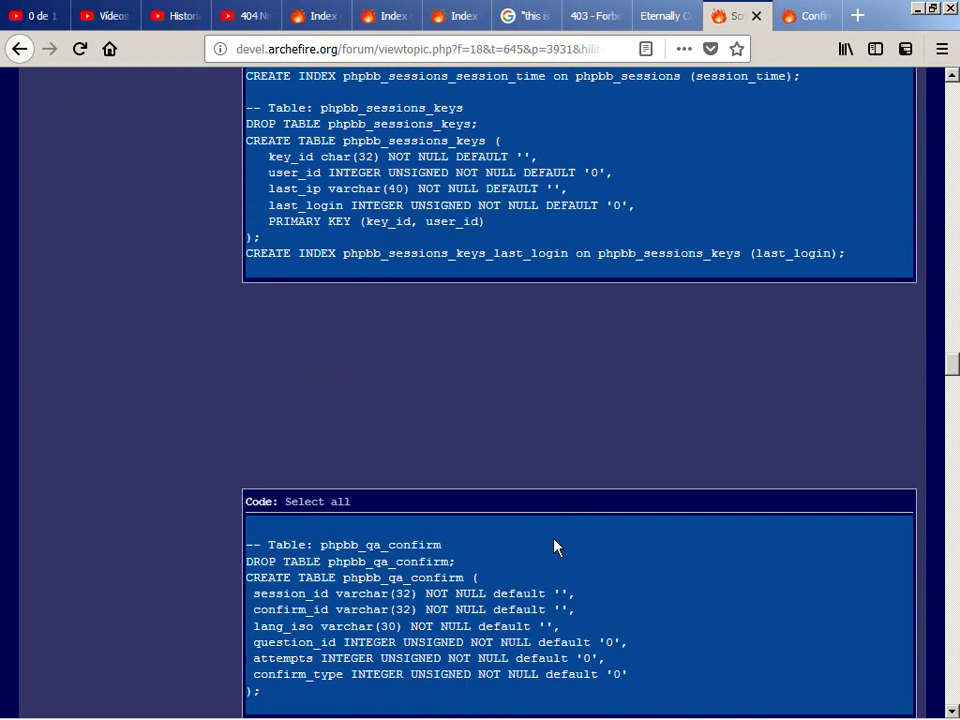
{"action": "left_click_drag", "start_coordinate": [556, 546], "coordinate": [735, 366]}
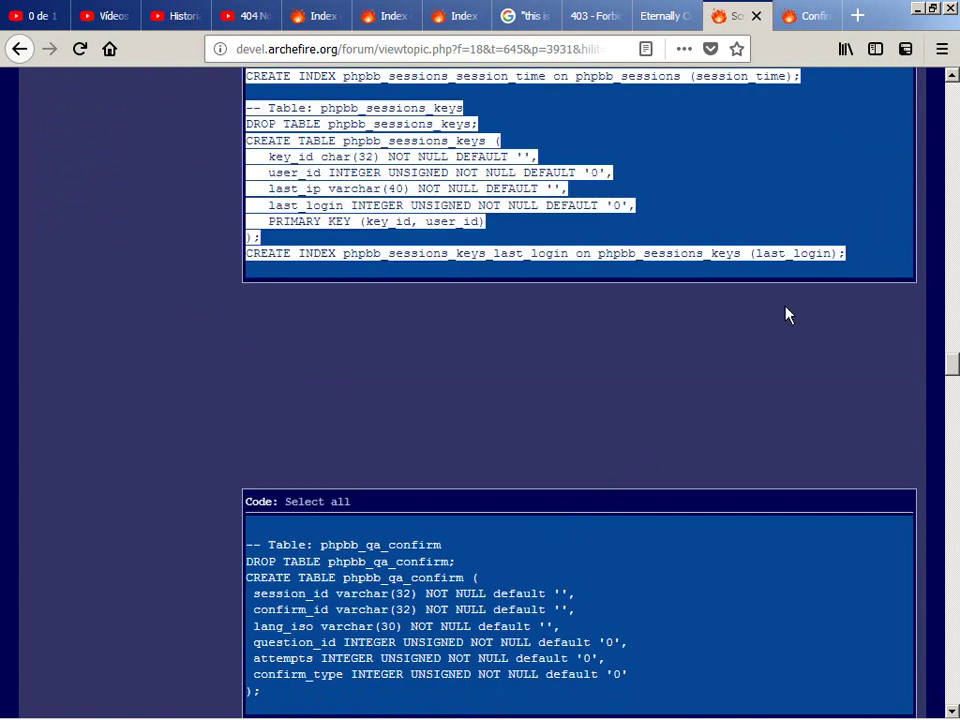
{"action": "scroll", "coordinate": [886, 266], "scroll_direction": "up", "scroll_amount": 10}
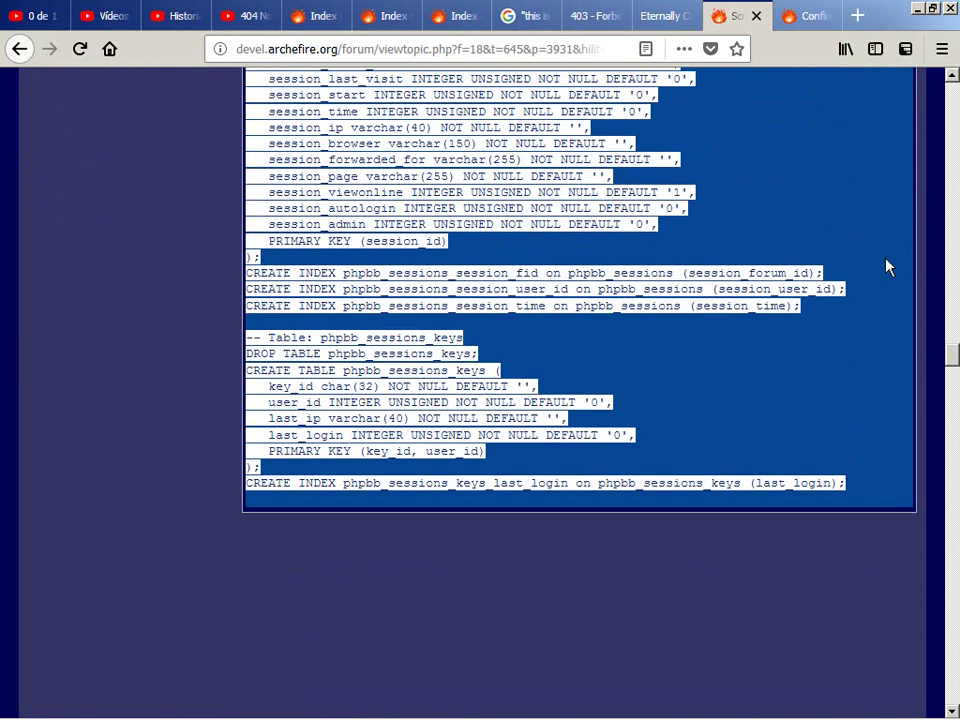
{"action": "scroll", "coordinate": [886, 266], "scroll_direction": "up", "scroll_amount": 1}
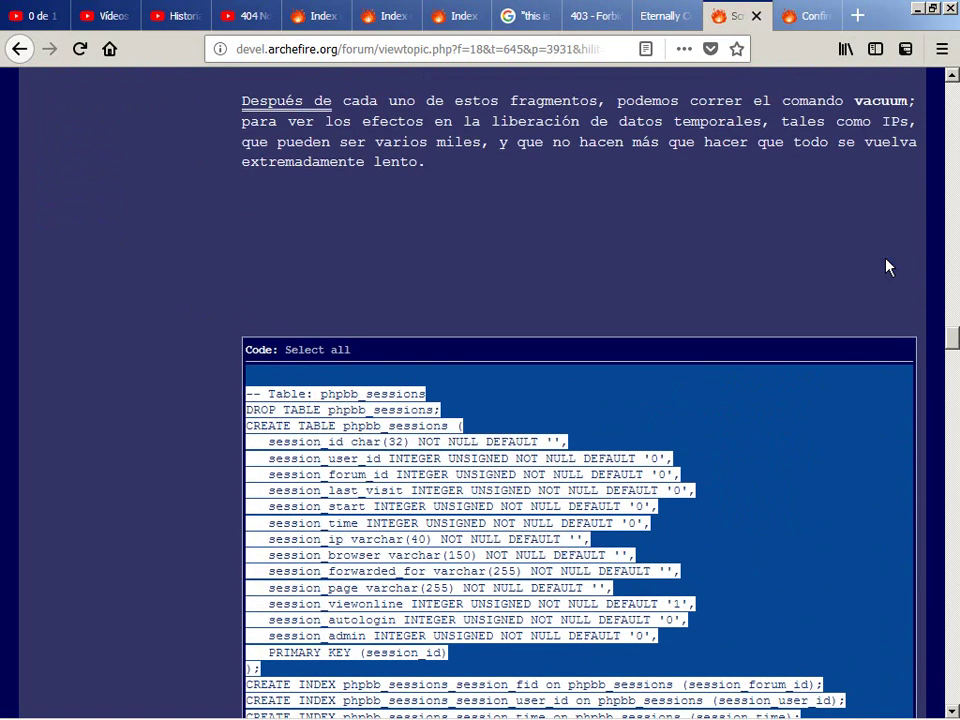
{"action": "scroll", "coordinate": [886, 266], "scroll_direction": "down", "scroll_amount": 7}
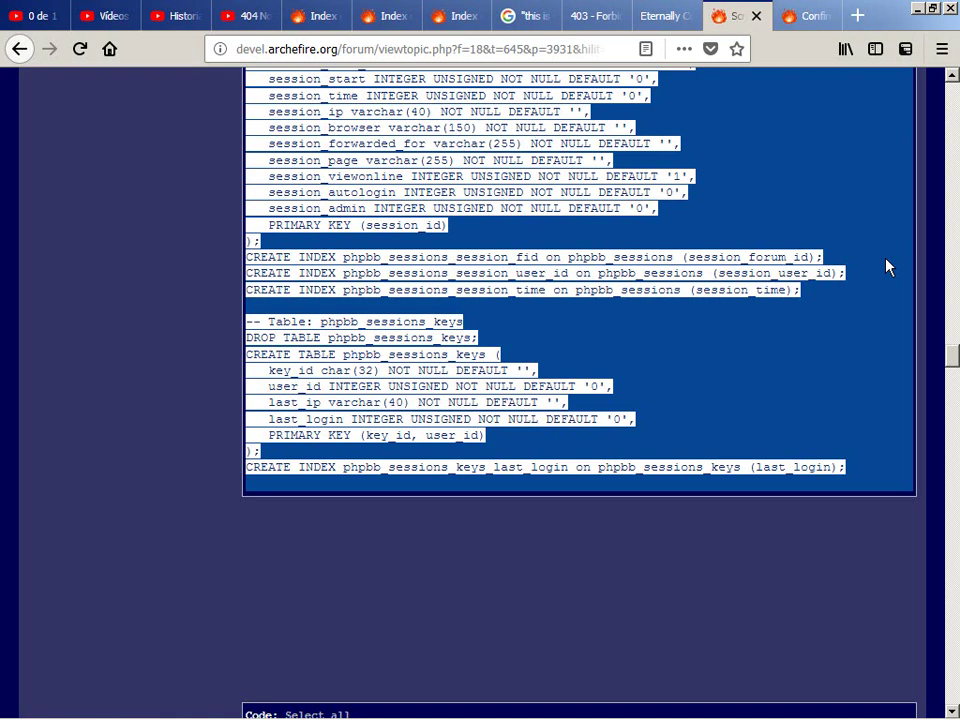
Look through the remaining table fragments and the PHP version of the script, down to the January 2, 2016 post.
{"action": "scroll", "coordinate": [886, 266], "scroll_direction": "down", "scroll_amount": 7}
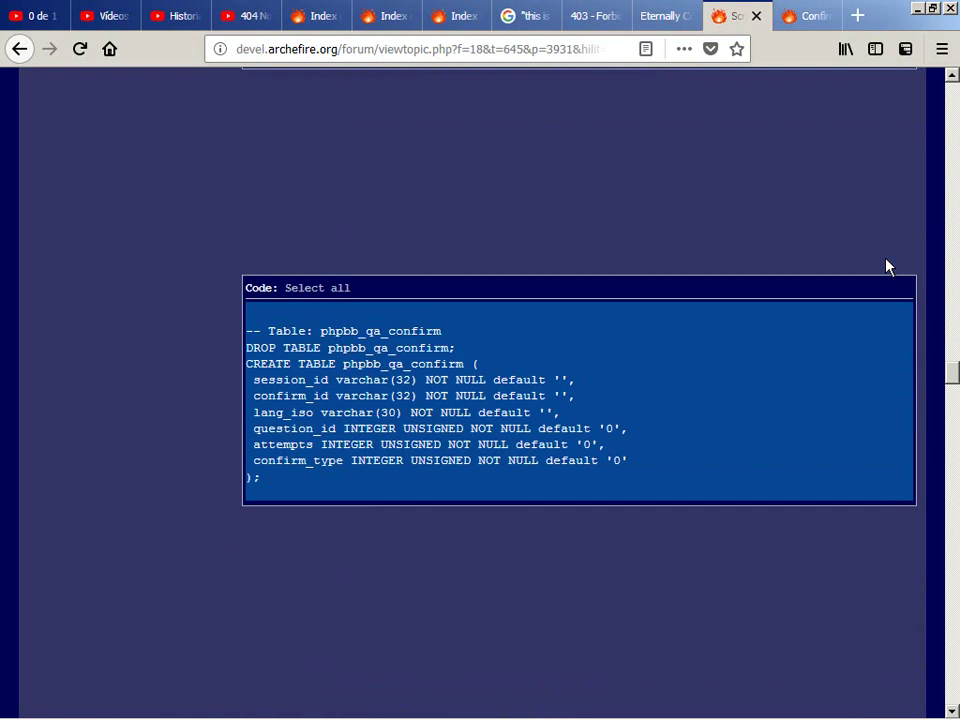
{"action": "scroll", "coordinate": [886, 266], "scroll_direction": "down", "scroll_amount": 6}
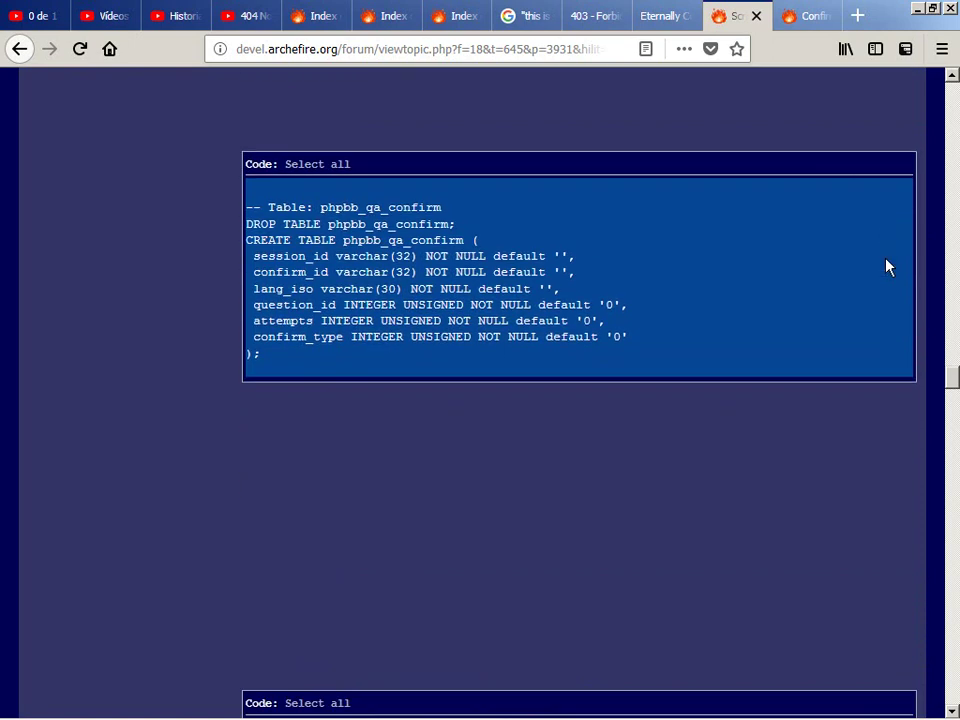
{"action": "scroll", "coordinate": [886, 266], "scroll_direction": "down", "scroll_amount": 5}
{"action": "scroll", "coordinate": [886, 266], "scroll_direction": "down", "scroll_amount": 3}
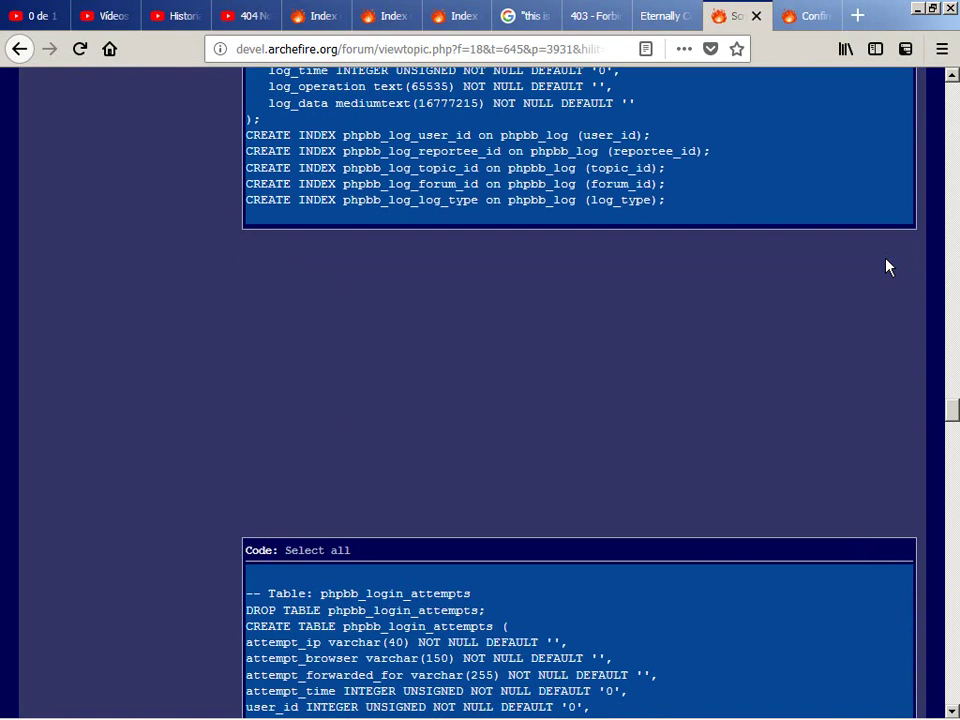
{"action": "scroll", "coordinate": [886, 266], "scroll_direction": "down", "scroll_amount": 8}
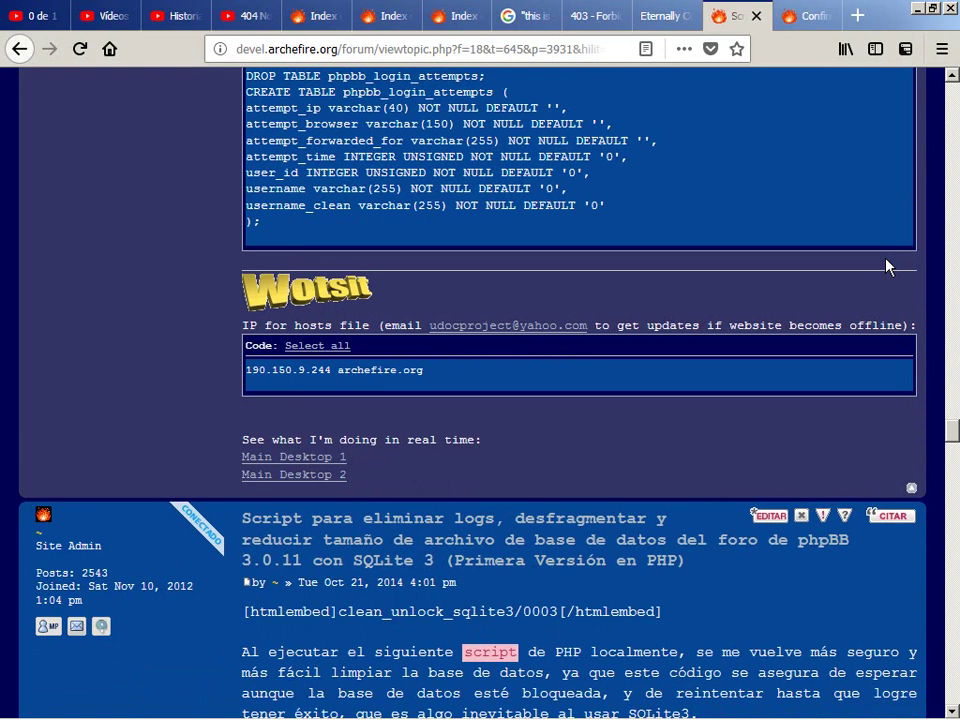
{"action": "scroll", "coordinate": [886, 266], "scroll_direction": "down", "scroll_amount": 9}
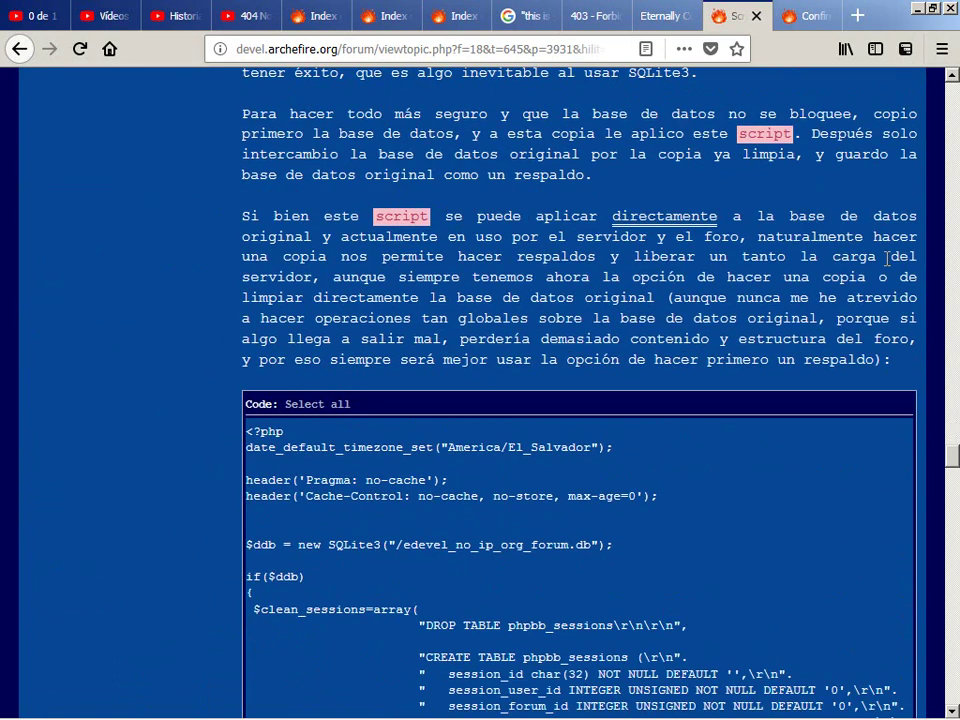
{"action": "scroll", "coordinate": [886, 262], "scroll_direction": "down", "scroll_amount": 20}
{"action": "scroll", "coordinate": [886, 266], "scroll_direction": "down", "scroll_amount": 20}
{"action": "scroll", "coordinate": [886, 266], "scroll_direction": "down", "scroll_amount": 8}
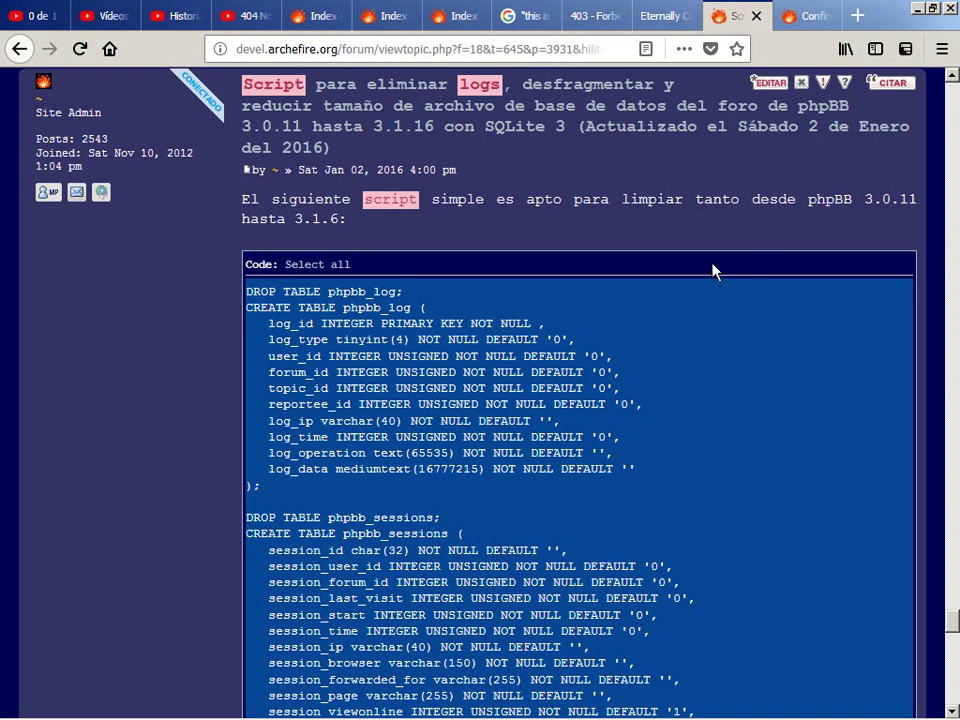
Copy the whole cleanup script, from DROP TABLE phpbb_log to vacuum, in the January 2, 2016 post and stop TextAloud's reading of it.
{"action": "scroll", "coordinate": [410, 268], "scroll_direction": "down", "scroll_amount": 10}
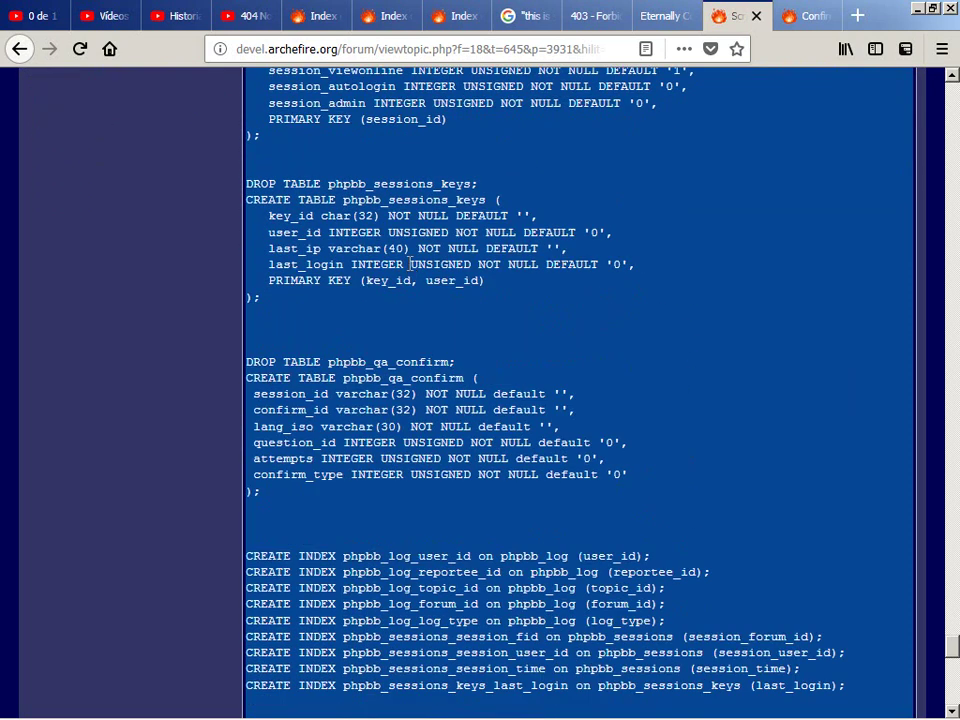
{"action": "scroll", "coordinate": [410, 265], "scroll_direction": "down", "scroll_amount": 5}
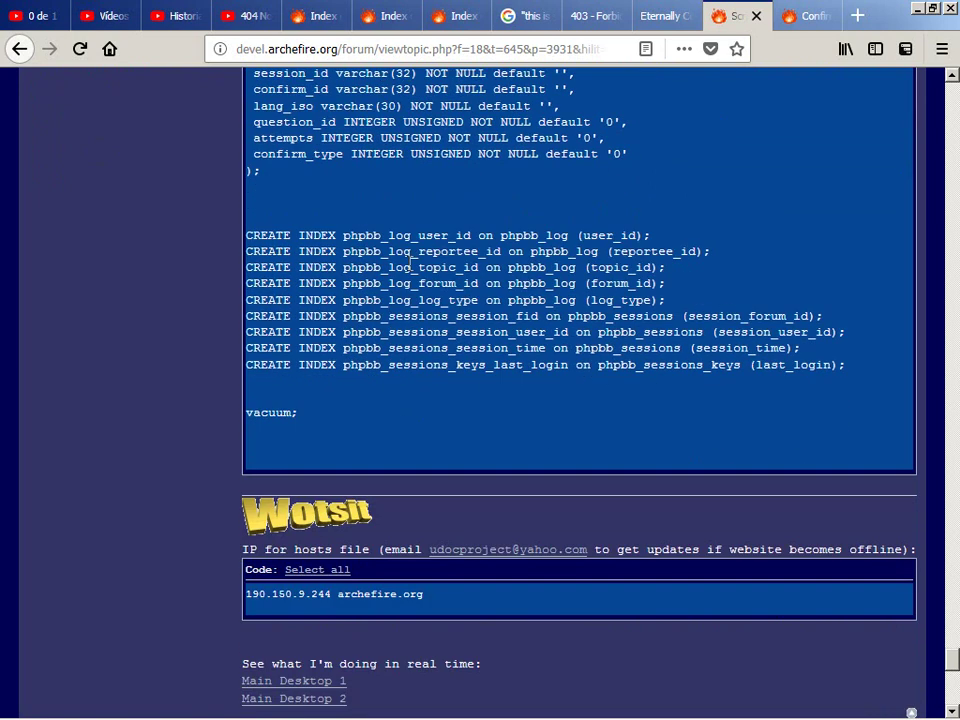
{"action": "scroll", "coordinate": [410, 260], "scroll_direction": "up", "scroll_amount": 15}
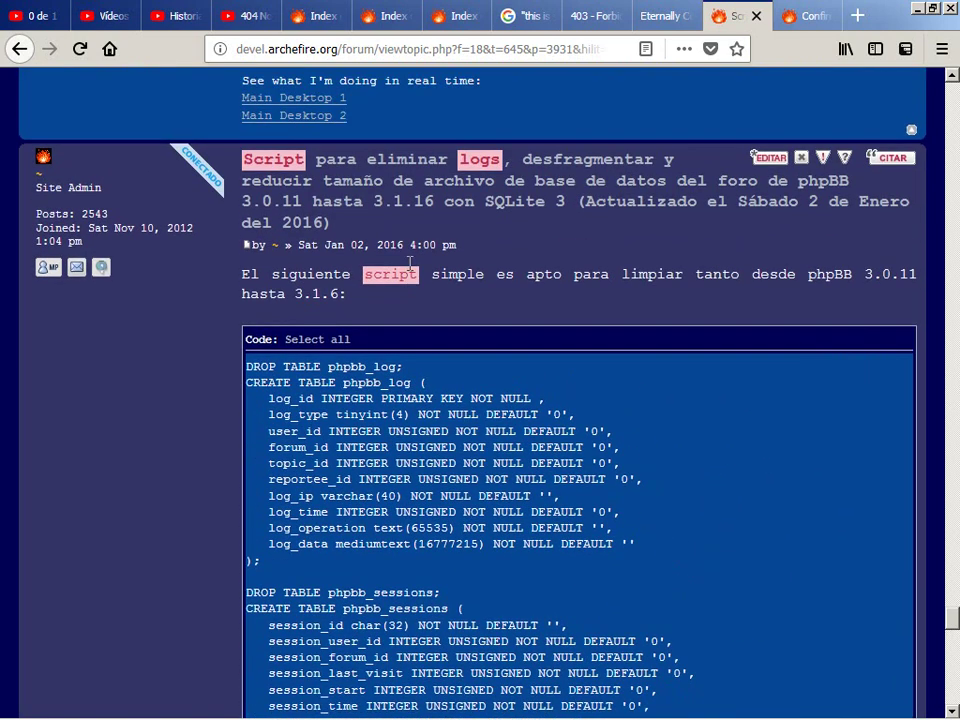
{"action": "scroll", "coordinate": [407, 270], "scroll_direction": "down", "scroll_amount": 1}
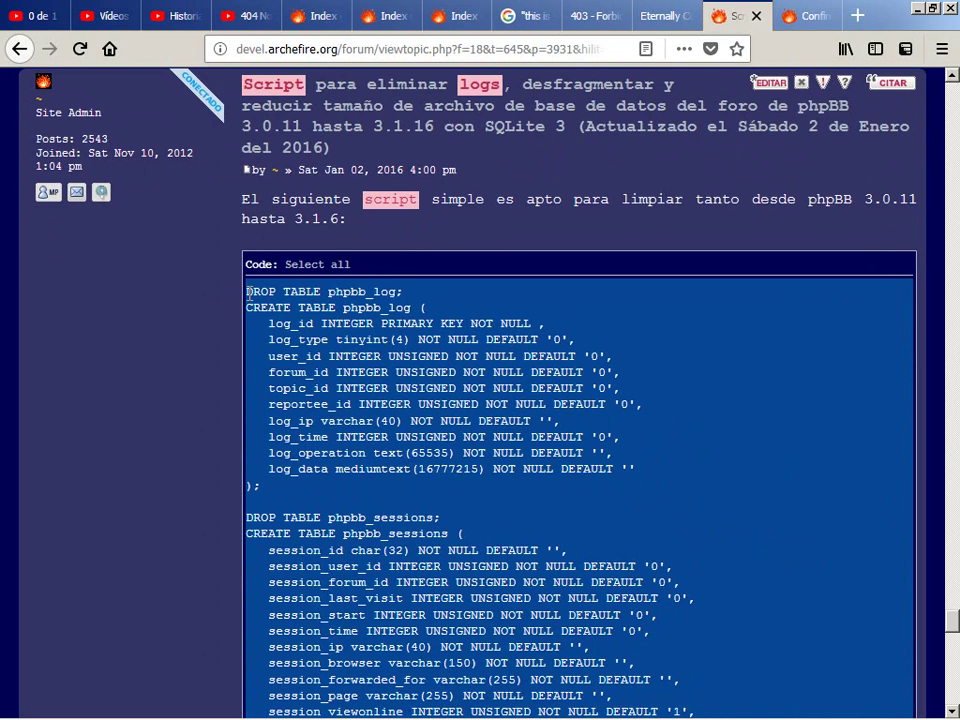
{"action": "left_click_drag", "start_coordinate": [246, 300], "coordinate": [607, 648]}
{"action": "scroll", "coordinate": [606, 606], "scroll_direction": "down", "scroll_amount": 4}
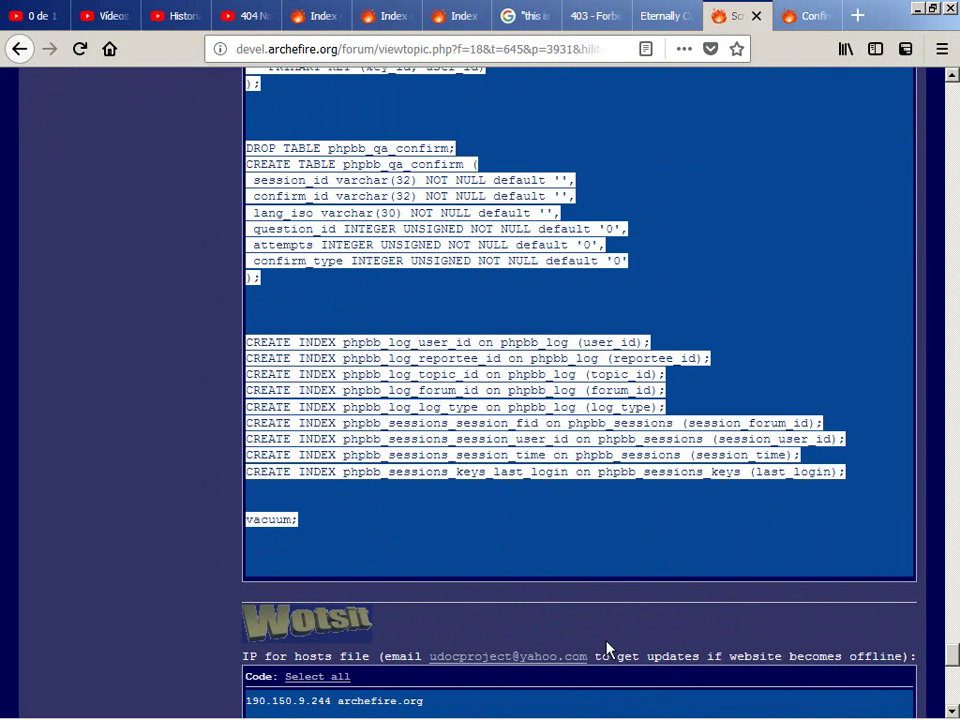
{"action": "left_click_drag", "start_coordinate": [647, 592], "coordinate": [673, 543]}
{"action": "key", "text": "ctrl+c"}
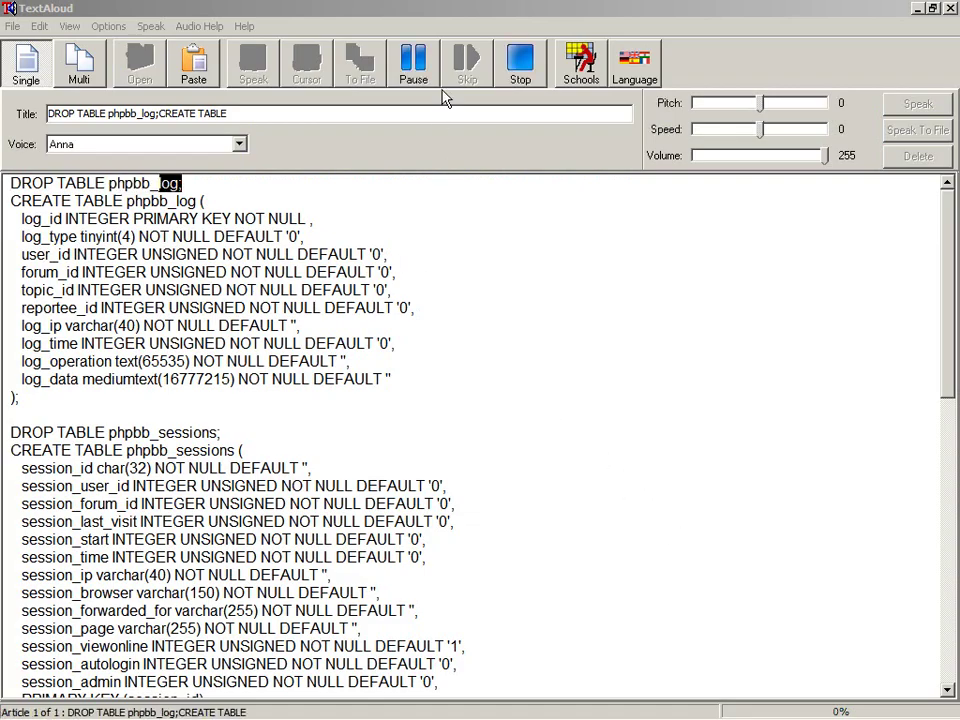
{"action": "left_click", "coordinate": [517, 70]}
{"action": "key", "text": "alt+Tab"}
Review the selected January 2, 2016 script's table and index statements in the browser.
{"action": "scroll", "coordinate": [517, 78], "scroll_direction": "up", "scroll_amount": 15}
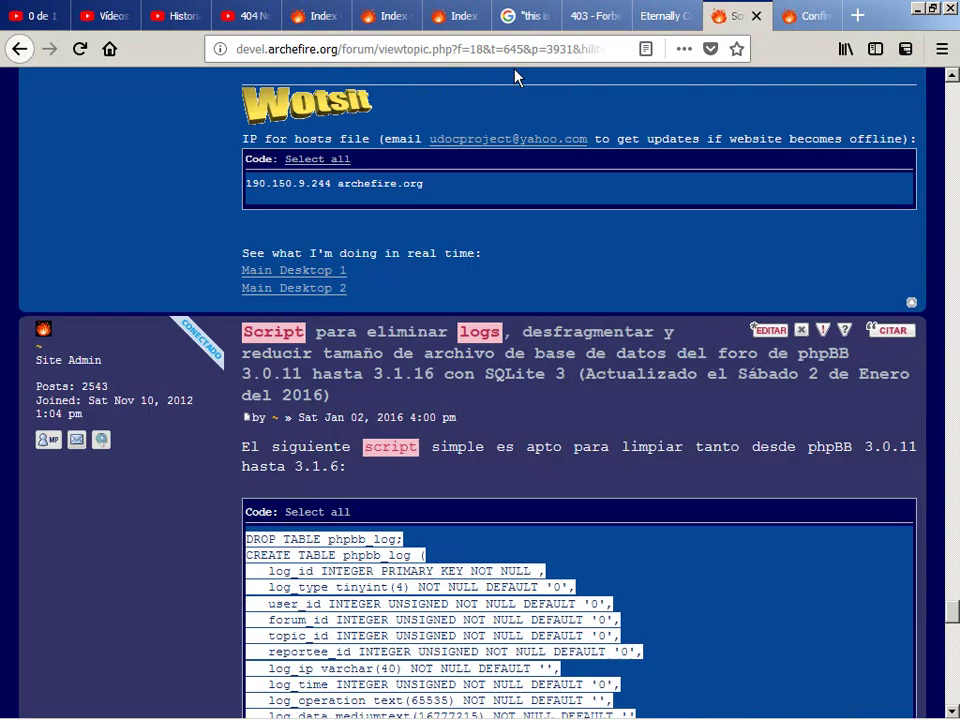
{"action": "scroll", "coordinate": [517, 78], "scroll_direction": "down", "scroll_amount": 10}
{"action": "scroll", "coordinate": [517, 78], "scroll_direction": "up", "scroll_amount": 2}
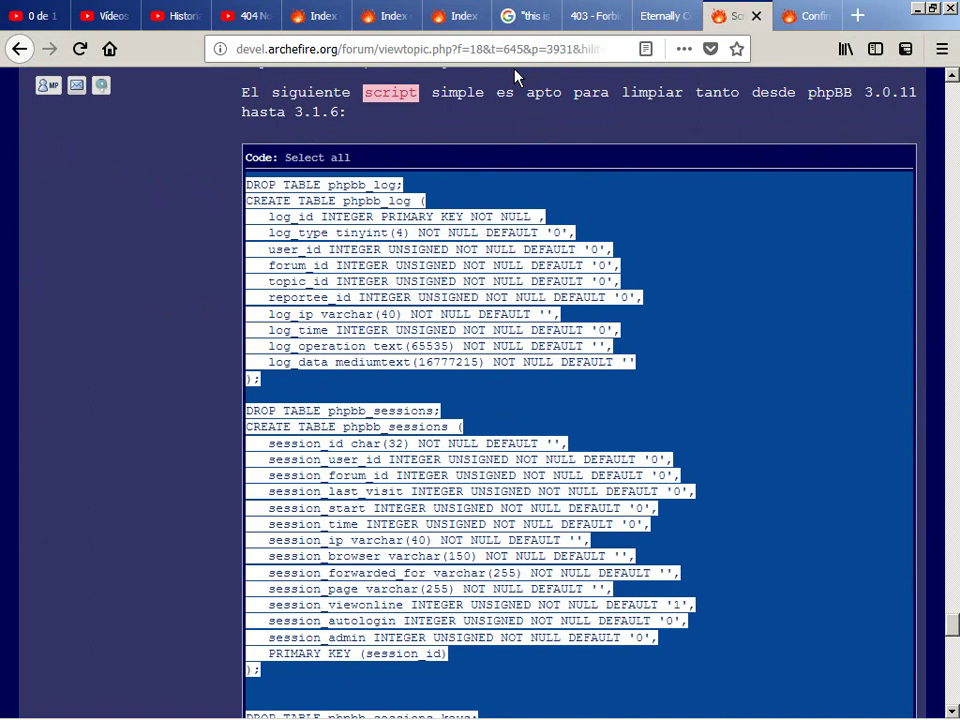
{"action": "scroll", "coordinate": [517, 77], "scroll_direction": "down", "scroll_amount": 4}
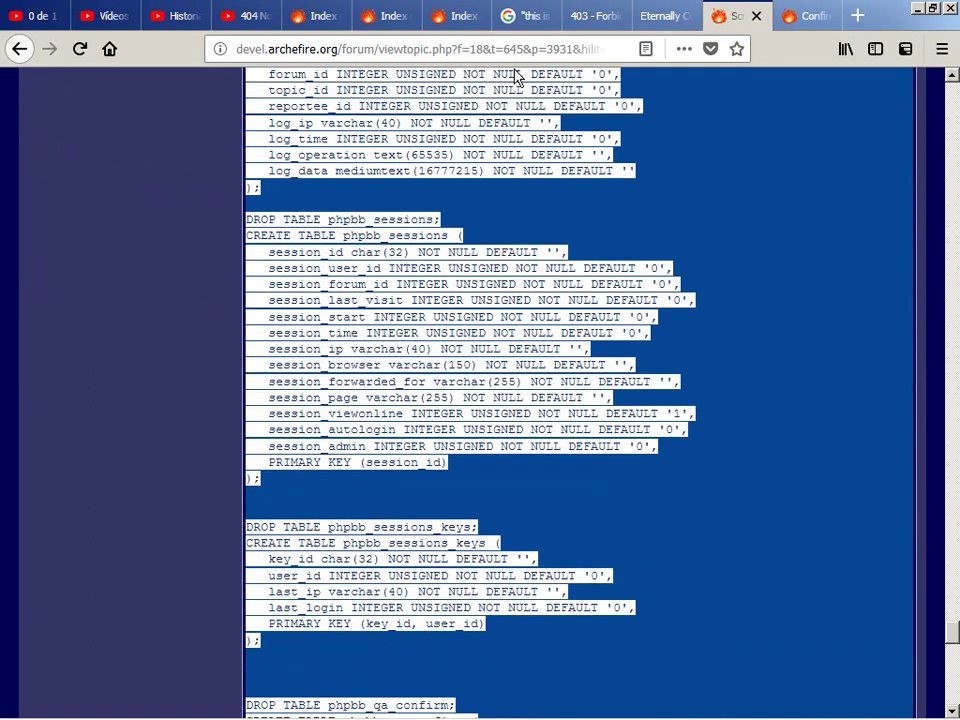
{"action": "scroll", "coordinate": [517, 70], "scroll_direction": "down", "scroll_amount": 4}
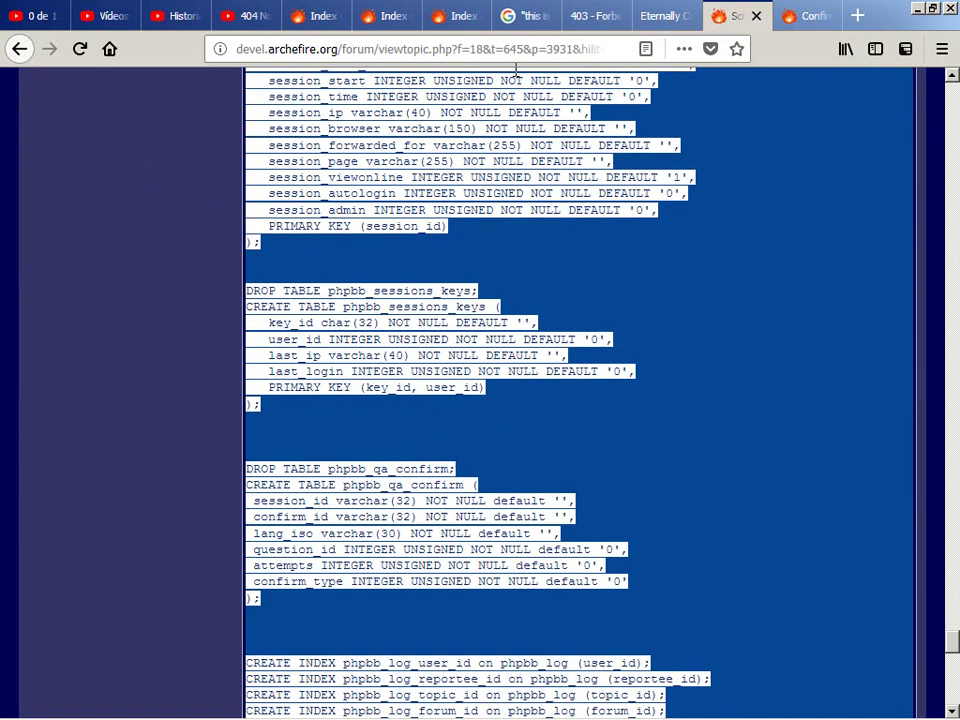
Run the copied January 2, 2016 cleanup script at the sqlite3 prompt through vacuum, and close the session with .exit.
{"action": "scroll", "coordinate": [517, 72], "scroll_direction": "down", "scroll_amount": 4}
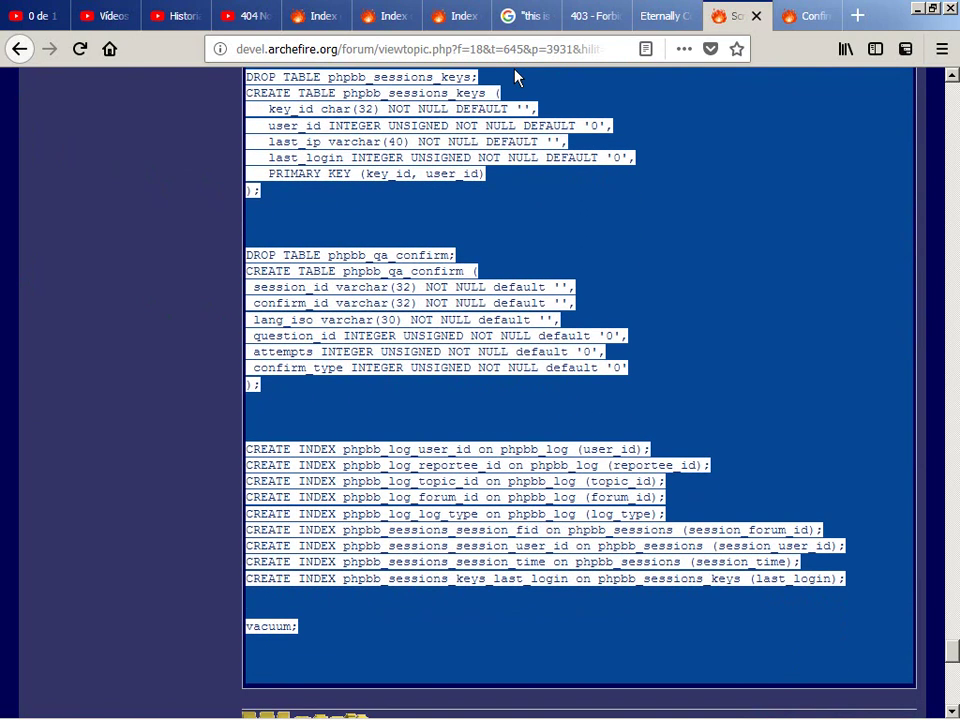
{"action": "scroll", "coordinate": [517, 76], "scroll_direction": "down", "scroll_amount": 10}
{"action": "key", "text": "alt+Tab"}
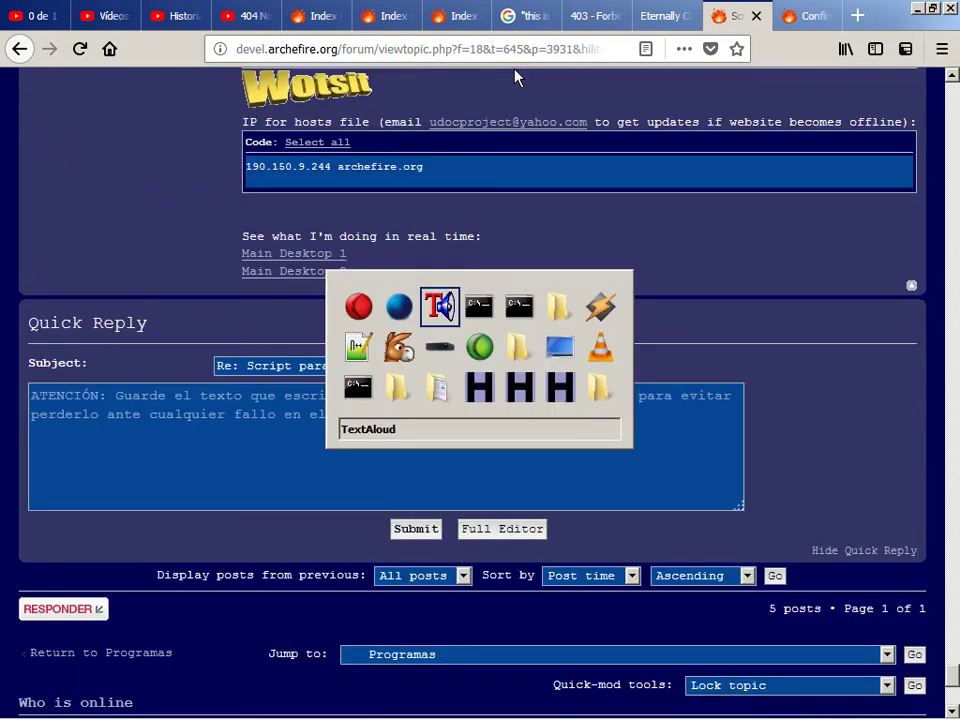
{"action": "key", "text": "alt+Tab"}
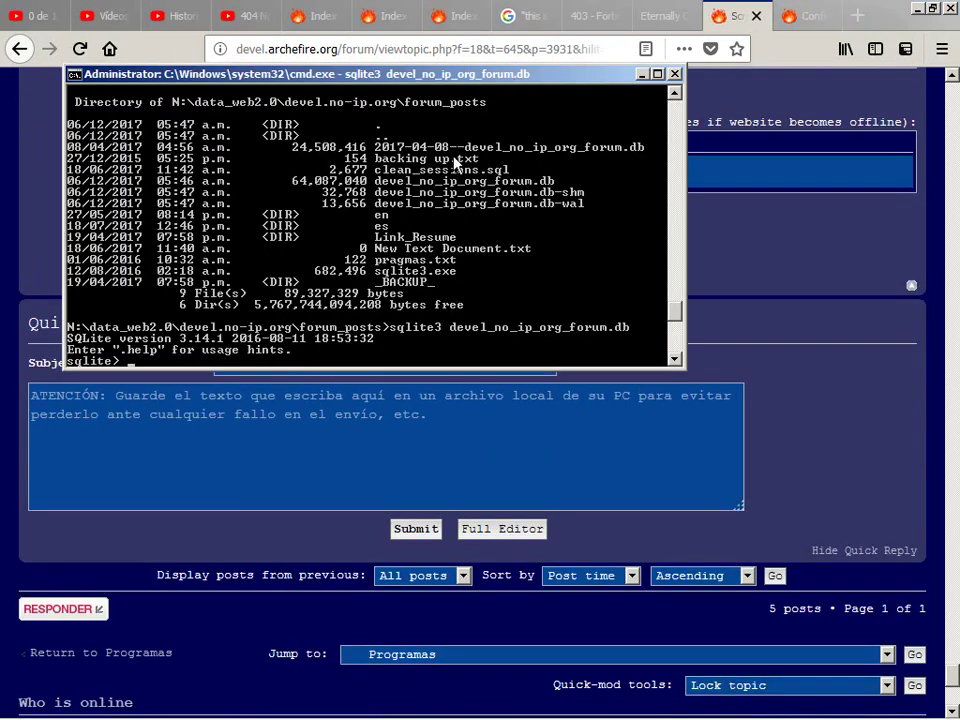
{"action": "right_click", "coordinate": [317, 253]}
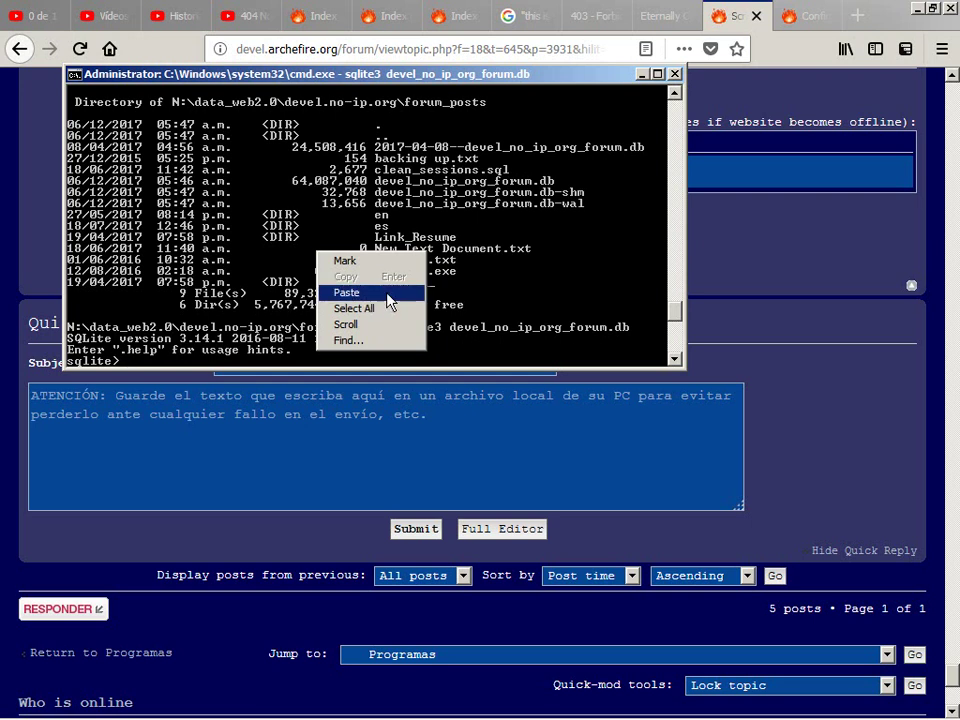
{"action": "left_click", "coordinate": [293, 220]}
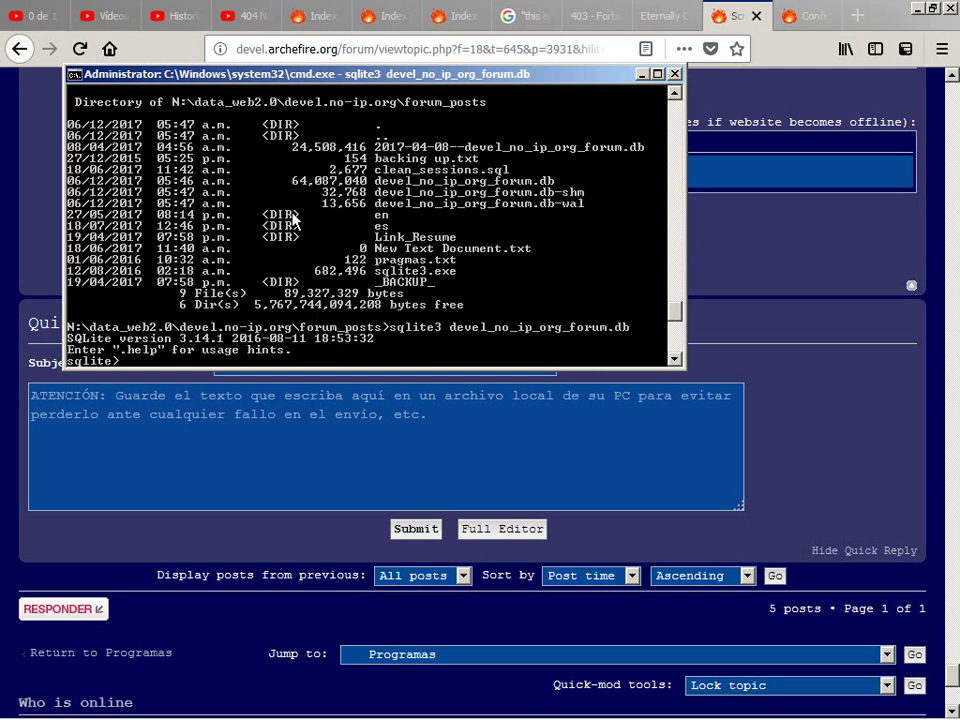
{"action": "right_click", "coordinate": [414, 220]}
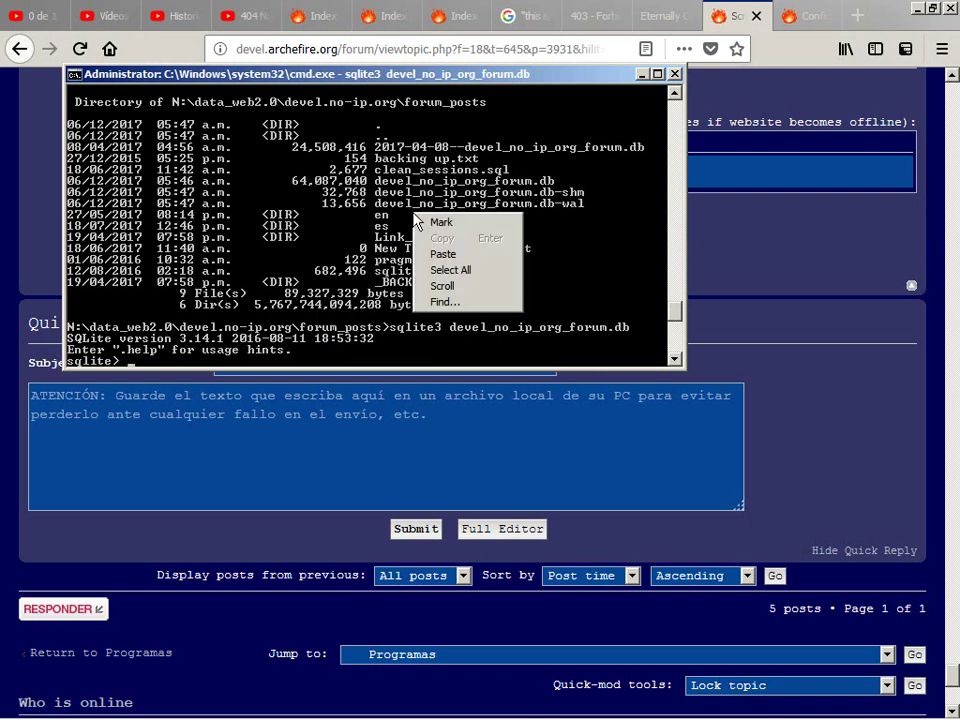
{"action": "left_click", "coordinate": [490, 263]}
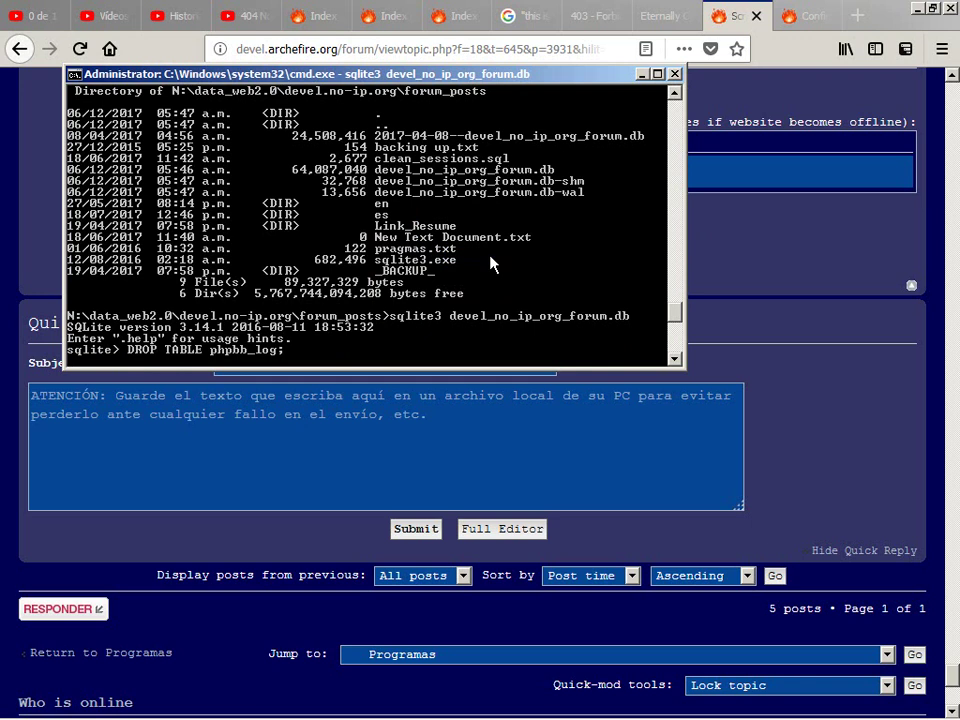
{"action": "key", "text": "Return"}
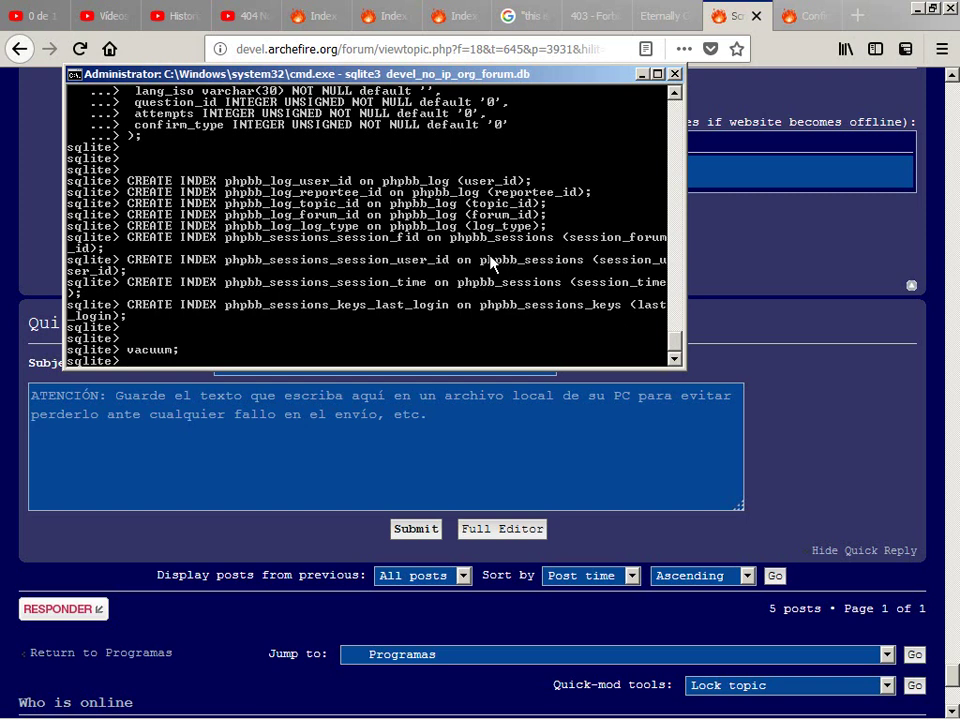
{"action": "type", "text": ".exit"}
{"action": "key", "text": "Return"}
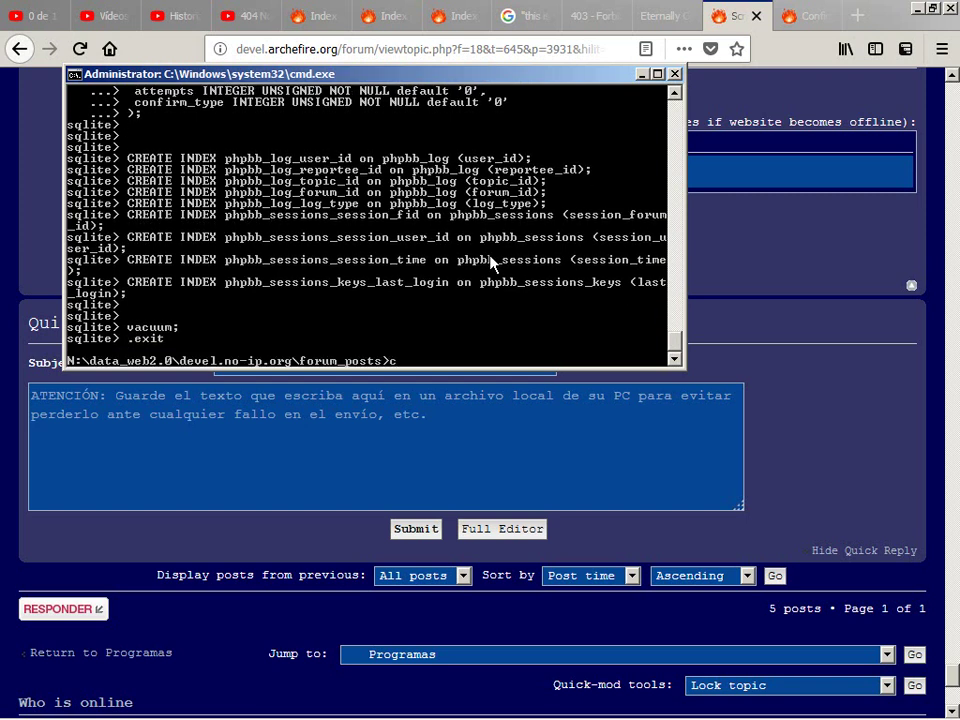
Start Apache again with httpd -k start from the N:\server\bin command prompt.
{"action": "key", "text": "alt+Tab"}
{"action": "key", "text": "alt+Tab"}
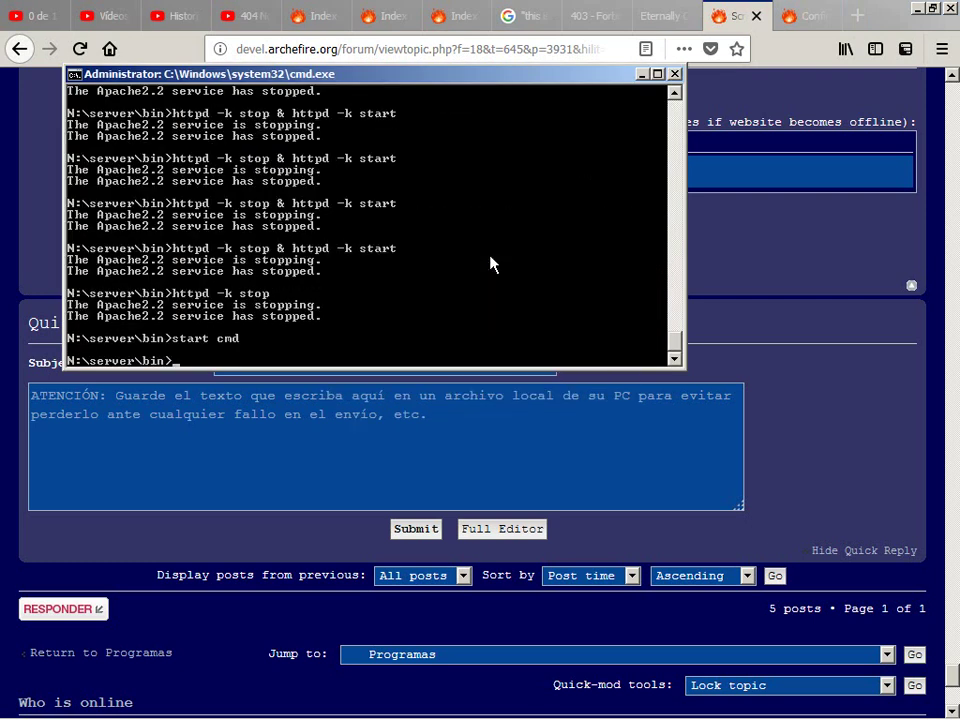
{"action": "key", "text": "alt+Tab"}
{"action": "key", "text": "alt+Tab"}
{"action": "key", "text": "Up"}
{"action": "key", "text": "Up"}
{"action": "key", "text": "BackSpace"}
{"action": "key", "text": "BackSpace"}
{"action": "type", "text": "art"}
{"action": "key", "text": "Return"}
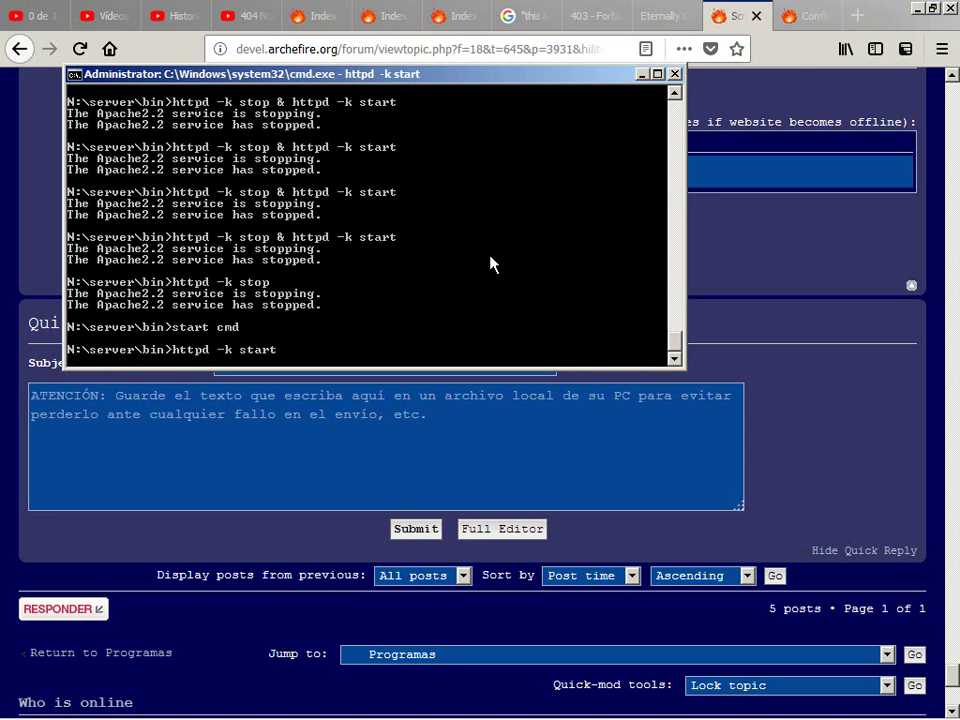
Open a new browser tab and dismiss the Nightly blog notice on its start page.
{"action": "key", "text": "alt+Tab"}
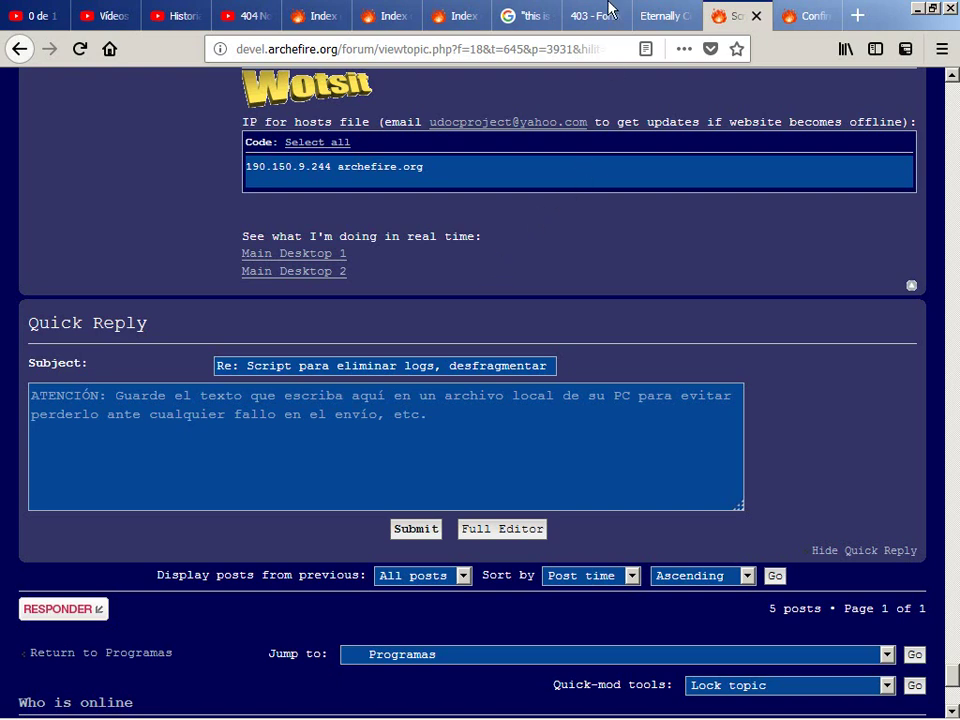
{"action": "key", "text": "ctrl+t"}
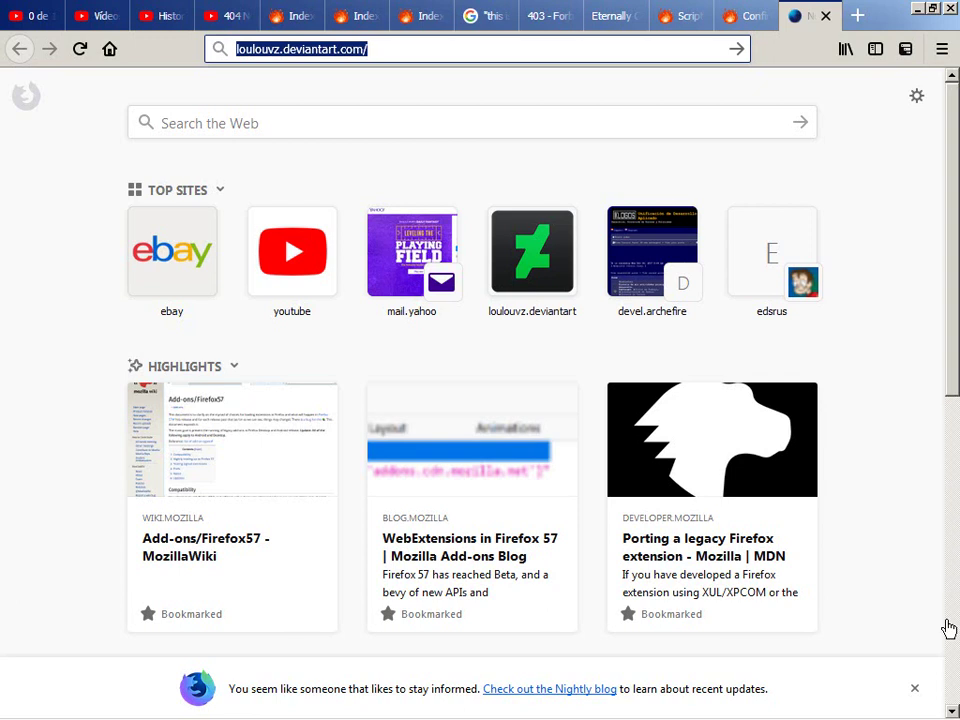
{"action": "left_click", "coordinate": [918, 695]}
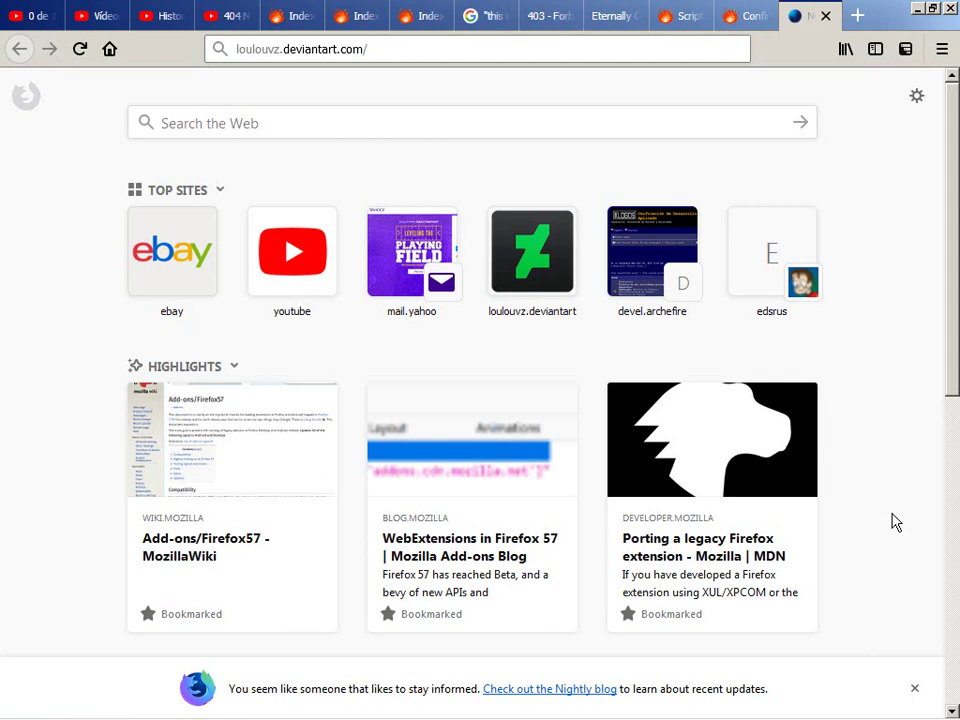
{"action": "left_click", "coordinate": [916, 691]}
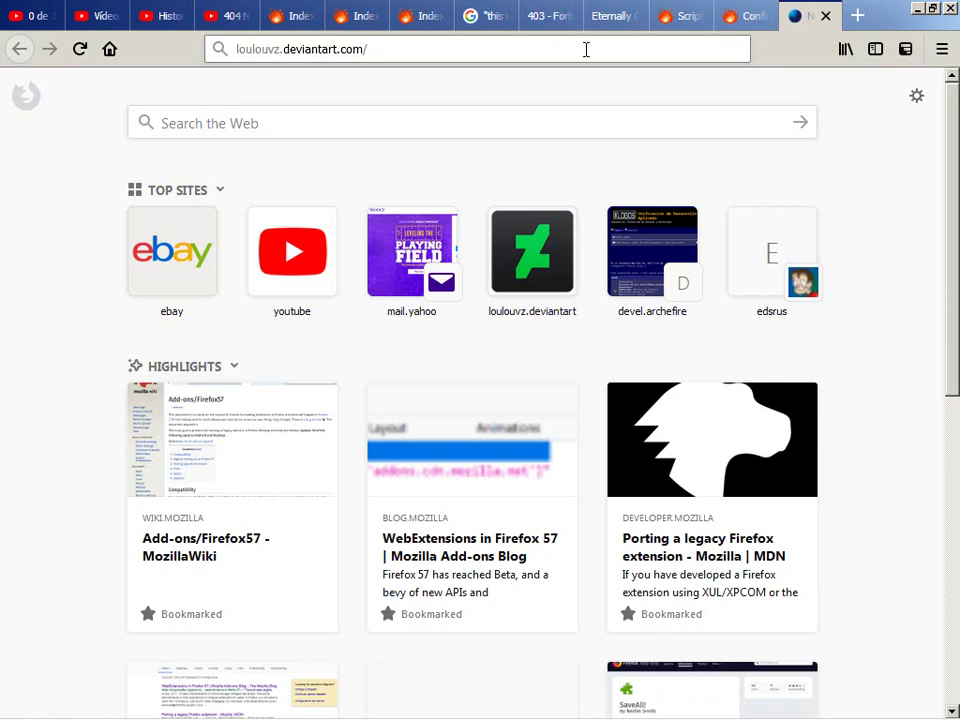
Check the httpd -k start command in the Apache command prompt and return to the script topic in the browser.
{"action": "key", "text": "alt+Tab"}
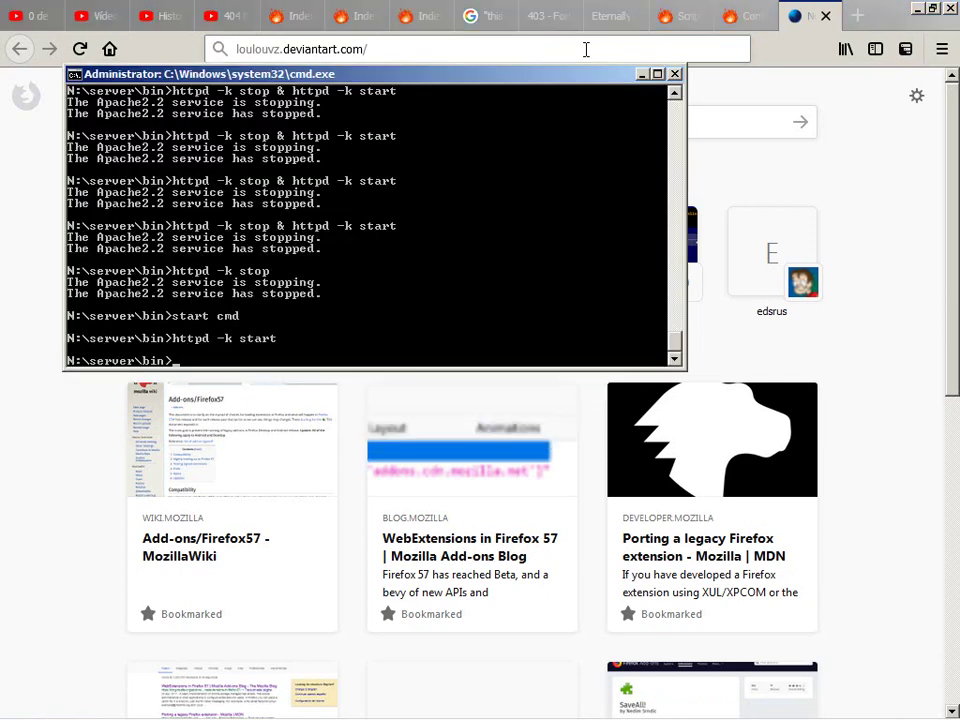
{"action": "key", "text": "alt+Tab"}
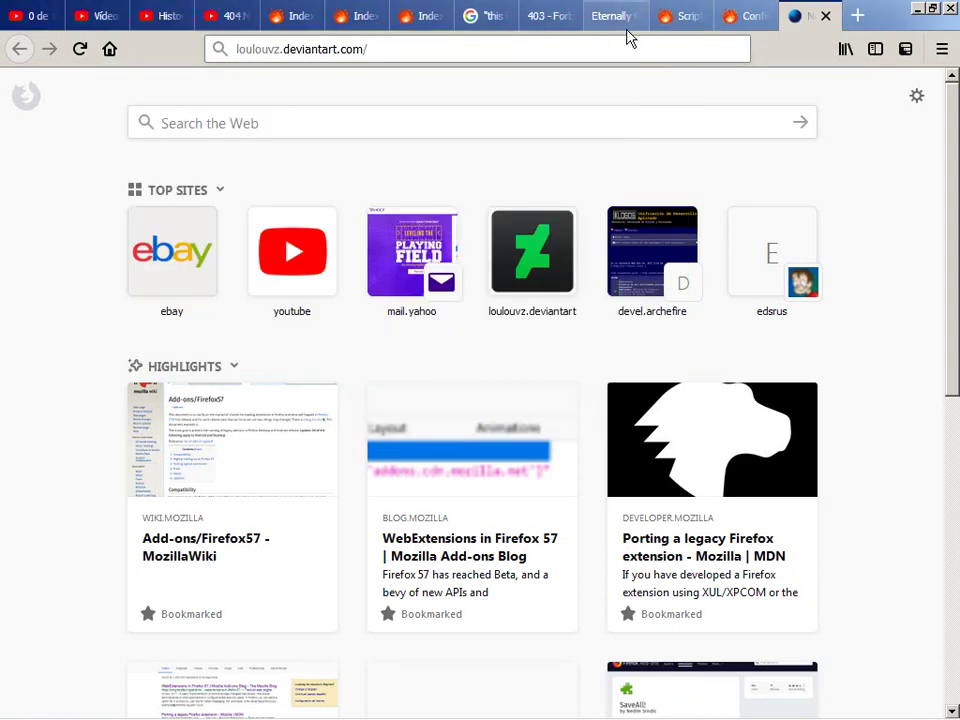
{"action": "left_click", "coordinate": [628, 48]}
{"action": "left_click", "coordinate": [628, 48]}
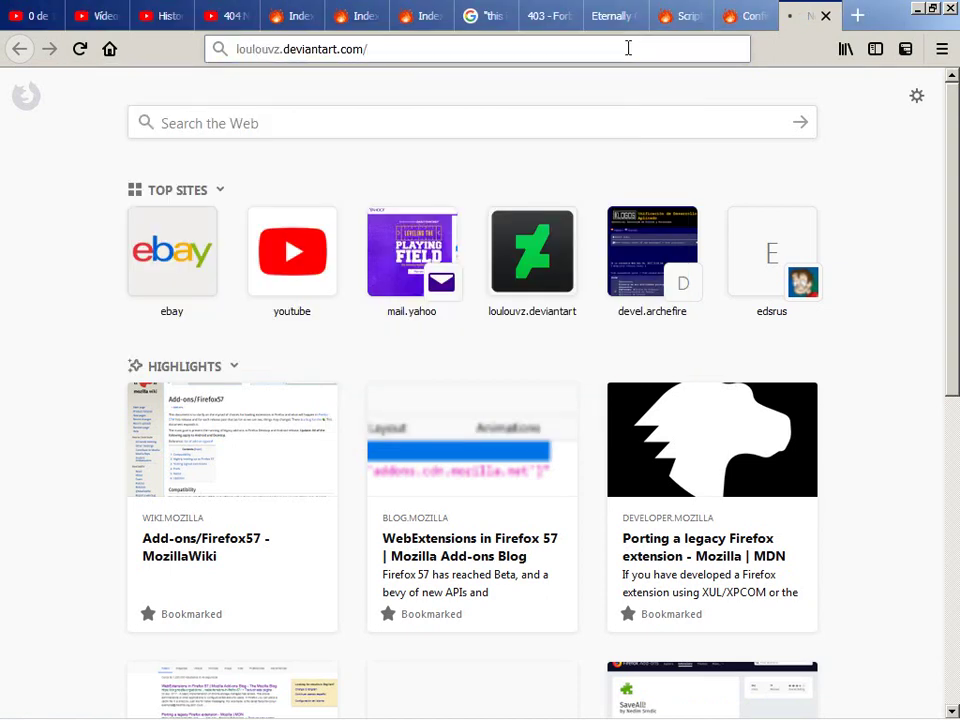
{"action": "left_click", "coordinate": [673, 22]}
{"action": "key", "text": "alt+Tab"}
{"action": "key", "text": "alt+Tab"}
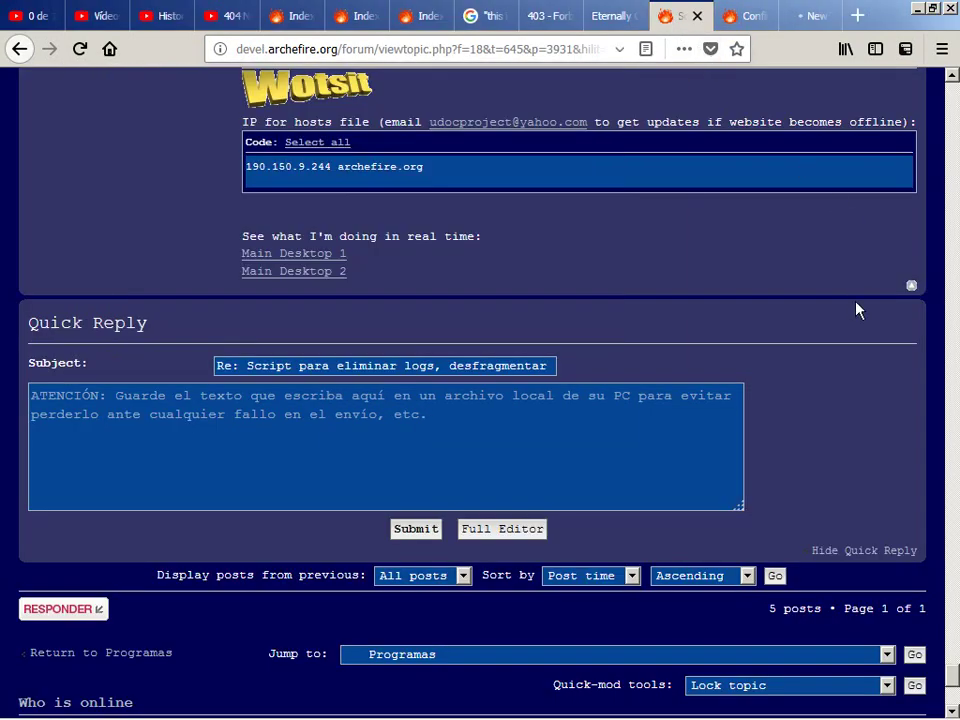
Reload the script topic and open the forum's index page from the site logo in a new tab.
{"action": "scroll", "coordinate": [827, 319], "scroll_direction": "up", "scroll_amount": 4}
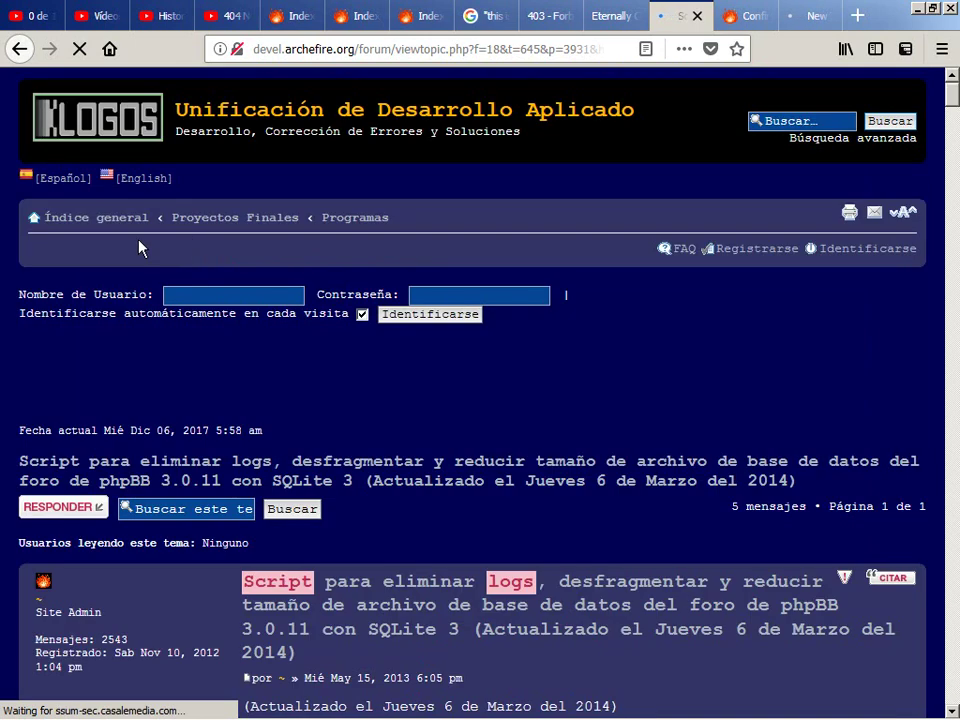
{"action": "middle_click", "coordinate": [92, 122]}
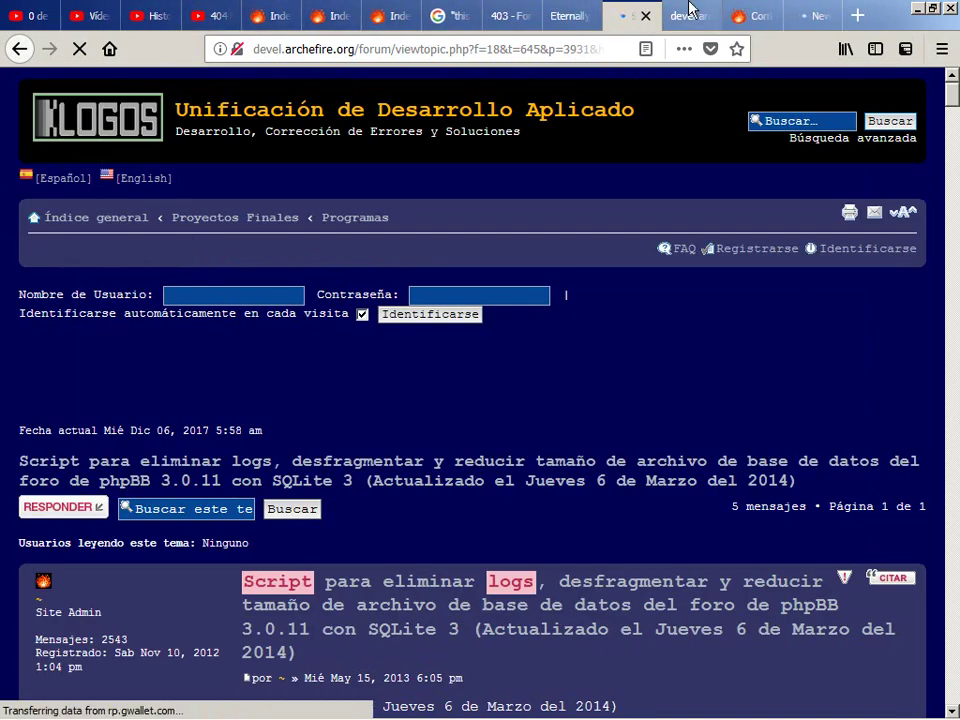
{"action": "left_click", "coordinate": [689, 20]}
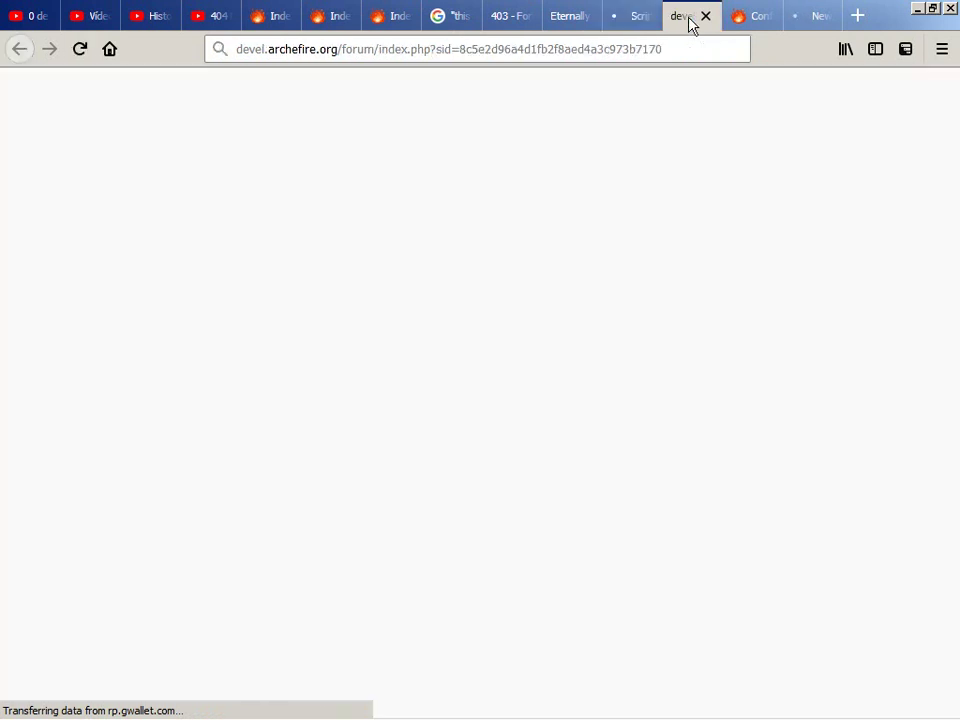